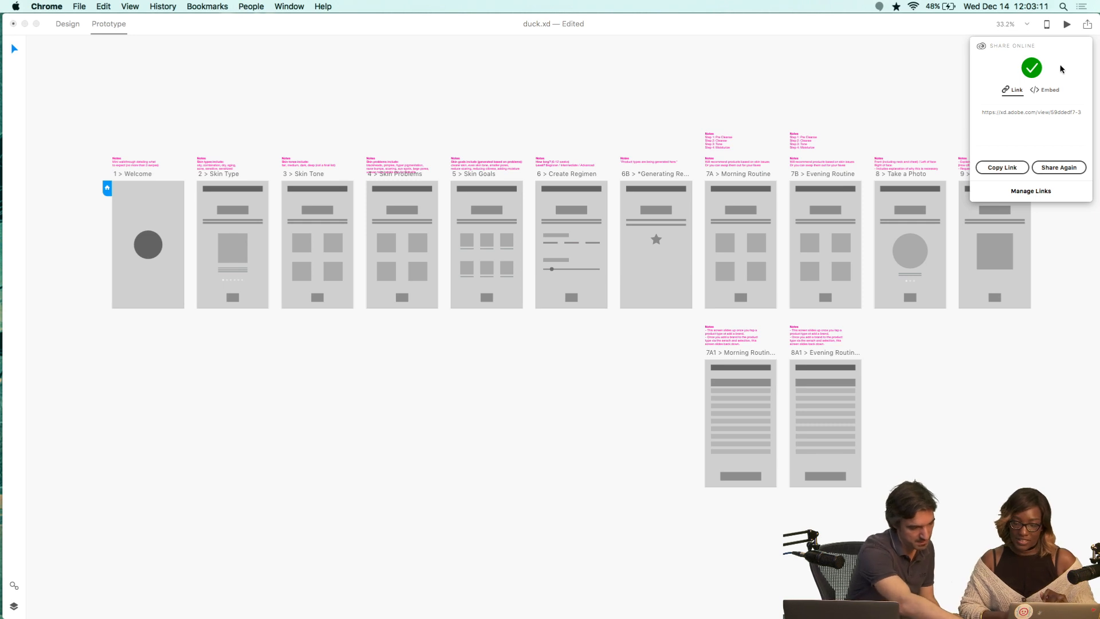
Close the share panel and browse the prototype's artboards across the canvas.
{"action": "left_click", "coordinate": [946, 50]}
{"action": "left_click", "coordinate": [1087, 24]}
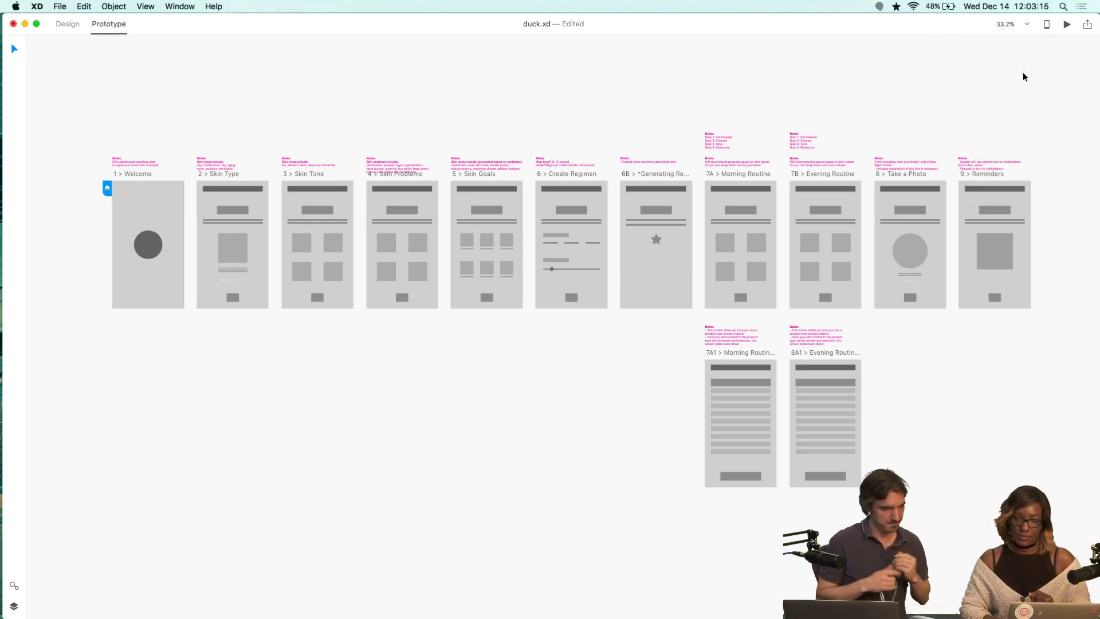
{"action": "scroll", "coordinate": [524, 129], "scroll_direction": "left", "scroll_amount": 5}
{"action": "scroll", "coordinate": [524, 128], "scroll_direction": "down", "scroll_amount": 3}
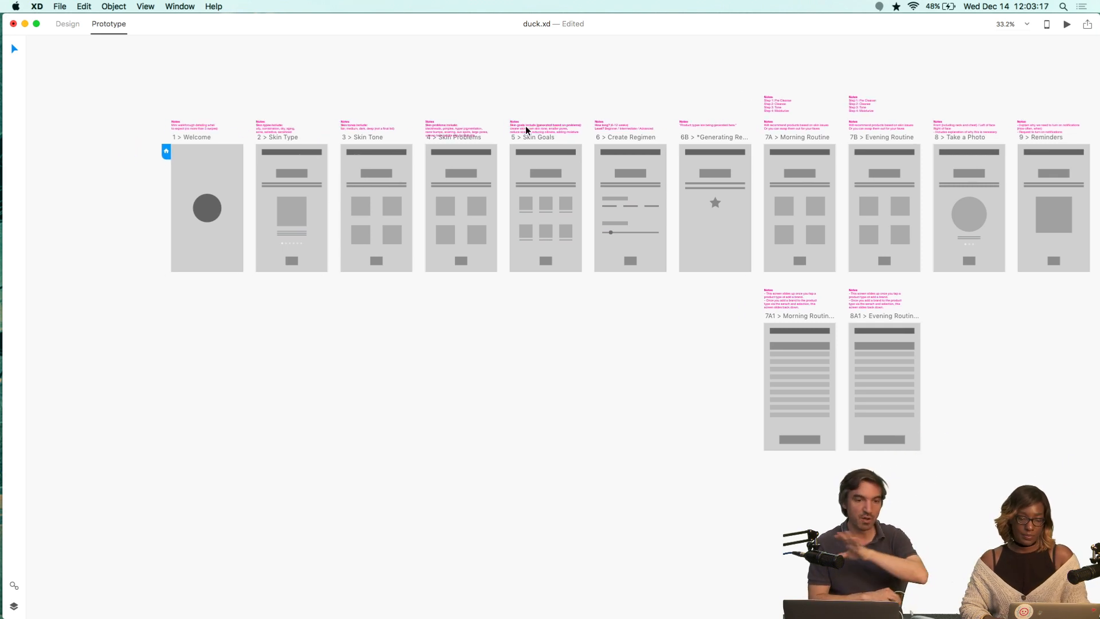
{"action": "scroll", "coordinate": [413, 162], "scroll_direction": "right", "scroll_amount": 4}
{"action": "scroll", "coordinate": [413, 163], "scroll_direction": "up", "scroll_amount": 2}
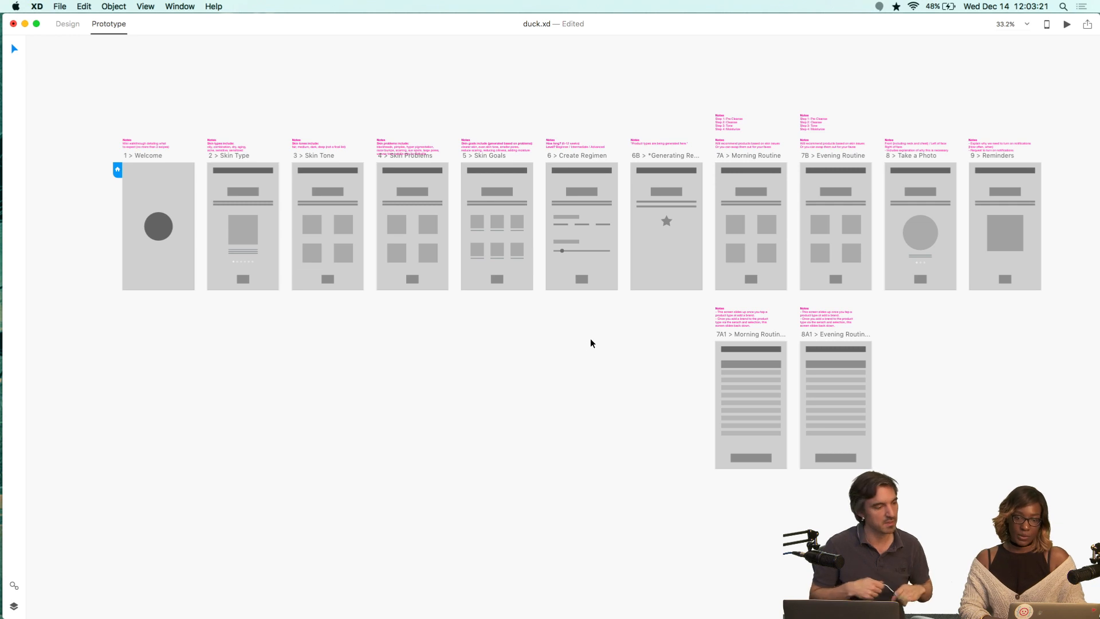
{"action": "scroll", "coordinate": [275, 348], "scroll_direction": "left", "scroll_amount": 2}
{"action": "scroll", "coordinate": [275, 348], "scroll_direction": "up", "scroll_amount": 1}
{"action": "scroll", "coordinate": [275, 349], "scroll_direction": "up", "scroll_amount": 3}
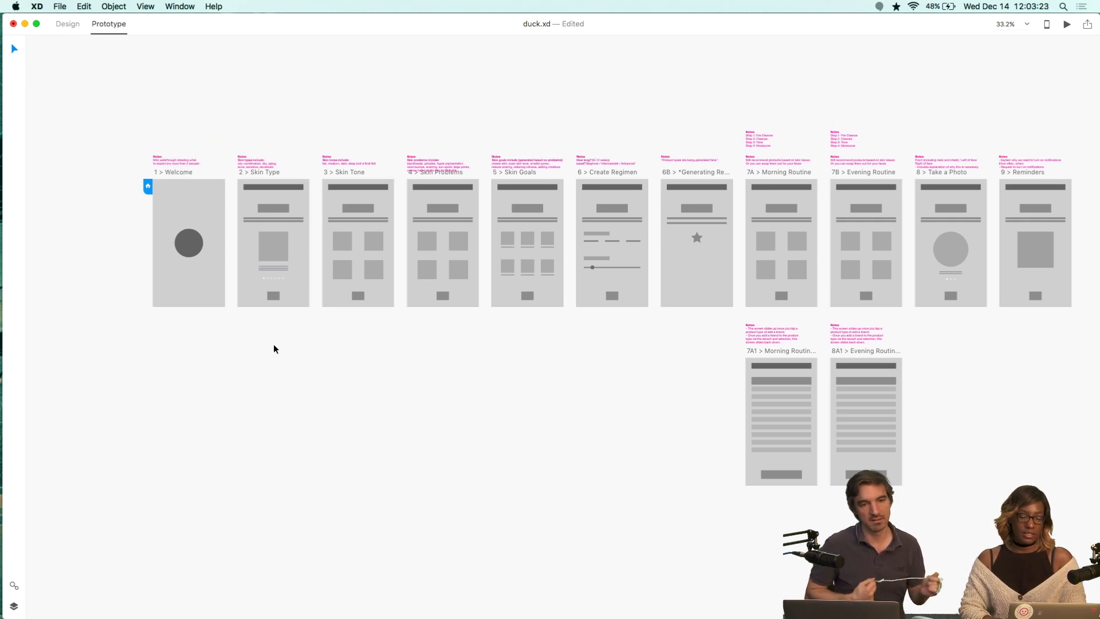
{"action": "scroll", "coordinate": [274, 348], "scroll_direction": "up", "scroll_amount": 3}
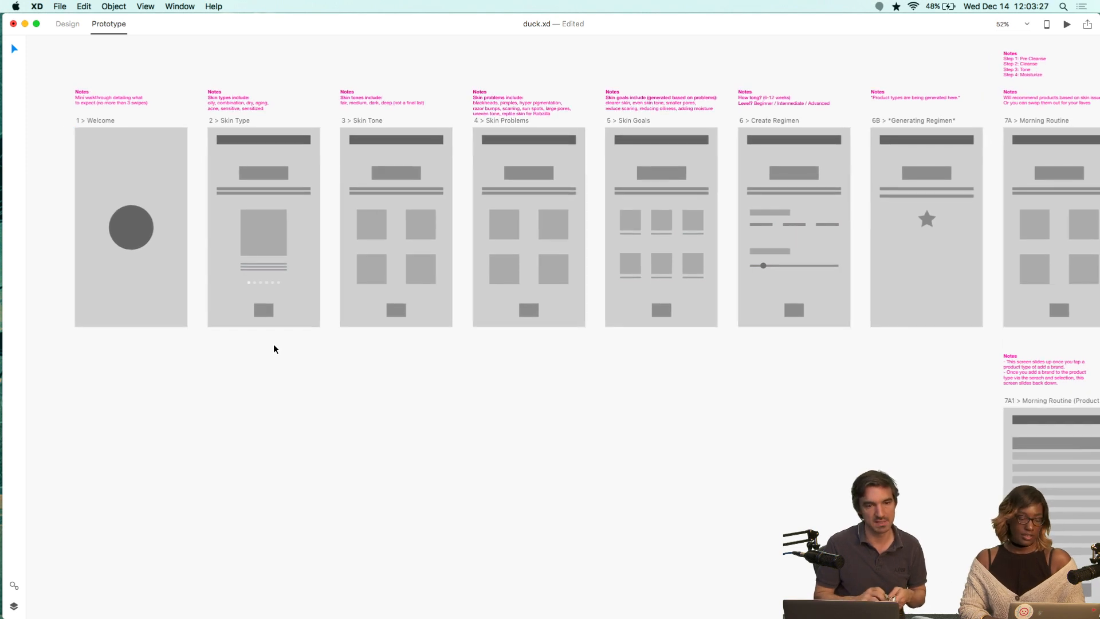
{"action": "scroll", "coordinate": [275, 349], "scroll_direction": "left", "scroll_amount": 4}
{"action": "scroll", "coordinate": [275, 349], "scroll_direction": "up", "scroll_amount": 2}
{"action": "scroll", "coordinate": [275, 349], "scroll_direction": "up", "scroll_amount": 2}
{"action": "scroll", "coordinate": [275, 349], "scroll_direction": "right", "scroll_amount": 2}
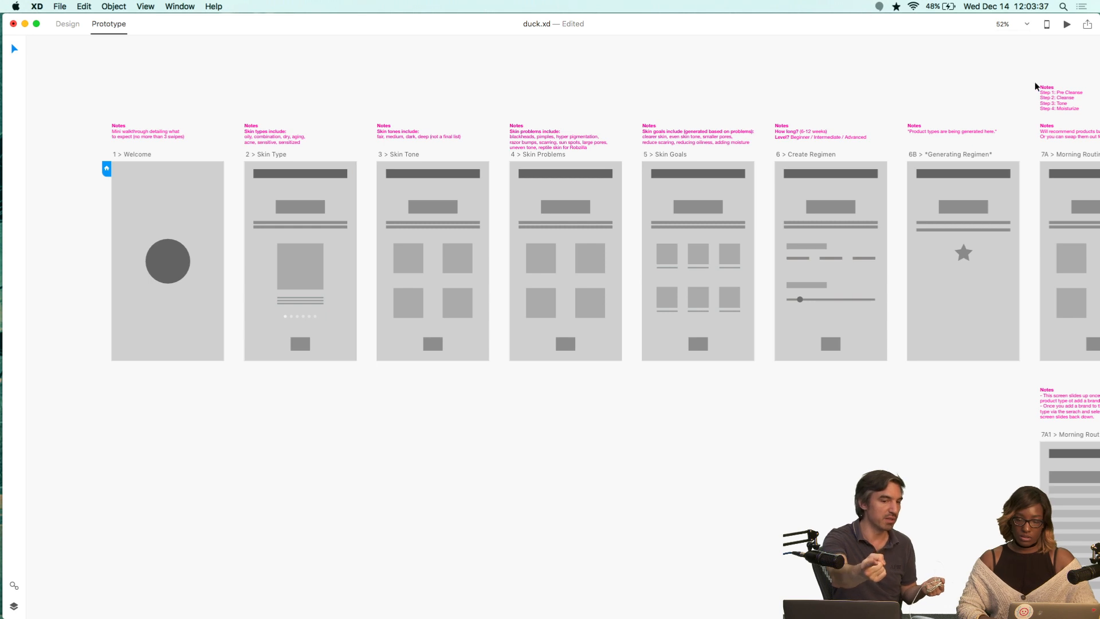
Open the shared prototype's link management page in the browser, then minimize the browser.
{"action": "left_click", "coordinate": [1090, 25]}
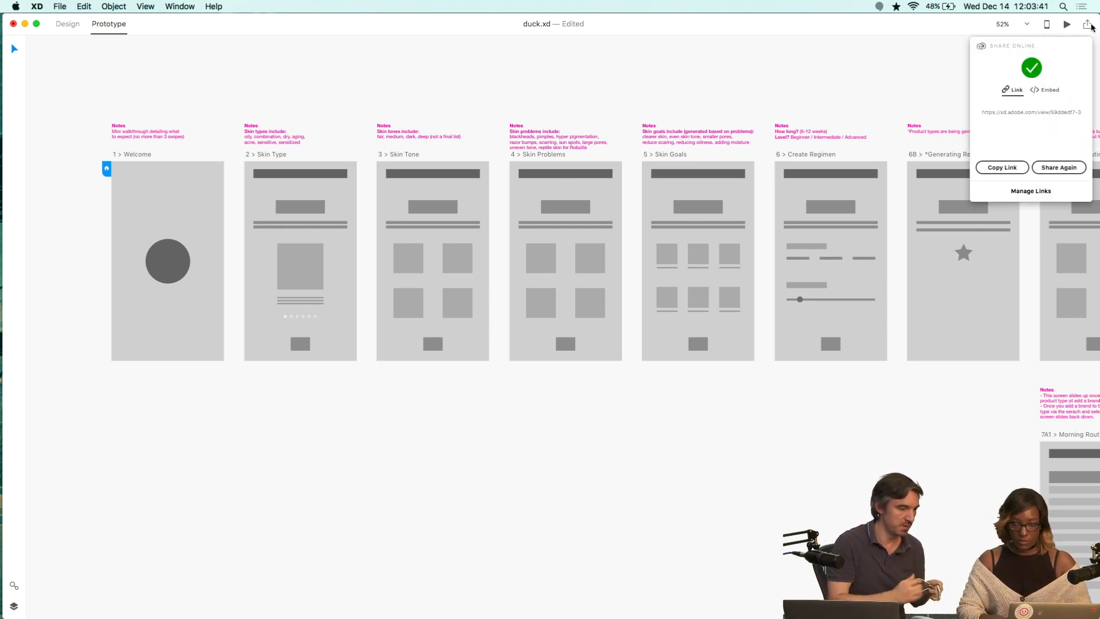
{"action": "left_click", "coordinate": [1031, 189]}
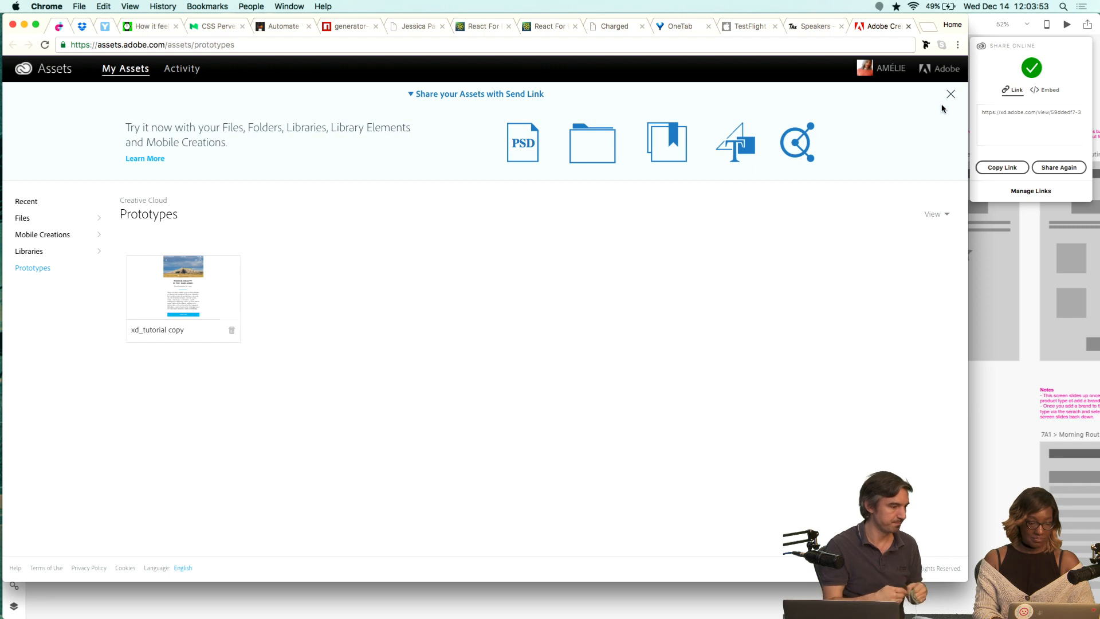
{"action": "key", "text": "super+m"}
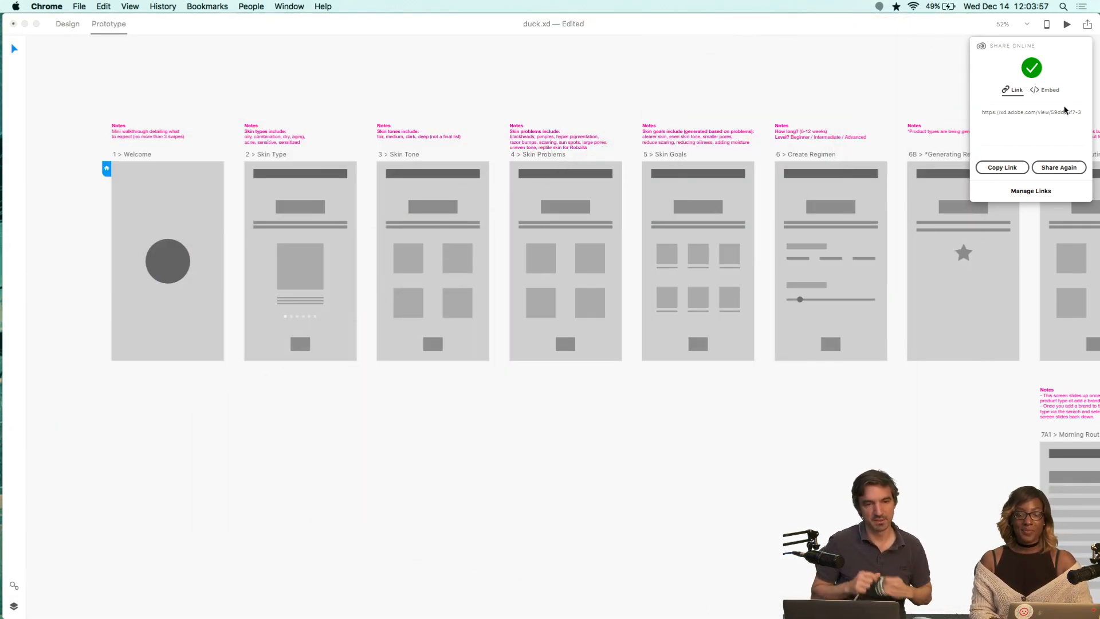
Close the share panel and pan across the artboards from Welcome to Generating Regimen.
{"action": "left_click", "coordinate": [1086, 27]}
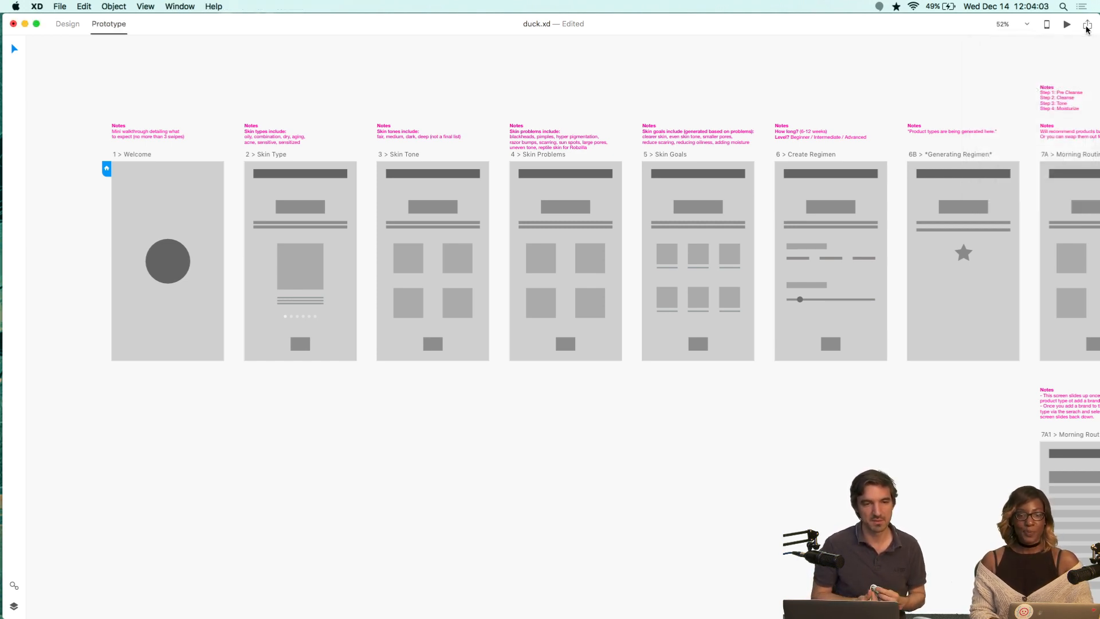
{"action": "scroll", "coordinate": [860, 186], "scroll_direction": "right", "scroll_amount": 4}
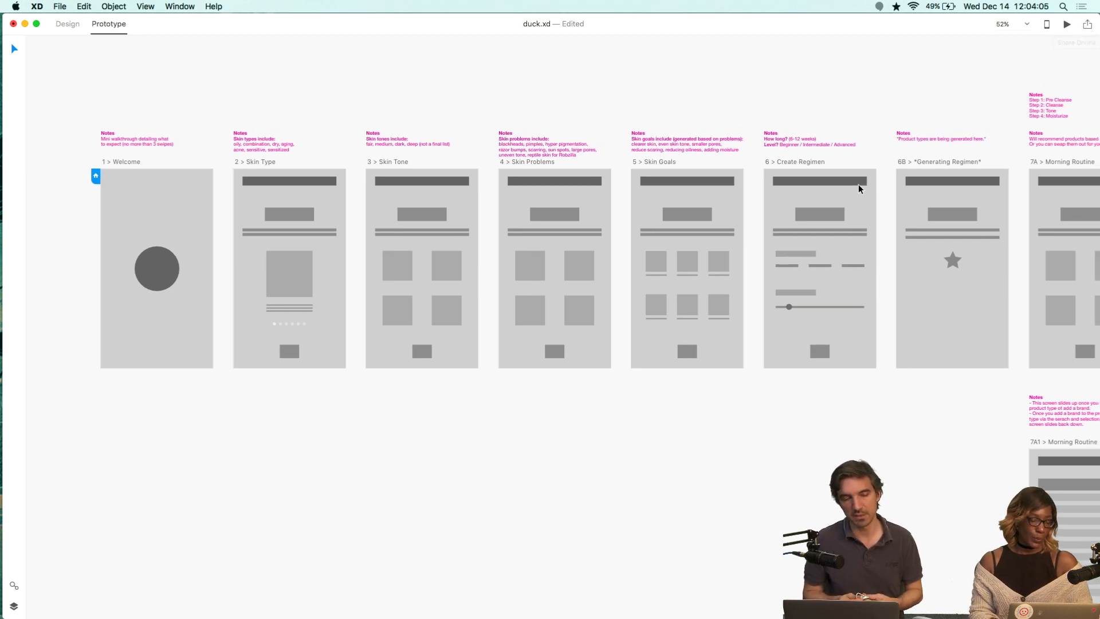
{"action": "scroll", "coordinate": [858, 190], "scroll_direction": "down", "scroll_amount": 3}
{"action": "scroll", "coordinate": [859, 190], "scroll_direction": "left", "scroll_amount": 5}
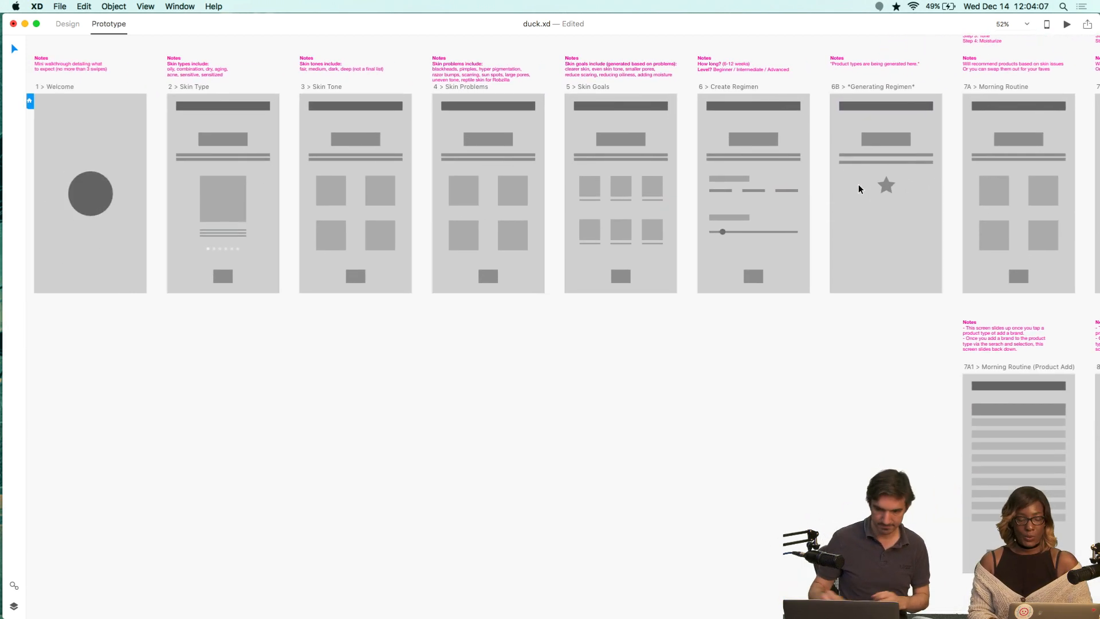
{"action": "scroll", "coordinate": [858, 190], "scroll_direction": "left", "scroll_amount": 4}
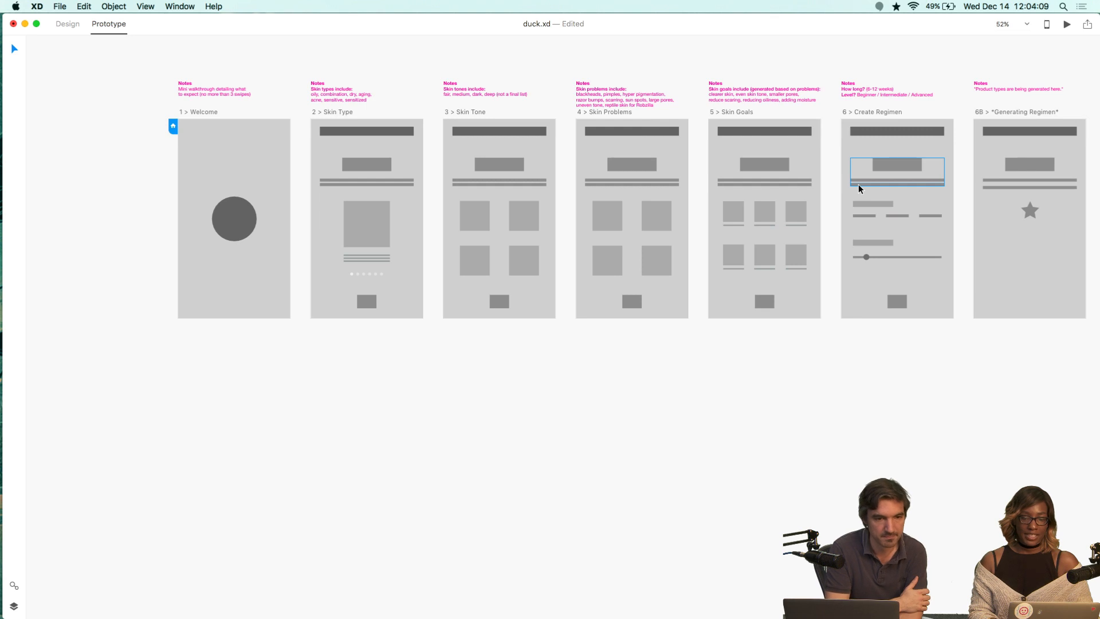
{"action": "scroll", "coordinate": [858, 189], "scroll_direction": "left", "scroll_amount": 1}
{"action": "scroll", "coordinate": [594, 307], "scroll_direction": "up", "scroll_amount": 3}
{"action": "scroll", "coordinate": [594, 307], "scroll_direction": "right", "scroll_amount": 4}
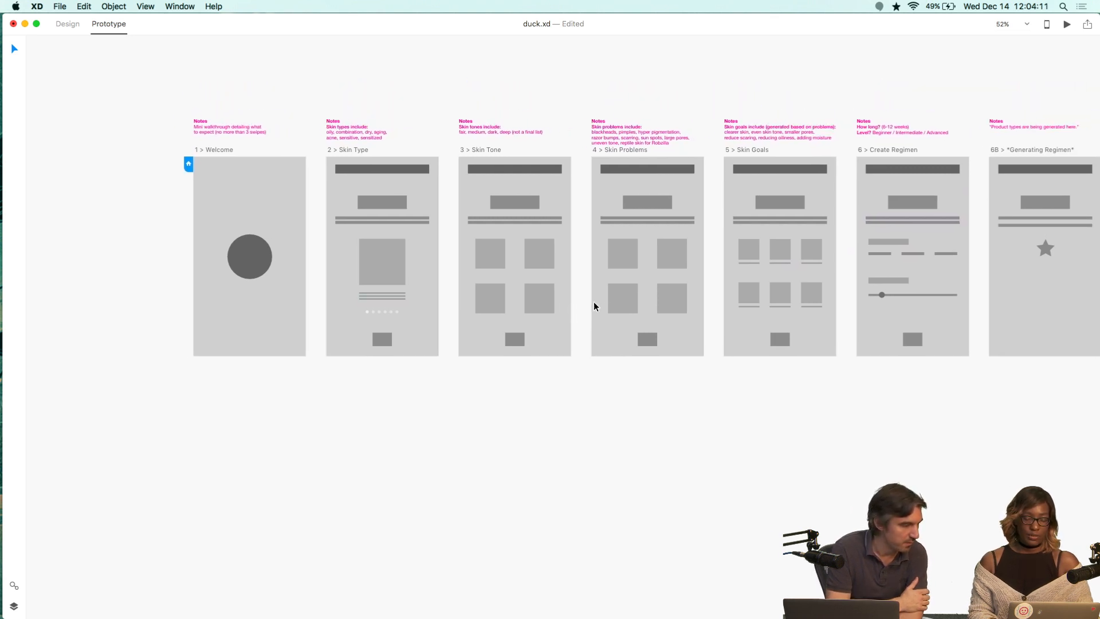
{"action": "scroll", "coordinate": [594, 307], "scroll_direction": "up", "scroll_amount": 1}
{"action": "scroll", "coordinate": [594, 307], "scroll_direction": "right", "scroll_amount": 4}
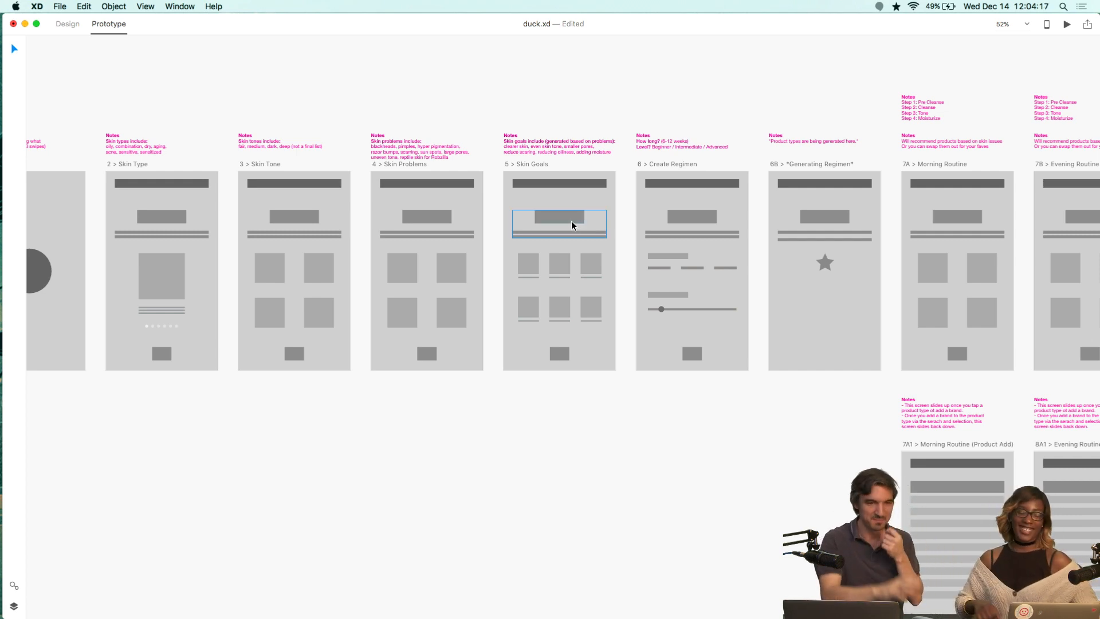
{"action": "scroll", "coordinate": [441, 283], "scroll_direction": "left", "scroll_amount": 8}
{"action": "scroll", "coordinate": [442, 283], "scroll_direction": "down", "scroll_amount": 2}
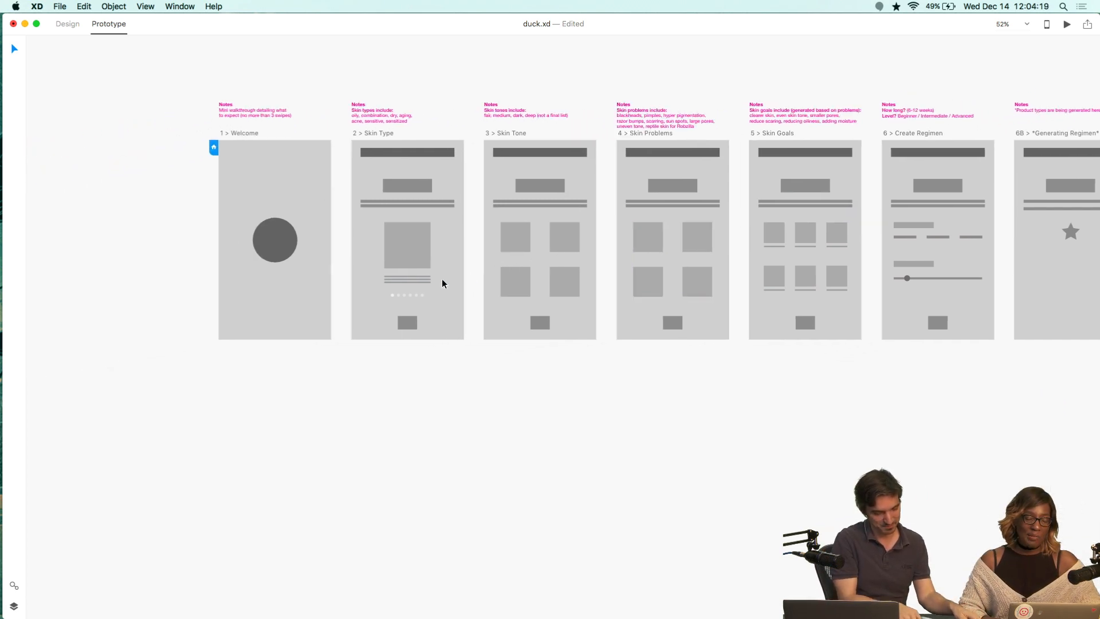
{"action": "scroll", "coordinate": [466, 393], "scroll_direction": "right", "scroll_amount": 2}
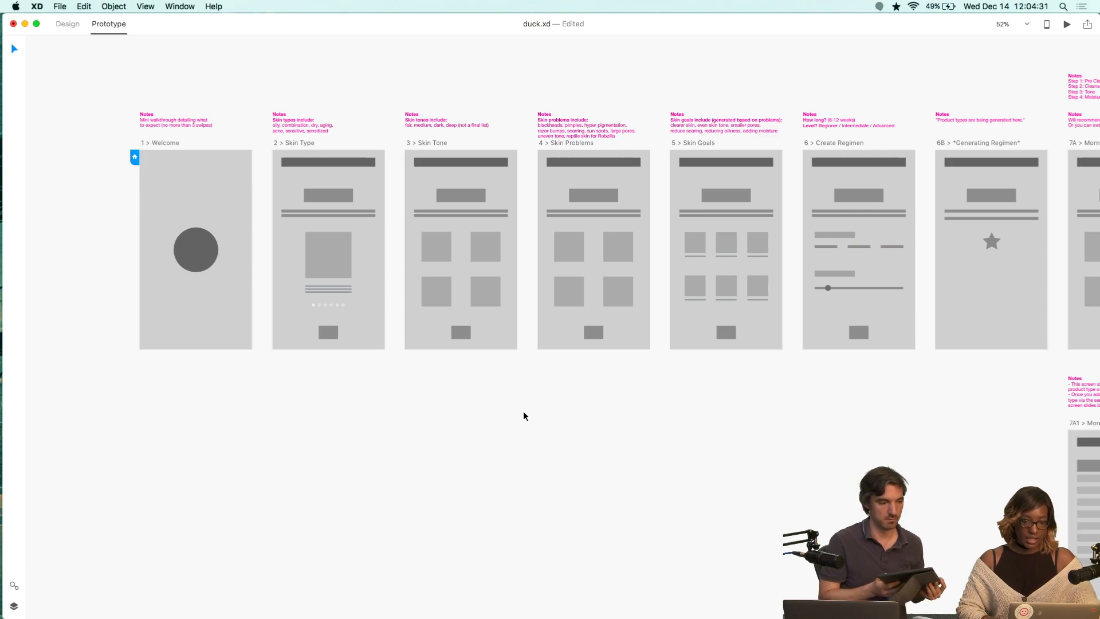
Open a new browser window on Desktop 3 and snap it to the left half of the screen.
{"action": "key", "text": "super+Tab"}
{"action": "key", "text": "super+n"}
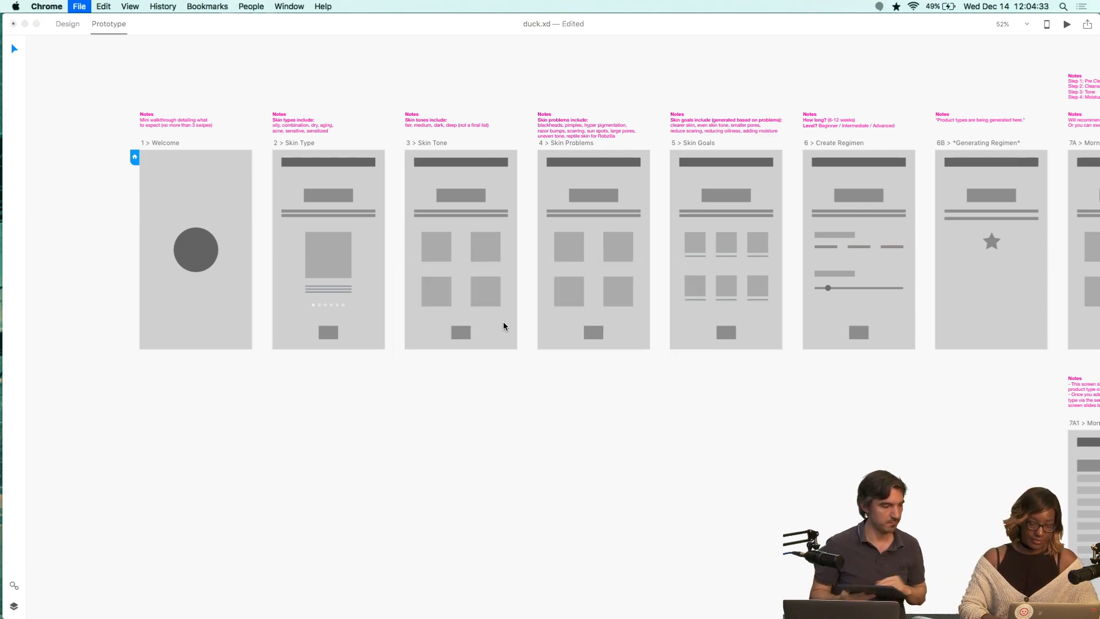
{"action": "key", "text": "ctrl+Up"}
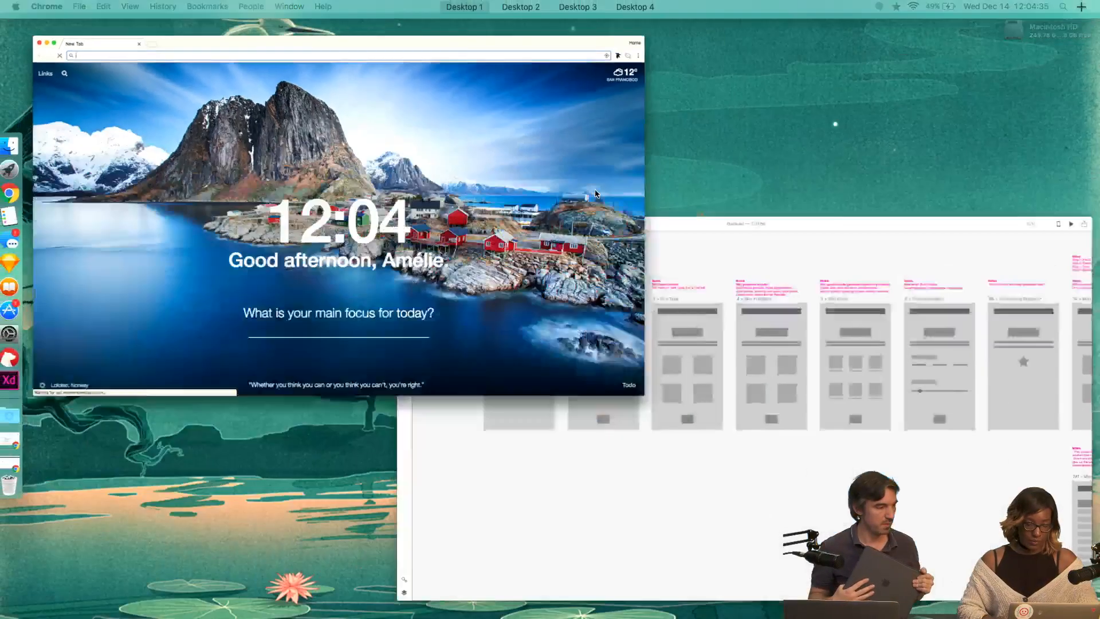
{"action": "left_click_drag", "start_coordinate": [420, 225], "coordinate": [617, 54]}
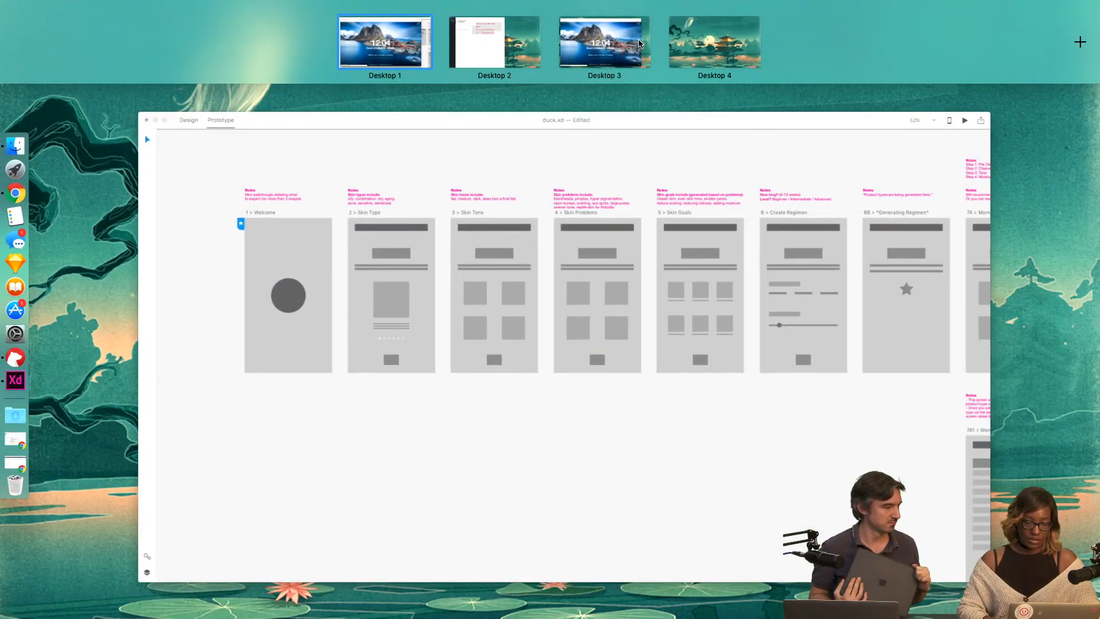
{"action": "left_click", "coordinate": [615, 31]}
{"action": "key", "text": "super+shift+space"}
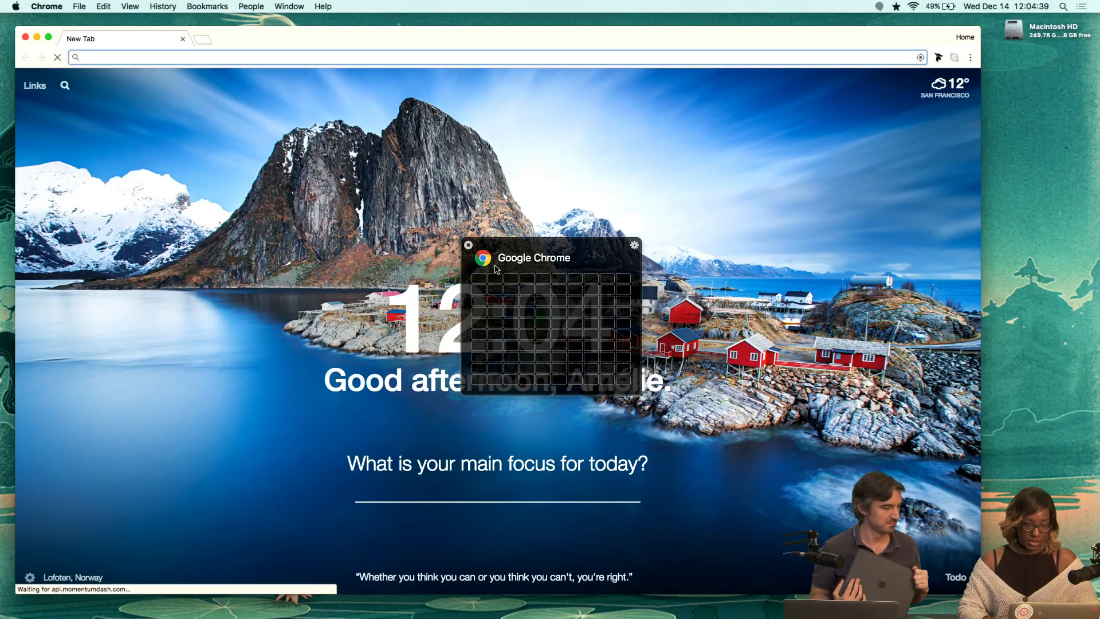
{"action": "left_click_drag", "start_coordinate": [481, 281], "coordinate": [570, 536]}
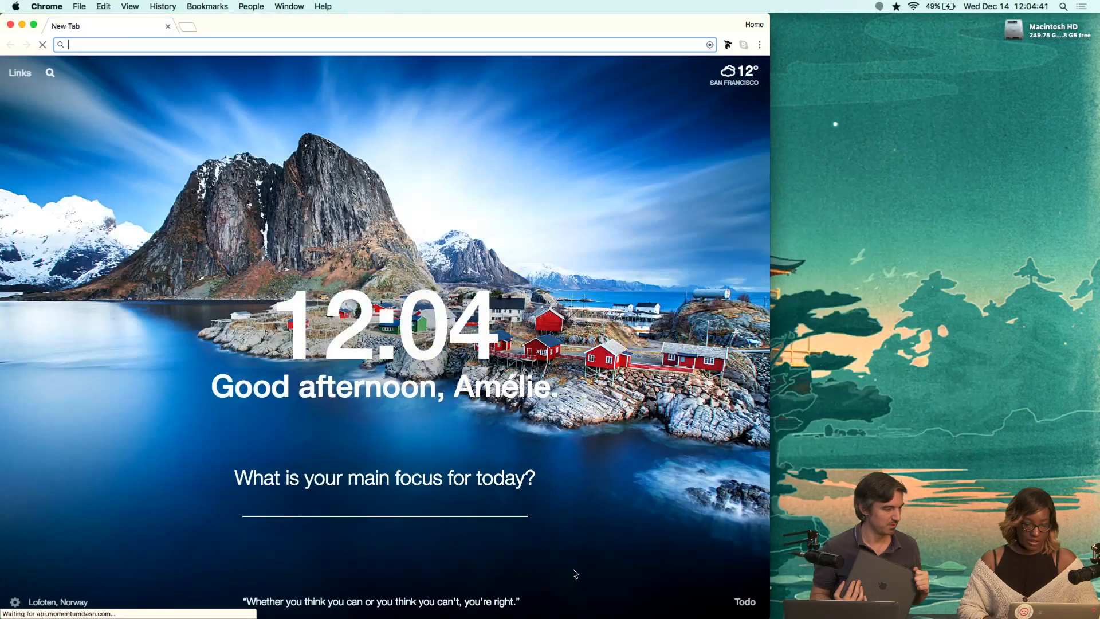
Switch to Bear and trash the note holding the shared XD prototype link.
{"action": "key", "text": "super+Tab"}
{"action": "key", "text": "super+Tab"}
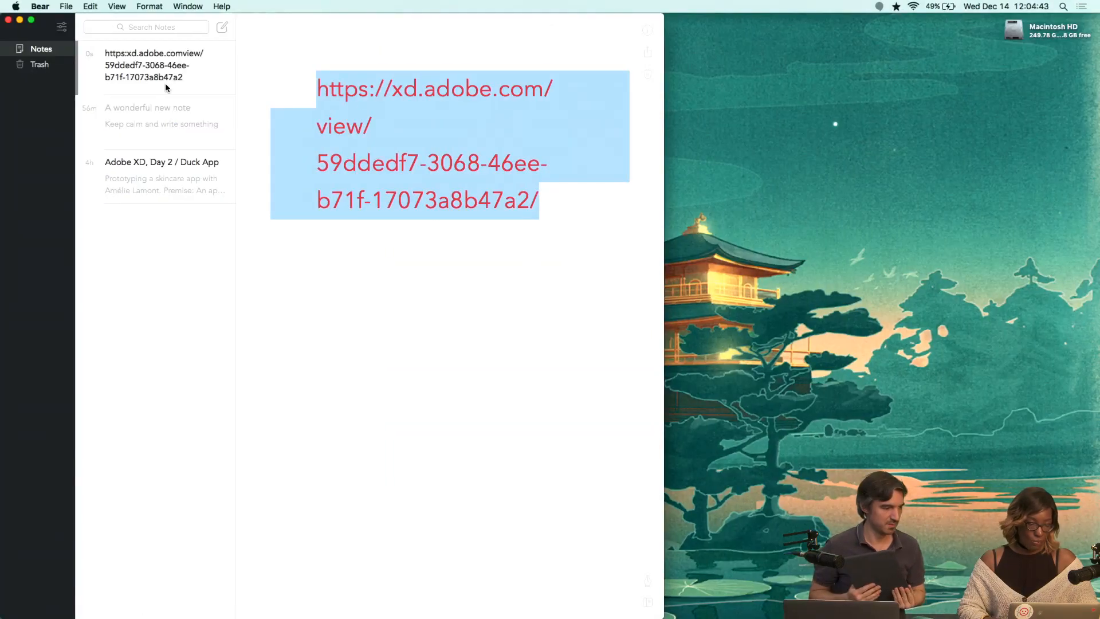
{"action": "left_click", "coordinate": [165, 84]}
{"action": "scroll", "coordinate": [166, 84], "scroll_direction": "right", "scroll_amount": 3}
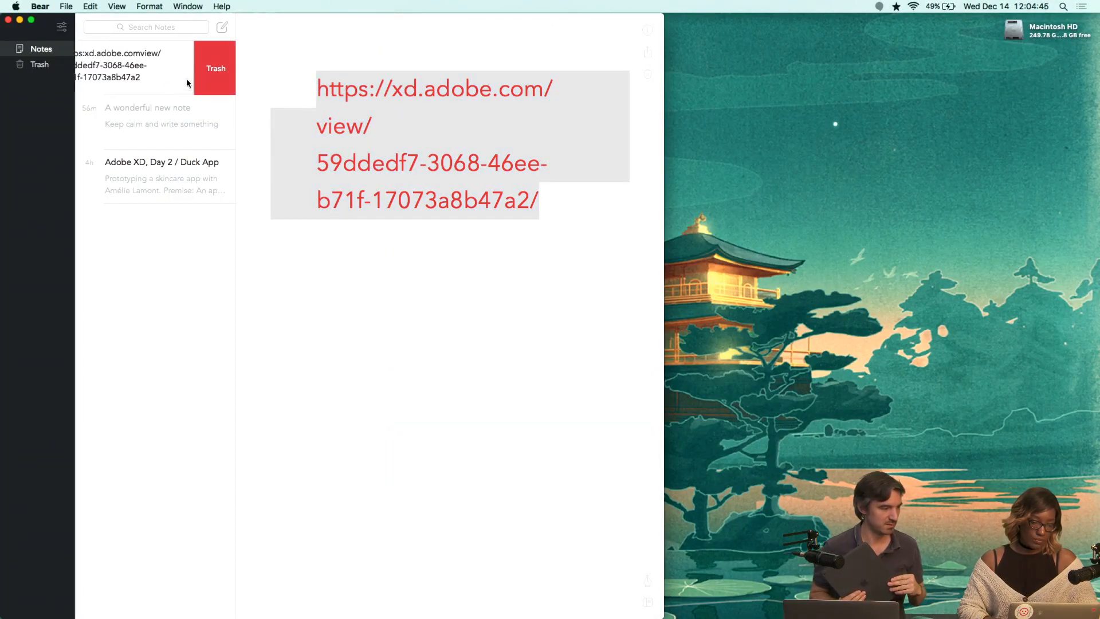
{"action": "scroll", "coordinate": [187, 78], "scroll_direction": "right", "scroll_amount": 3}
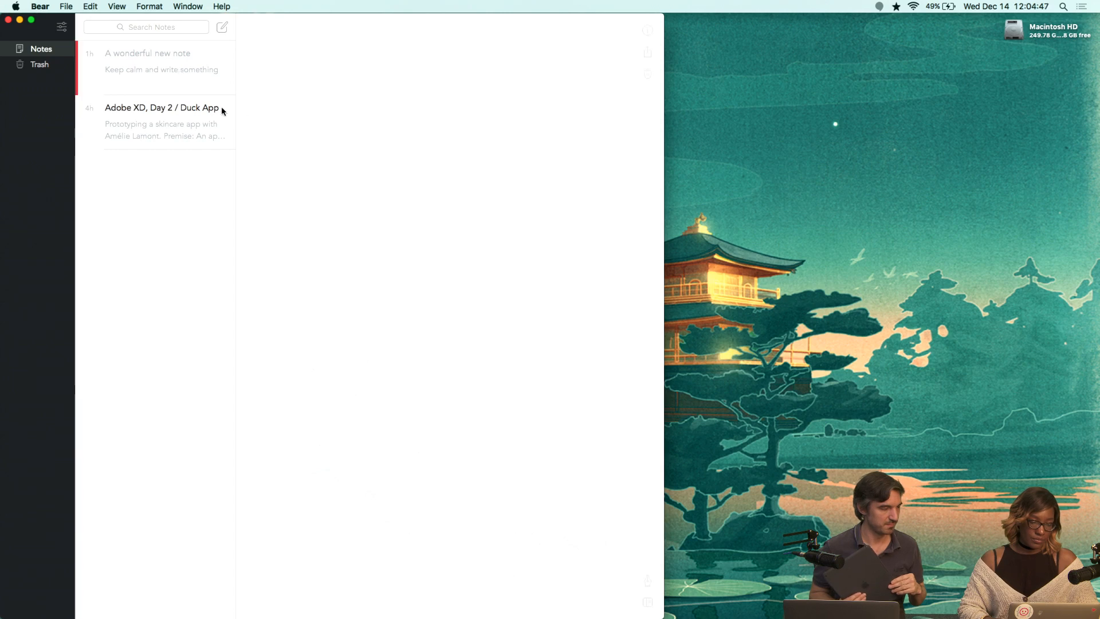
Write the heading 'Duck App Colors' in the new note at a smaller text size.
{"action": "left_click", "coordinate": [276, 93]}
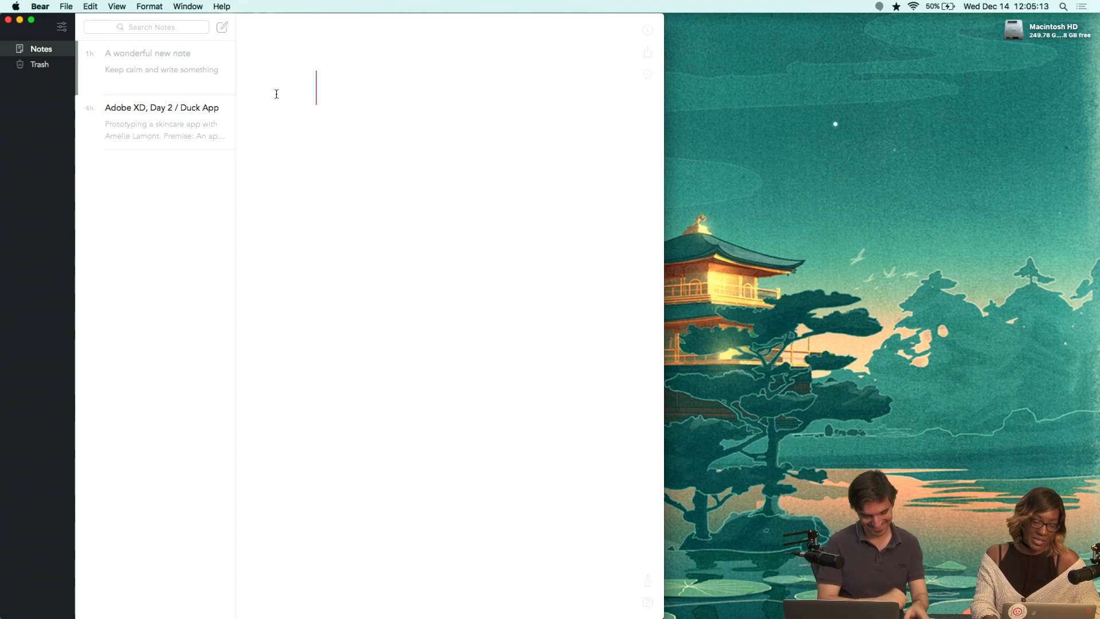
{"action": "key", "text": "super+minus"}
{"action": "key", "text": "super+minus"}
{"action": "key", "text": "super+minus"}
{"action": "key", "text": "super+minus"}
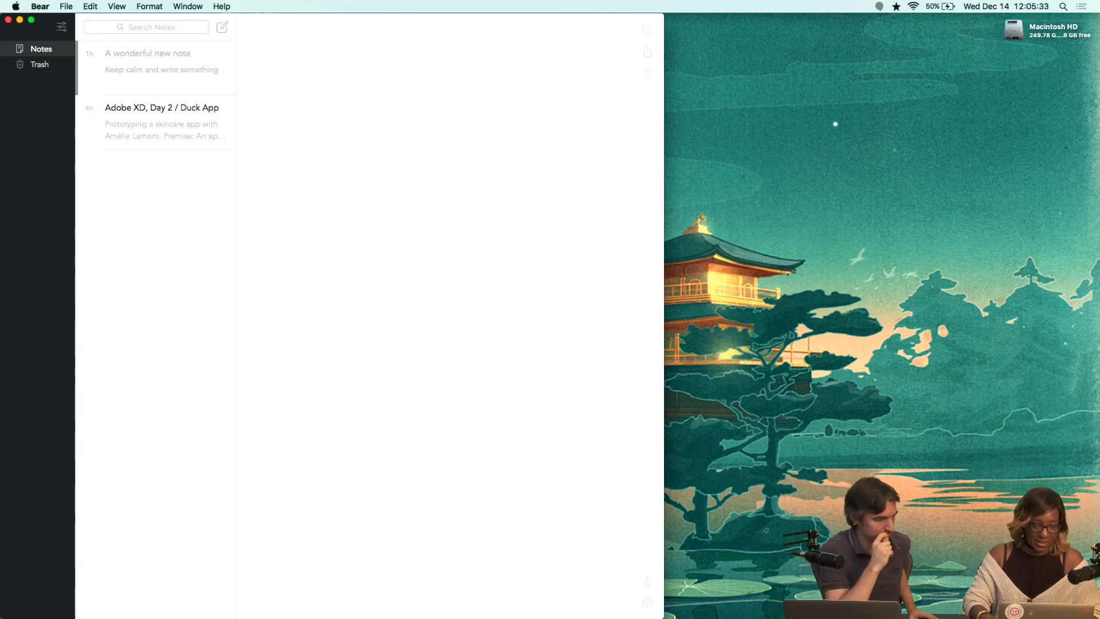
{"action": "type", "text": "# "}
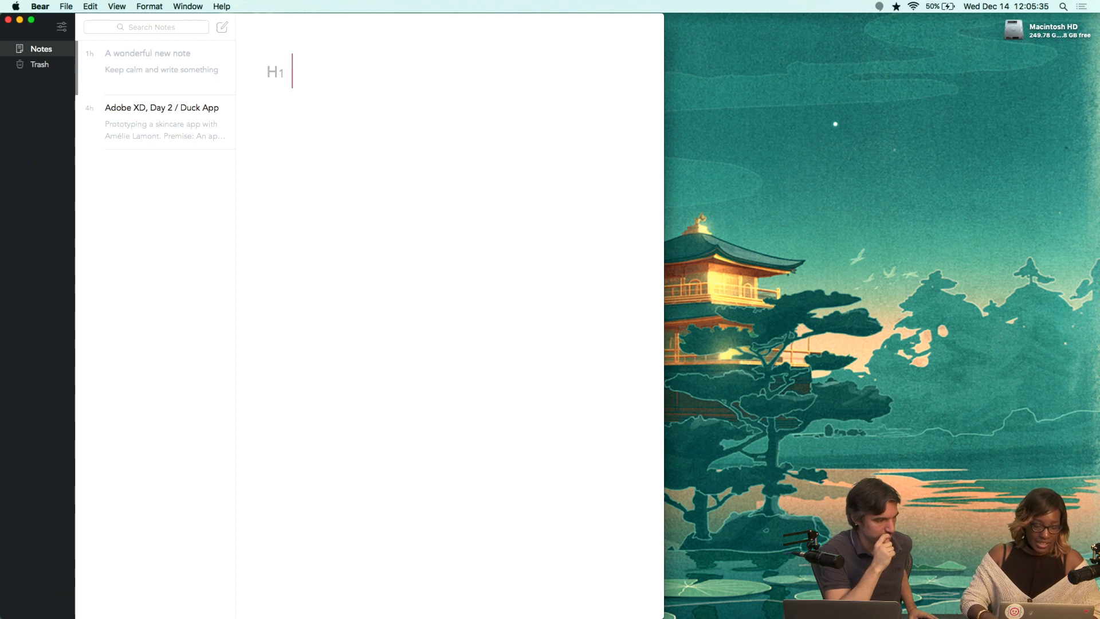
{"action": "type", "text": "DUCK"}
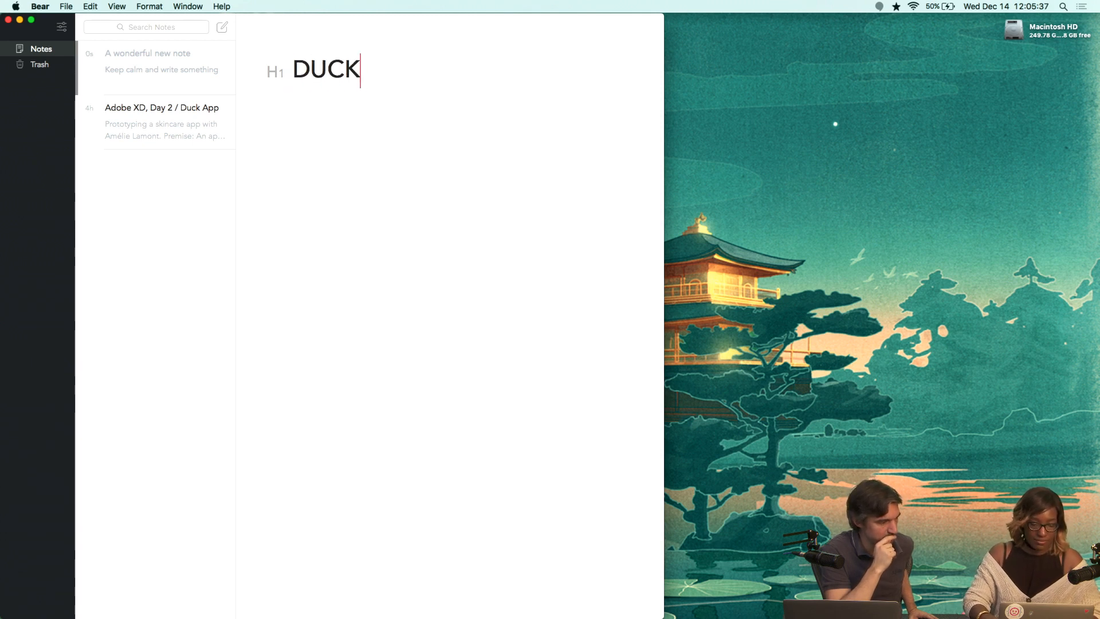
{"action": "key", "text": "BackSpace"}
{"action": "key", "text": "BackSpace"}
{"action": "key", "text": "BackSpace"}
{"action": "type", "text": "uck App "}
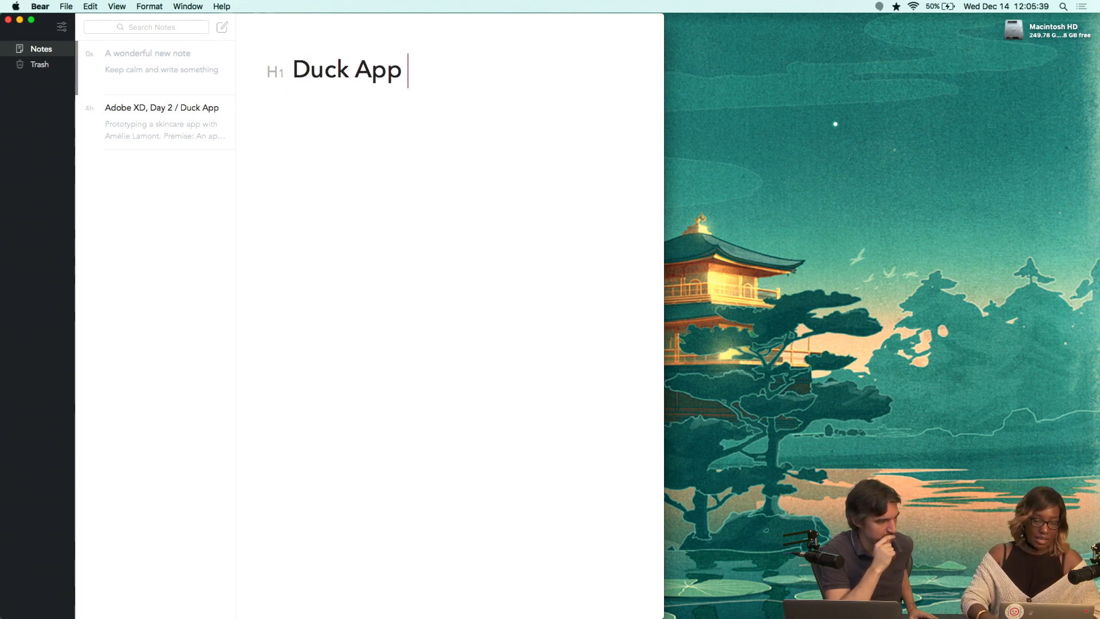
{"action": "type", "text": "Colors"}
{"action": "key", "text": "Return"}
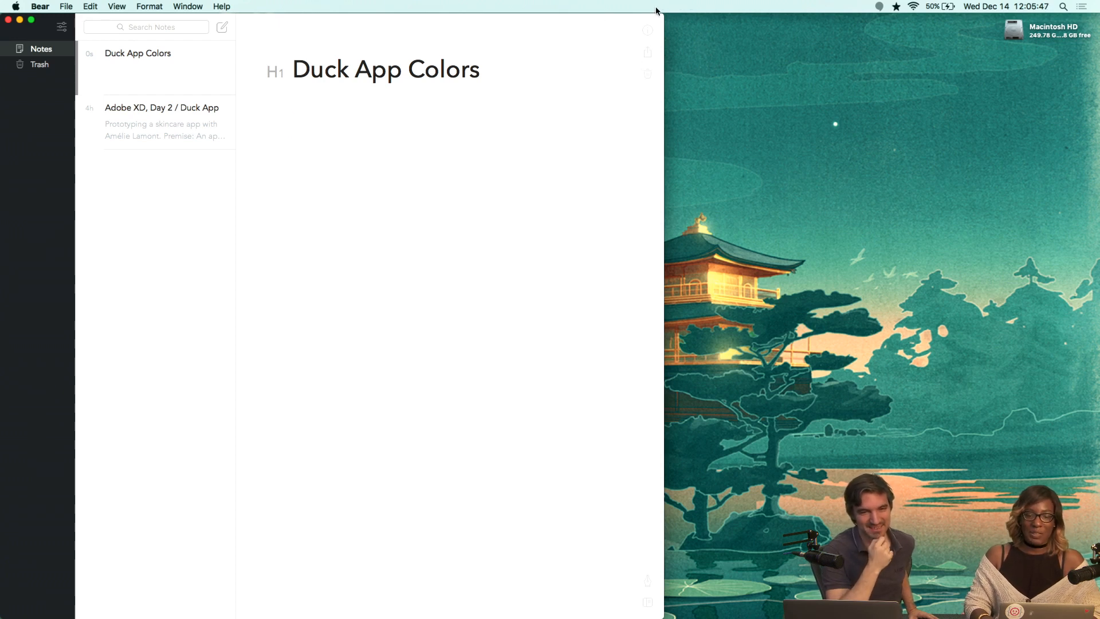
Add a bold 'Emotions' line below the heading and start a new line.
{"action": "key", "text": "super+minus"}
{"action": "key", "text": "super+minus"}
{"action": "key", "text": "super+minus"}
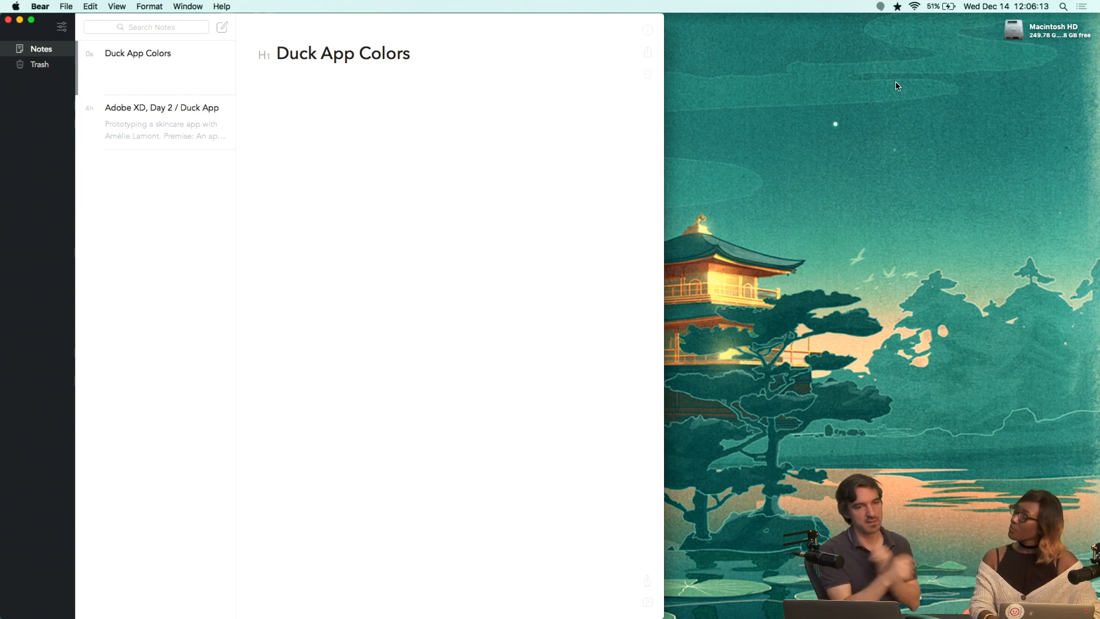
{"action": "type", "text": "Emotions"}
{"action": "key", "text": "shift+super+Left"}
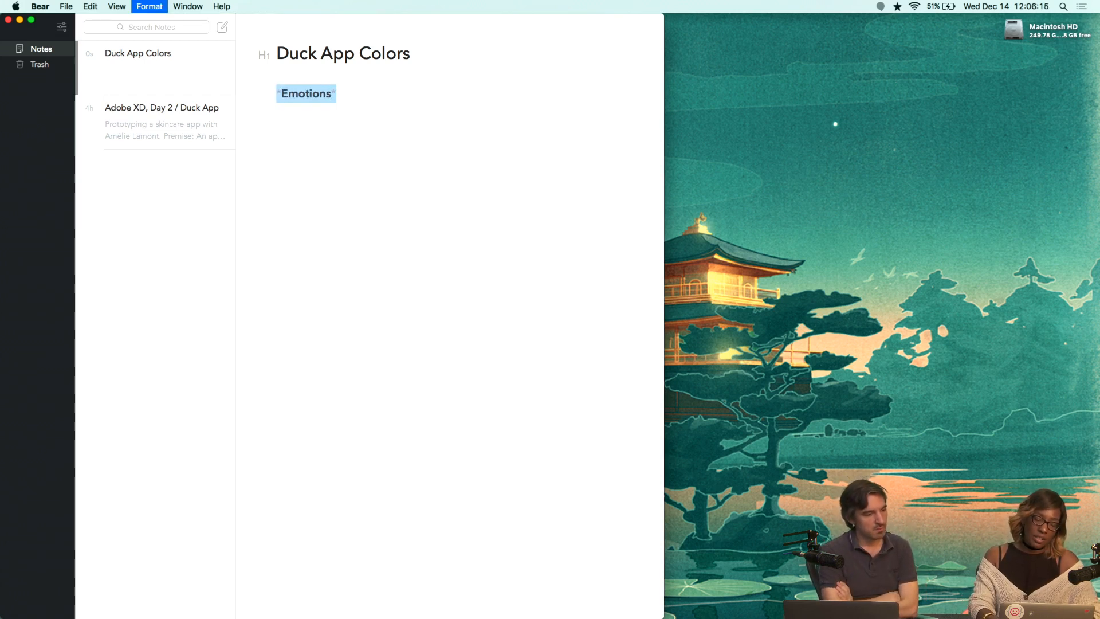
{"action": "key", "text": "super+b"}
{"action": "key", "text": "Return"}
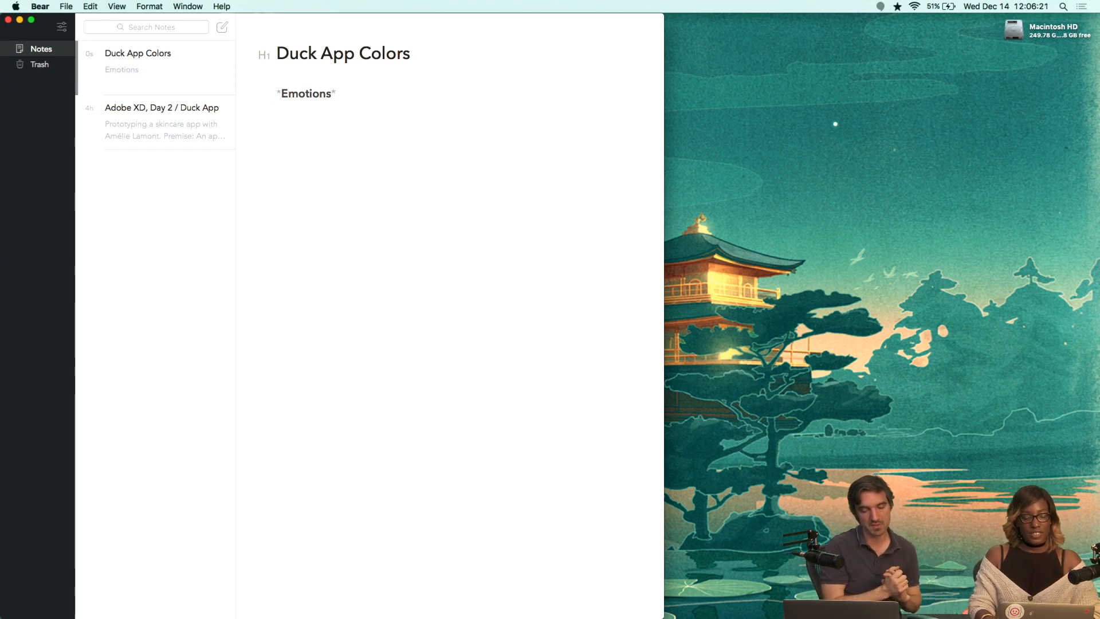
Open the 'Adobe XD, Day 2 / Duck App' note.
{"action": "left_click", "coordinate": [118, 133]}
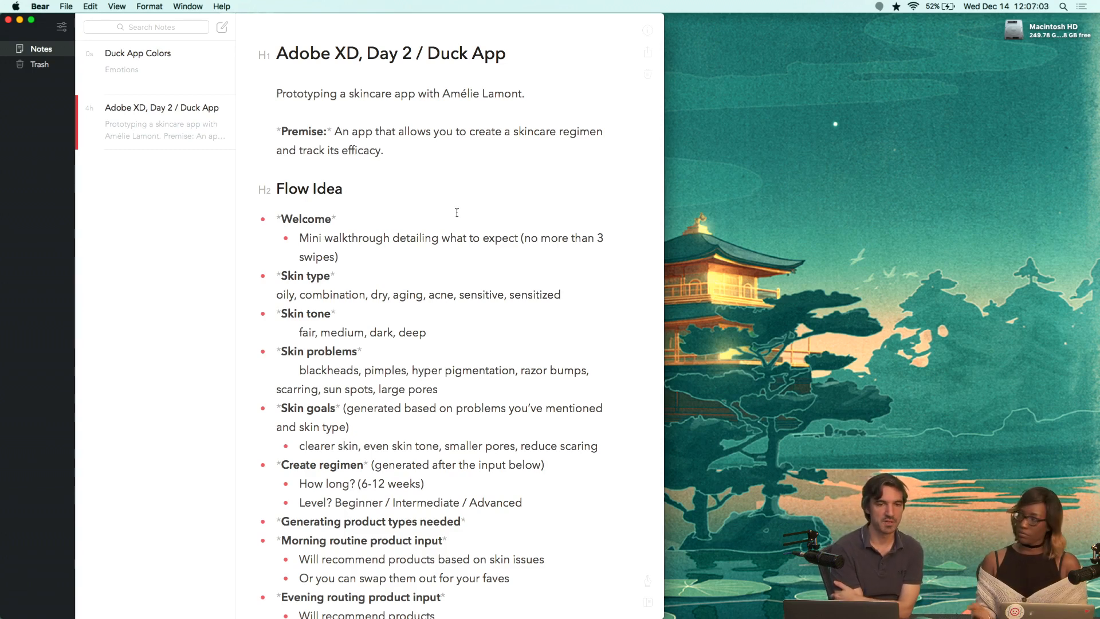
Return to the Duck App Colors note and start a bulleted list under 'Emotions' with 'Calm'.
{"action": "left_click", "coordinate": [153, 77]}
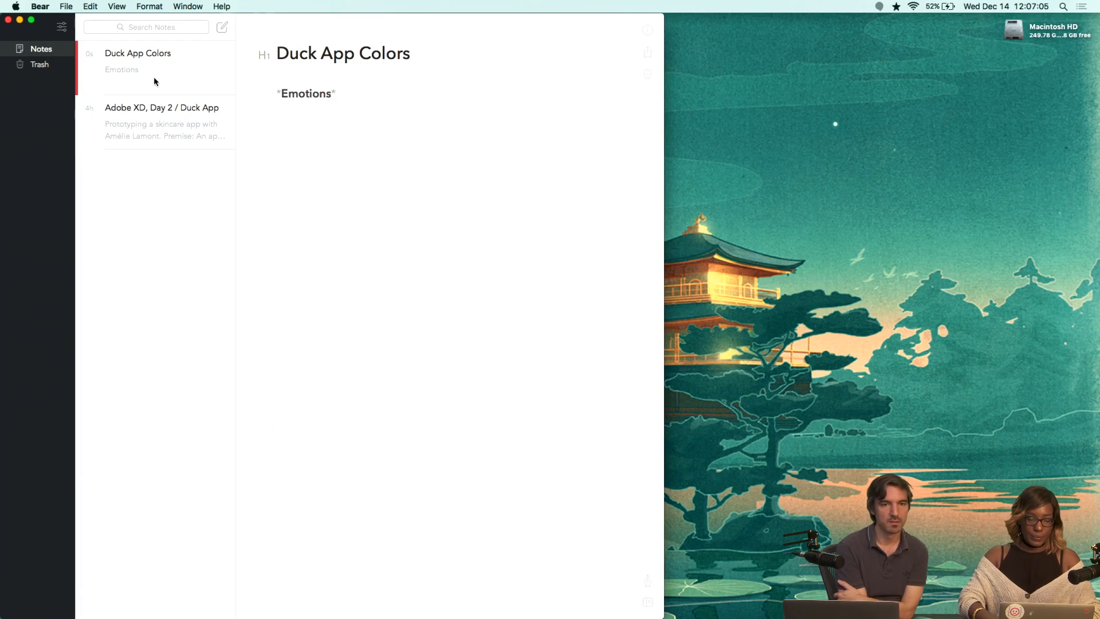
{"action": "left_click", "coordinate": [430, 169]}
{"action": "type", "text": "Calm"}
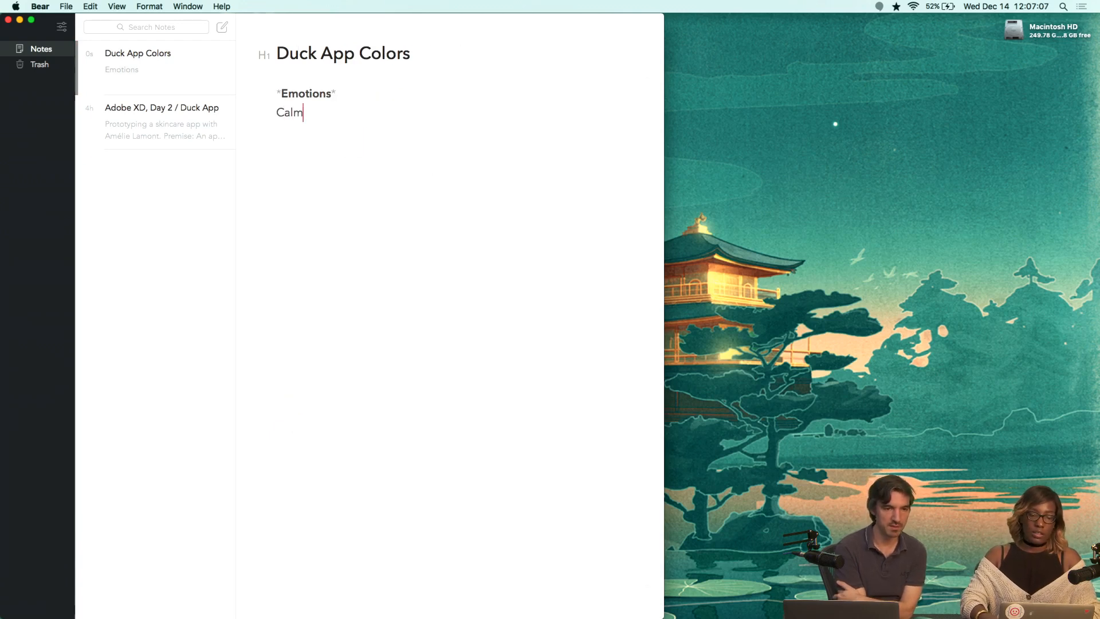
{"action": "key", "text": "BackSpace"}
{"action": "key", "text": "BackSpace"}
{"action": "key", "text": "BackSpace"}
{"action": "key", "text": "BackSpace"}
{"action": "type", "text": "-"}
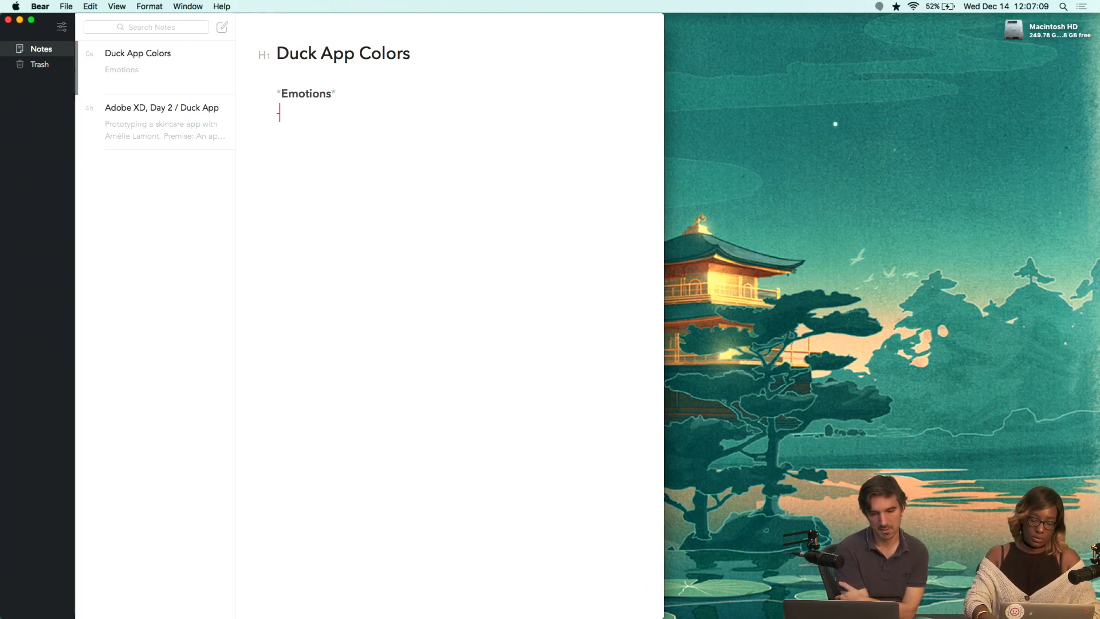
{"action": "key", "text": "BackSpace"}
{"action": "key", "text": "BackSpace"}
{"action": "key", "text": "BackSpace"}
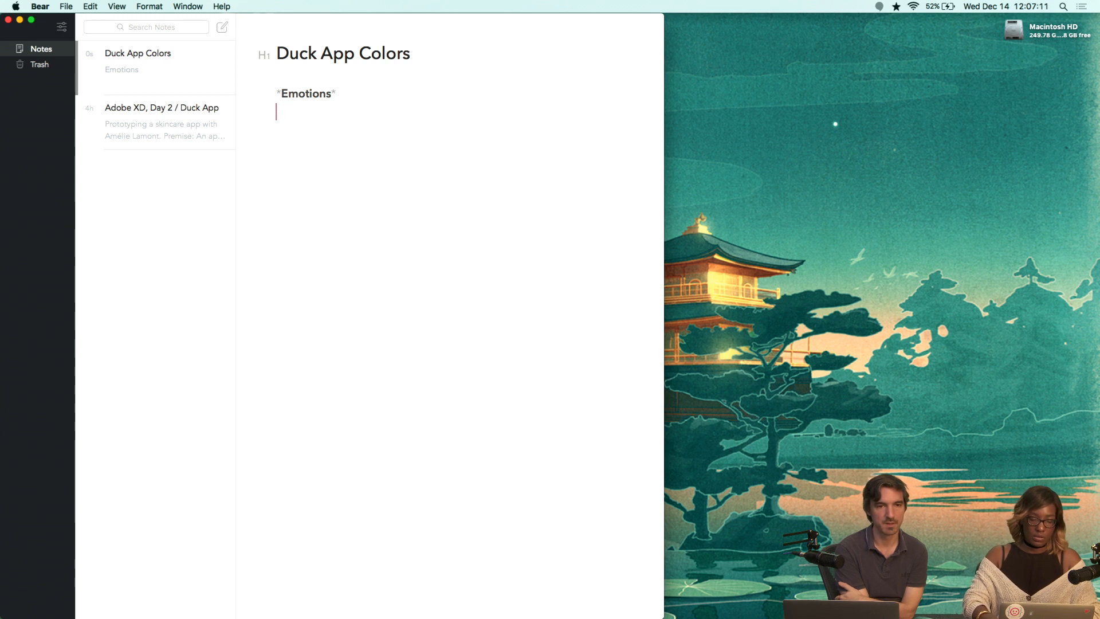
{"action": "type", "text": "* Cal"}
{"action": "key", "text": "BackSpace"}
{"action": "key", "text": "BackSpace"}
{"action": "key", "text": "BackSpace"}
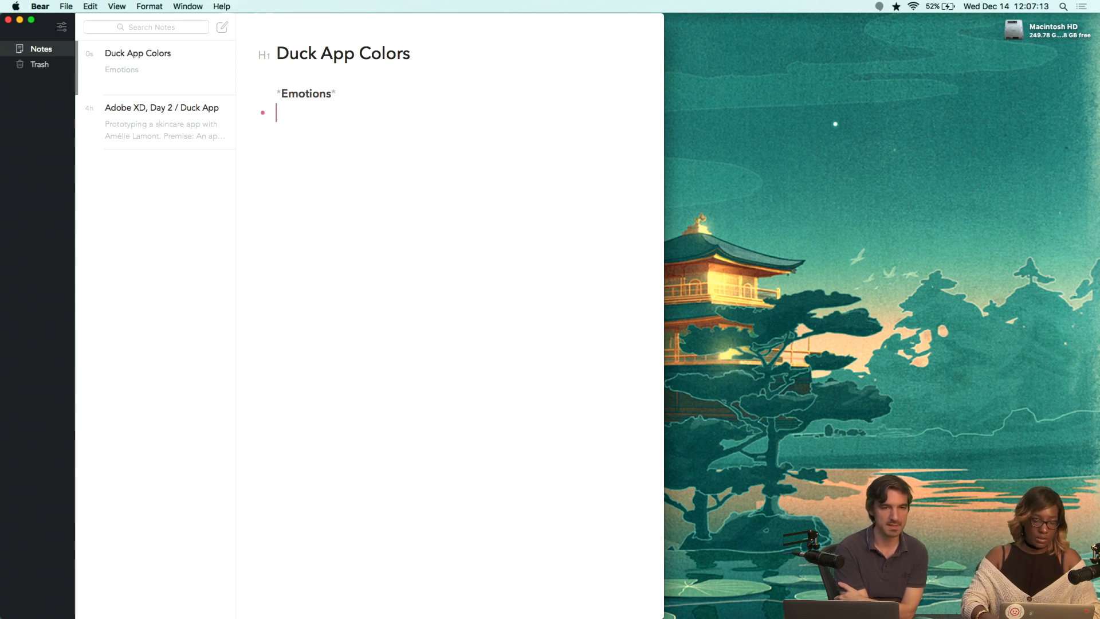
{"action": "type", "text": "Calm"}
{"action": "key", "text": "Return"}
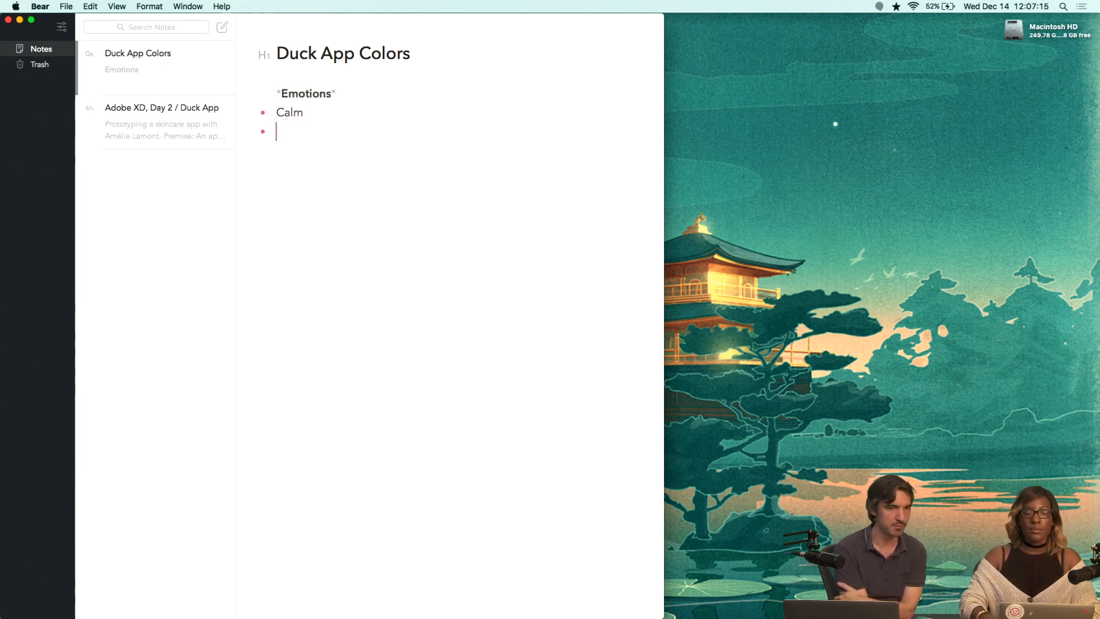
Add bullets 'Harmony', 'Earthy', 'Determination' and 'Confidence' to the emotions list.
{"action": "type", "text": "Harmony"}
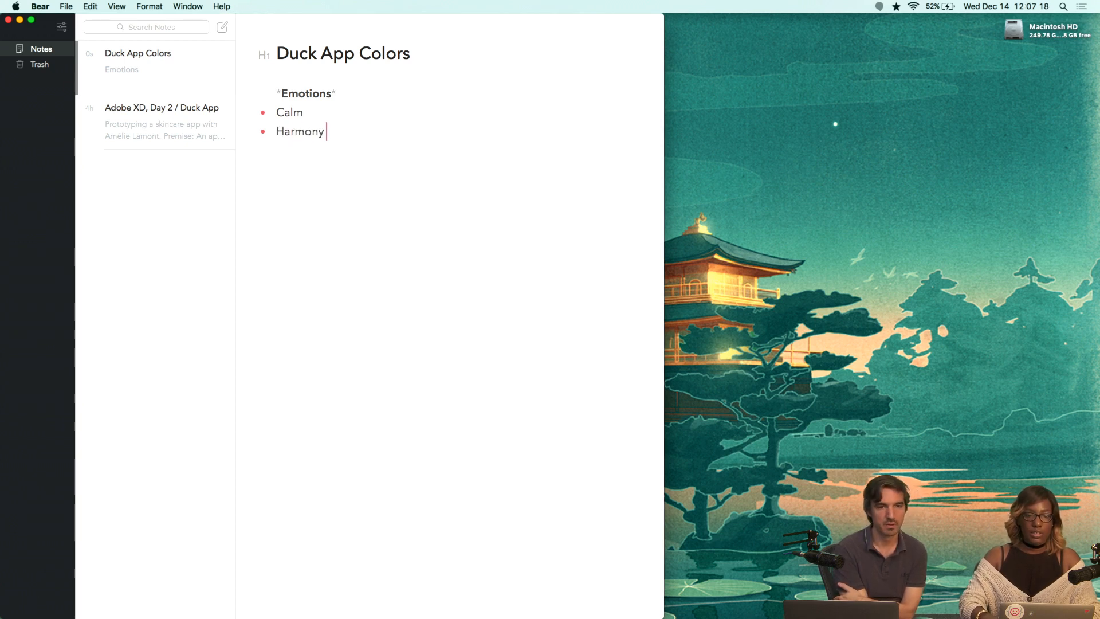
{"action": "key", "text": "Return"}
{"action": "type", "text": "Earthy"}
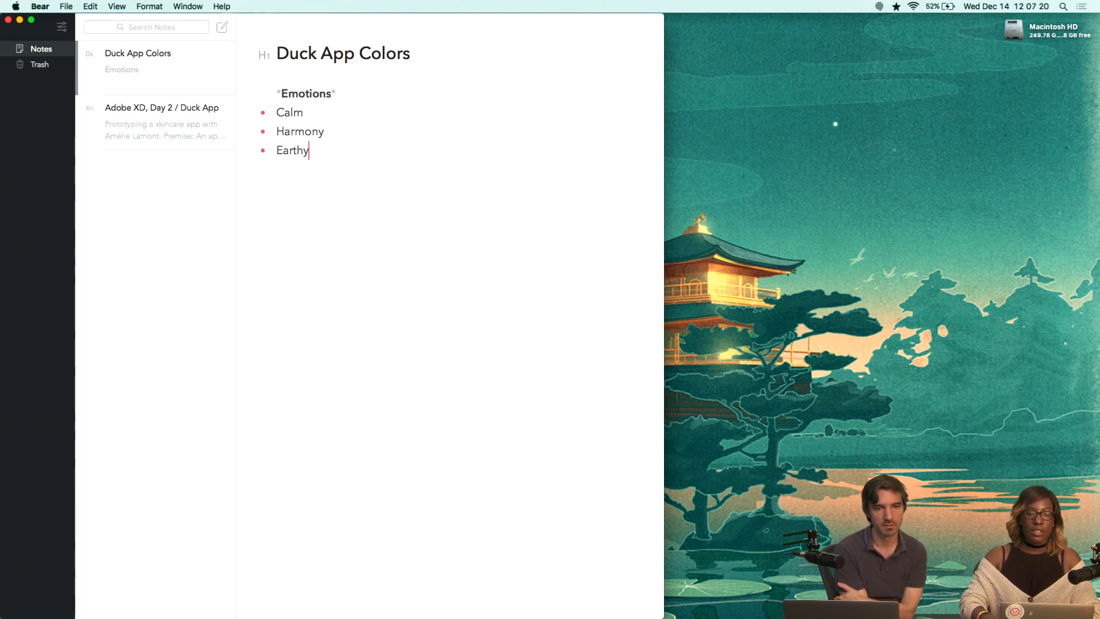
{"action": "key", "text": "Return"}
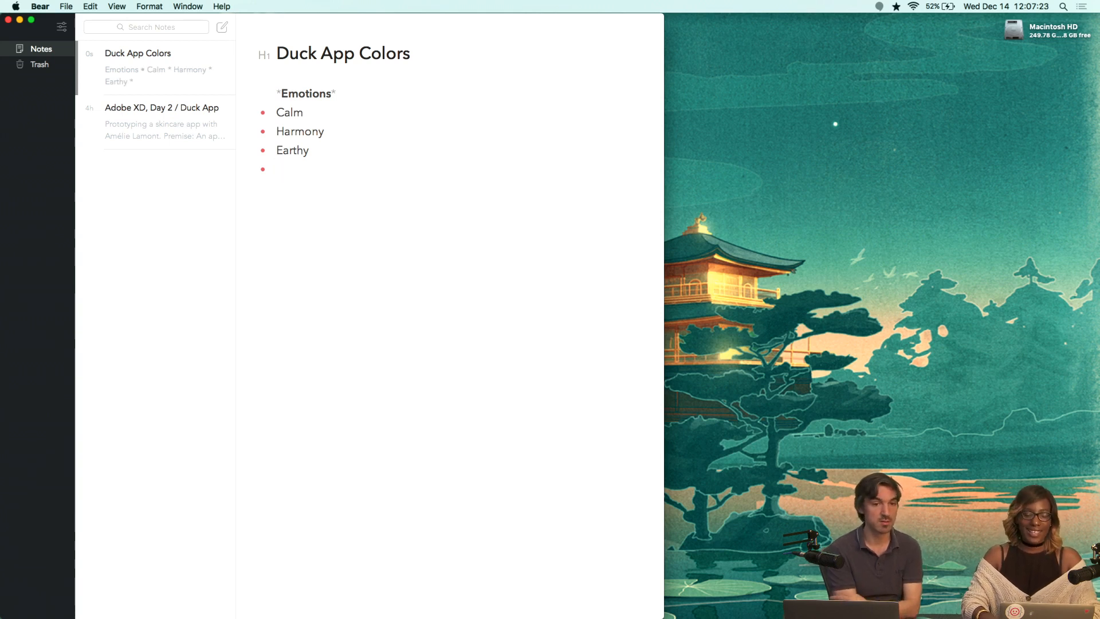
{"action": "type", "text": "Determination"}
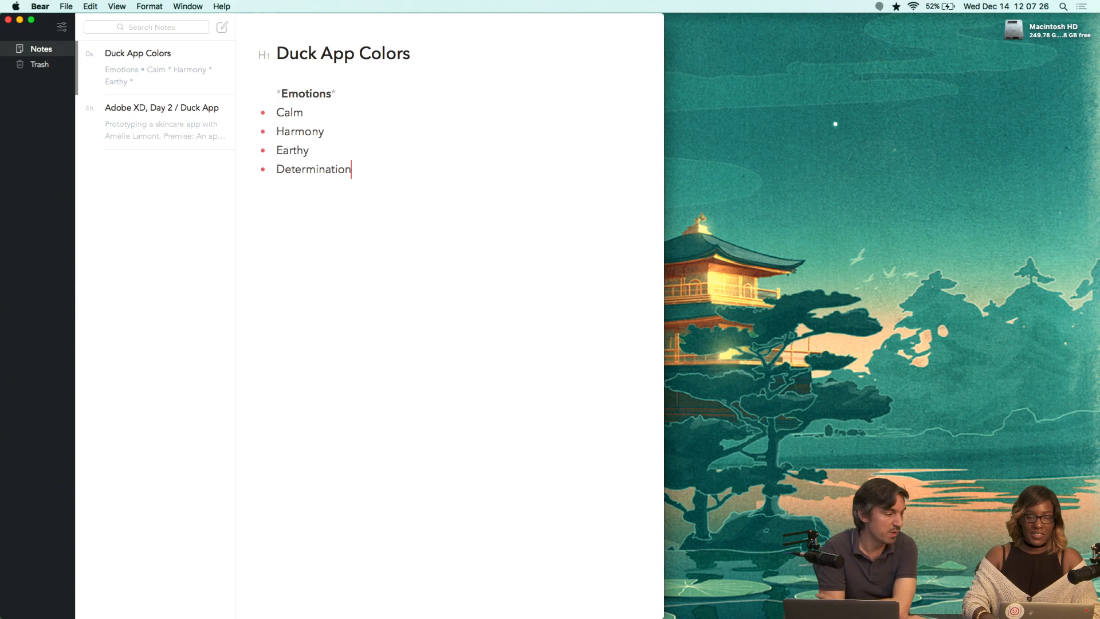
{"action": "key", "text": "Return"}
{"action": "type", "text": "Confidence"}
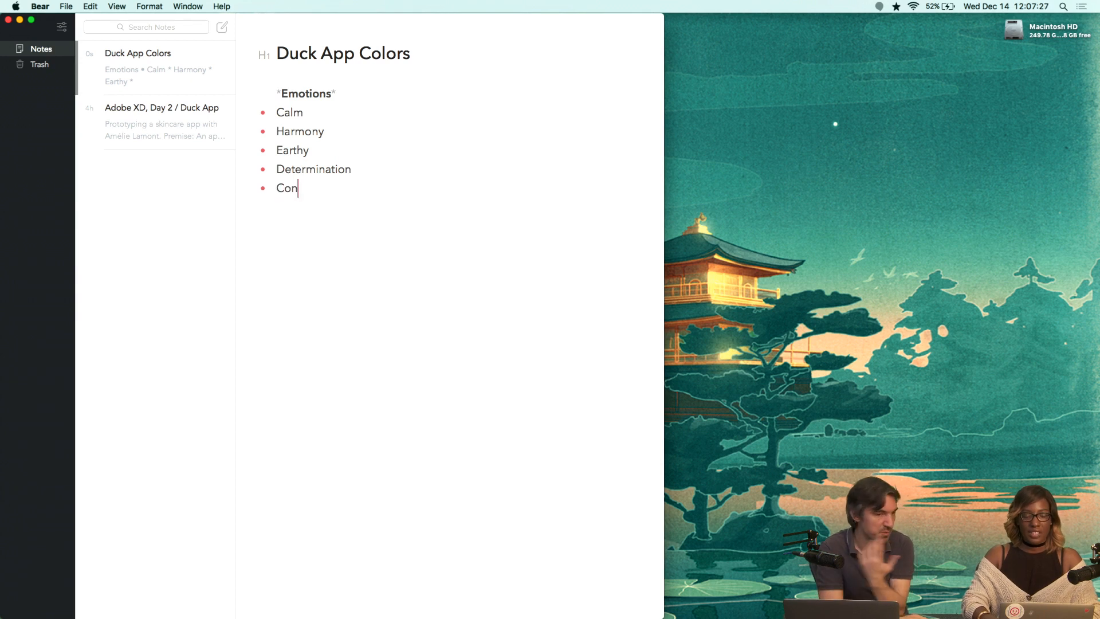
{"action": "key", "text": "Return"}
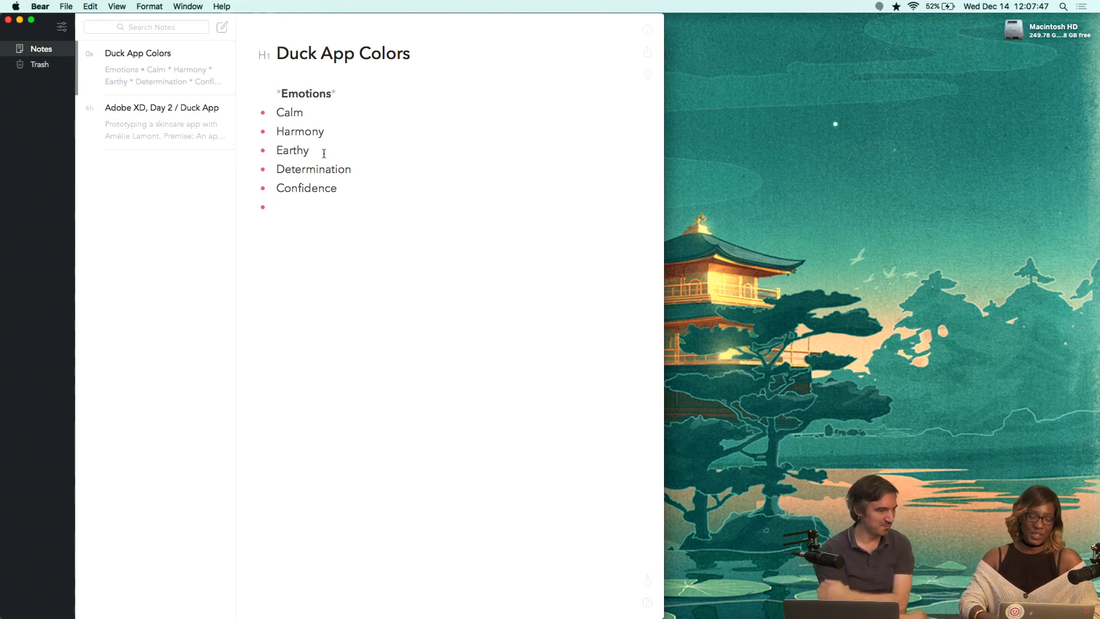
Add bullets 'Soothing', 'Cleanliness', 'Peaceful' and 'Healthy' to the emotions list.
{"action": "type", "text": "Soothing"}
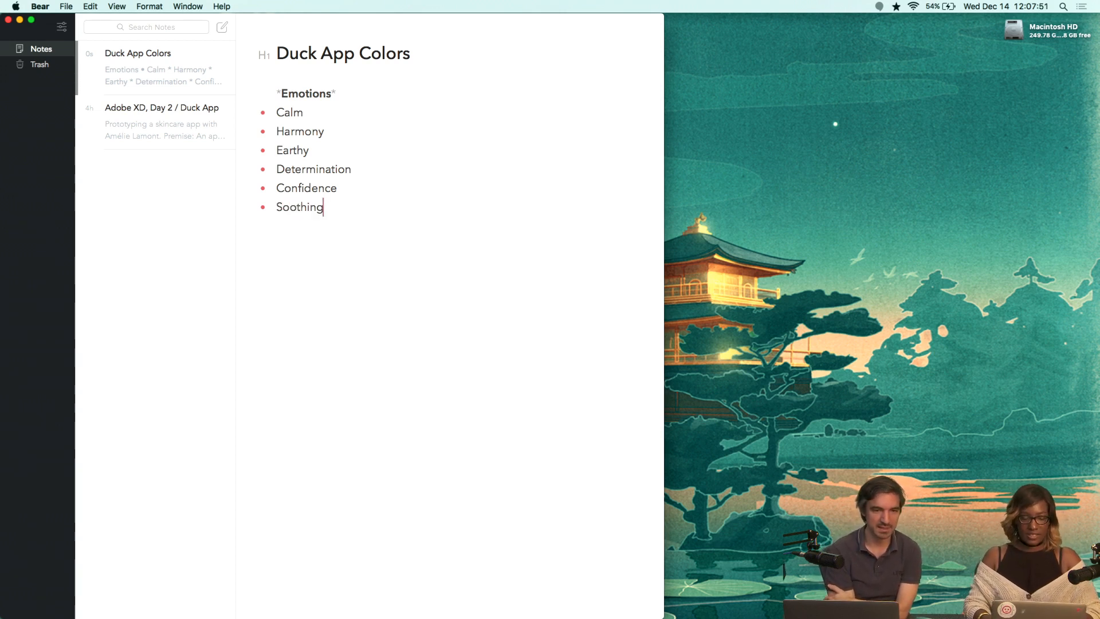
{"action": "key", "text": "Return"}
{"action": "type", "text": "Cleanli"}
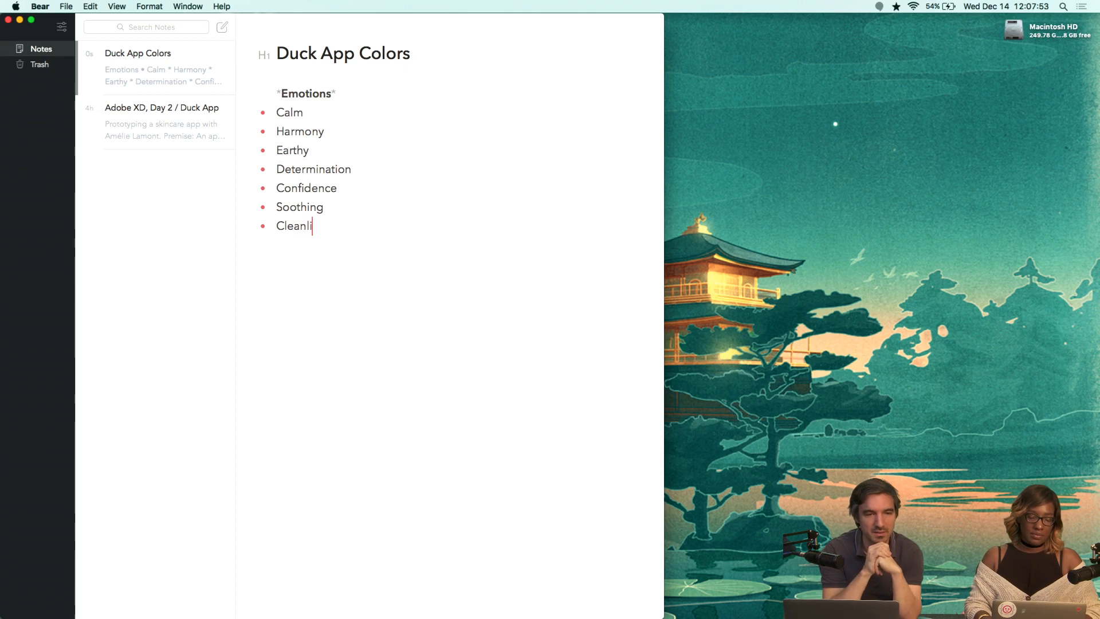
{"action": "type", "text": "ness"}
{"action": "key", "text": "Return"}
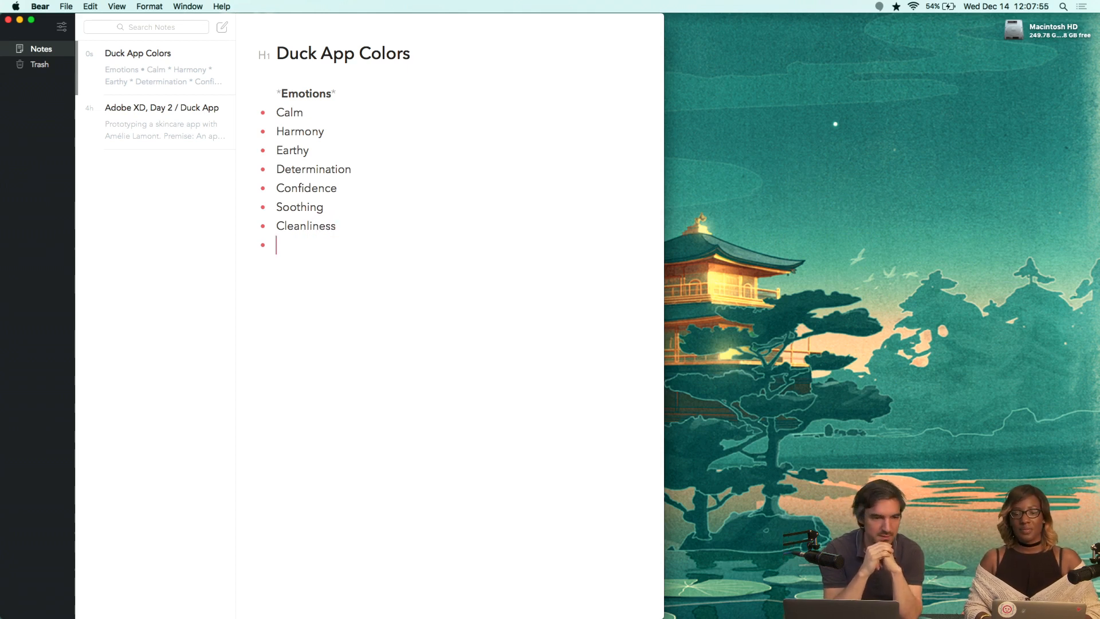
{"action": "type", "text": "pea"}
{"action": "key", "text": "BackSpace"}
{"action": "key", "text": "BackSpace"}
{"action": "key", "text": "BackSpace"}
{"action": "key", "text": "BackSpace"}
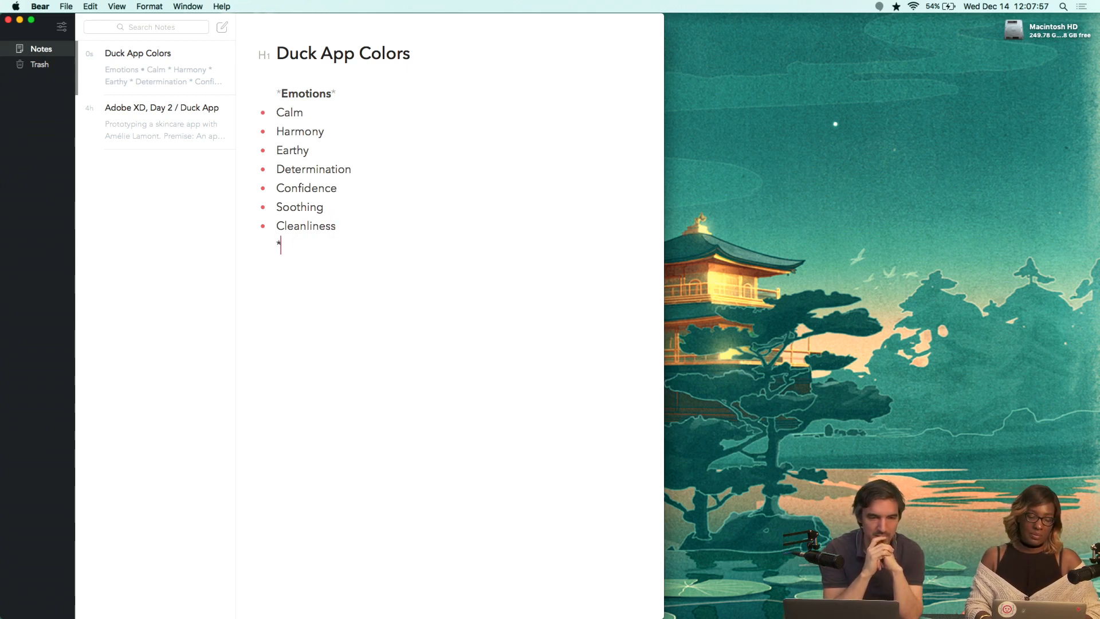
{"action": "key", "text": "BackSpace"}
{"action": "key", "text": "Return"}
{"action": "type", "text": "Peace"}
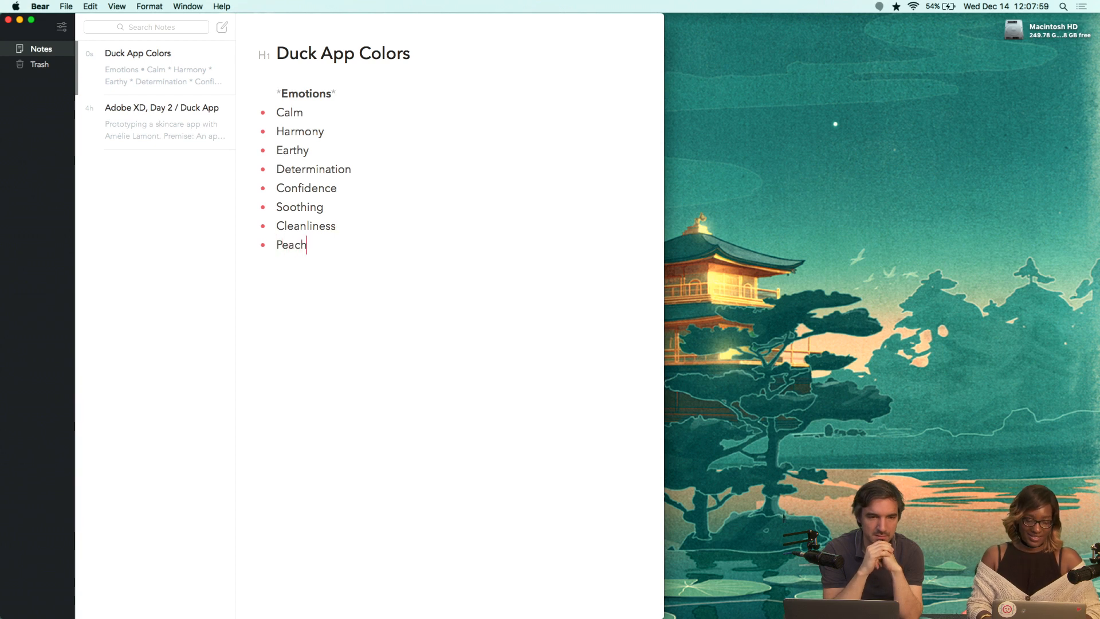
{"action": "type", "text": "ful"}
{"action": "key", "text": "Return"}
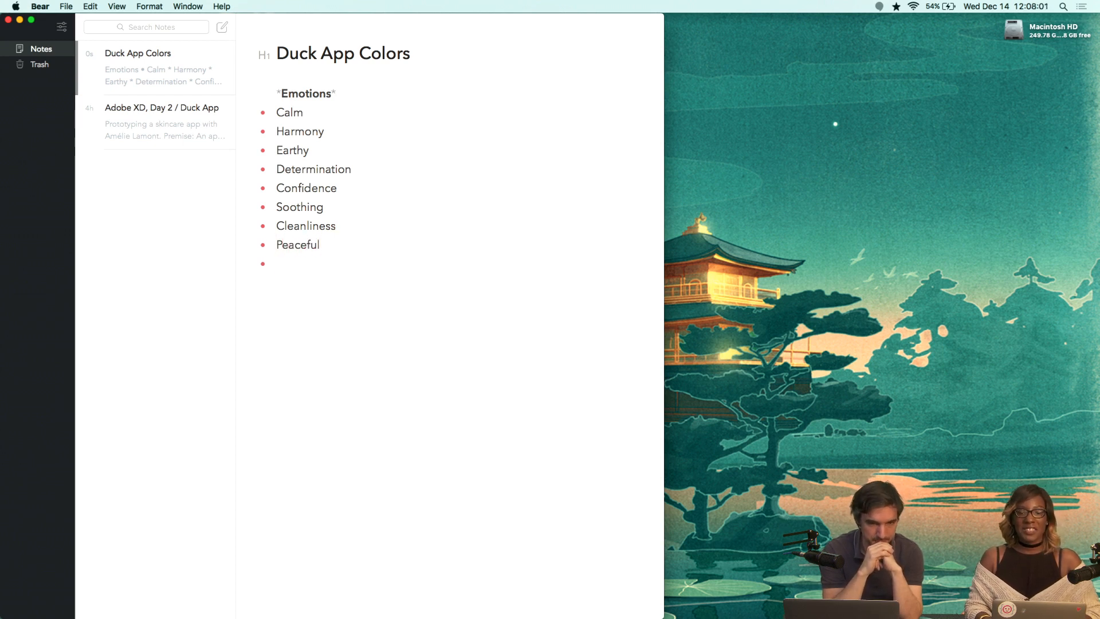
{"action": "type", "text": "H"}
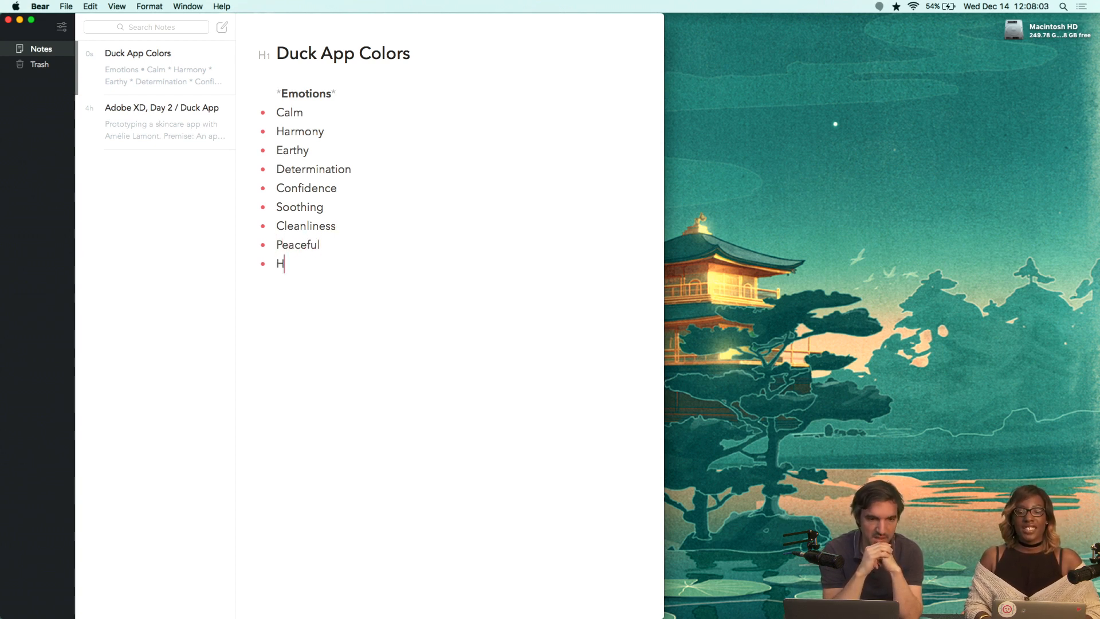
{"action": "type", "text": "ealthy"}
{"action": "key", "text": "Return"}
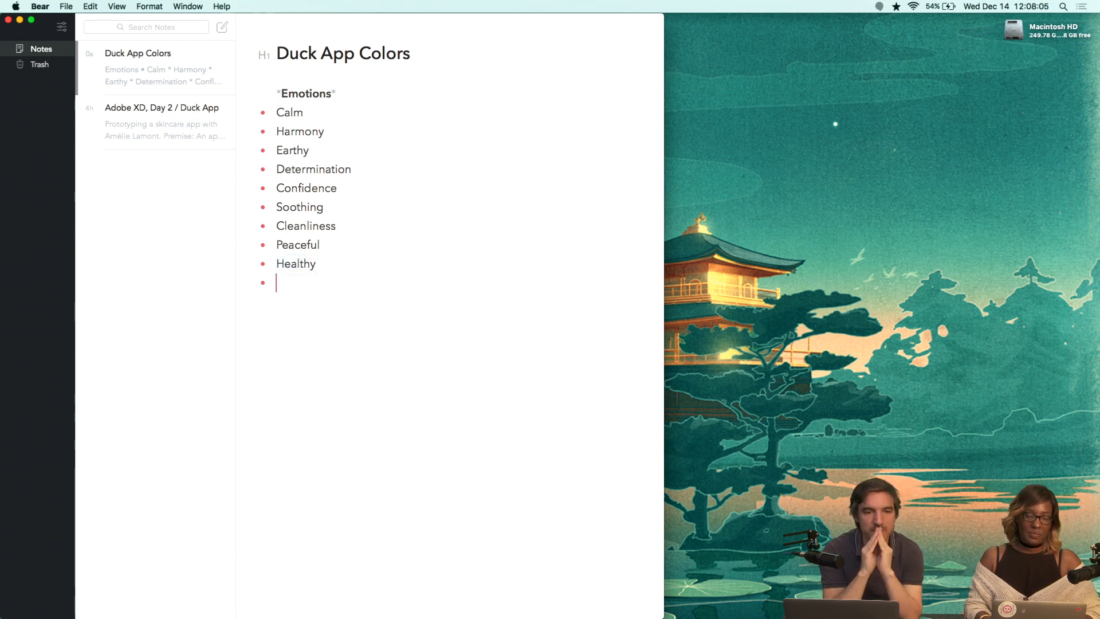
Add bullets 'Healing', 'Natural' and 'Serene' to the emotions list.
{"action": "type", "text": "Healin"}
{"action": "key", "text": "Return"}
{"action": "key", "text": "BackSpace"}
{"action": "type", "text": "g"}
{"action": "key", "text": "Return"}
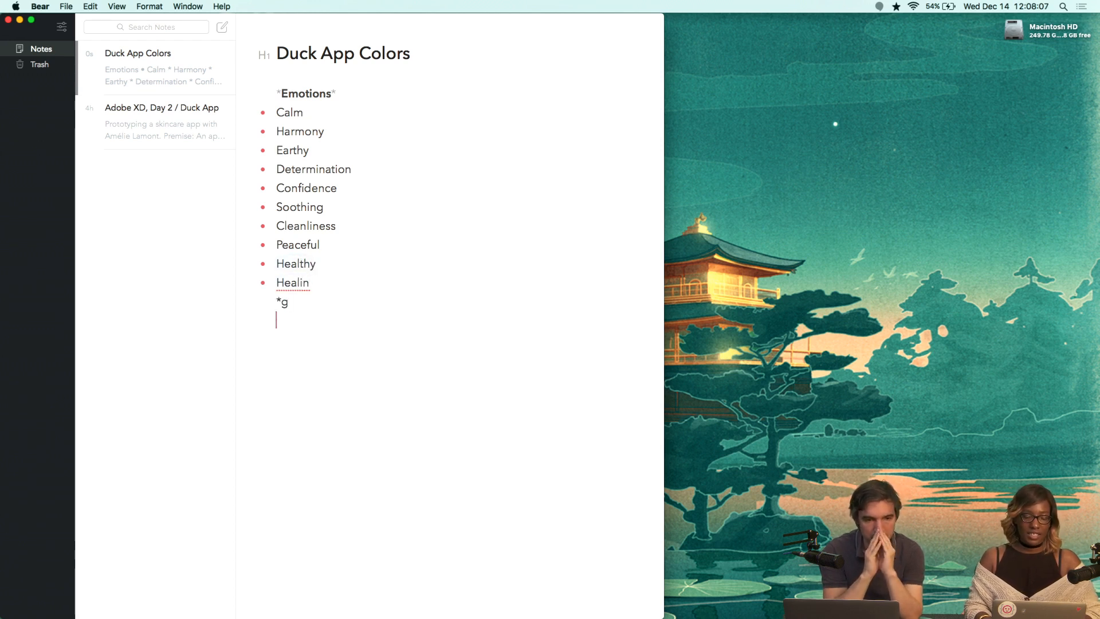
{"action": "key", "text": "BackSpace"}
{"action": "key", "text": "BackSpace"}
{"action": "key", "text": "BackSpace"}
{"action": "key", "text": "BackSpace"}
{"action": "type", "text": "g"}
{"action": "key", "text": "Return"}
{"action": "type", "text": "Natural"}
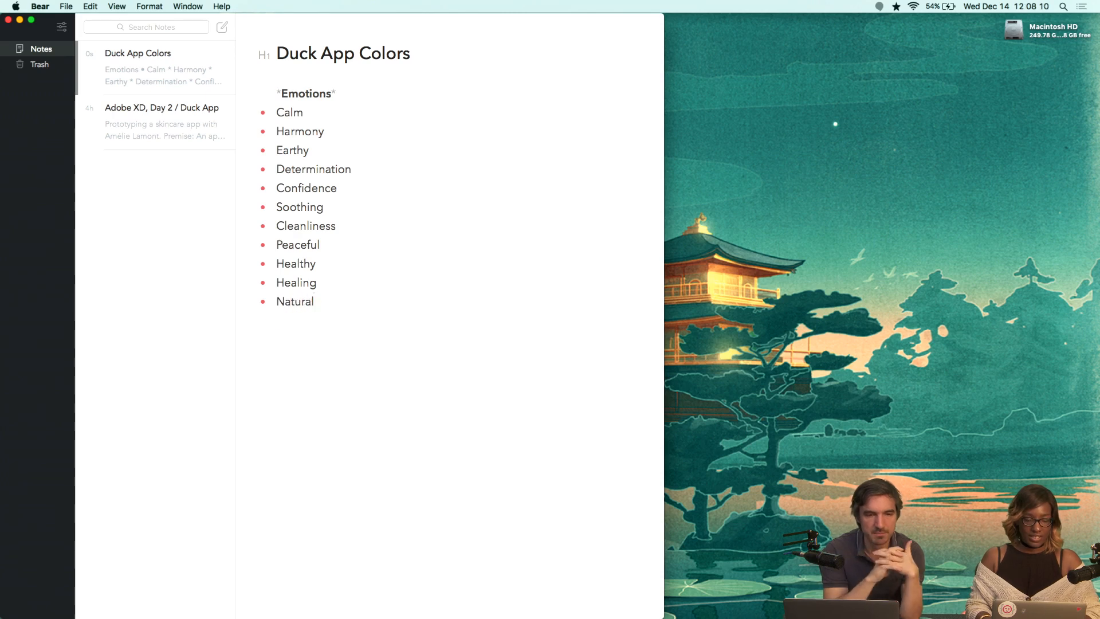
{"action": "key", "text": "Return"}
{"action": "type", "text": "Sea"}
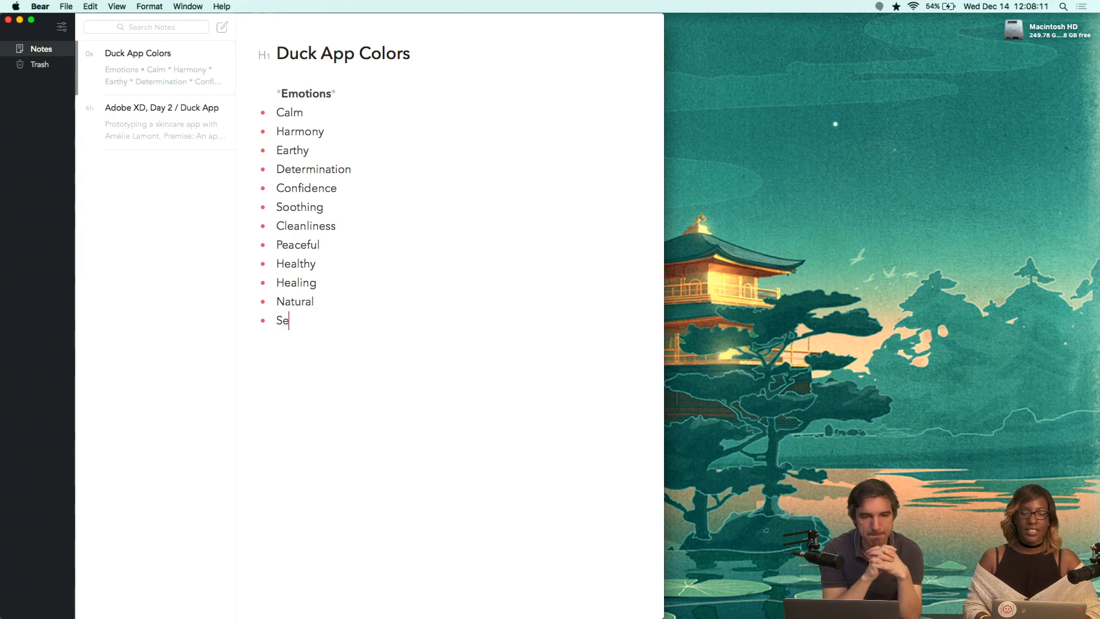
{"action": "key", "text": "BackSpace"}
{"action": "type", "text": "rene"}
{"action": "key", "text": "Return"}
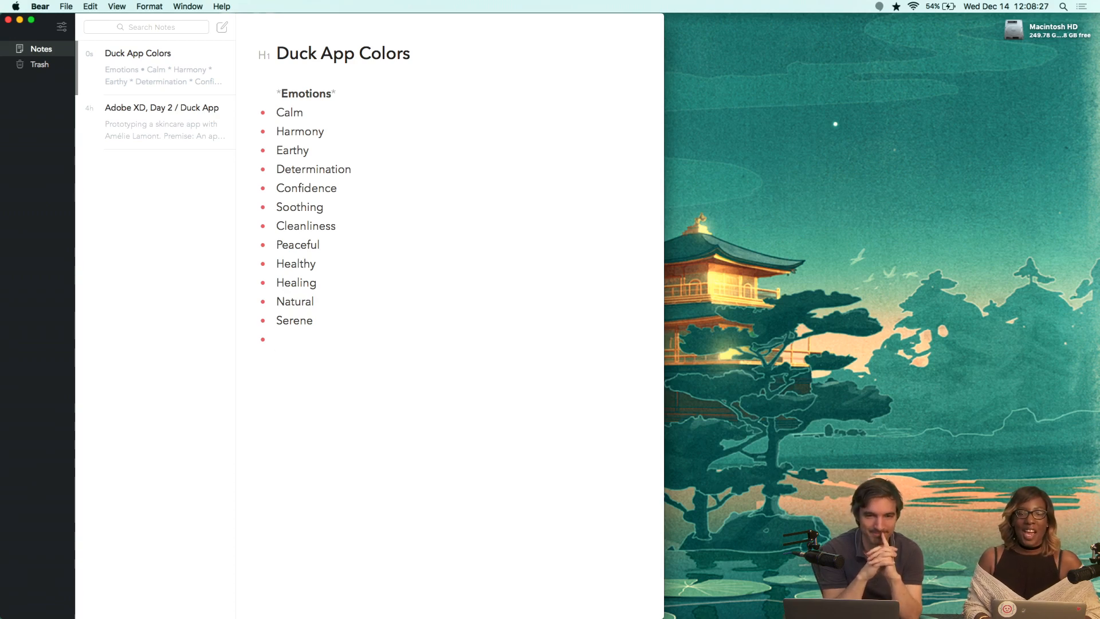
Add bullets 'Curiosity', 'Organic', 'Glowing' and 'Clarity' to finish the emotions list.
{"action": "type", "text": "Curiosity"}
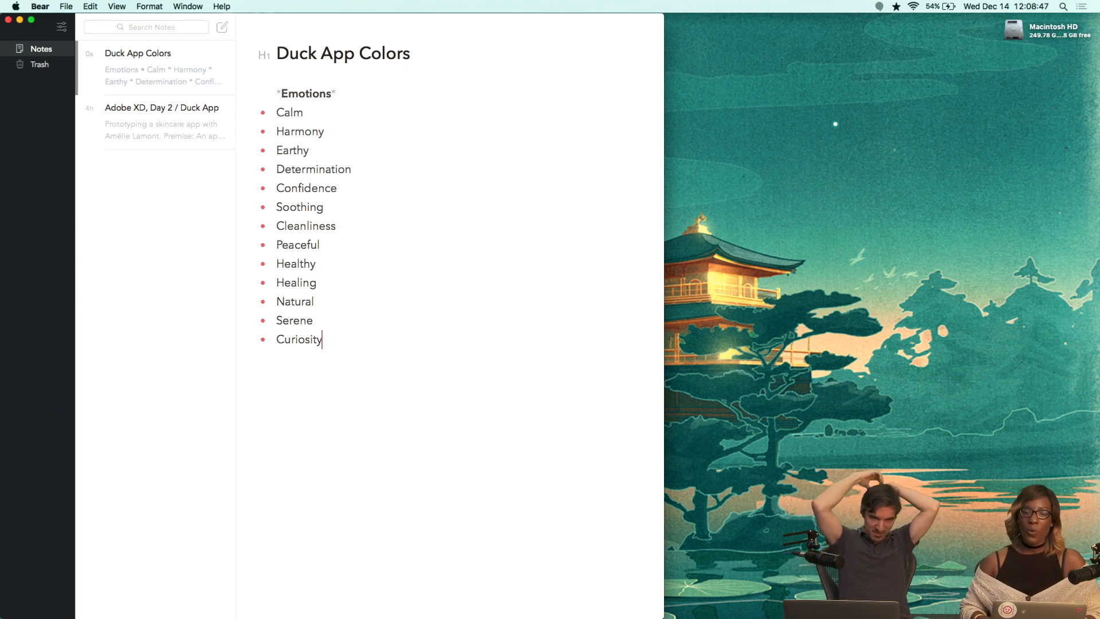
{"action": "key", "text": "Return"}
{"action": "type", "text": "Oragni"}
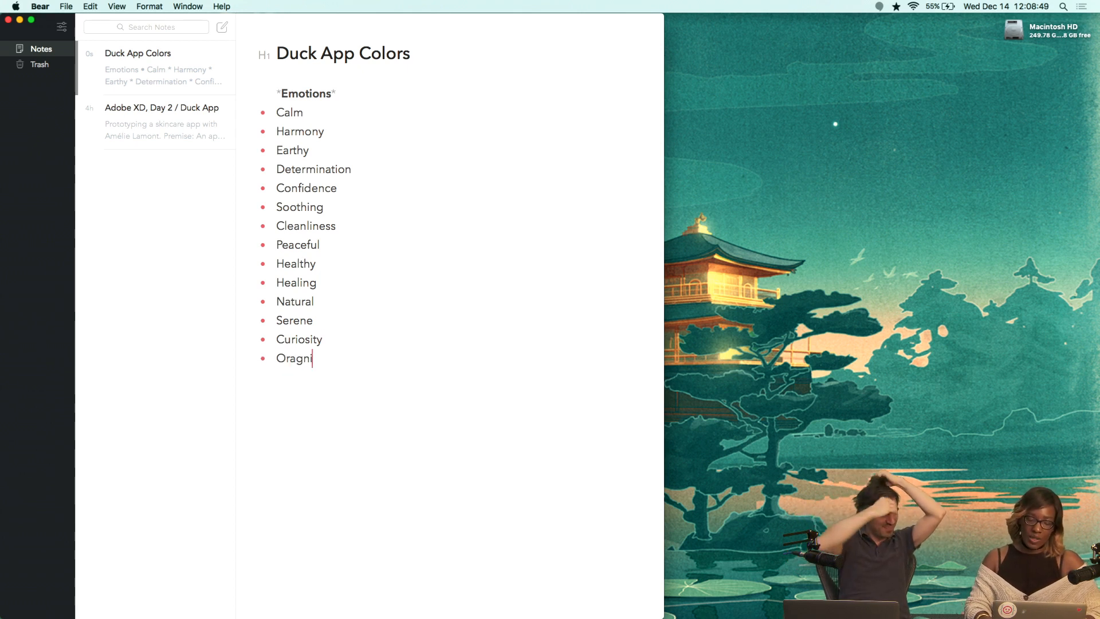
{"action": "key", "text": "BackSpace"}
{"action": "key", "text": "BackSpace"}
{"action": "key", "text": "BackSpace"}
{"action": "key", "text": "BackSpace"}
{"action": "type", "text": "ganic"}
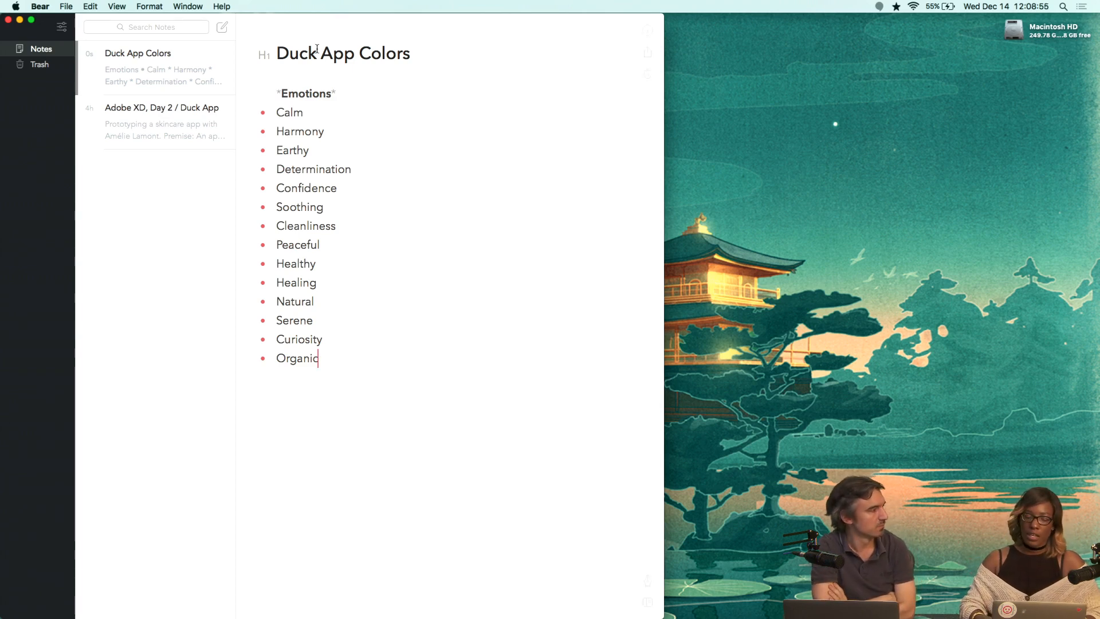
{"action": "key", "text": "Return"}
{"action": "type", "text": "Glowing"}
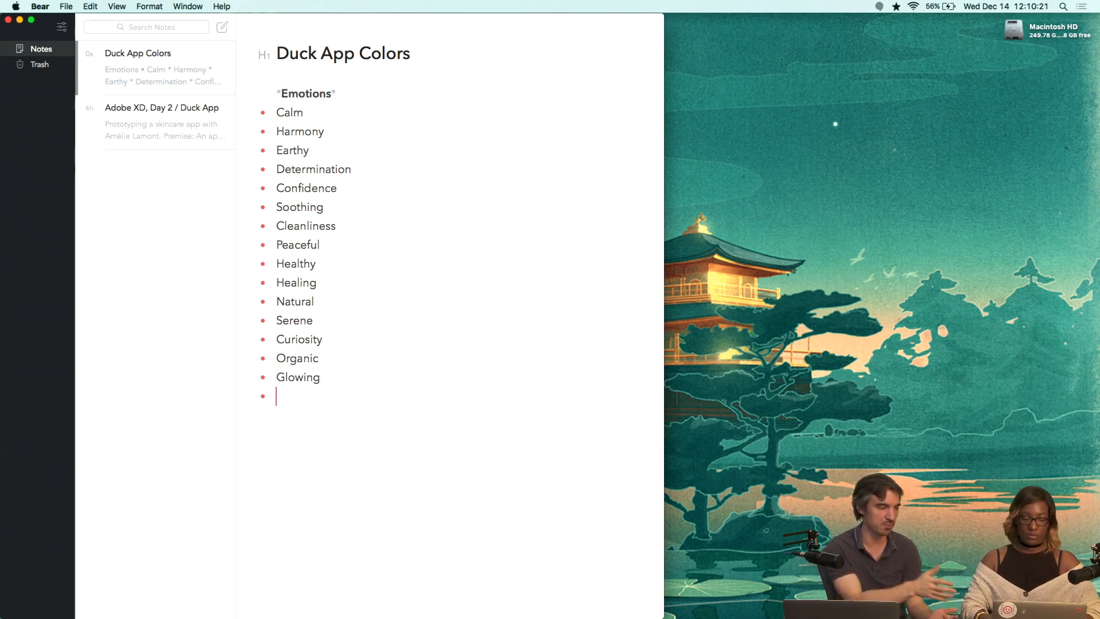
{"action": "type", "text": "Clarity"}
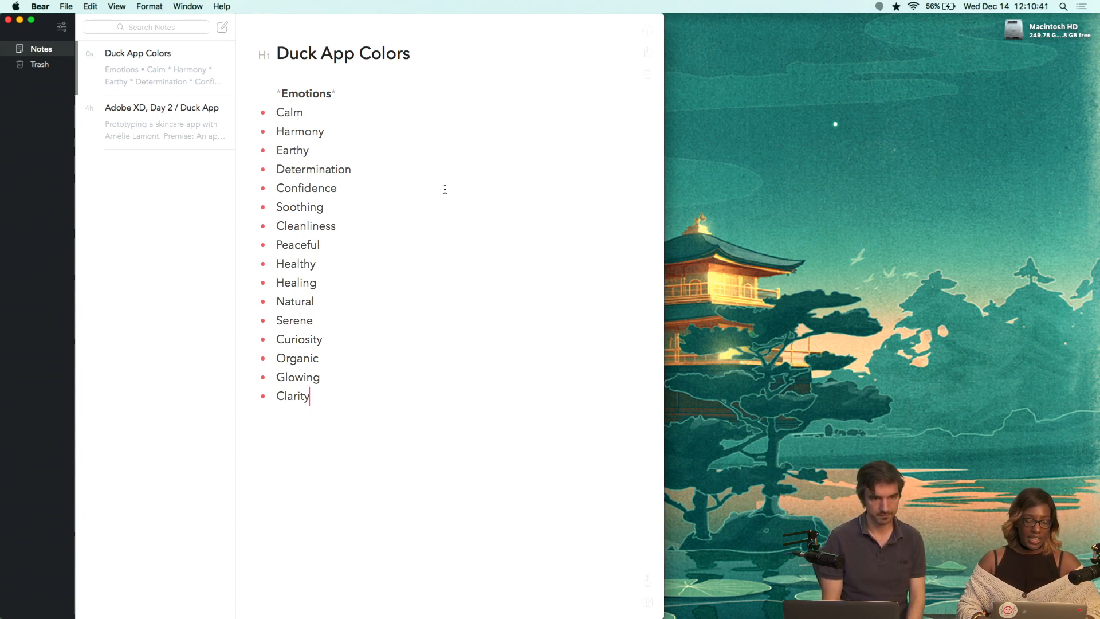
Turn the bold 'Emotions' line into a level-3 heading.
{"action": "left_click", "coordinate": [482, 359]}
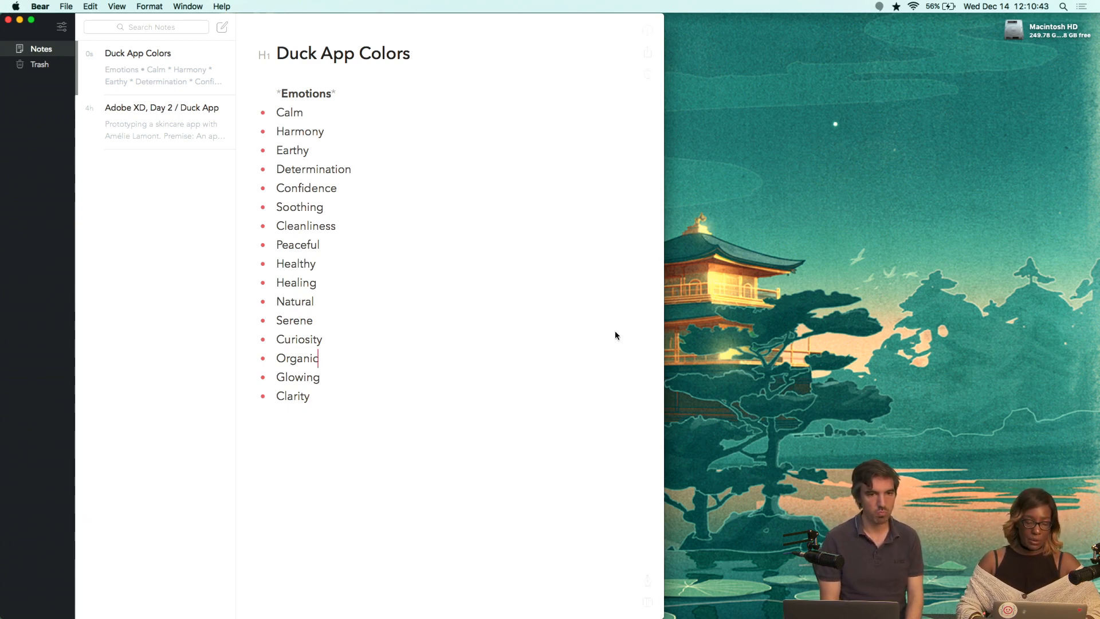
{"action": "left_click", "coordinate": [356, 267]}
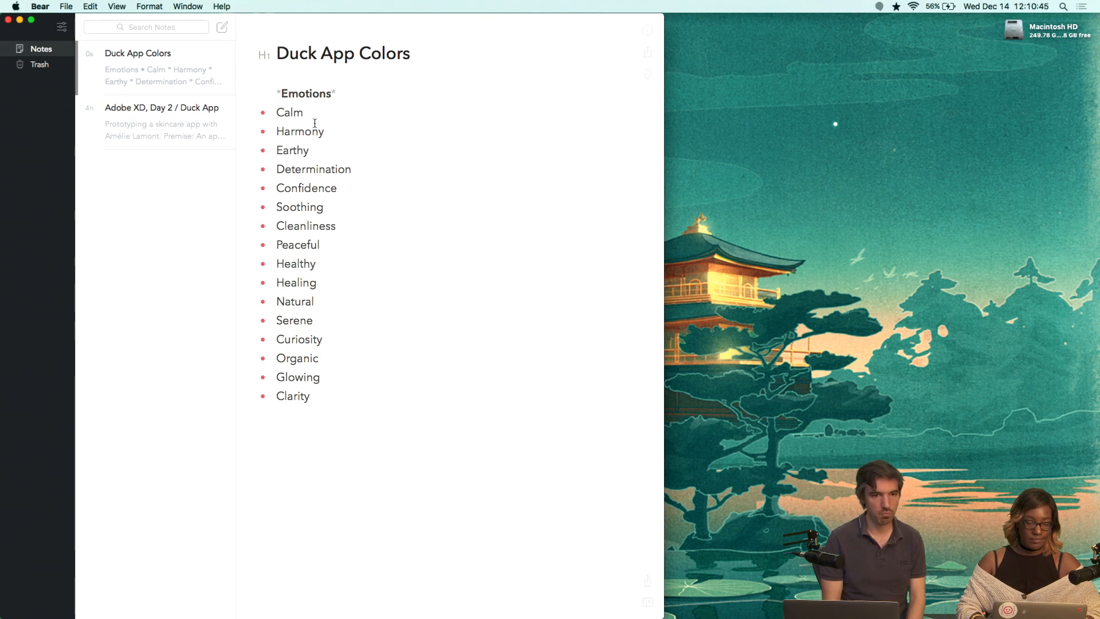
{"action": "left_click", "coordinate": [306, 93]}
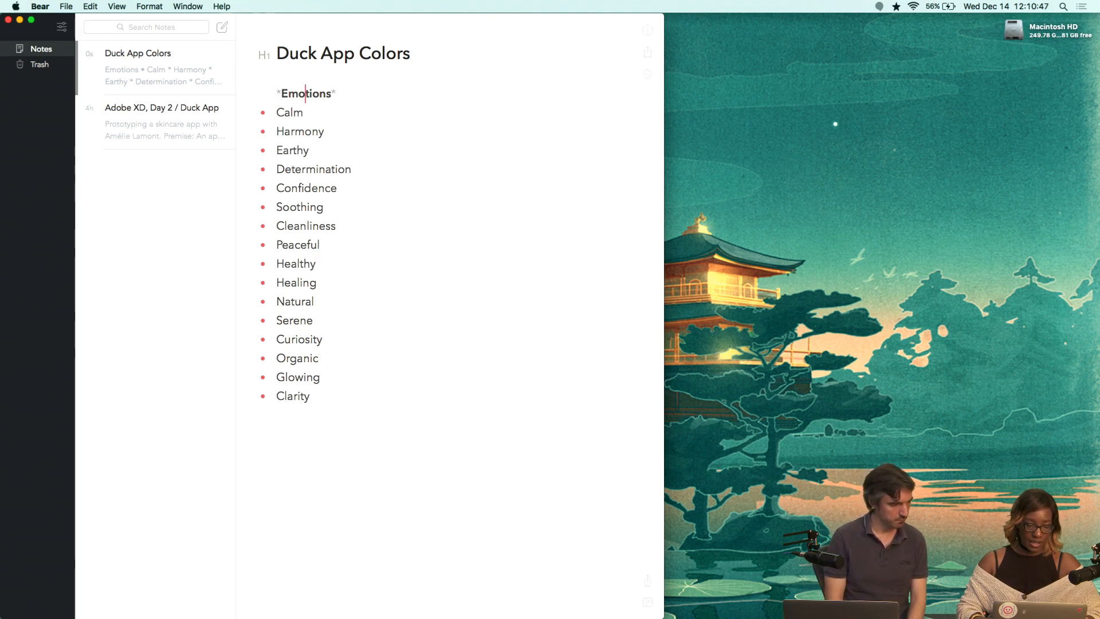
{"action": "key", "text": "BackSpace"}
{"action": "key", "text": "super+Left"}
{"action": "key", "text": "shift+Right"}
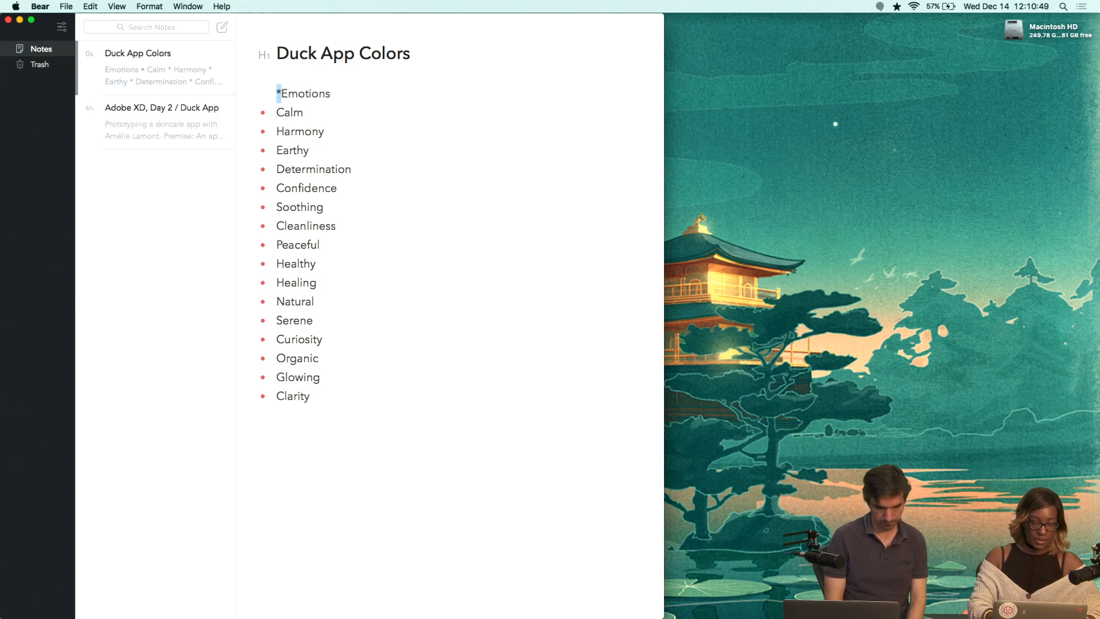
{"action": "key", "text": "BackSpace"}
{"action": "type", "text": "###"}
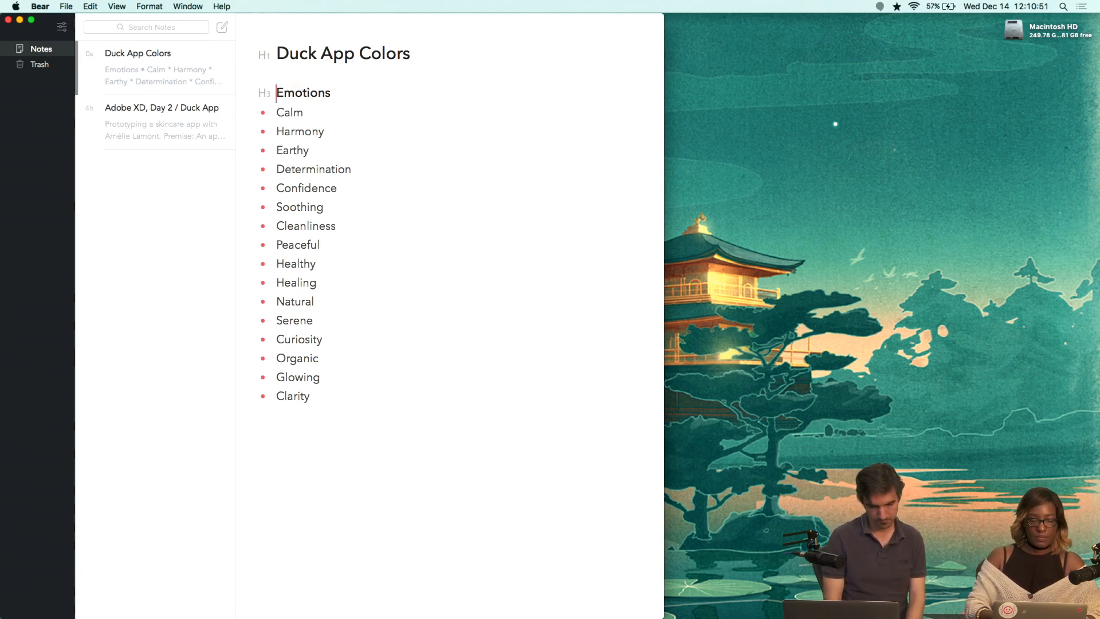
Make the 'Calm' bullet bold.
{"action": "left_click", "coordinate": [339, 115]}
{"action": "key", "text": "shift+super+Left"}
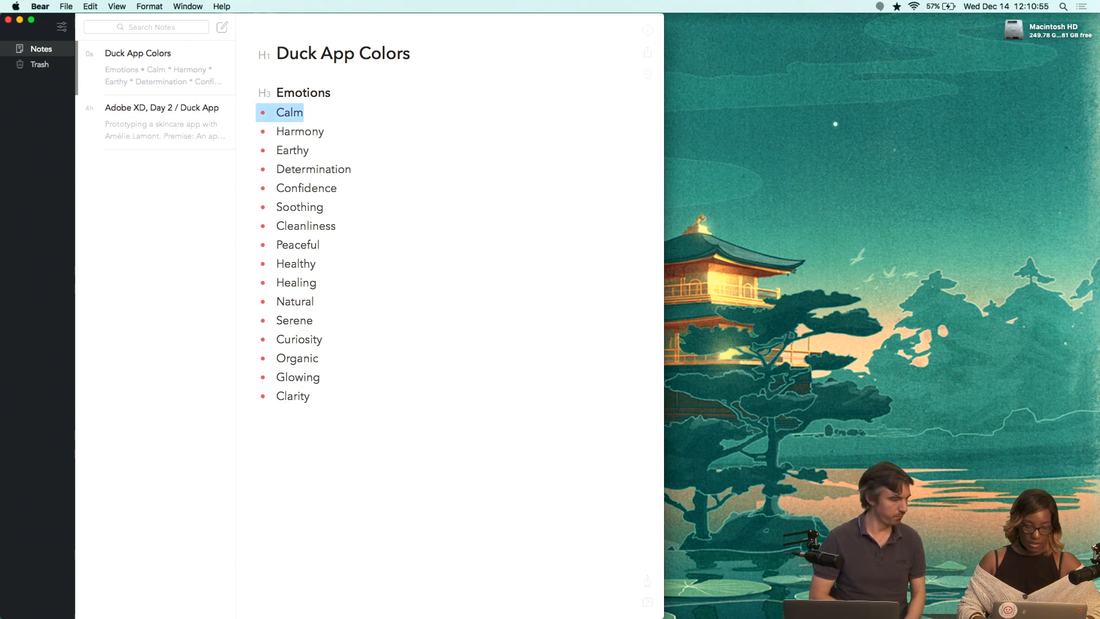
{"action": "key", "text": "super+b"}
{"action": "key", "text": "super+z"}
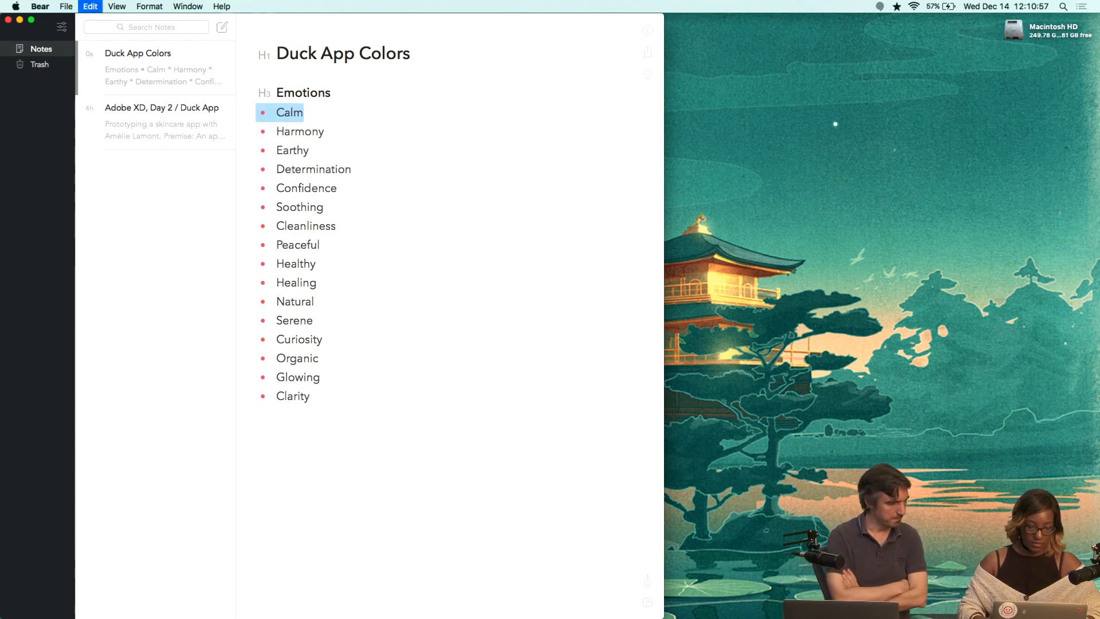
{"action": "key", "text": "super+b"}
Bold the 'Natural' and 'Clarity' bullets in the emotions list.
{"action": "left_click", "coordinate": [459, 171]}
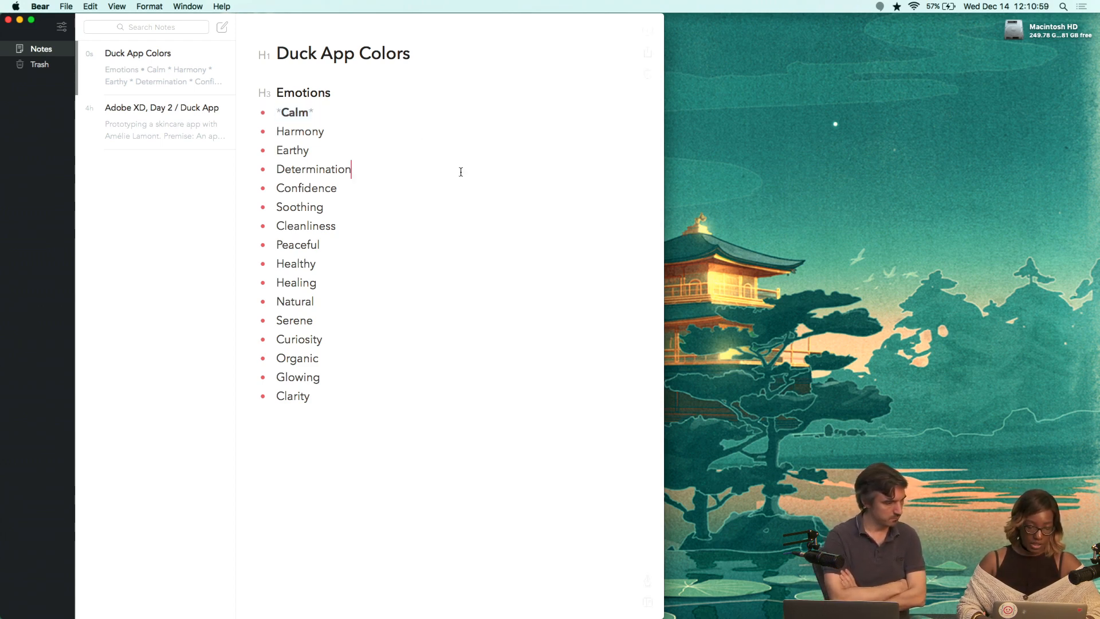
{"action": "left_click", "coordinate": [440, 216]}
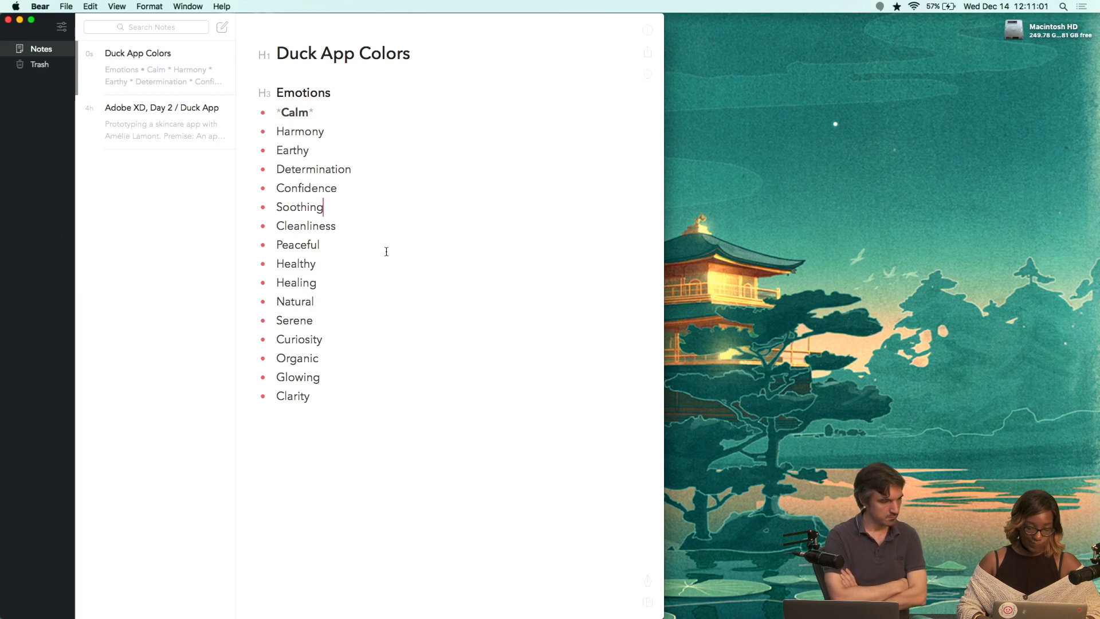
{"action": "key", "text": "Down"}
{"action": "key", "text": "Down"}
{"action": "key", "text": "shift+alt+Left"}
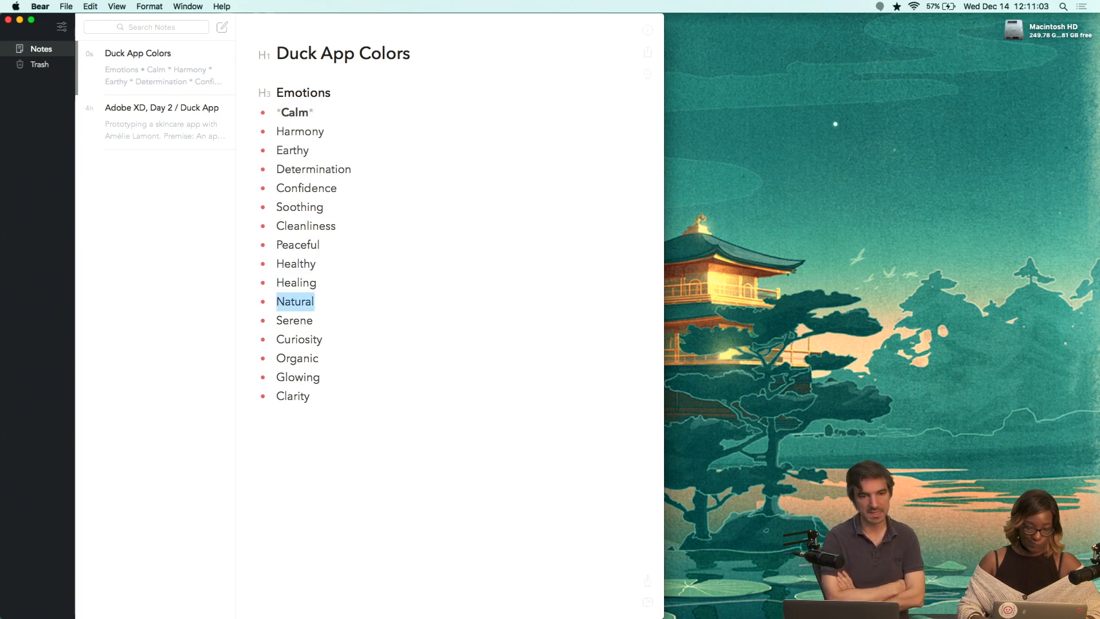
{"action": "key", "text": "super+b"}
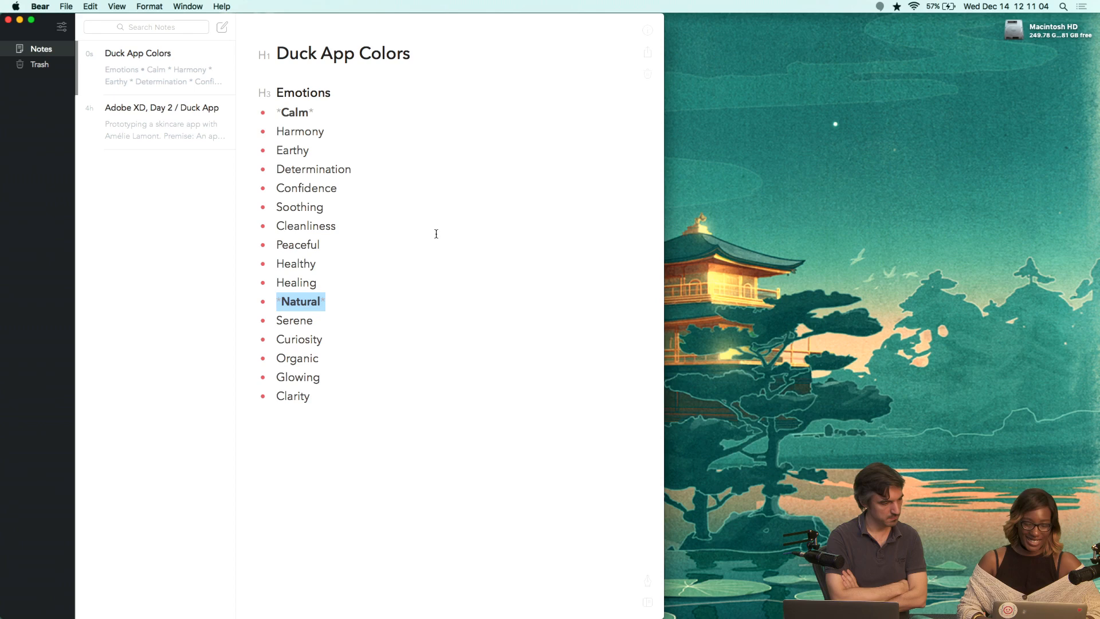
{"action": "left_click", "coordinate": [380, 377]}
{"action": "left_click", "coordinate": [380, 400]}
{"action": "key", "text": "shift+alt+Left"}
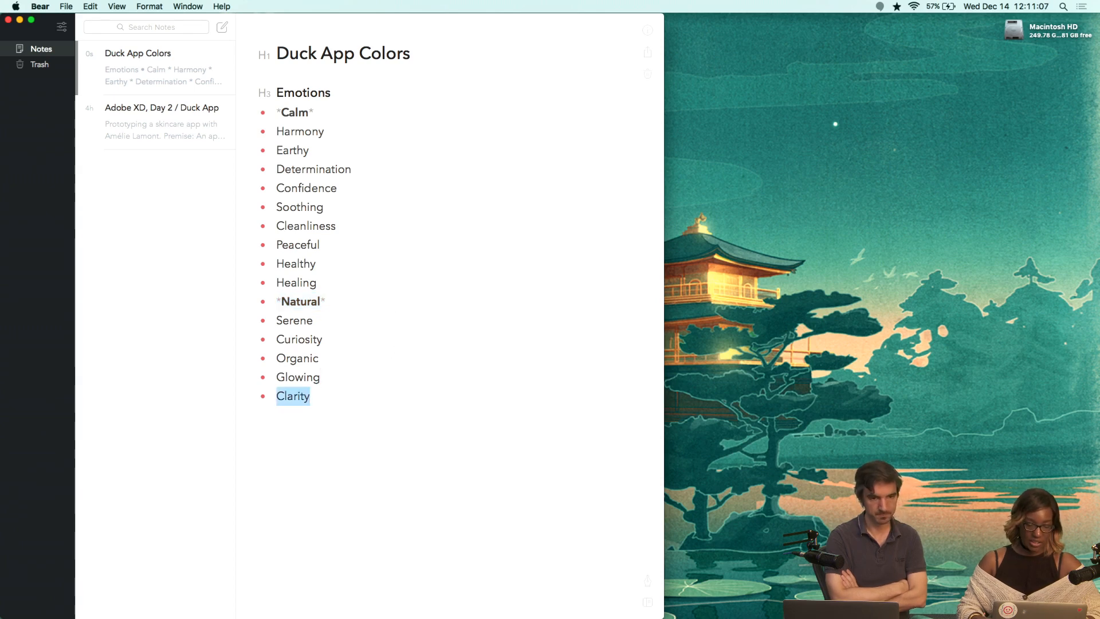
{"action": "key", "text": "super+b"}
Make the 'Cleanliness' bullet bold.
{"action": "left_click", "coordinate": [337, 189]}
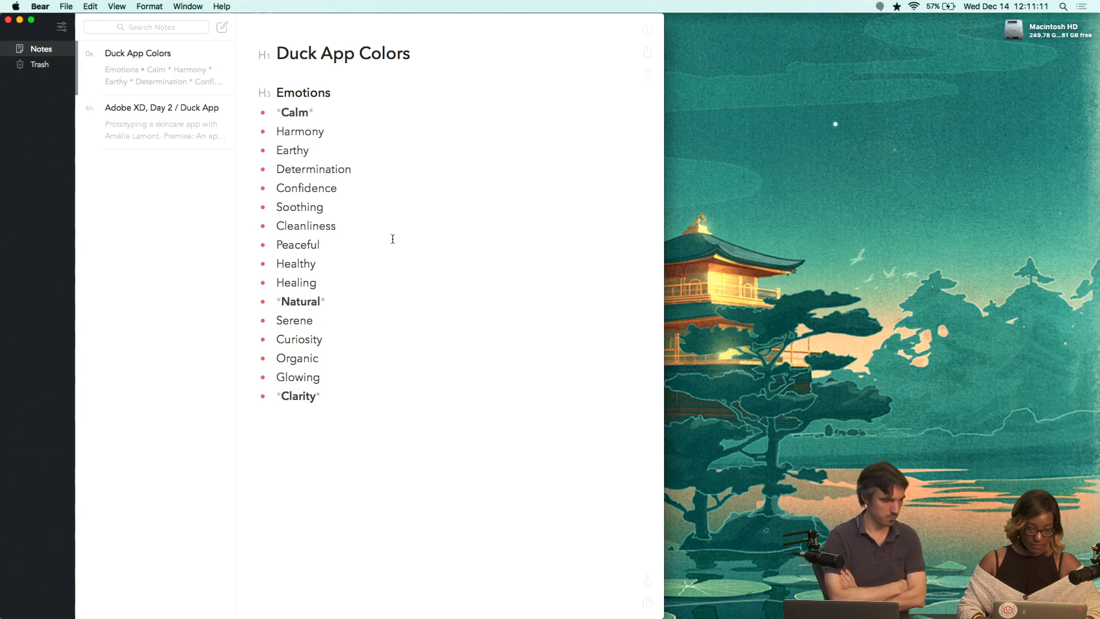
{"action": "left_click", "coordinate": [369, 240]}
{"action": "left_click", "coordinate": [359, 230]}
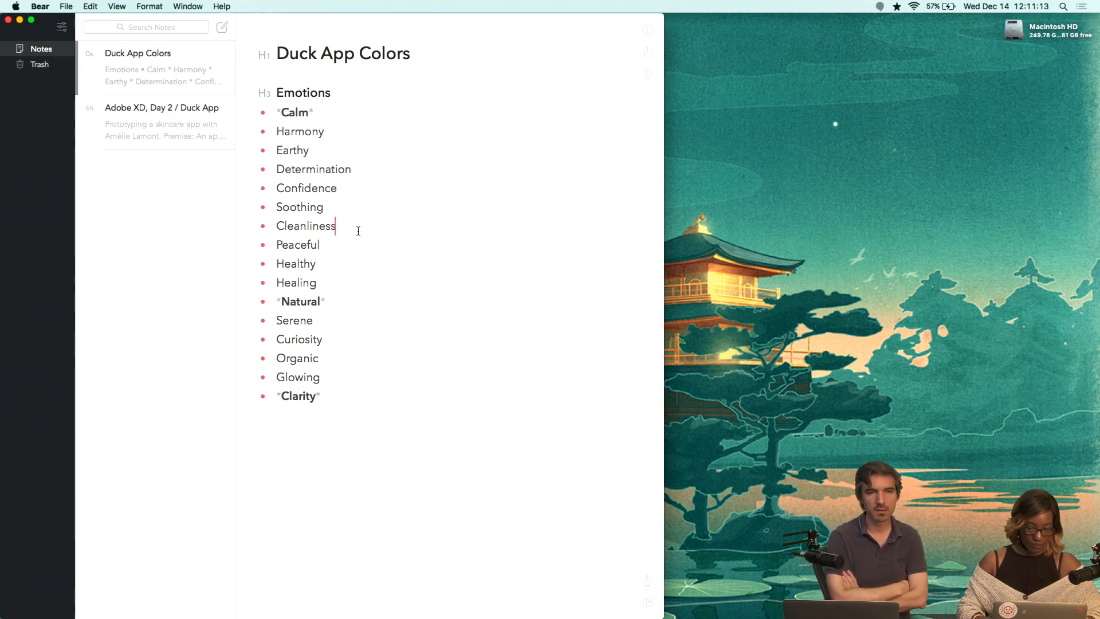
{"action": "key", "text": "shift+alt+Left"}
{"action": "key", "text": "super+b"}
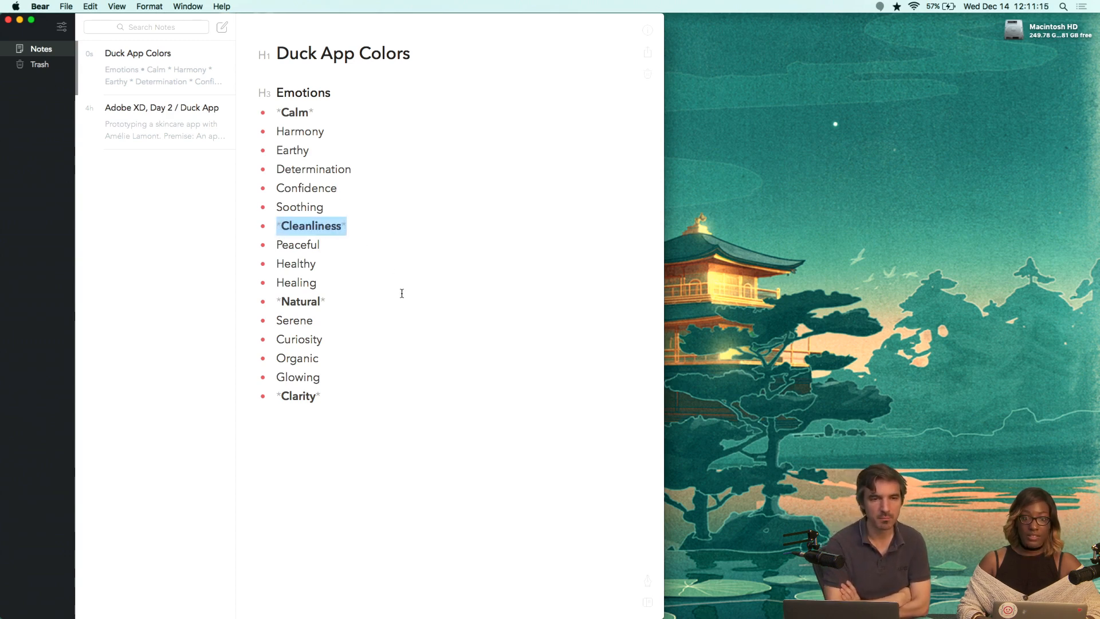
Add a bold 'Zen' bullet at the end of the emotions list.
{"action": "left_click", "coordinate": [355, 403]}
{"action": "key", "text": "Return"}
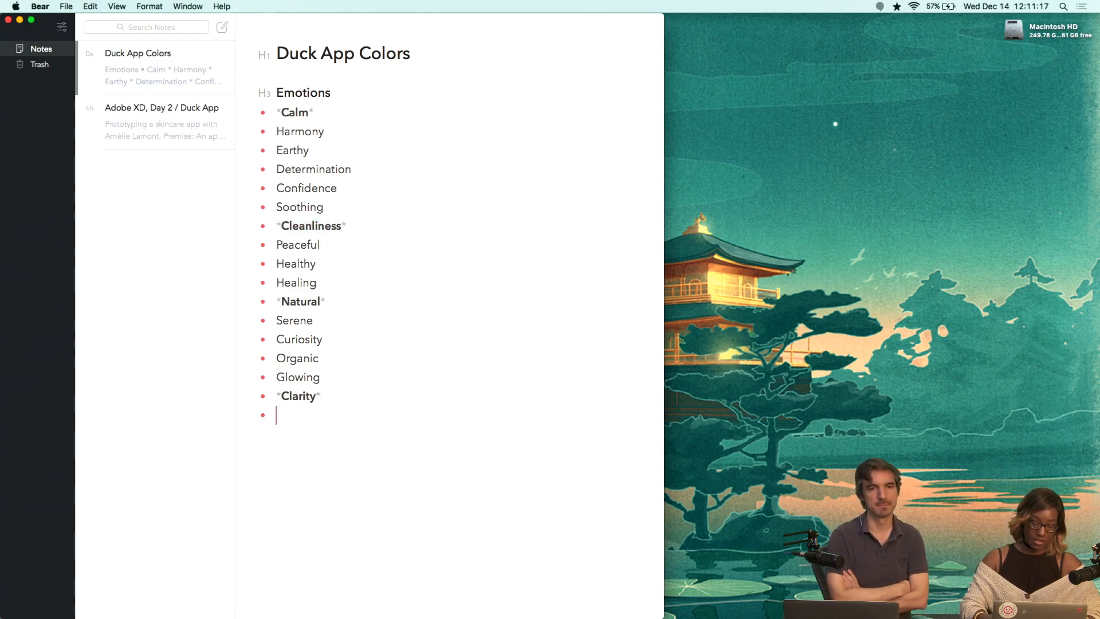
{"action": "type", "text": "Zen"}
{"action": "key", "text": "shift+alt+Left"}
{"action": "key", "text": "super+b"}
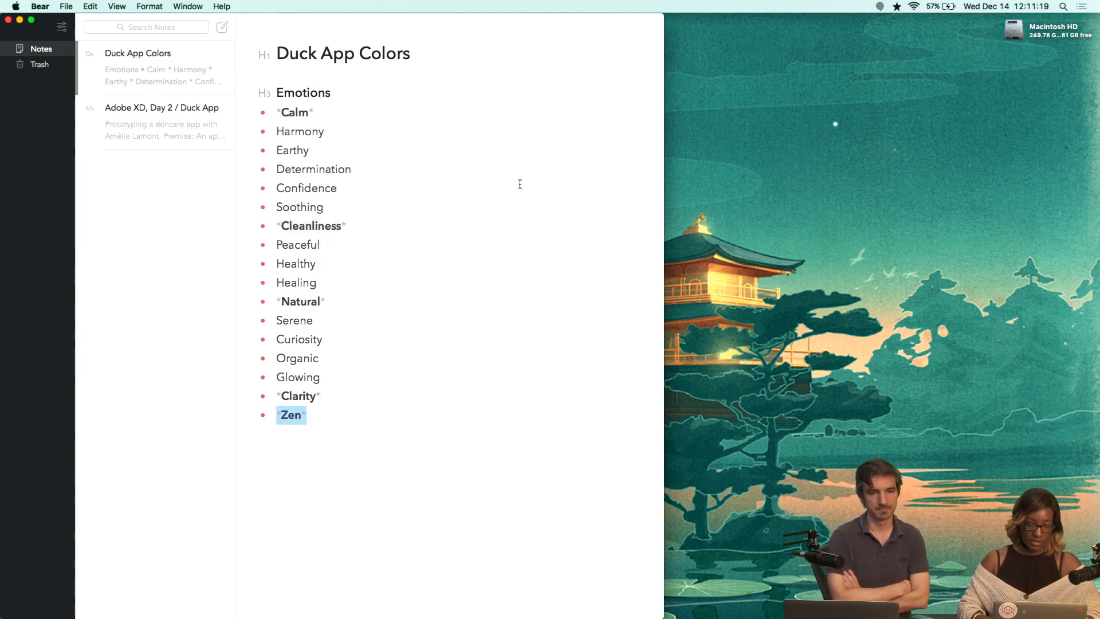
Make the 'Soothing' bullet bold.
{"action": "left_click", "coordinate": [430, 208]}
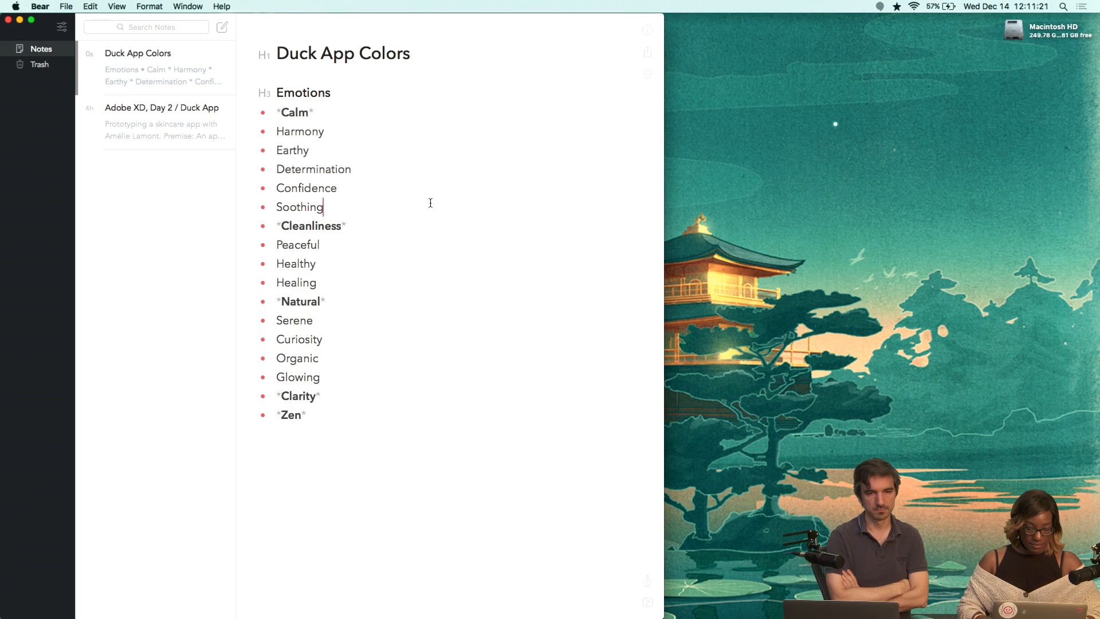
{"action": "key", "text": "shift+alt+Left"}
{"action": "key", "text": "super+b"}
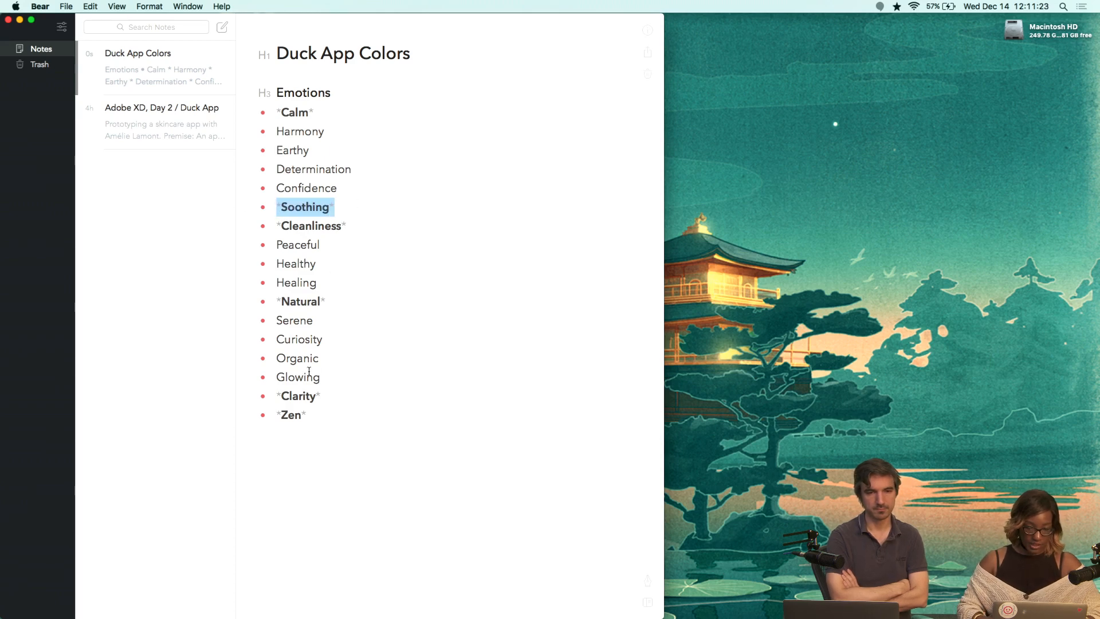
{"action": "left_click", "coordinate": [325, 431]}
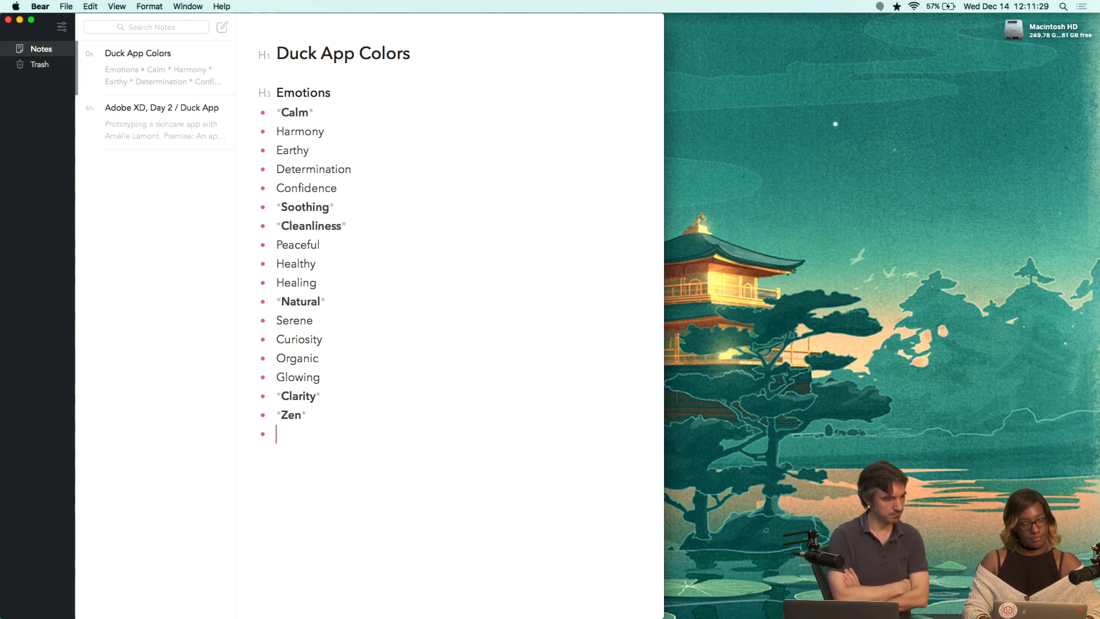
{"action": "key", "text": "BackSpace"}
{"action": "key", "text": "BackSpace"}
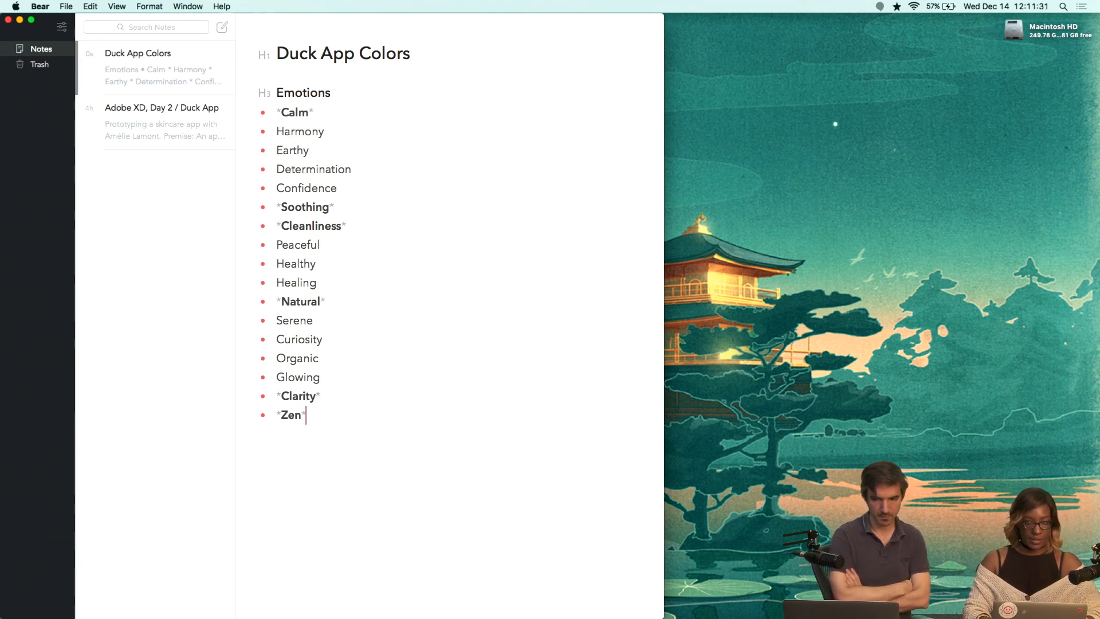
Make the 'Curiosity' bullet bold.
{"action": "left_click", "coordinate": [330, 341]}
{"action": "double_click", "coordinate": [329, 342]}
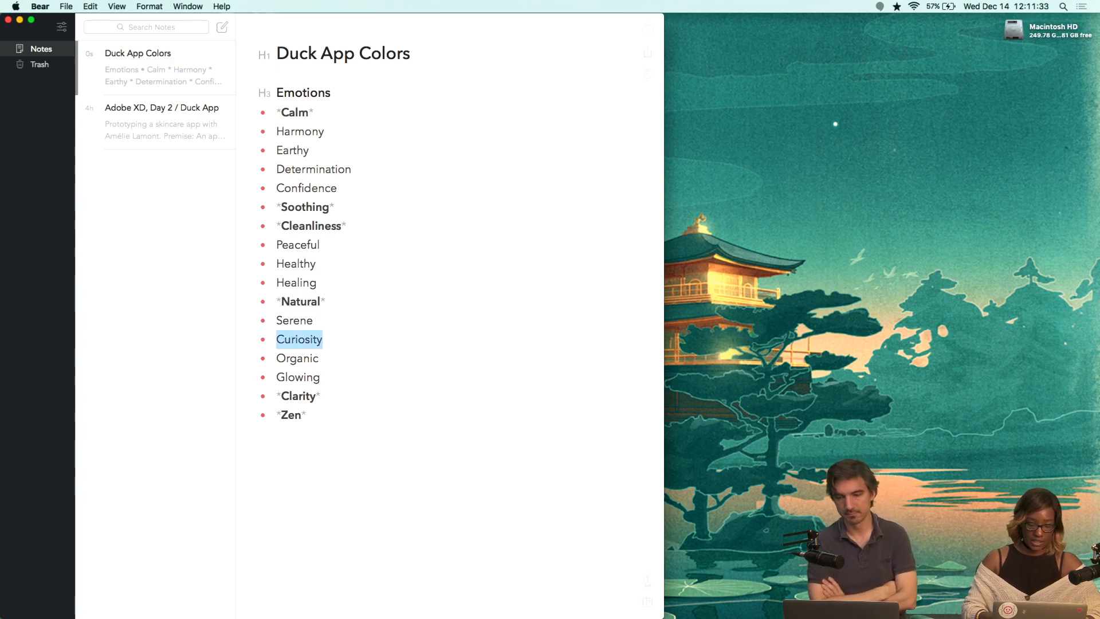
{"action": "key", "text": "super+b"}
{"action": "left_click", "coordinate": [411, 412]}
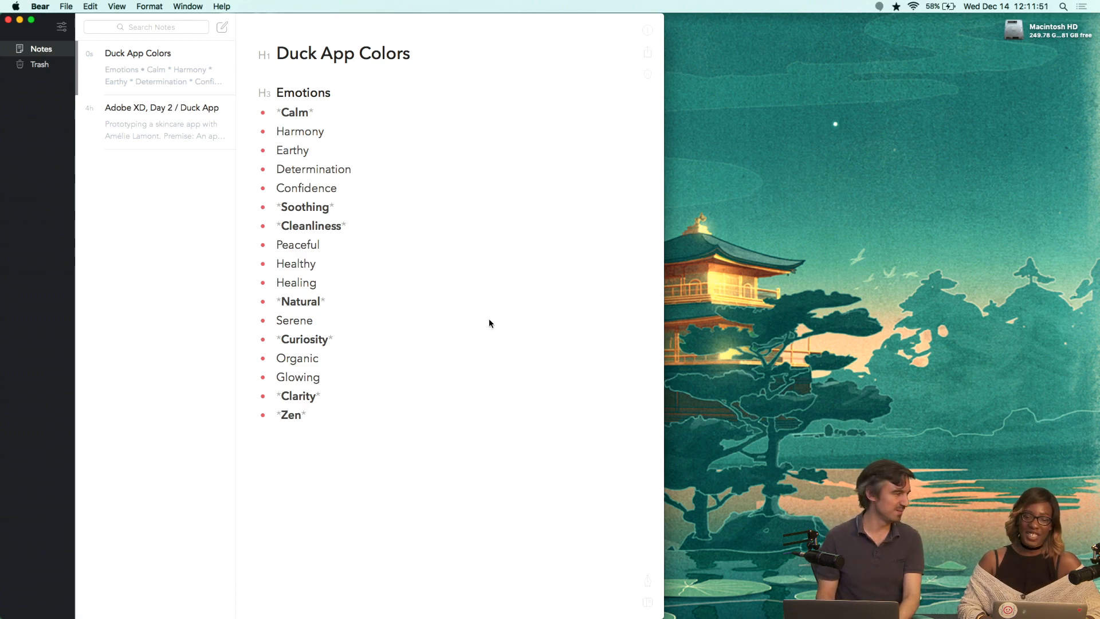
Move the bold 'Soothing' and 'Cleanliness' bullets up directly below 'Calm'.
{"action": "left_click", "coordinate": [403, 230]}
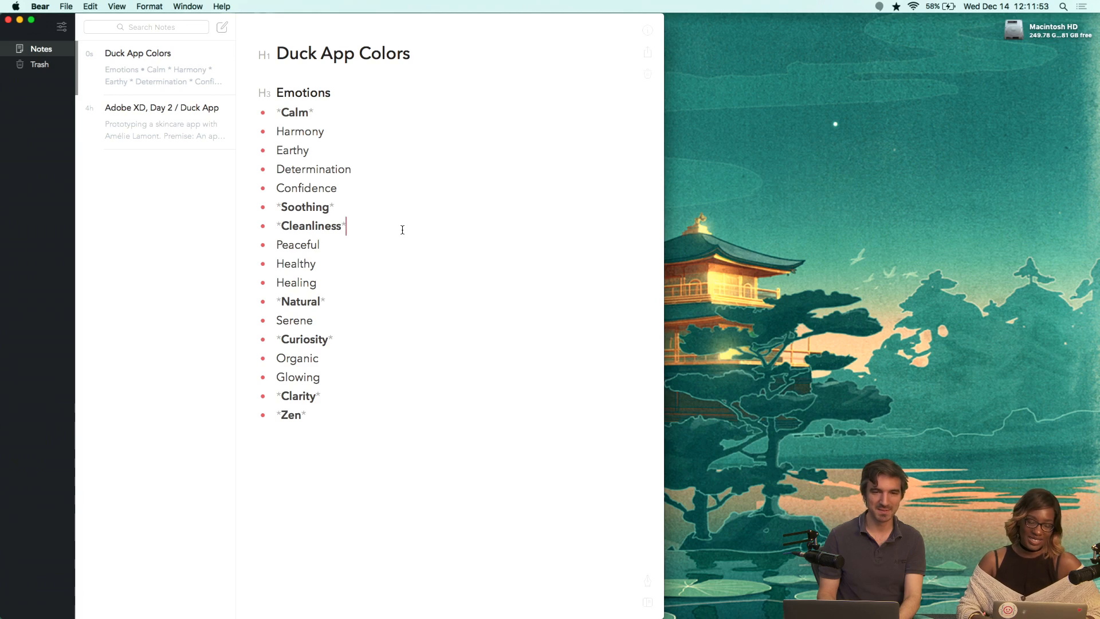
{"action": "key", "text": "shift+Up"}
{"action": "key", "text": "shift+super+Left"}
{"action": "key", "text": "super+x"}
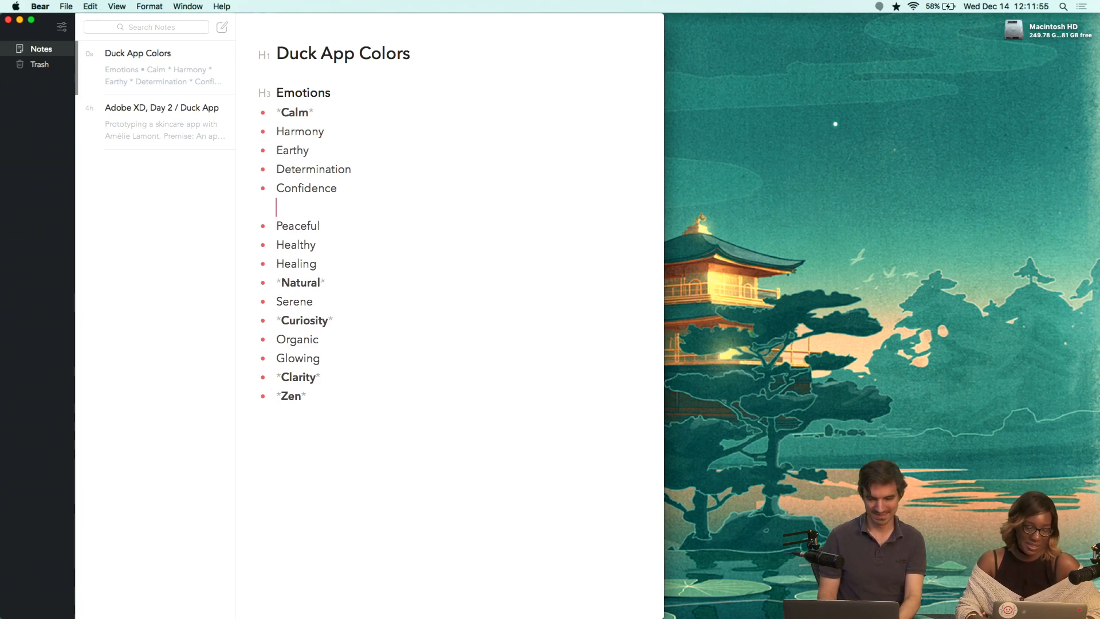
{"action": "key", "text": "BackSpace"}
{"action": "key", "text": "Up"}
{"action": "key", "text": "Up"}
{"action": "key", "text": "Up"}
{"action": "key", "text": "Up"}
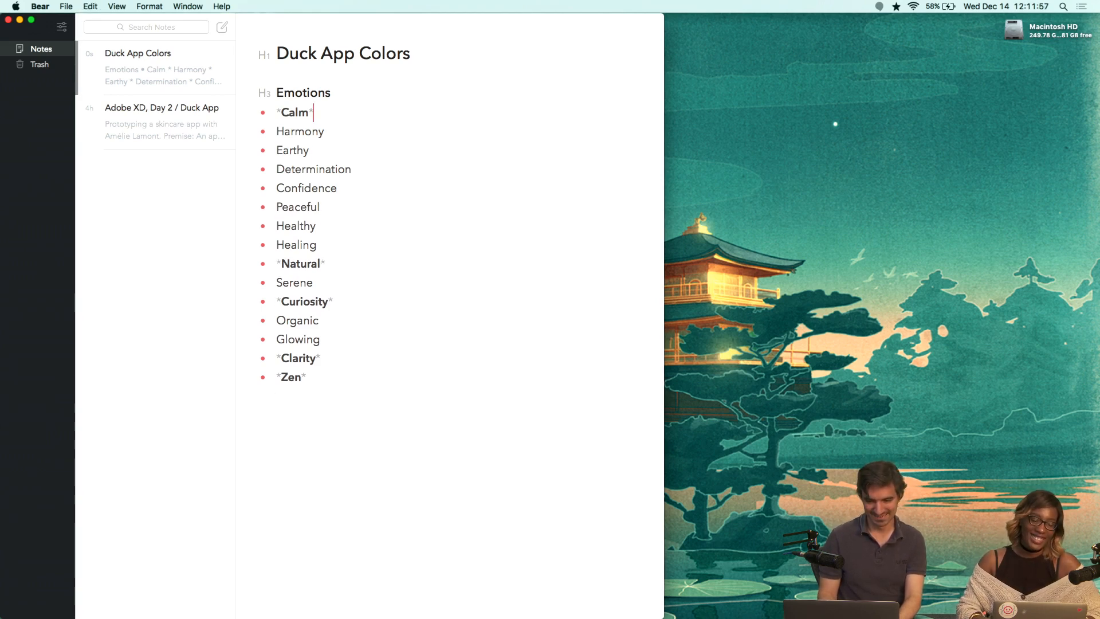
{"action": "key", "text": "Return"}
{"action": "key", "text": "BackSpace"}
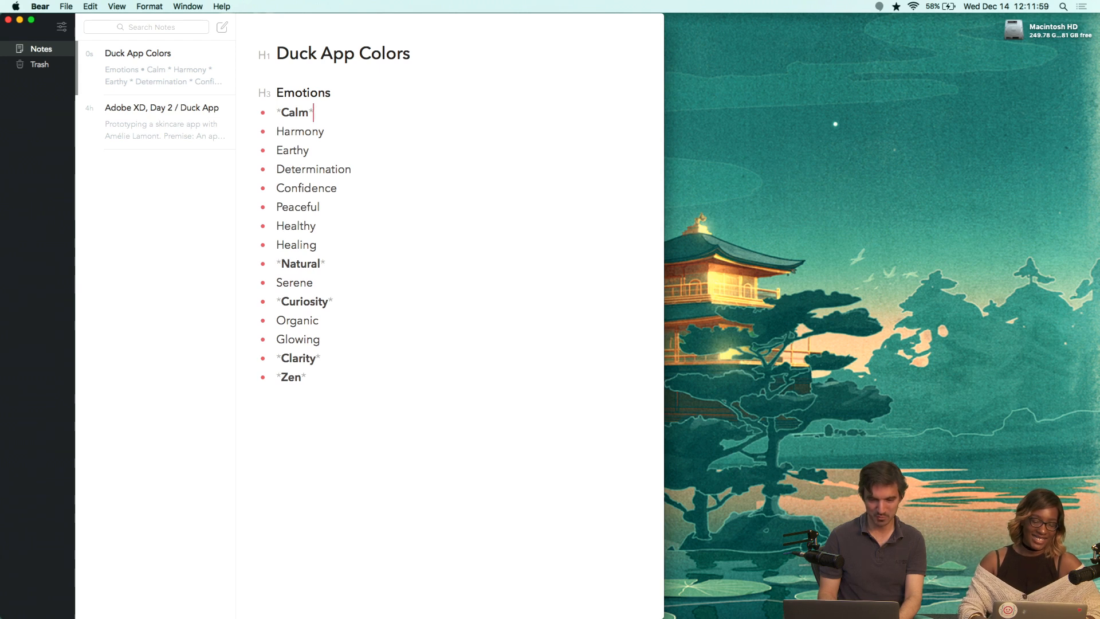
{"action": "key", "text": "Return"}
{"action": "key", "text": "super+v"}
{"action": "key", "text": "Up"}
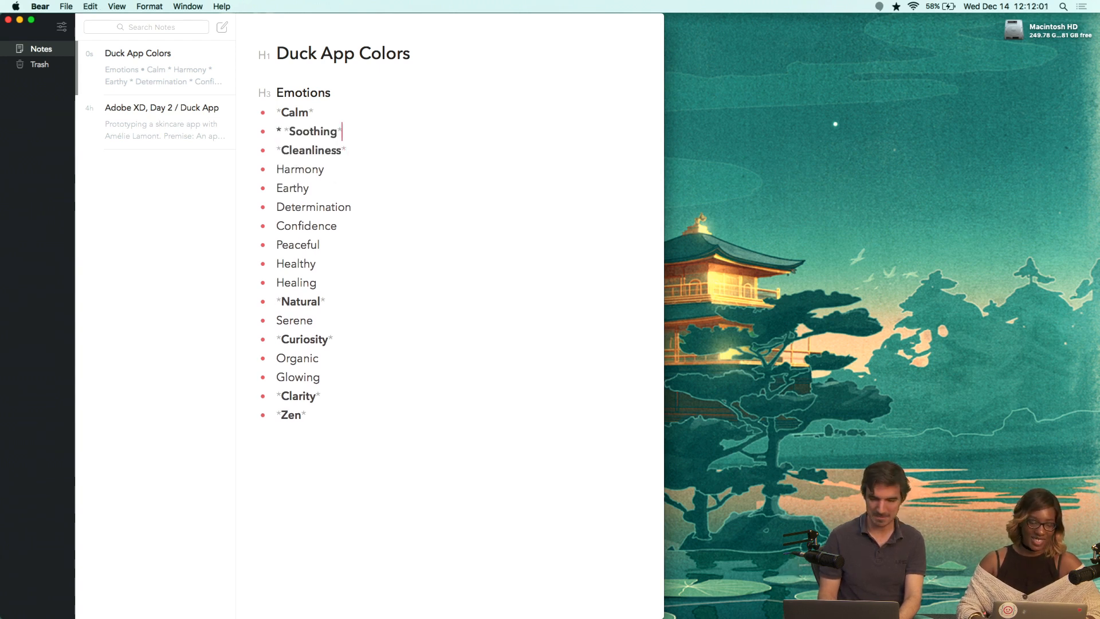
{"action": "key", "text": "alt+Left"}
{"action": "key", "text": "Left"}
{"action": "key", "text": "BackSpace"}
{"action": "key", "text": "BackSpace"}
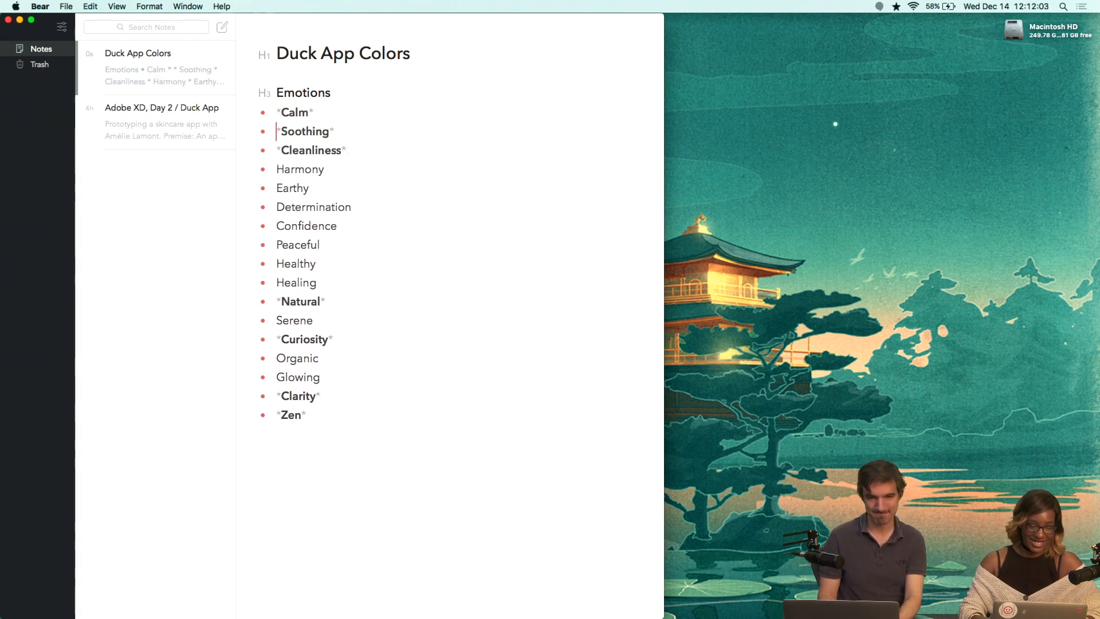
Move the 'Curiosity' bullet up below 'Cleanliness'.
{"action": "key", "text": "super+shift+Left"}
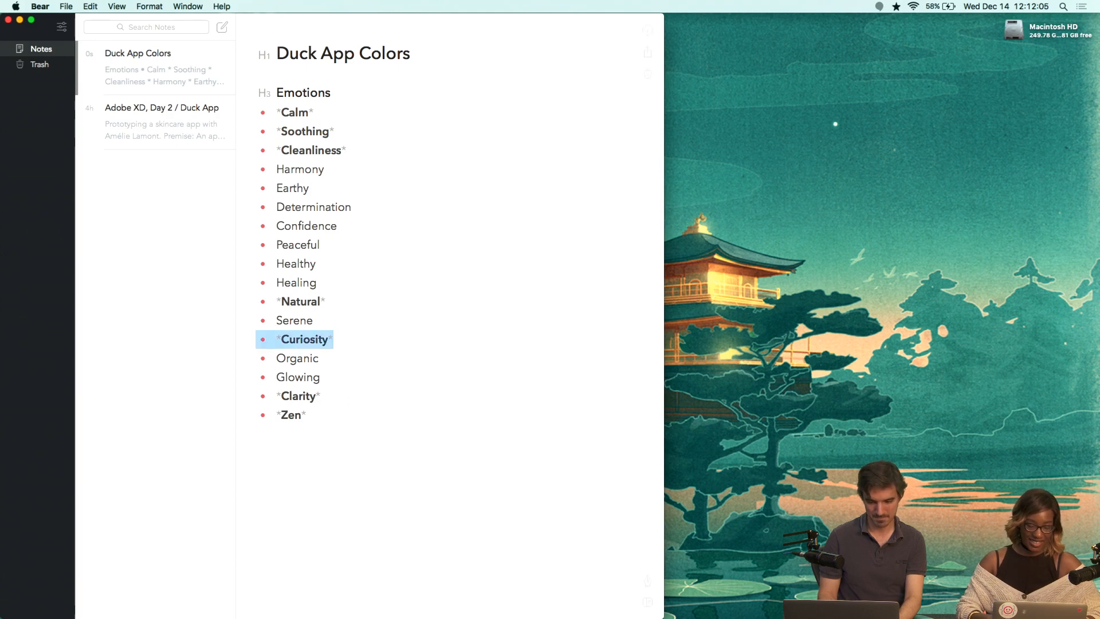
{"action": "left_click", "coordinate": [356, 342]}
{"action": "key", "text": "alt+shift+Left"}
{"action": "key", "text": "shift+Left"}
{"action": "key", "text": "super+x"}
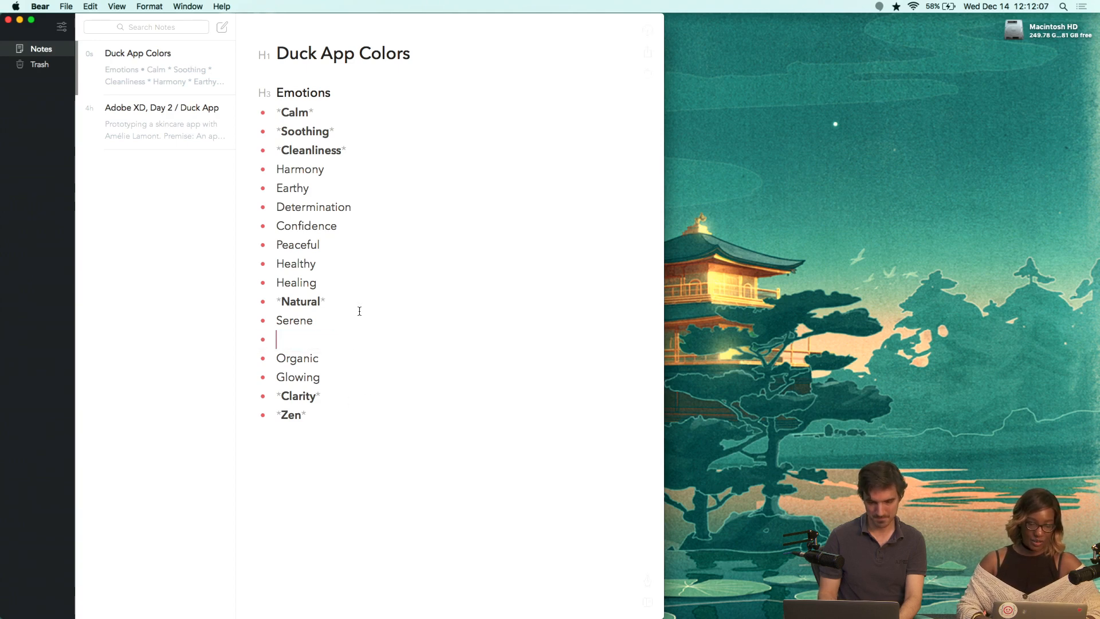
{"action": "left_click", "coordinate": [356, 151]}
{"action": "key", "text": "Return"}
{"action": "key", "text": "super+v"}
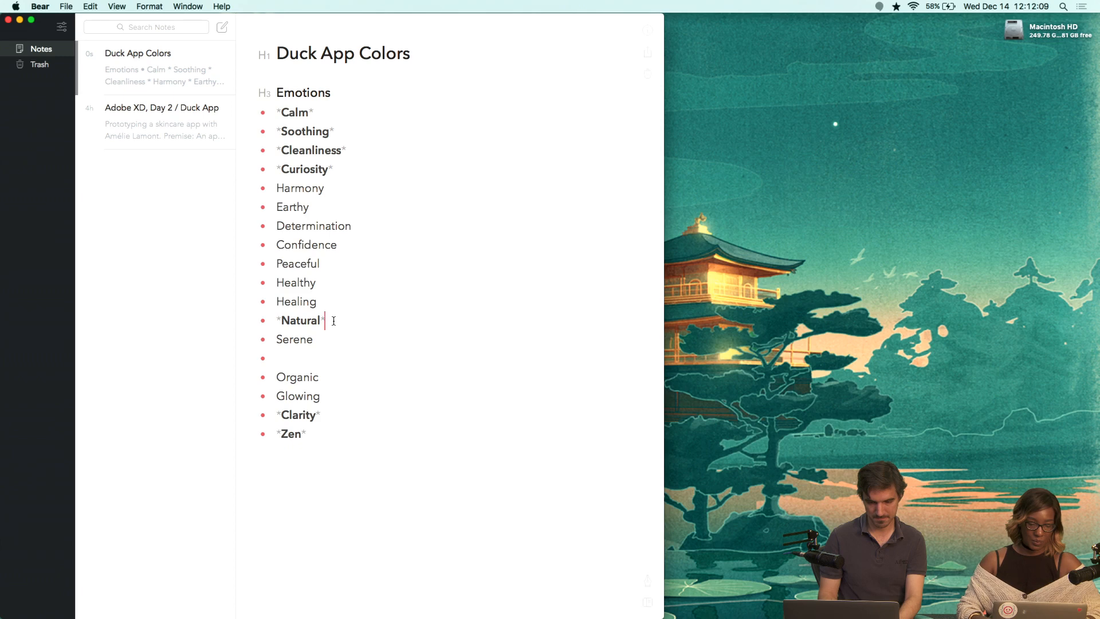
Move the 'Natural' bullet up below 'Curiosity'.
{"action": "key", "text": "alt+shift+Left"}
{"action": "key", "text": "shift+Left"}
{"action": "key", "text": "super+x"}
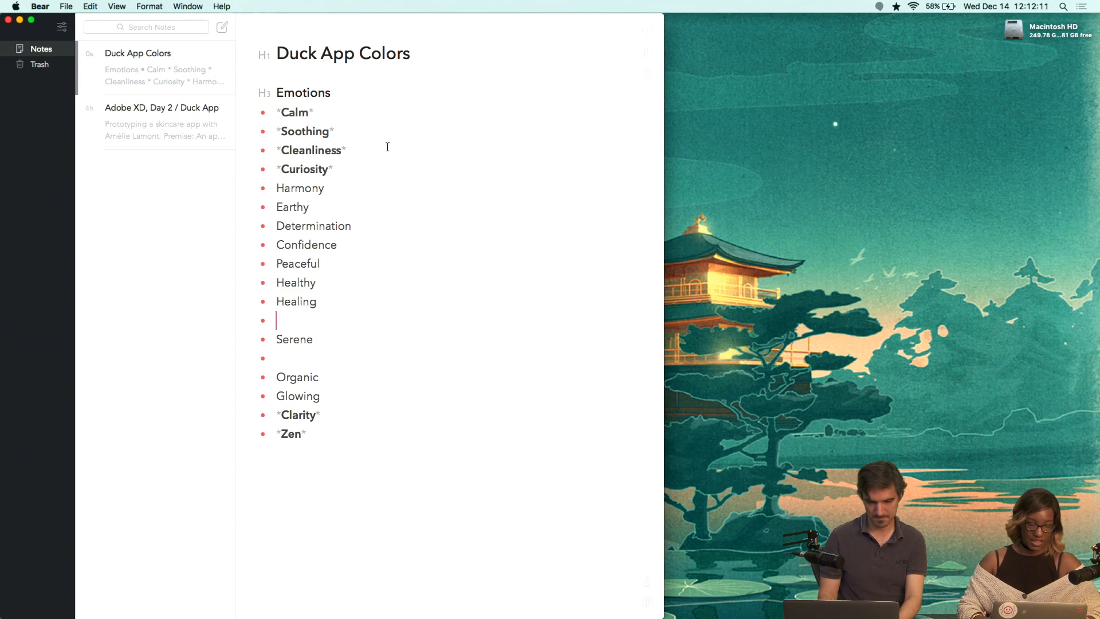
{"action": "left_click", "coordinate": [349, 172]}
{"action": "key", "text": "Return"}
{"action": "key", "text": "super+v"}
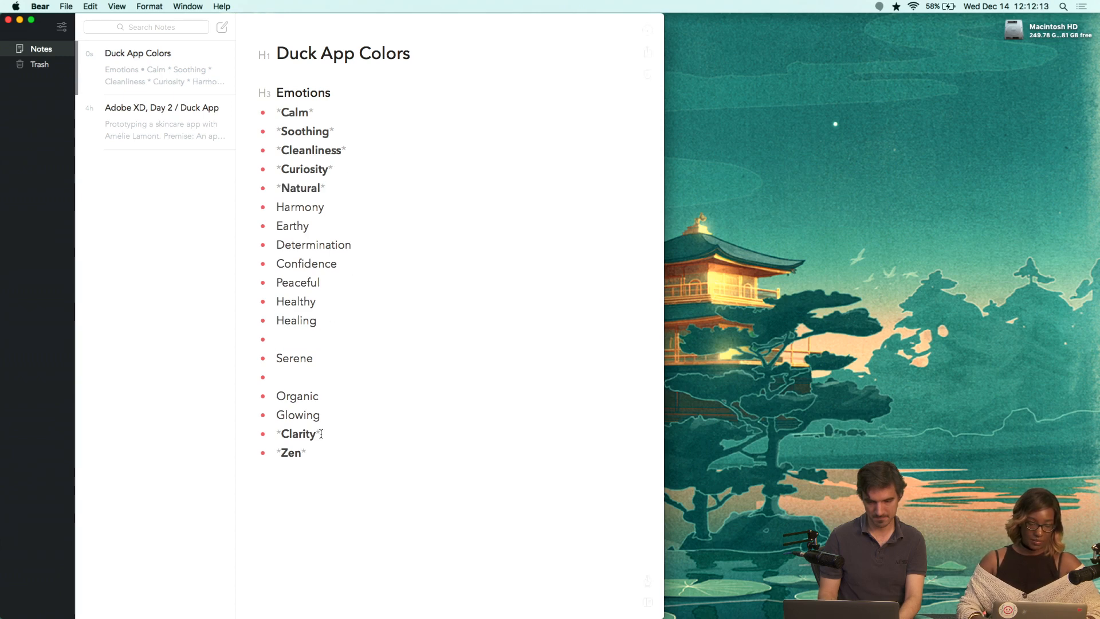
Move the 'Clarity' bullet up below 'Natural'.
{"action": "key", "text": "alt+shift+Left"}
{"action": "key", "text": "shift+Left"}
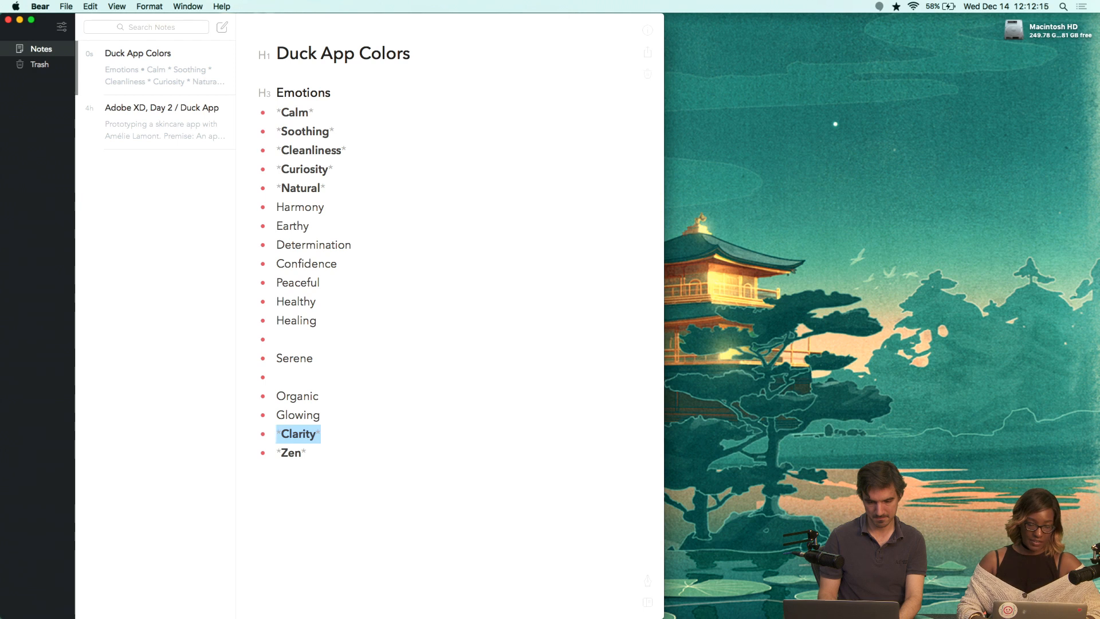
{"action": "key", "text": "super+x"}
{"action": "left_click", "coordinate": [349, 186]}
{"action": "key", "text": "Return"}
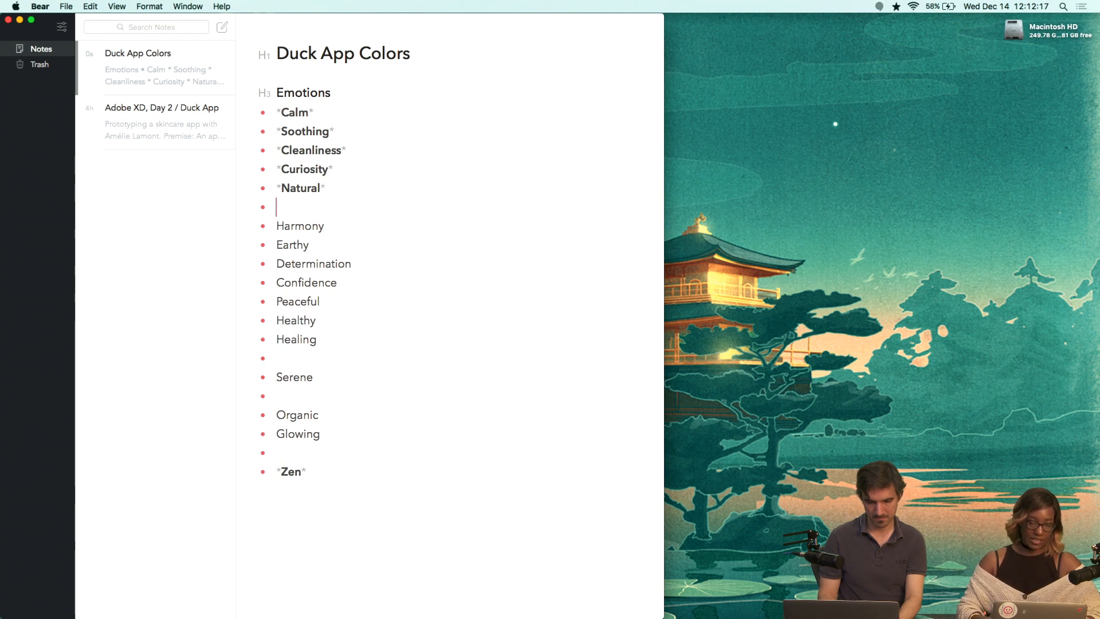
{"action": "key", "text": "super+v"}
Move the 'Zen' bullet up below 'Clarity'.
{"action": "key", "text": "alt+shift+Left"}
{"action": "key", "text": "shift+Left"}
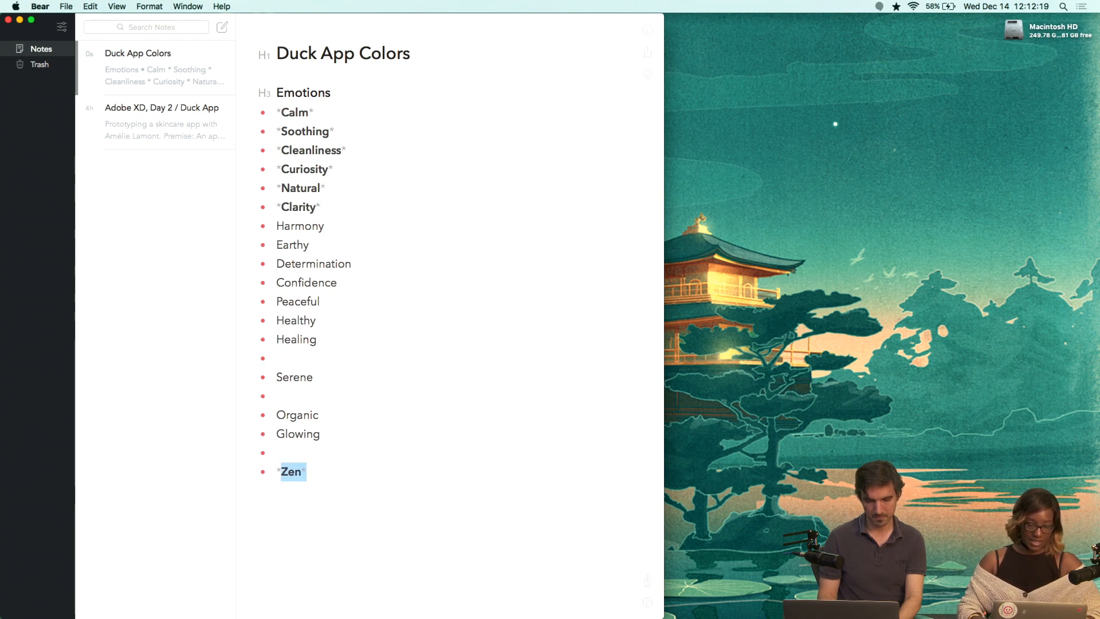
{"action": "key", "text": "super+x"}
{"action": "left_click", "coordinate": [334, 202]}
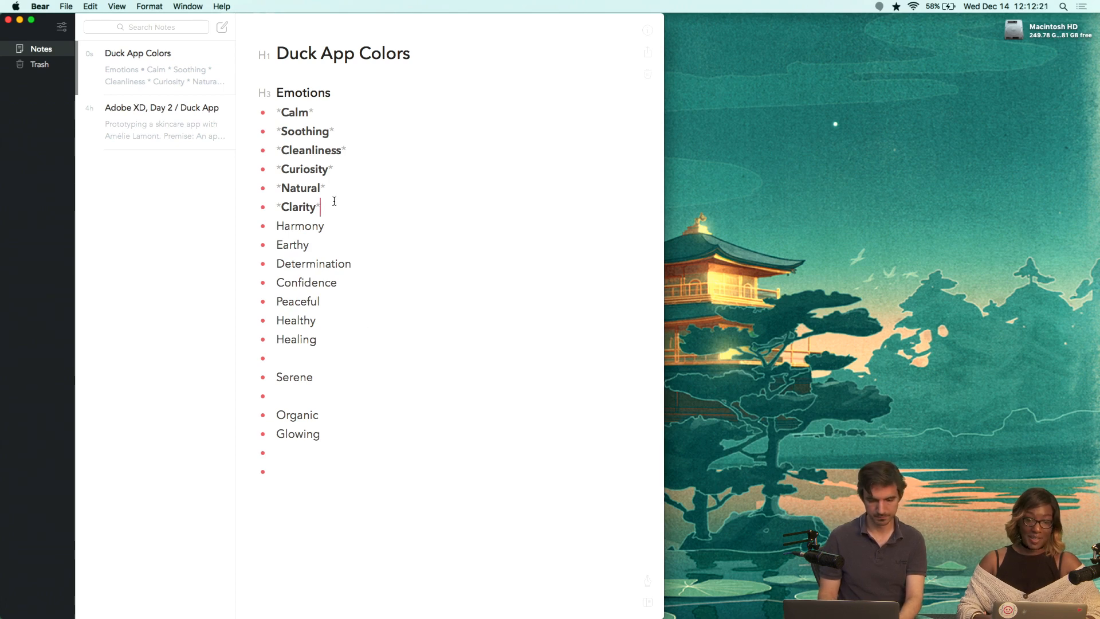
{"action": "key", "text": "Return"}
{"action": "key", "text": "super+v"}
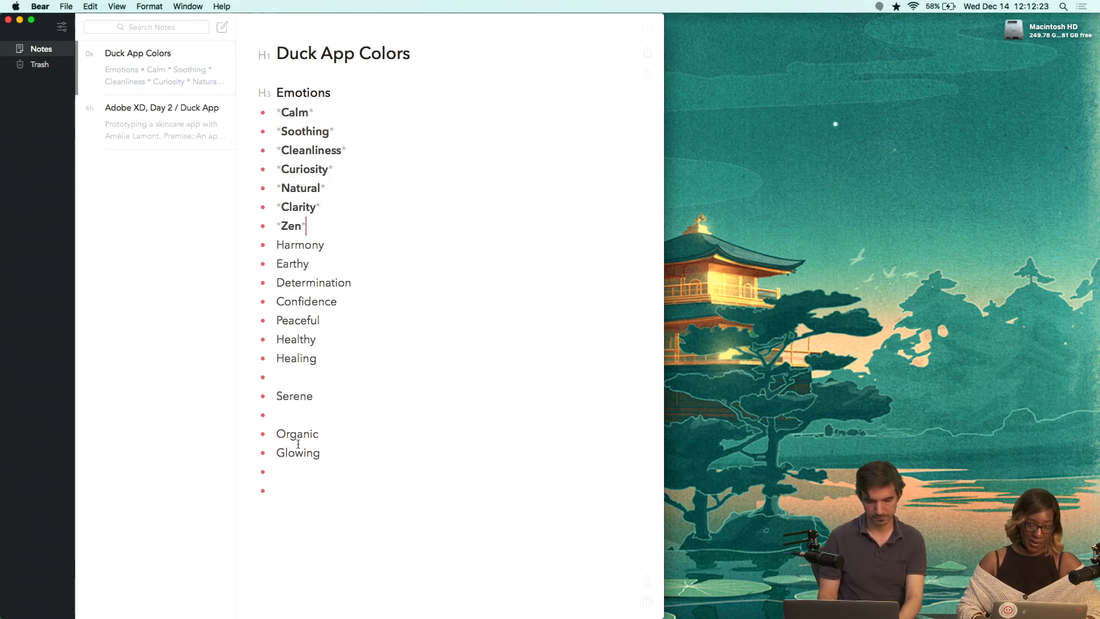
Delete the empty bullets at the end of the emotions list.
{"action": "key", "text": "BackSpace"}
{"action": "key", "text": "BackSpace"}
{"action": "key", "text": "BackSpace"}
{"action": "key", "text": "BackSpace"}
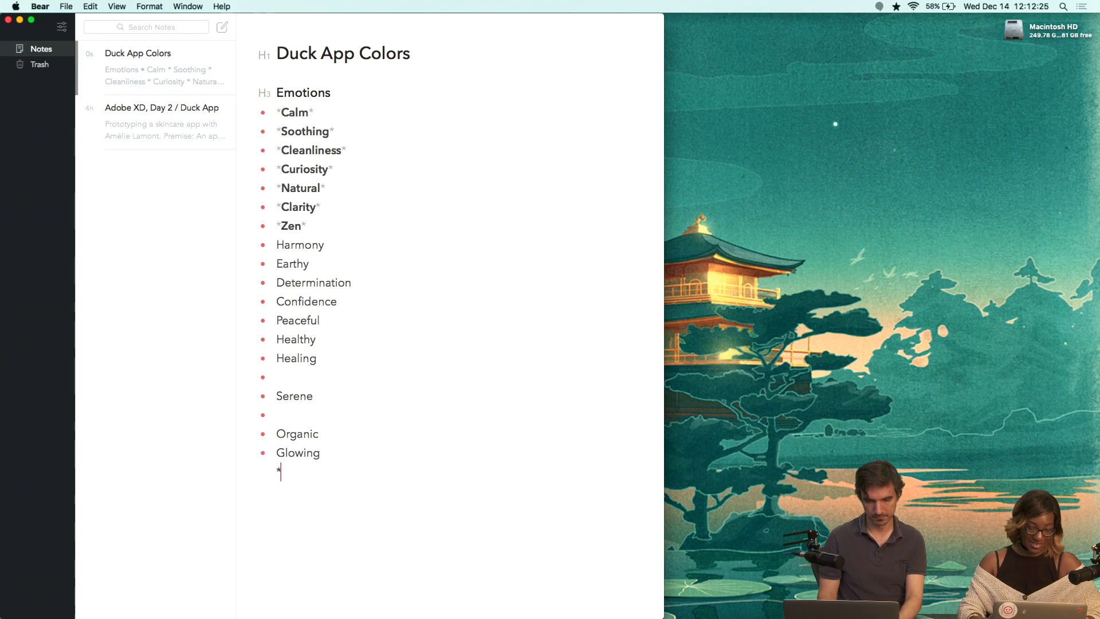
{"action": "key", "text": "Up"}
{"action": "key", "text": "Up"}
{"action": "key", "text": "BackSpace"}
{"action": "key", "text": "BackSpace"}
{"action": "key", "text": "BackSpace"}
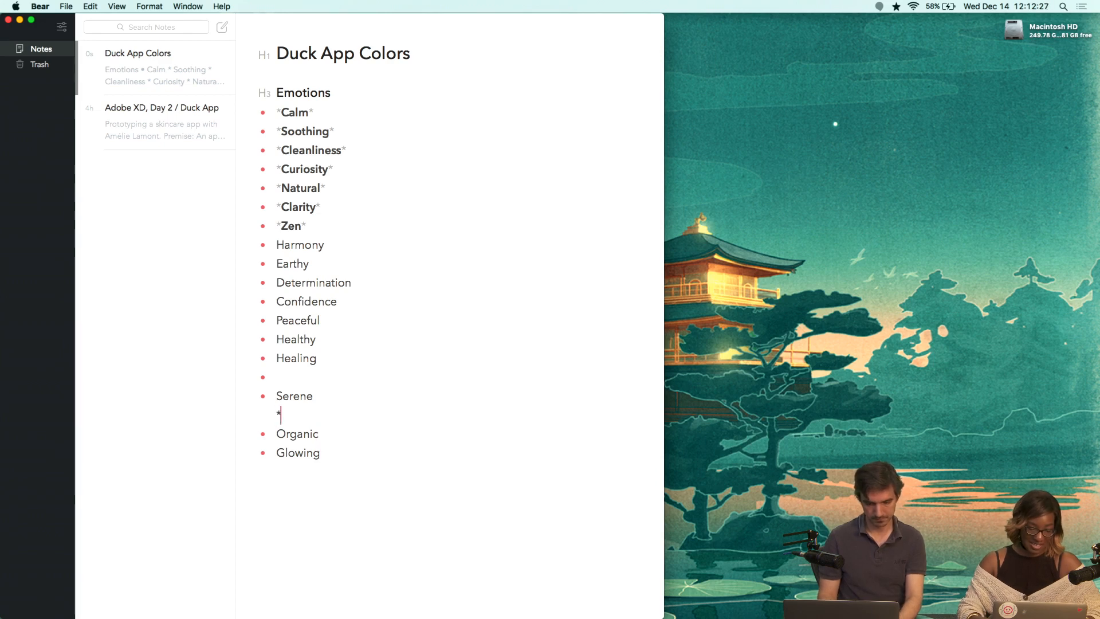
{"action": "key", "text": "Up"}
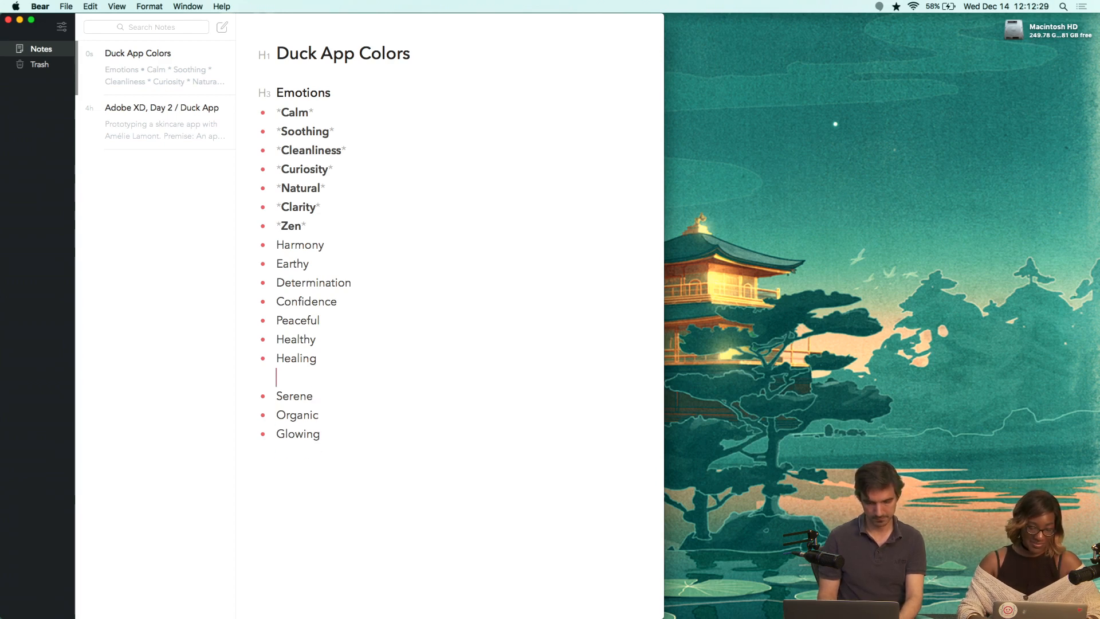
{"action": "key", "text": "BackSpace"}
{"action": "key", "text": "BackSpace"}
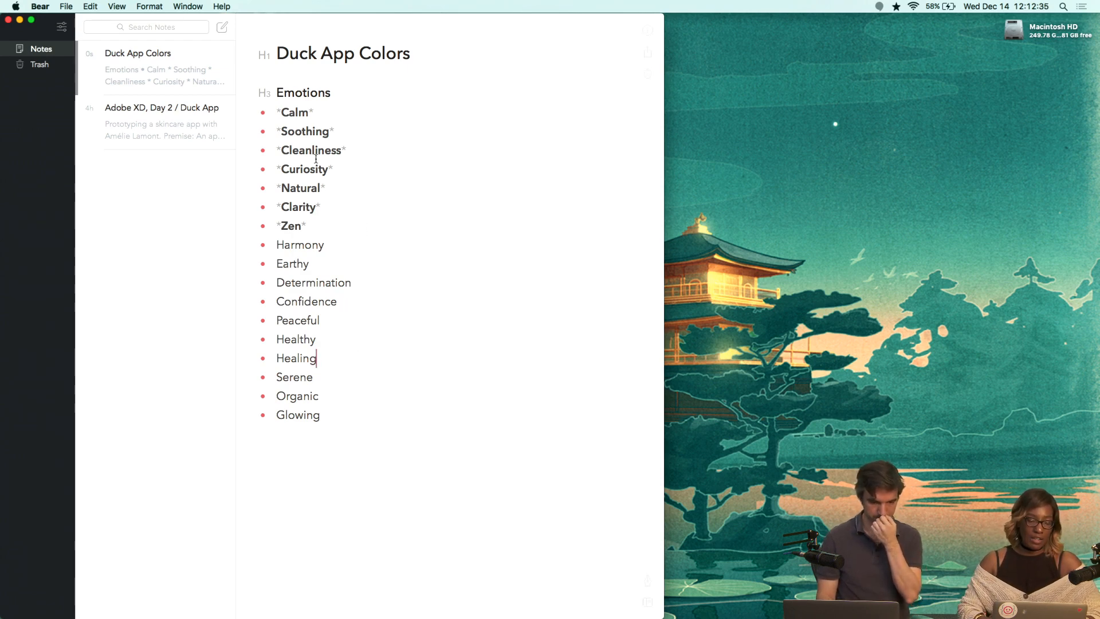
{"action": "left_click", "coordinate": [319, 226]}
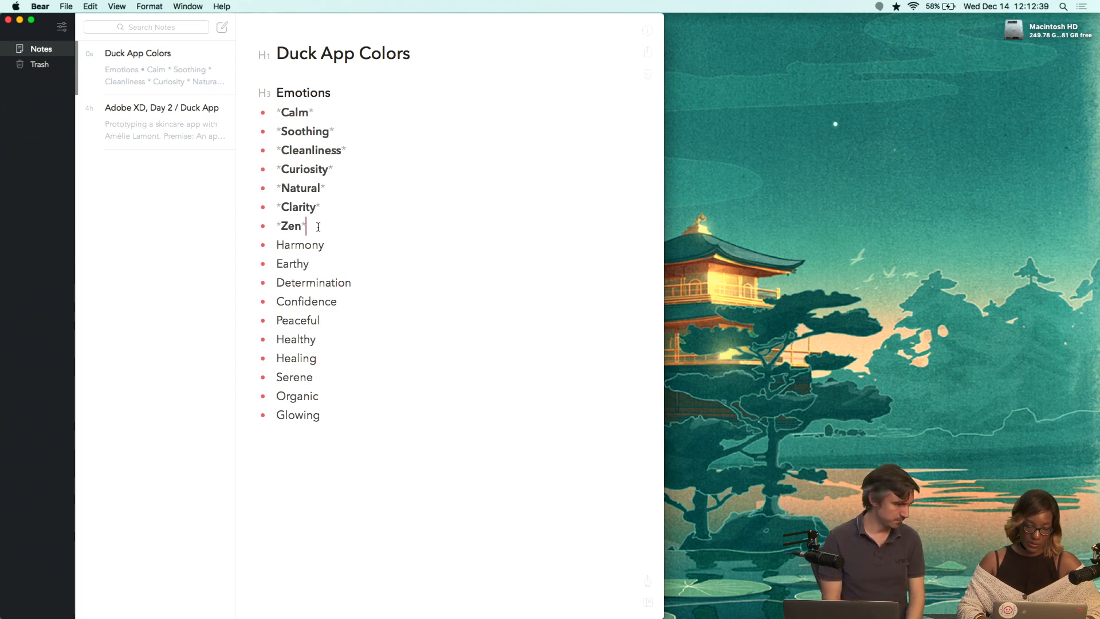
Below the emotions list, add the line 'Blues / Greens / Yellow / Orange / Peach'.
{"action": "left_click", "coordinate": [325, 446]}
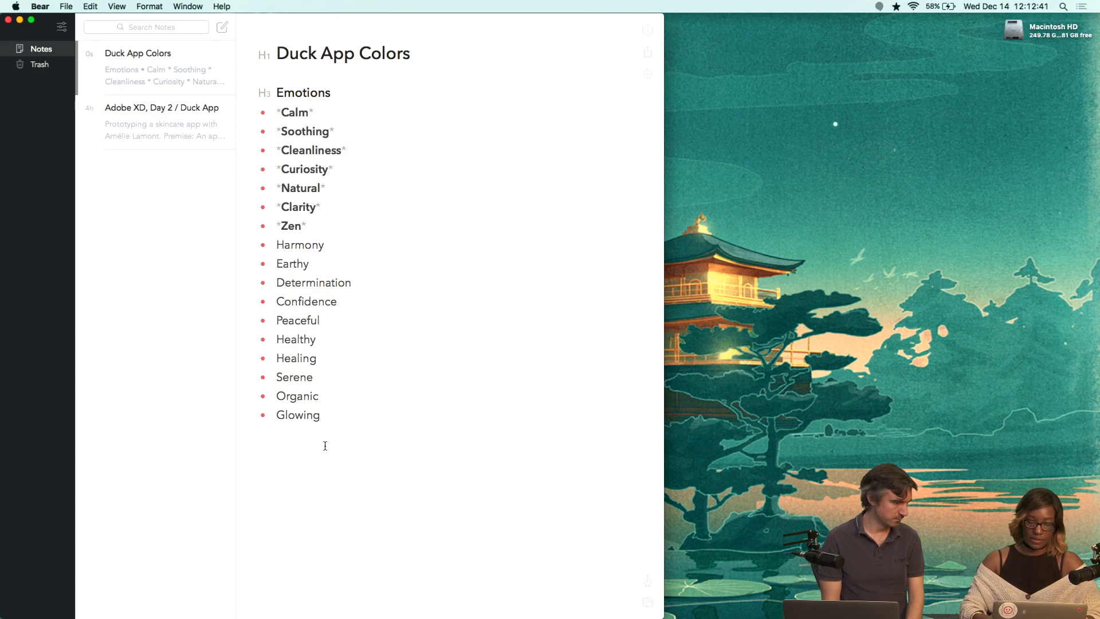
{"action": "key", "text": "Return"}
{"action": "key", "text": "Return"}
{"action": "key", "text": "Return"}
{"action": "type", "text": "B"}
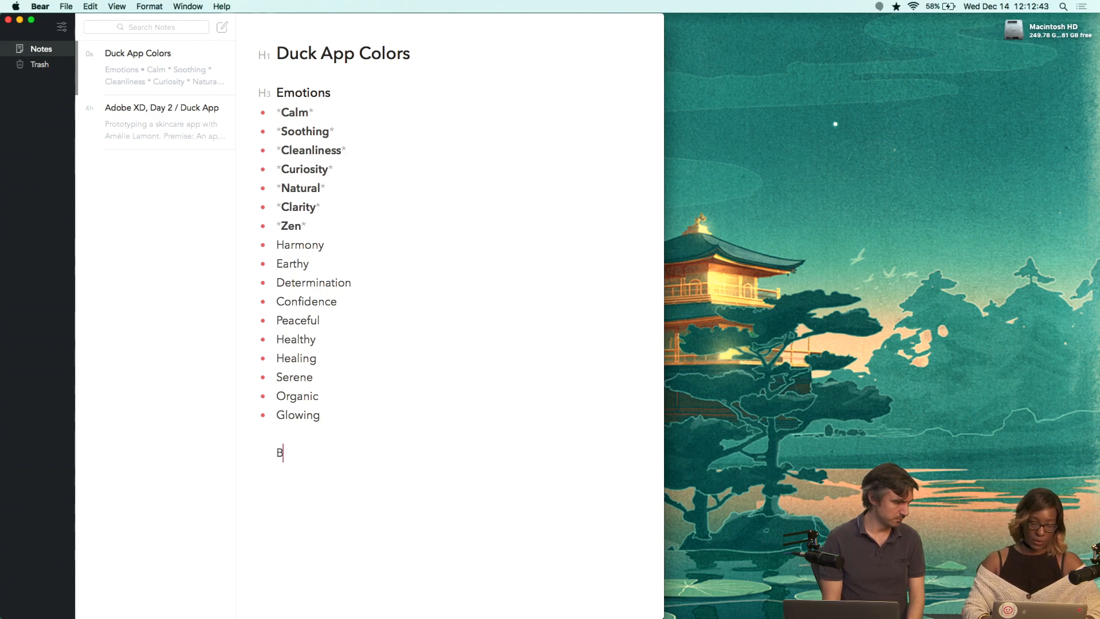
{"action": "type", "text": "lues"}
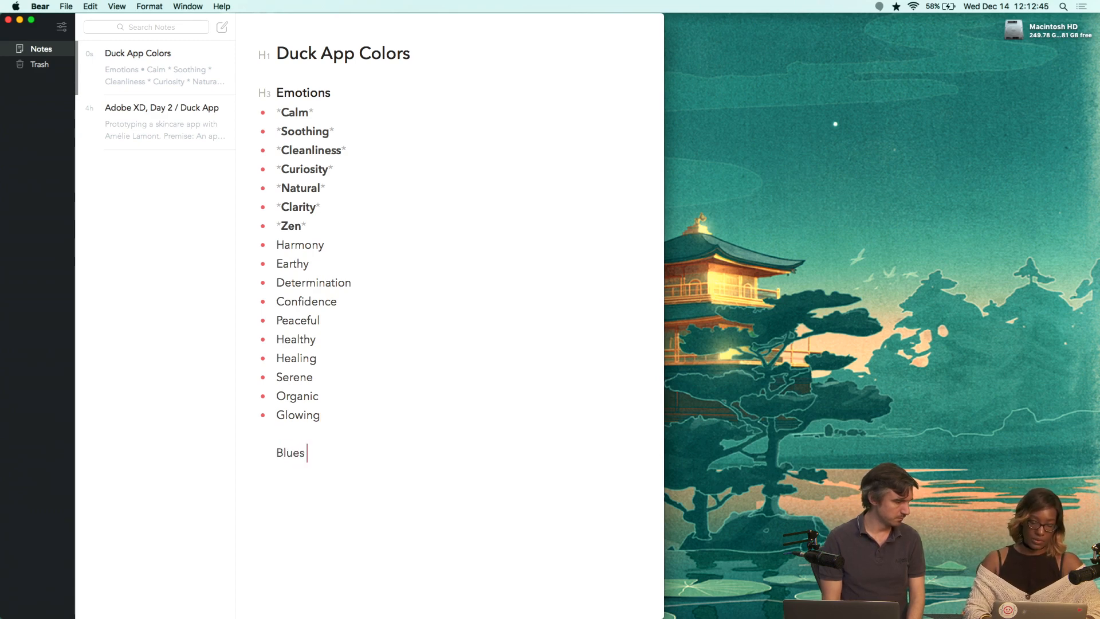
{"action": "type", "text": " / Greens /"}
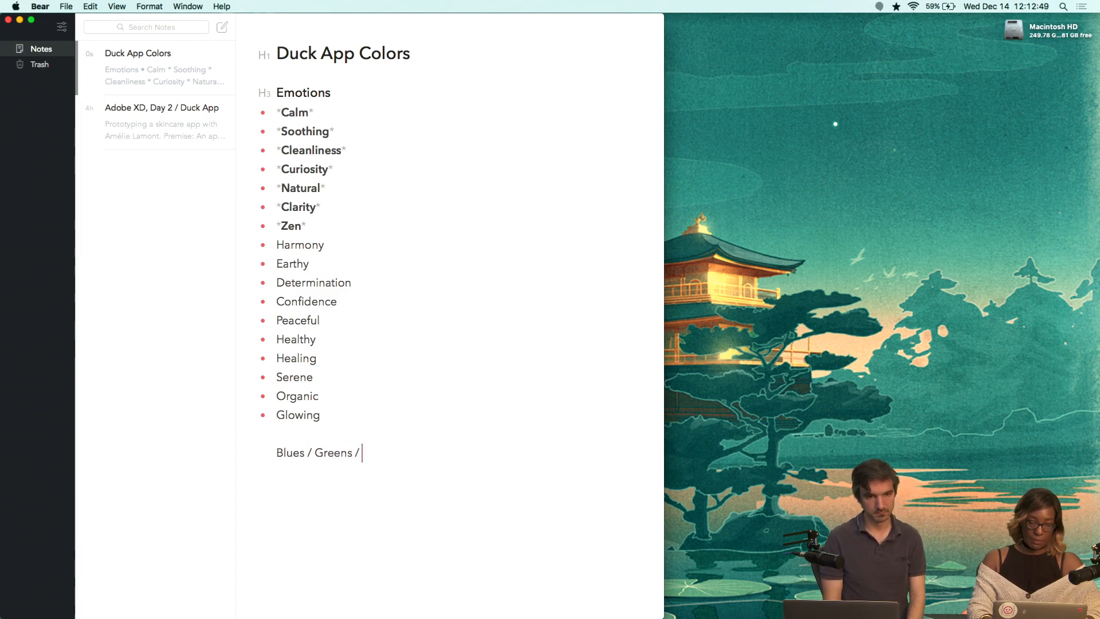
{"action": "type", "text": "Yellow"}
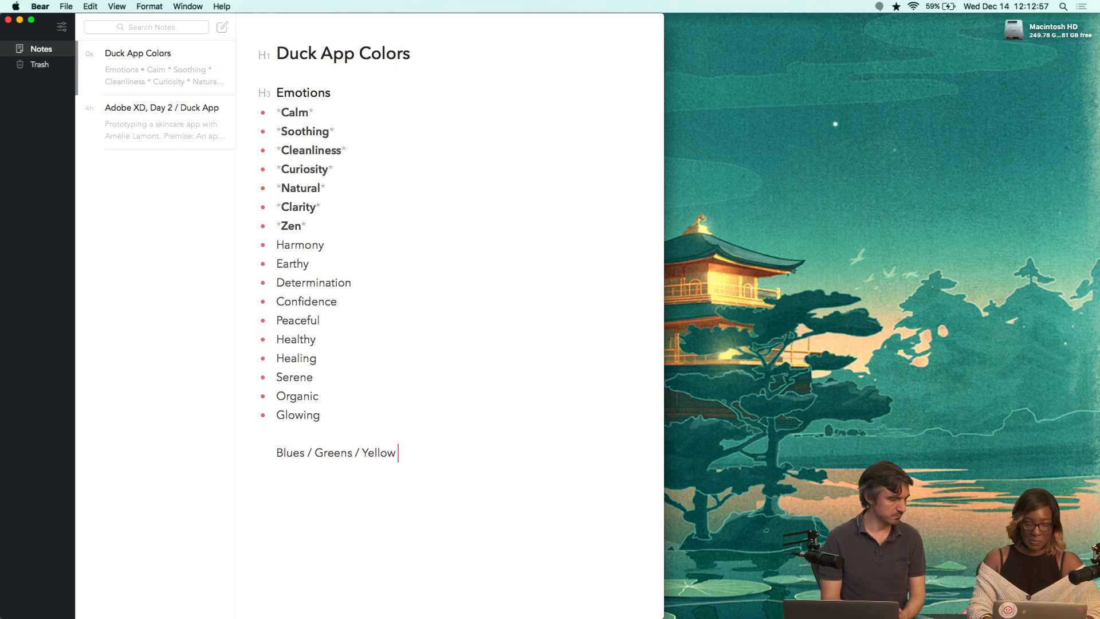
{"action": "type", "text": "/"}
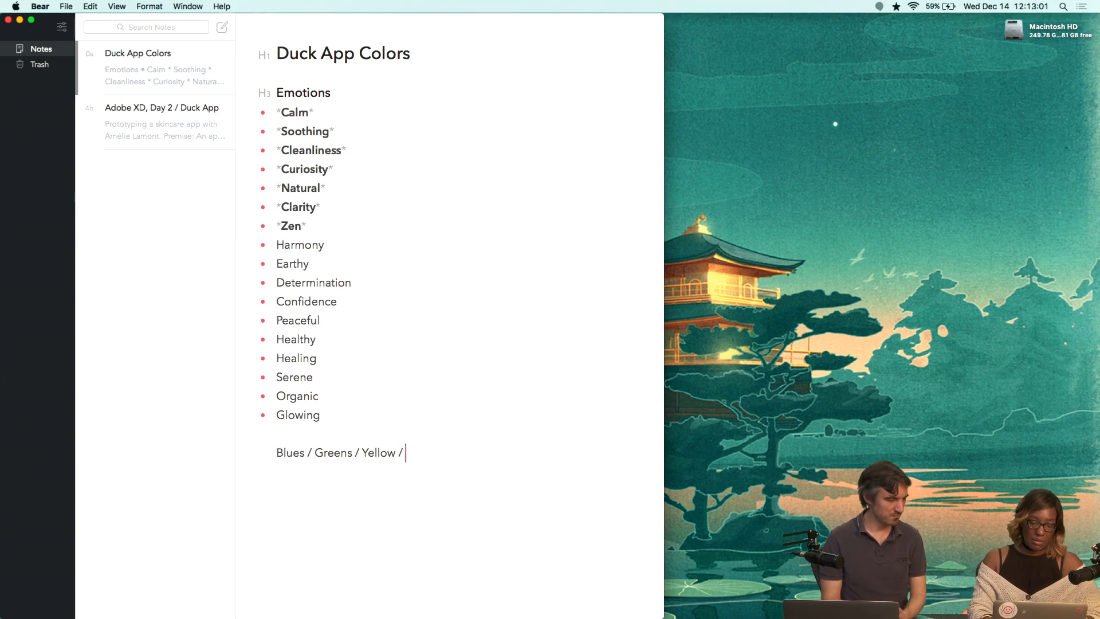
{"action": "type", "text": " Ora"}
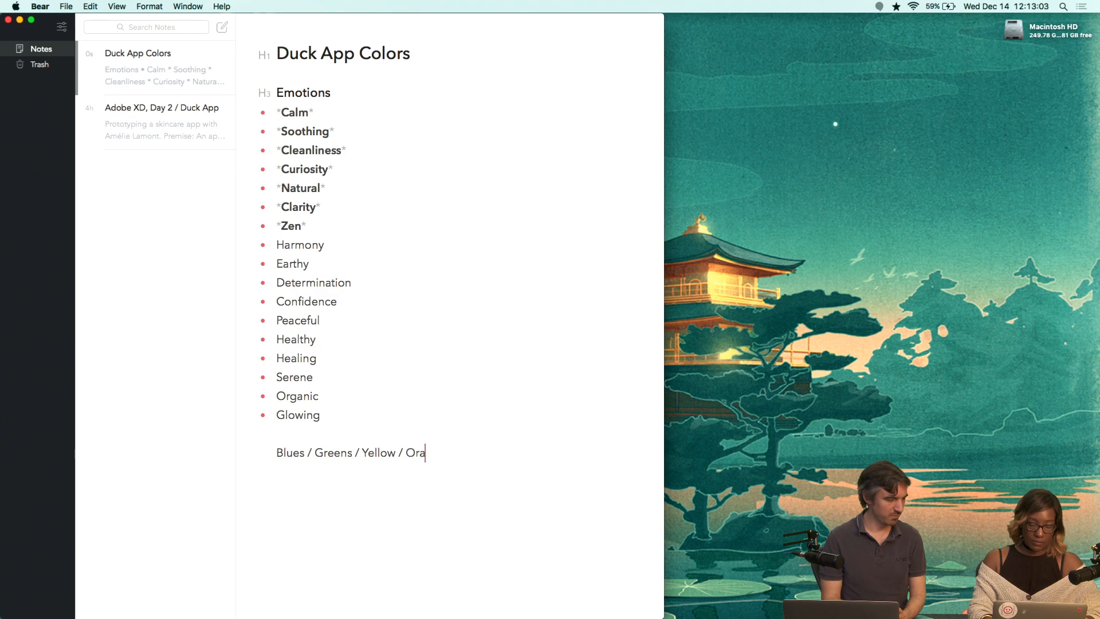
{"action": "type", "text": "nge /"}
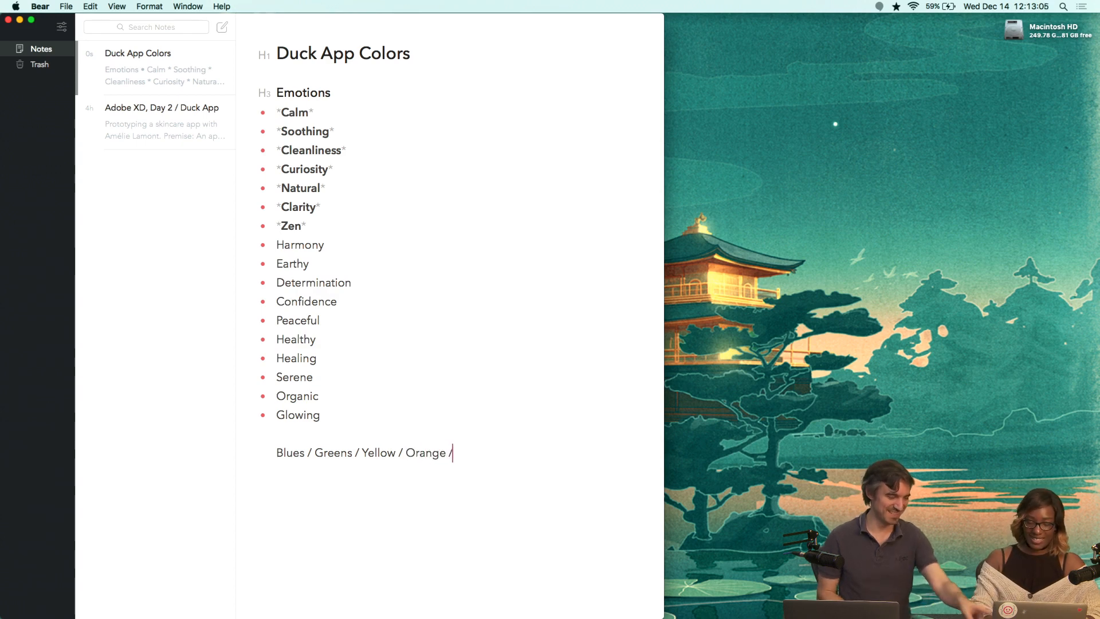
{"action": "type", "text": " Peach"}
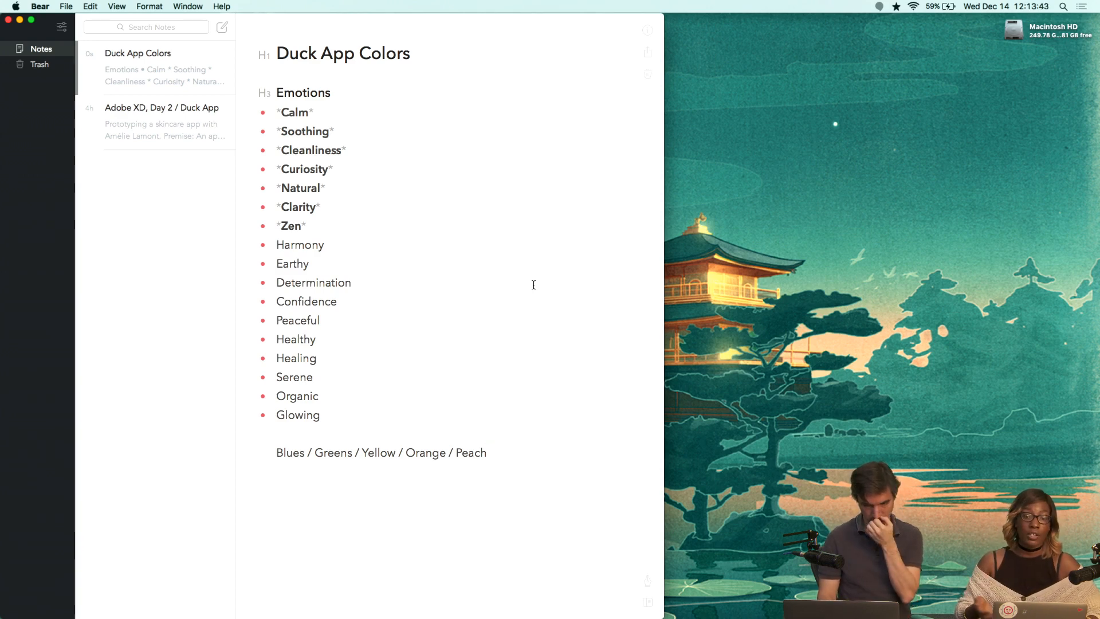
Switch to the browser and search Google for 'design seeds'.
{"action": "key", "text": "super+Tab"}
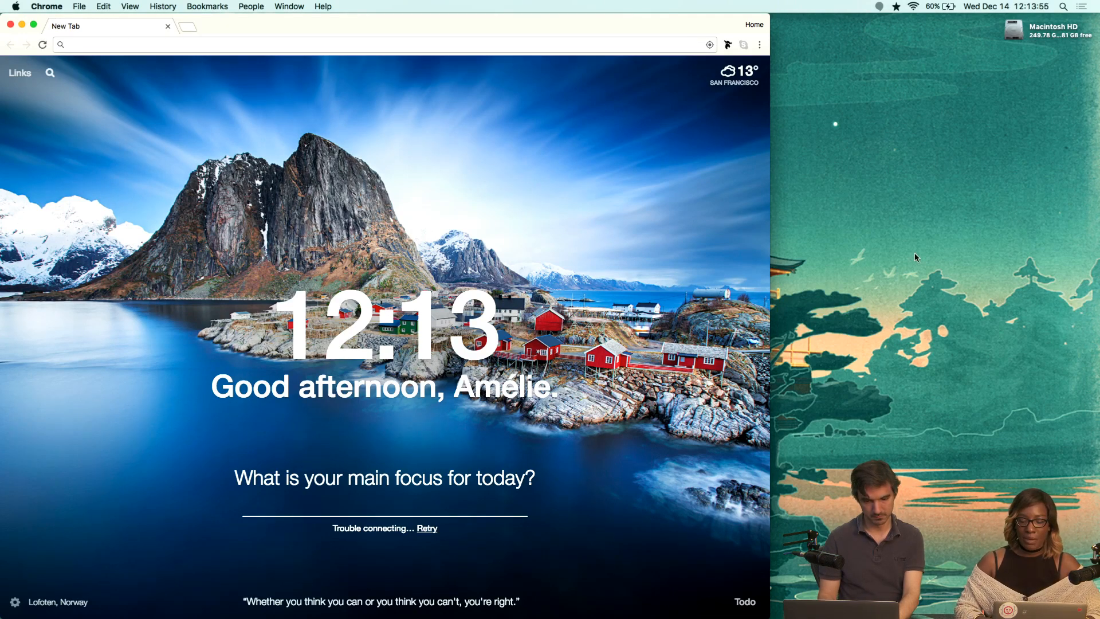
{"action": "key", "text": "ctrl+Right"}
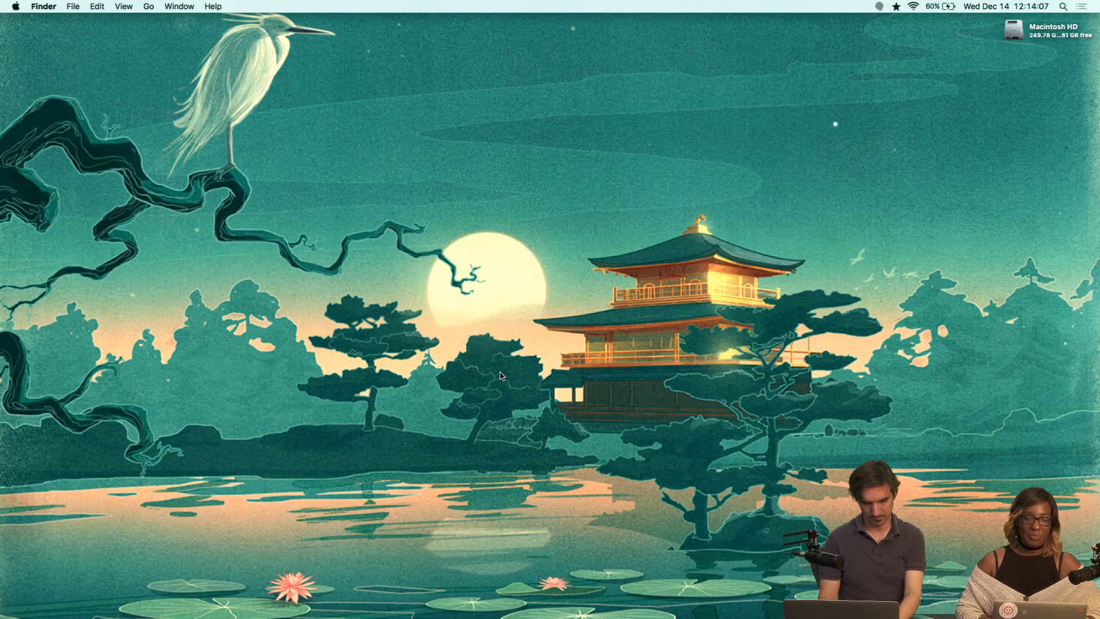
{"action": "key", "text": "ctrl+Left"}
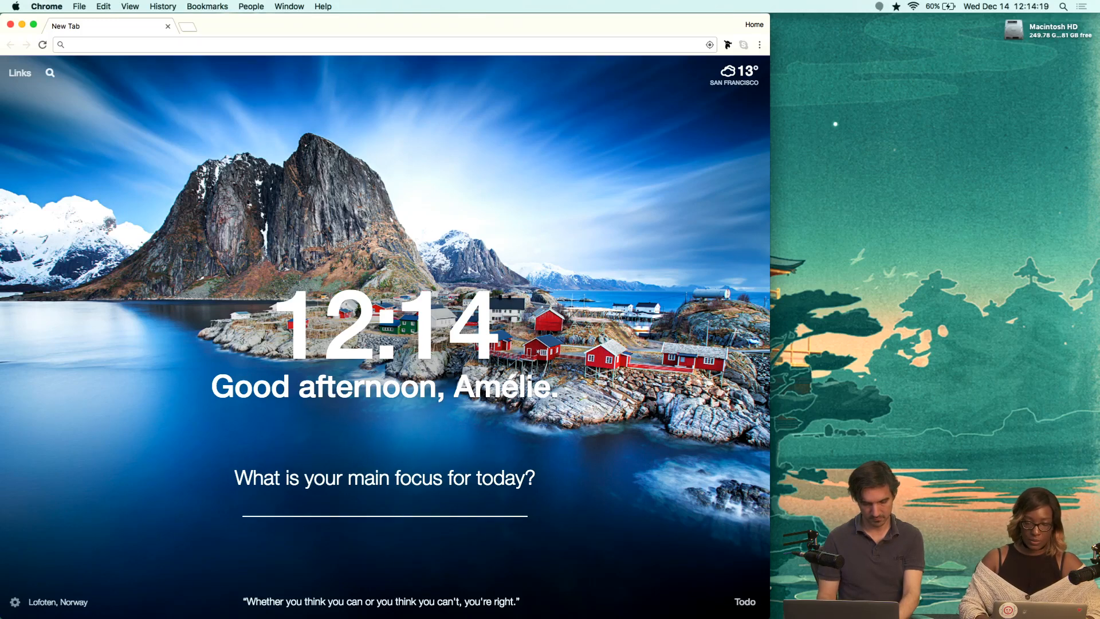
{"action": "left_click", "coordinate": [249, 50]}
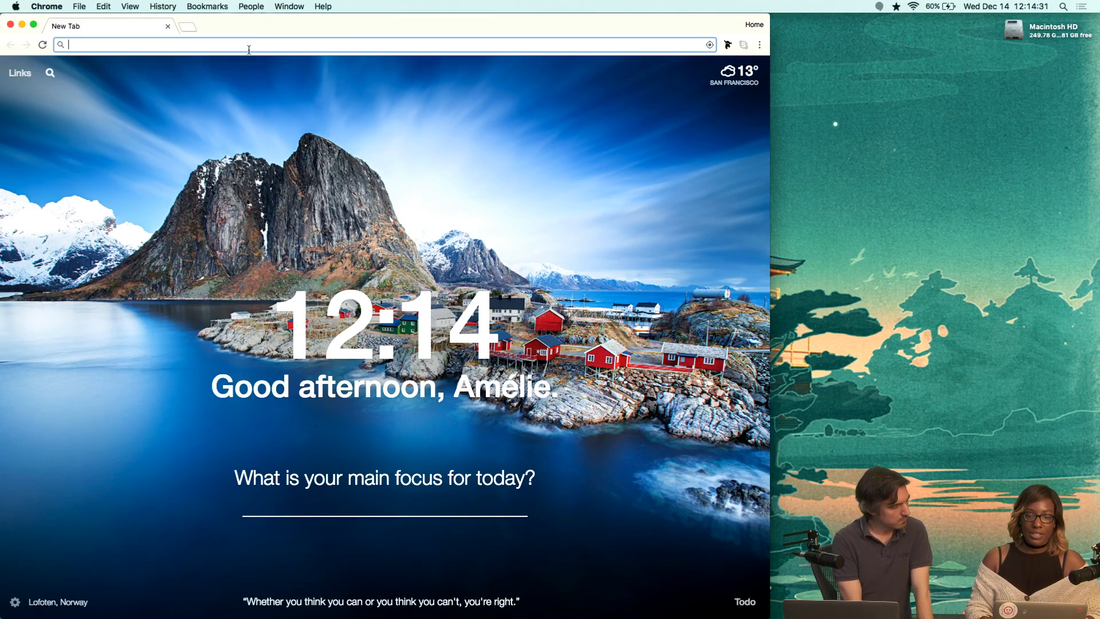
{"action": "type", "text": "design s"}
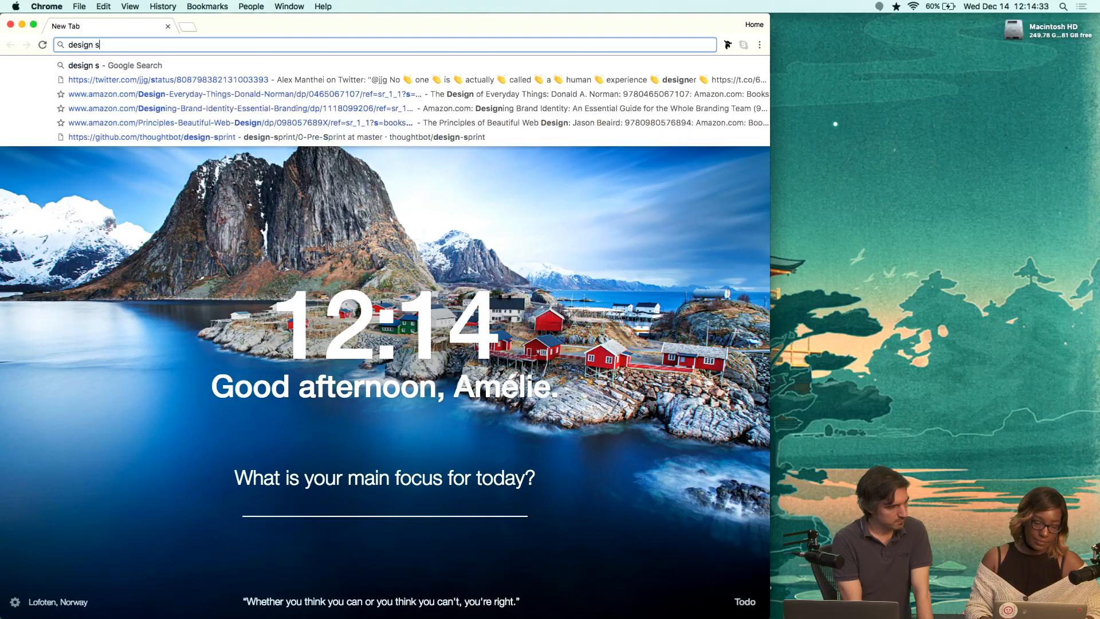
{"action": "type", "text": "eeds"}
{"action": "key", "text": "Return"}
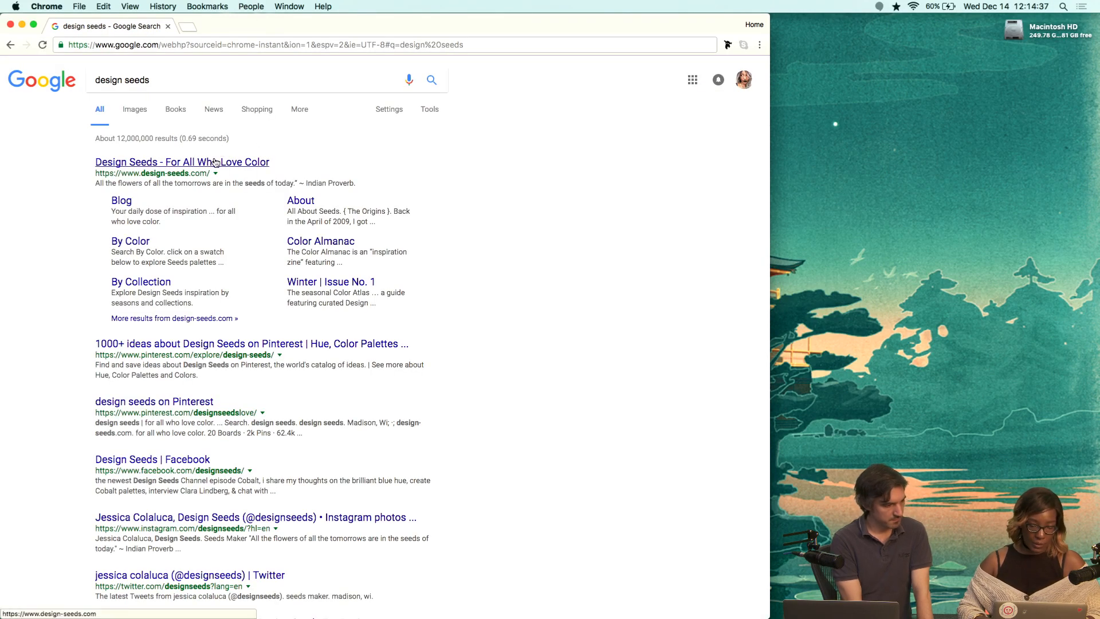
Open the Design Seeds website and browse to its Color Almanac page.
{"action": "left_click", "coordinate": [214, 162]}
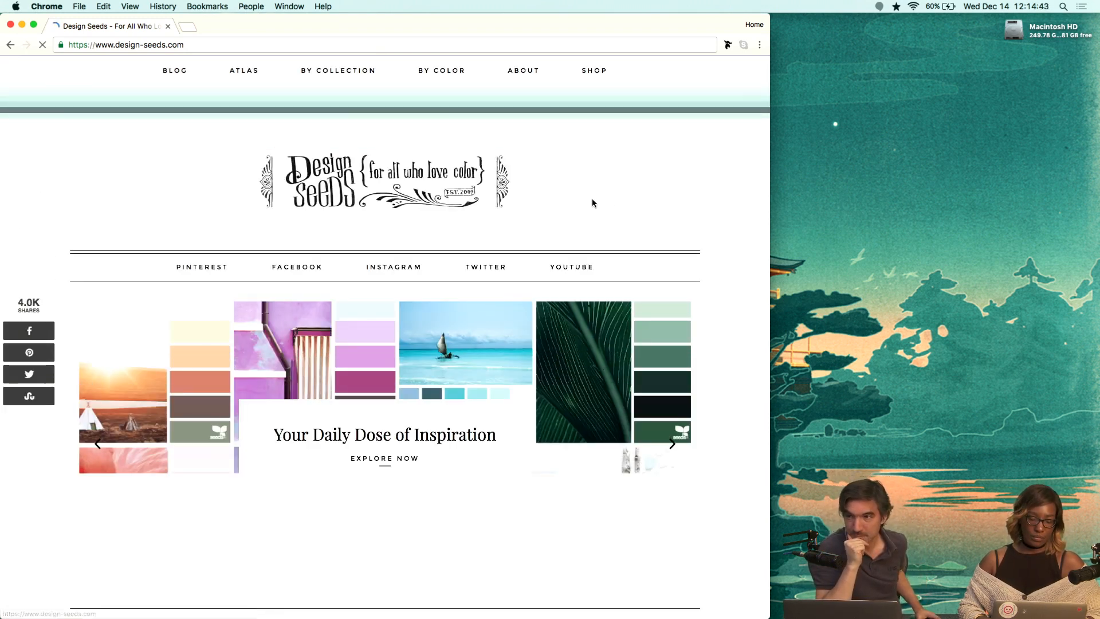
{"action": "scroll", "coordinate": [743, 293], "scroll_direction": "down", "scroll_amount": 1}
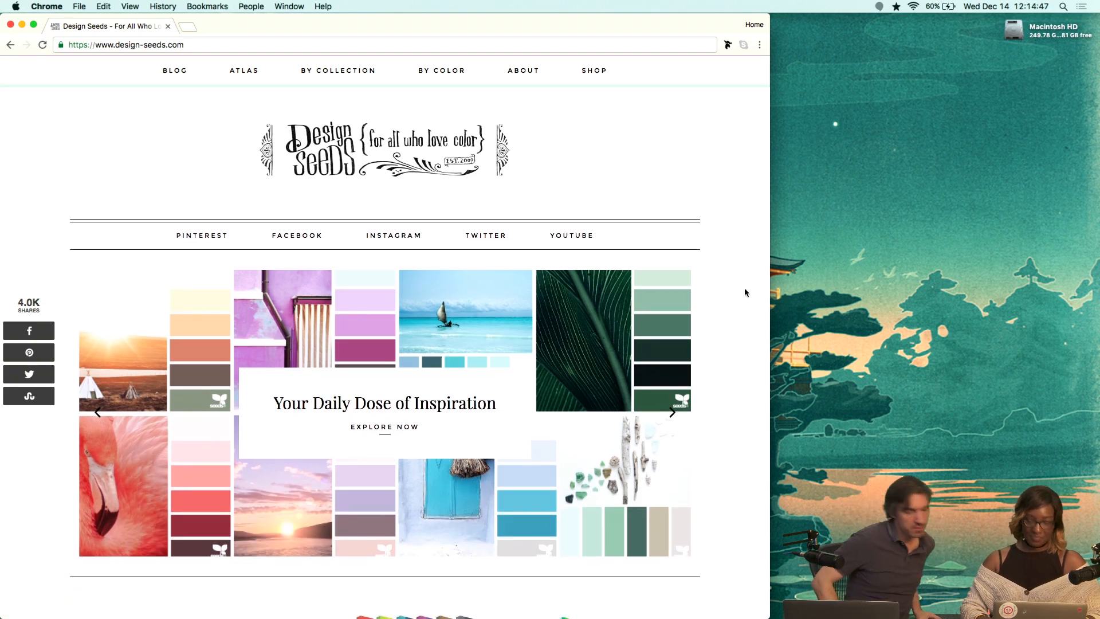
{"action": "scroll", "coordinate": [745, 292], "scroll_direction": "down", "scroll_amount": 1}
{"action": "scroll", "coordinate": [745, 293], "scroll_direction": "down", "scroll_amount": 1}
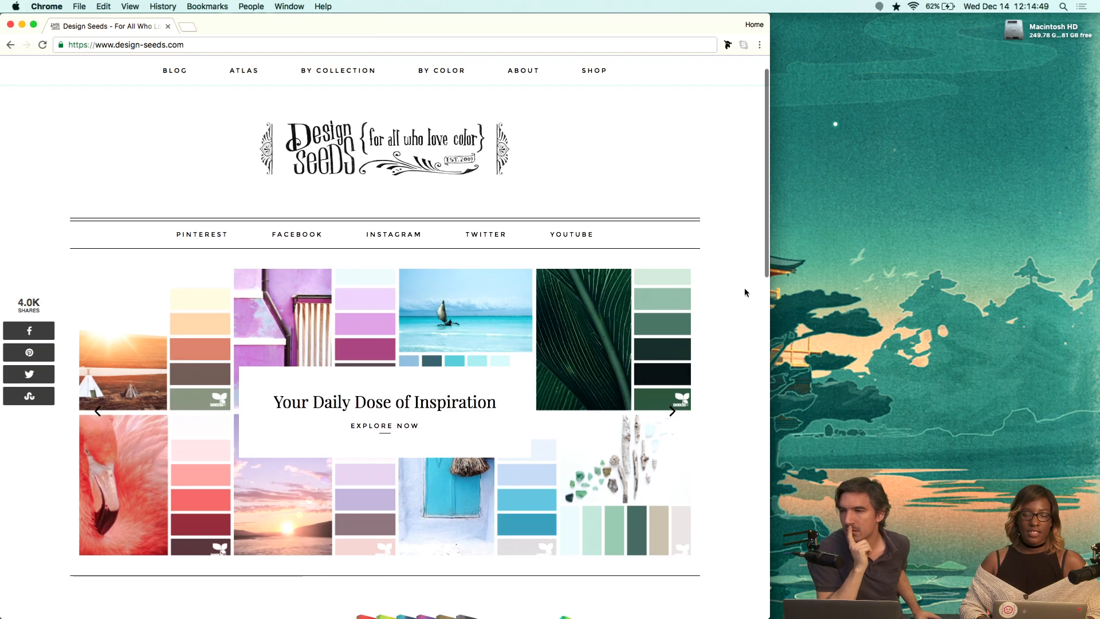
{"action": "scroll", "coordinate": [744, 293], "scroll_direction": "down", "scroll_amount": 2}
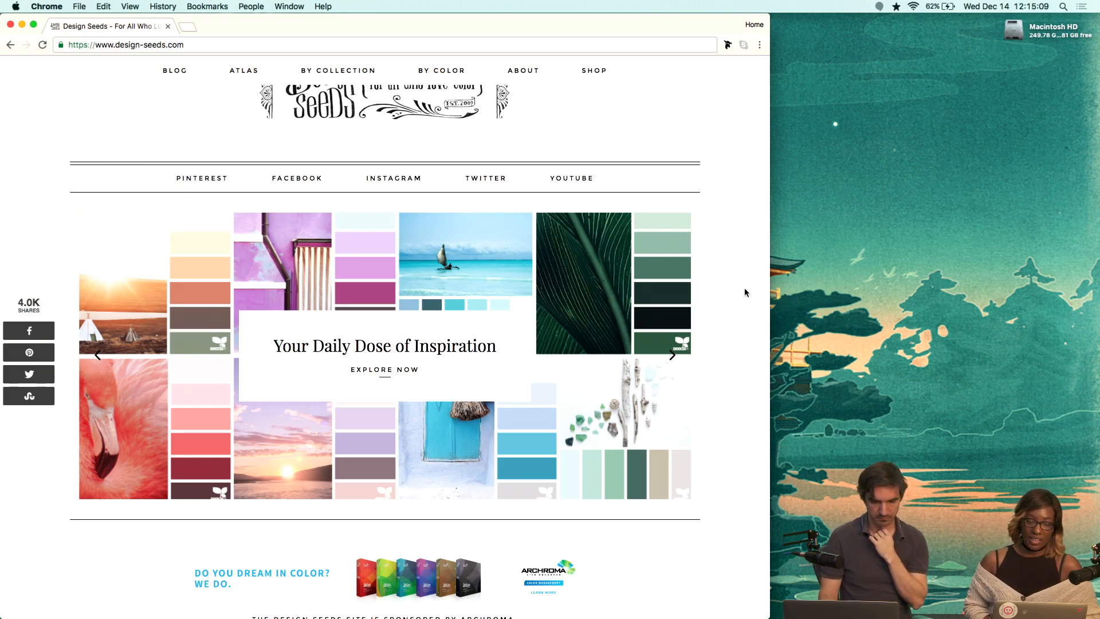
{"action": "scroll", "coordinate": [745, 293], "scroll_direction": "down", "scroll_amount": 5}
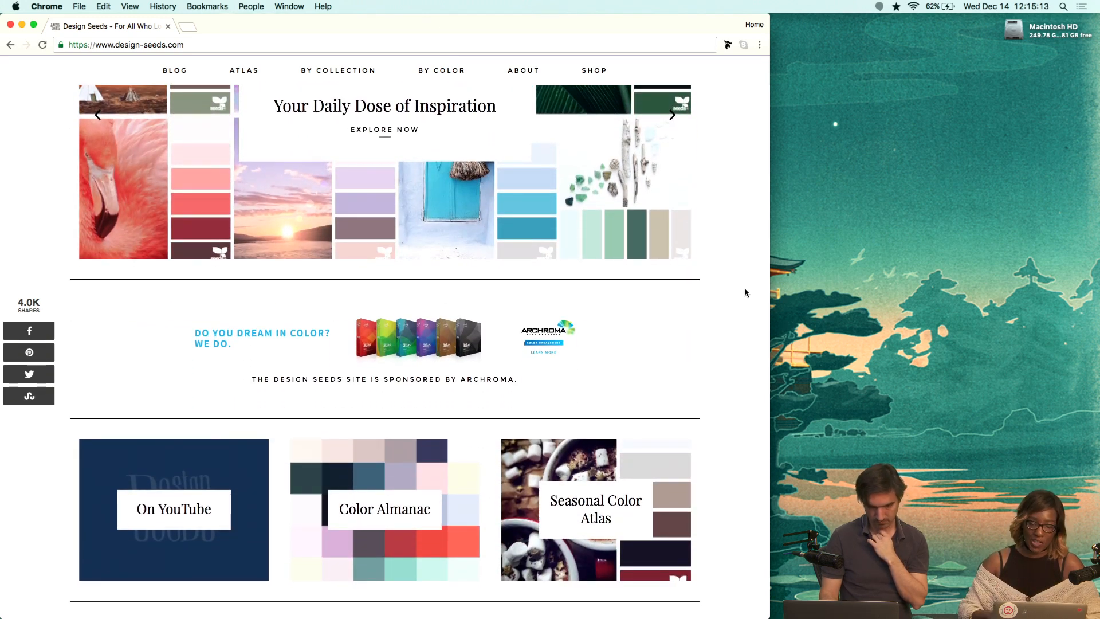
{"action": "left_click", "coordinate": [413, 513]}
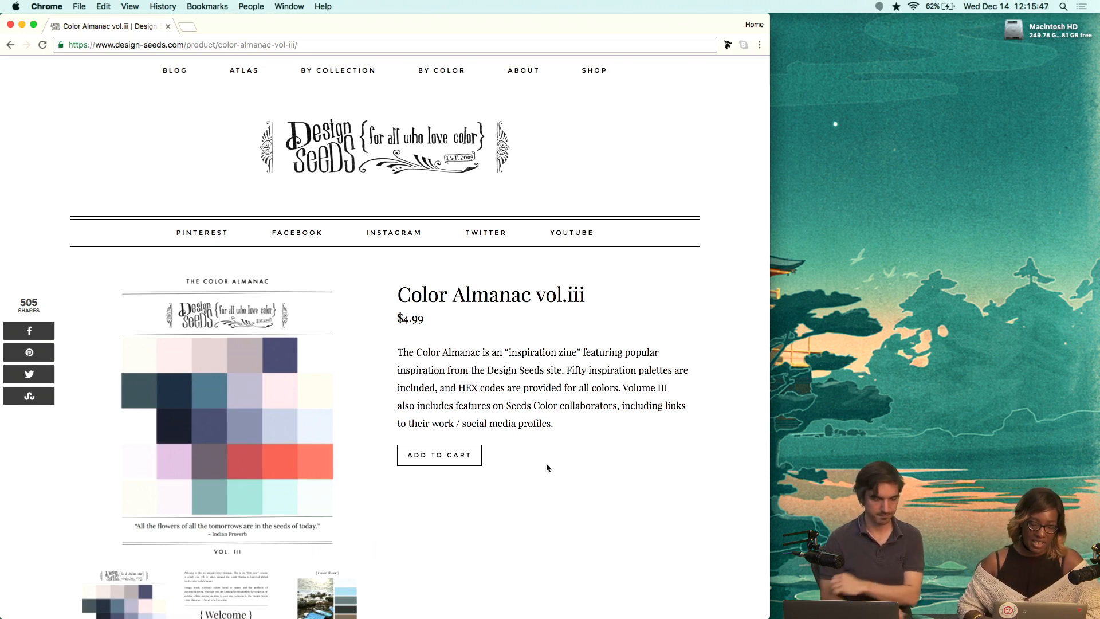
Open the site's Search By Color swatch page.
{"action": "scroll", "coordinate": [546, 465], "scroll_direction": "down", "scroll_amount": 7}
{"action": "scroll", "coordinate": [546, 463], "scroll_direction": "down", "scroll_amount": 4}
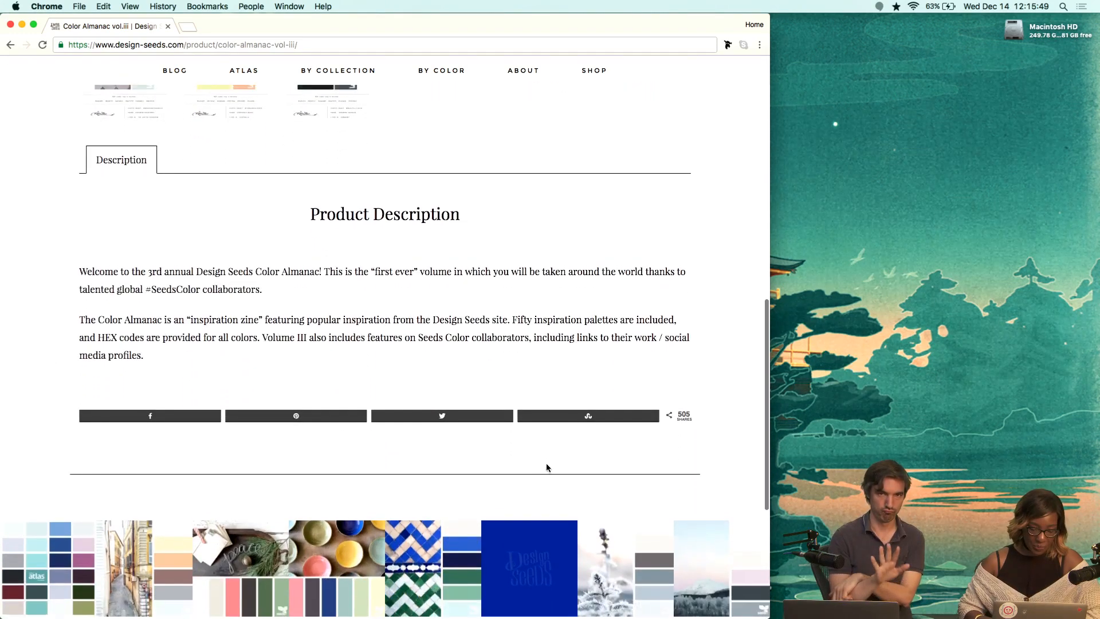
{"action": "scroll", "coordinate": [545, 463], "scroll_direction": "up", "scroll_amount": 10}
{"action": "scroll", "coordinate": [545, 438], "scroll_direction": "up", "scroll_amount": 1}
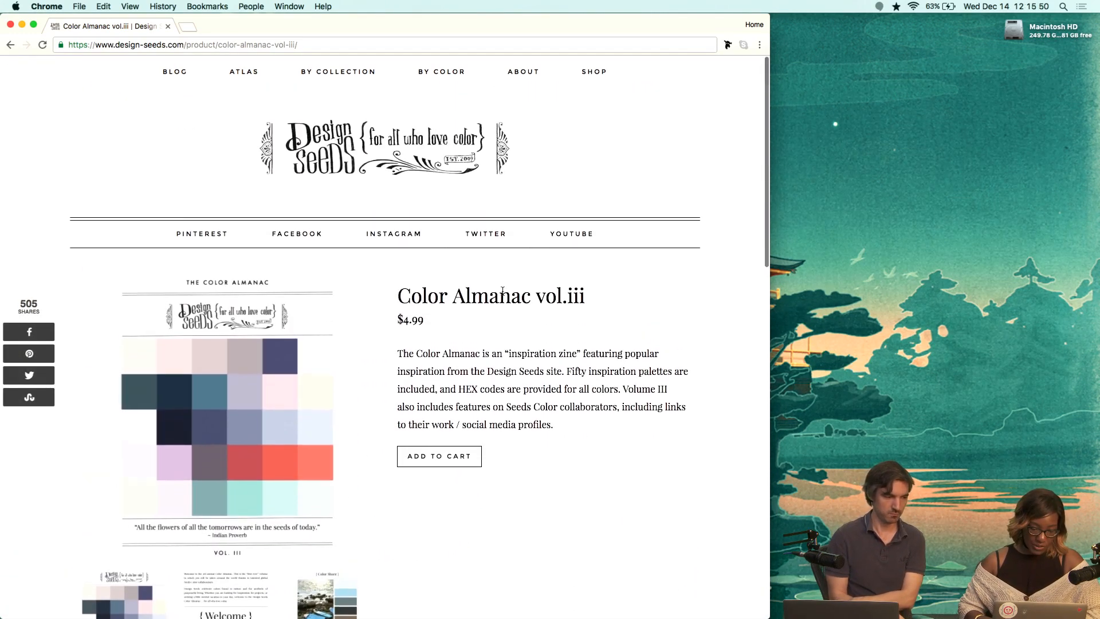
{"action": "left_click", "coordinate": [438, 71]}
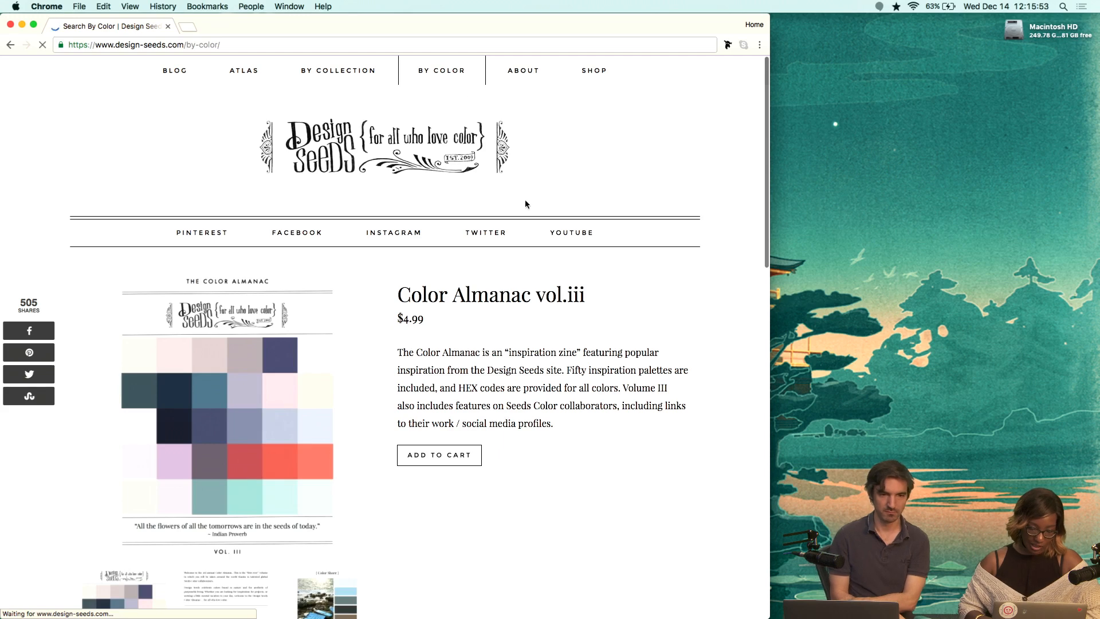
{"action": "scroll", "coordinate": [644, 419], "scroll_direction": "down", "scroll_amount": 3}
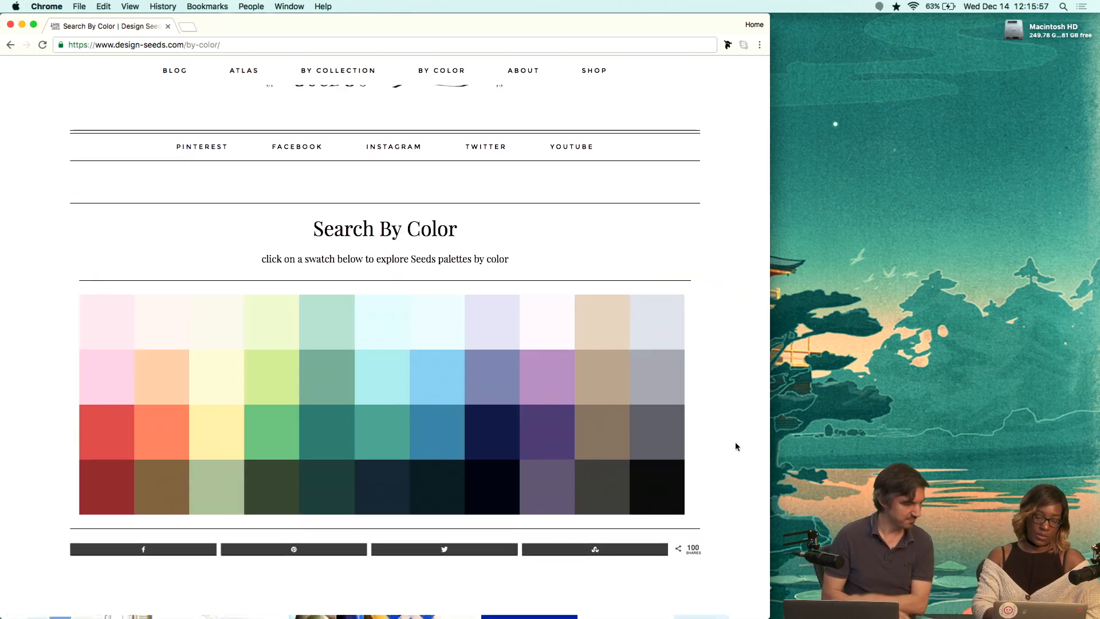
Open the palettes for the sky-blue swatch and browse through them to the second page of results.
{"action": "key", "text": "super+Tab"}
{"action": "key", "text": "super+Tab"}
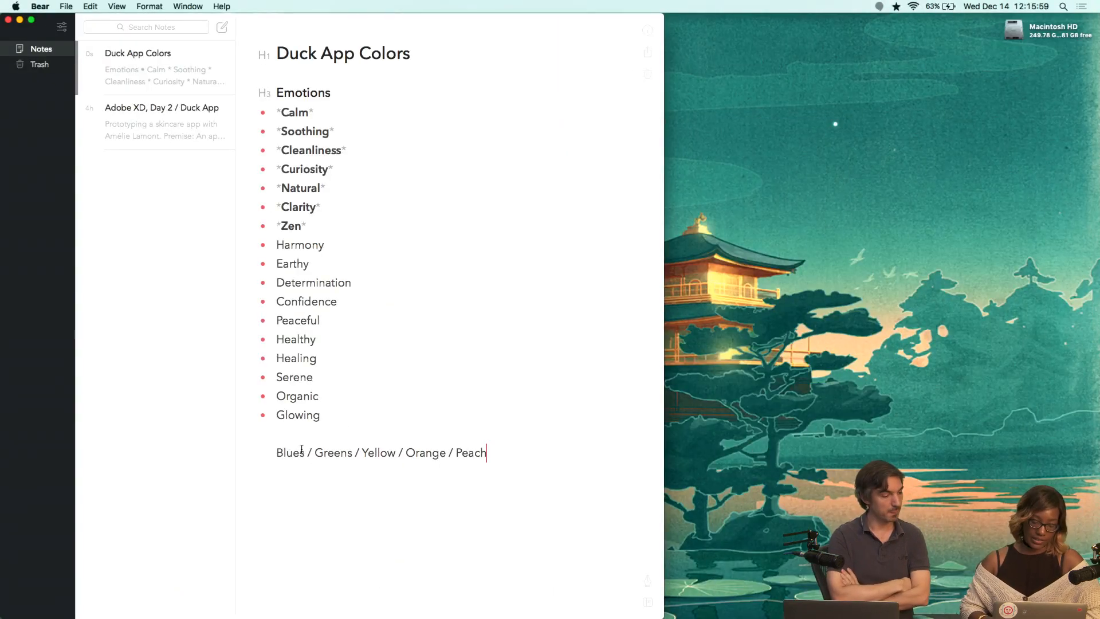
{"action": "key", "text": "super+Tab"}
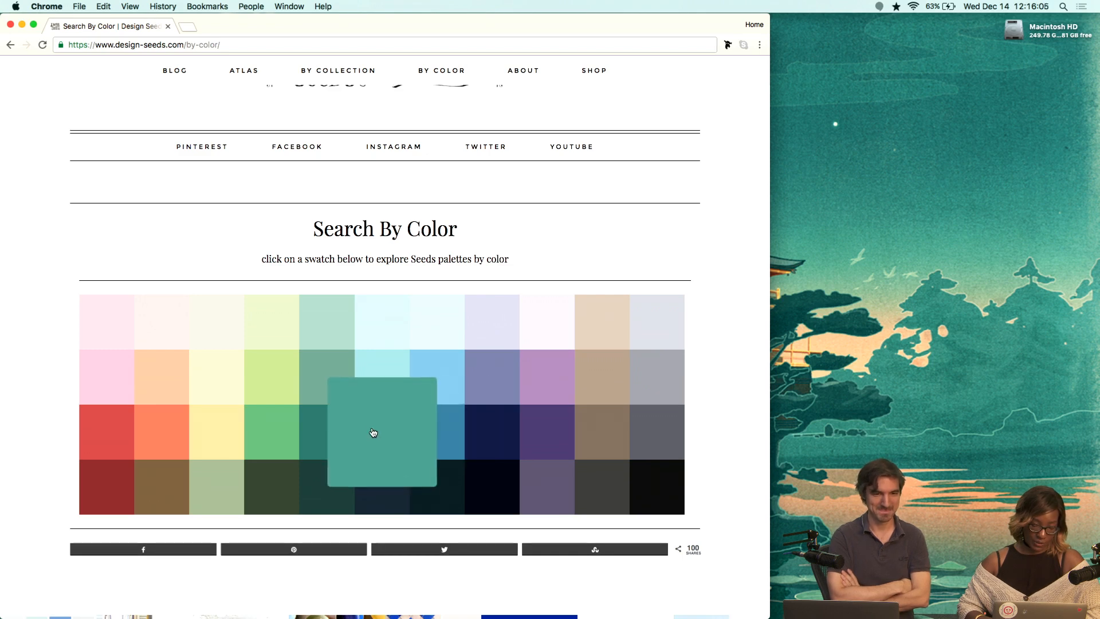
{"action": "left_click", "coordinate": [369, 385]}
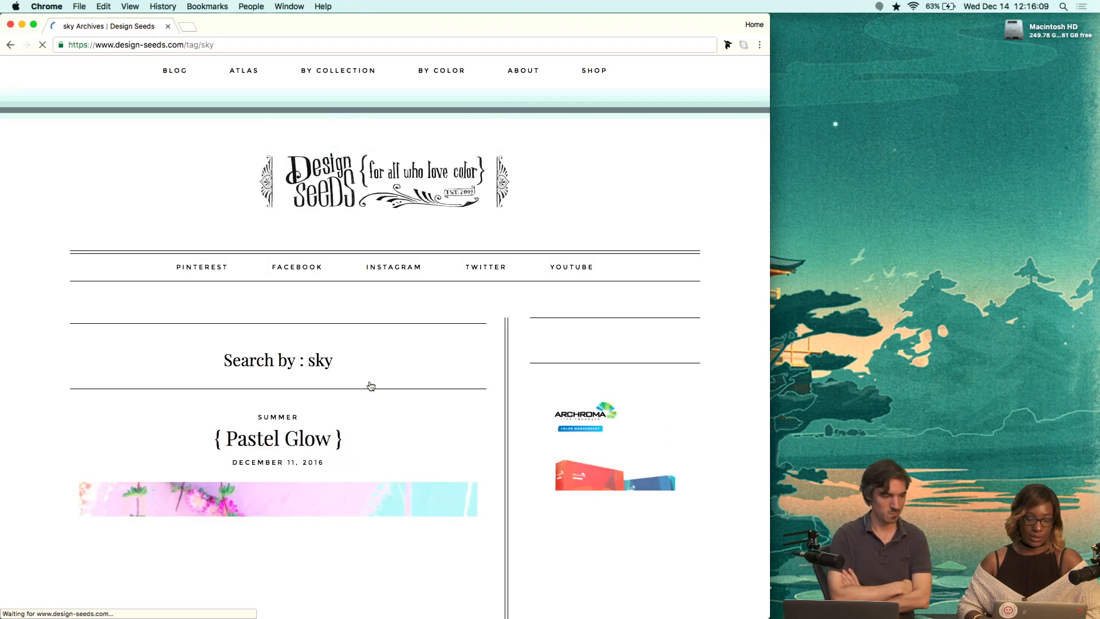
{"action": "scroll", "coordinate": [482, 411], "scroll_direction": "down", "scroll_amount": 3}
{"action": "scroll", "coordinate": [501, 433], "scroll_direction": "down", "scroll_amount": 15}
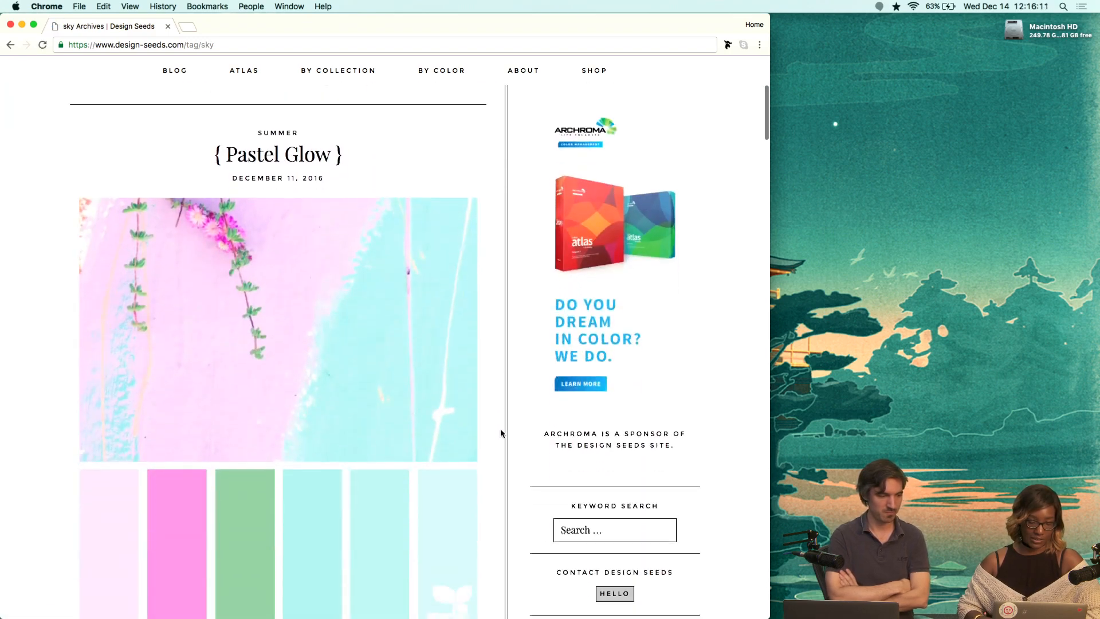
{"action": "scroll", "coordinate": [501, 433], "scroll_direction": "down", "scroll_amount": 12}
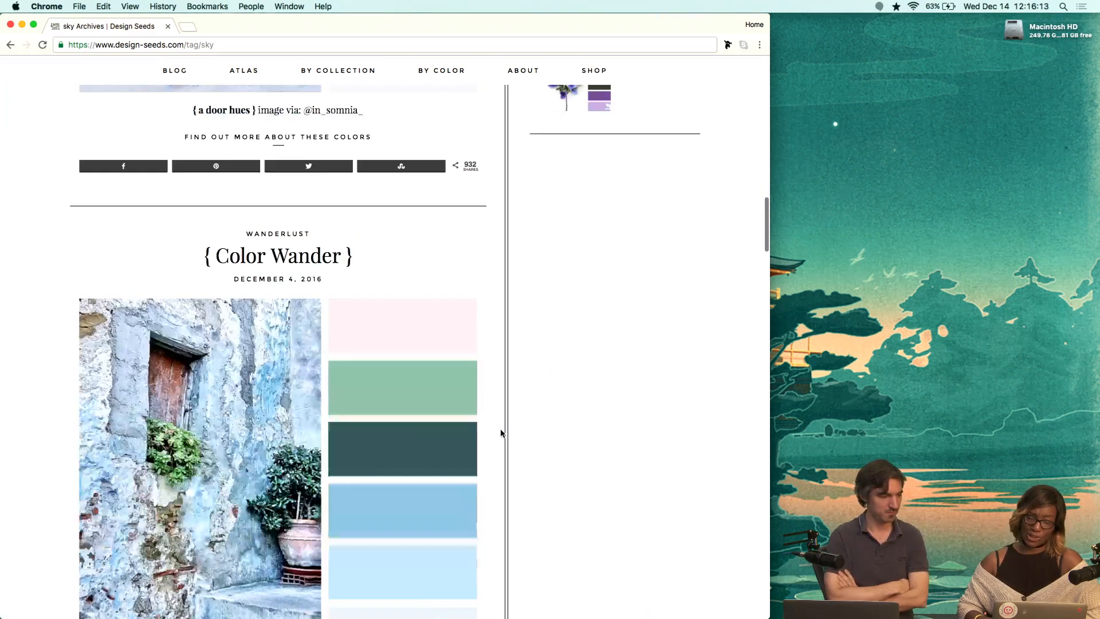
{"action": "scroll", "coordinate": [501, 433], "scroll_direction": "down", "scroll_amount": 12}
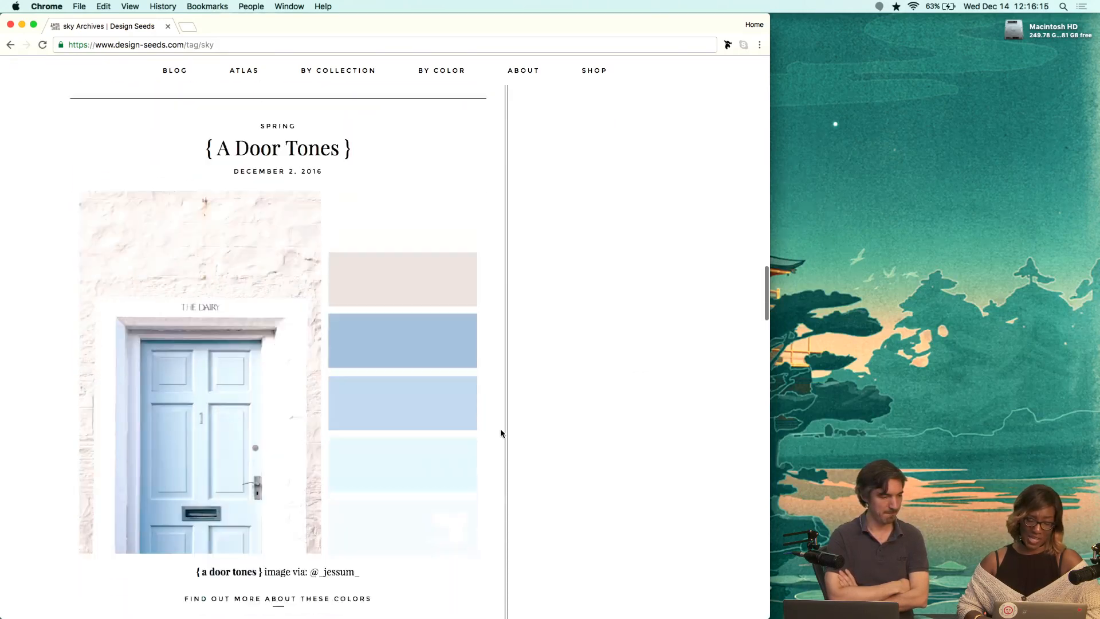
{"action": "scroll", "coordinate": [500, 433], "scroll_direction": "down", "scroll_amount": 10}
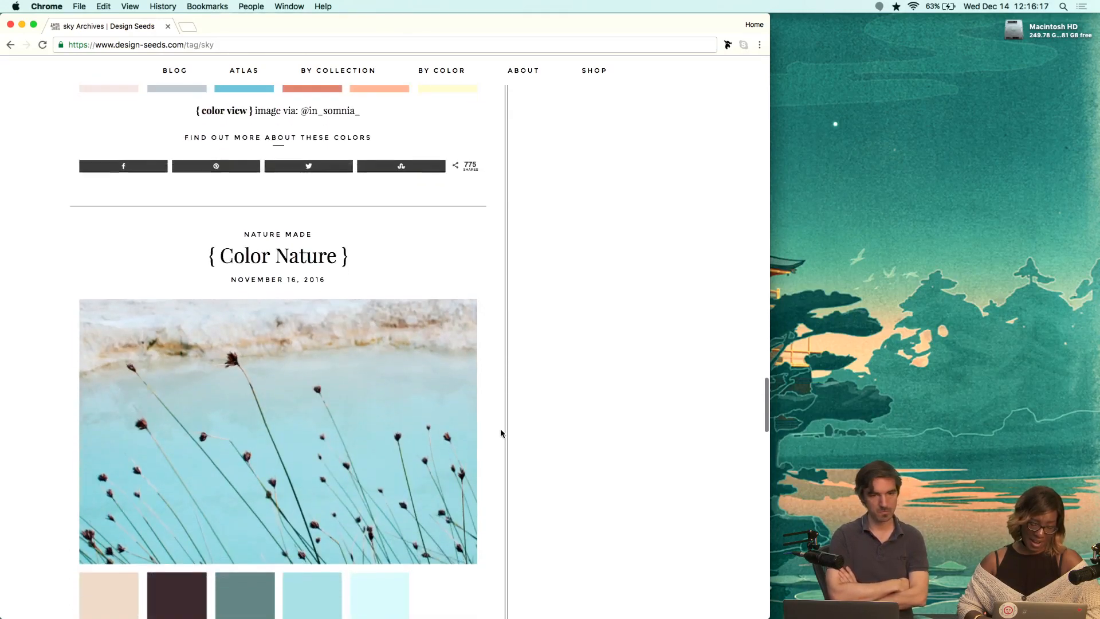
{"action": "scroll", "coordinate": [500, 432], "scroll_direction": "down", "scroll_amount": 12}
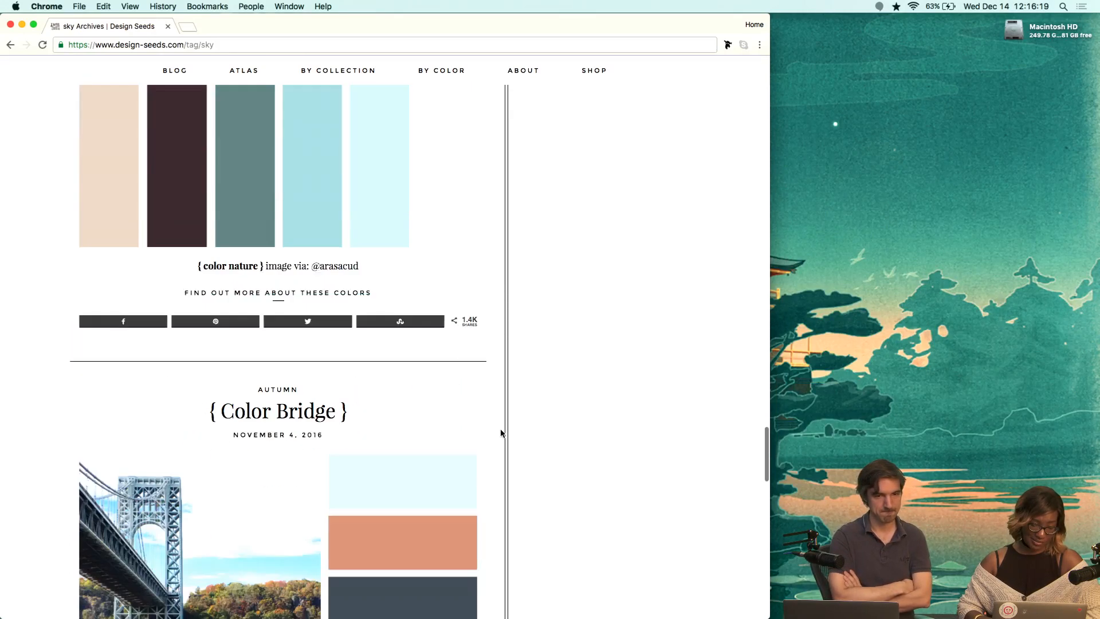
{"action": "scroll", "coordinate": [501, 432], "scroll_direction": "down", "scroll_amount": 12}
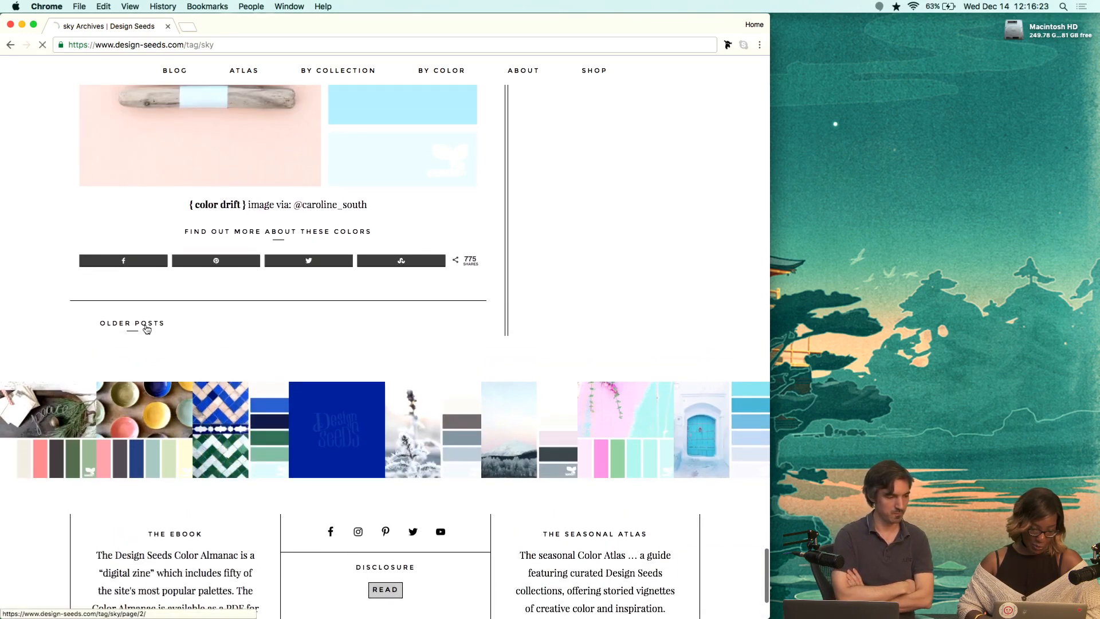
{"action": "scroll", "coordinate": [408, 380], "scroll_direction": "down", "scroll_amount": 6}
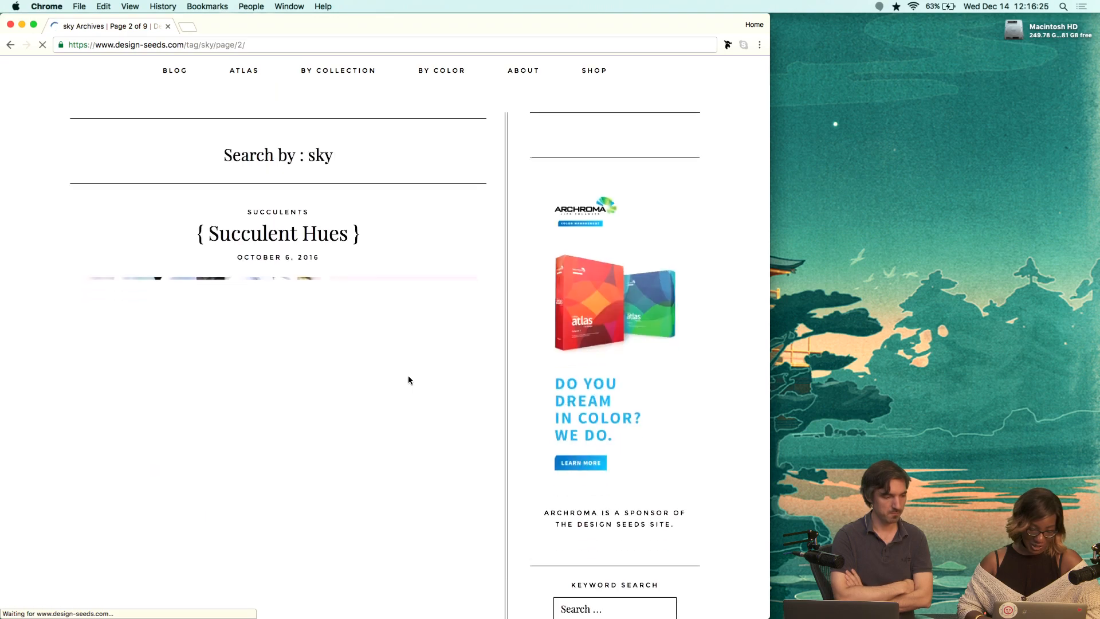
Scroll through the second page of sky palettes to compare their color combinations.
{"action": "scroll", "coordinate": [410, 381], "scroll_direction": "down", "scroll_amount": 12}
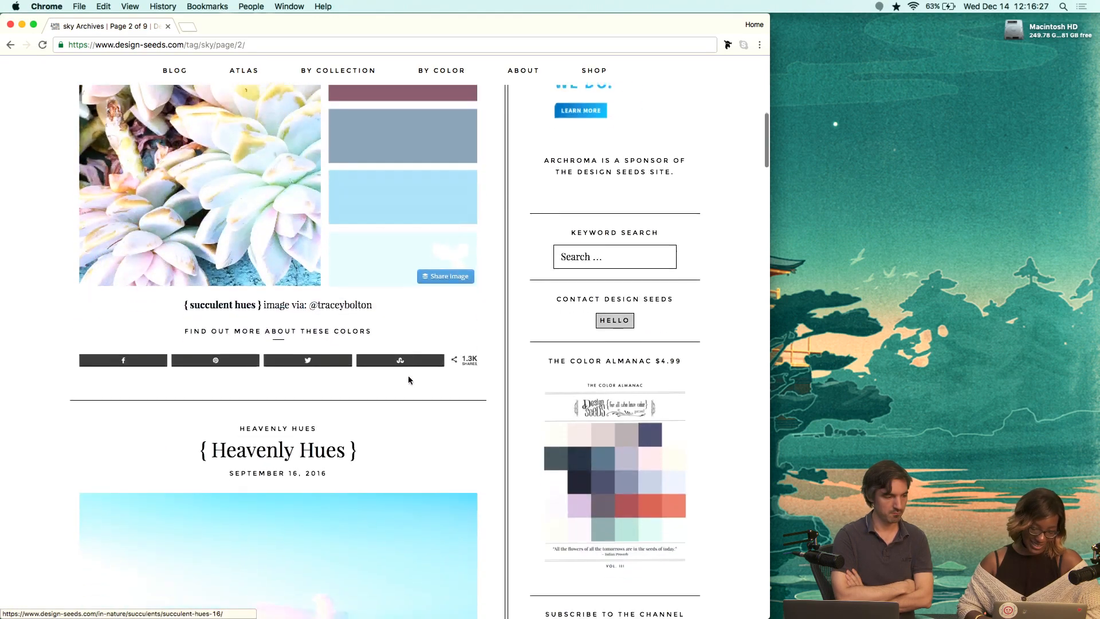
{"action": "scroll", "coordinate": [409, 381], "scroll_direction": "down", "scroll_amount": 10}
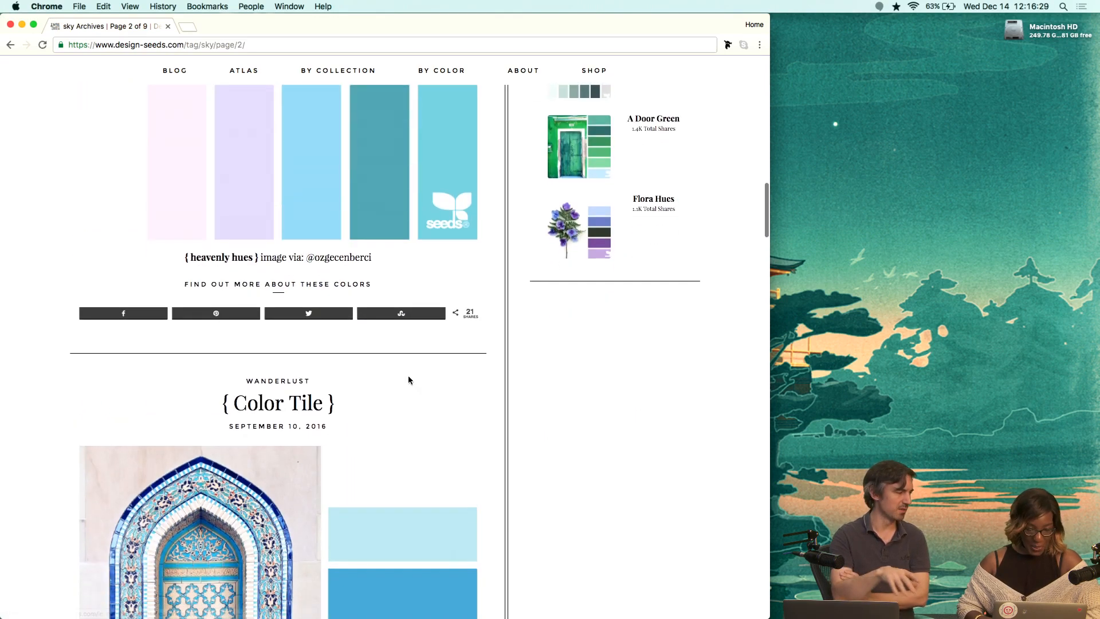
{"action": "scroll", "coordinate": [409, 376], "scroll_direction": "down", "scroll_amount": 1}
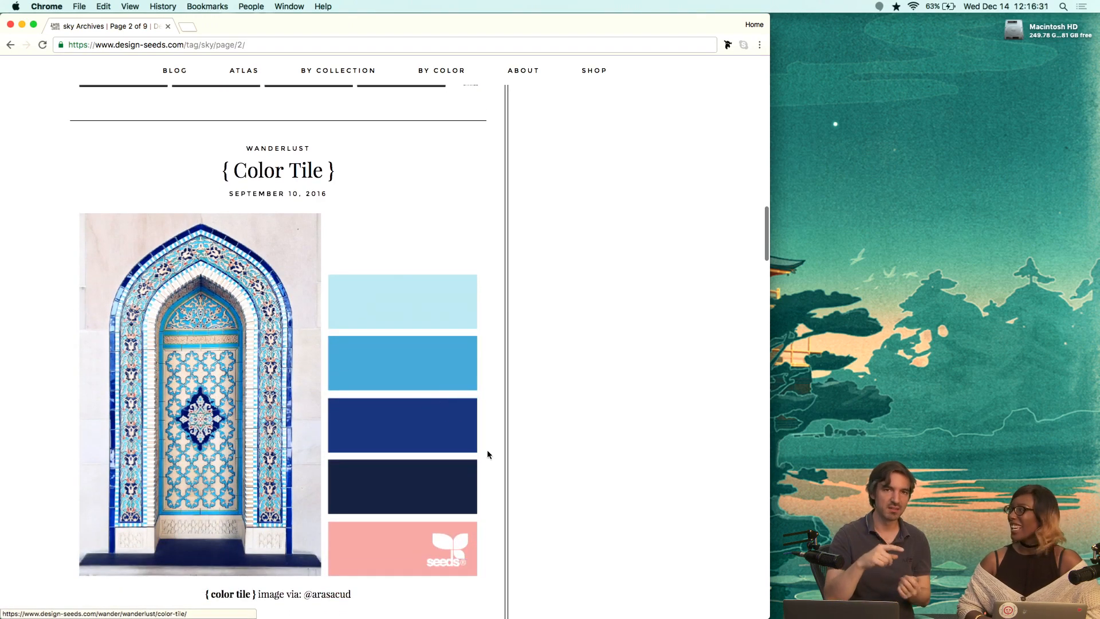
{"action": "scroll", "coordinate": [487, 454], "scroll_direction": "down", "scroll_amount": 6}
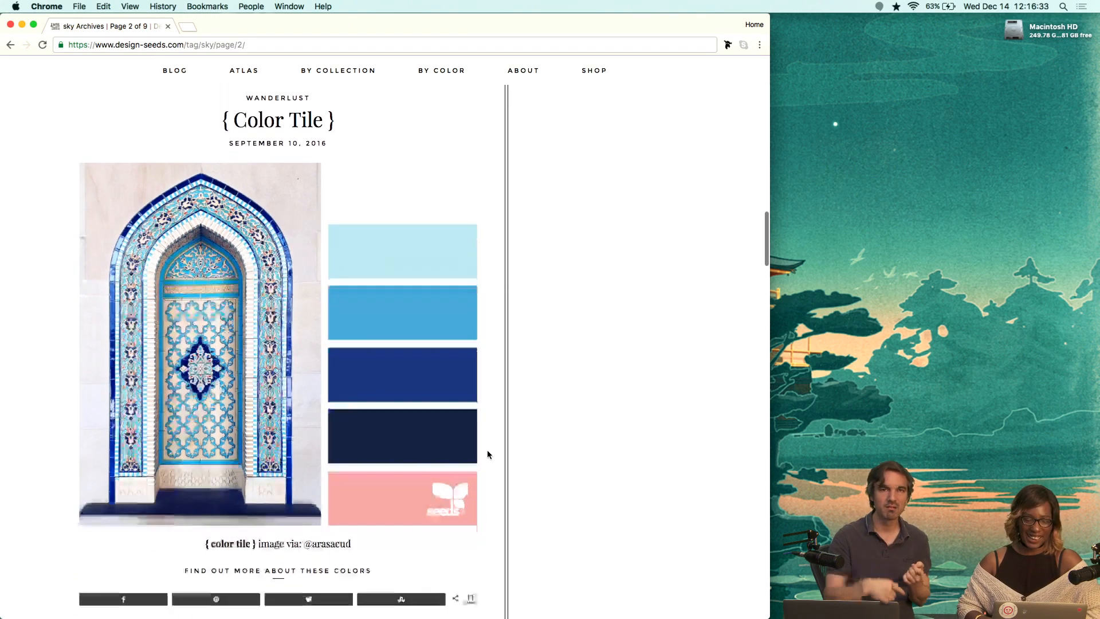
{"action": "scroll", "coordinate": [487, 454], "scroll_direction": "down", "scroll_amount": 20}
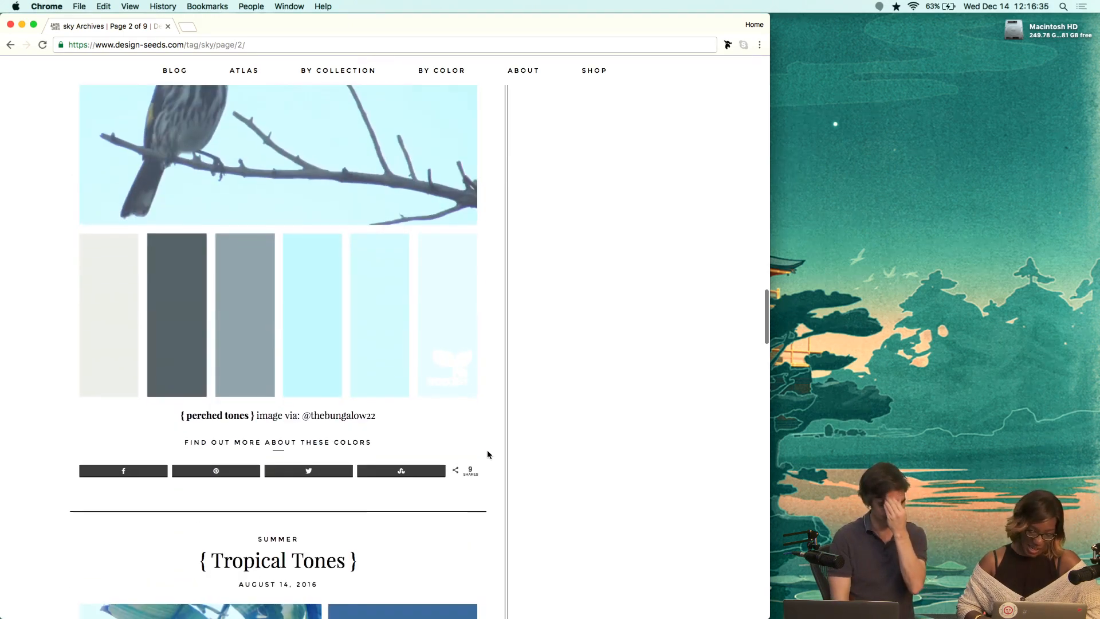
{"action": "scroll", "coordinate": [487, 454], "scroll_direction": "down", "scroll_amount": 5}
{"action": "scroll", "coordinate": [487, 454], "scroll_direction": "up", "scroll_amount": 5}
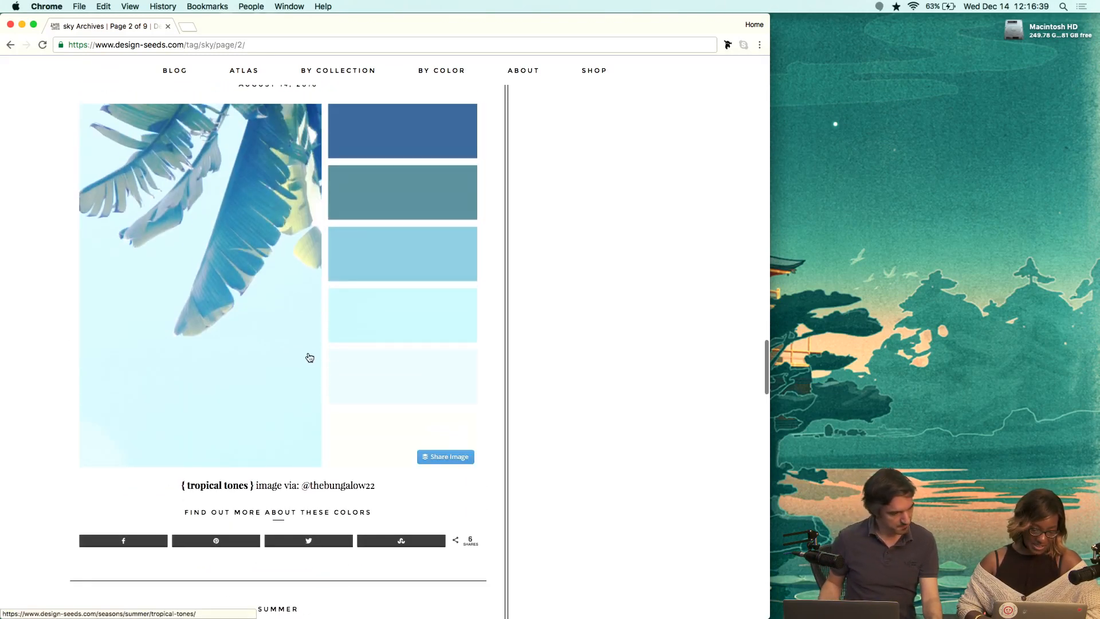
{"action": "scroll", "coordinate": [426, 412], "scroll_direction": "down", "scroll_amount": 20}
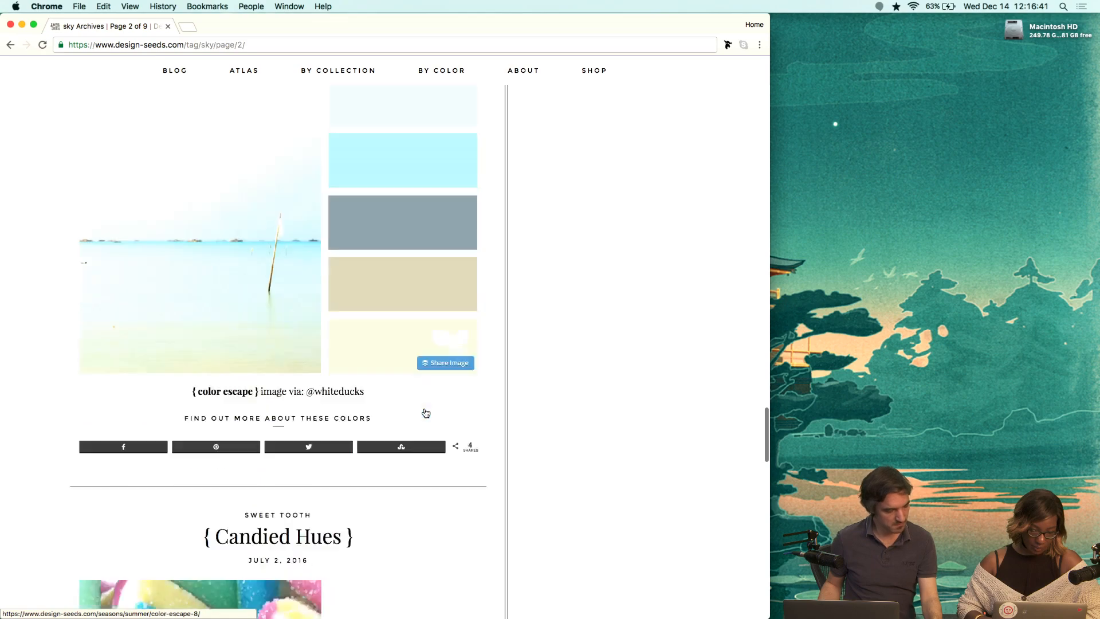
{"action": "scroll", "coordinate": [425, 412], "scroll_direction": "down", "scroll_amount": 15}
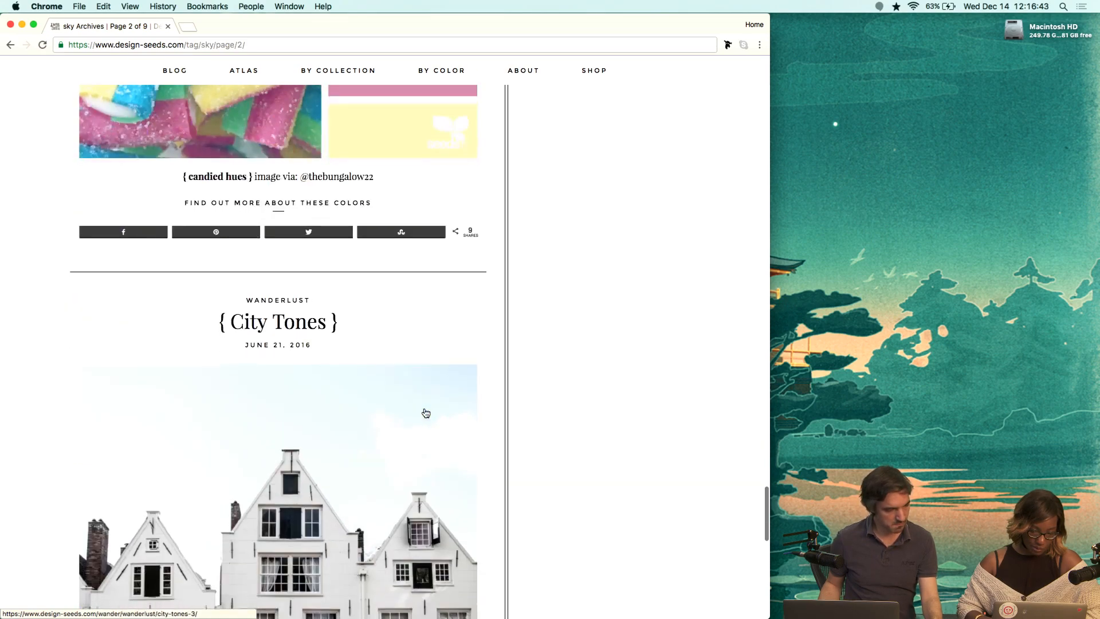
{"action": "scroll", "coordinate": [425, 413], "scroll_direction": "down", "scroll_amount": 5}
{"action": "scroll", "coordinate": [426, 413], "scroll_direction": "up", "scroll_amount": 10}
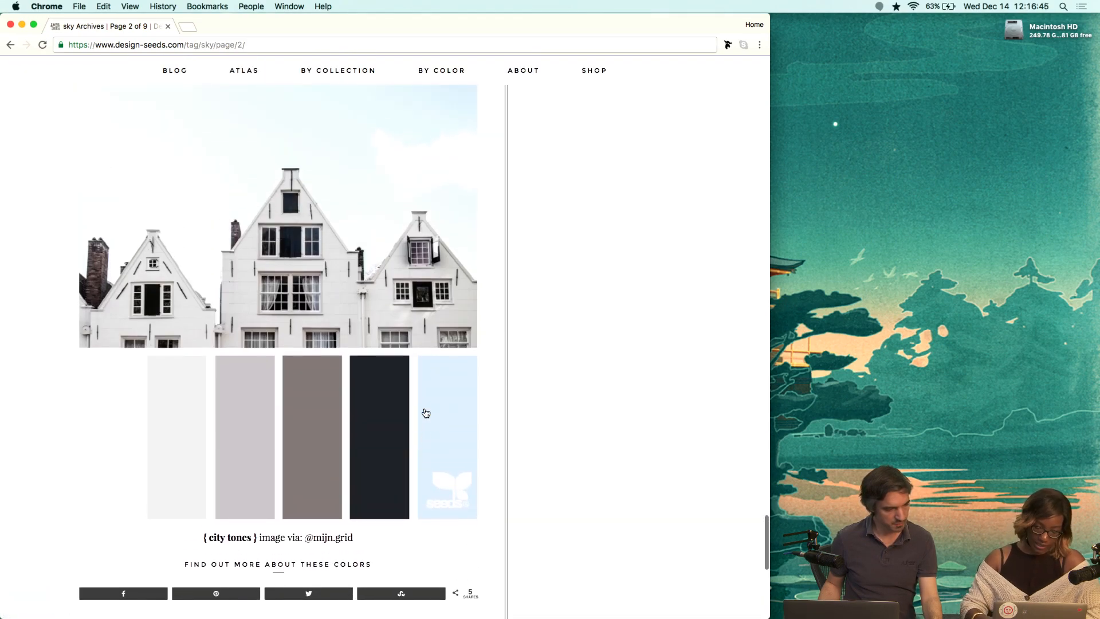
Return to the first results page and open the Color Nature palette post to view its color codes.
{"action": "key", "text": "super+bracketleft"}
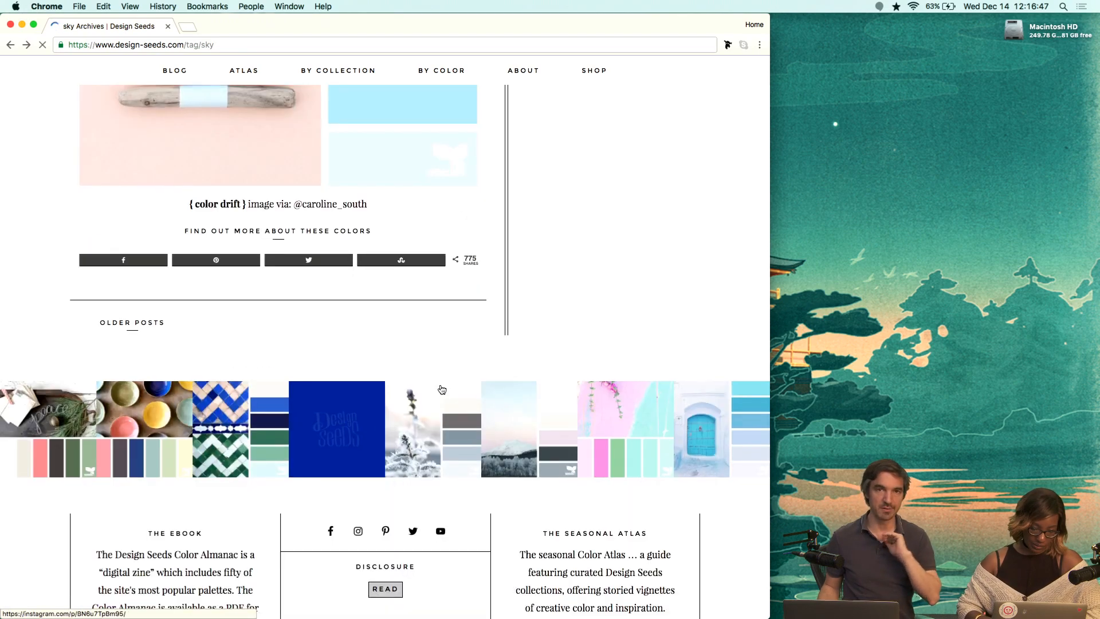
{"action": "scroll", "coordinate": [441, 388], "scroll_direction": "up", "scroll_amount": 20}
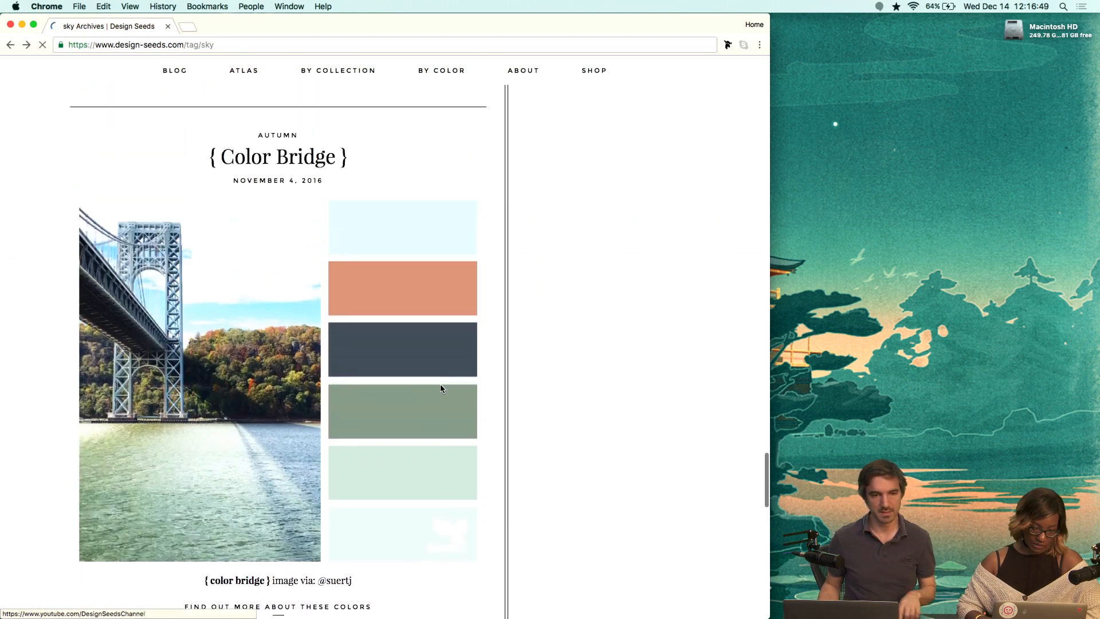
{"action": "scroll", "coordinate": [441, 388], "scroll_direction": "up", "scroll_amount": 4}
{"action": "scroll", "coordinate": [332, 337], "scroll_direction": "down", "scroll_amount": 2}
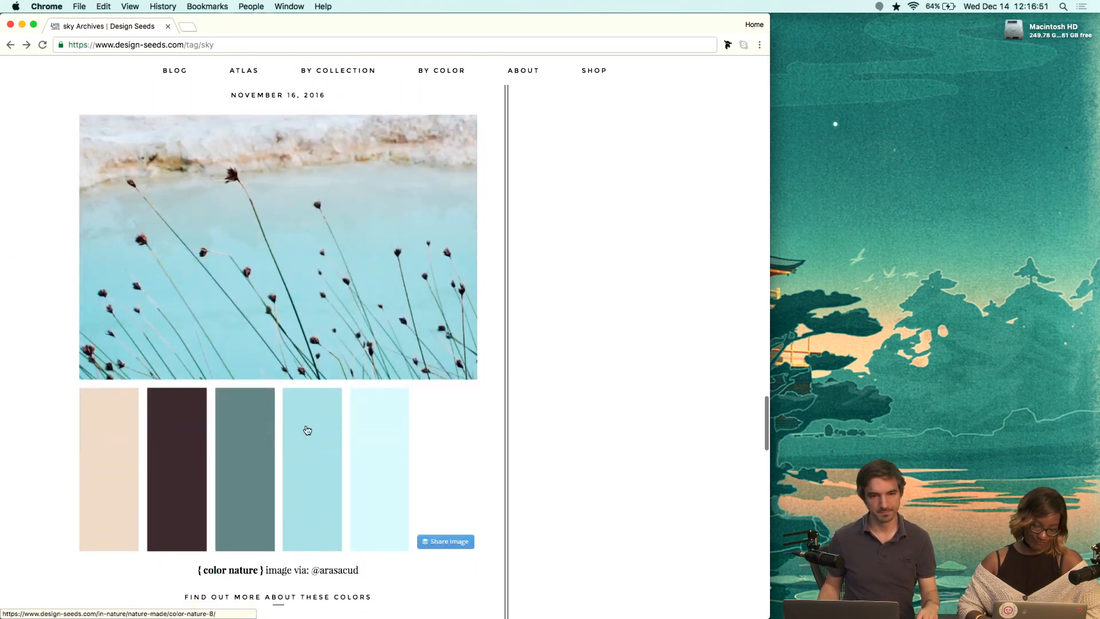
{"action": "right_click", "coordinate": [306, 281]}
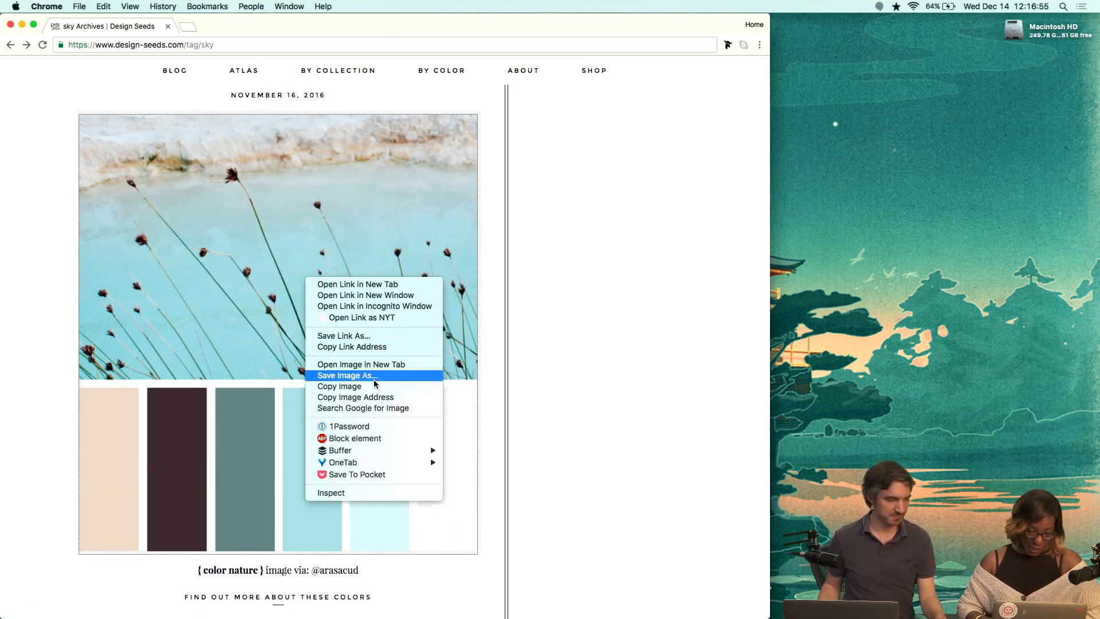
{"action": "left_click", "coordinate": [449, 248]}
{"action": "left_click", "coordinate": [437, 381]}
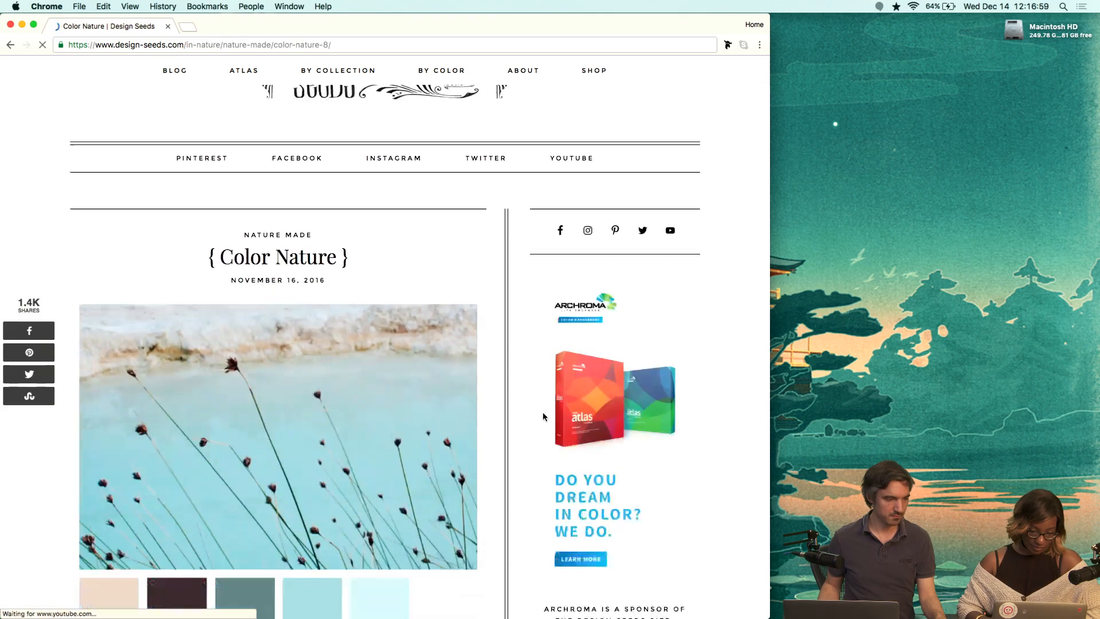
{"action": "scroll", "coordinate": [544, 413], "scroll_direction": "down", "scroll_amount": 10}
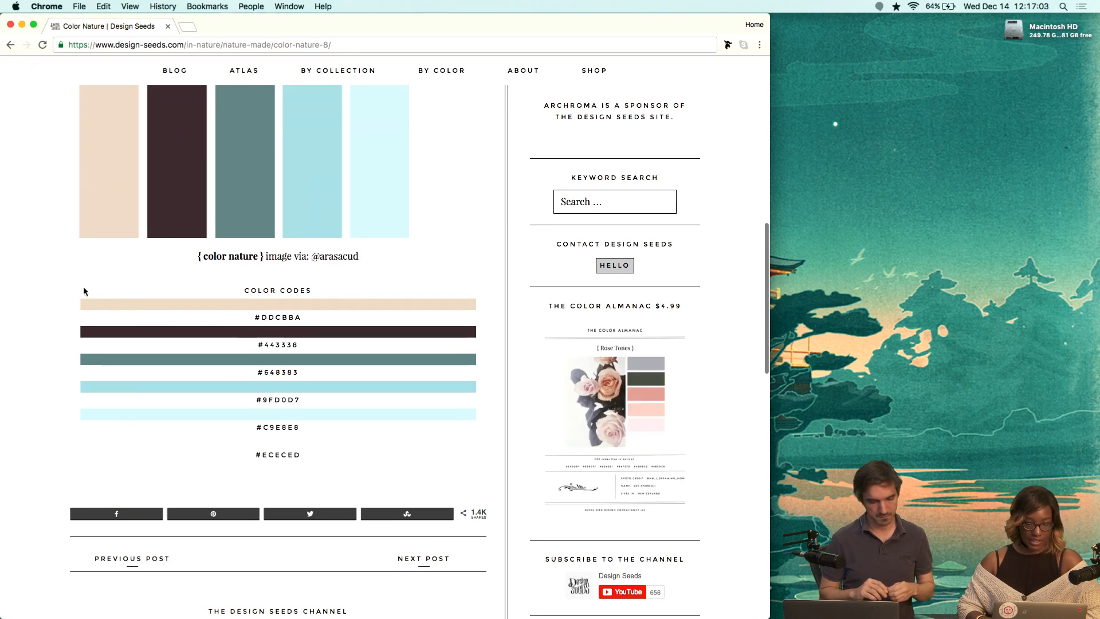
Launch Photoshop and create a new 2700 × 3900 px document at 72 ppi.
{"action": "scroll", "coordinate": [452, 448], "scroll_direction": "up", "scroll_amount": 3}
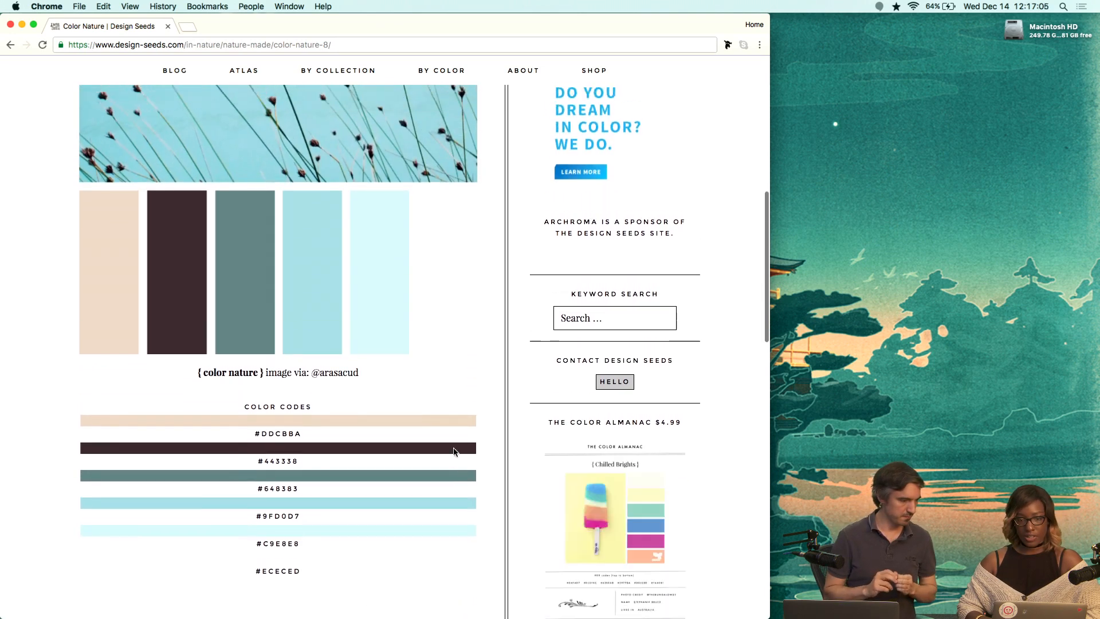
{"action": "scroll", "coordinate": [453, 448], "scroll_direction": "down", "scroll_amount": 1}
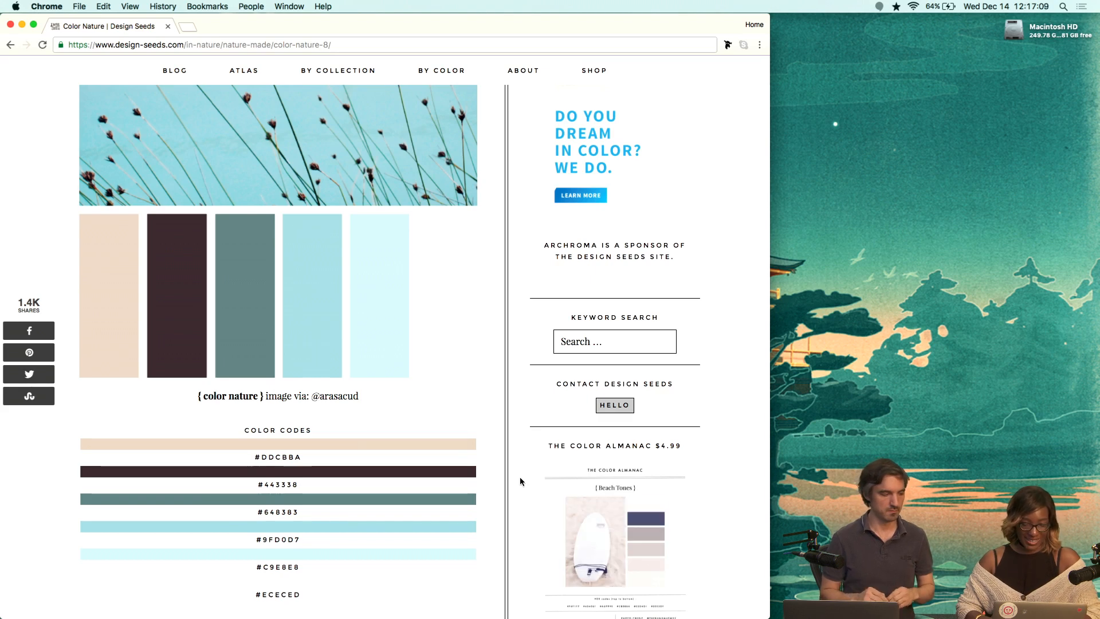
{"action": "key", "text": "super+space"}
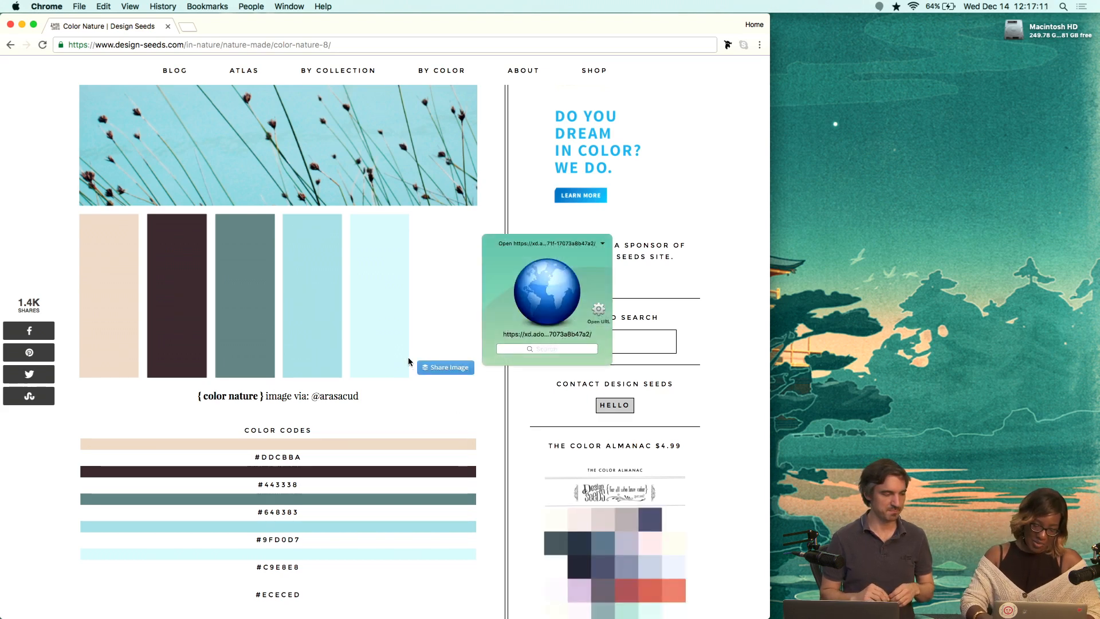
{"action": "type", "text": "ps"}
{"action": "key", "text": "Return"}
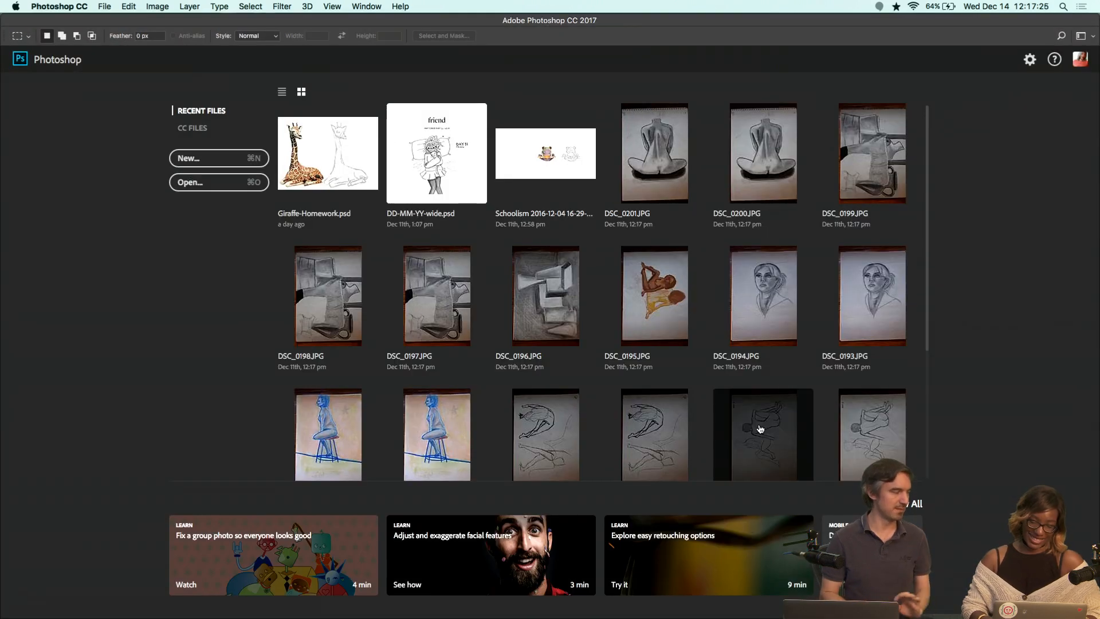
{"action": "left_click", "coordinate": [217, 158]}
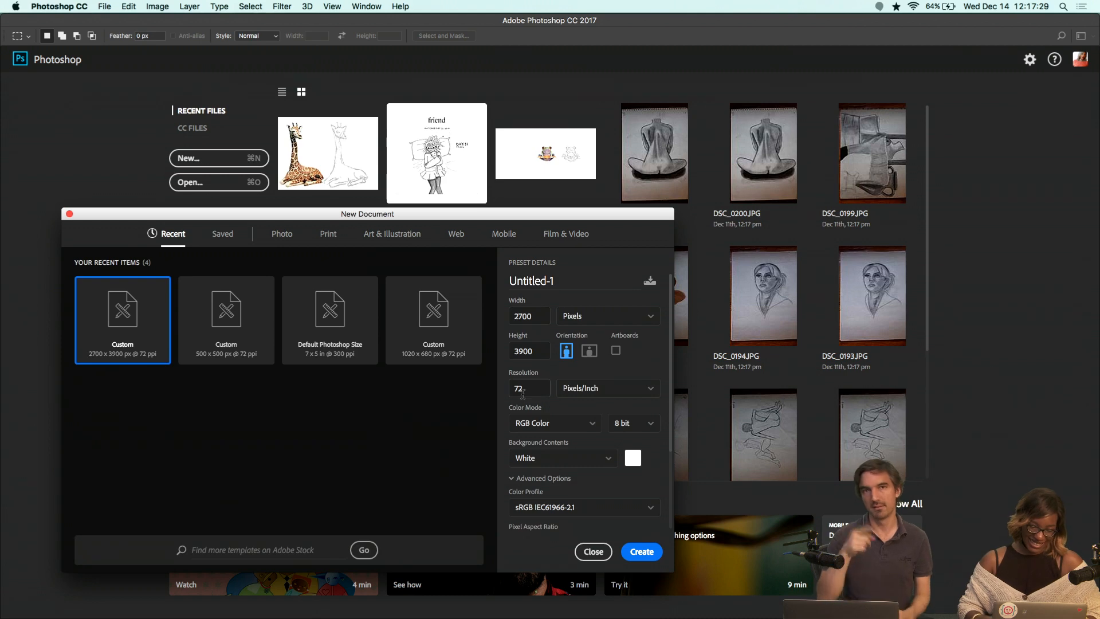
{"action": "key", "text": "Return"}
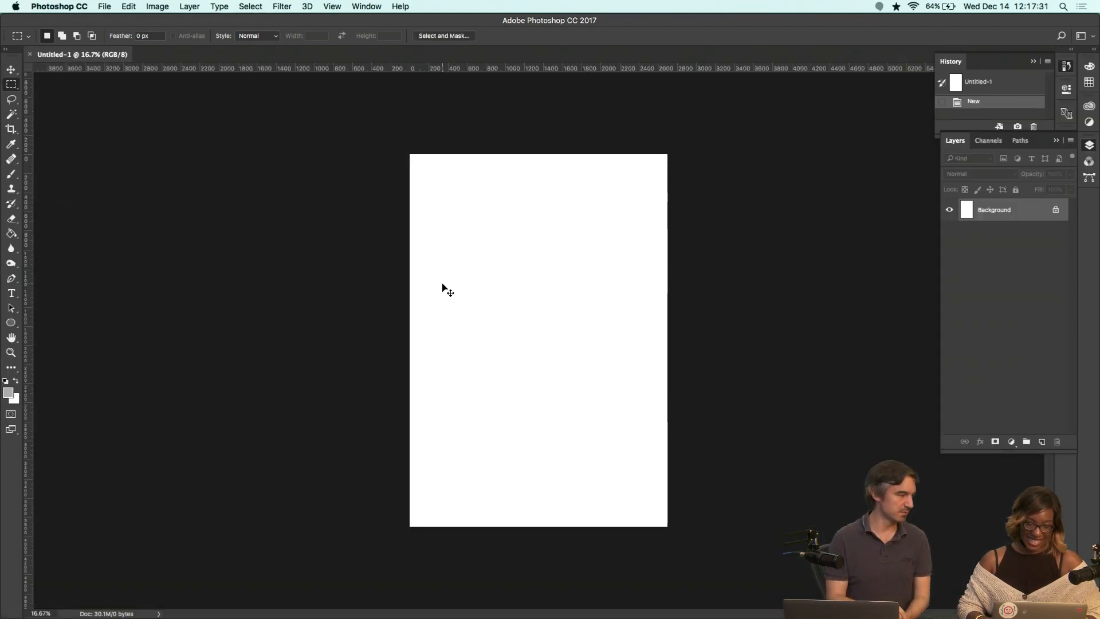
Capture a screenshot of the Color Nature image and swatches and drag it into the new Photoshop document.
{"action": "key", "text": "super+Tab"}
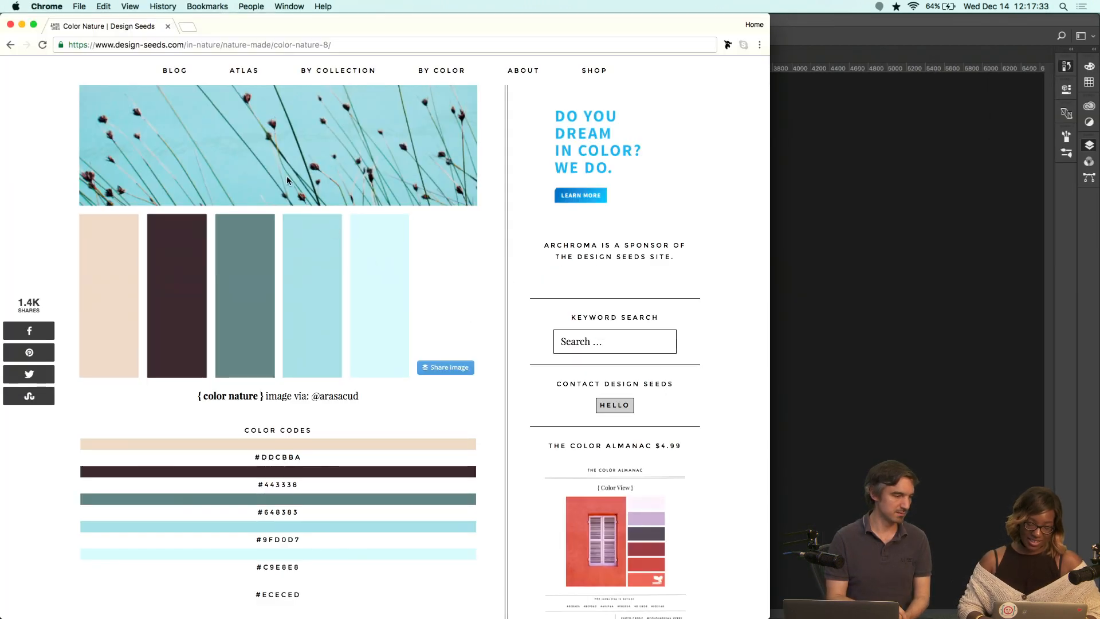
{"action": "scroll", "coordinate": [287, 177], "scroll_direction": "up", "scroll_amount": 3}
{"action": "scroll", "coordinate": [287, 178], "scroll_direction": "down", "scroll_amount": 1}
{"action": "key", "text": "super+alt+5"}
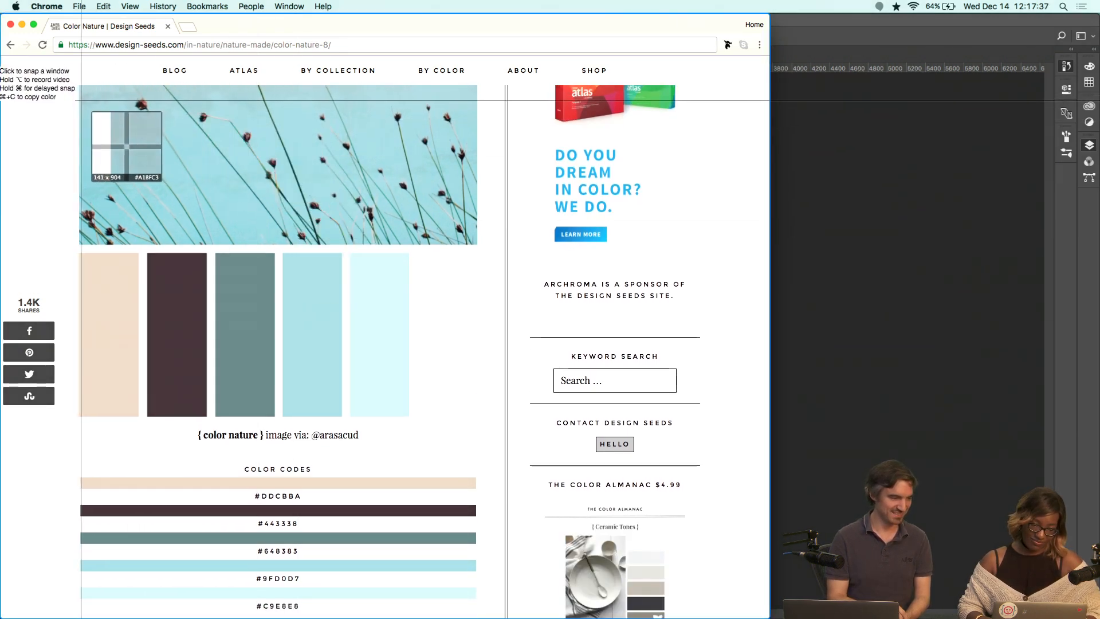
{"action": "left_click_drag", "start_coordinate": [81, 100], "coordinate": [478, 418]}
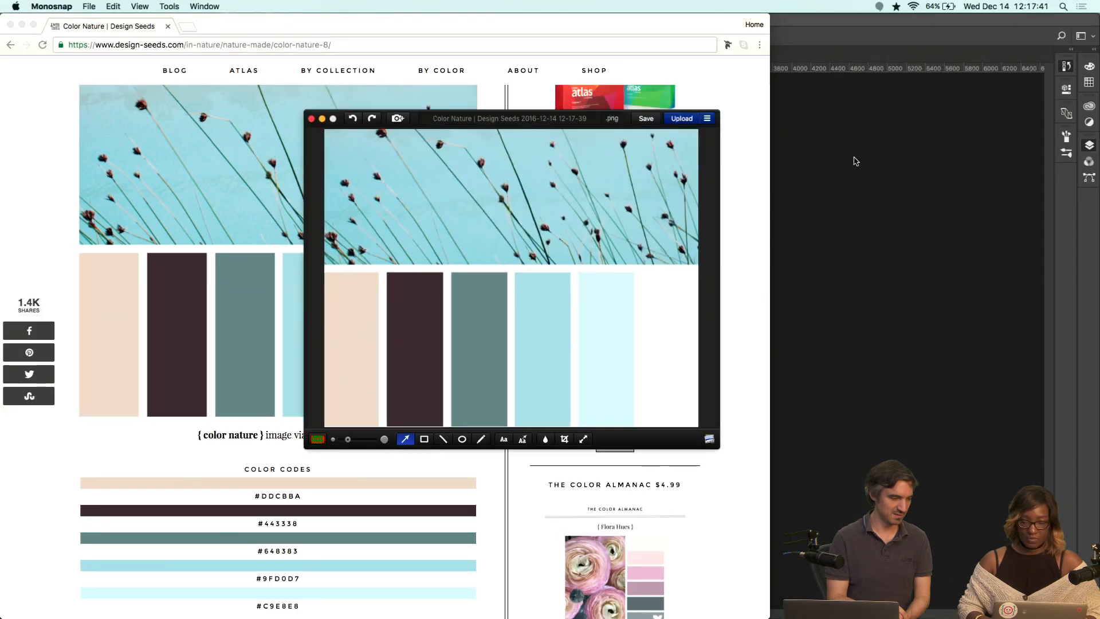
{"action": "left_click_drag", "start_coordinate": [854, 158], "coordinate": [577, 270]}
{"action": "key", "text": "super+Tab"}
{"action": "key", "text": "super+Tab"}
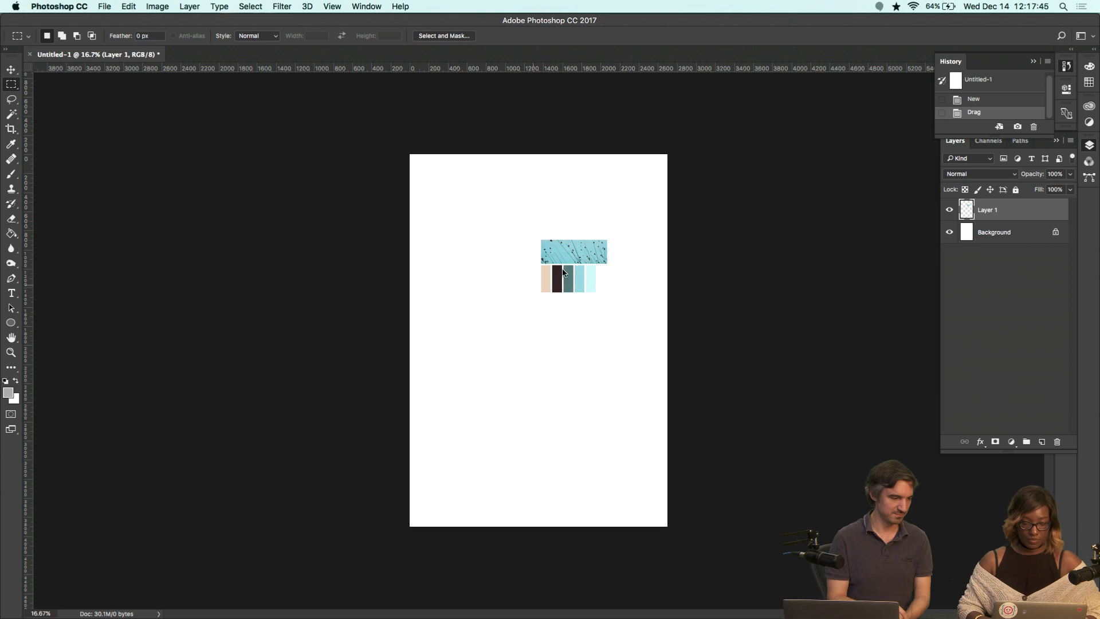
Scale the pasted palette image up to span the full width of the document.
{"action": "key", "text": "super+t"}
{"action": "left_click_drag", "start_coordinate": [537, 236], "coordinate": [420, 143]}
{"action": "left_click_drag", "start_coordinate": [606, 292], "coordinate": [662, 361]}
{"action": "left_click_drag", "start_coordinate": [543, 191], "coordinate": [530, 199]}
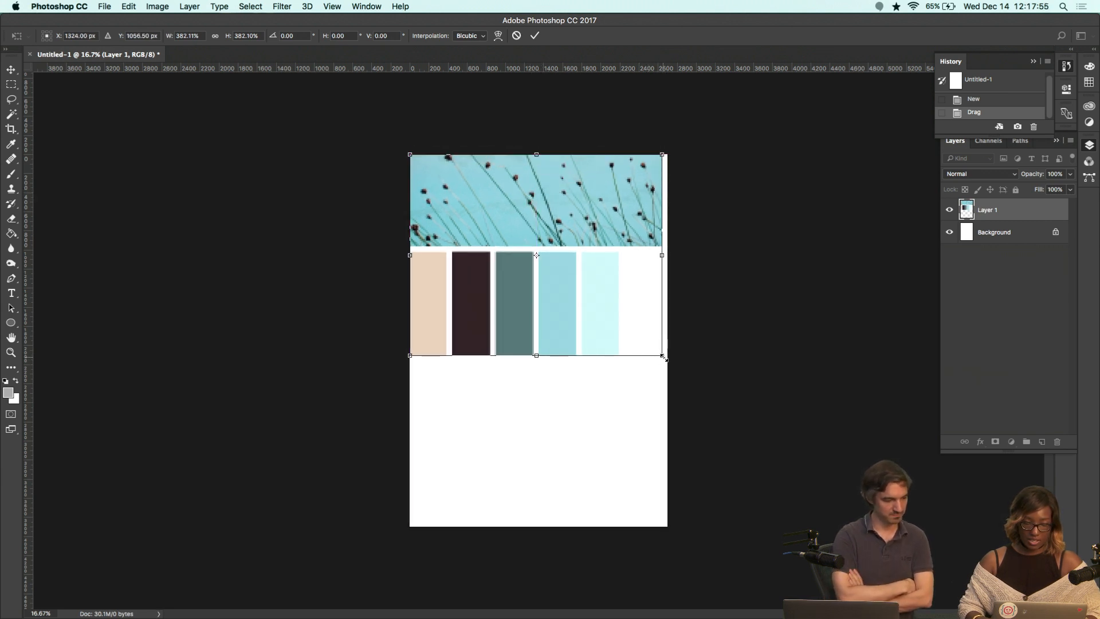
{"action": "left_click_drag", "start_coordinate": [663, 357], "coordinate": [668, 361]}
{"action": "key", "text": "Return"}
Crop the document so its bottom edge sits just below the color swatches.
{"action": "key", "text": "m"}
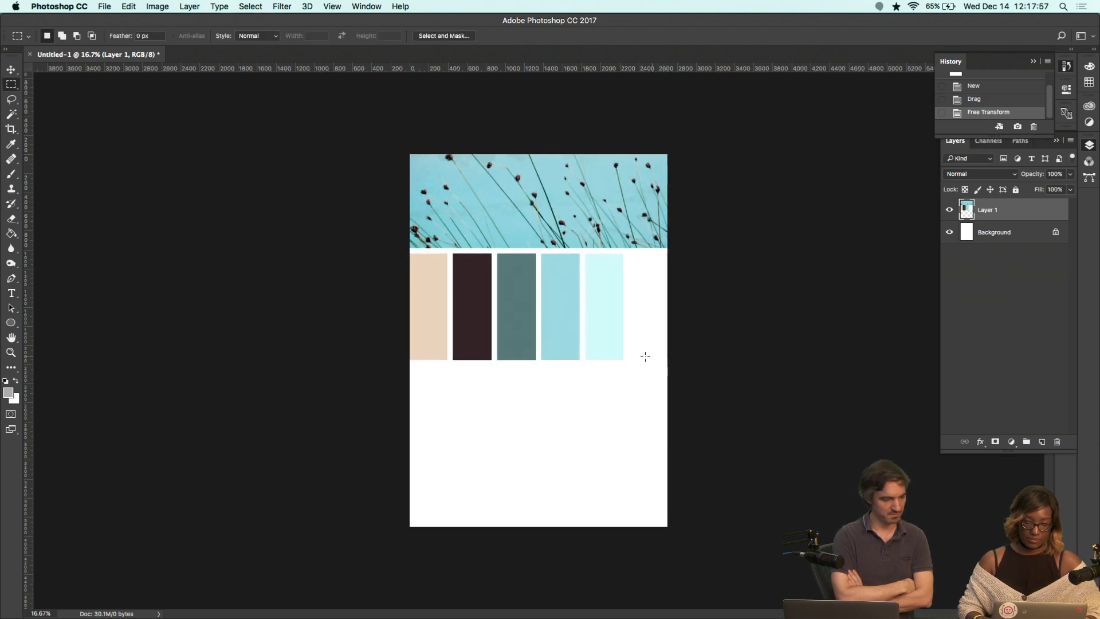
{"action": "key", "text": "c"}
{"action": "left_click_drag", "start_coordinate": [538, 522], "coordinate": [539, 442]}
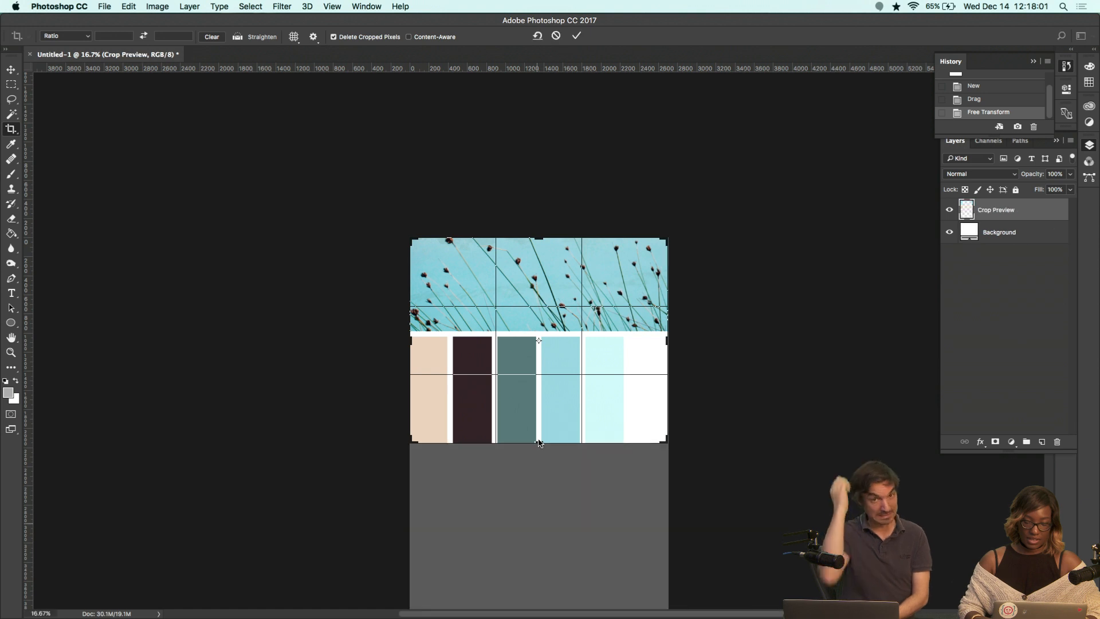
{"action": "key", "text": "Return"}
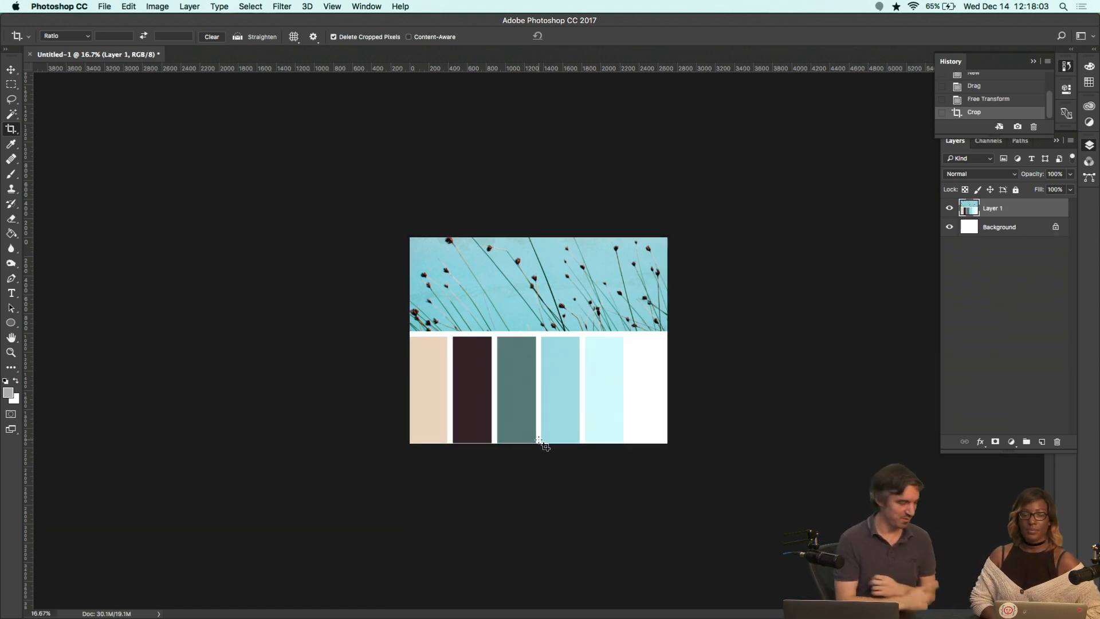
Switch to the browser and open color.adobe.com in a new tab.
{"action": "key", "text": "super+Tab"}
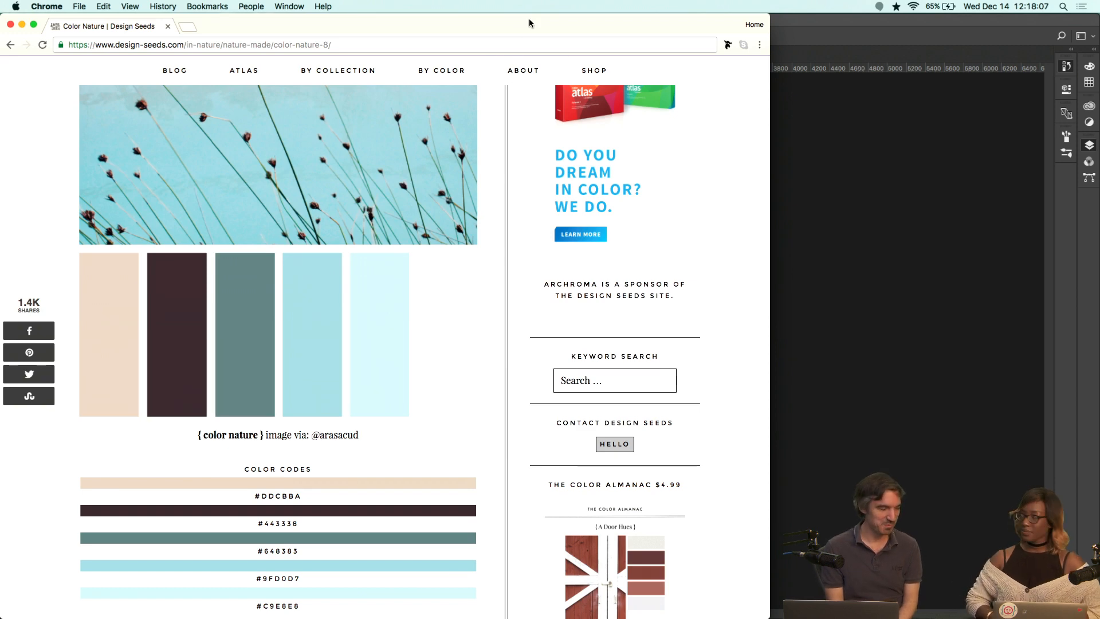
{"action": "key", "text": "super+t"}
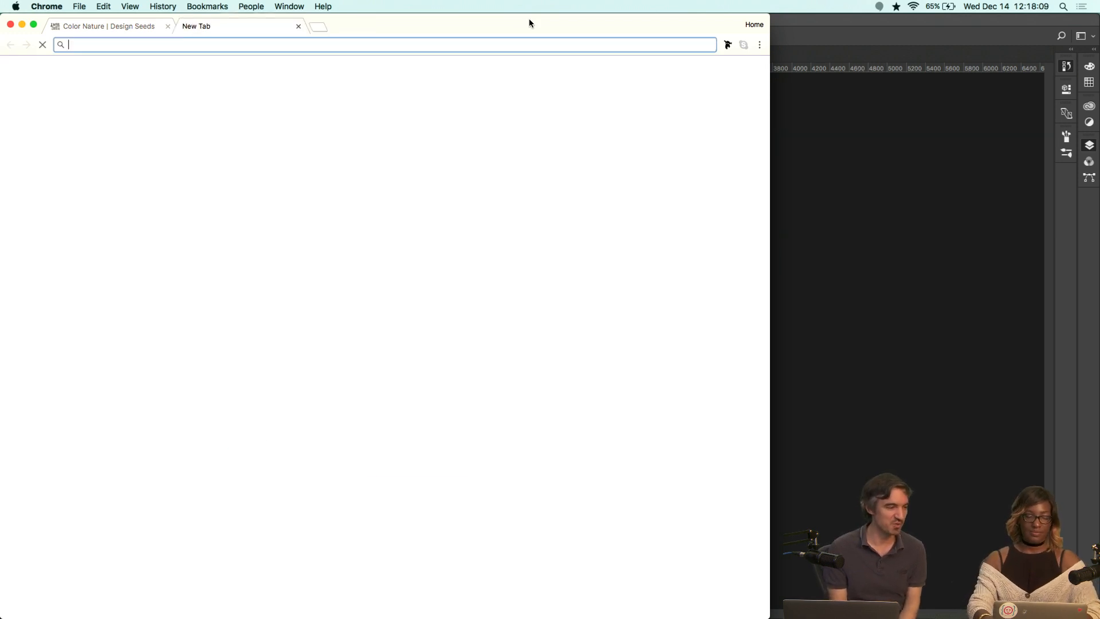
{"action": "type", "text": "ku"}
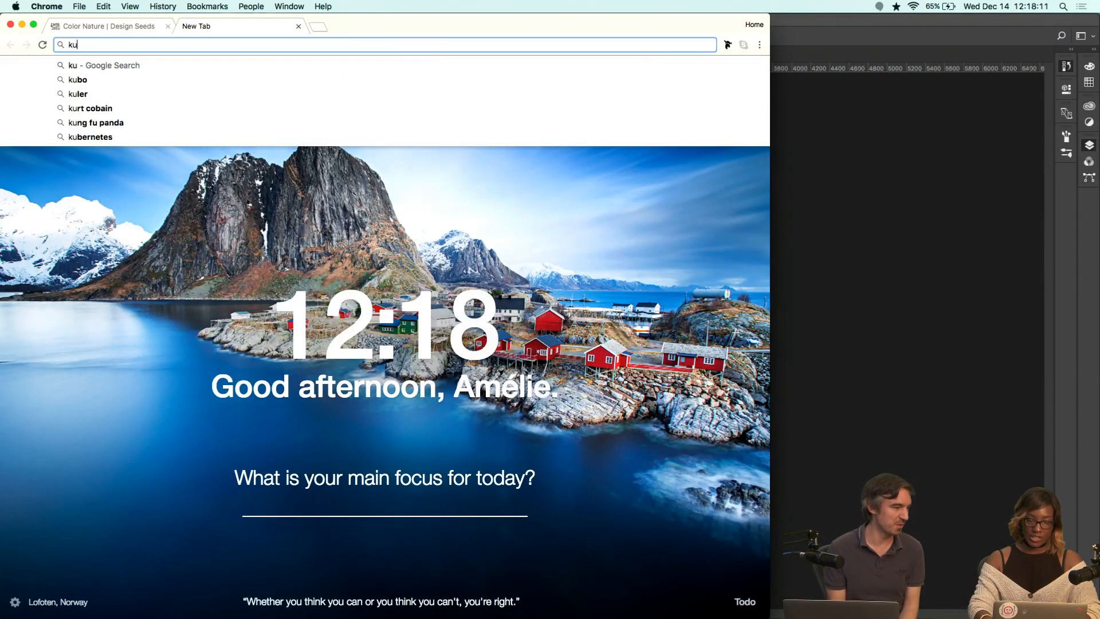
{"action": "type", "text": "ler"}
{"action": "key", "text": "super+a"}
{"action": "type", "text": "color"}
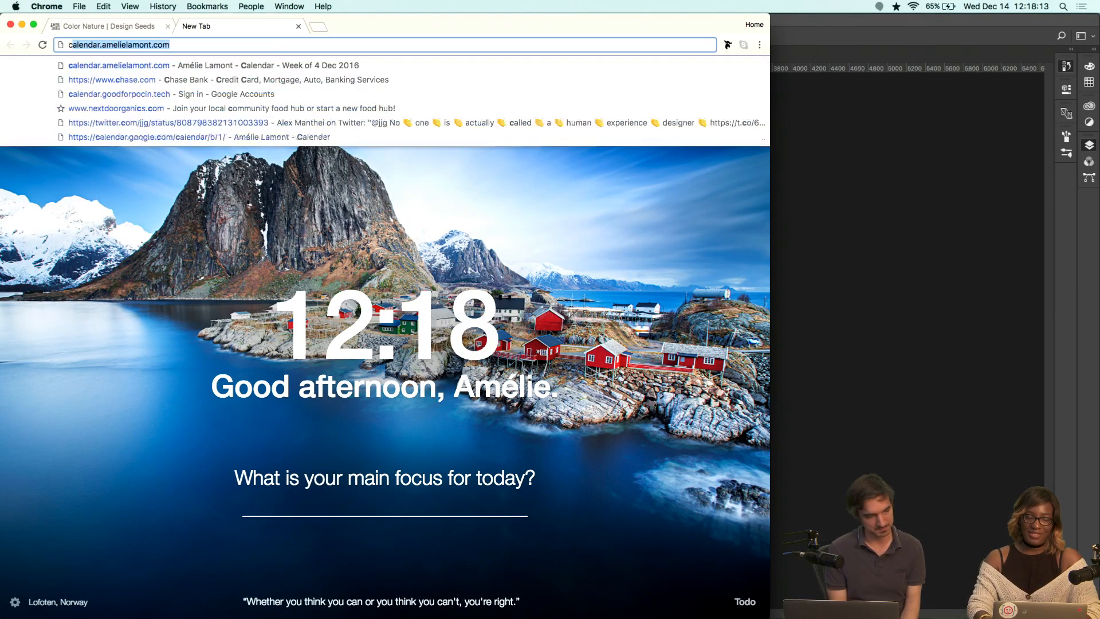
{"action": "type", "text": ".ado"}
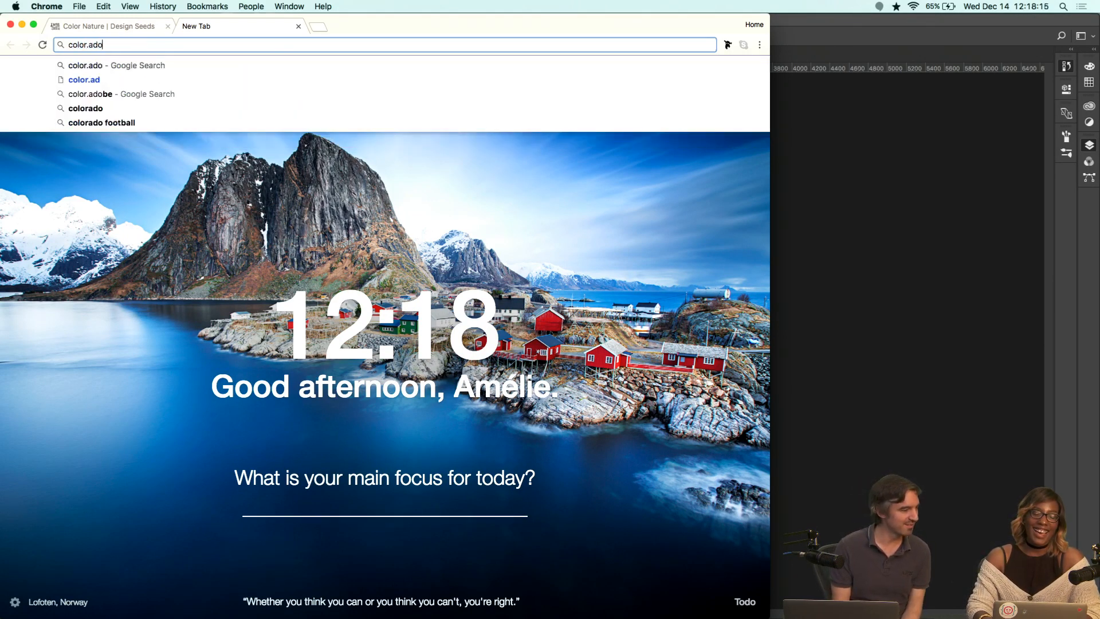
{"action": "type", "text": "be.com"}
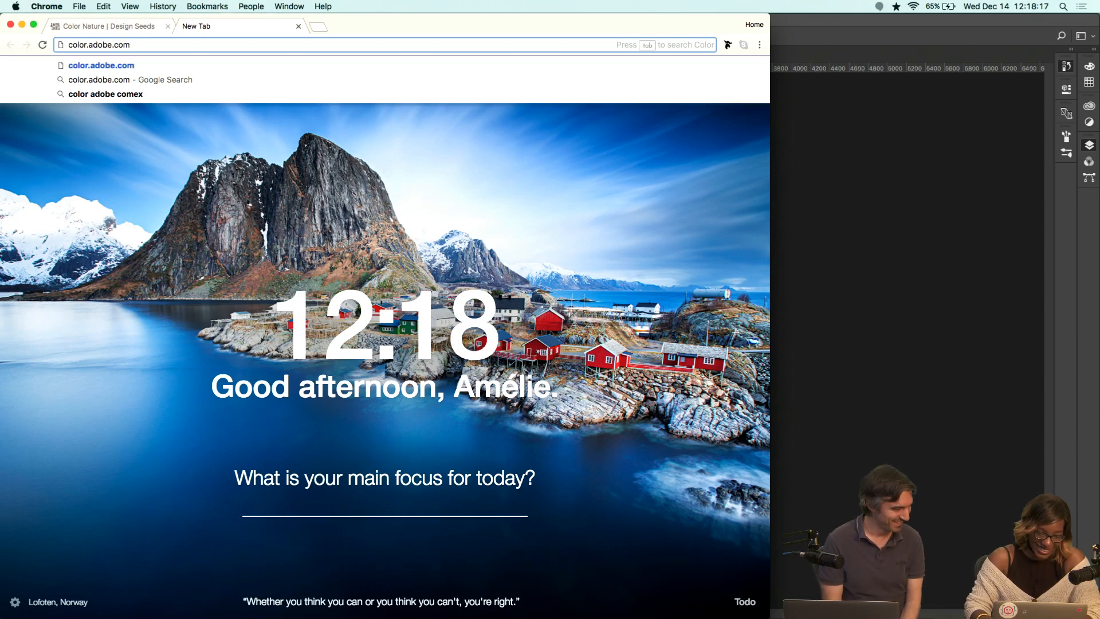
{"action": "key", "text": "Return"}
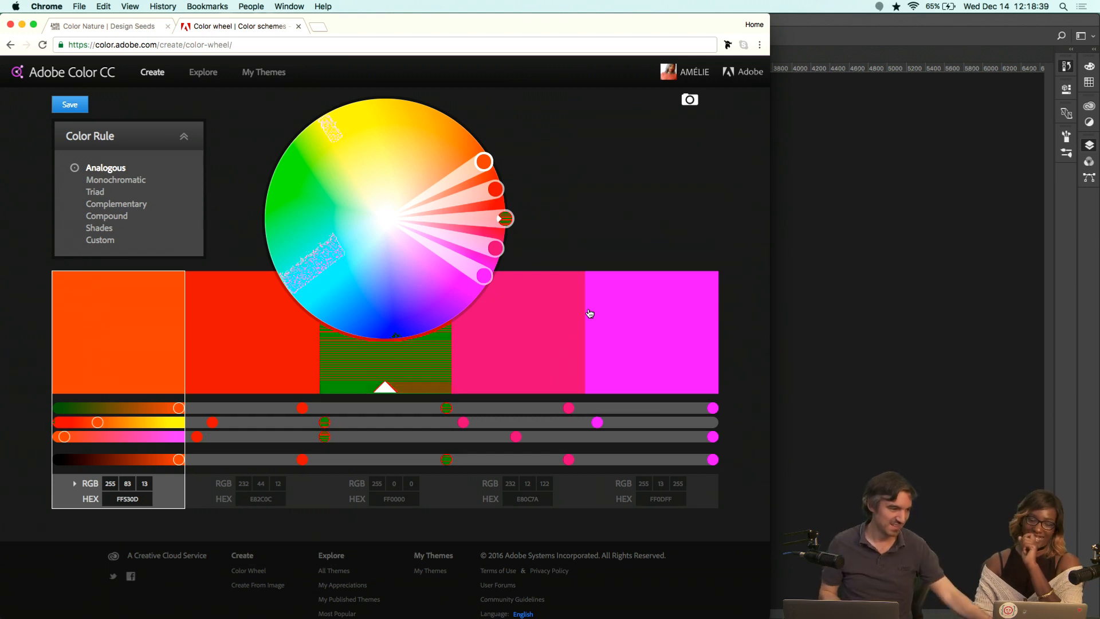
{"action": "left_click", "coordinate": [216, 77]}
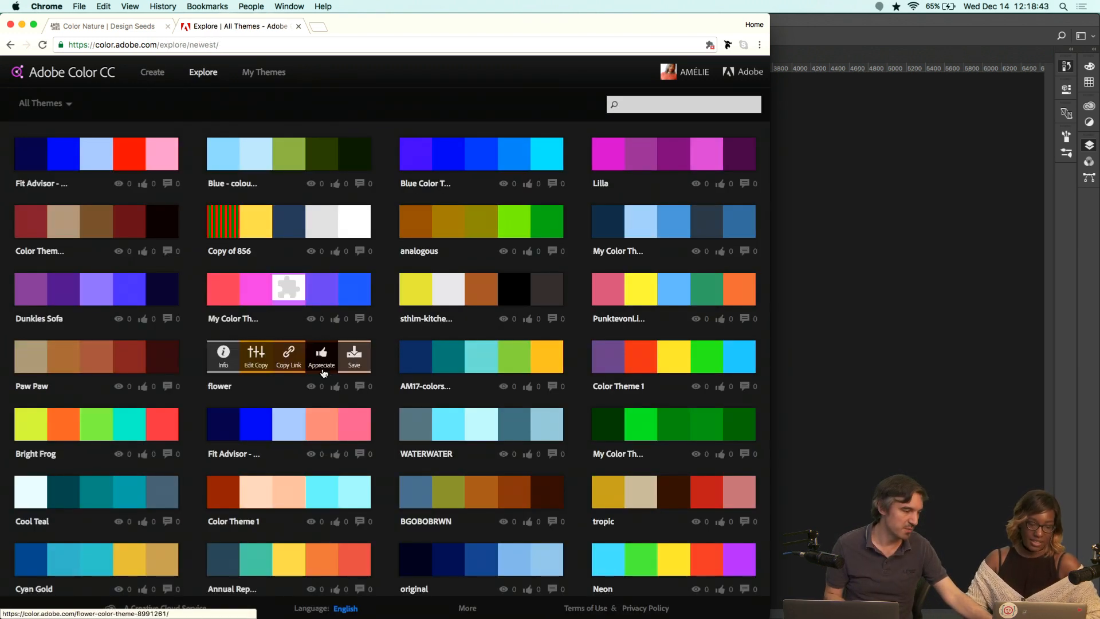
{"action": "left_click", "coordinate": [160, 74]}
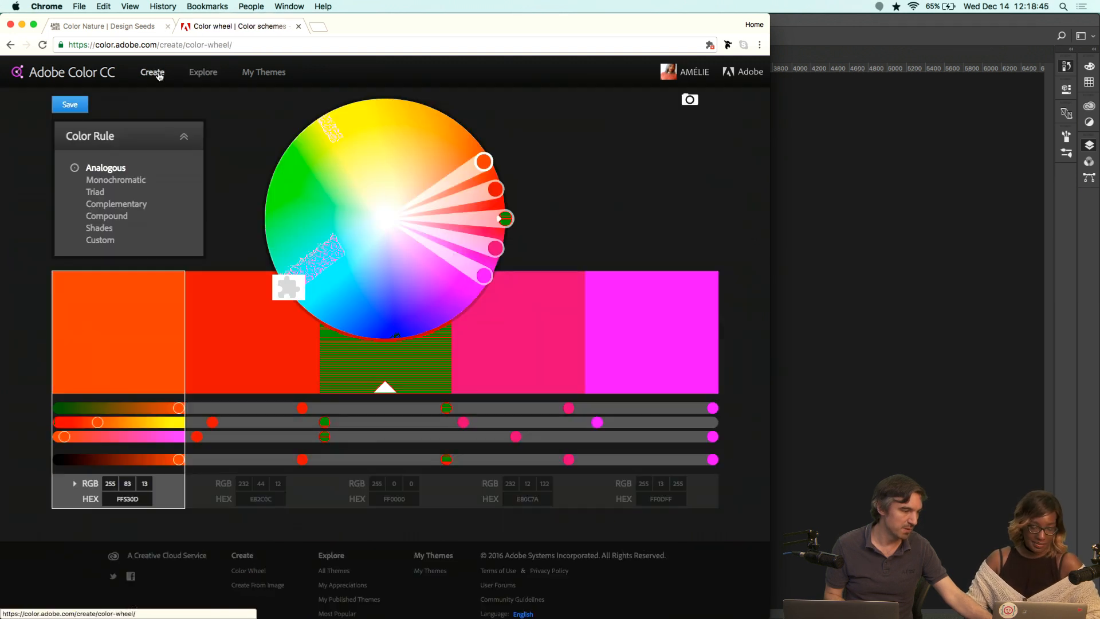
{"action": "left_click", "coordinate": [691, 101]}
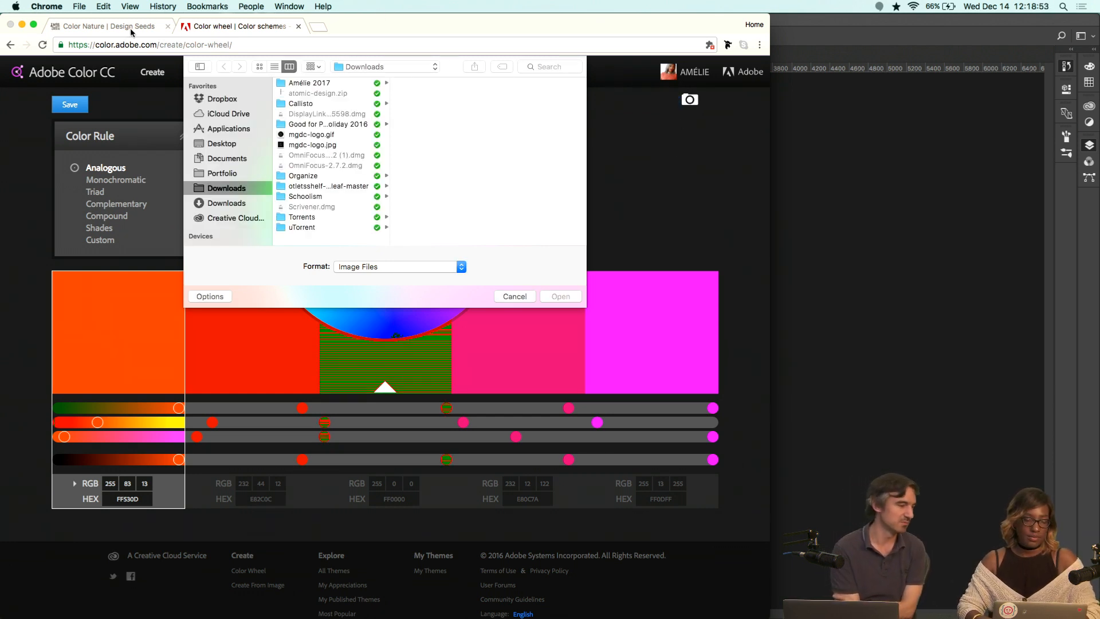
{"action": "key", "text": "Escape"}
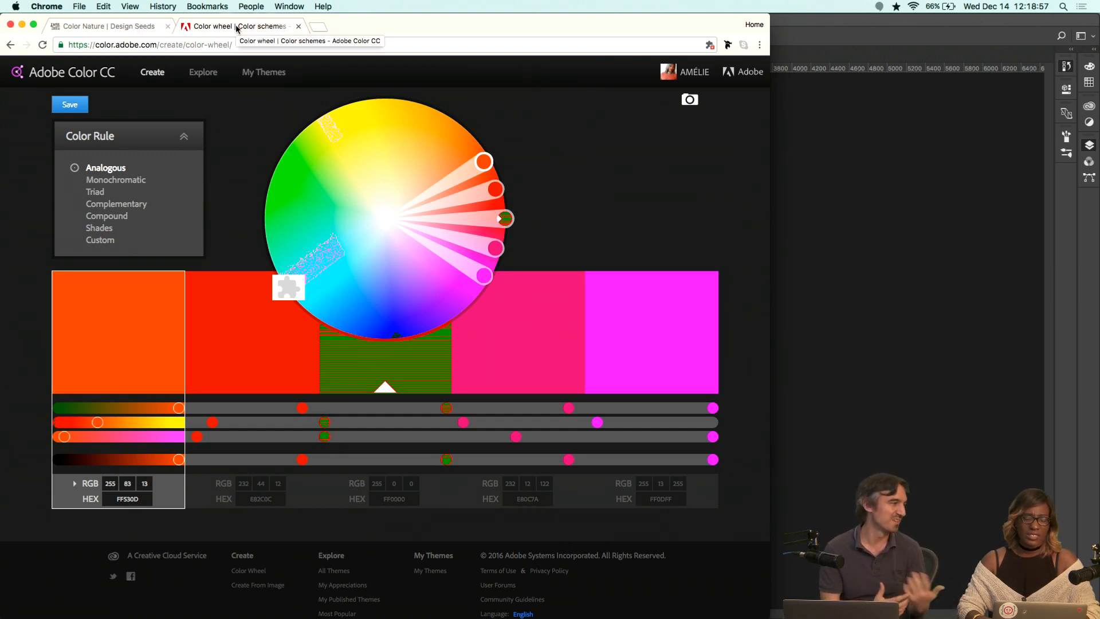
Start creating a theme from an image and browse to the Dropbox Pictures Wallflowers folder.
{"action": "left_click", "coordinate": [688, 99]}
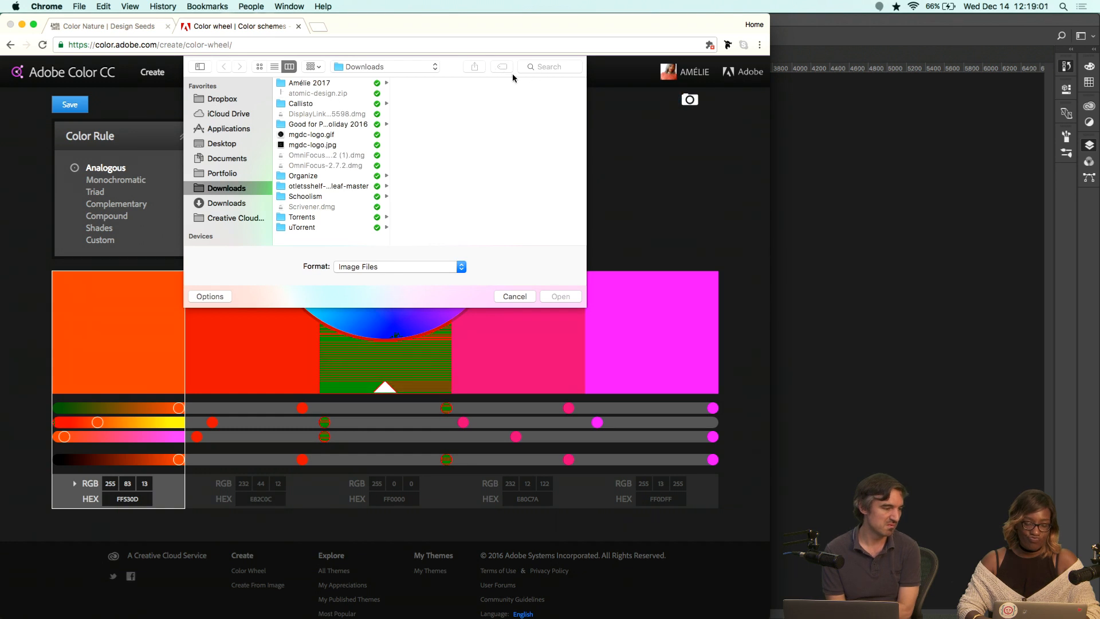
{"action": "left_click", "coordinate": [223, 106]}
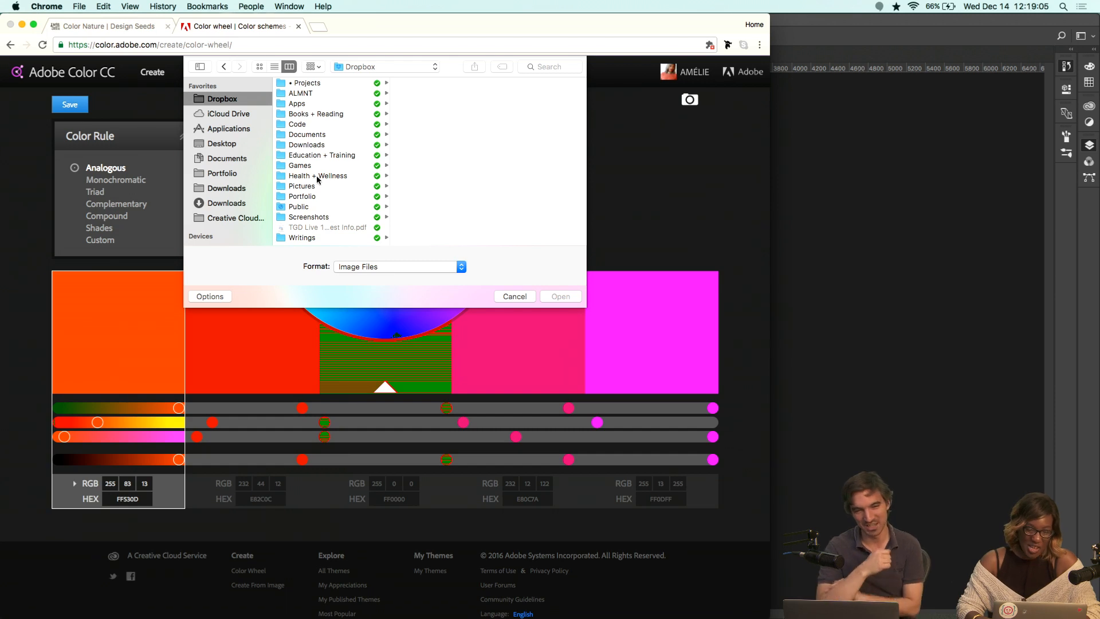
{"action": "left_click", "coordinate": [309, 187]}
{"action": "scroll", "coordinate": [479, 216], "scroll_direction": "down", "scroll_amount": 5}
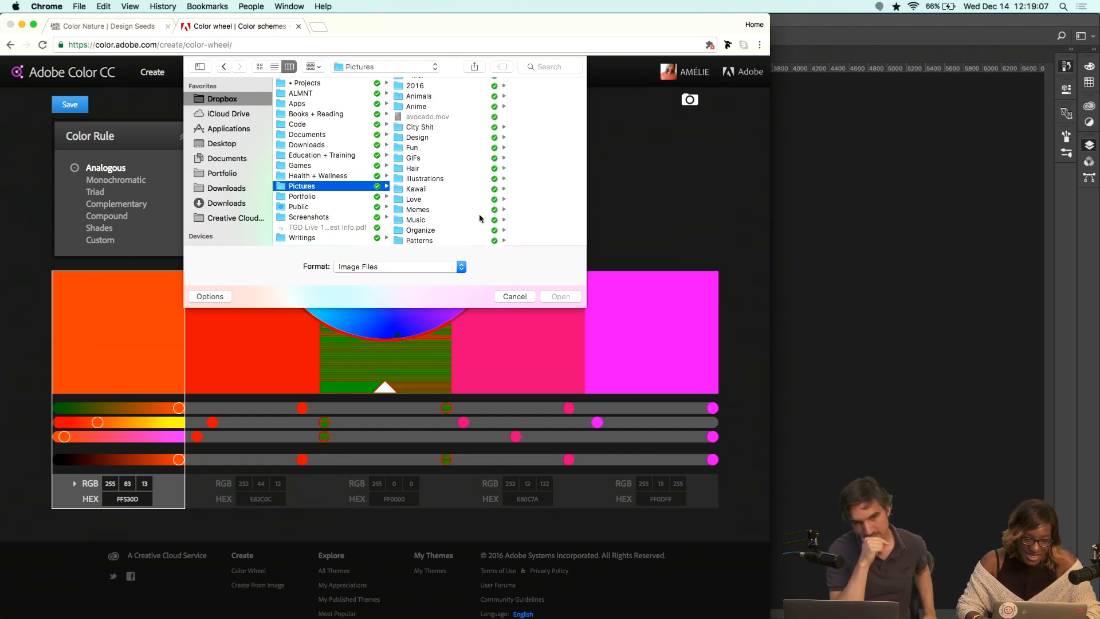
{"action": "left_click", "coordinate": [424, 230]}
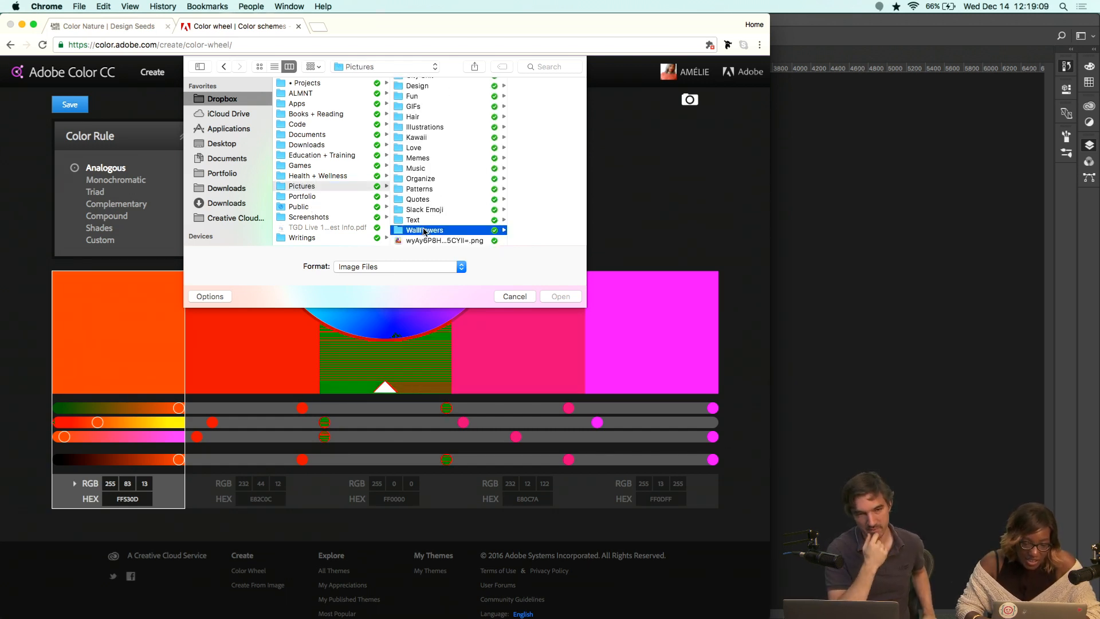
{"action": "left_click", "coordinate": [521, 106]}
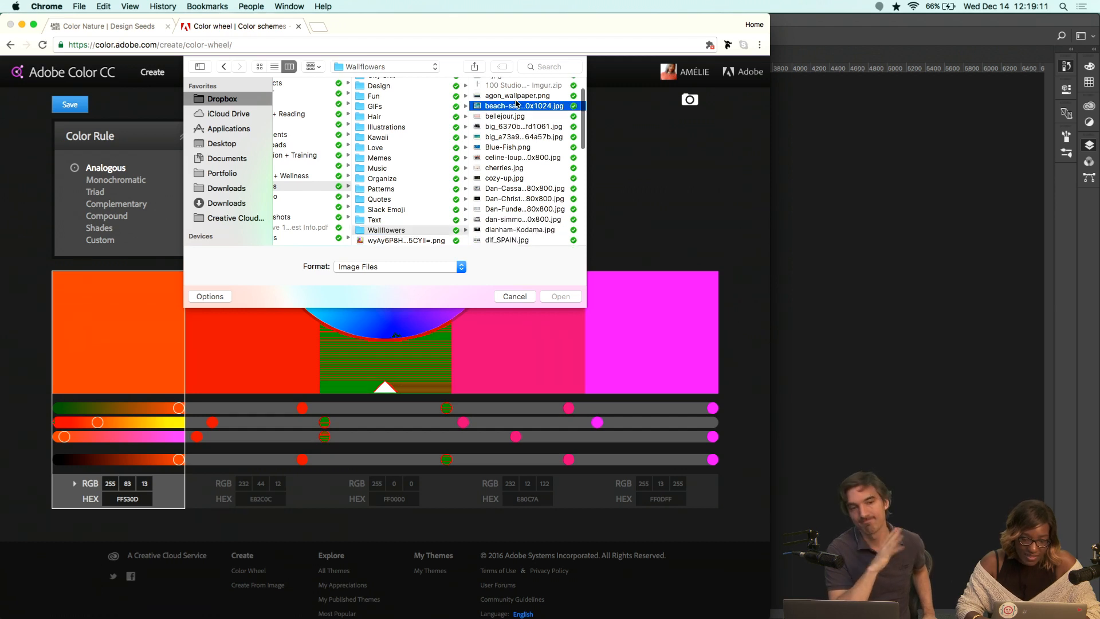
Preview the wallpapers in the folder and load Slumber-wallpaper-1280x800.jpg to extract its colors.
{"action": "key", "text": "Up"}
{"action": "key", "text": "Down"}
{"action": "key", "text": "Down"}
{"action": "key", "text": "Down"}
{"action": "key", "text": "Down"}
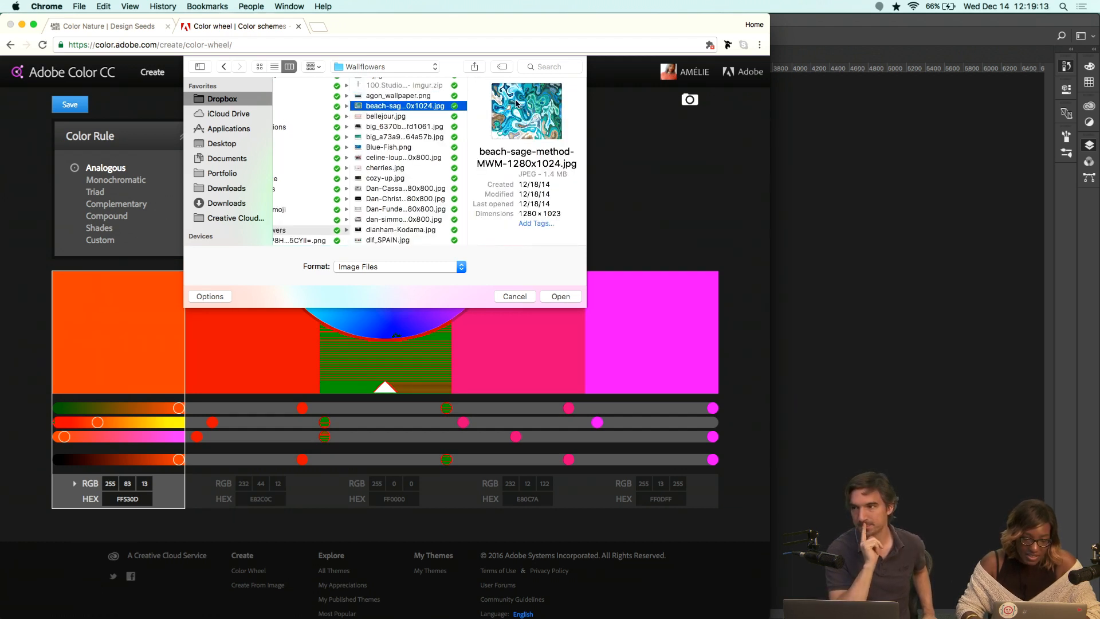
{"action": "key", "text": "Down"}
{"action": "key", "text": "Down"}
{"action": "key", "text": "Down"}
{"action": "key", "text": "Down"}
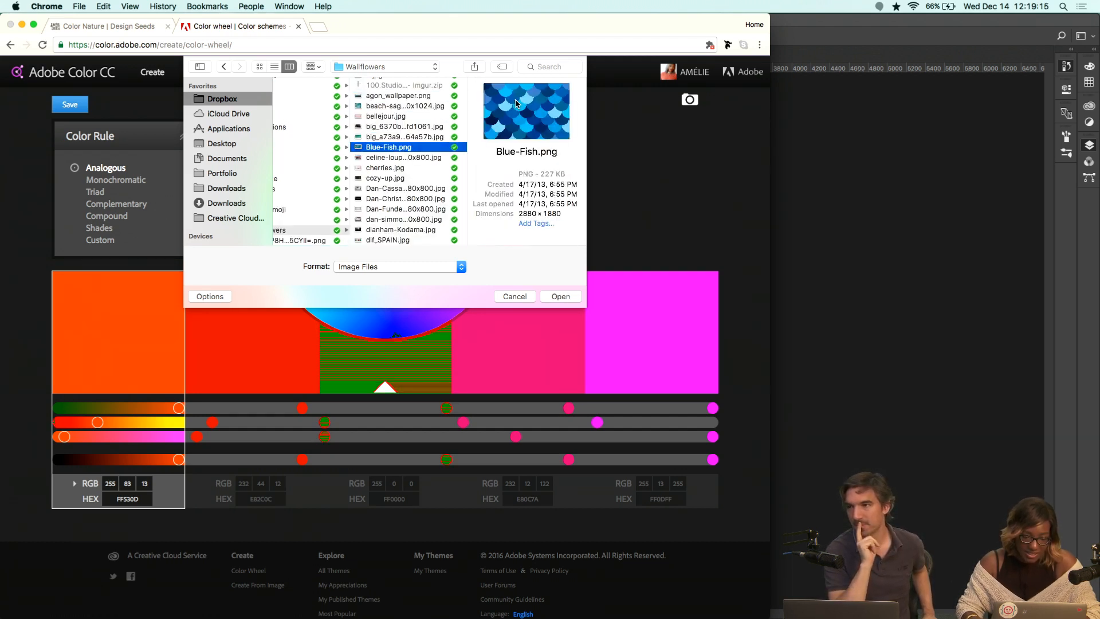
{"action": "key", "text": "Down"}
{"action": "key", "text": "Down"}
{"action": "key", "text": "Down"}
{"action": "key", "text": "Down"}
{"action": "key", "text": "Down"}
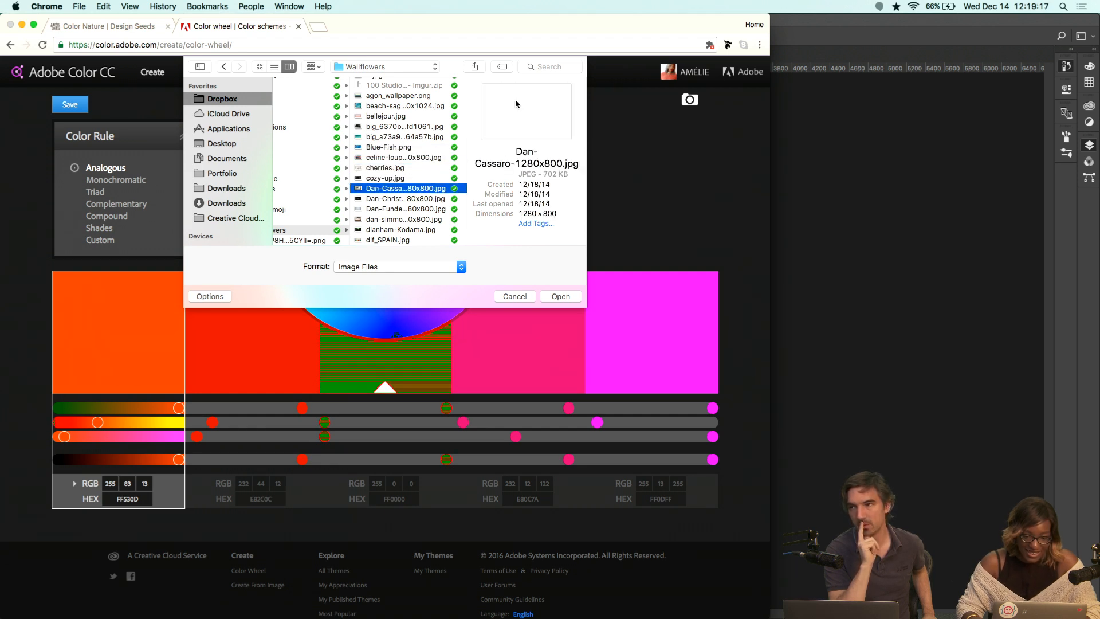
{"action": "key", "text": "Down"}
{"action": "key", "text": "Down"}
{"action": "key", "text": "Down"}
{"action": "key", "text": "Down"}
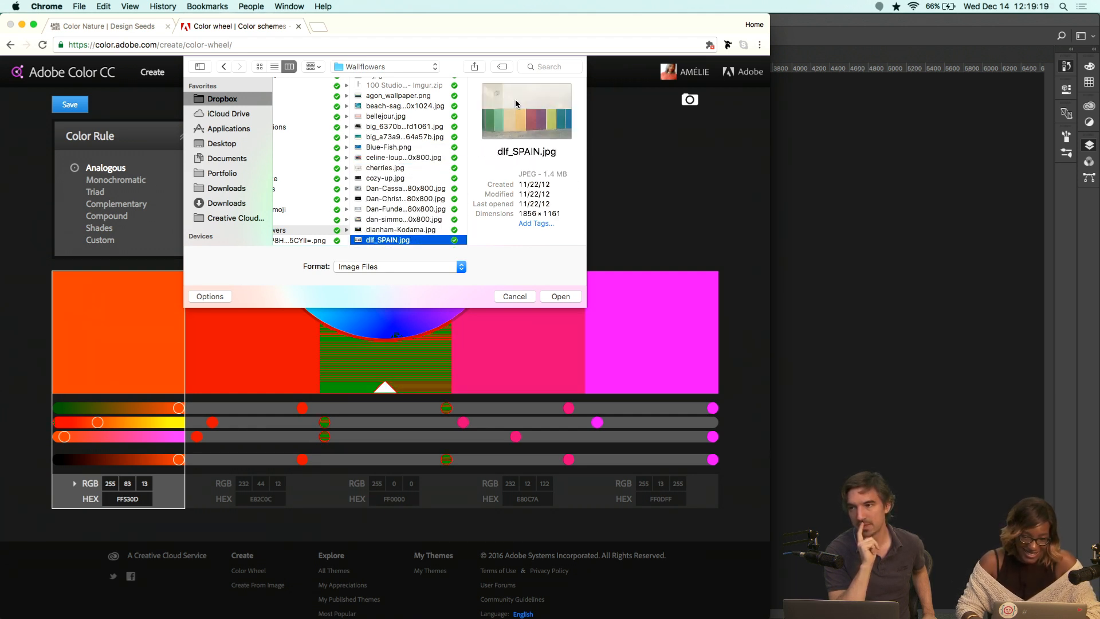
{"action": "key", "text": "Down"}
{"action": "key", "text": "Down"}
{"action": "key", "text": "Down"}
{"action": "key", "text": "Down"}
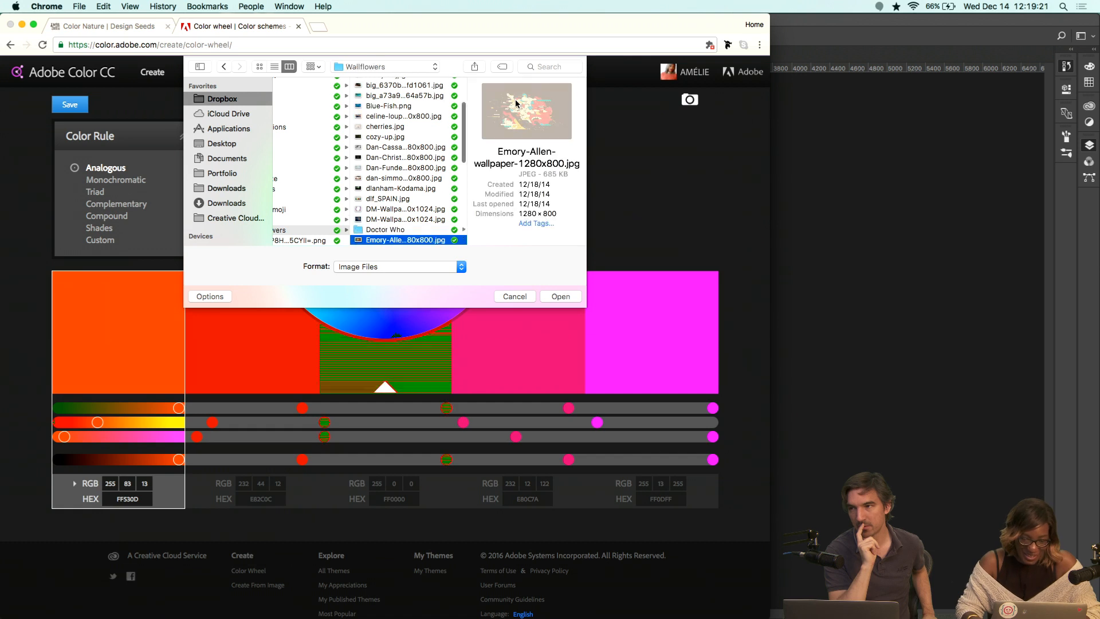
{"action": "key", "text": "Down"}
{"action": "key", "text": "Down"}
{"action": "key", "text": "Down"}
{"action": "key", "text": "Down"}
{"action": "key", "text": "Down"}
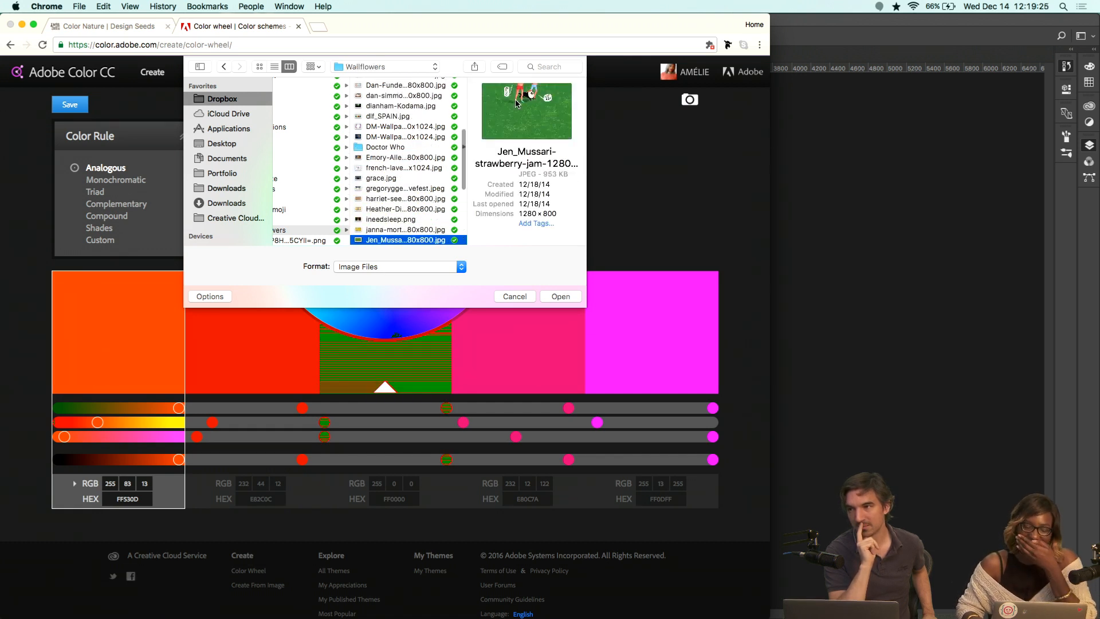
{"action": "key", "text": "Down"}
{"action": "key", "text": "Down"}
{"action": "key", "text": "Down"}
{"action": "key", "text": "Down"}
{"action": "key", "text": "Down"}
{"action": "key", "text": "Down"}
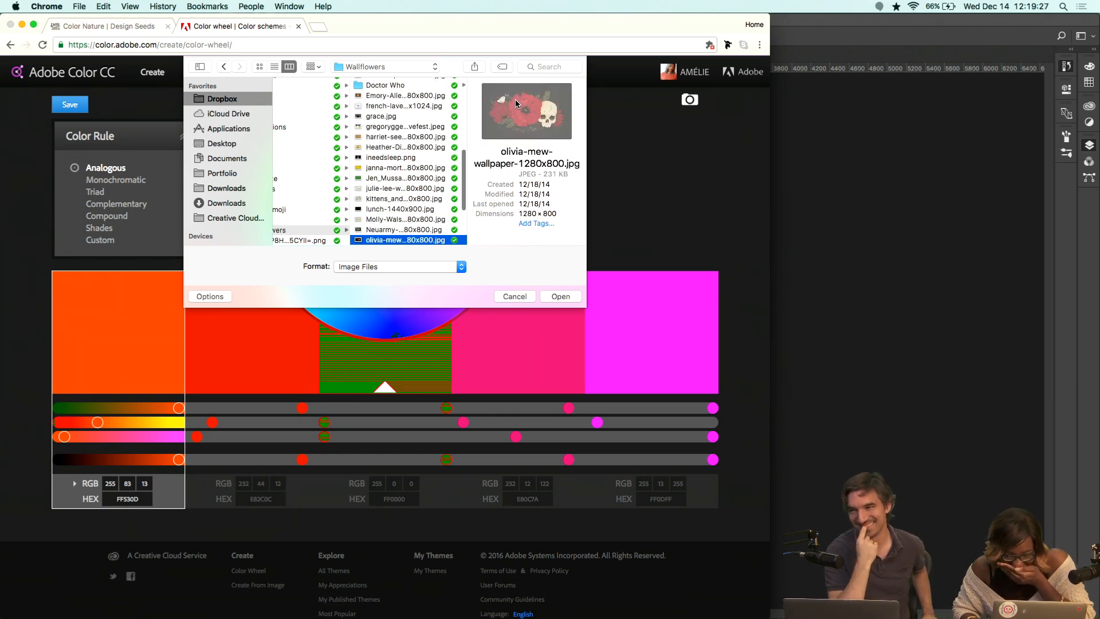
{"action": "key", "text": "Down"}
{"action": "key", "text": "Down"}
{"action": "key", "text": "Down"}
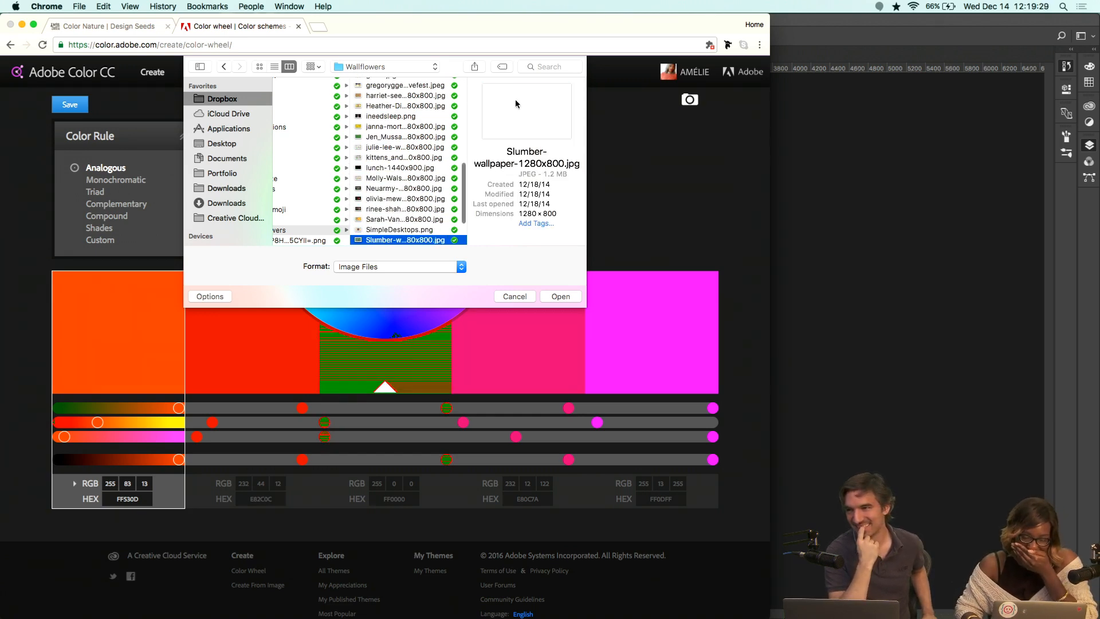
{"action": "key", "text": "Return"}
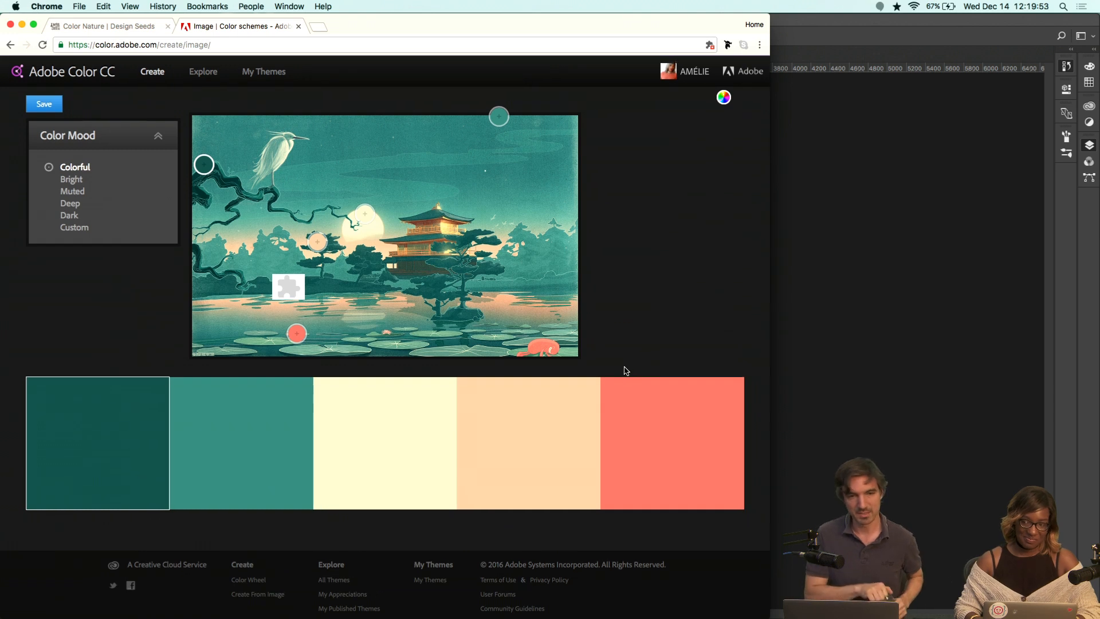
Start saving the extracted theme to a library and name it Duck, reviewing the available libraries.
{"action": "scroll", "coordinate": [624, 366], "scroll_direction": "down", "scroll_amount": 1}
{"action": "scroll", "coordinate": [623, 366], "scroll_direction": "up", "scroll_amount": 1}
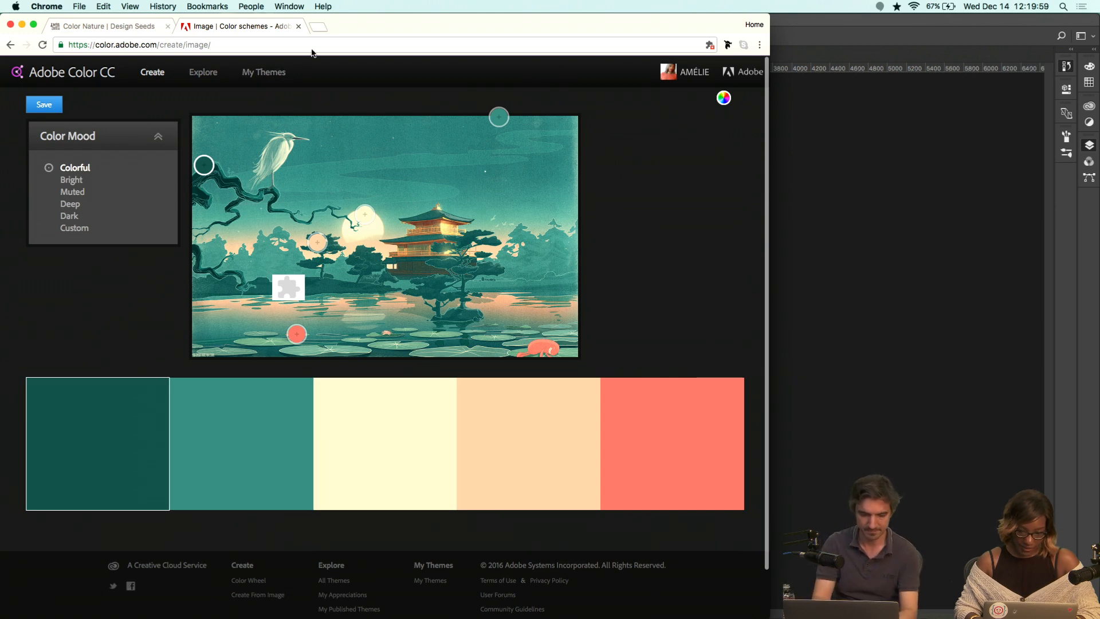
{"action": "left_click", "coordinate": [44, 105]}
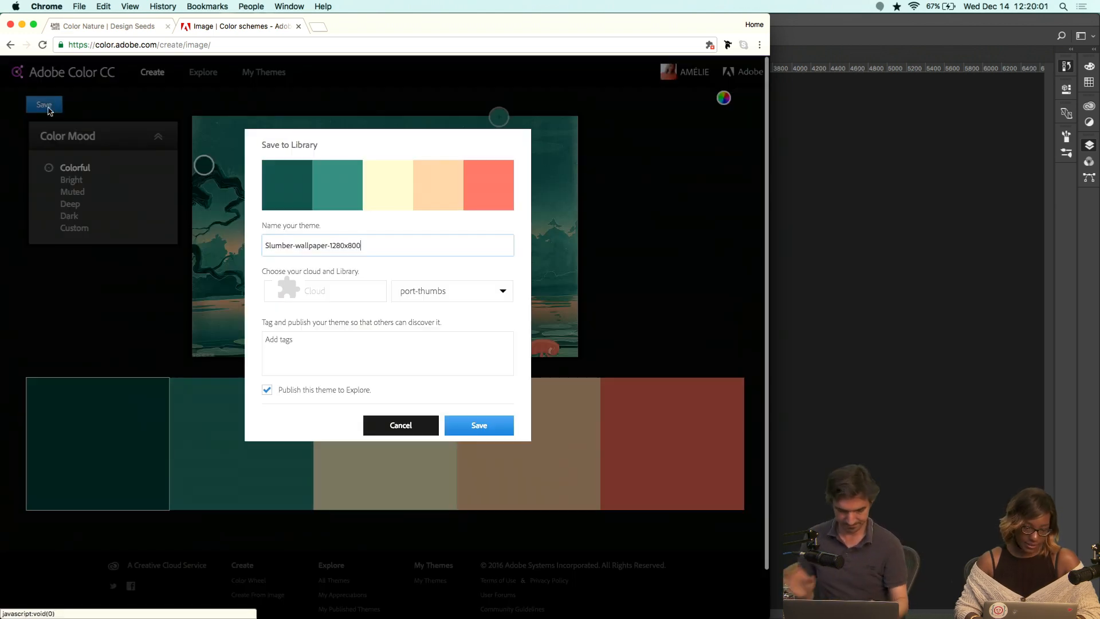
{"action": "triple_click", "coordinate": [361, 238]}
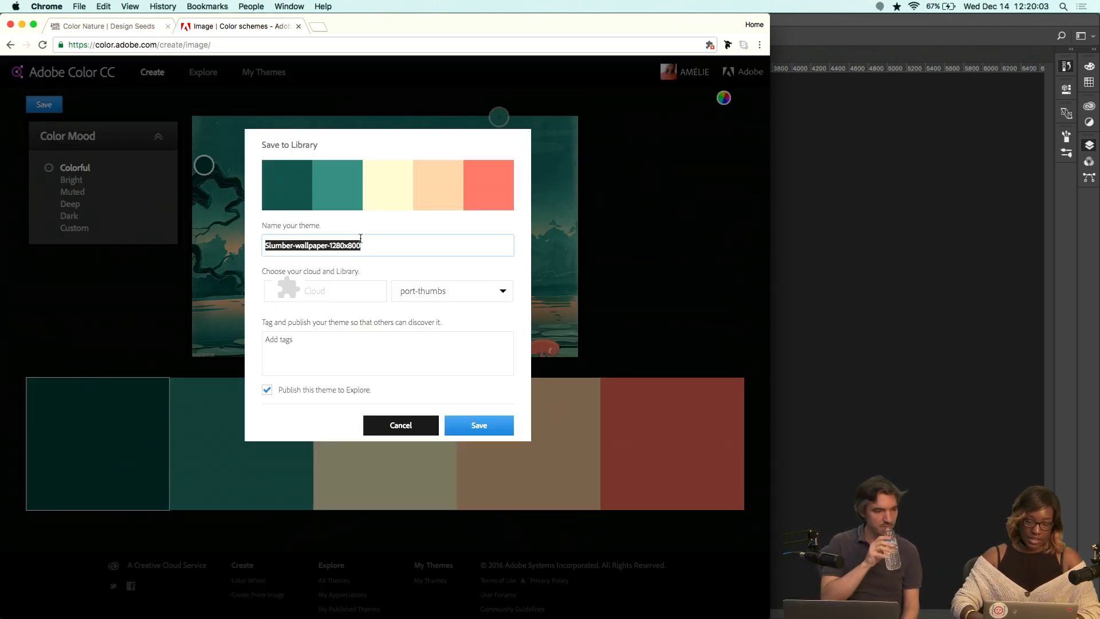
{"action": "type", "text": "Duck"}
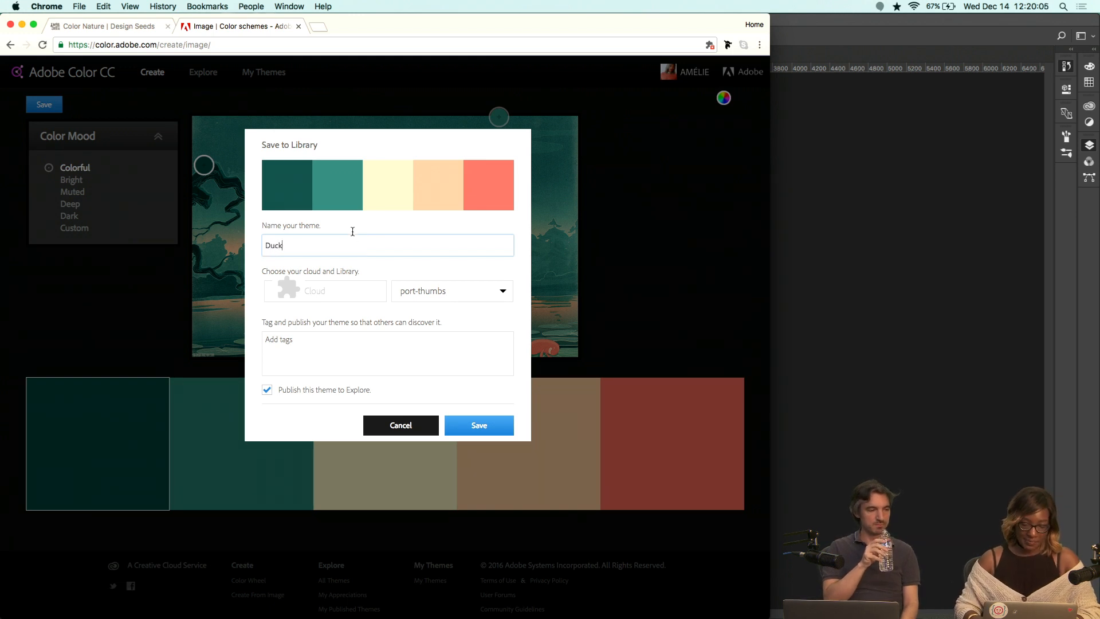
{"action": "left_click", "coordinate": [347, 290]}
{"action": "left_click", "coordinate": [445, 294]}
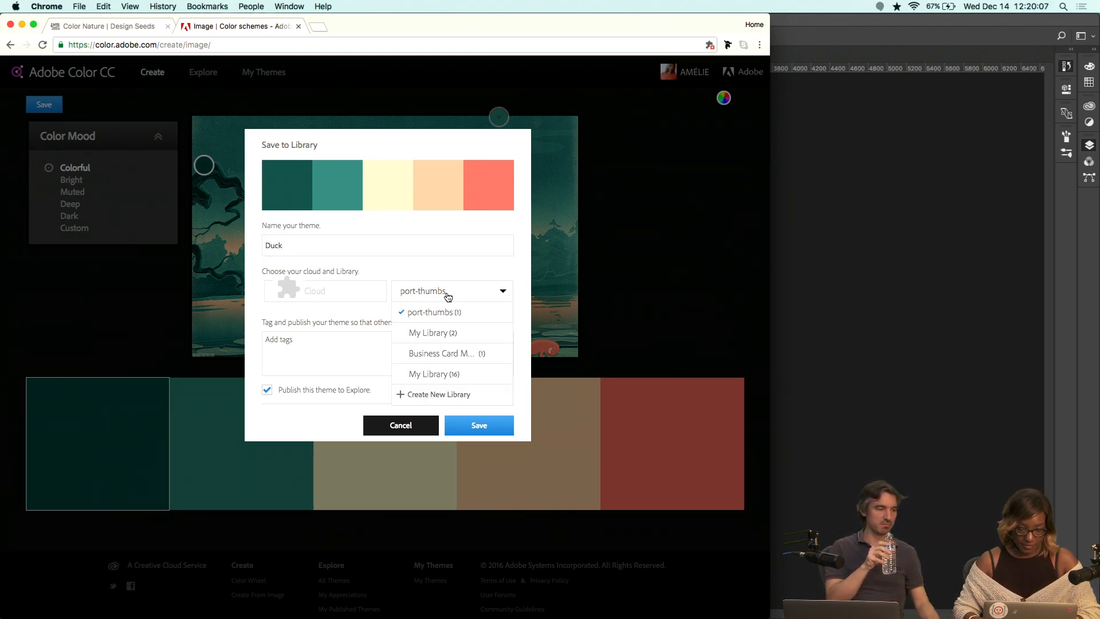
{"action": "left_click", "coordinate": [419, 262]}
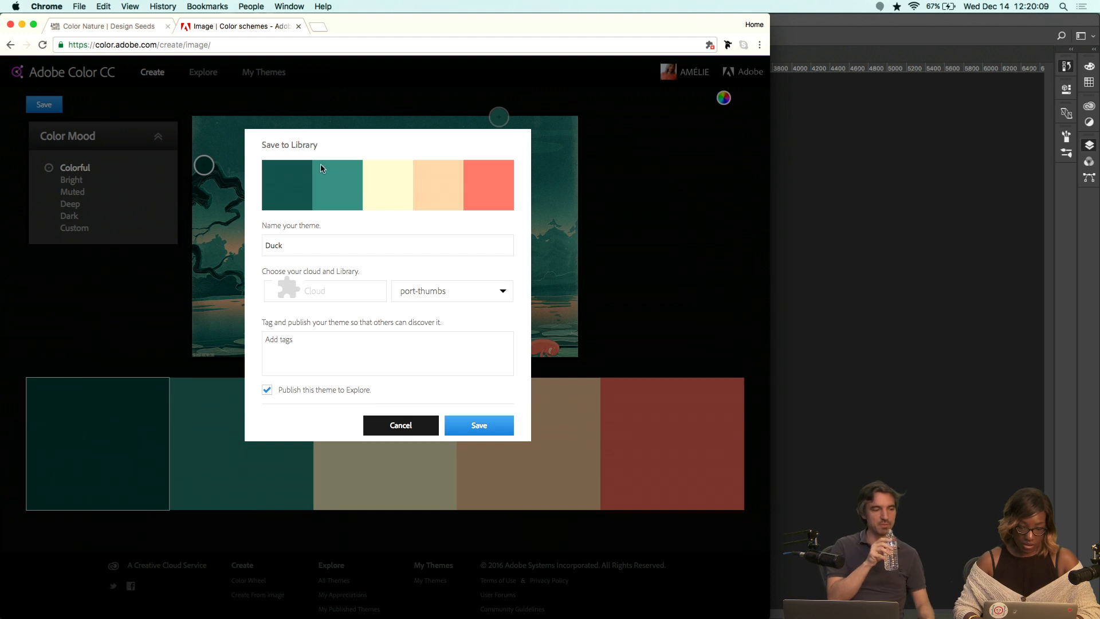
Capture an image of the theme's five swatches and place it in the XD document above the artboards.
{"action": "key", "text": "alt+super+5"}
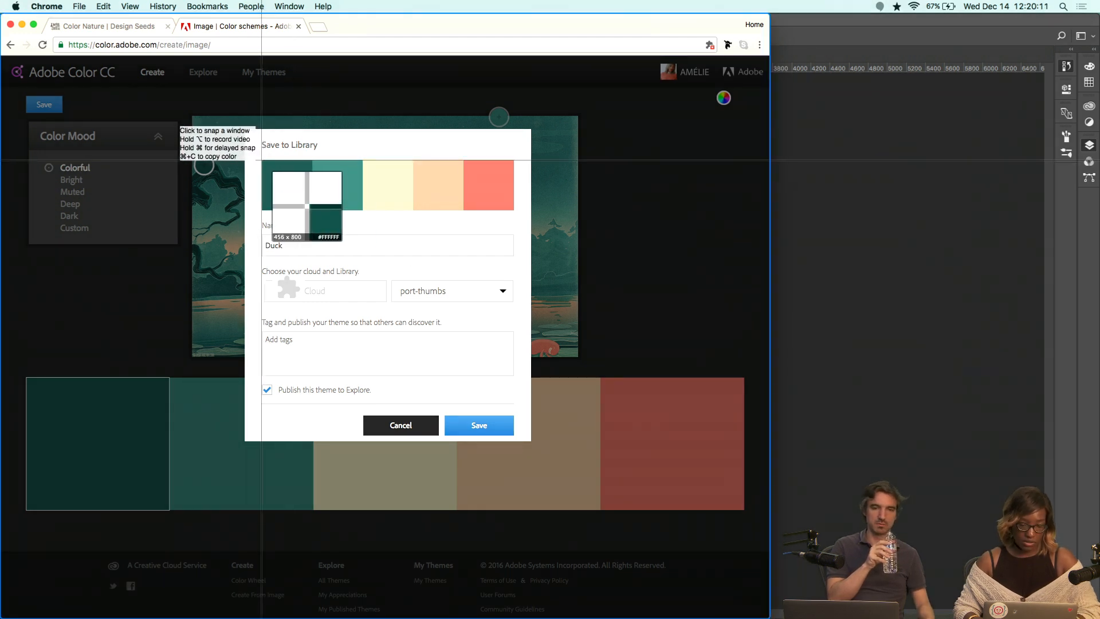
{"action": "left_click_drag", "start_coordinate": [258, 157], "coordinate": [509, 219]}
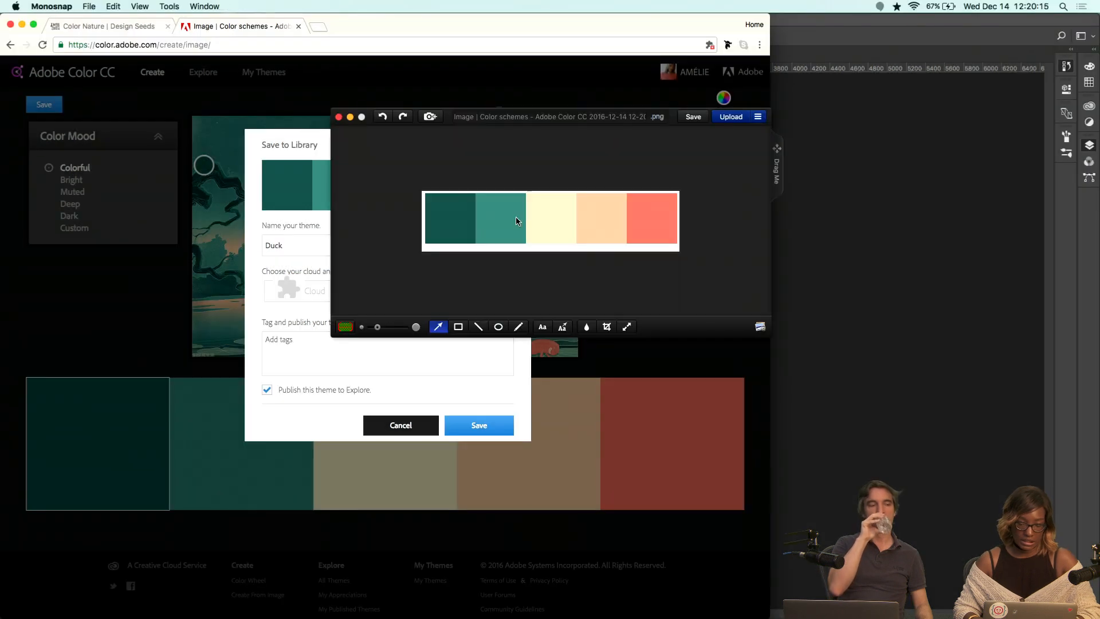
{"action": "left_click_drag", "start_coordinate": [778, 158], "coordinate": [401, 468]}
{"action": "key", "text": "super+Tab"}
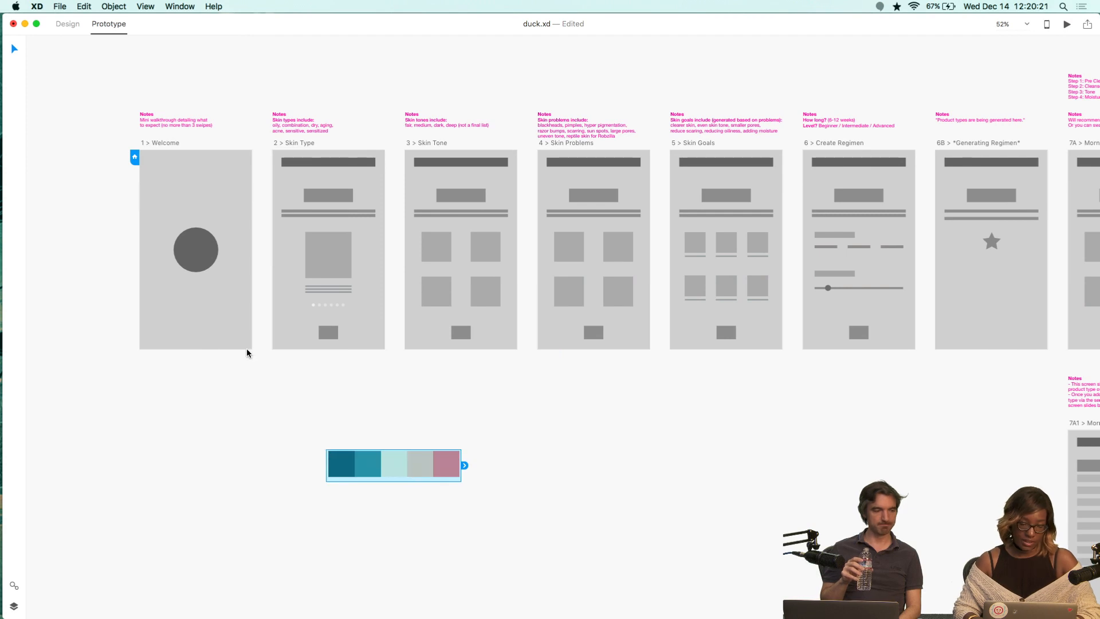
{"action": "left_click", "coordinate": [74, 25]}
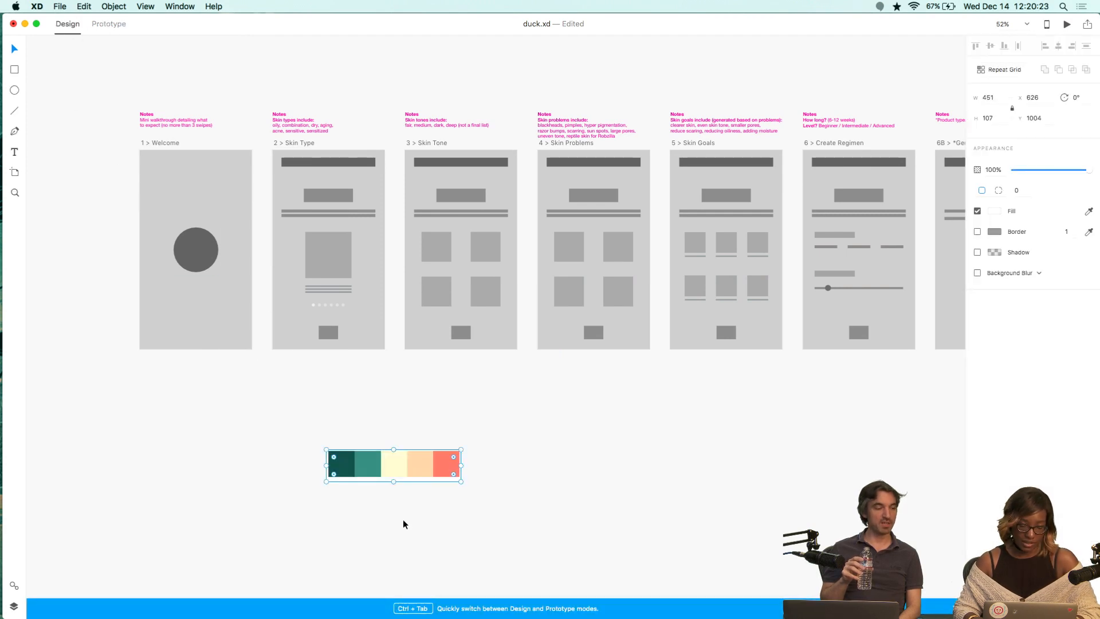
{"action": "left_click_drag", "start_coordinate": [387, 472], "coordinate": [190, 69]}
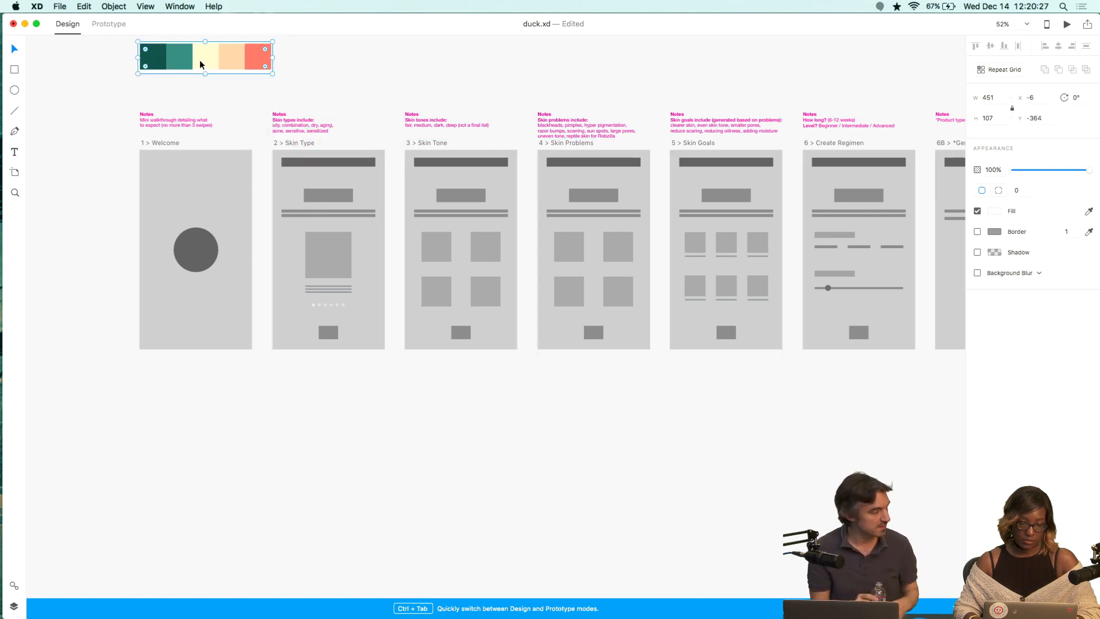
Sample the dark green swatch into the image's fill and save it as a document swatch, then undo the fill.
{"action": "left_click", "coordinate": [991, 212]}
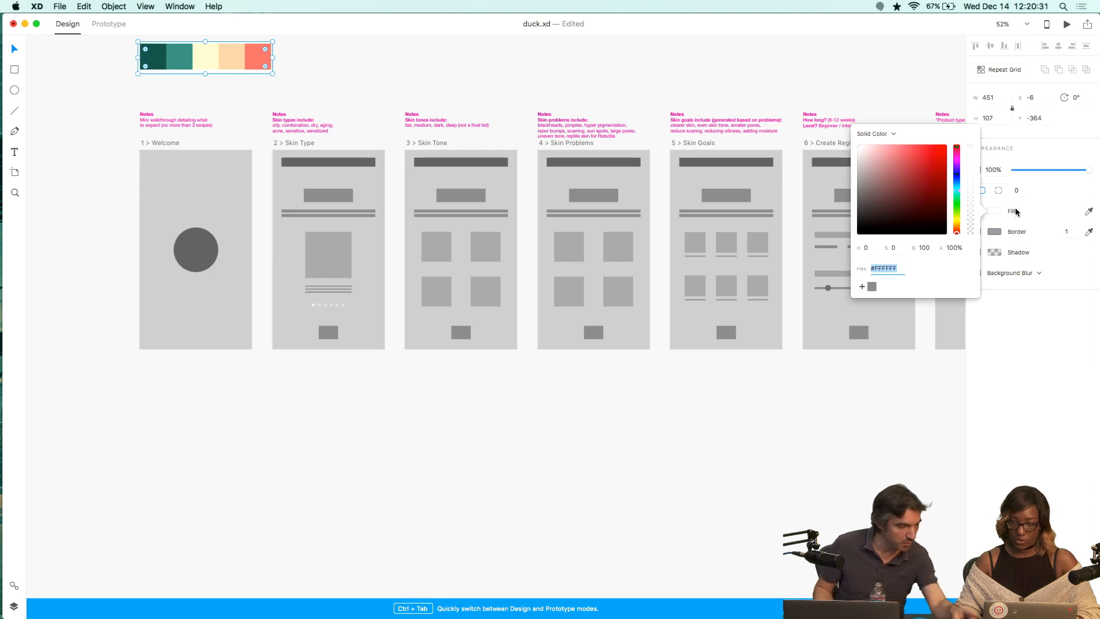
{"action": "scroll", "coordinate": [384, 115], "scroll_direction": "right", "scroll_amount": 1}
{"action": "scroll", "coordinate": [384, 115], "scroll_direction": "left", "scroll_amount": 1}
{"action": "scroll", "coordinate": [385, 115], "scroll_direction": "up", "scroll_amount": 10}
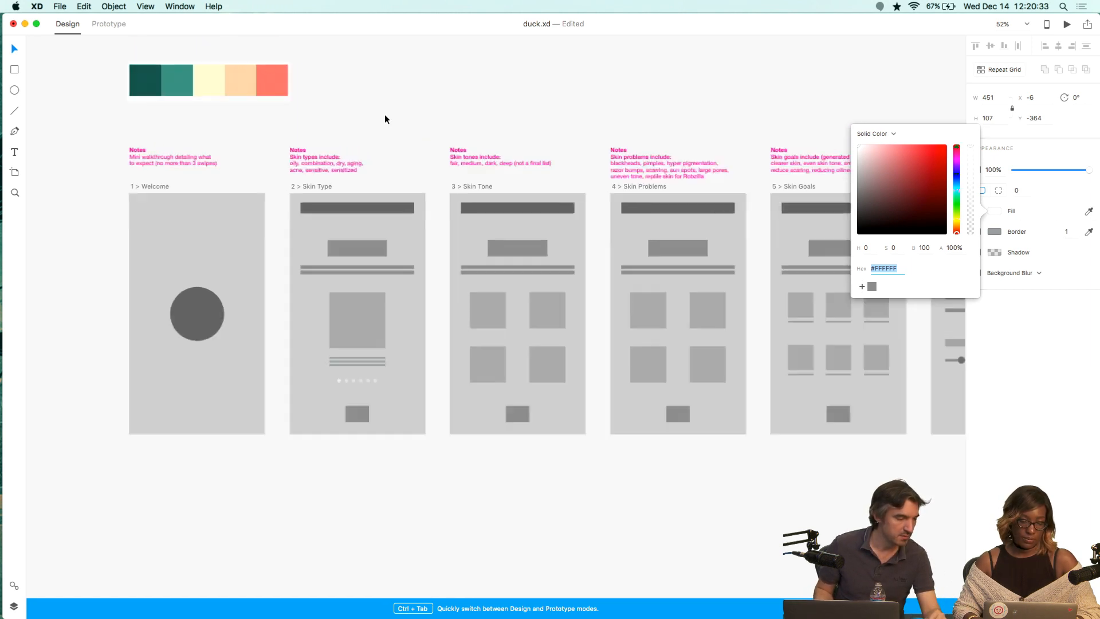
{"action": "scroll", "coordinate": [384, 115], "scroll_direction": "left", "scroll_amount": 10}
{"action": "scroll", "coordinate": [385, 116], "scroll_direction": "up", "scroll_amount": 4}
{"action": "scroll", "coordinate": [385, 118], "scroll_direction": "left", "scroll_amount": 5}
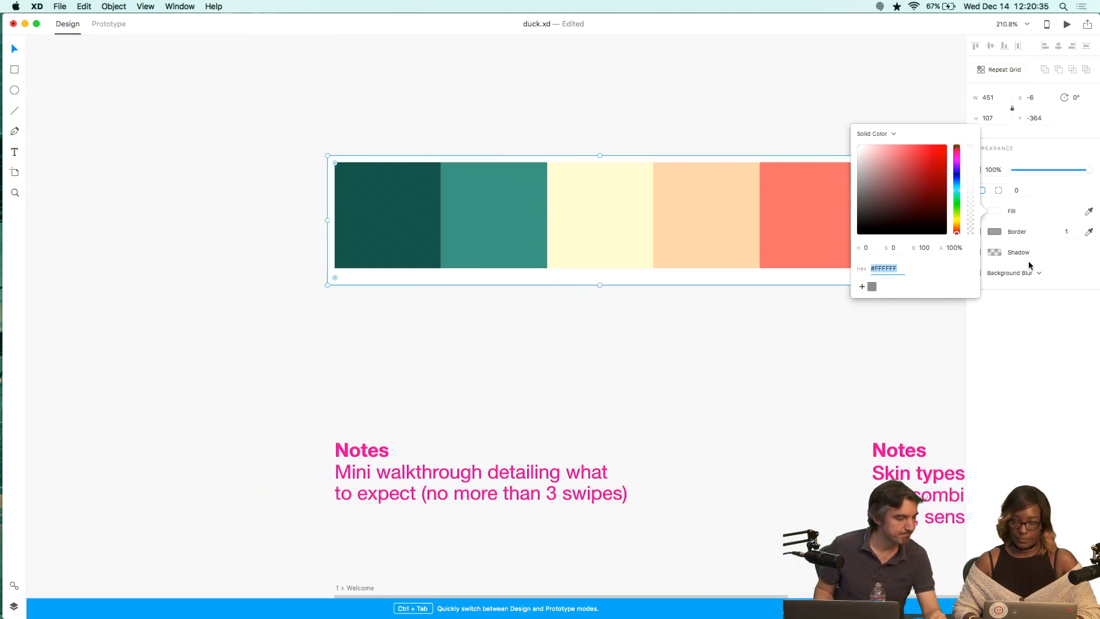
{"action": "left_click", "coordinate": [1091, 211]}
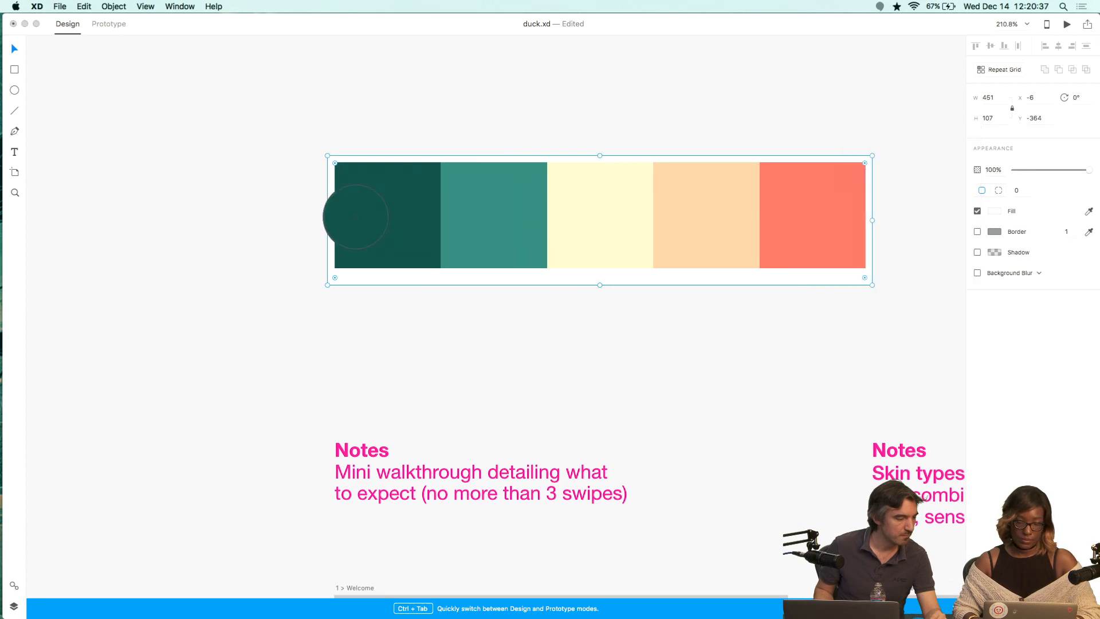
{"action": "left_click", "coordinate": [385, 216]}
{"action": "left_click", "coordinate": [840, 215]}
{"action": "left_click", "coordinate": [994, 211]}
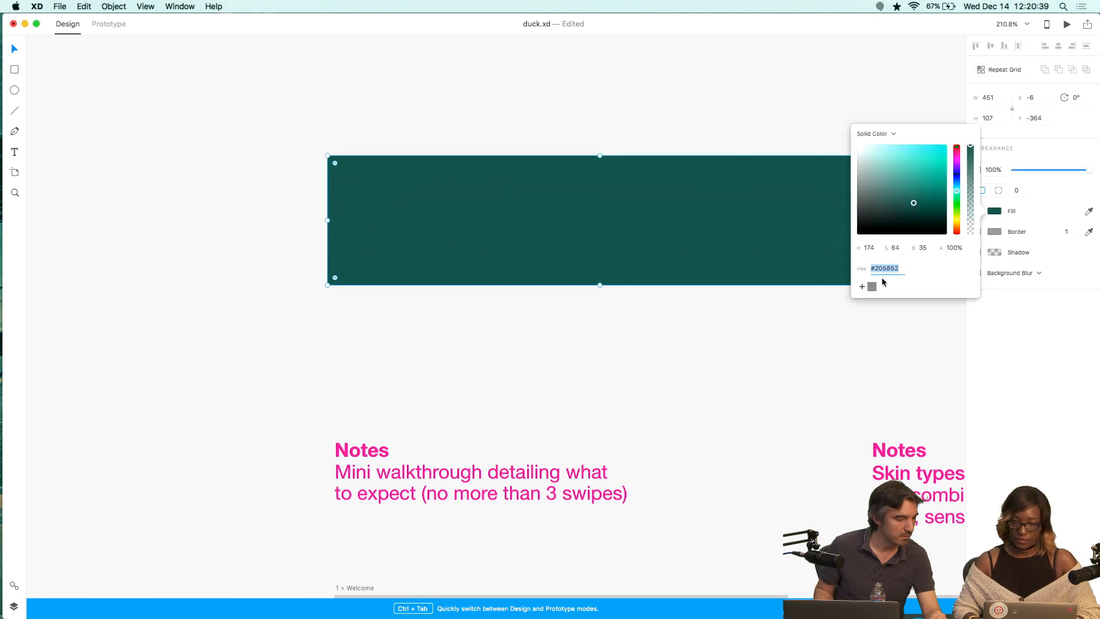
{"action": "scroll", "coordinate": [781, 326], "scroll_direction": "right", "scroll_amount": 6}
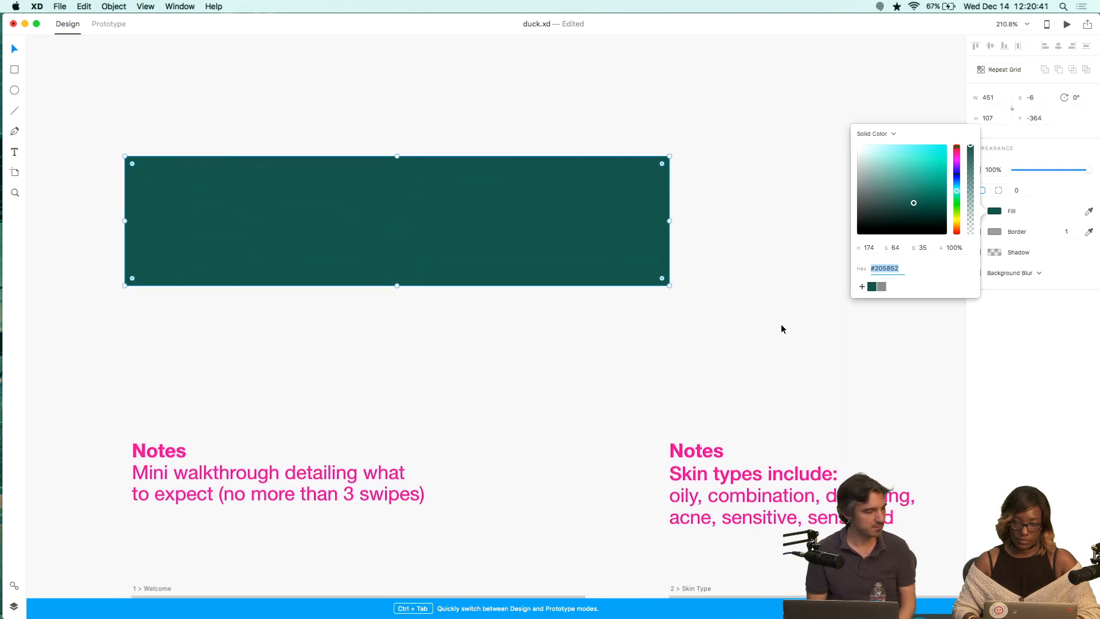
{"action": "left_click", "coordinate": [768, 330]}
{"action": "key", "text": "super+z"}
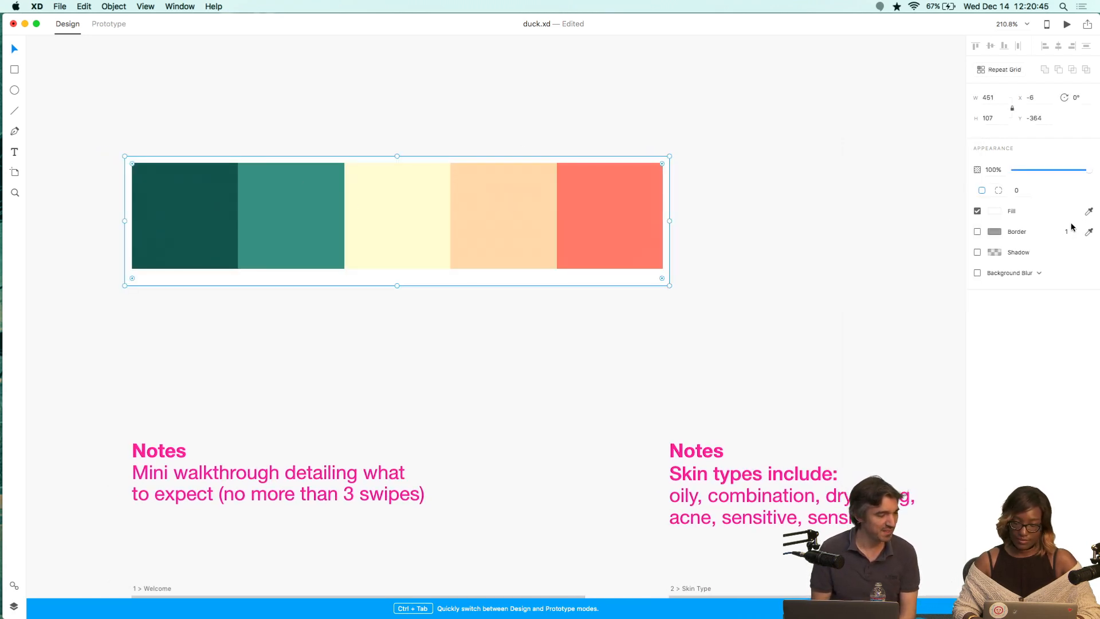
Sample the teal swatch into the fill and save it as a document swatch, then undo the fill.
{"action": "left_click", "coordinate": [1088, 210]}
{"action": "left_click", "coordinate": [319, 197]}
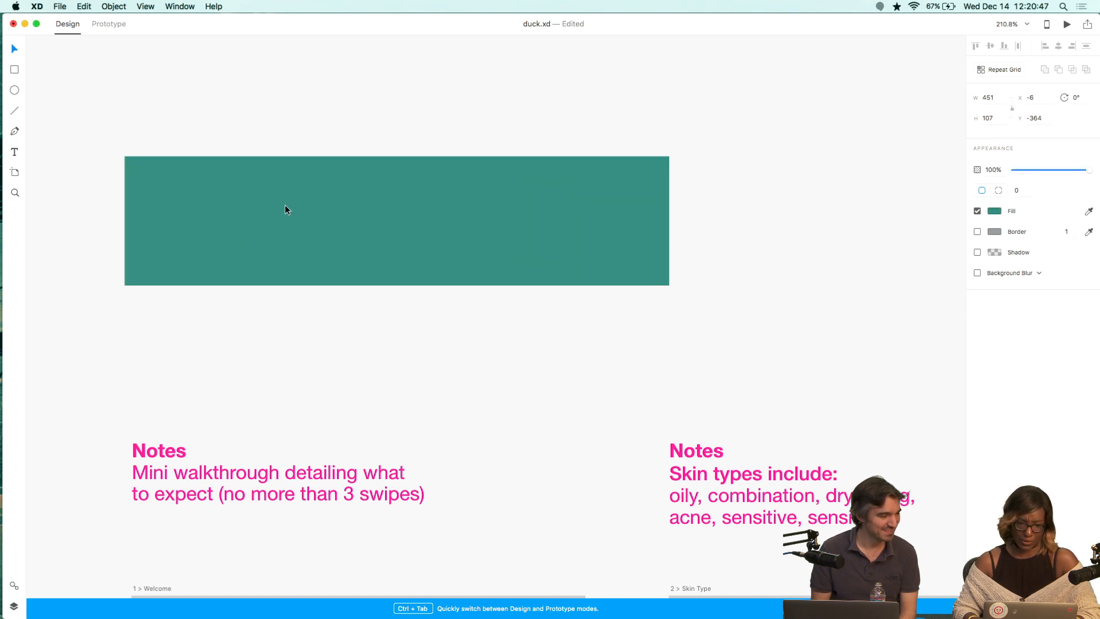
{"action": "left_click", "coordinate": [995, 210]}
{"action": "left_click", "coordinate": [862, 286]}
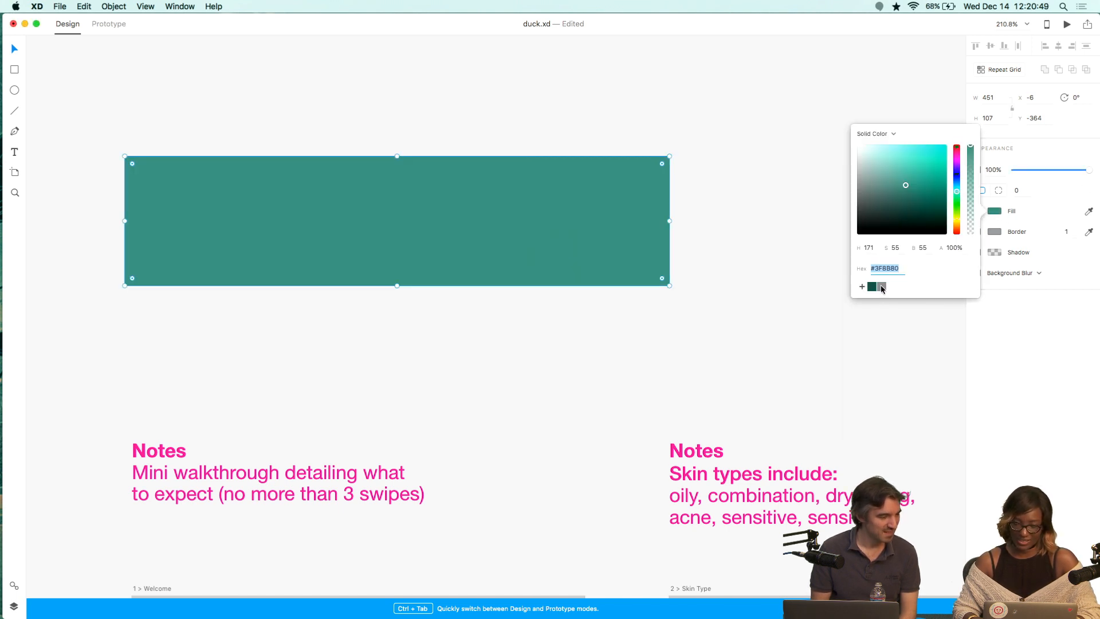
{"action": "left_click", "coordinate": [706, 272]}
{"action": "key", "text": "super+z"}
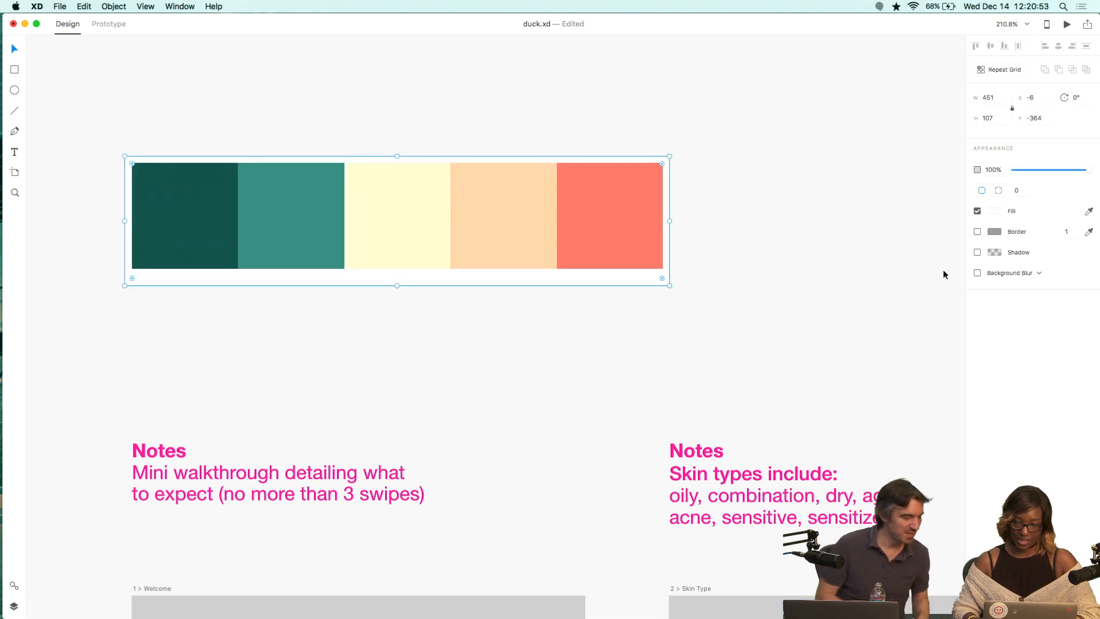
Enable the border, sample the cream swatch into it, and save that color as a document swatch.
{"action": "left_click", "coordinate": [995, 231]}
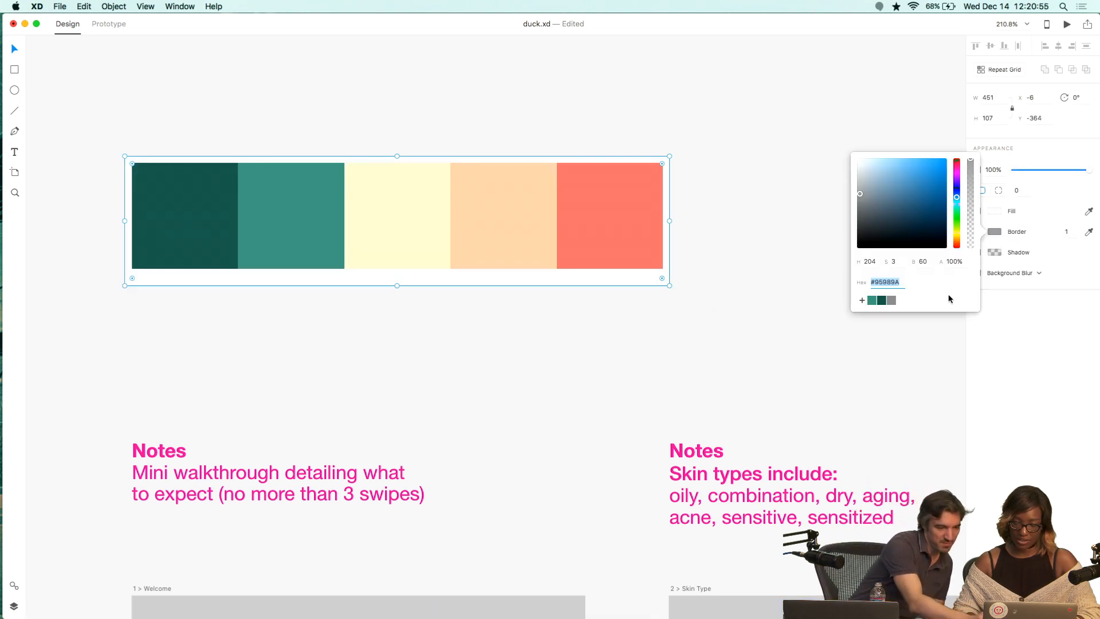
{"action": "left_click", "coordinate": [1089, 232]}
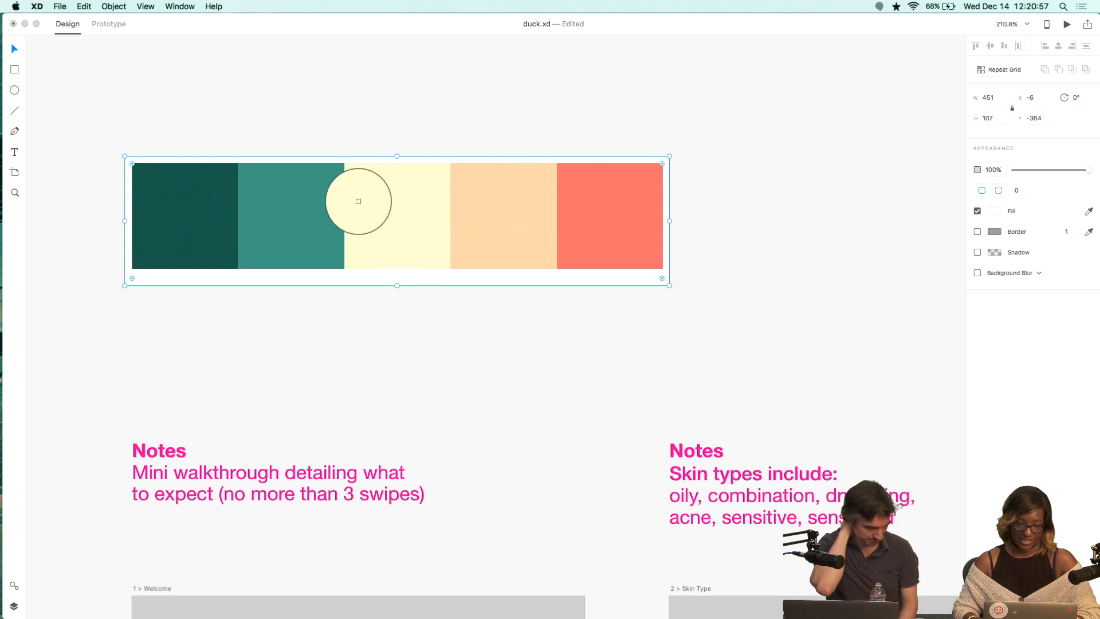
{"action": "left_click", "coordinate": [370, 205]}
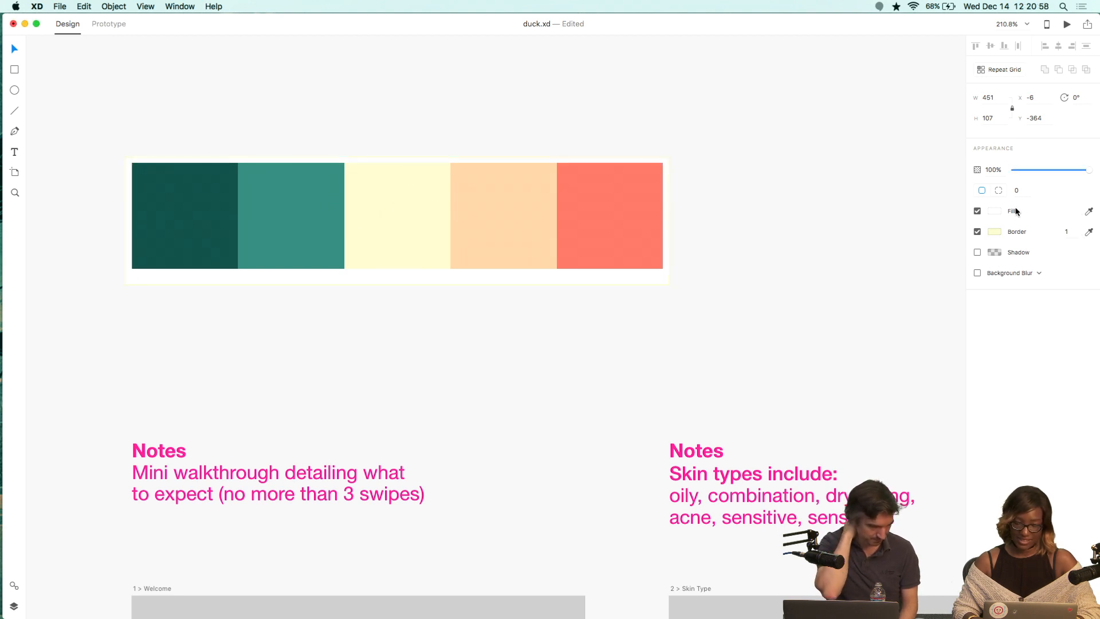
{"action": "left_click", "coordinate": [994, 233]}
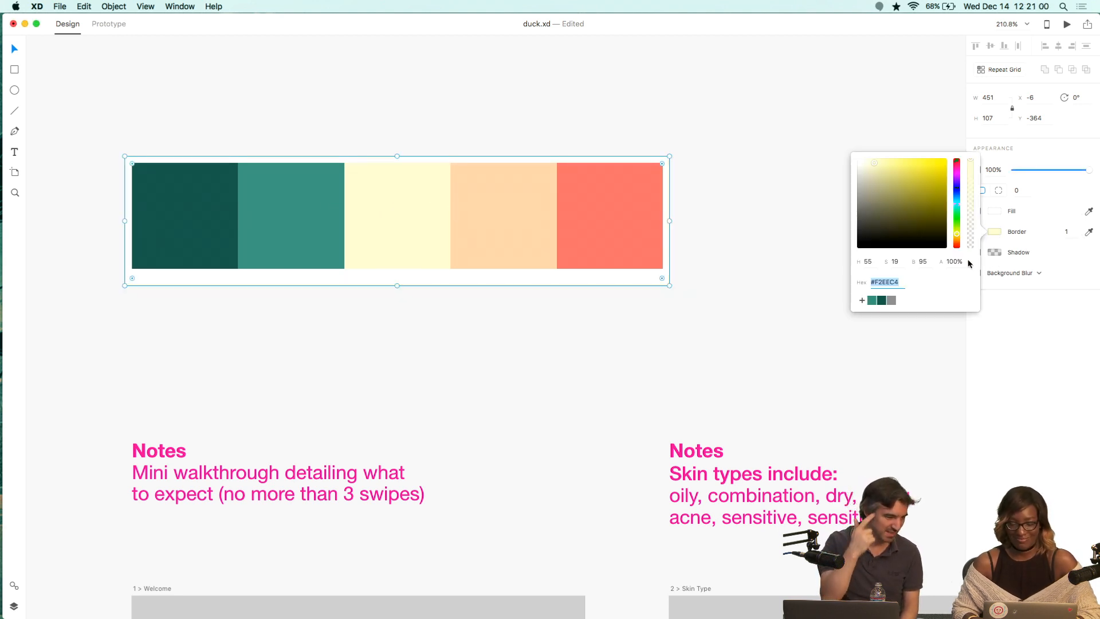
{"action": "left_click", "coordinate": [862, 300]}
Sample the peach swatch into the border color and save it as a document swatch.
{"action": "left_click", "coordinate": [1083, 235]}
{"action": "left_click", "coordinate": [1087, 234]}
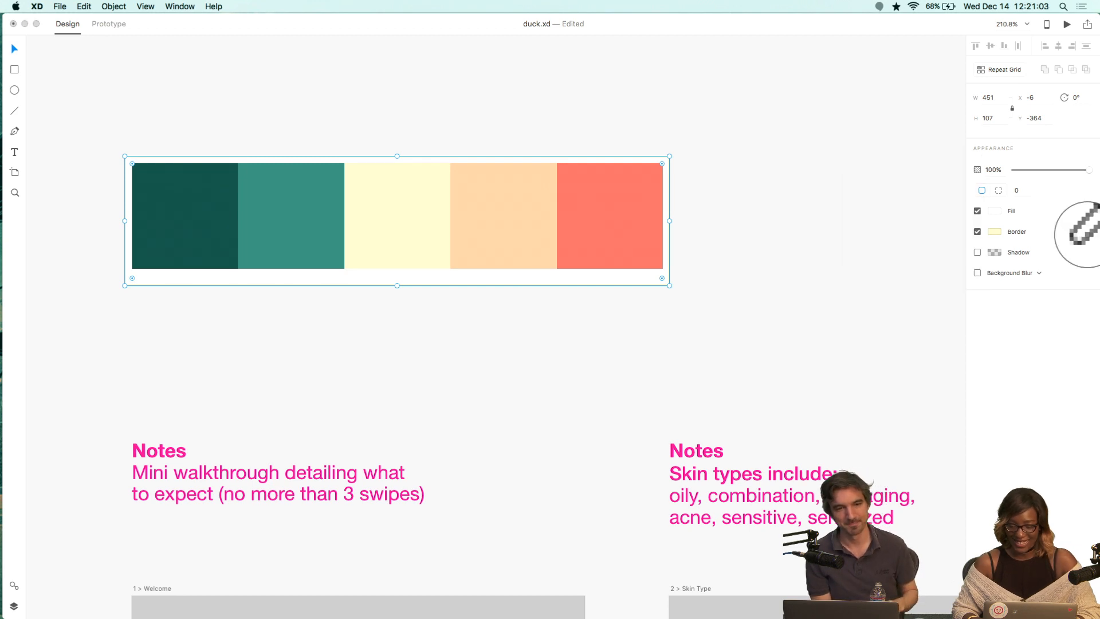
{"action": "left_click", "coordinate": [480, 205]}
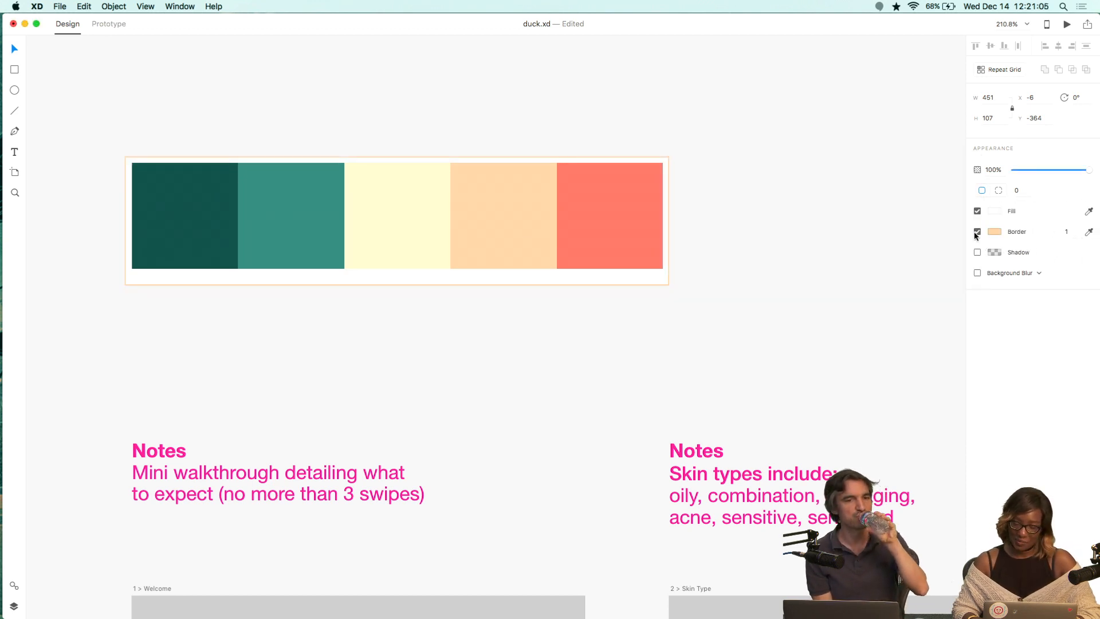
{"action": "left_click", "coordinate": [992, 233]}
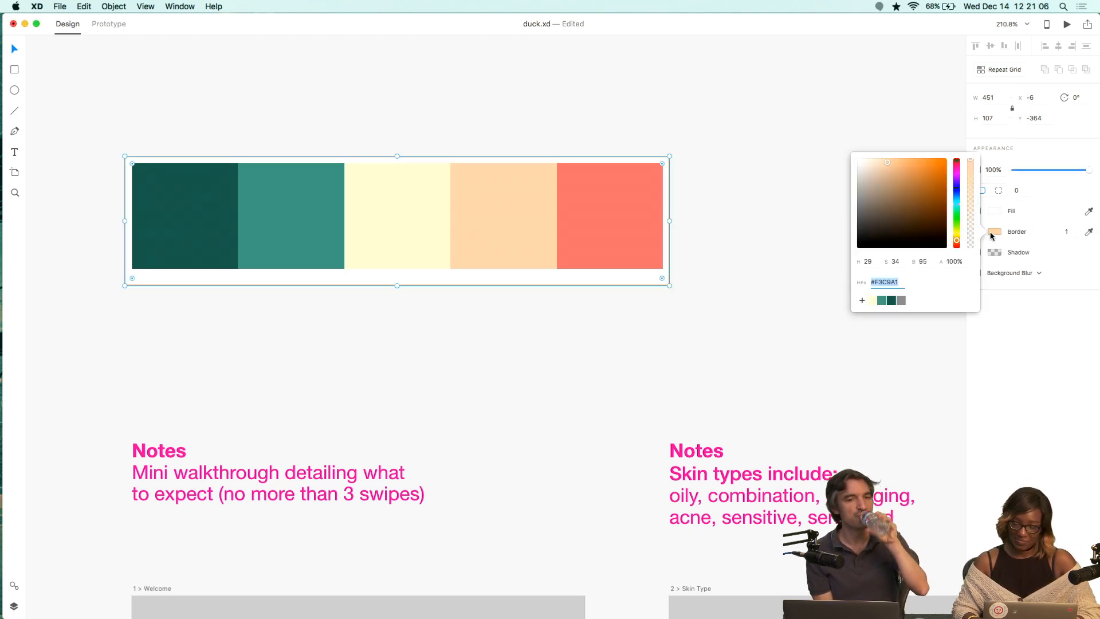
{"action": "left_click", "coordinate": [862, 300]}
Sample the coral swatch into the border color and save it as a document swatch.
{"action": "left_click", "coordinate": [1089, 232]}
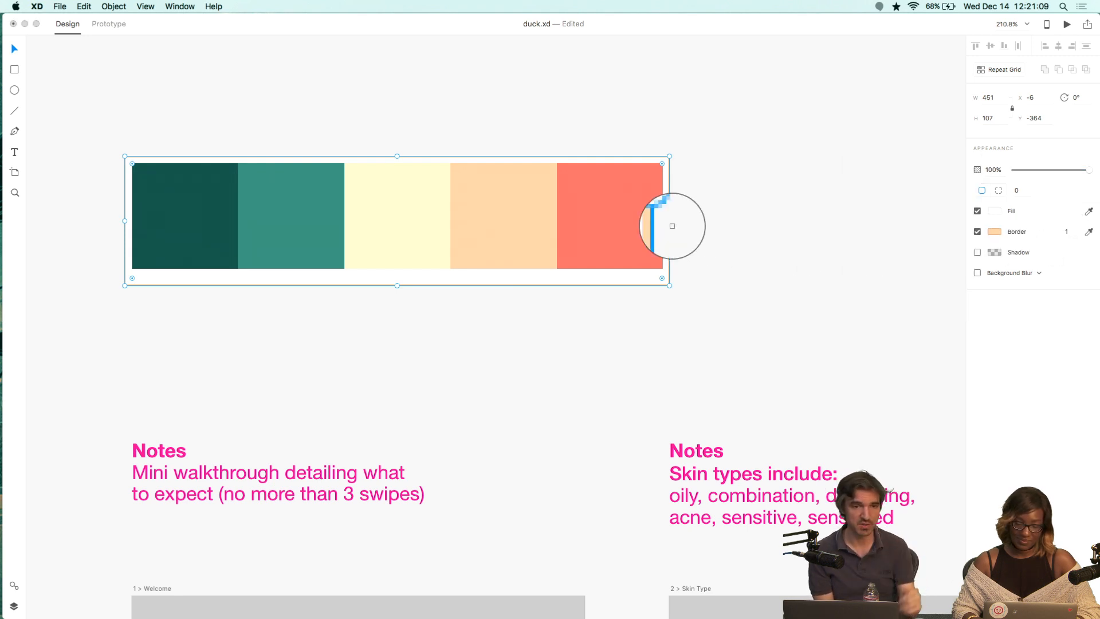
{"action": "left_click", "coordinate": [638, 222]}
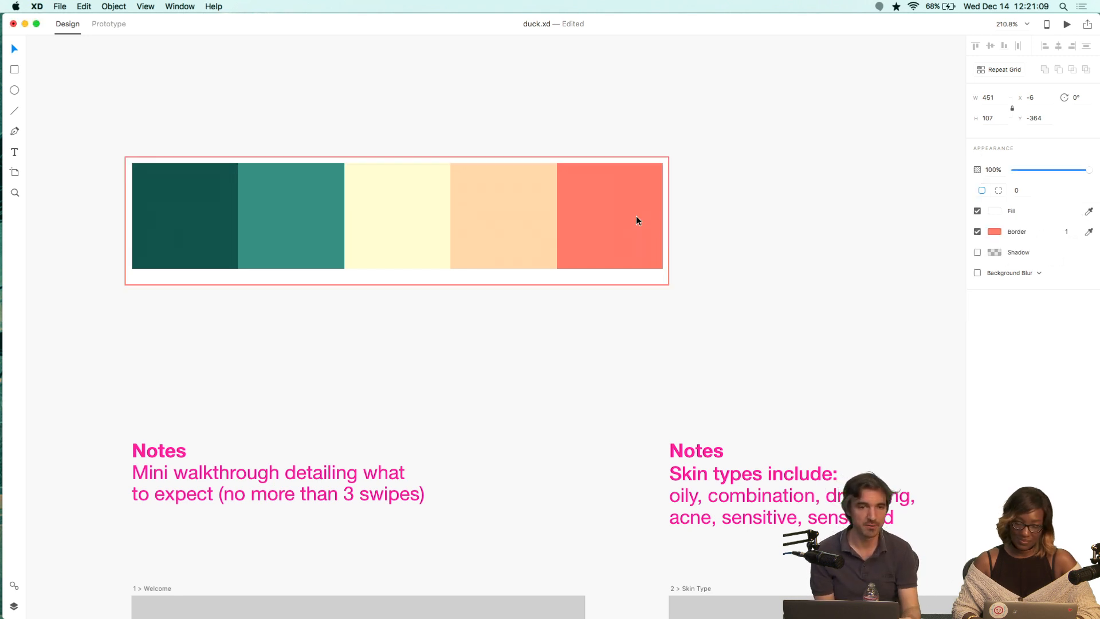
{"action": "left_click", "coordinate": [995, 232]}
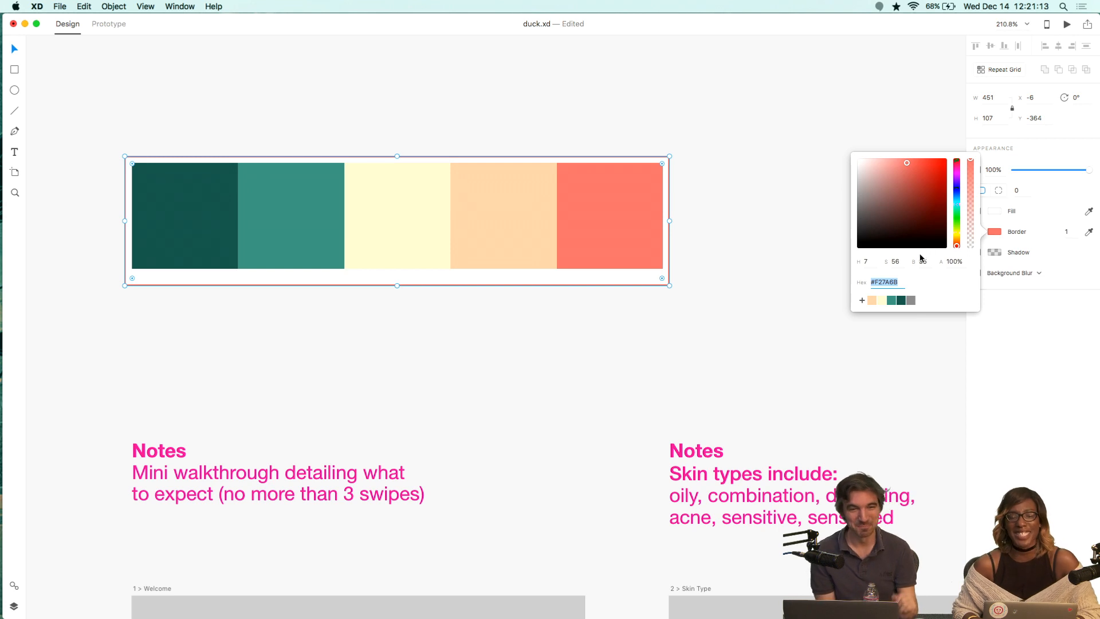
{"action": "left_click", "coordinate": [861, 300]}
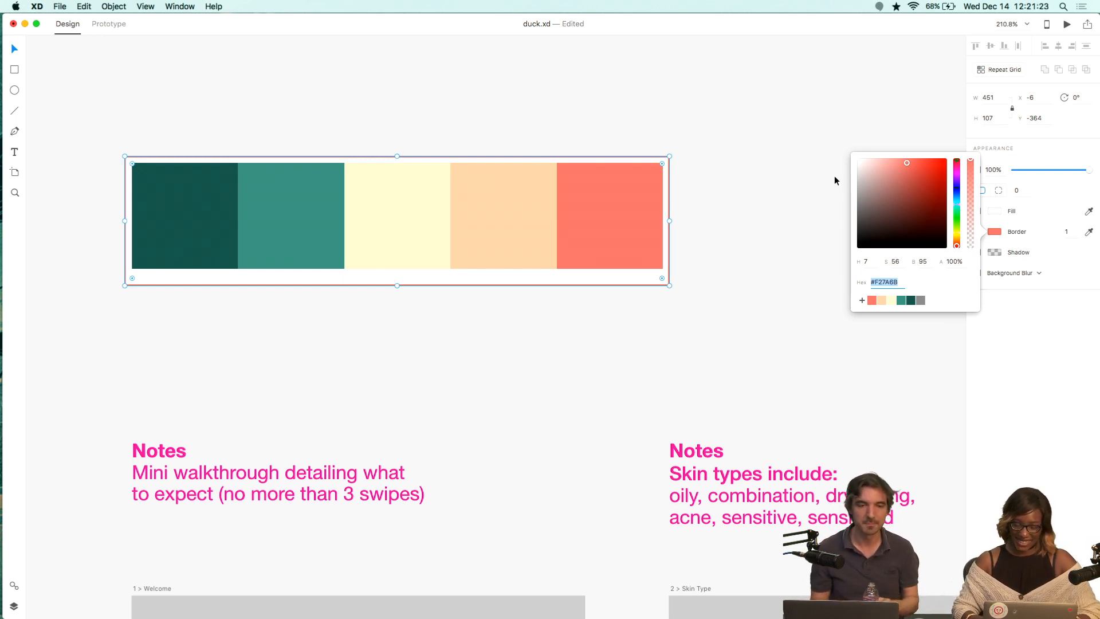
Sample the teal swatch into the border color and set its brightness to 85.
{"action": "left_click", "coordinate": [1090, 230]}
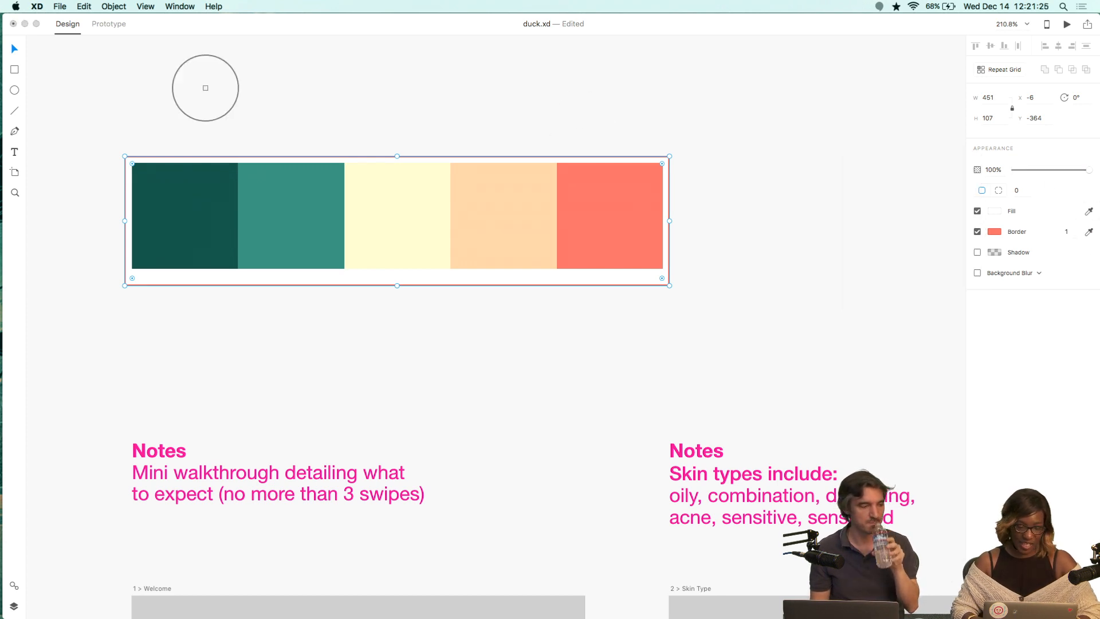
{"action": "left_click", "coordinate": [298, 225]}
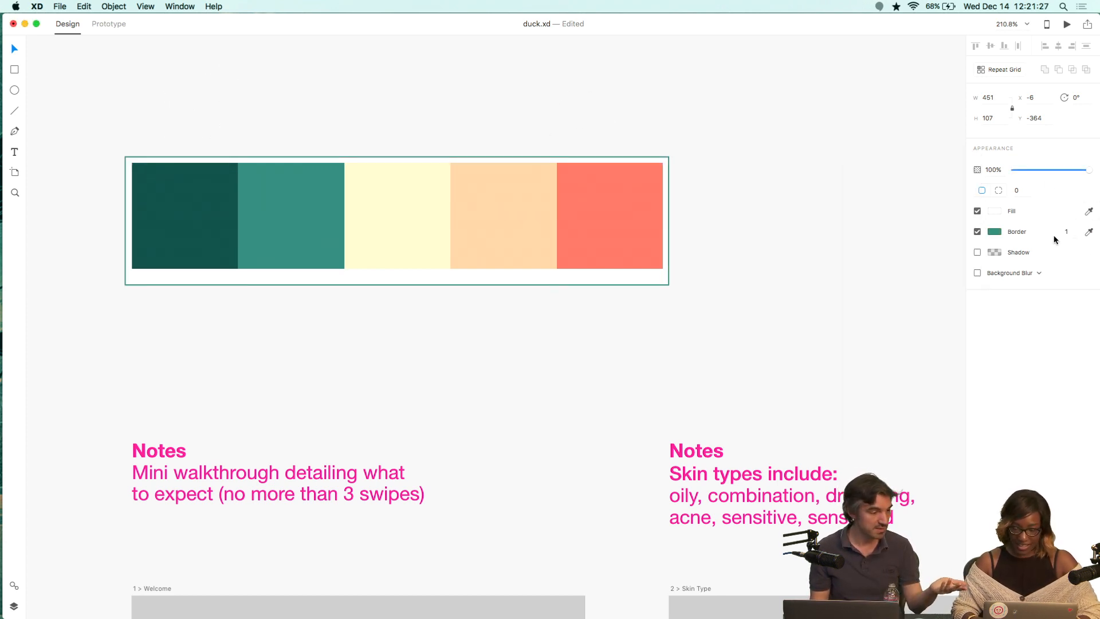
{"action": "left_click", "coordinate": [994, 231]}
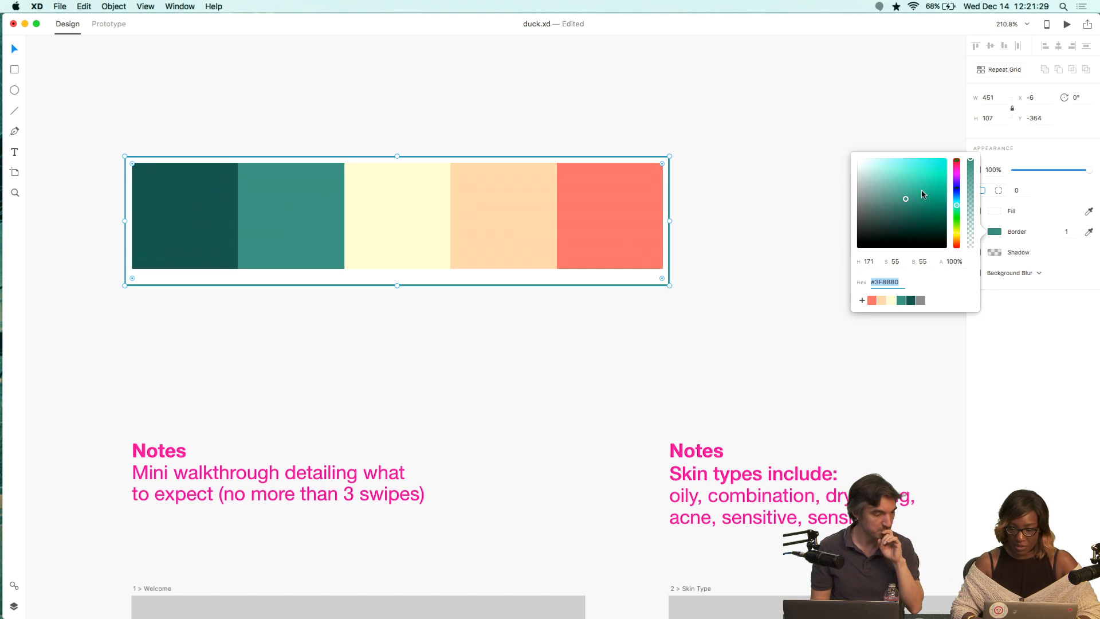
{"action": "left_click", "coordinate": [924, 262]}
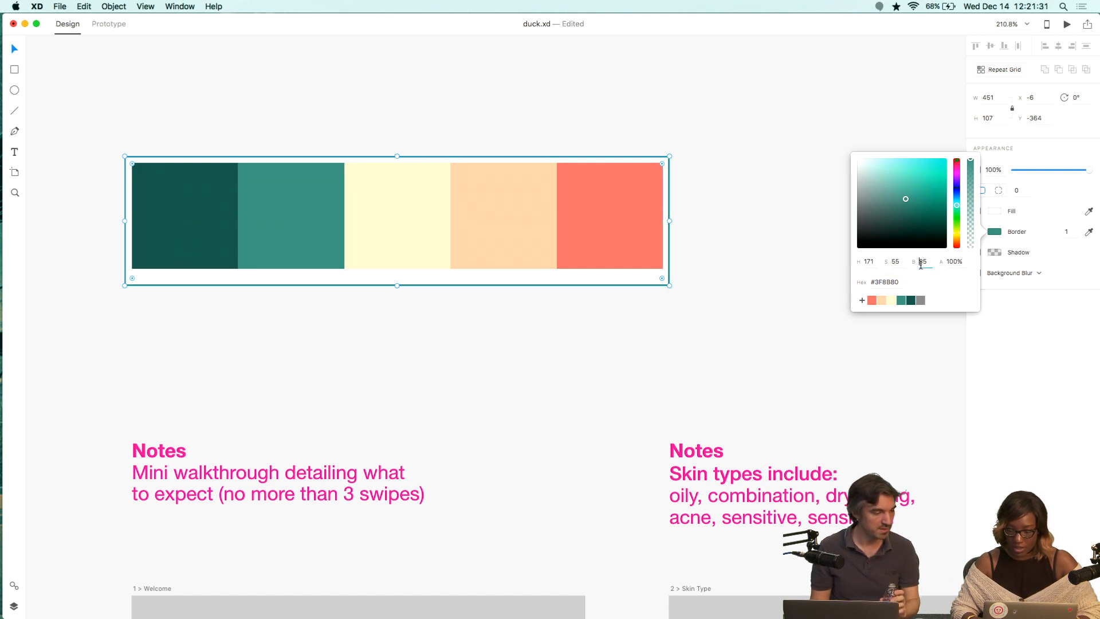
{"action": "type", "text": "85"}
{"action": "key", "text": "Return"}
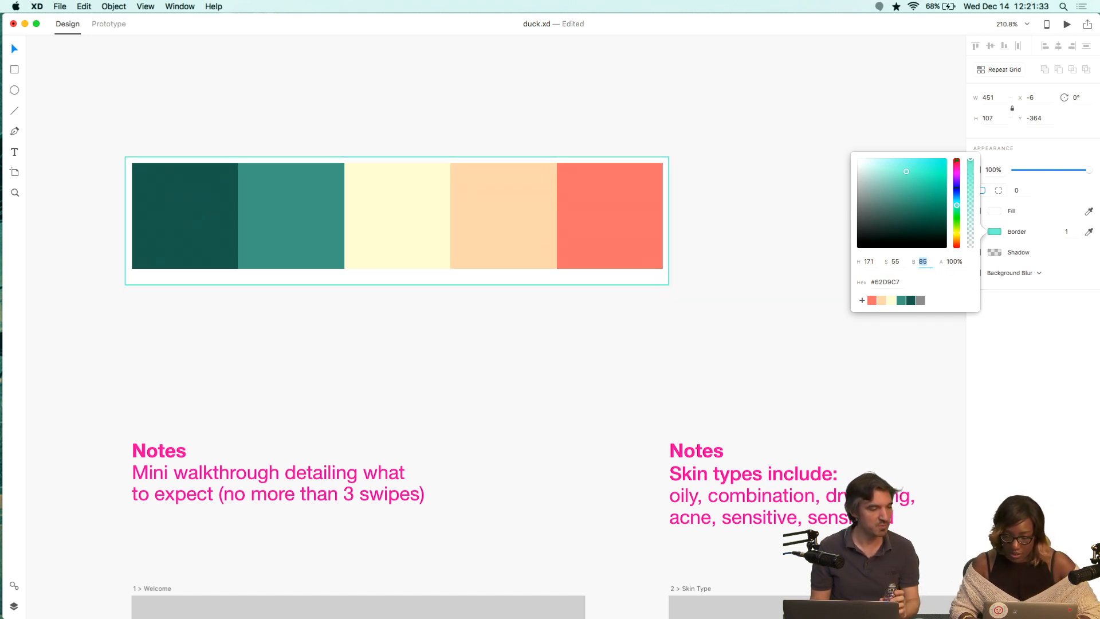
Lighten the border color to about 21% saturation and 90% brightness, save it as a document swatch, and move it beside the teals.
{"action": "left_click", "coordinate": [876, 171]}
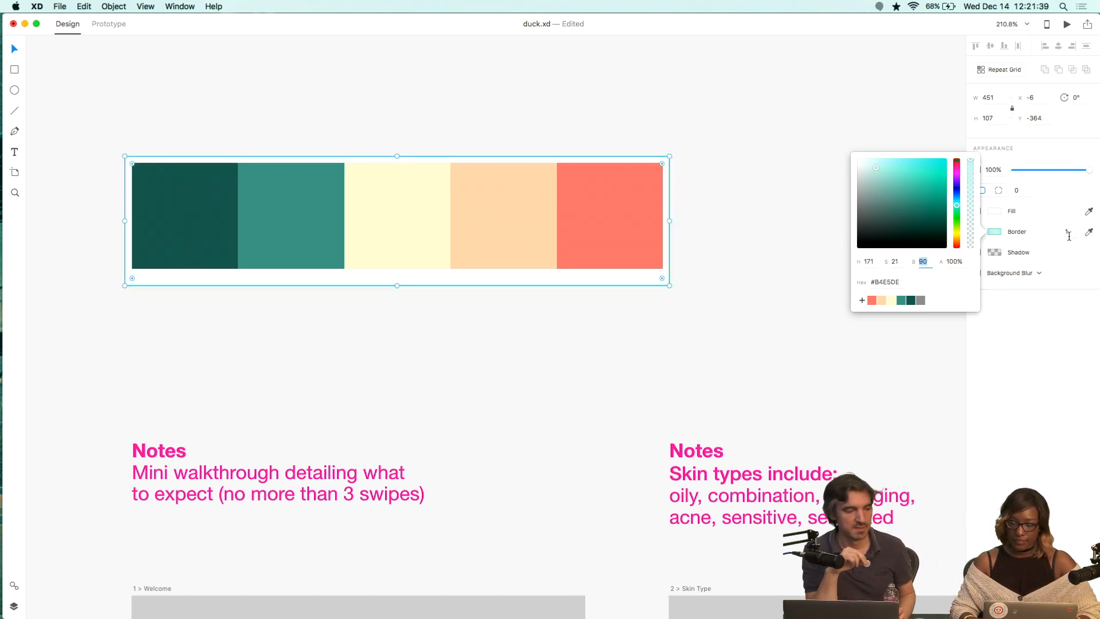
{"action": "left_click", "coordinate": [1069, 236]}
{"action": "left_click", "coordinate": [996, 232]}
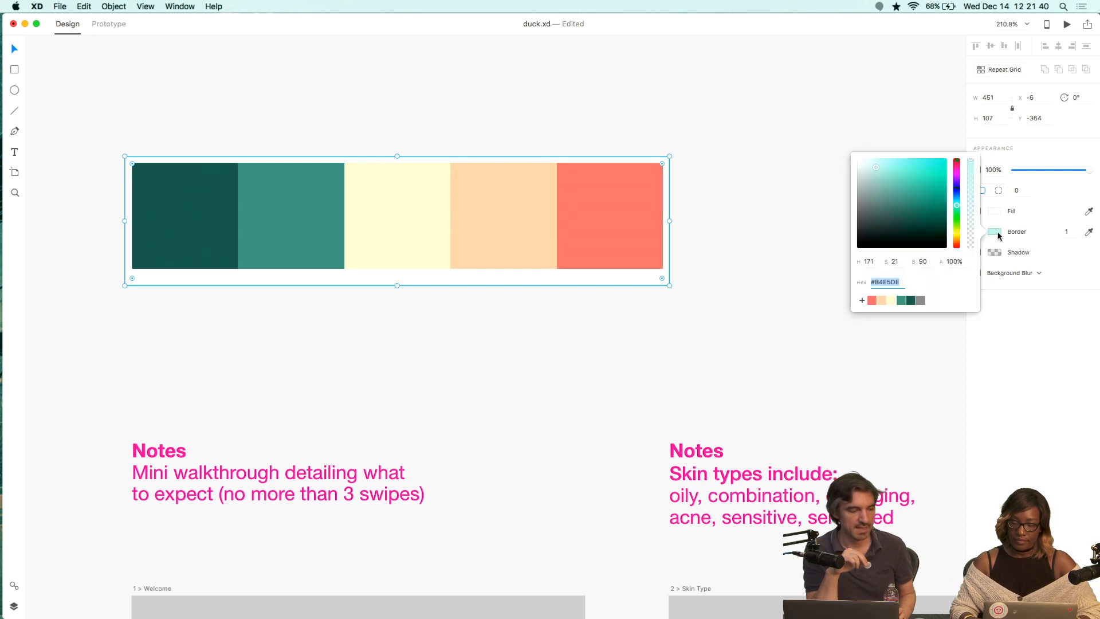
{"action": "left_click", "coordinate": [863, 302]}
{"action": "mouse_move", "coordinate": [896, 301]}
{"action": "left_mouse_down"}
{"action": "mouse_move", "coordinate": [918, 301]}
{"action": "mouse_move", "coordinate": [902, 302]}
{"action": "left_mouse_up"}
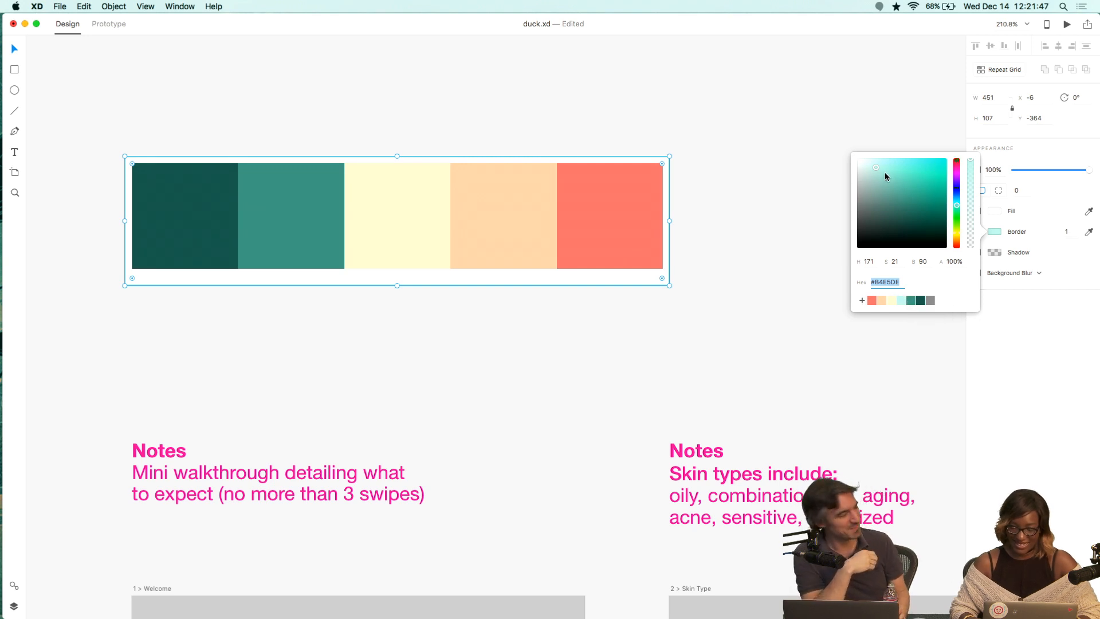
Save three more light teal tints of the border color as document swatches, moving each beside the teal swatches.
{"action": "left_click_drag", "start_coordinate": [885, 177], "coordinate": [887, 172]}
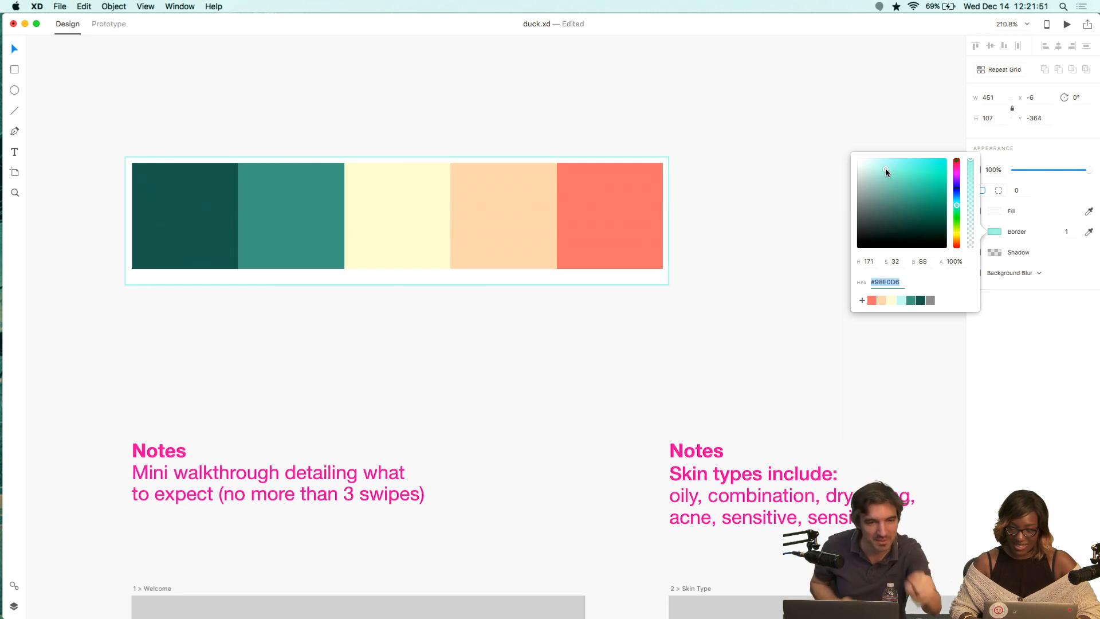
{"action": "left_click", "coordinate": [862, 300]}
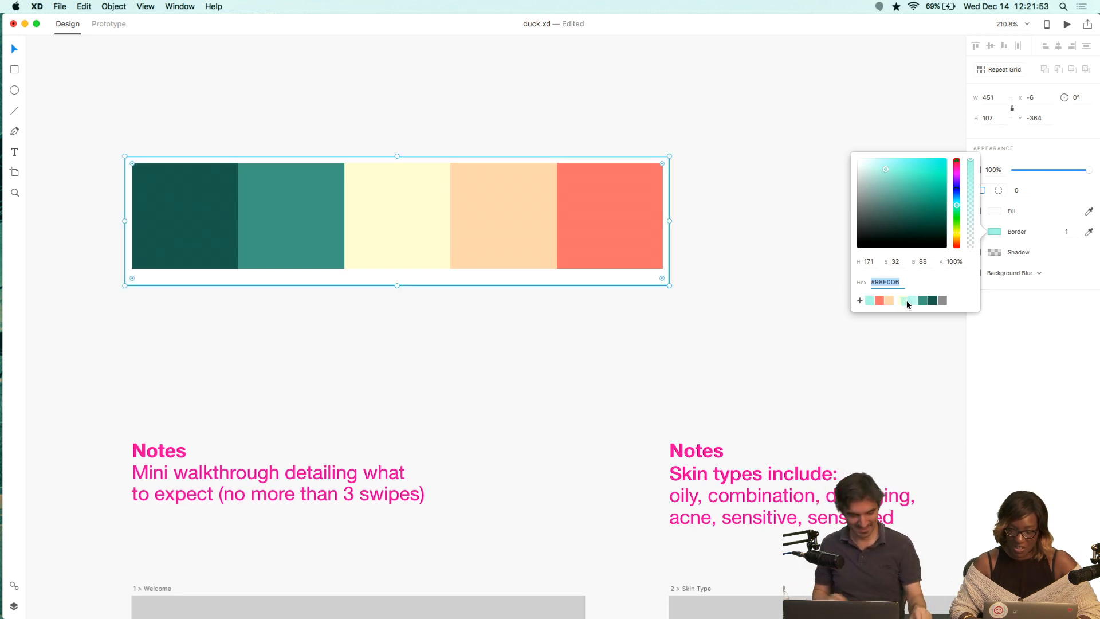
{"action": "left_click_drag", "start_coordinate": [907, 305], "coordinate": [917, 305]}
{"action": "left_click_drag", "start_coordinate": [898, 216], "coordinate": [871, 174]}
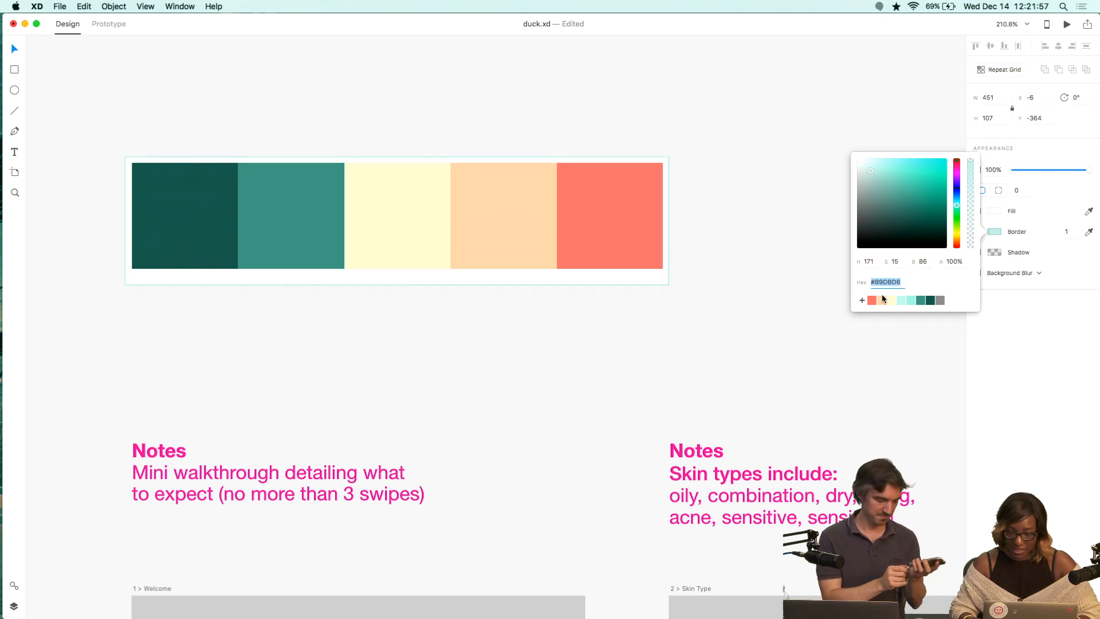
{"action": "left_click", "coordinate": [862, 300]}
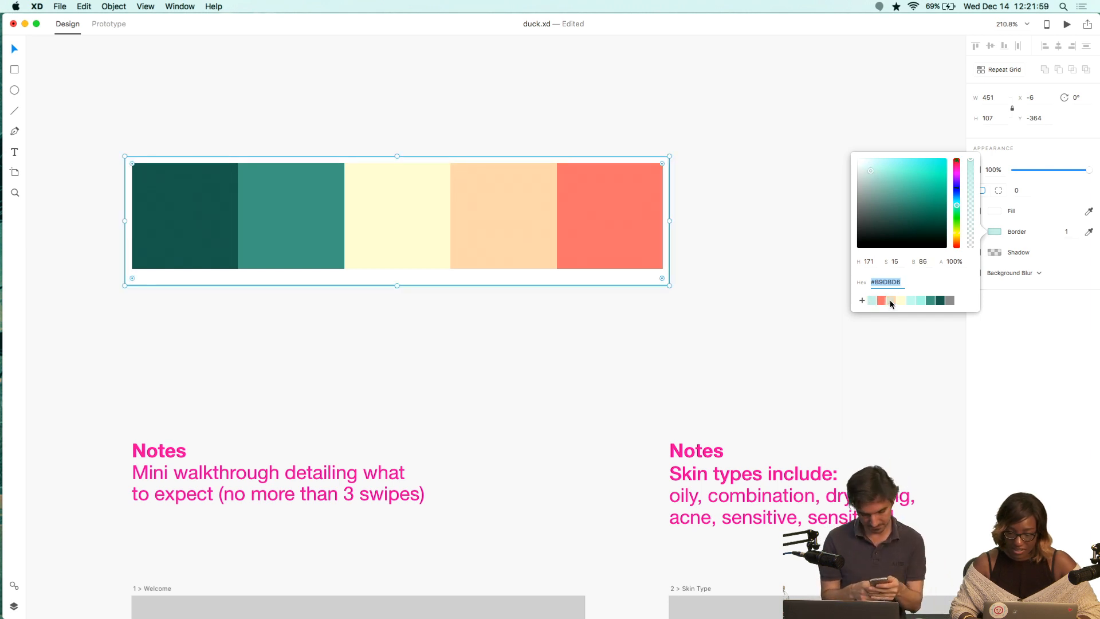
{"action": "left_click_drag", "start_coordinate": [892, 304], "coordinate": [908, 305]}
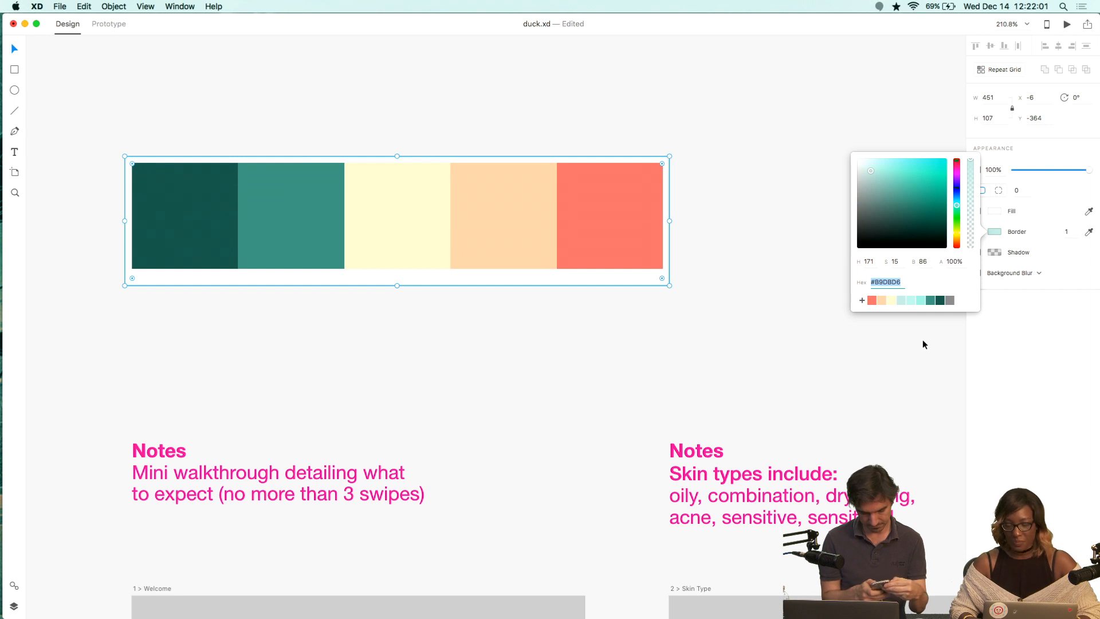
{"action": "left_click_drag", "start_coordinate": [875, 179], "coordinate": [875, 171]}
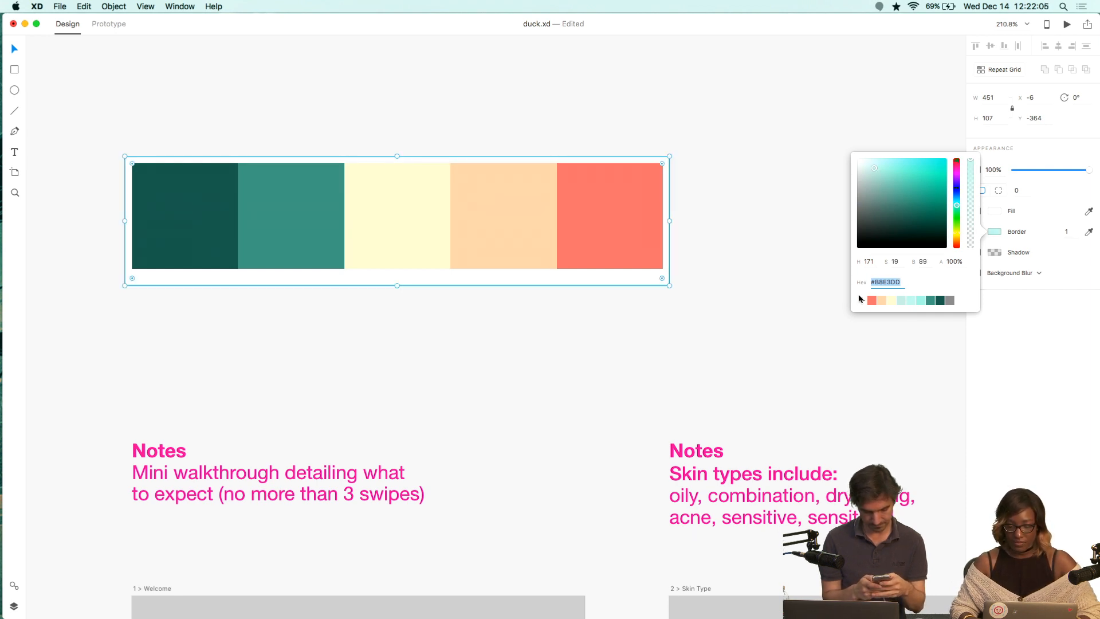
{"action": "left_click", "coordinate": [862, 300]}
{"action": "left_click_drag", "start_coordinate": [870, 302], "coordinate": [896, 302]}
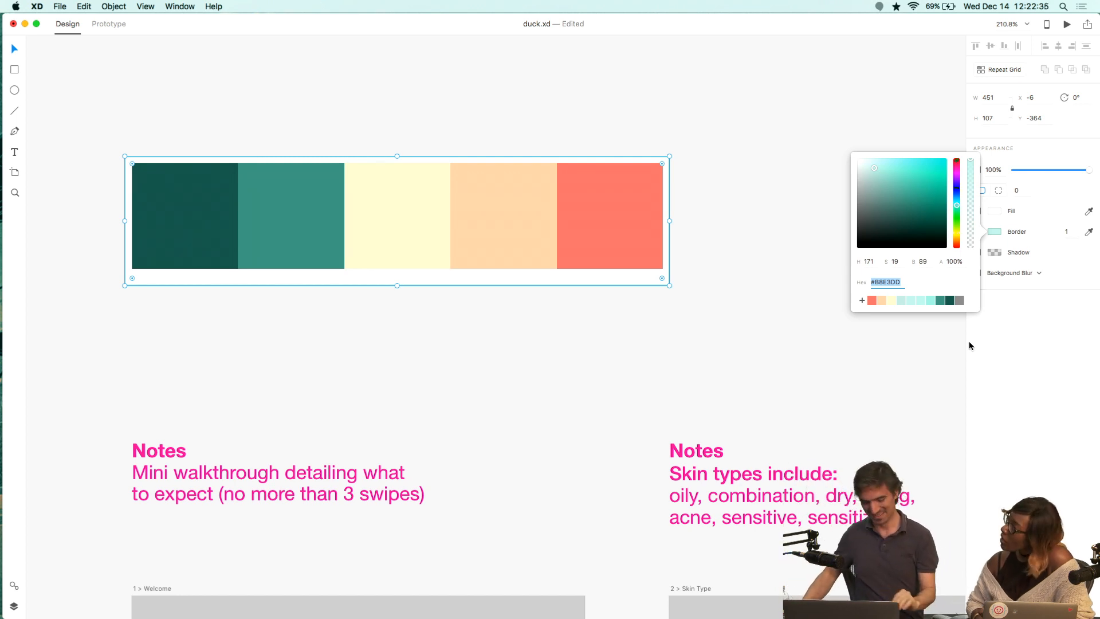
Switch to Chrome and search Google in a new tab for 'are ducks yellow'.
{"action": "key", "text": "super+Tab"}
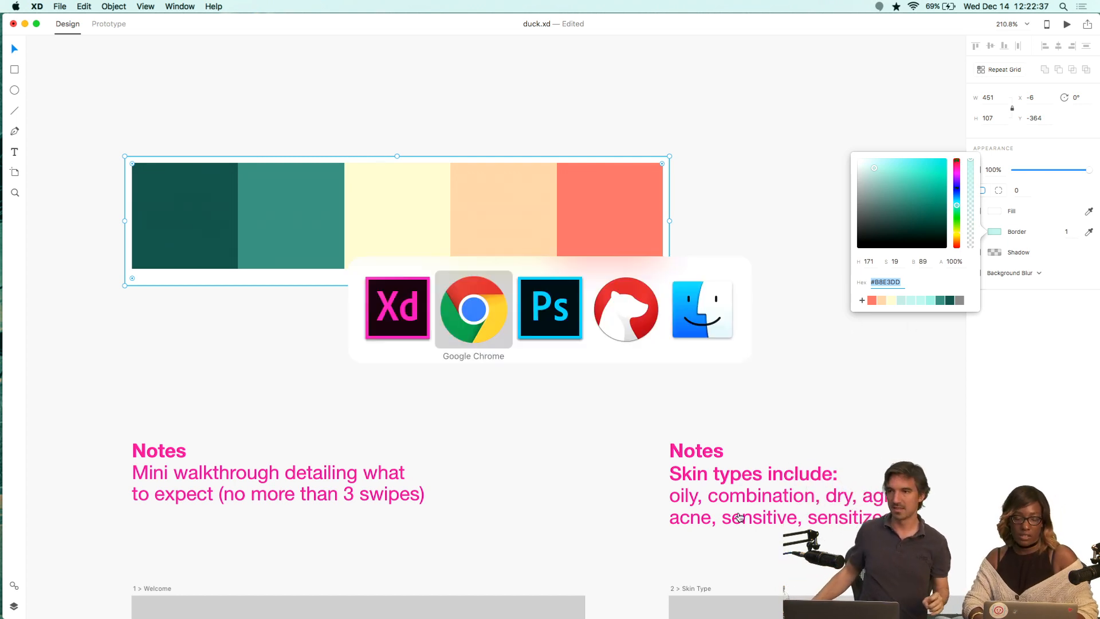
{"action": "key", "text": "super+t"}
{"action": "type", "text": "a"}
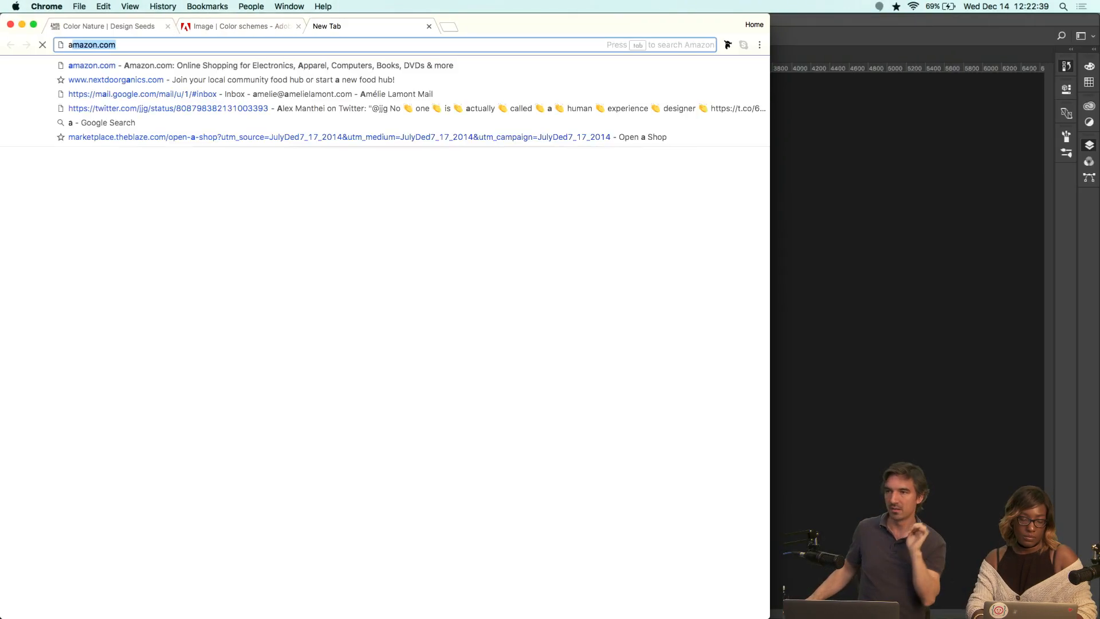
{"action": "type", "text": "re ducks yellow"}
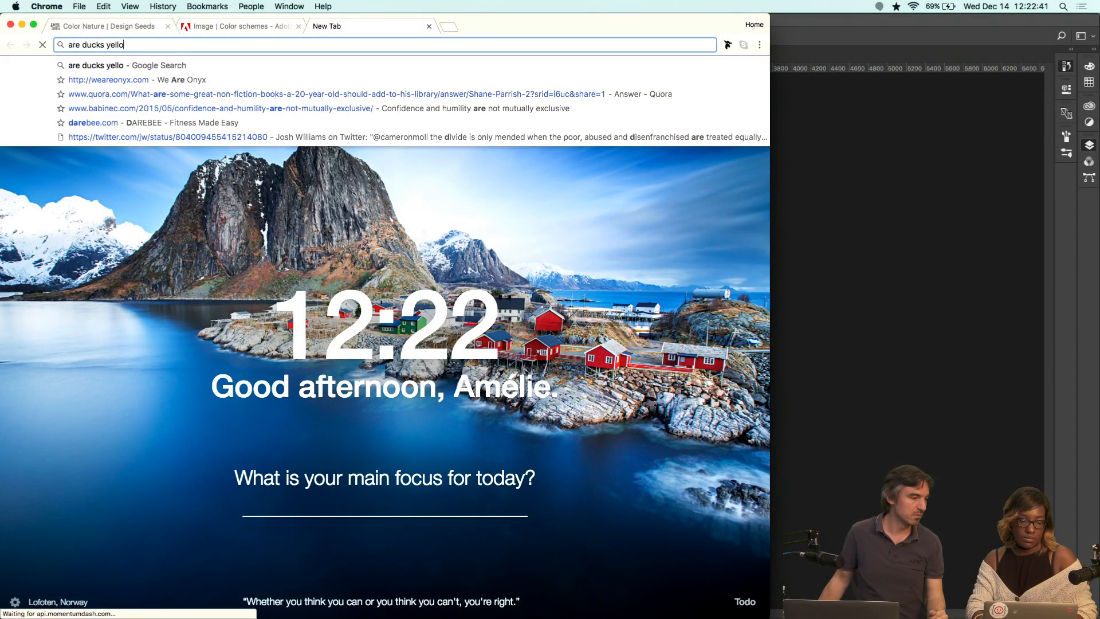
{"action": "key", "text": "Return"}
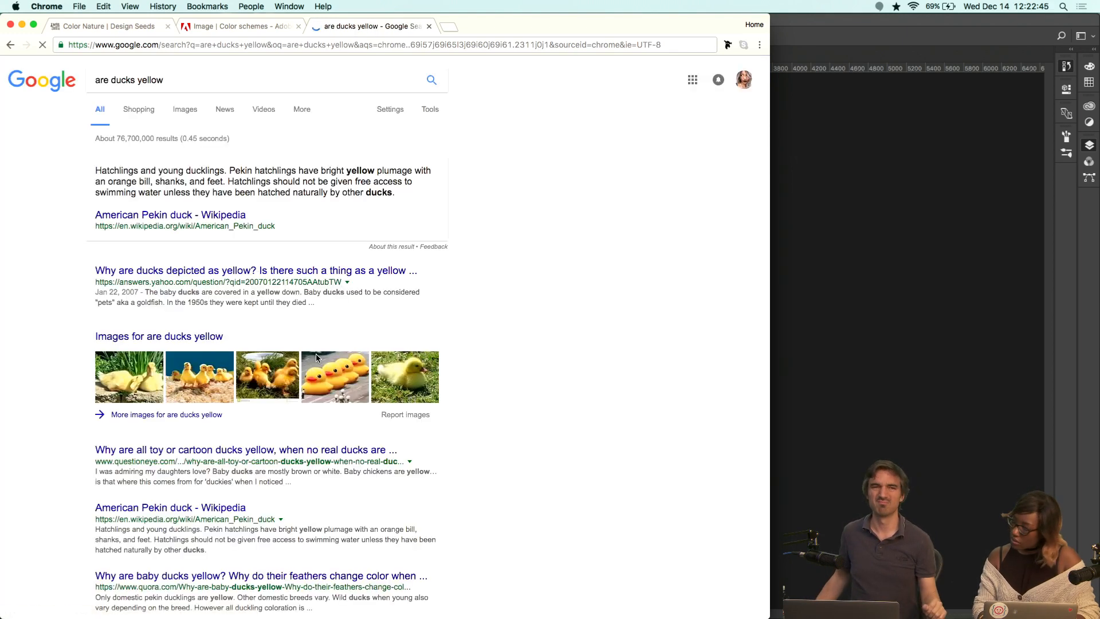
Browse the image results for yellow ducks.
{"action": "left_click", "coordinate": [331, 377]}
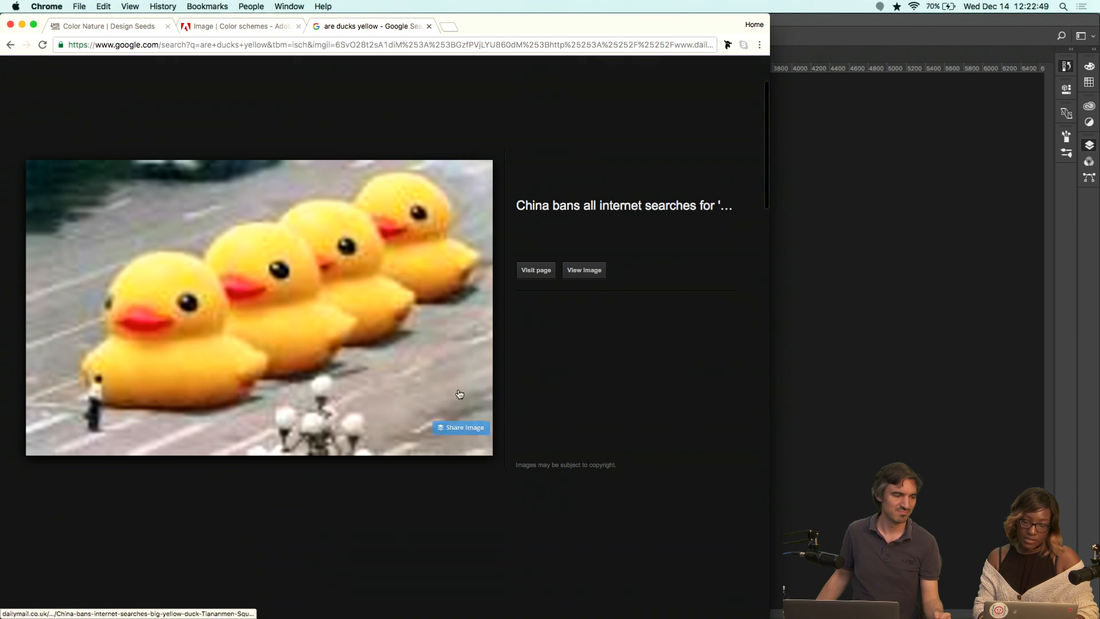
{"action": "scroll", "coordinate": [403, 186], "scroll_direction": "up", "scroll_amount": 1}
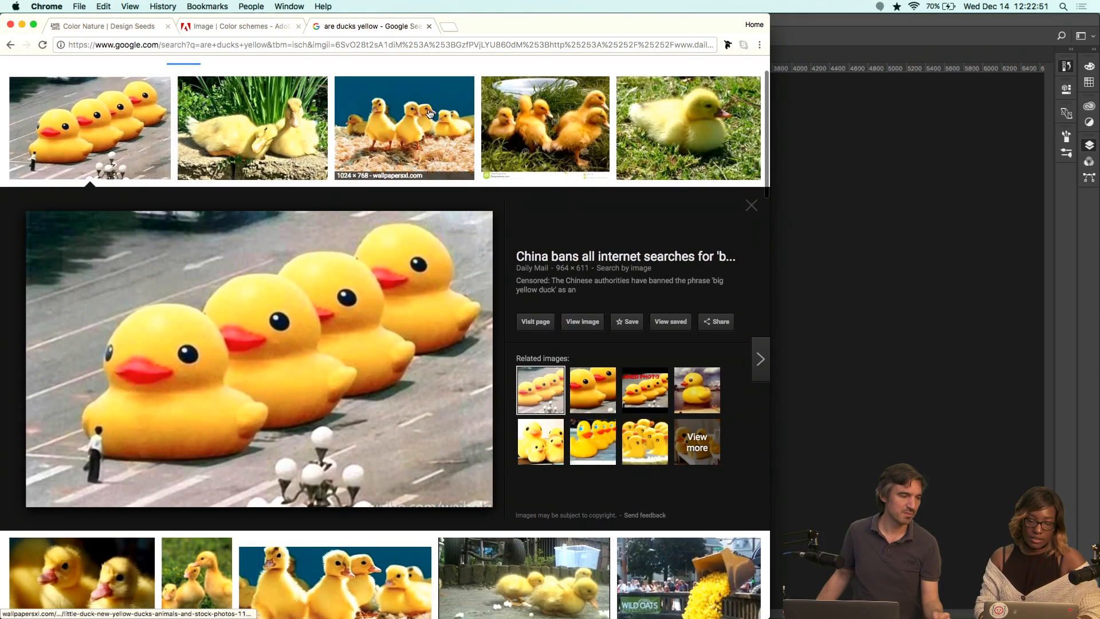
{"action": "left_click", "coordinate": [428, 157]}
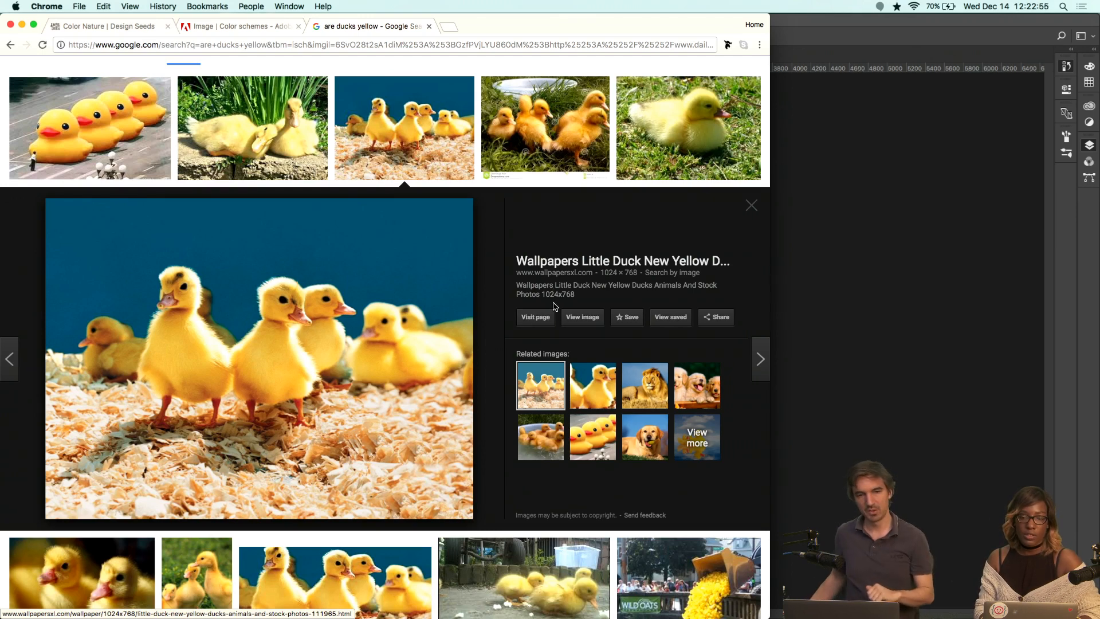
{"action": "scroll", "coordinate": [301, 97], "scroll_direction": "up", "scroll_amount": 1}
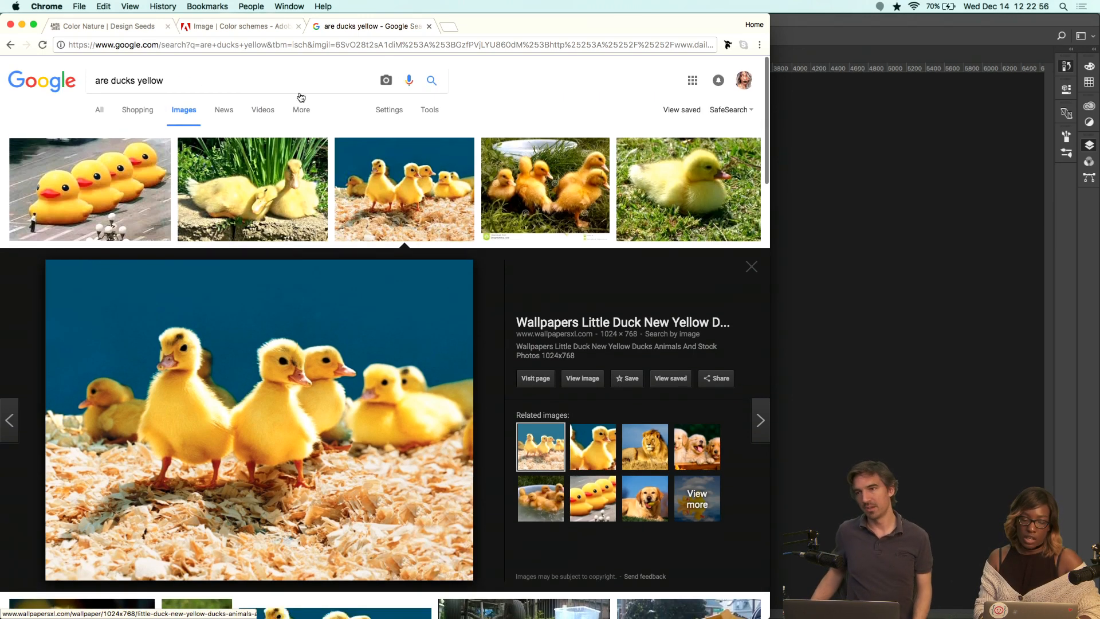
Change the image search to 'are ducks blue', open a result, and close the tab.
{"action": "double_click", "coordinate": [266, 80]}
{"action": "type", "text": "blue"}
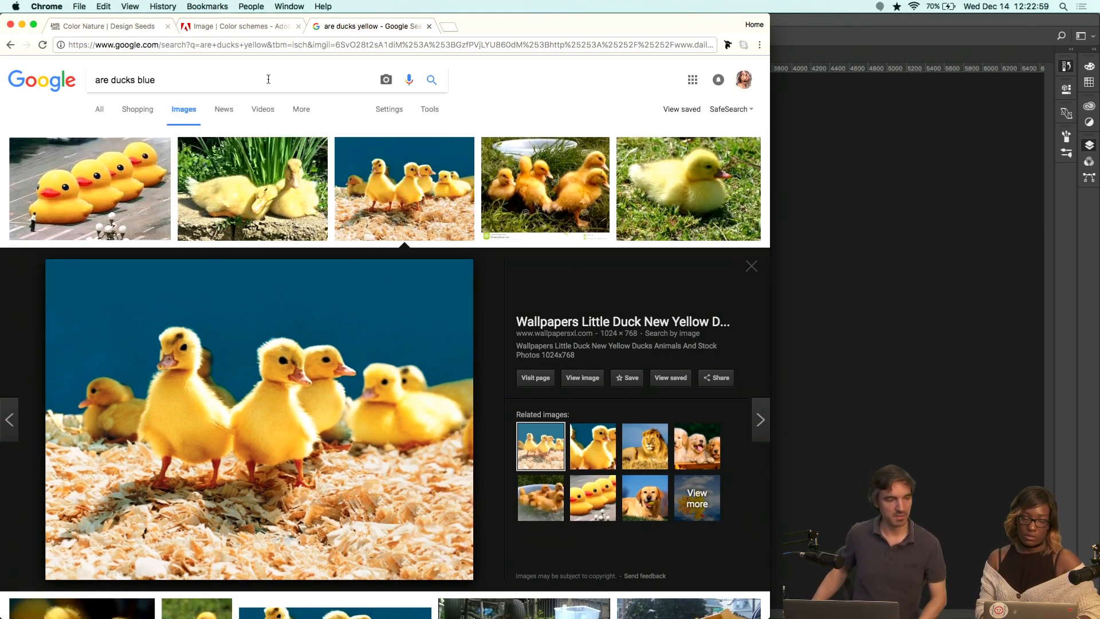
{"action": "key", "text": "Return"}
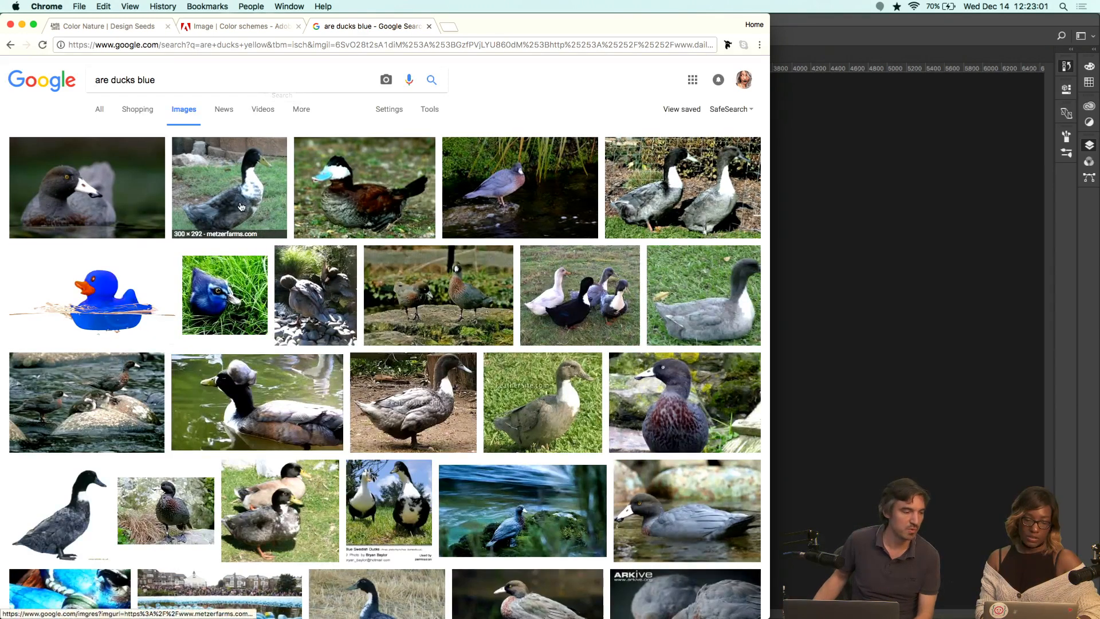
{"action": "left_click", "coordinate": [242, 206]}
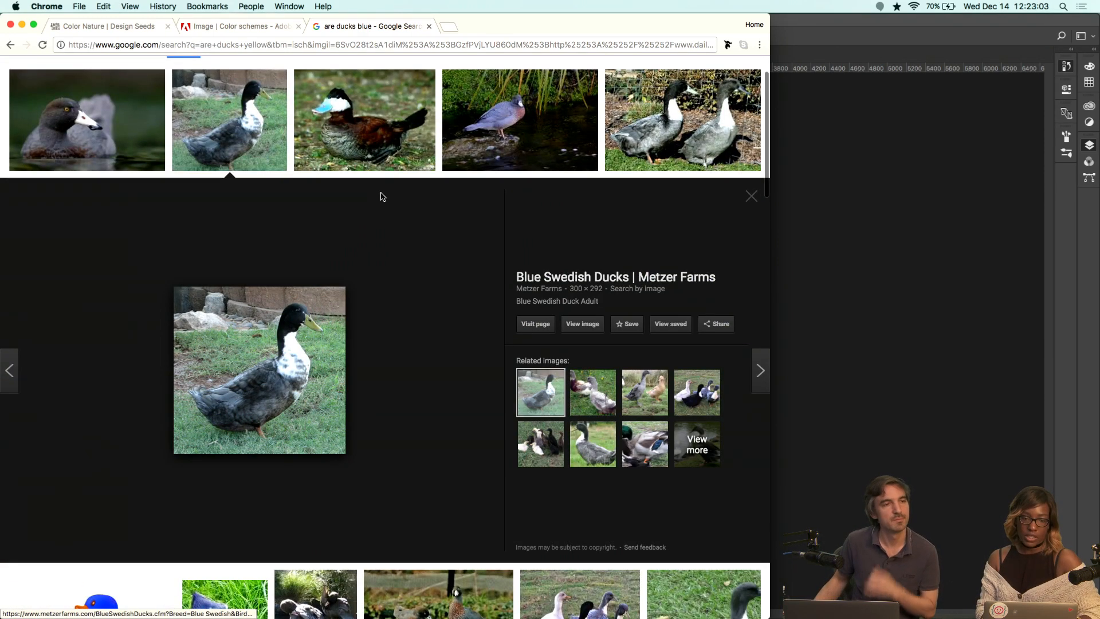
{"action": "key", "text": "super+w"}
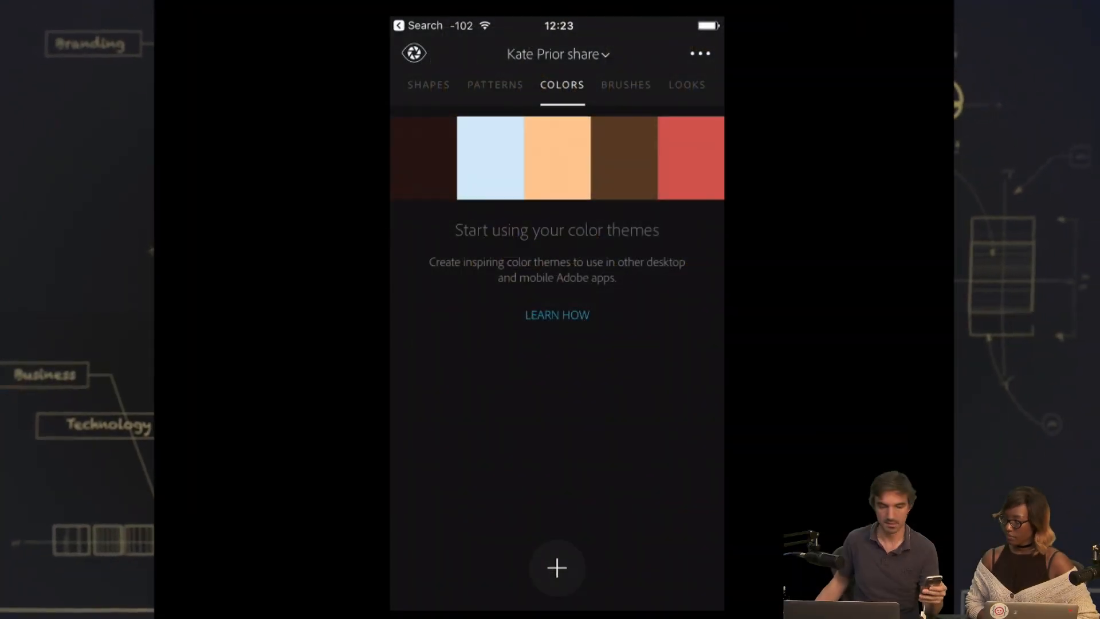
Open the Colors section in the Capture phone app and capture a new color theme from the painting with the camera.
{"action": "left_click", "coordinate": [429, 85]}
{"action": "left_click", "coordinate": [562, 85]}
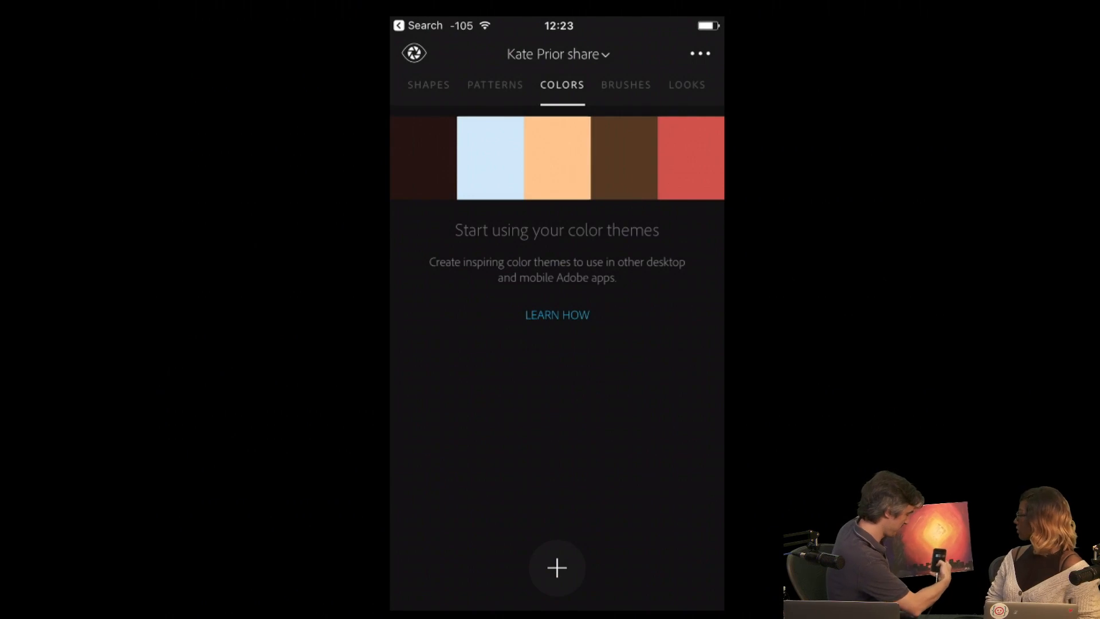
{"action": "left_click", "coordinate": [557, 567]}
{"action": "left_click", "coordinate": [464, 552]}
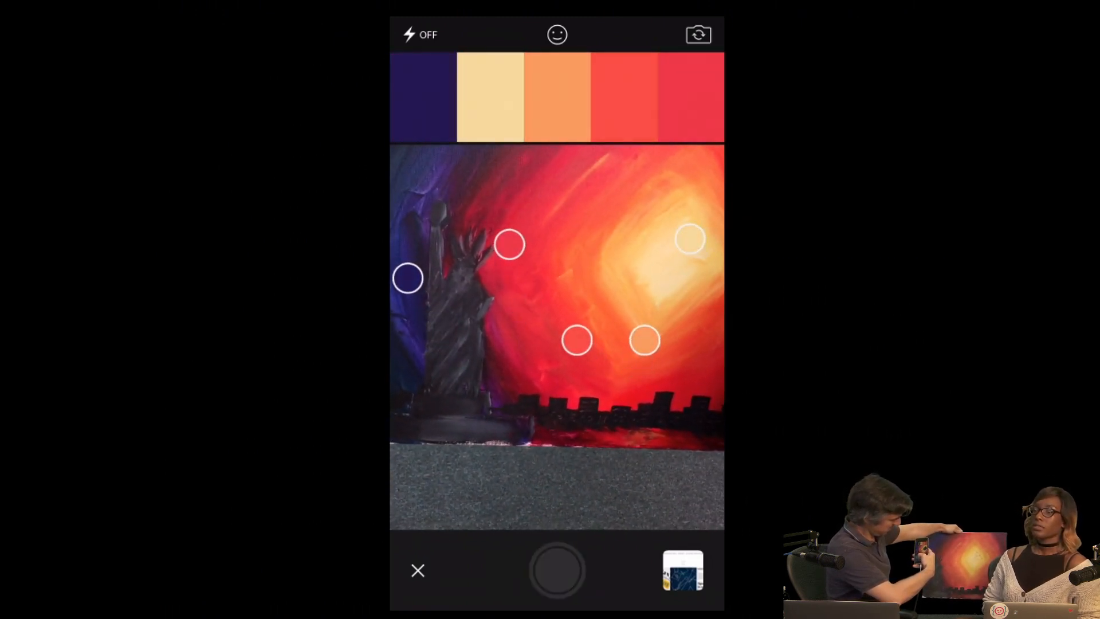
{"action": "left_click", "coordinate": [557, 570]}
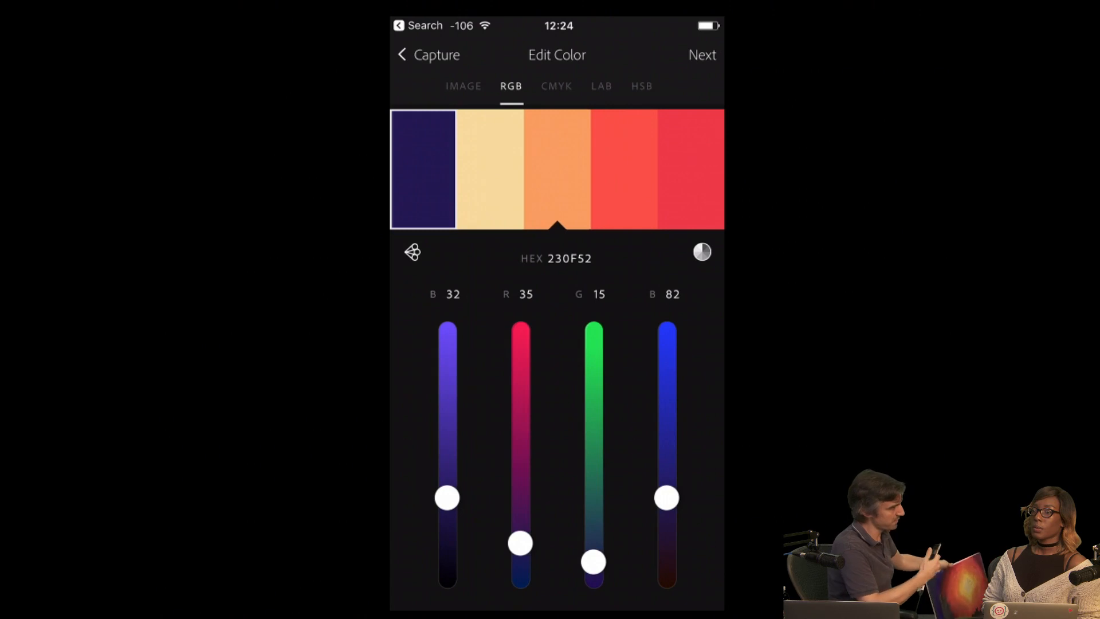
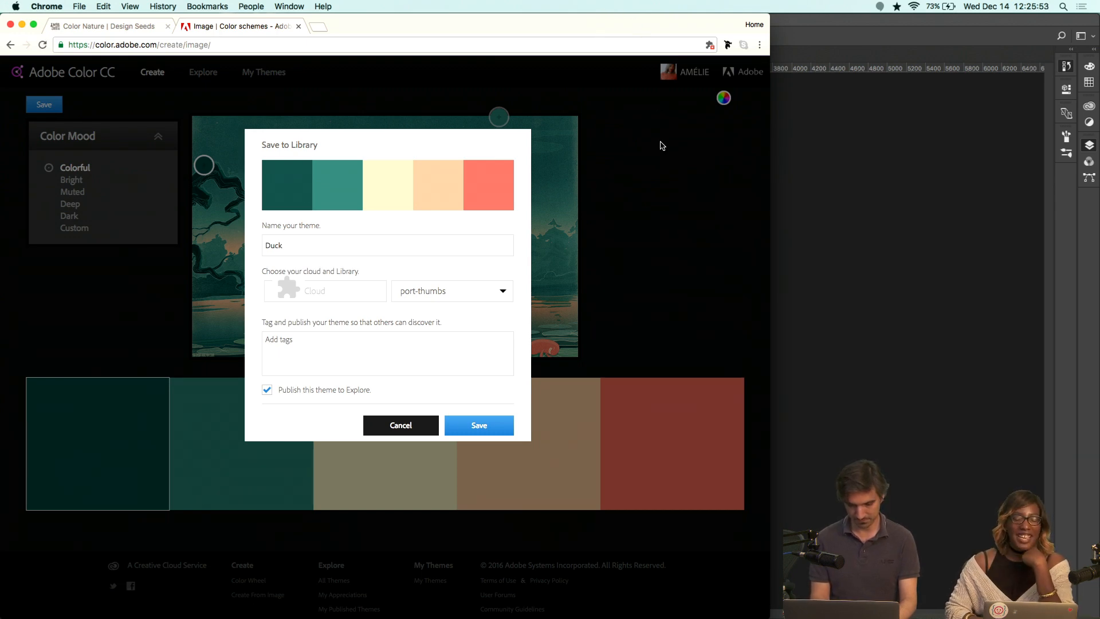
Switch from Chrome back to the duck.xd document in XD.
{"action": "key", "text": "ctrl+Right"}
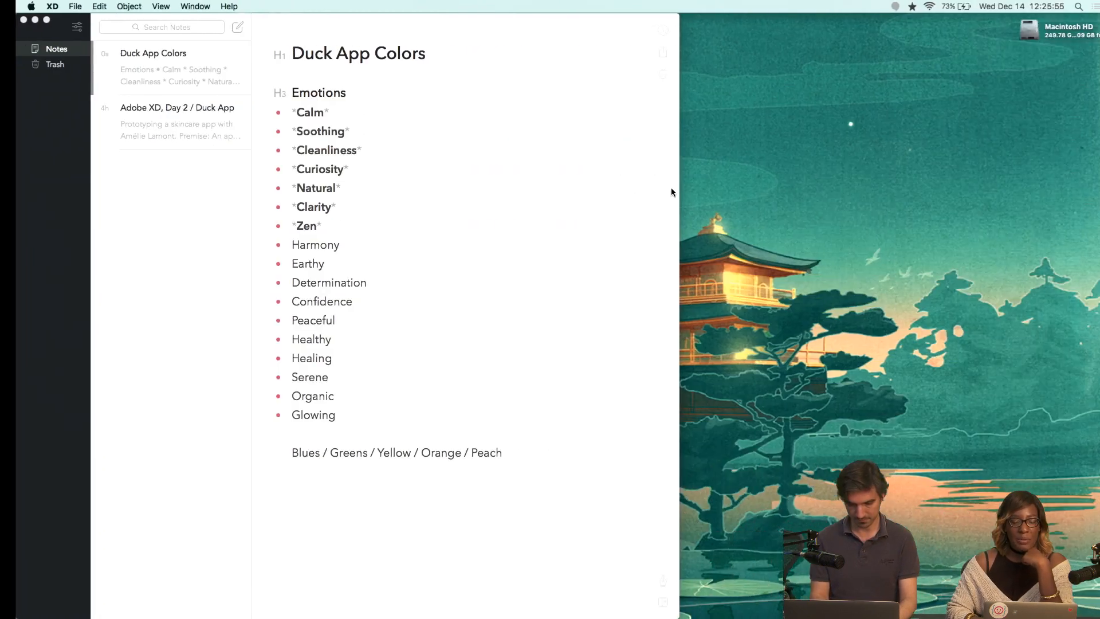
{"action": "key", "text": "ctrl+Left"}
{"action": "key", "text": "ctrl+Left"}
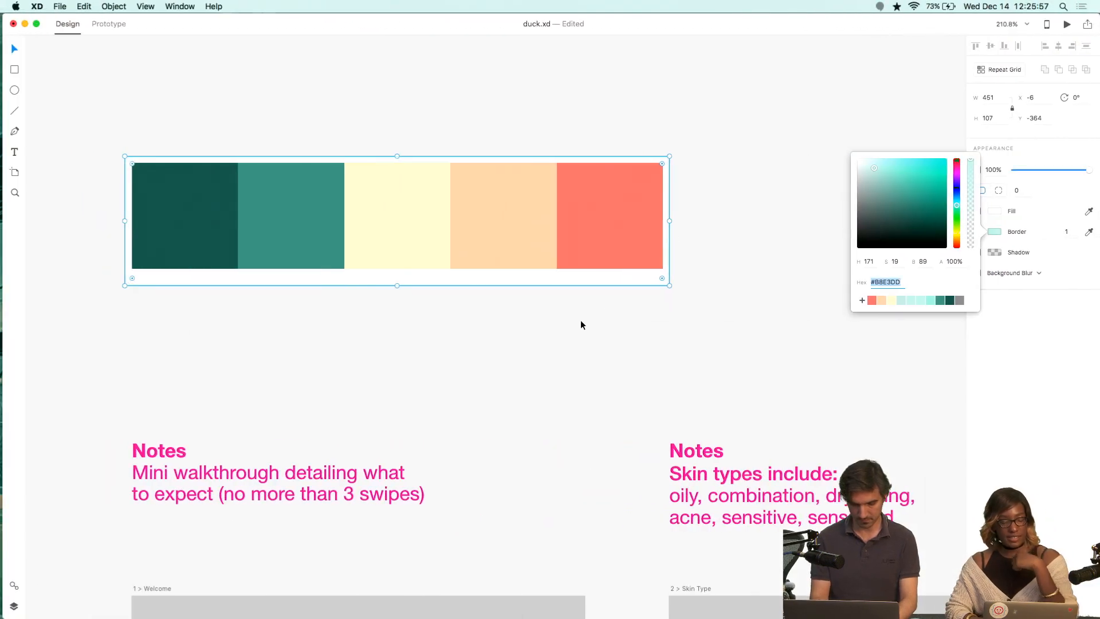
{"action": "scroll", "coordinate": [582, 324], "scroll_direction": "down", "scroll_amount": 9}
{"action": "scroll", "coordinate": [583, 324], "scroll_direction": "left", "scroll_amount": 4}
{"action": "scroll", "coordinate": [581, 320], "scroll_direction": "down", "scroll_amount": 5}
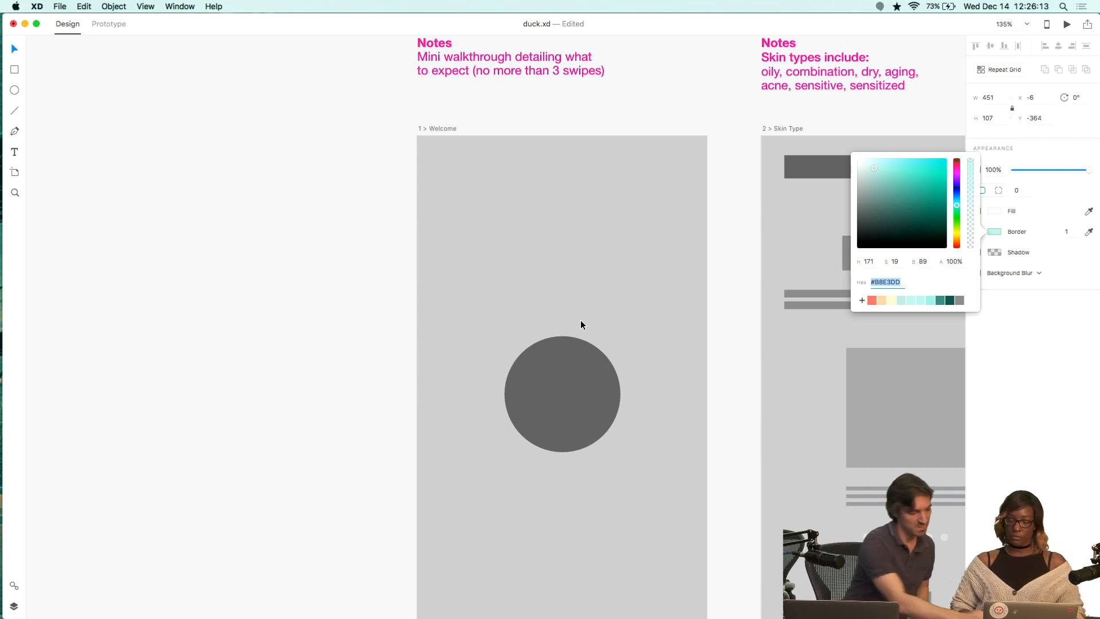
{"action": "left_click", "coordinate": [288, 236]}
{"action": "key", "text": "super+a"}
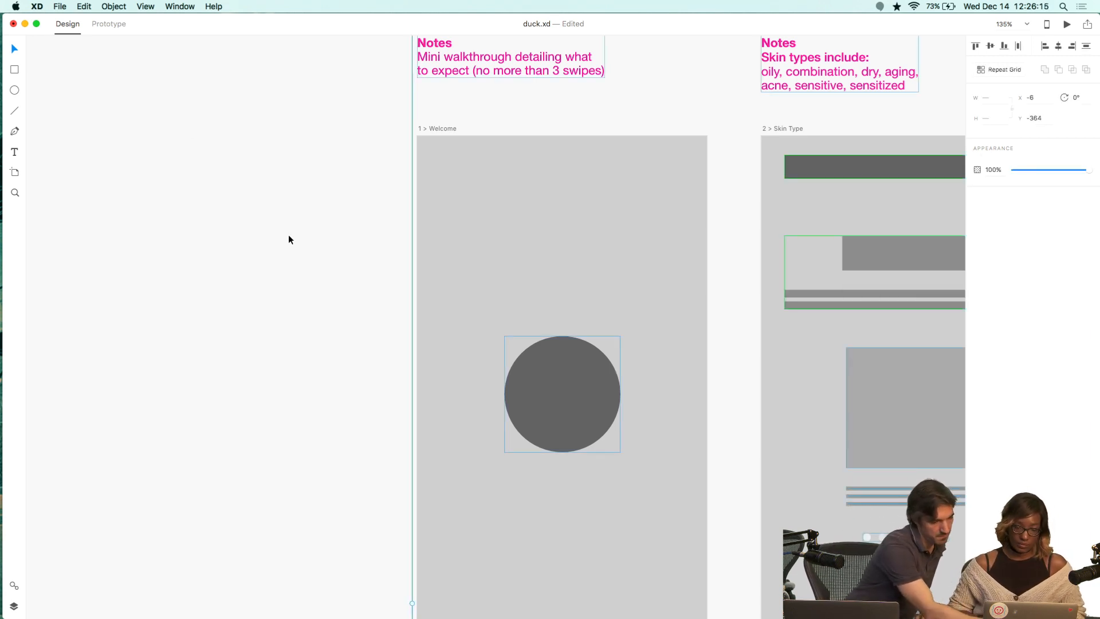
{"action": "left_click", "coordinate": [292, 237]}
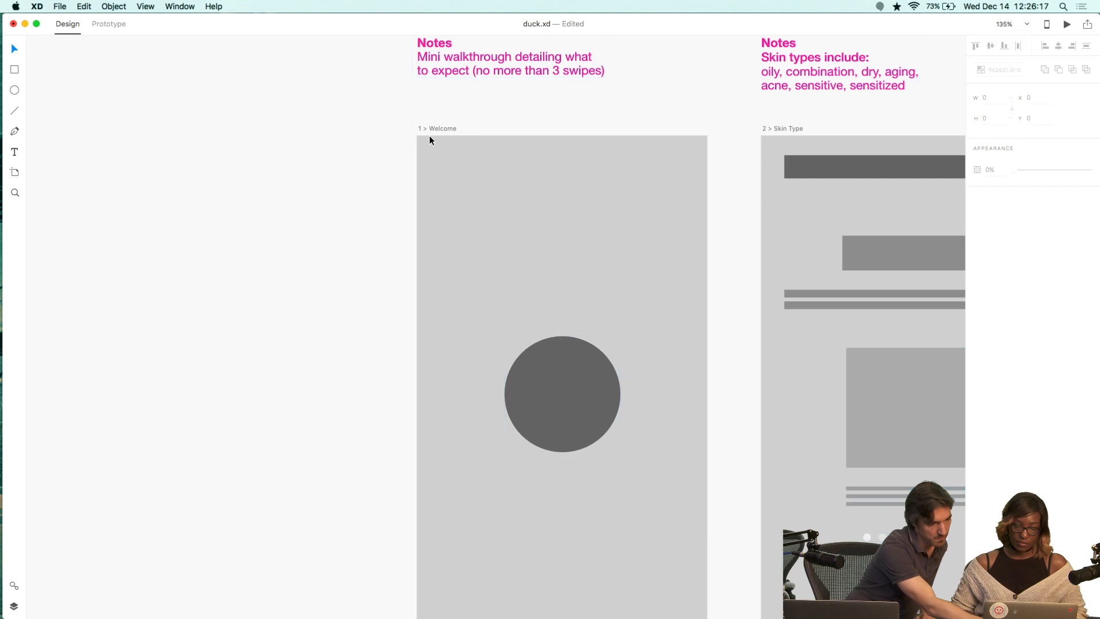
Select every artboard, from 1 > Welcome through 9 > Reminders and both Product Add screens.
{"action": "left_click", "coordinate": [441, 127]}
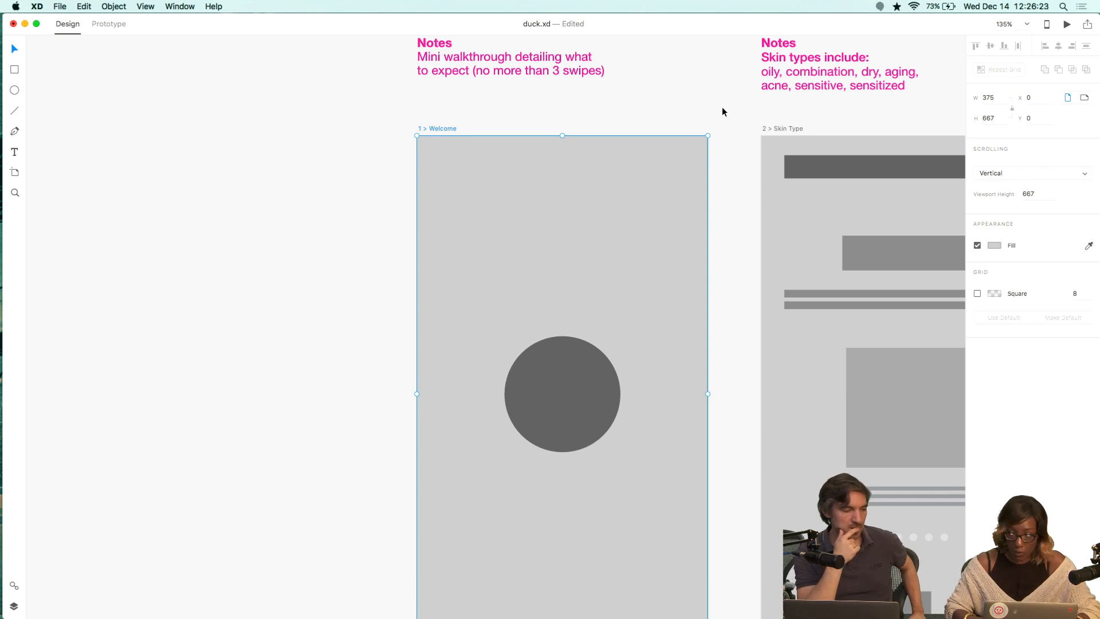
{"action": "scroll", "coordinate": [732, 122], "scroll_direction": "down", "scroll_amount": 5}
{"action": "scroll", "coordinate": [731, 122], "scroll_direction": "right", "scroll_amount": 4}
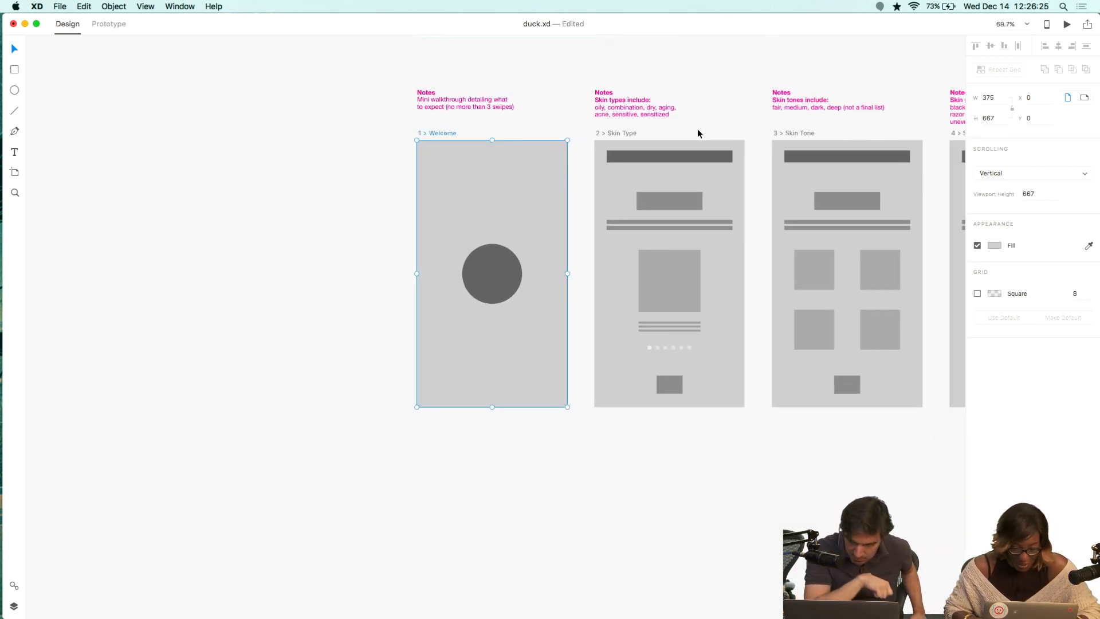
{"action": "left_click", "coordinate": [621, 133], "text": "shift"}
{"action": "scroll", "coordinate": [659, 147], "scroll_direction": "right", "scroll_amount": 5}
{"action": "scroll", "coordinate": [659, 148], "scroll_direction": "up", "scroll_amount": 2}
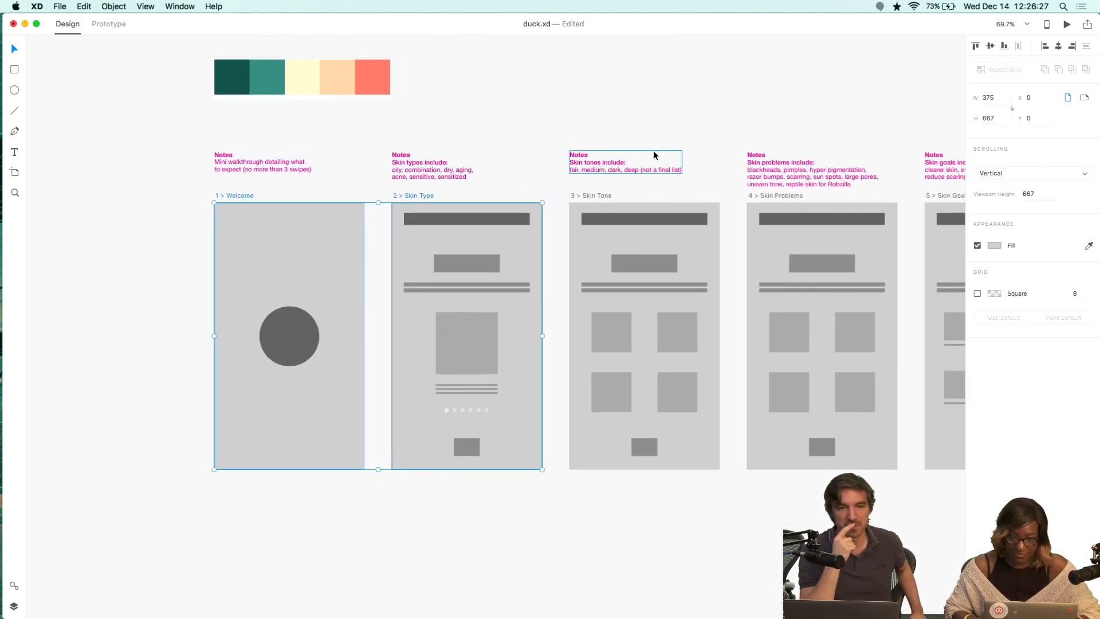
{"action": "left_click", "coordinate": [588, 196], "text": "shift"}
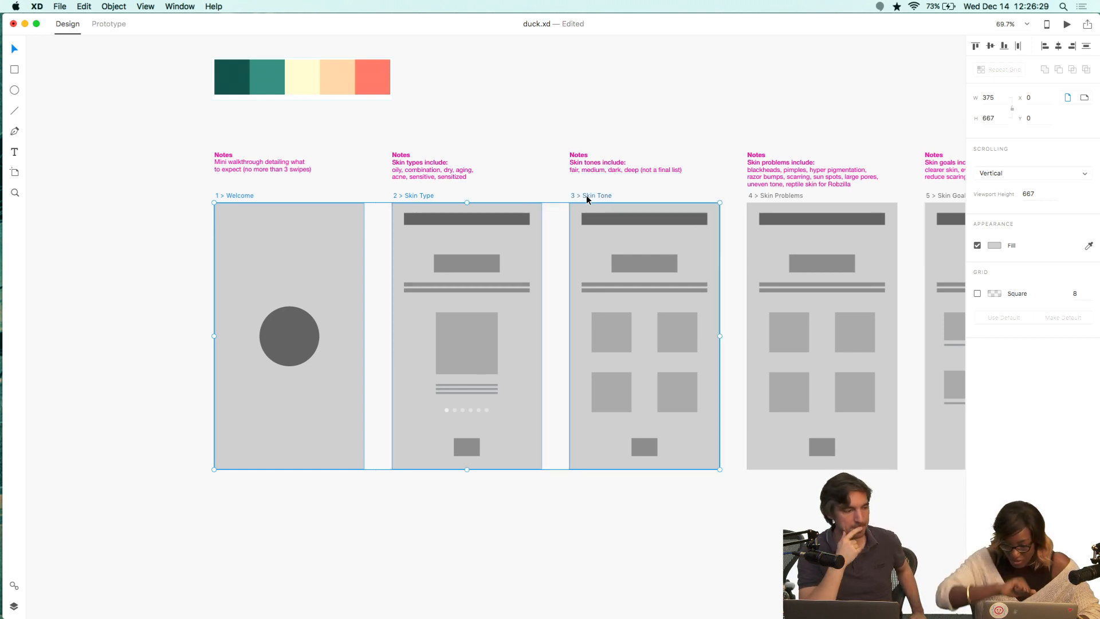
{"action": "left_click", "coordinate": [768, 195], "text": "shift"}
{"action": "scroll", "coordinate": [769, 194], "scroll_direction": "right", "scroll_amount": 5}
{"action": "scroll", "coordinate": [769, 194], "scroll_direction": "up", "scroll_amount": 1}
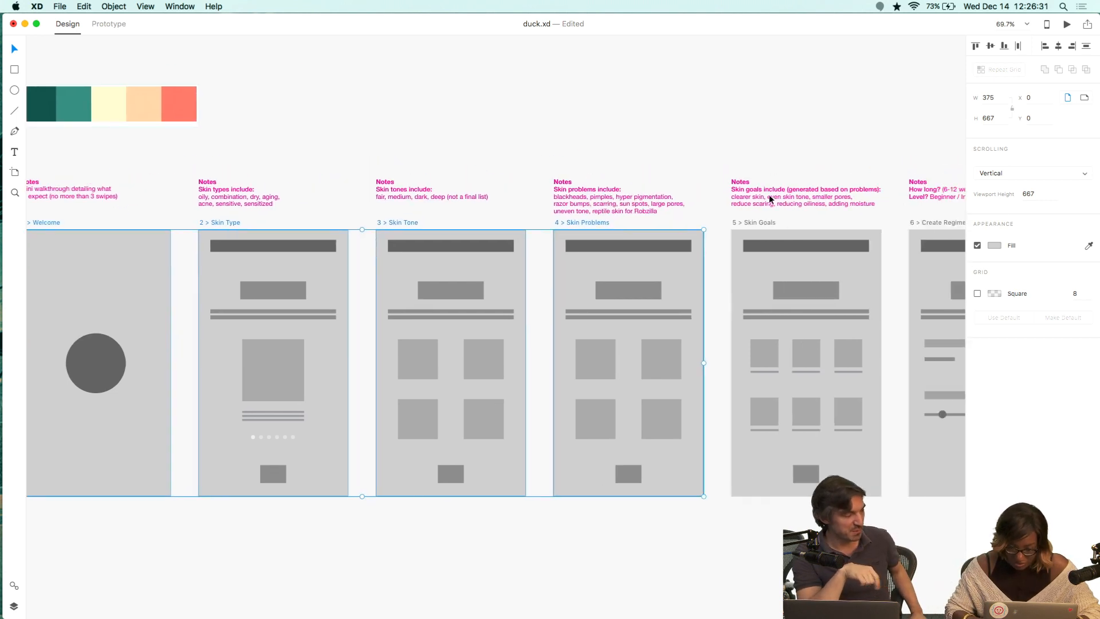
{"action": "scroll", "coordinate": [769, 194], "scroll_direction": "right", "scroll_amount": 5}
{"action": "scroll", "coordinate": [768, 206], "scroll_direction": "up", "scroll_amount": 1}
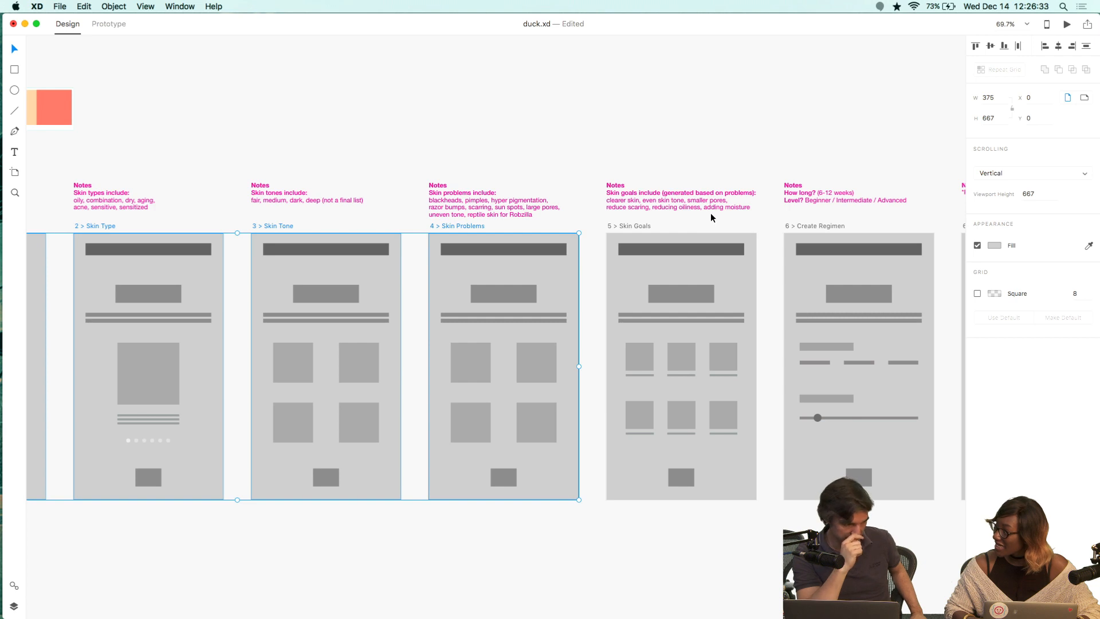
{"action": "left_click", "coordinate": [633, 225], "text": "shift"}
{"action": "scroll", "coordinate": [633, 226], "scroll_direction": "right", "scroll_amount": 7}
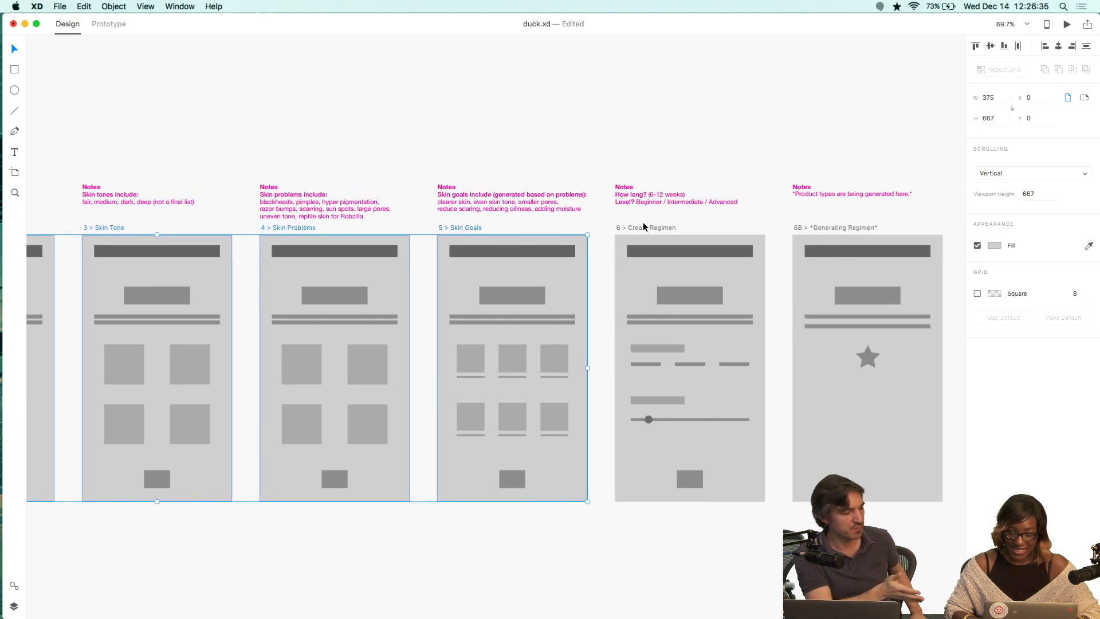
{"action": "left_click", "coordinate": [645, 226], "text": "shift"}
{"action": "left_click", "coordinate": [858, 228], "text": "shift"}
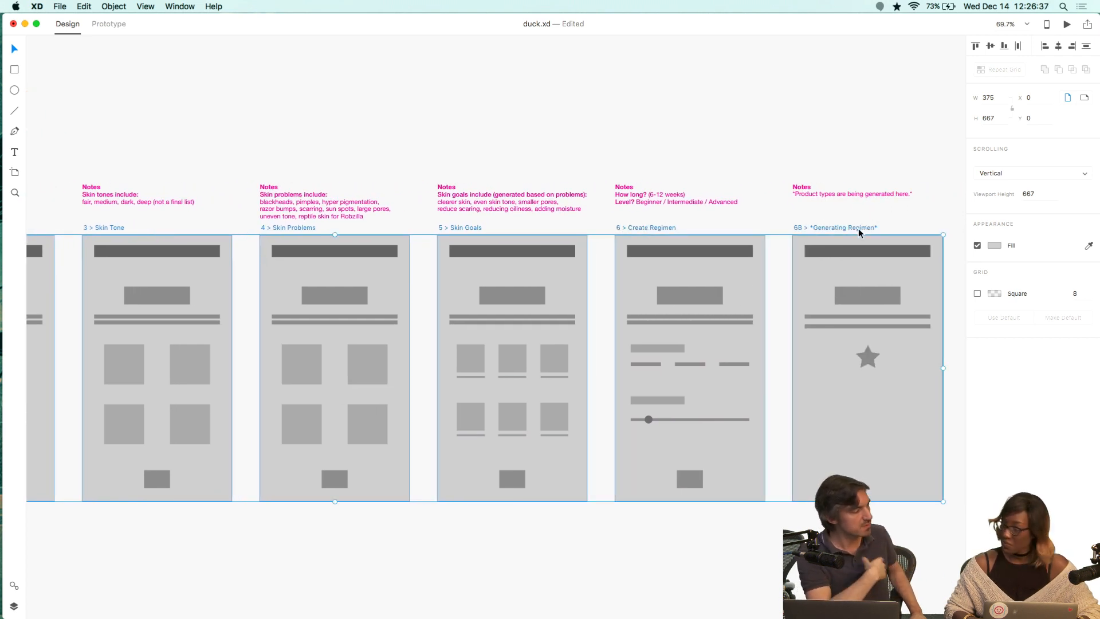
{"action": "scroll", "coordinate": [858, 228], "scroll_direction": "right", "scroll_amount": 9}
{"action": "scroll", "coordinate": [858, 228], "scroll_direction": "right", "scroll_amount": 6}
{"action": "left_click", "coordinate": [637, 240], "text": "shift"}
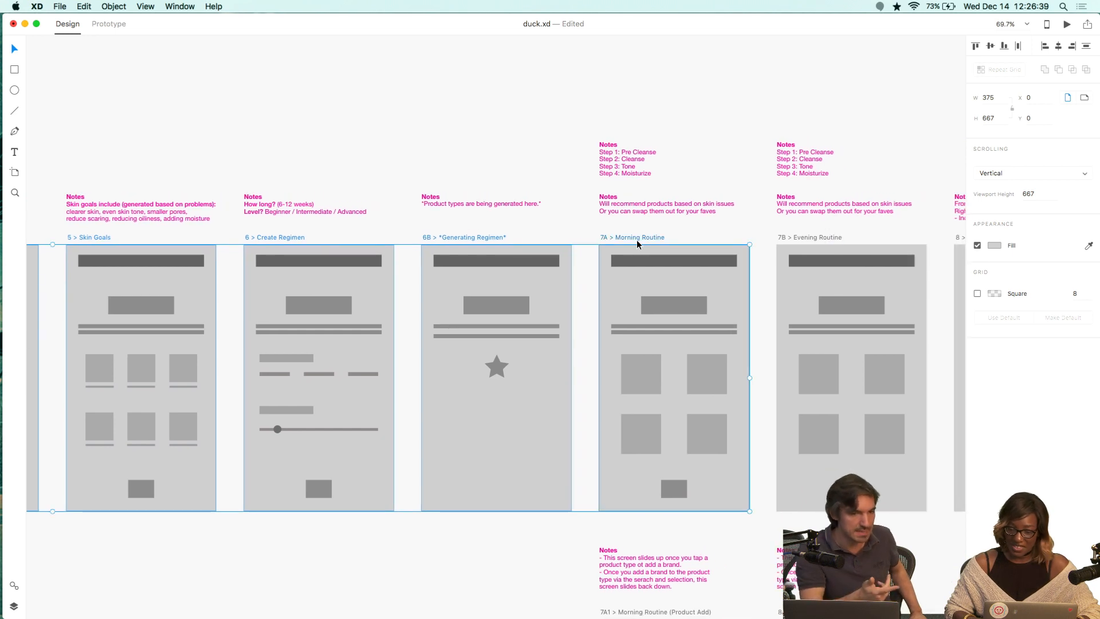
{"action": "left_click", "coordinate": [809, 238], "text": "shift"}
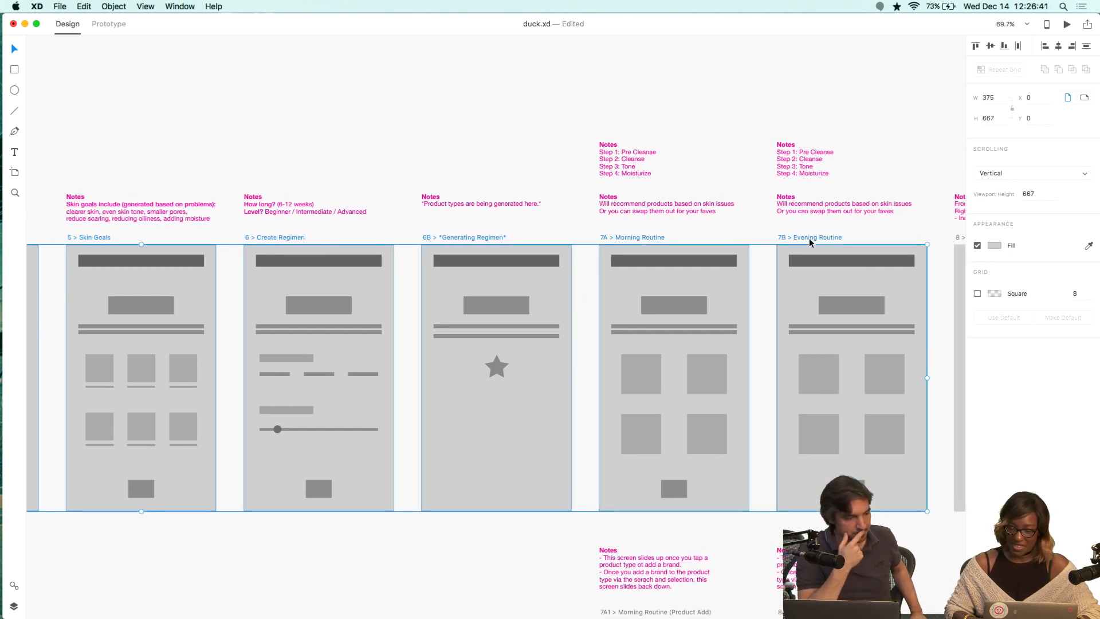
{"action": "scroll", "coordinate": [809, 238], "scroll_direction": "right", "scroll_amount": 13}
{"action": "left_click", "coordinate": [675, 232], "text": "shift"}
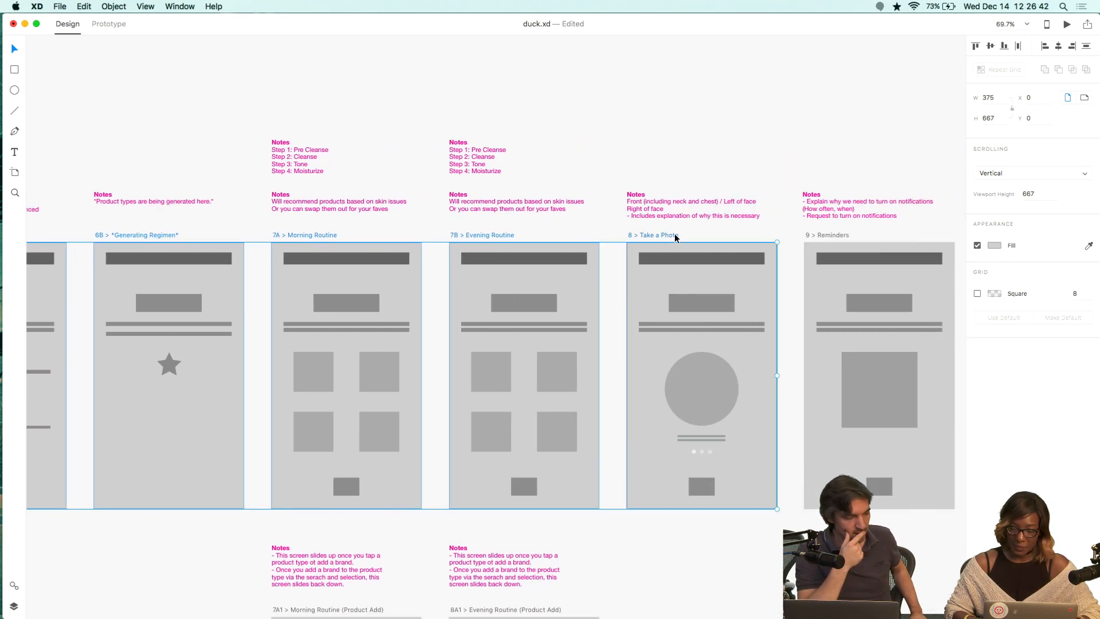
{"action": "left_click", "coordinate": [840, 235], "text": "shift"}
{"action": "scroll", "coordinate": [838, 235], "scroll_direction": "down", "scroll_amount": 20}
{"action": "scroll", "coordinate": [559, 125], "scroll_direction": "left", "scroll_amount": 4}
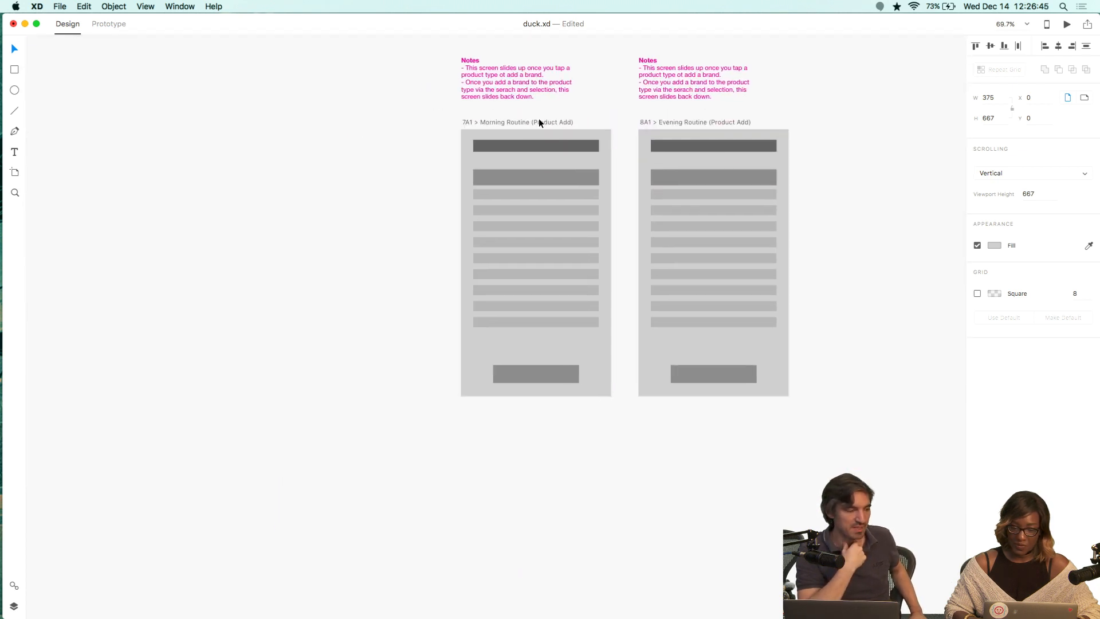
{"action": "left_click", "coordinate": [539, 122]}
{"action": "left_click", "coordinate": [652, 122], "text": "shift"}
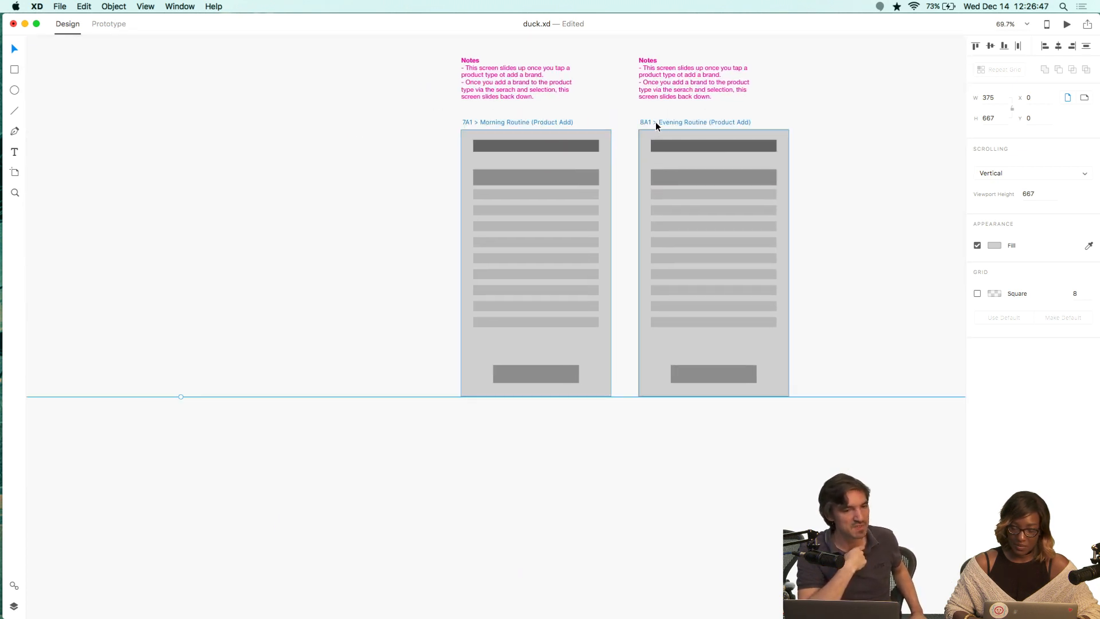
Fill all selected artboards with a pale mint tint from the document swatches, fine-tuned to #CCDBD9.
{"action": "left_click", "coordinate": [993, 246]}
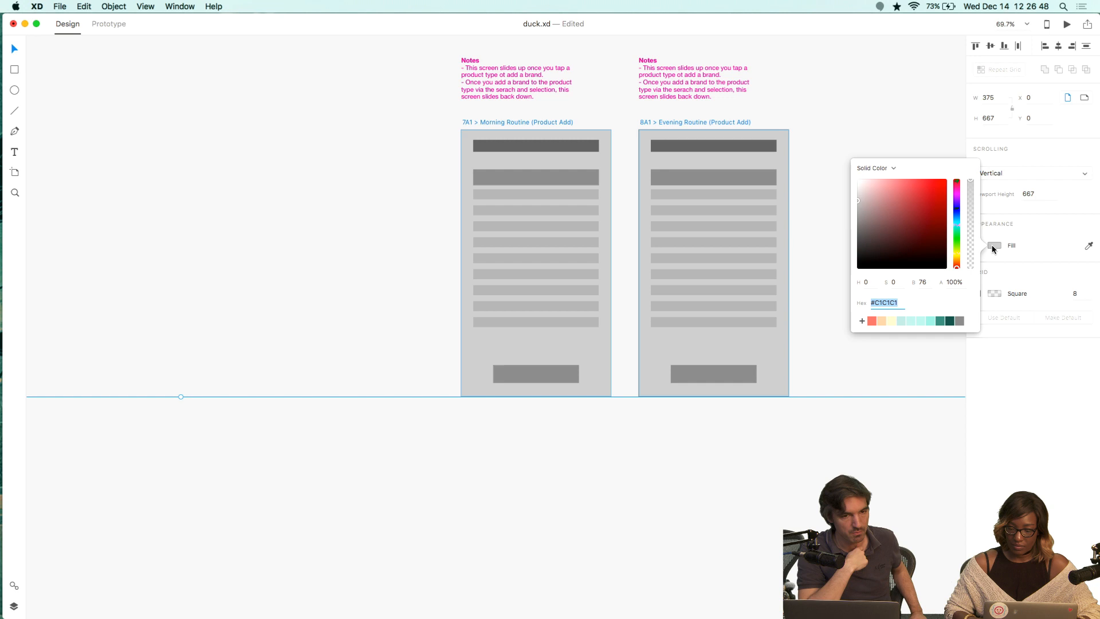
{"action": "left_click", "coordinate": [921, 322]}
{"action": "left_click", "coordinate": [911, 322]}
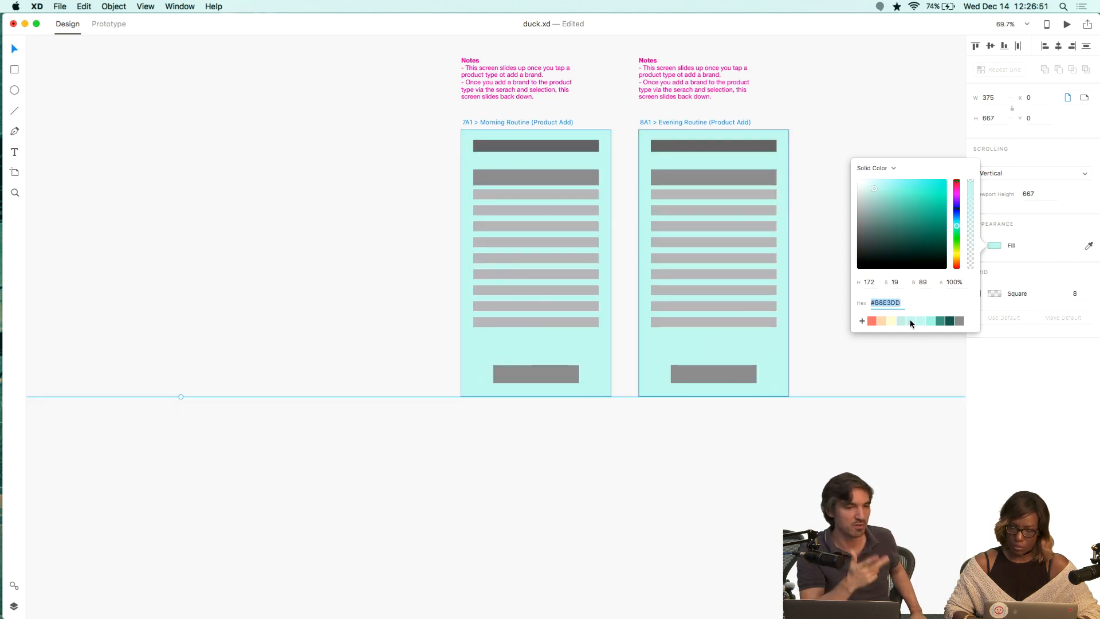
{"action": "left_click", "coordinate": [910, 322]}
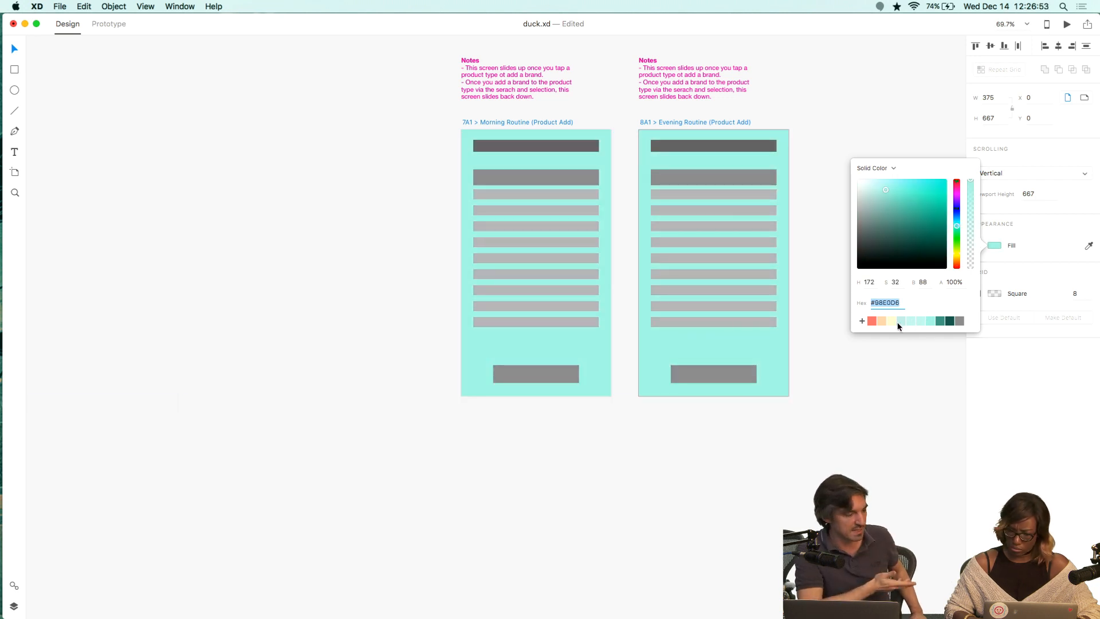
{"action": "left_click", "coordinate": [900, 322]}
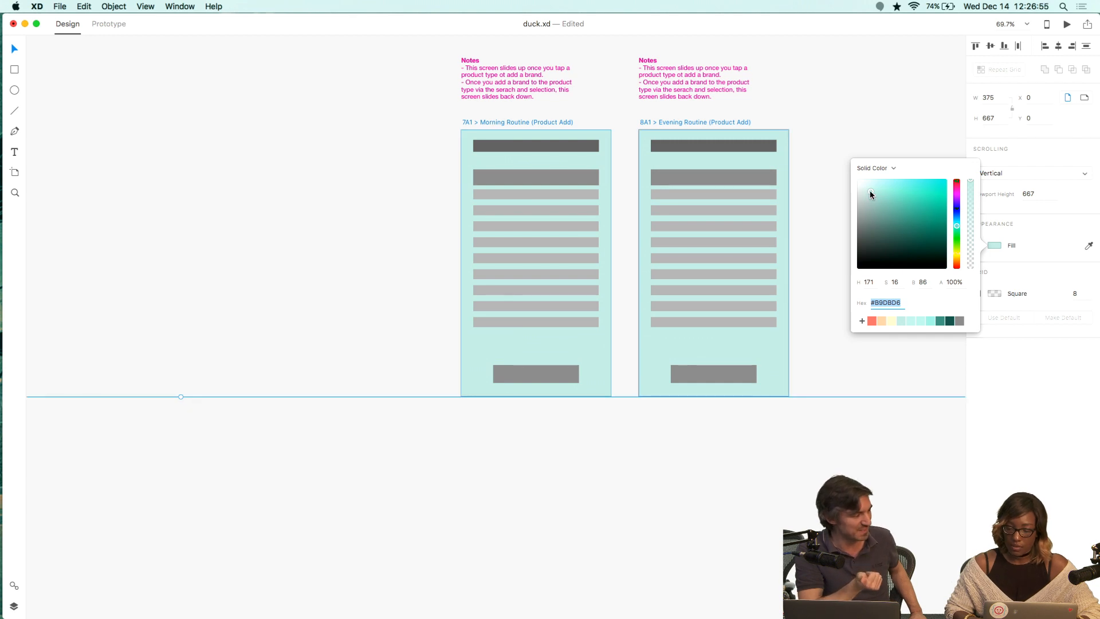
{"action": "left_click_drag", "start_coordinate": [870, 190], "coordinate": [864, 188]}
{"action": "scroll", "coordinate": [739, 161], "scroll_direction": "up", "scroll_amount": 10}
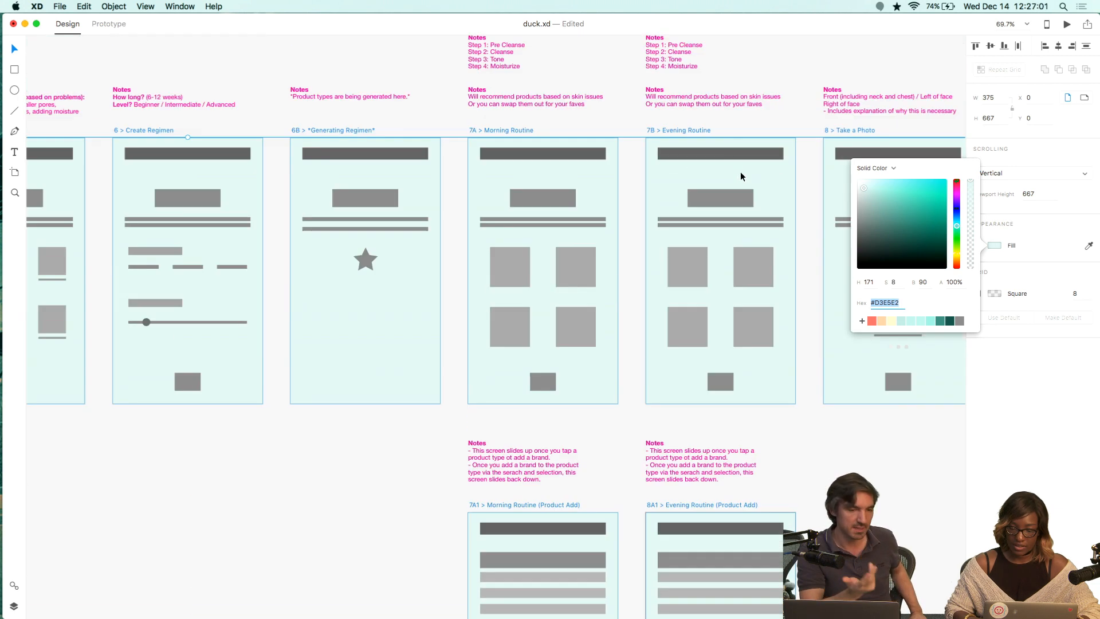
{"action": "key", "text": "XF86MonBrightnessUp"}
{"action": "scroll", "coordinate": [761, 182], "scroll_direction": "up", "scroll_amount": 5}
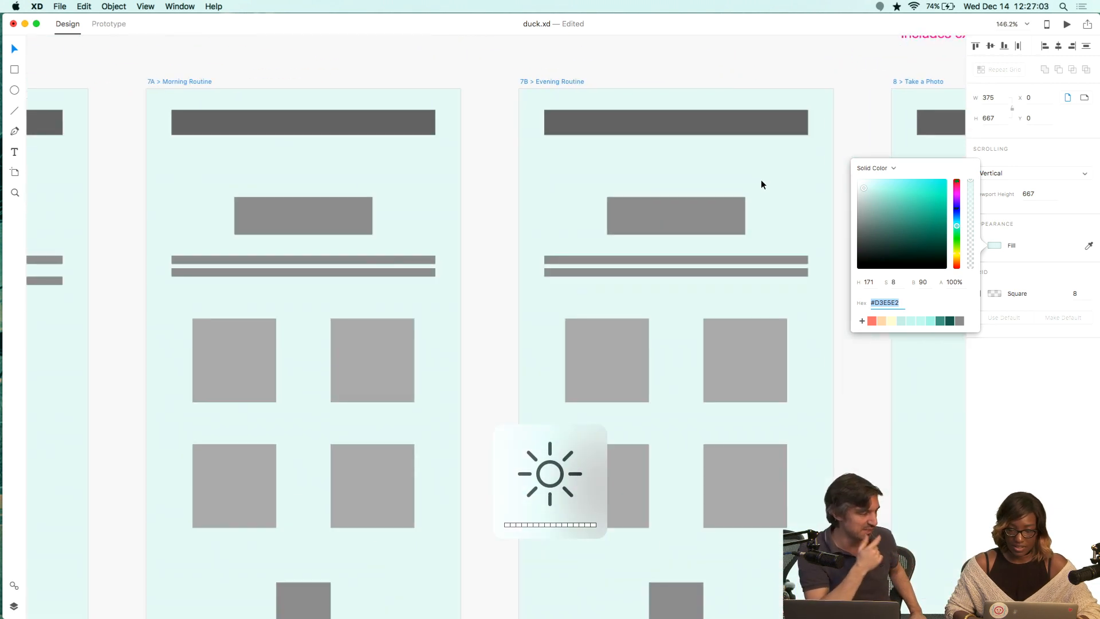
{"action": "scroll", "coordinate": [761, 180], "scroll_direction": "up", "scroll_amount": 5}
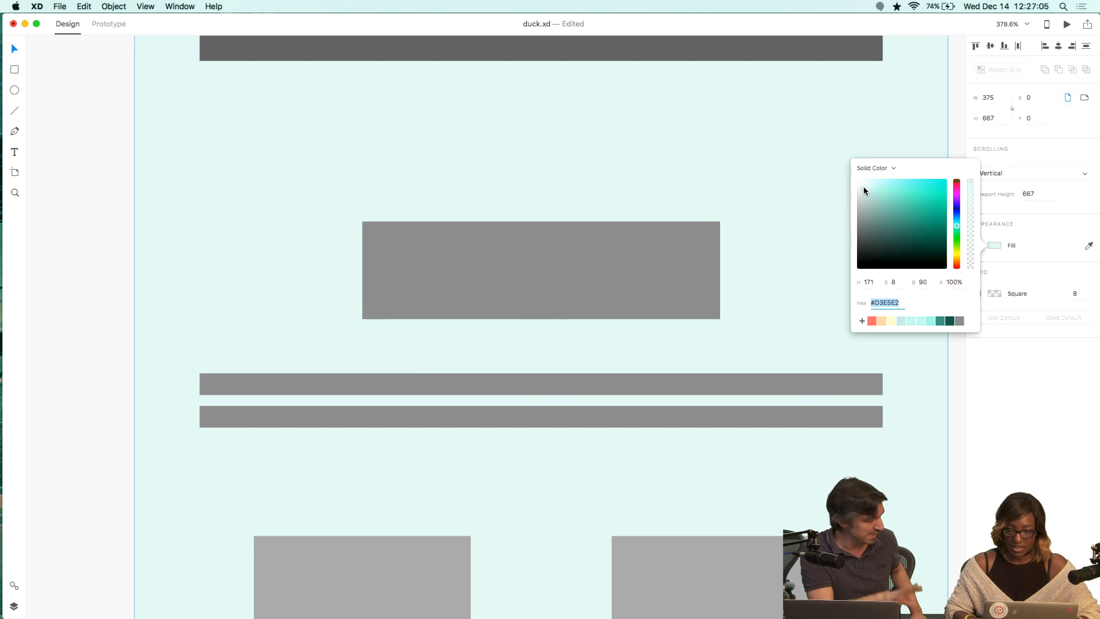
{"action": "left_click_drag", "start_coordinate": [864, 187], "coordinate": [861, 190]}
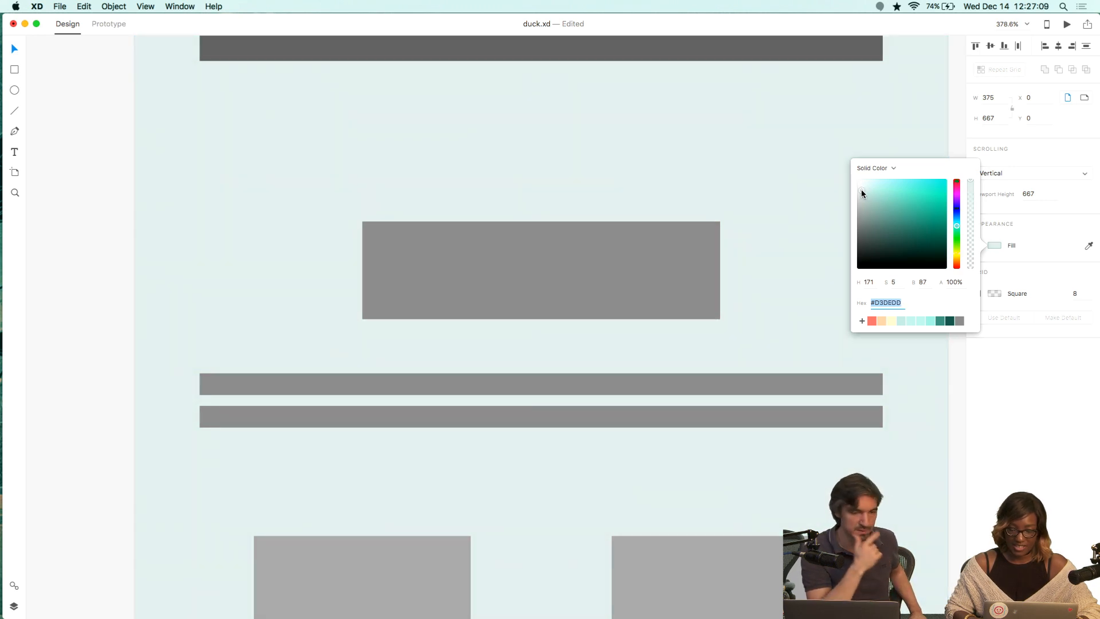
{"action": "scroll", "coordinate": [705, 243], "scroll_direction": "down", "scroll_amount": 6}
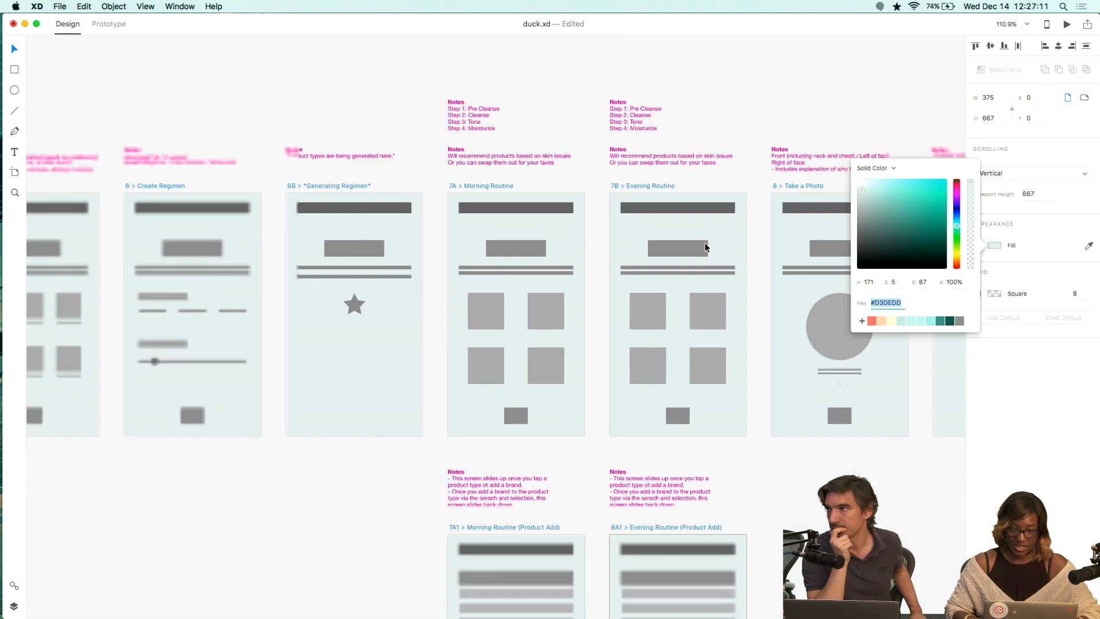
{"action": "scroll", "coordinate": [705, 243], "scroll_direction": "up", "scroll_amount": 5}
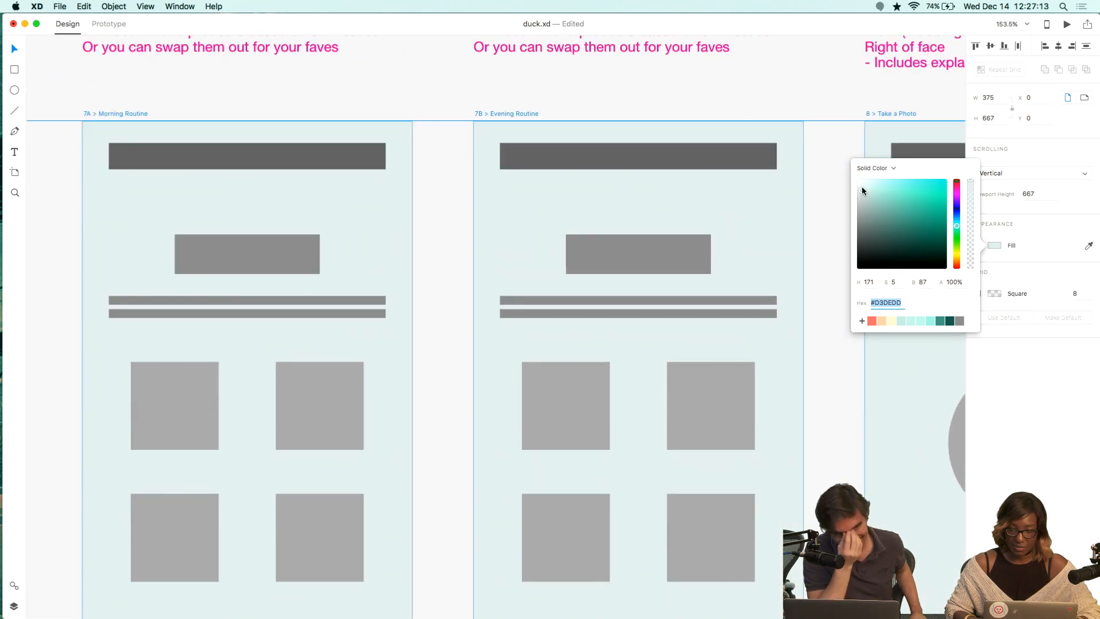
{"action": "left_click_drag", "start_coordinate": [861, 187], "coordinate": [863, 191]}
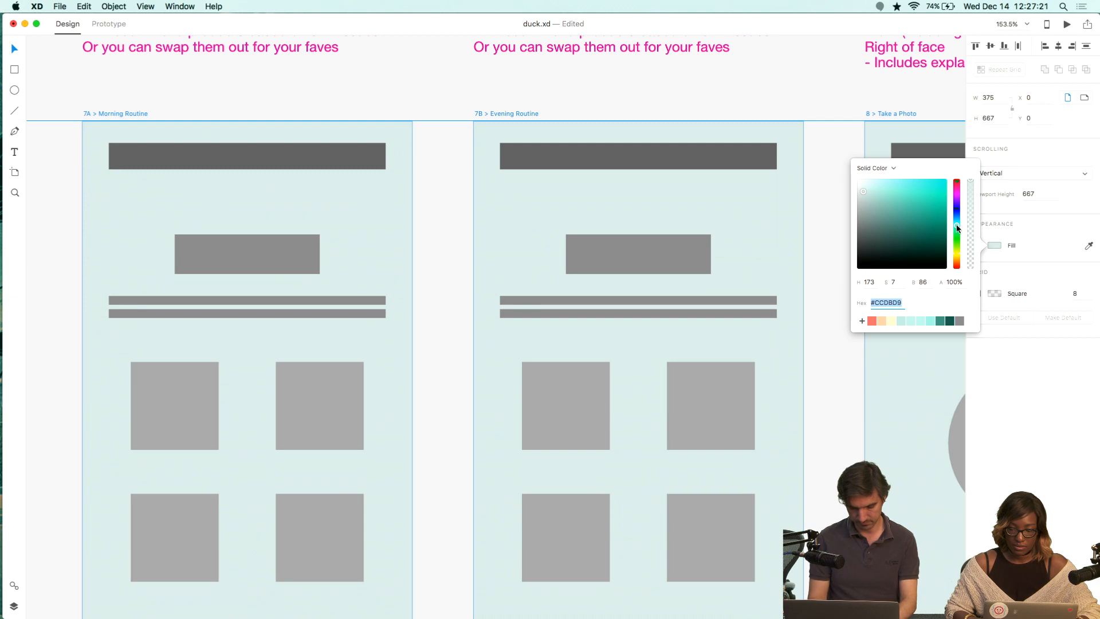
{"action": "left_click_drag", "start_coordinate": [957, 229], "coordinate": [957, 228]}
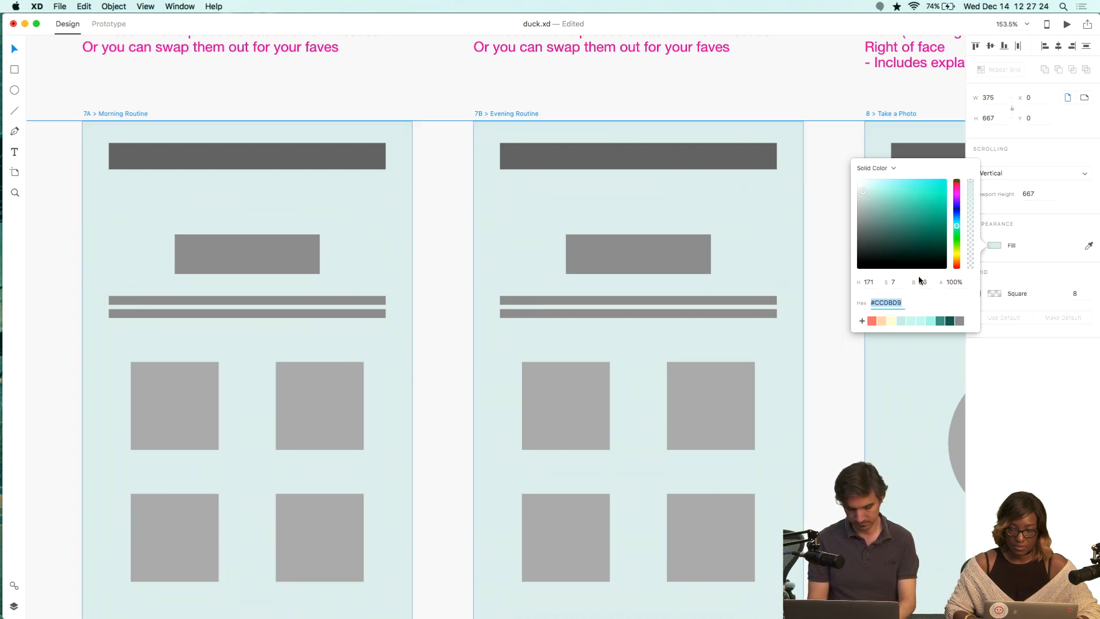
Add the new fill color to the document swatches and deselect the artboards.
{"action": "left_click", "coordinate": [863, 322]}
{"action": "left_click", "coordinate": [851, 362]}
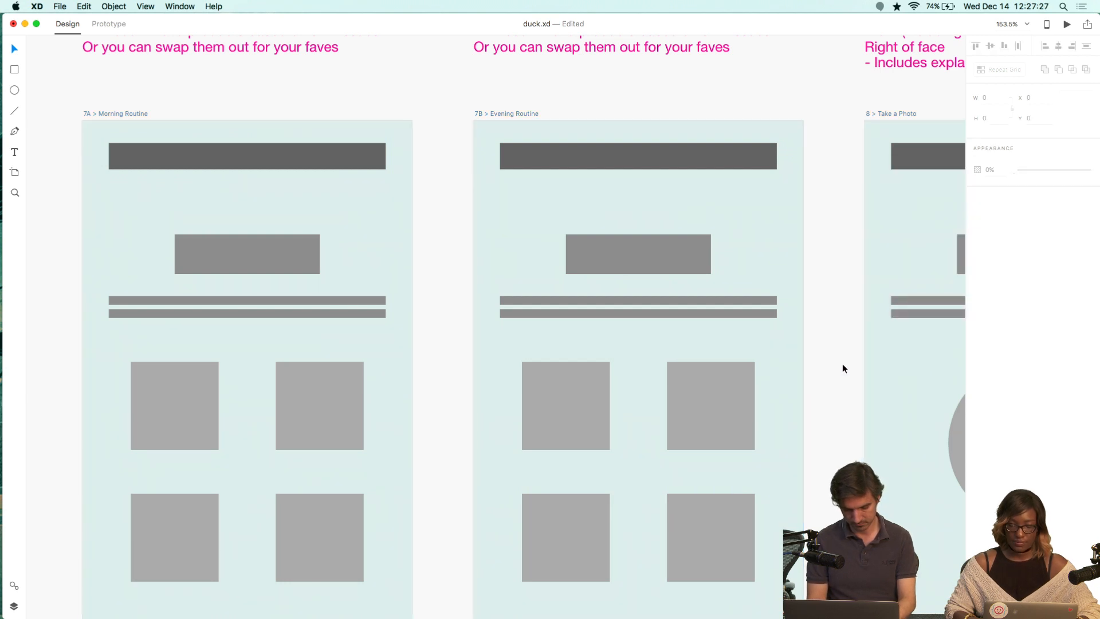
{"action": "scroll", "coordinate": [841, 363], "scroll_direction": "down", "scroll_amount": 3}
{"action": "scroll", "coordinate": [840, 369], "scroll_direction": "down", "scroll_amount": 3}
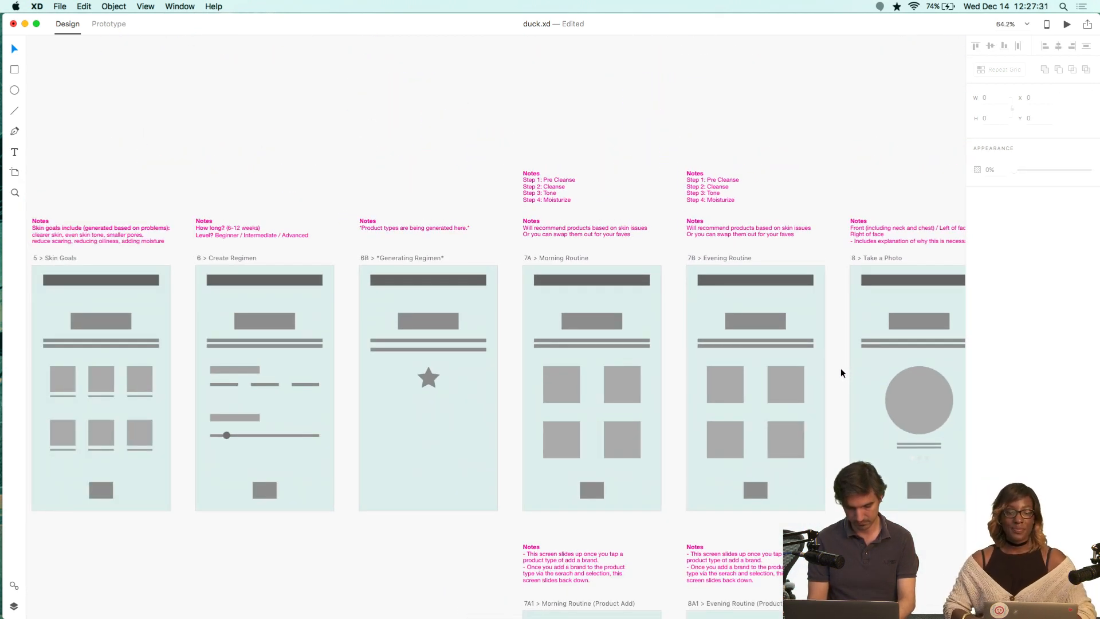
{"action": "scroll", "coordinate": [842, 378], "scroll_direction": "left", "scroll_amount": 15}
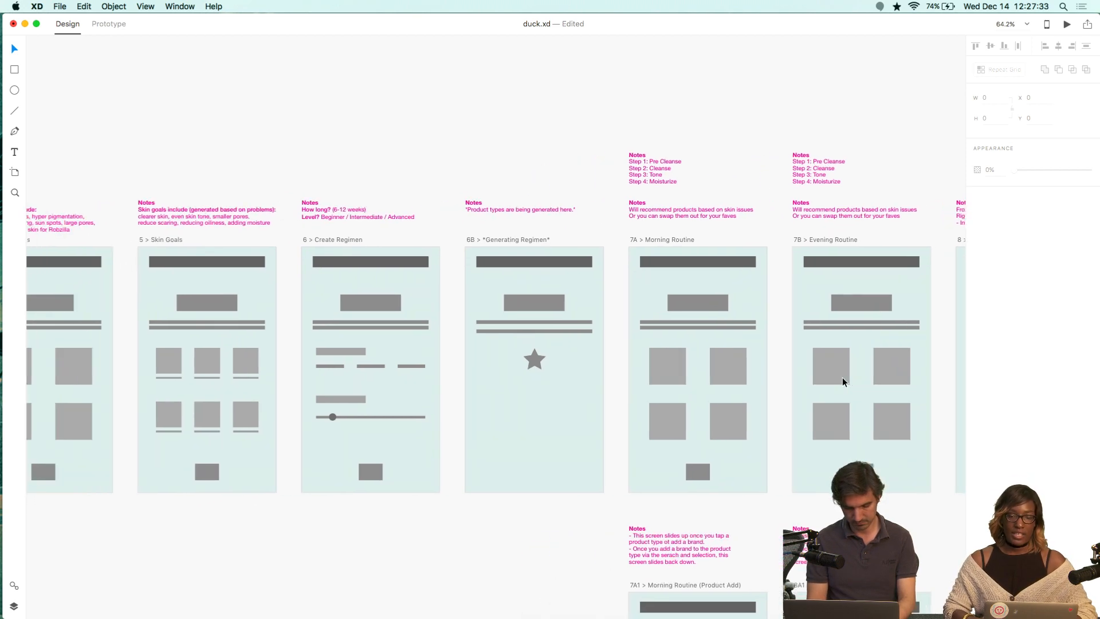
{"action": "scroll", "coordinate": [842, 377], "scroll_direction": "left", "scroll_amount": 5}
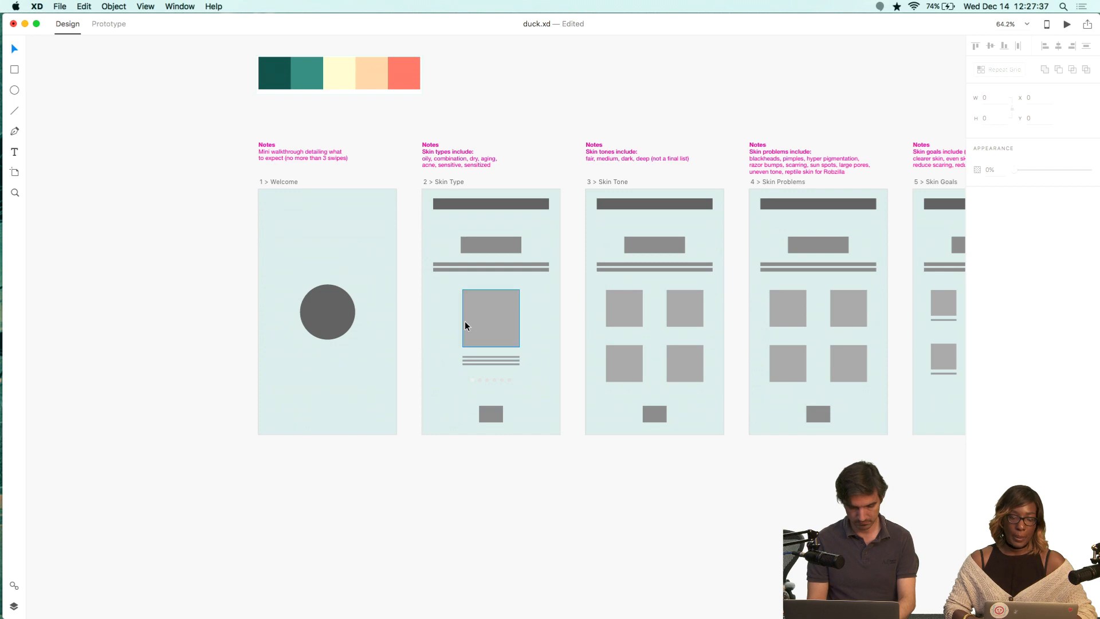
{"action": "scroll", "coordinate": [466, 324], "scroll_direction": "down", "scroll_amount": 5}
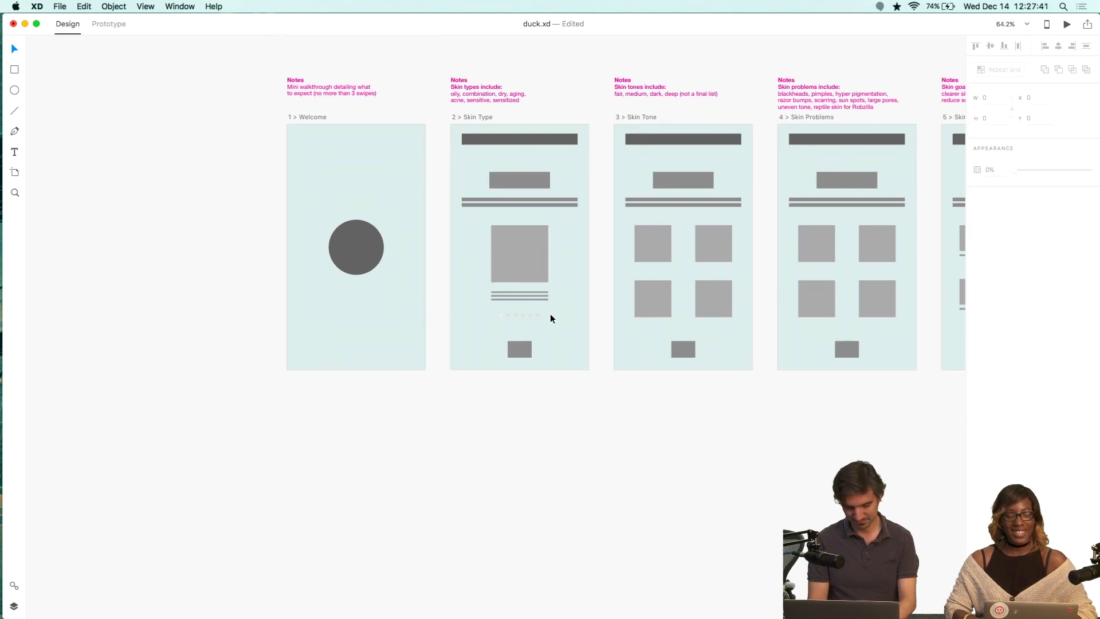
Examine the artboards across the canvas with their new mint background.
{"action": "scroll", "coordinate": [550, 314], "scroll_direction": "down", "scroll_amount": 3}
{"action": "scroll", "coordinate": [550, 314], "scroll_direction": "right", "scroll_amount": 6}
{"action": "scroll", "coordinate": [550, 314], "scroll_direction": "up", "scroll_amount": 2}
{"action": "scroll", "coordinate": [561, 315], "scroll_direction": "left", "scroll_amount": 4}
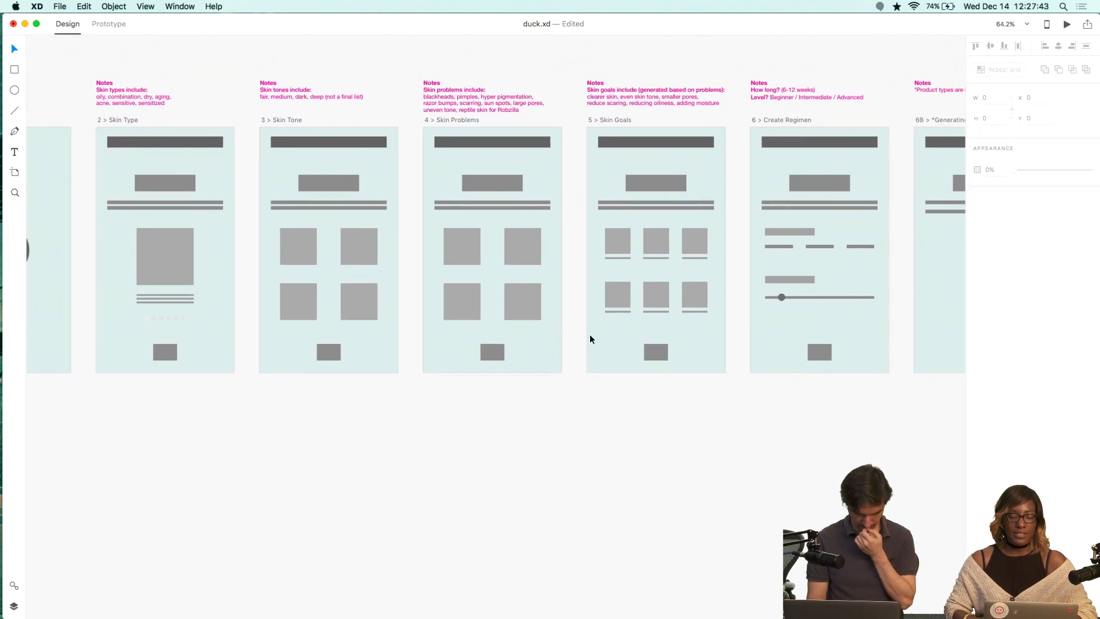
{"action": "scroll", "coordinate": [591, 338], "scroll_direction": "left", "scroll_amount": 5}
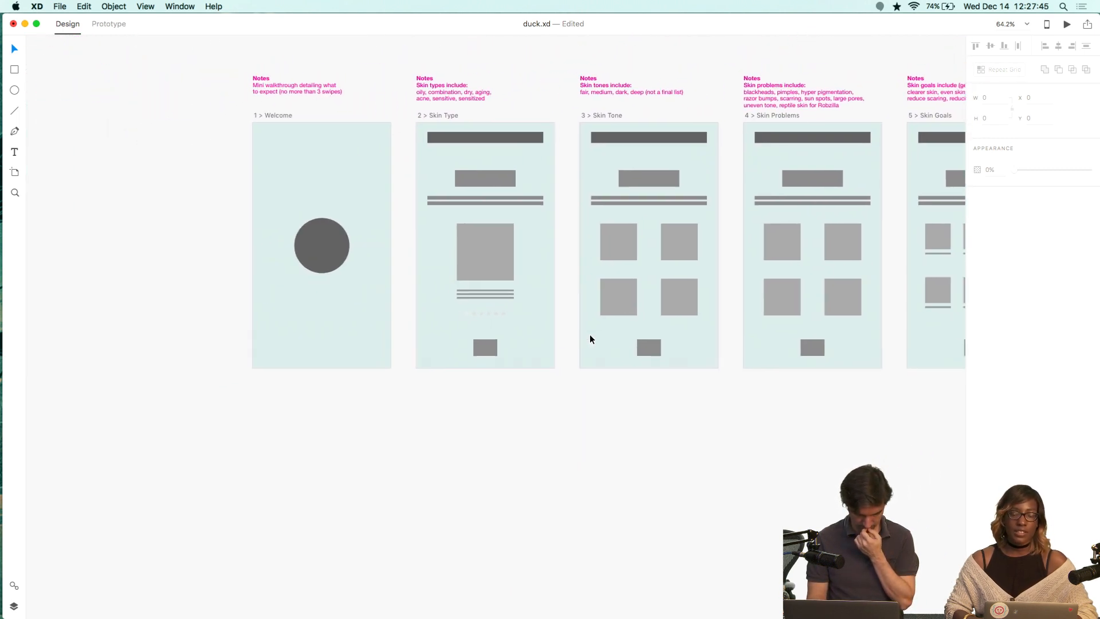
{"action": "scroll", "coordinate": [609, 360], "scroll_direction": "right", "scroll_amount": 2}
{"action": "scroll", "coordinate": [608, 360], "scroll_direction": "down", "scroll_amount": 1}
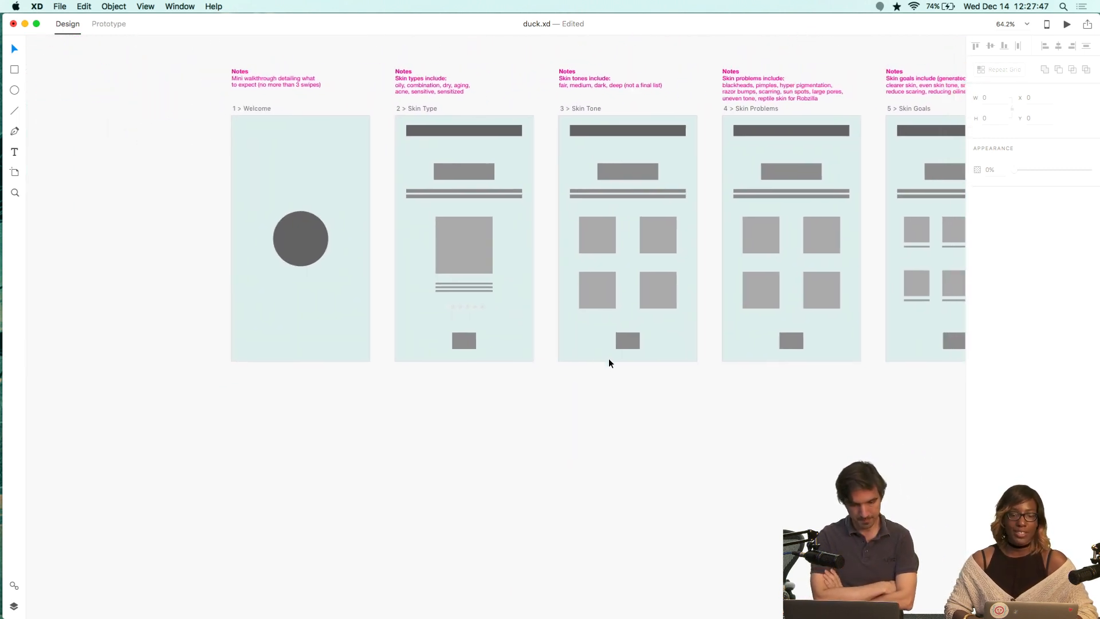
{"action": "scroll", "coordinate": [617, 355], "scroll_direction": "down", "scroll_amount": 3}
{"action": "scroll", "coordinate": [617, 355], "scroll_direction": "up", "scroll_amount": 3}
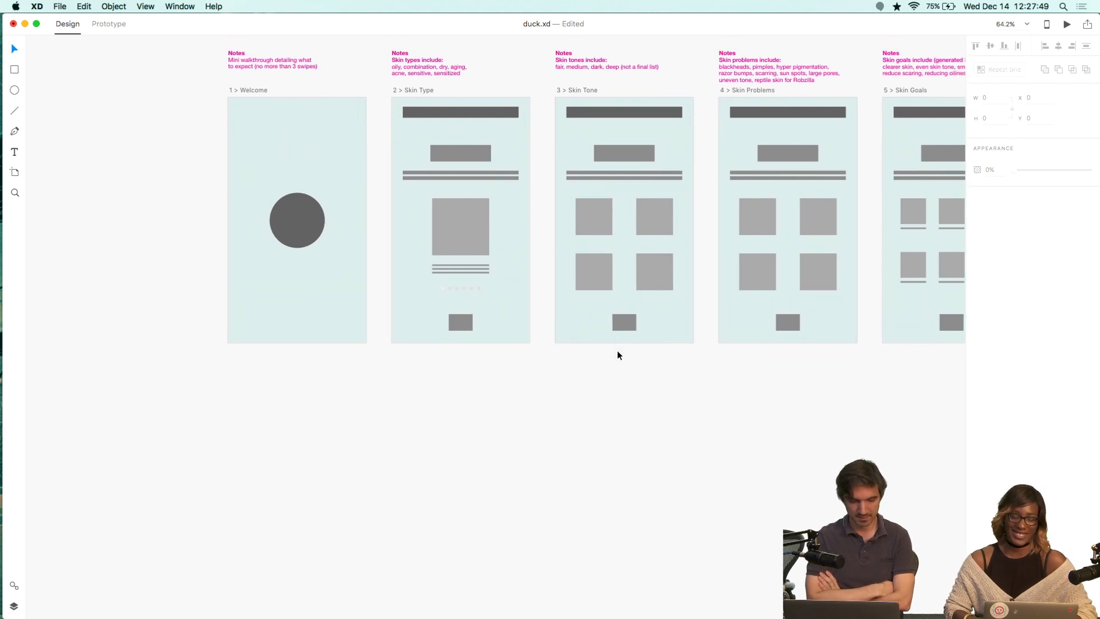
{"action": "scroll", "coordinate": [617, 355], "scroll_direction": "left", "scroll_amount": 2}
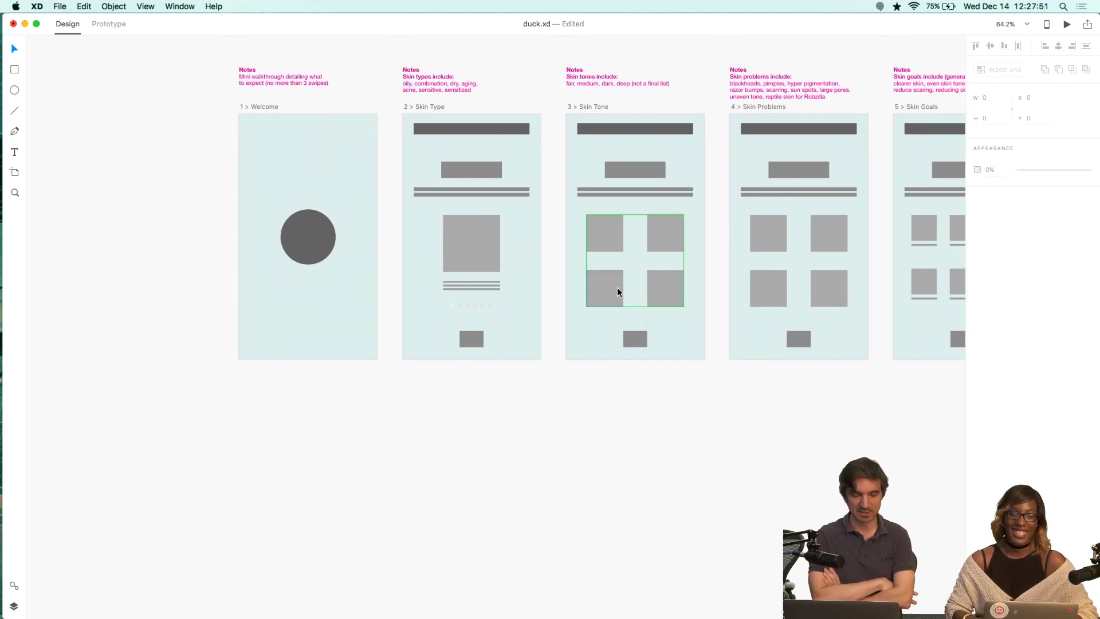
Fill the circle on the 1 > Welcome artboard with the coral swatch #F27A68.
{"action": "left_click", "coordinate": [318, 252]}
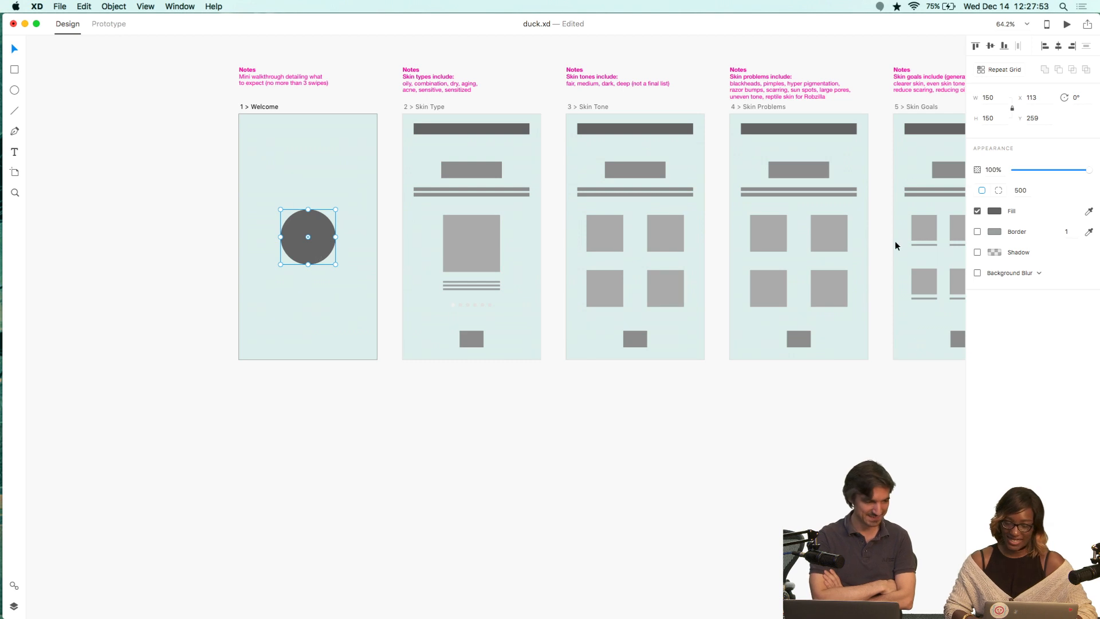
{"action": "left_click", "coordinate": [995, 212]}
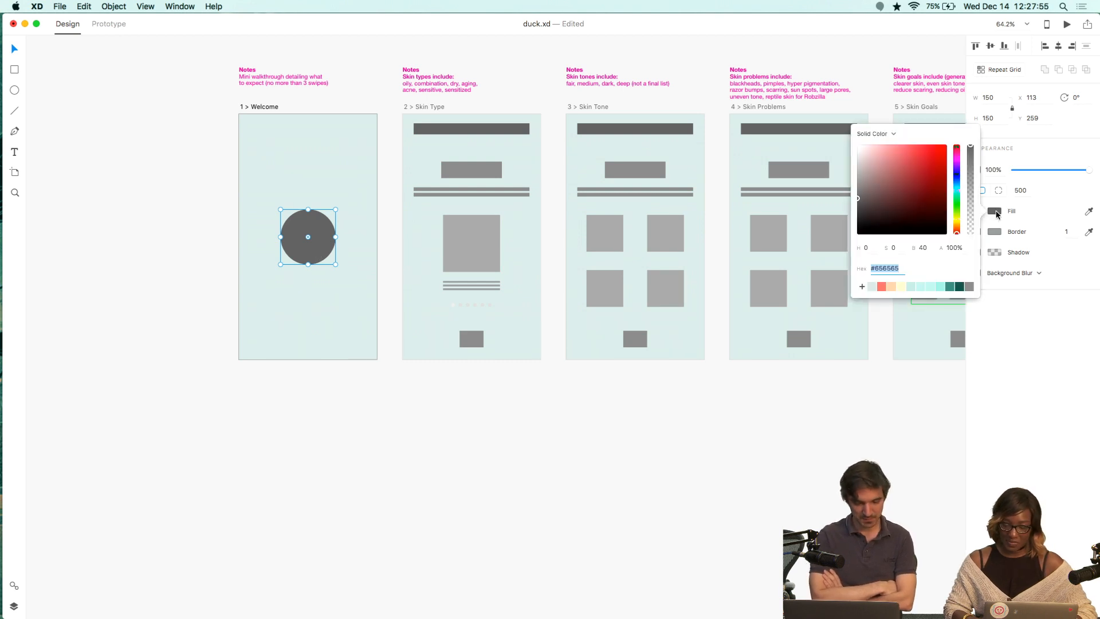
{"action": "left_click", "coordinate": [882, 286]}
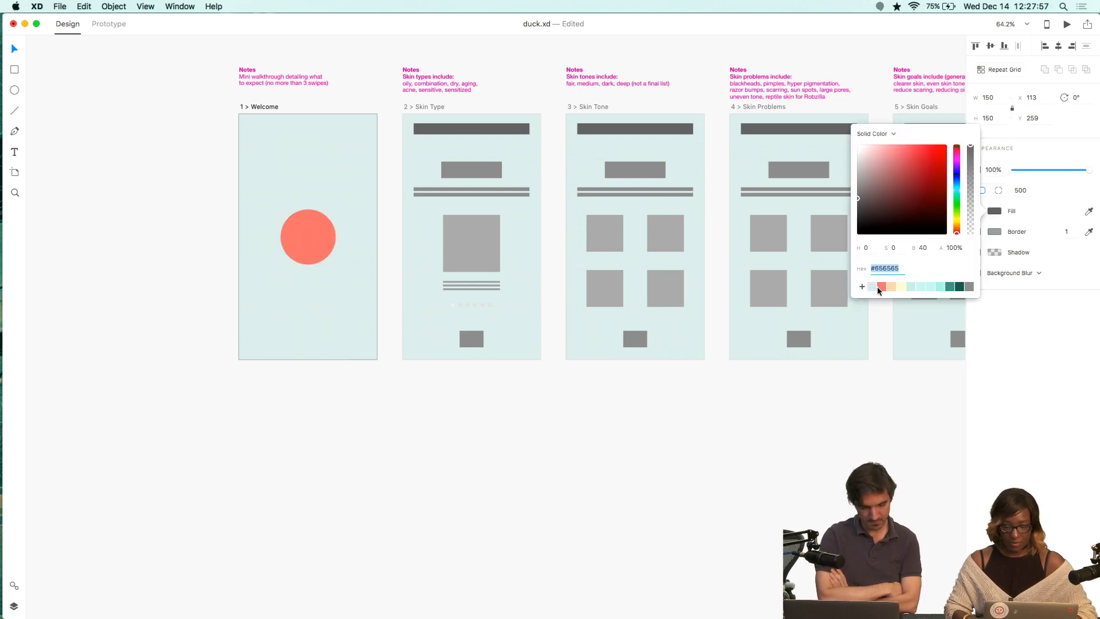
{"action": "left_click", "coordinate": [624, 492]}
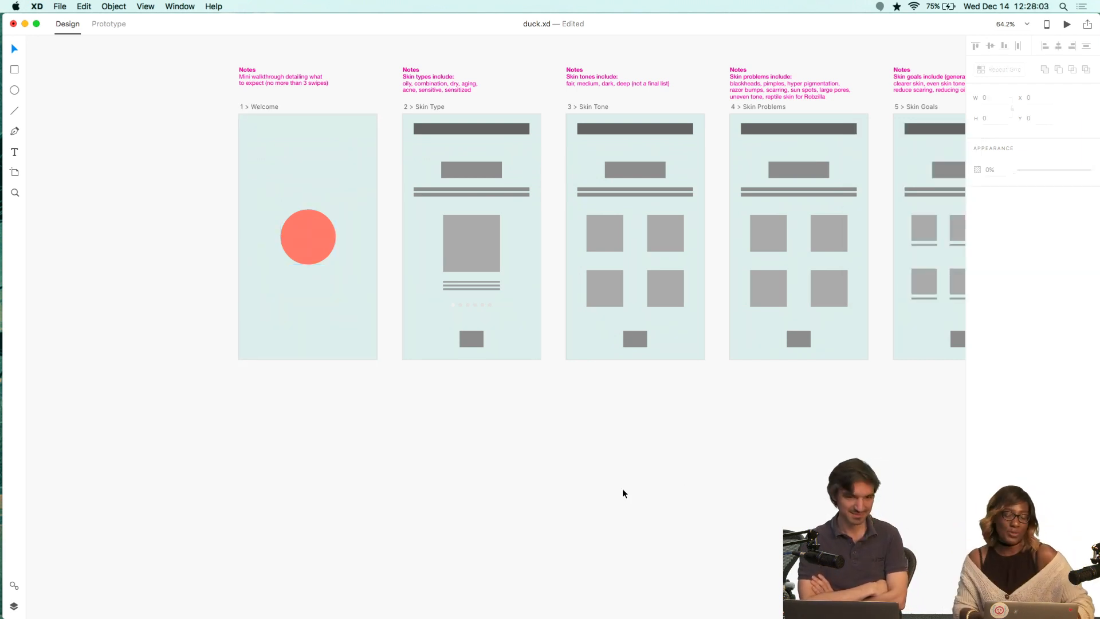
Fill the top header bar on the 2 > Skin Type artboard with the coral swatch.
{"action": "left_click", "coordinate": [476, 130]}
{"action": "scroll", "coordinate": [822, 197], "scroll_direction": "right", "scroll_amount": 5}
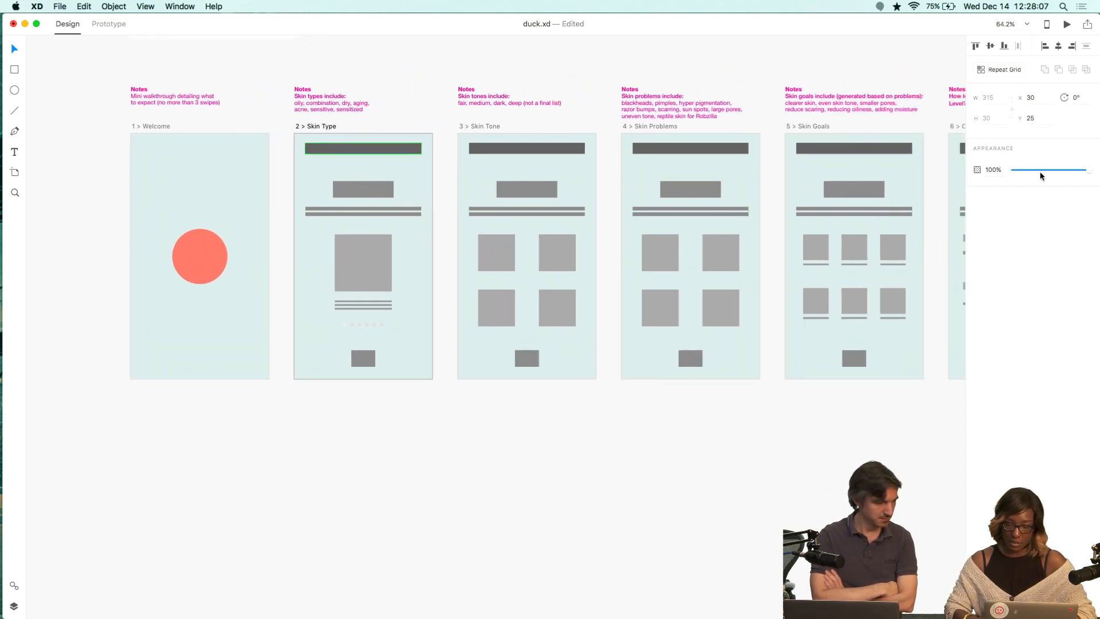
{"action": "left_click", "coordinate": [359, 154]}
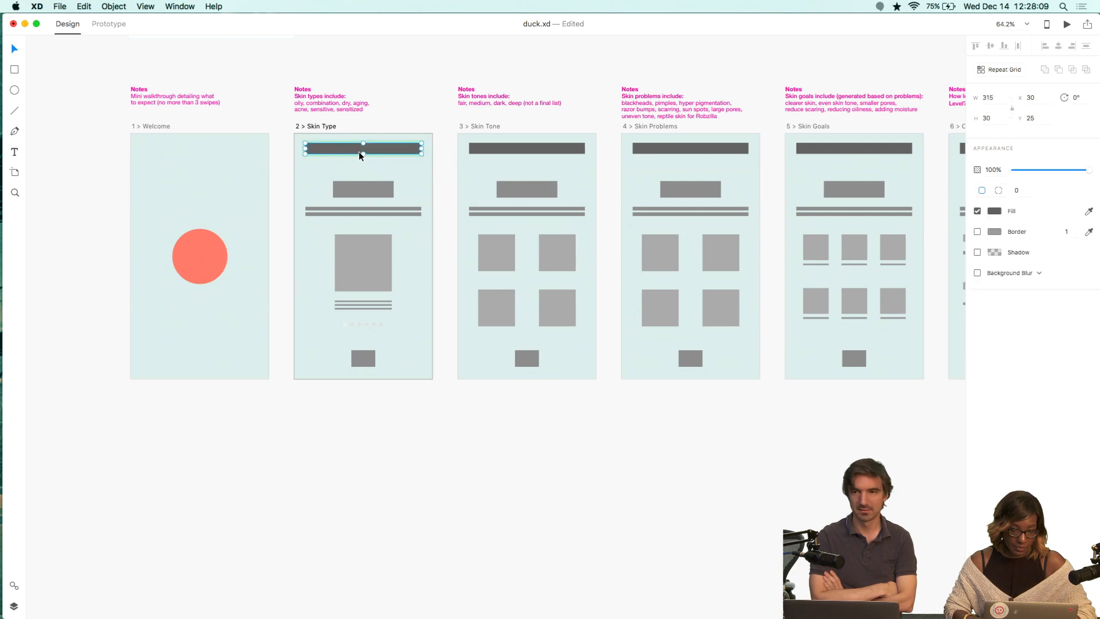
{"action": "left_click", "coordinate": [996, 212]}
{"action": "left_click", "coordinate": [881, 287]}
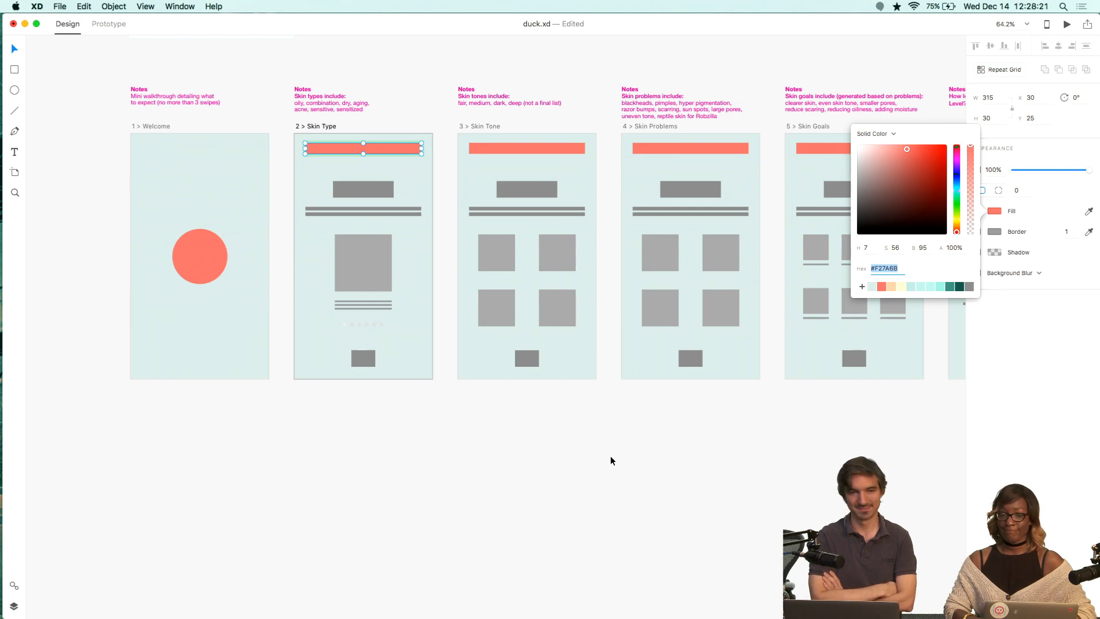
{"action": "left_click", "coordinate": [558, 465]}
Fill the title rectangle on 2 > Skin Type with the medium teal swatch #3F8880 after trying other teal swatches.
{"action": "scroll", "coordinate": [545, 424], "scroll_direction": "right", "scroll_amount": 1}
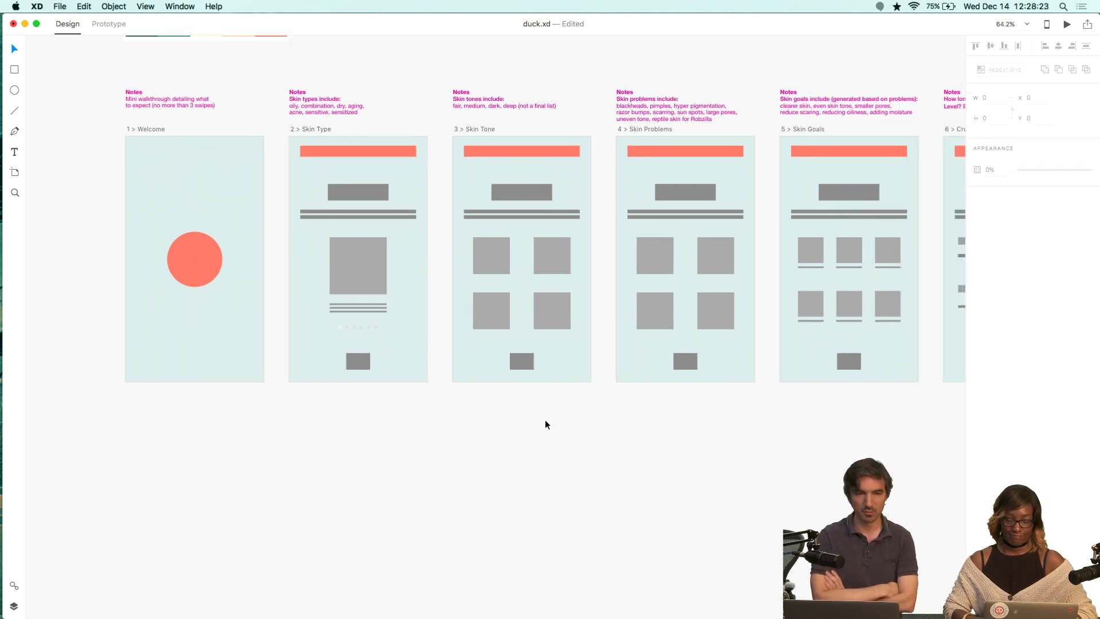
{"action": "scroll", "coordinate": [545, 424], "scroll_direction": "right", "scroll_amount": 15}
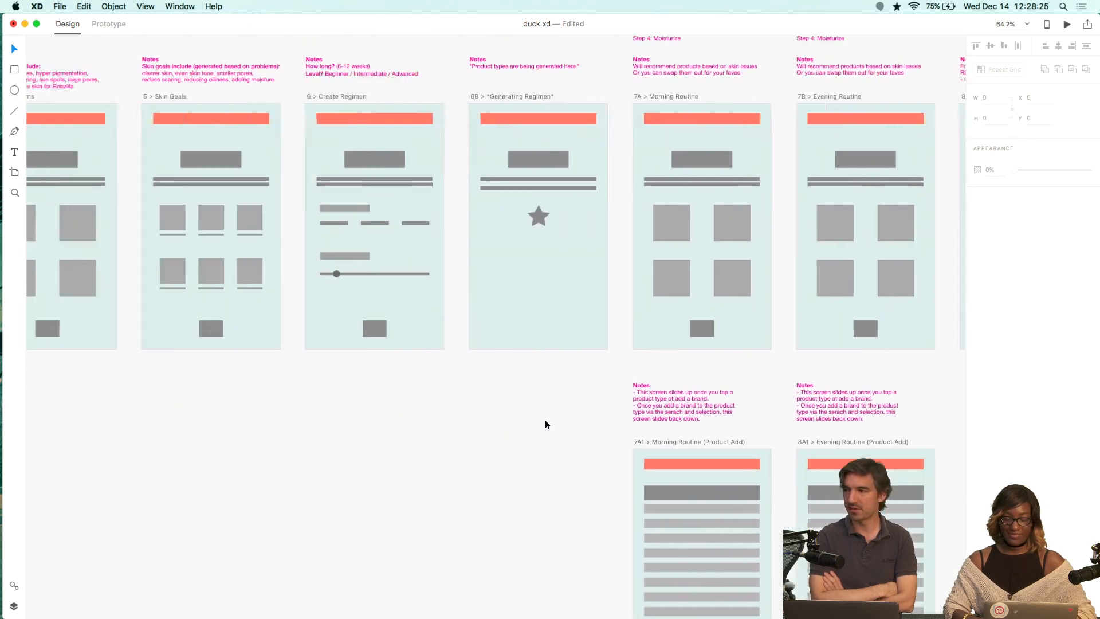
{"action": "scroll", "coordinate": [544, 424], "scroll_direction": "left", "scroll_amount": 20}
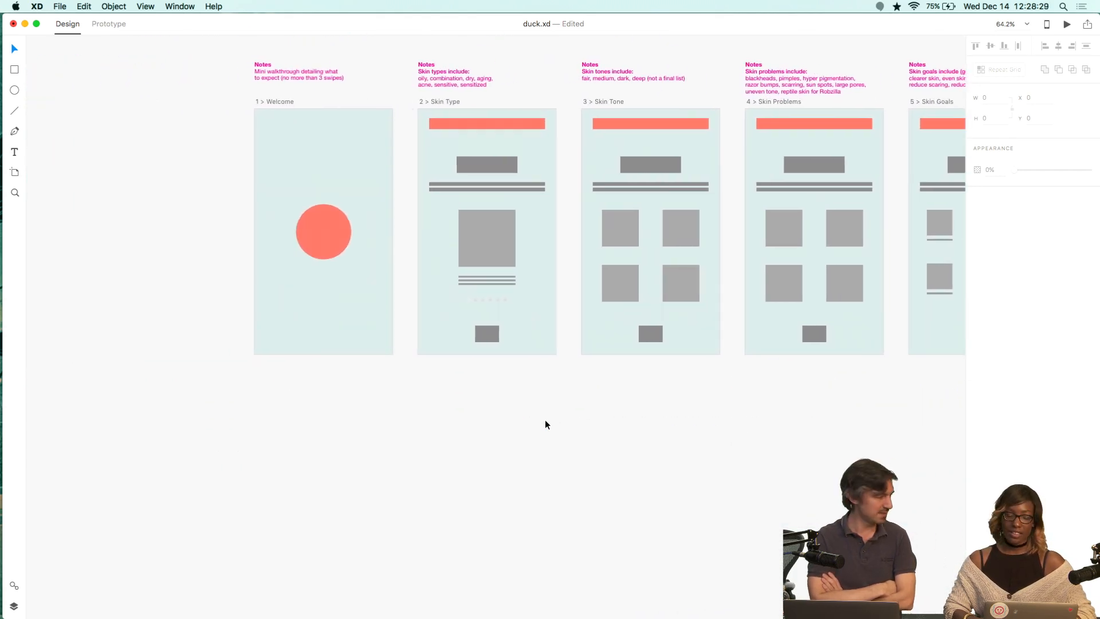
{"action": "scroll", "coordinate": [545, 419], "scroll_direction": "left", "scroll_amount": 2}
{"action": "scroll", "coordinate": [540, 257], "scroll_direction": "up", "scroll_amount": 5}
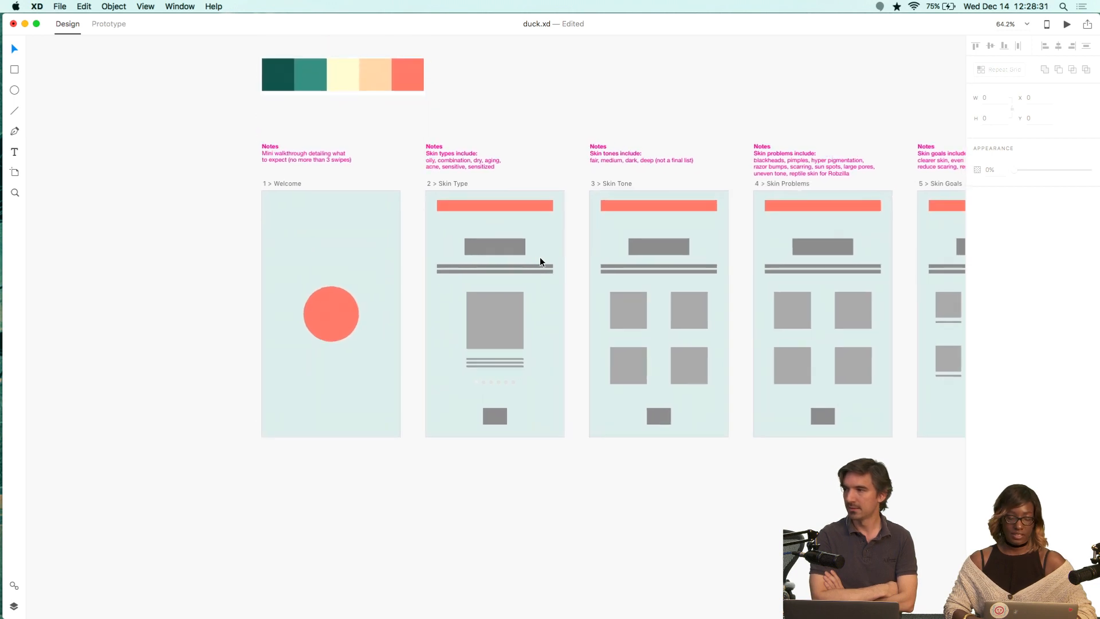
{"action": "key", "text": "super+equal"}
{"action": "left_click", "coordinate": [464, 238]}
{"action": "double_click", "coordinate": [435, 230]}
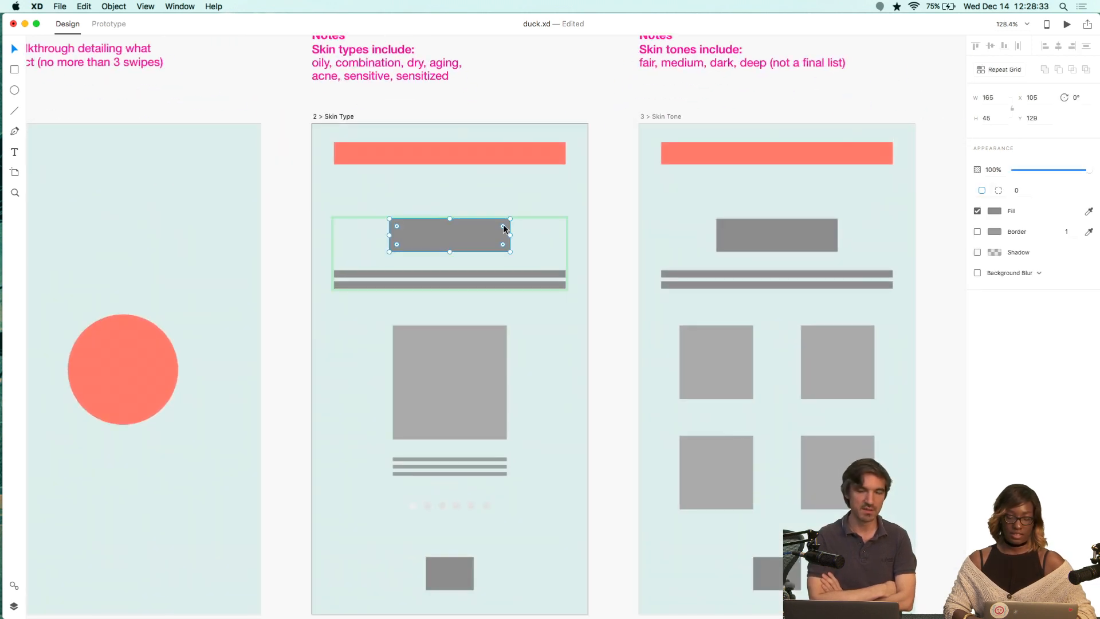
{"action": "left_click", "coordinate": [995, 211]}
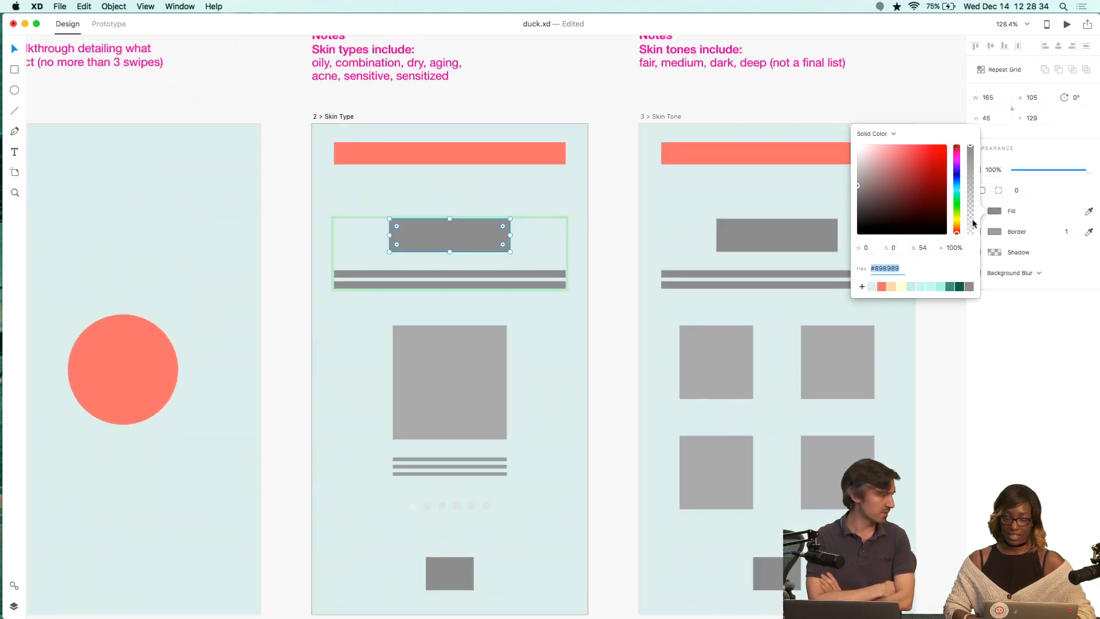
{"action": "left_click", "coordinate": [950, 287]}
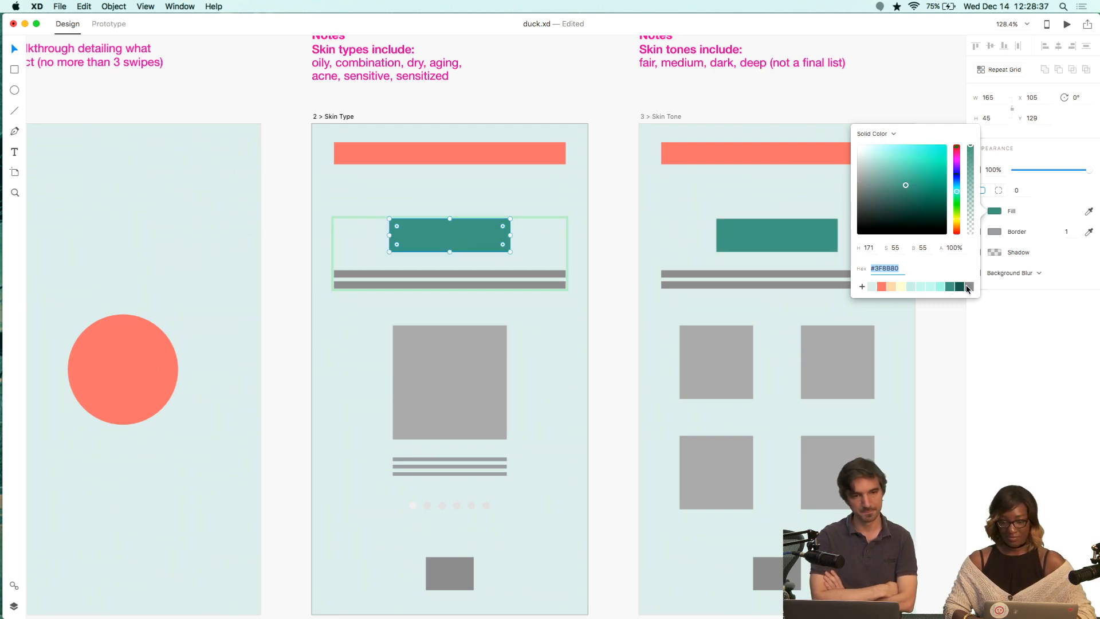
{"action": "left_click", "coordinate": [960, 287]}
{"action": "left_click", "coordinate": [941, 286]}
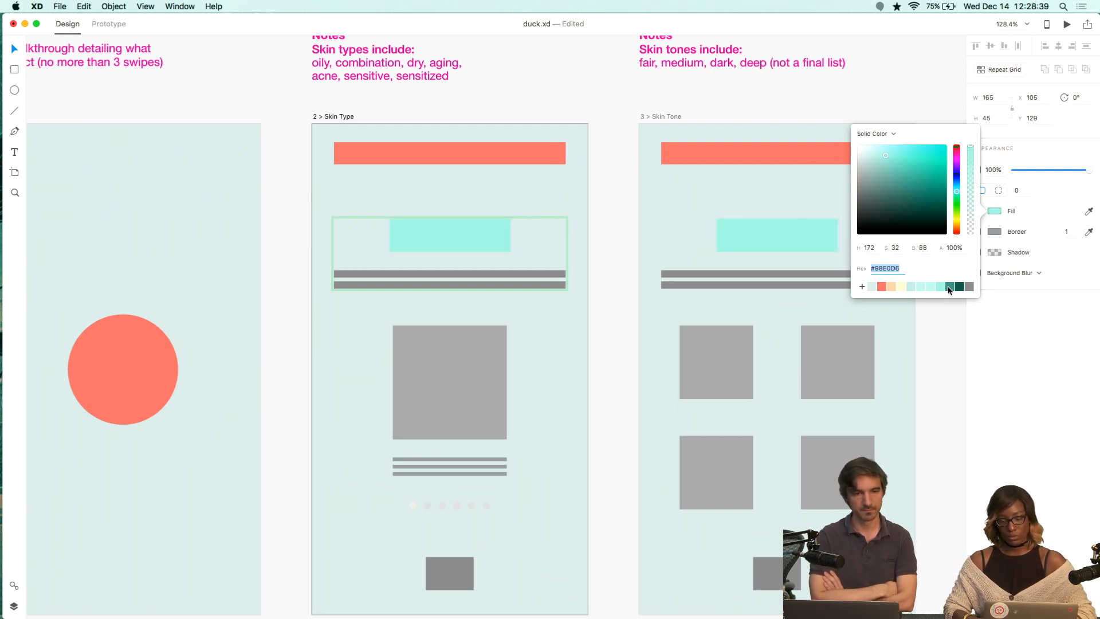
{"action": "left_click", "coordinate": [950, 286]}
{"action": "left_click", "coordinate": [717, 102]}
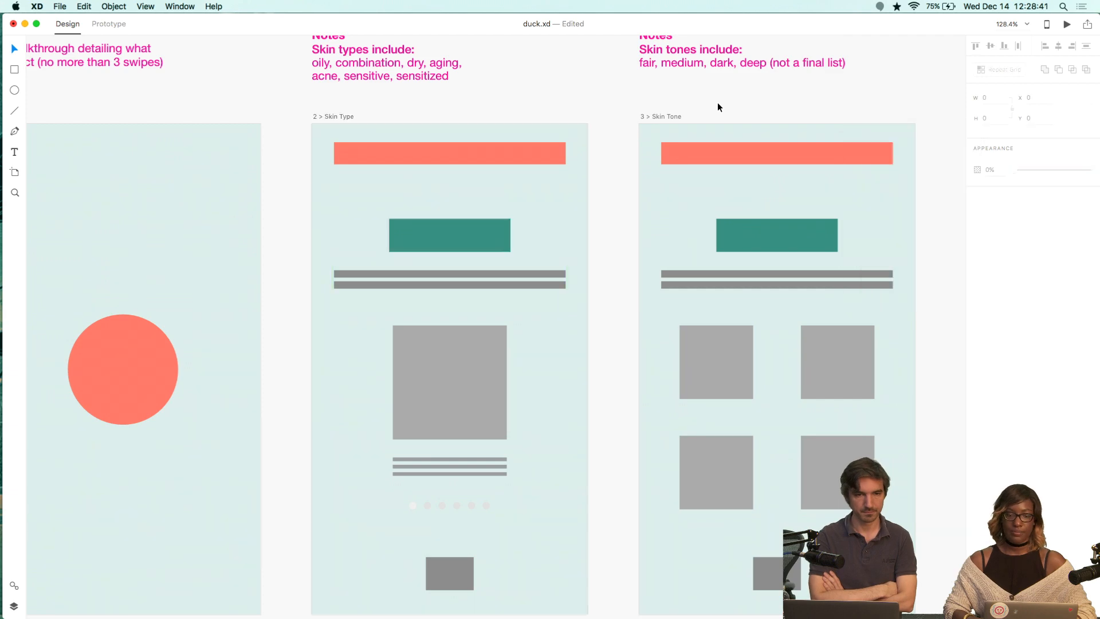
Change the title rectangle's fill on 2 > Skin Type to the dark teal swatch #205852.
{"action": "scroll", "coordinate": [576, 120], "scroll_direction": "down", "scroll_amount": 5}
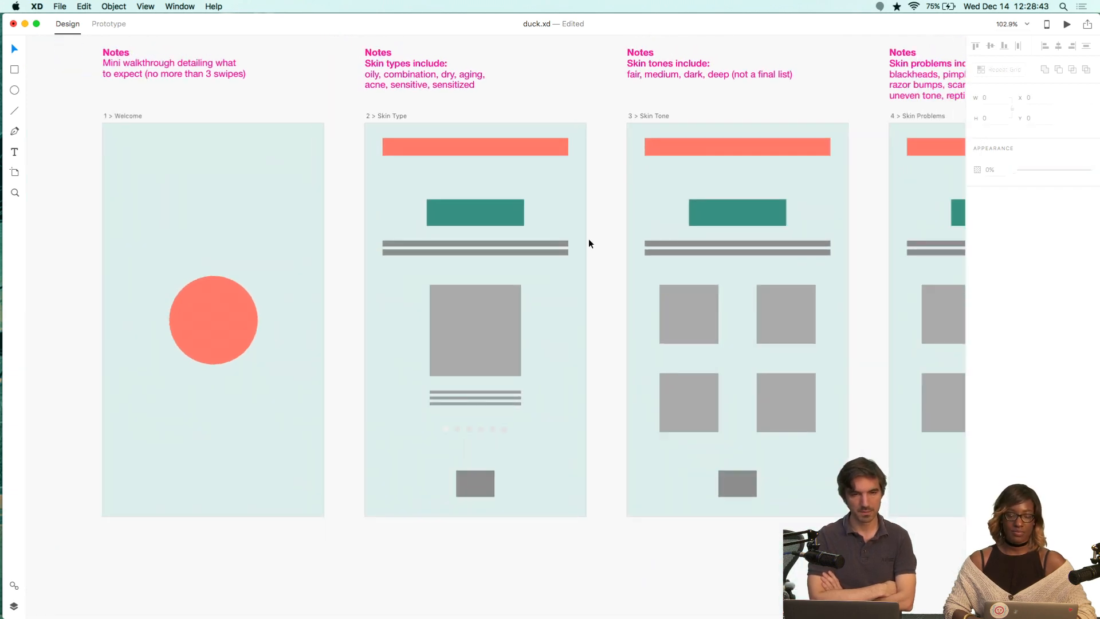
{"action": "scroll", "coordinate": [580, 290], "scroll_direction": "up", "scroll_amount": 2}
{"action": "scroll", "coordinate": [580, 290], "scroll_direction": "down", "scroll_amount": 3}
{"action": "scroll", "coordinate": [580, 290], "scroll_direction": "right", "scroll_amount": 10}
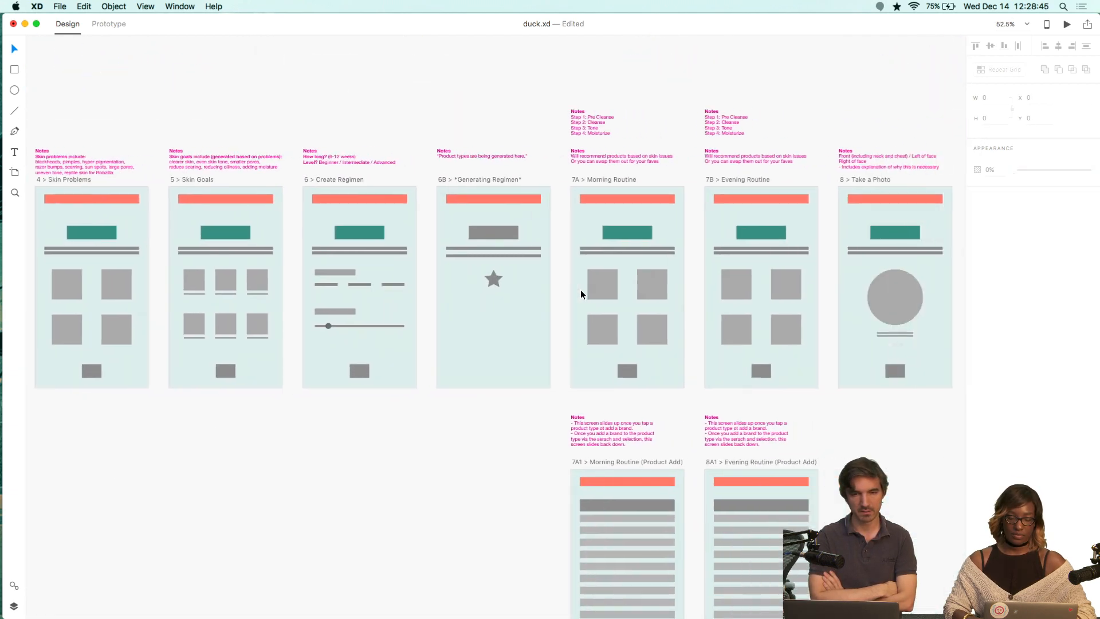
{"action": "scroll", "coordinate": [580, 291], "scroll_direction": "left", "scroll_amount": 10}
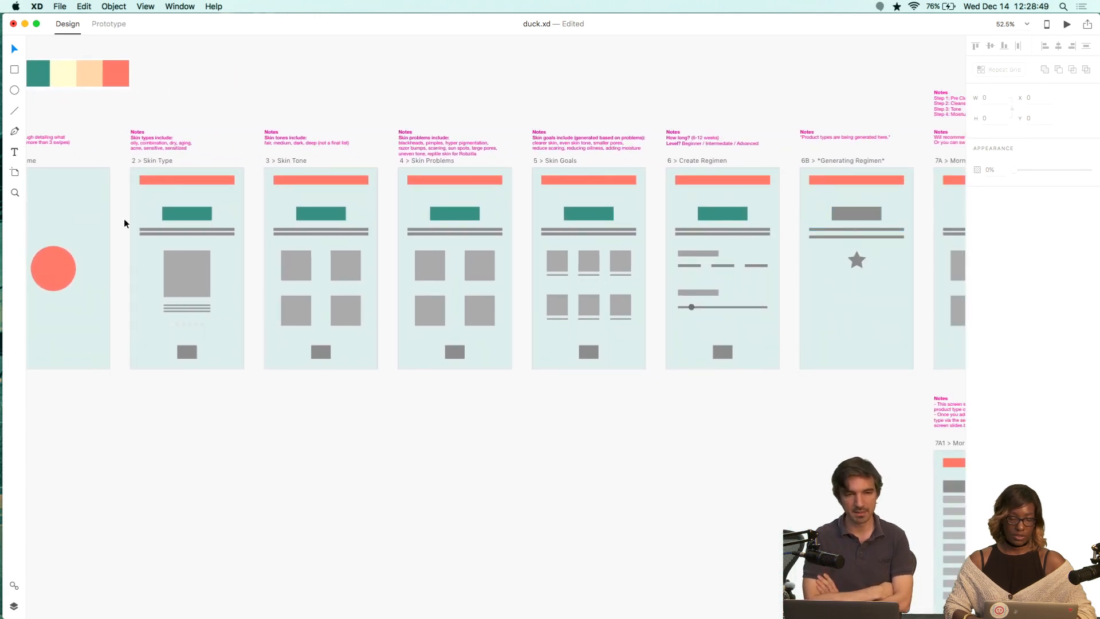
{"action": "double_click", "coordinate": [194, 217]}
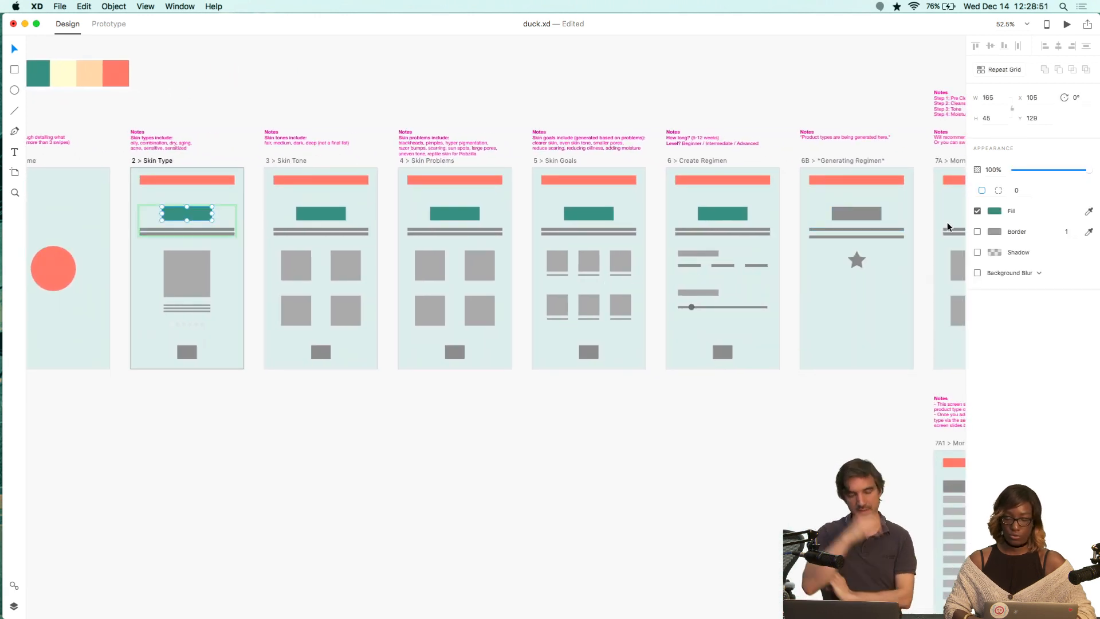
{"action": "left_click", "coordinate": [994, 211]}
{"action": "left_click", "coordinate": [961, 288]}
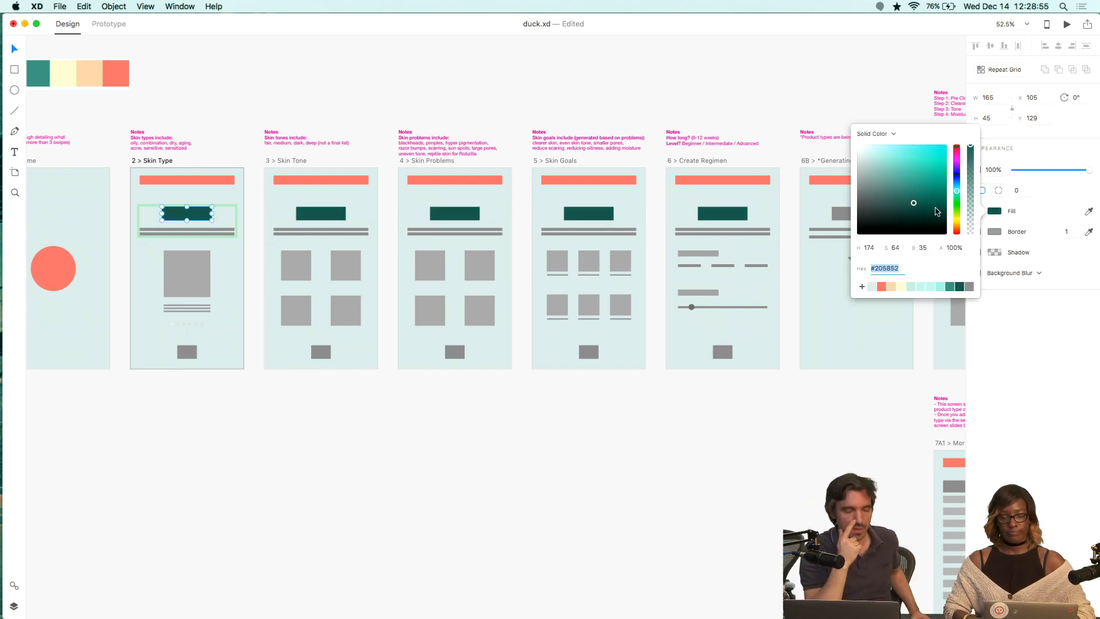
{"action": "left_click", "coordinate": [595, 395]}
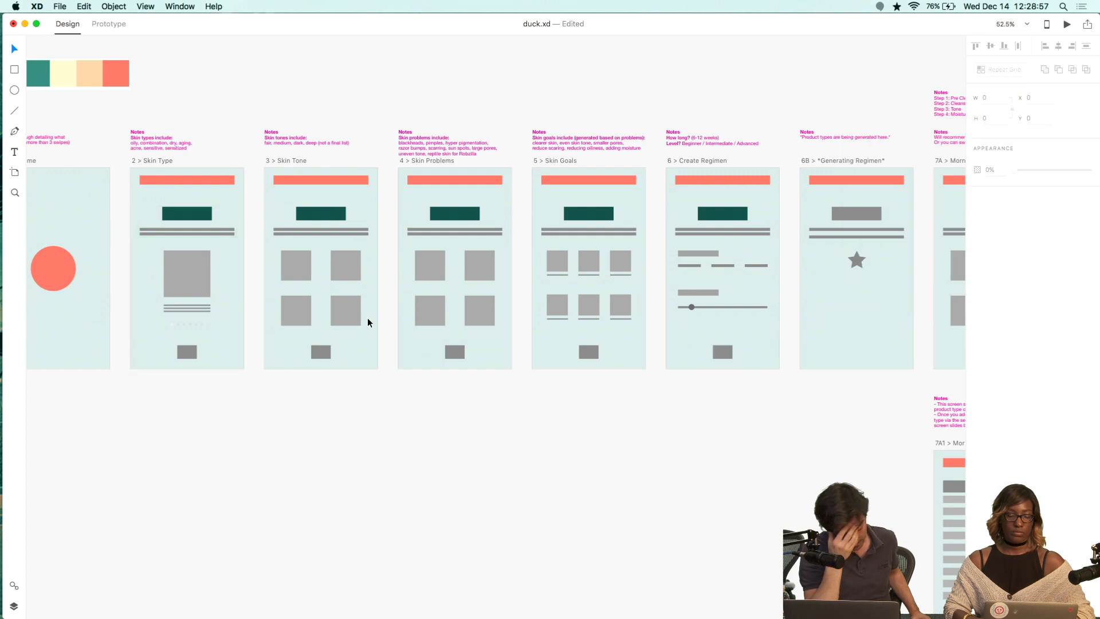
Undo the dark teal fill change on the title rectangle.
{"action": "left_click", "coordinate": [200, 210]}
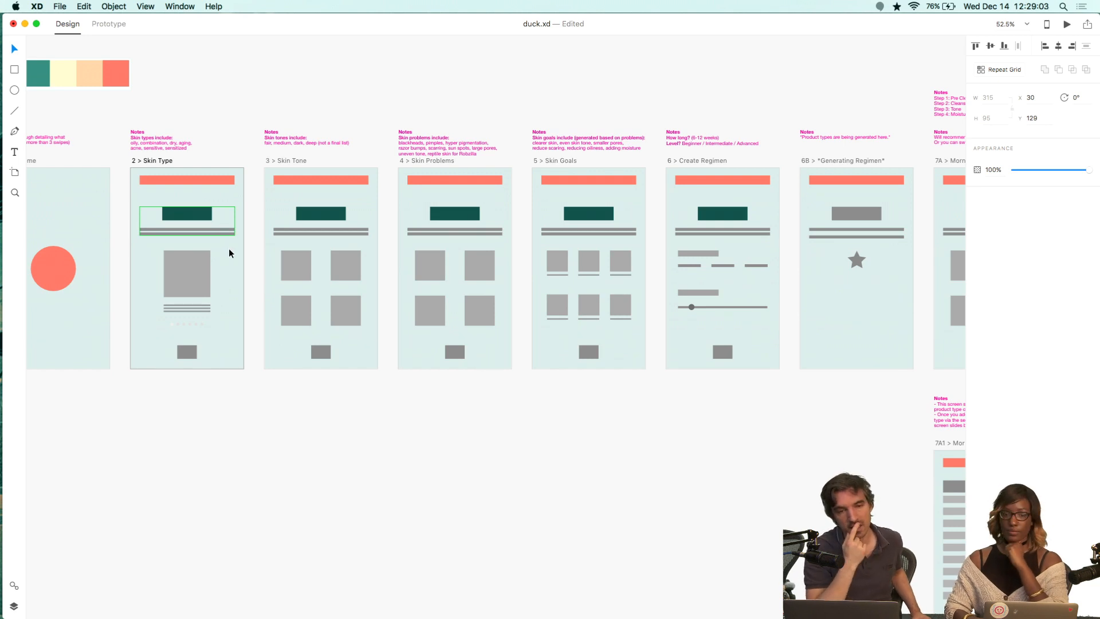
{"action": "scroll", "coordinate": [255, 250], "scroll_direction": "left", "scroll_amount": 5}
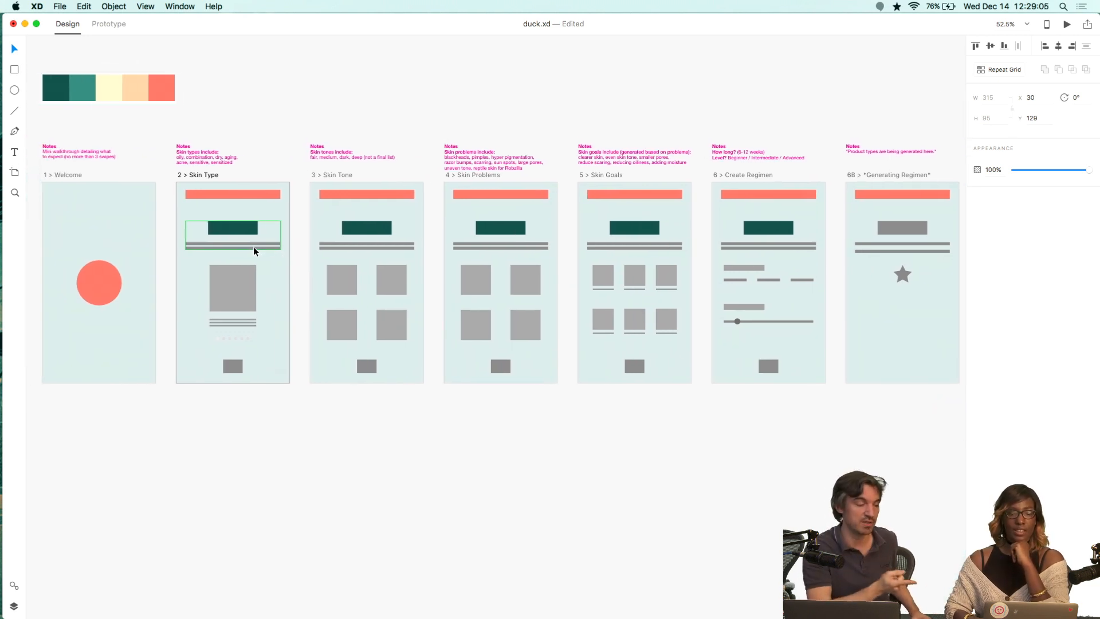
{"action": "scroll", "coordinate": [254, 250], "scroll_direction": "left", "scroll_amount": 3}
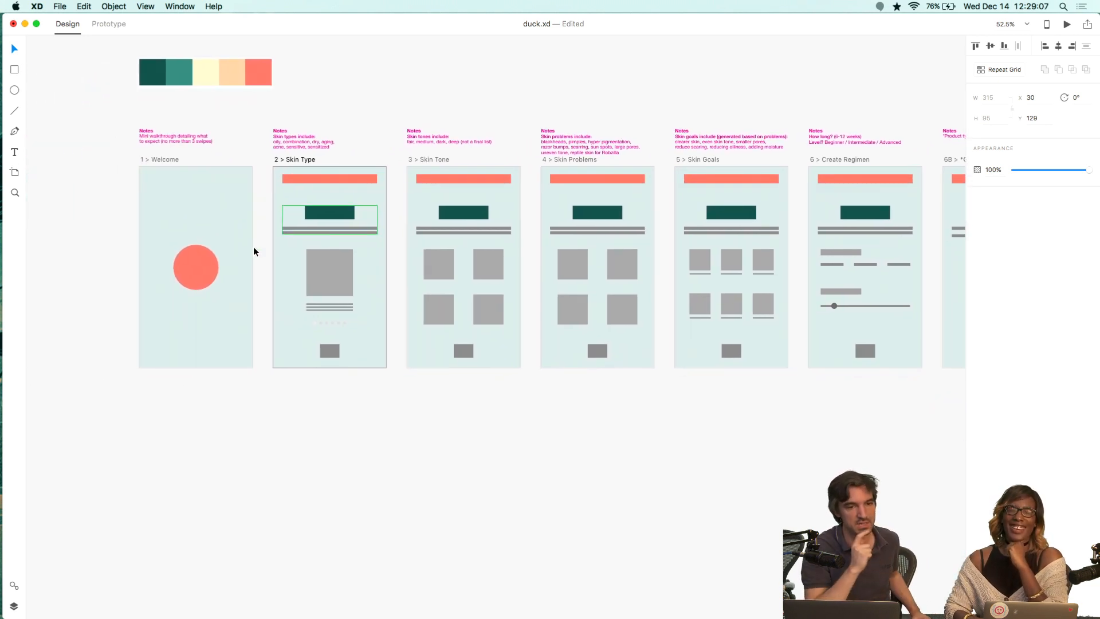
{"action": "scroll", "coordinate": [254, 251], "scroll_direction": "up", "scroll_amount": 1}
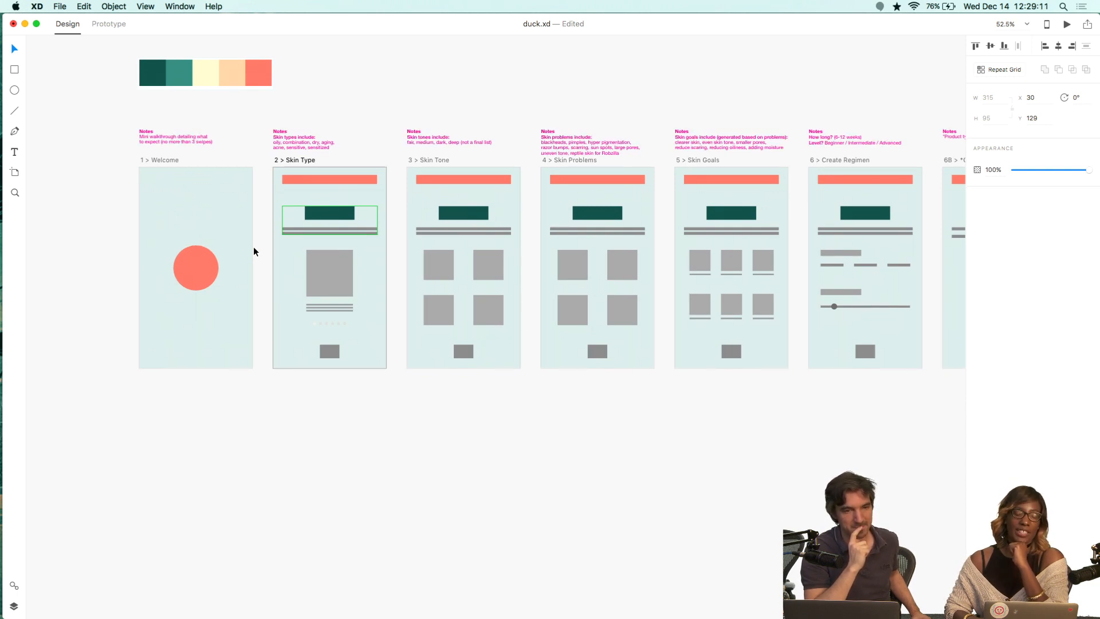
{"action": "scroll", "coordinate": [254, 251], "scroll_direction": "left", "scroll_amount": 1}
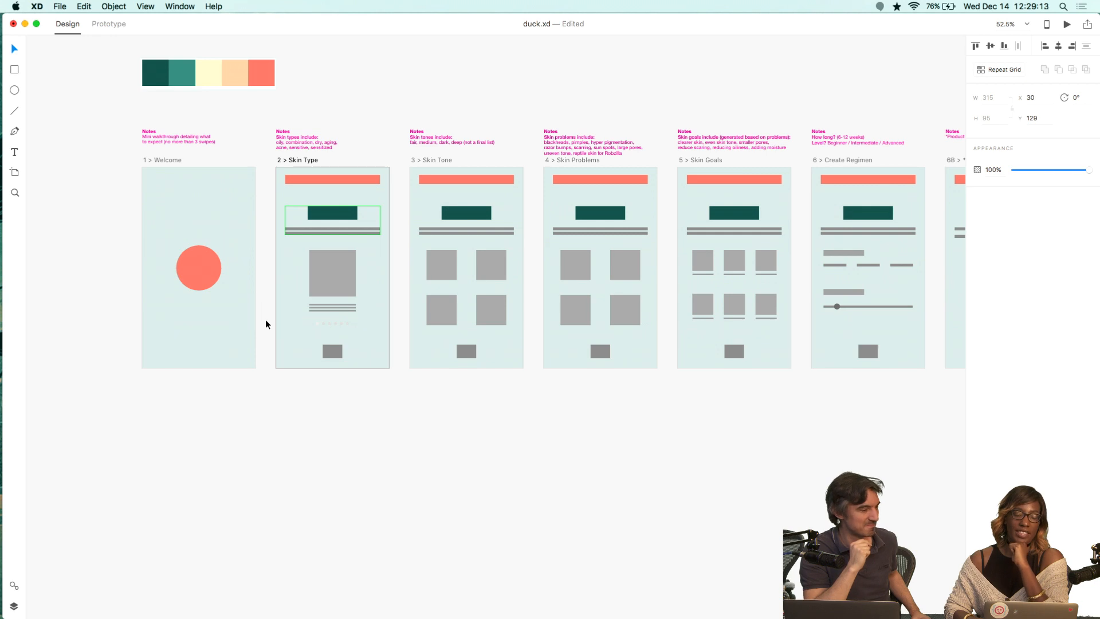
{"action": "scroll", "coordinate": [261, 404], "scroll_direction": "left", "scroll_amount": 2}
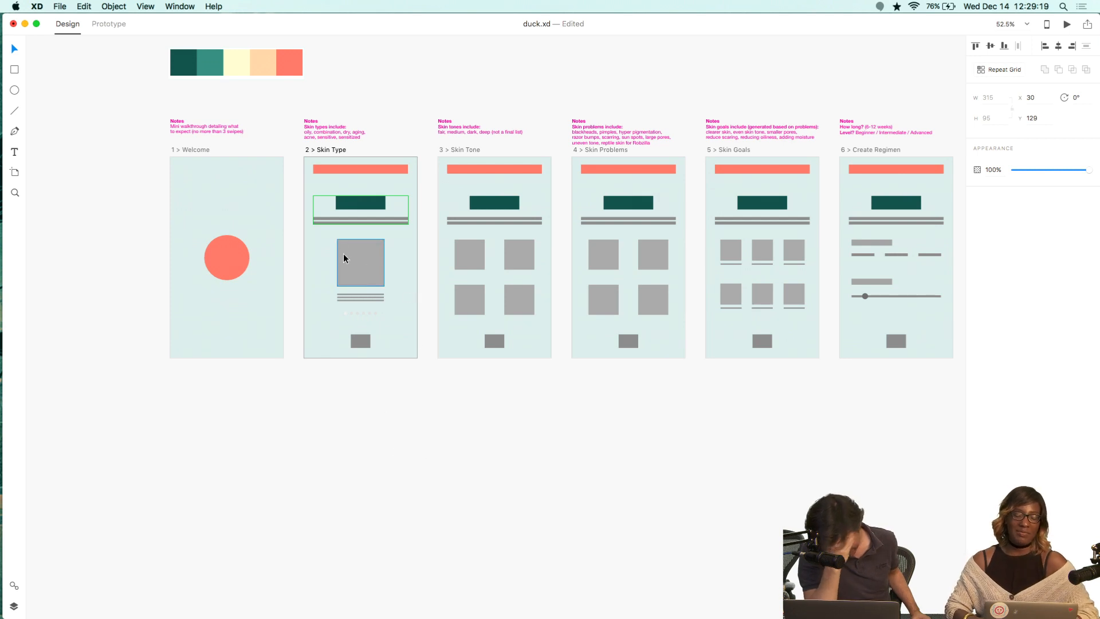
{"action": "scroll", "coordinate": [408, 264], "scroll_direction": "up", "scroll_amount": 5}
{"action": "key", "text": "super+z"}
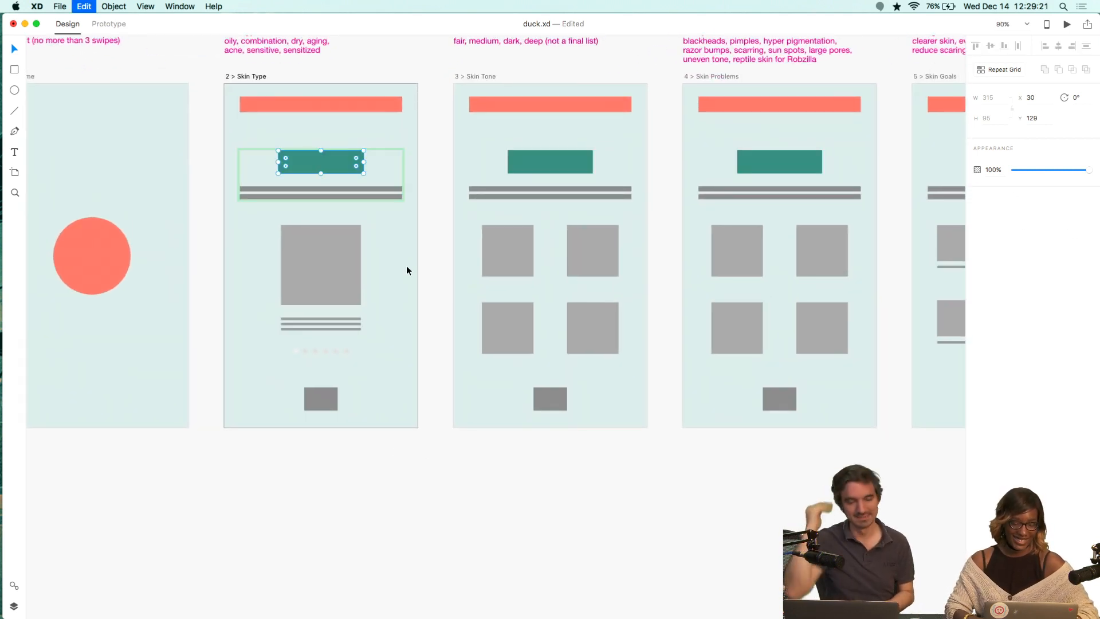
{"action": "key", "text": "super+z"}
{"action": "key", "text": "super+z"}
{"action": "key", "text": "super+z"}
{"action": "key", "text": "super+z"}
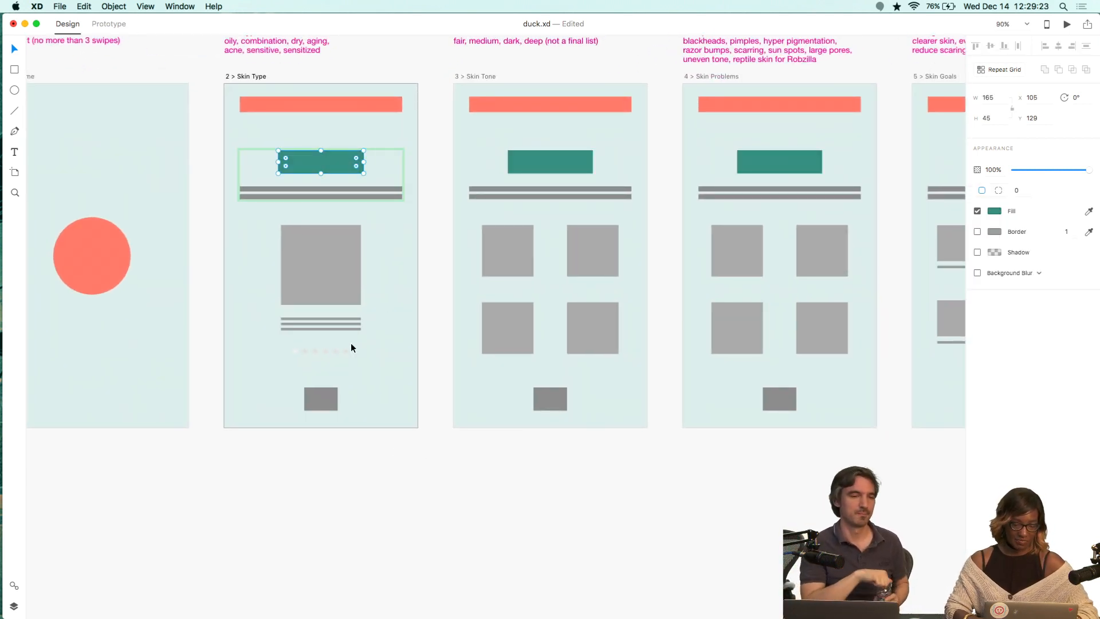
Select the bottom button rectangles on artboards 2 through 9 and fill them with the medium teal swatch #3F8880.
{"action": "left_click", "coordinate": [319, 398]}
{"action": "scroll", "coordinate": [376, 427], "scroll_direction": "down", "scroll_amount": 10}
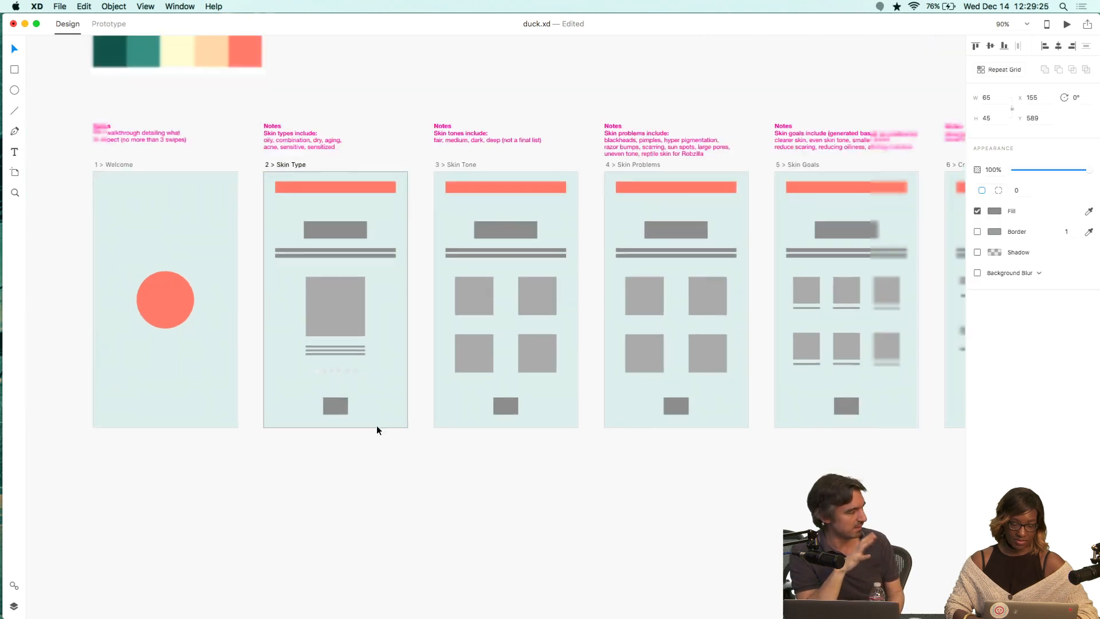
{"action": "scroll", "coordinate": [376, 425], "scroll_direction": "down", "scroll_amount": 1}
{"action": "scroll", "coordinate": [376, 425], "scroll_direction": "right", "scroll_amount": 1}
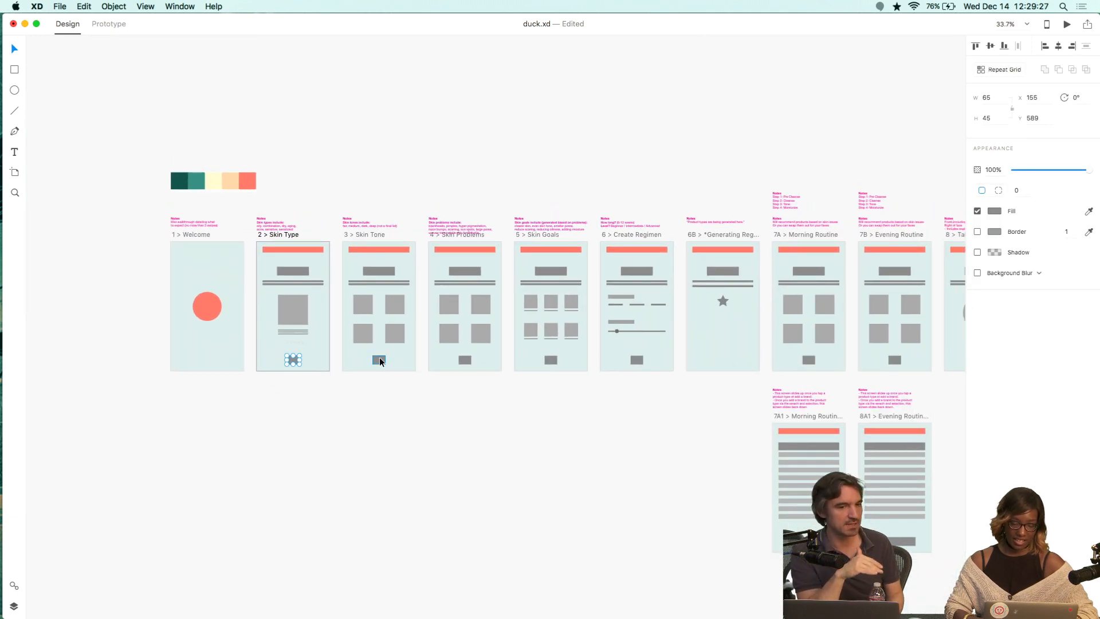
{"action": "left_click", "coordinate": [380, 360], "text": "shift"}
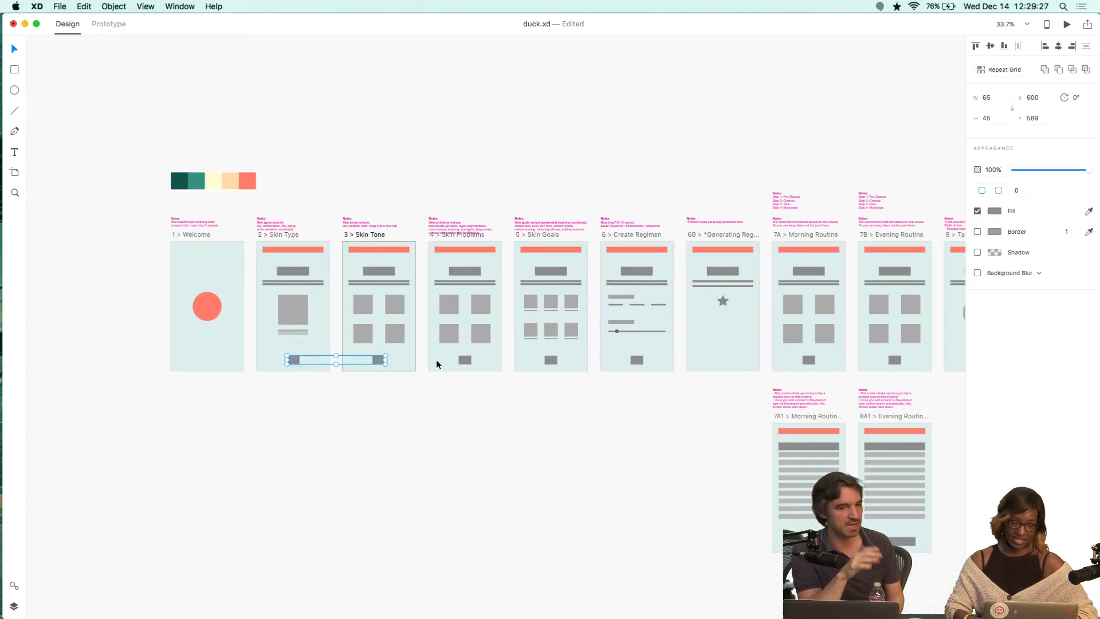
{"action": "left_click", "coordinate": [550, 360], "text": "shift"}
{"action": "left_click", "coordinate": [636, 360], "text": "shift"}
{"action": "scroll", "coordinate": [756, 381], "scroll_direction": "right", "scroll_amount": 5}
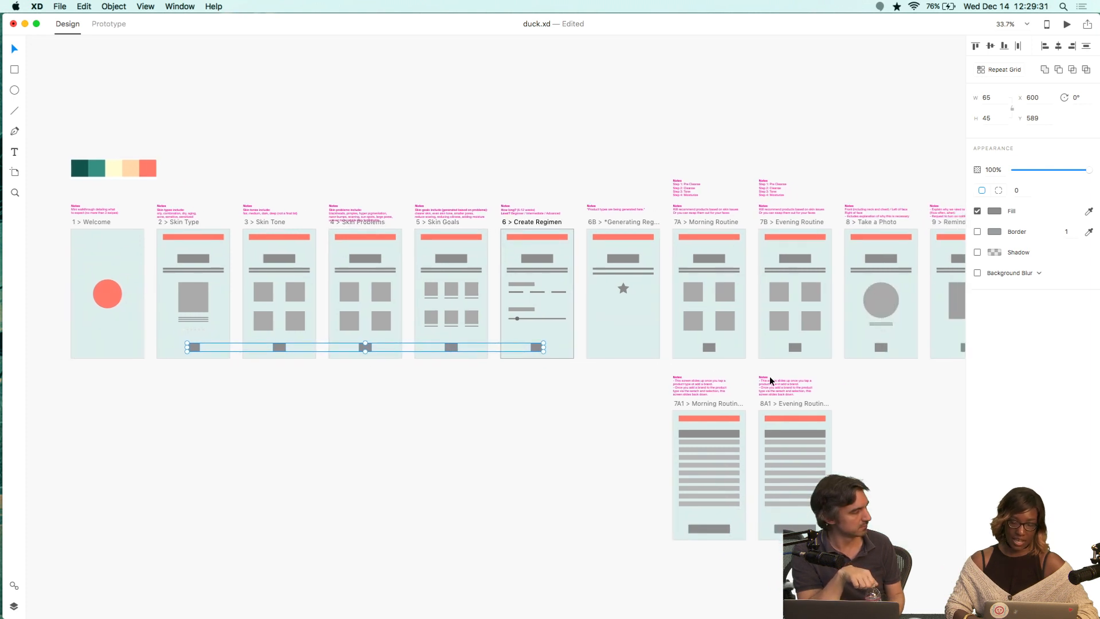
{"action": "left_click", "coordinate": [670, 347], "text": "shift"}
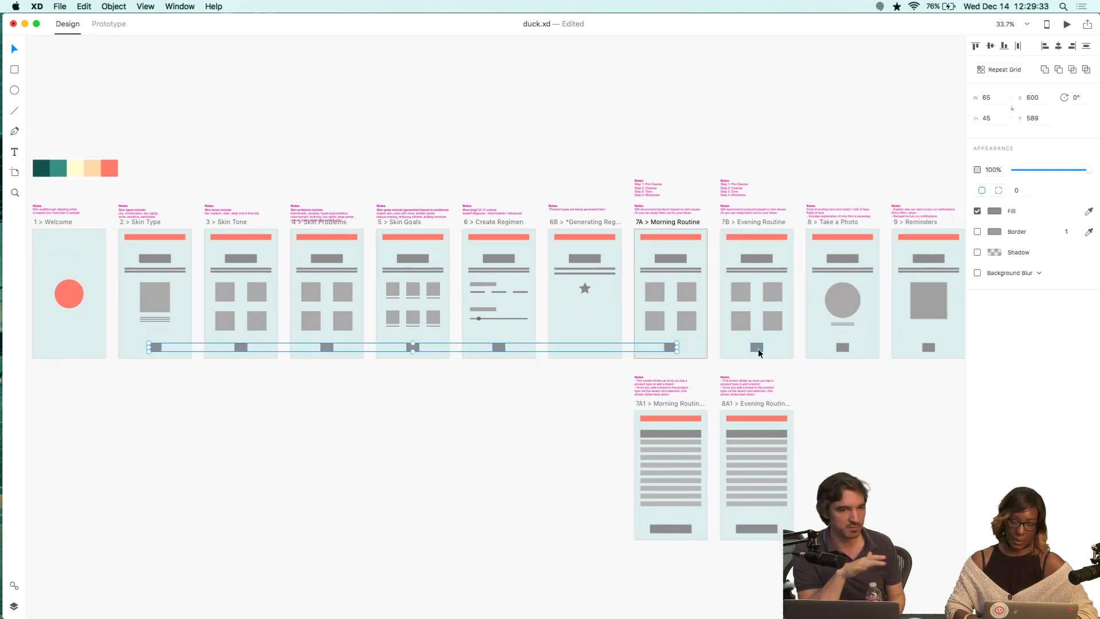
{"action": "left_click", "coordinate": [757, 347], "text": "shift"}
{"action": "left_click", "coordinate": [842, 347], "text": "shift"}
{"action": "left_click", "coordinate": [928, 347], "text": "shift"}
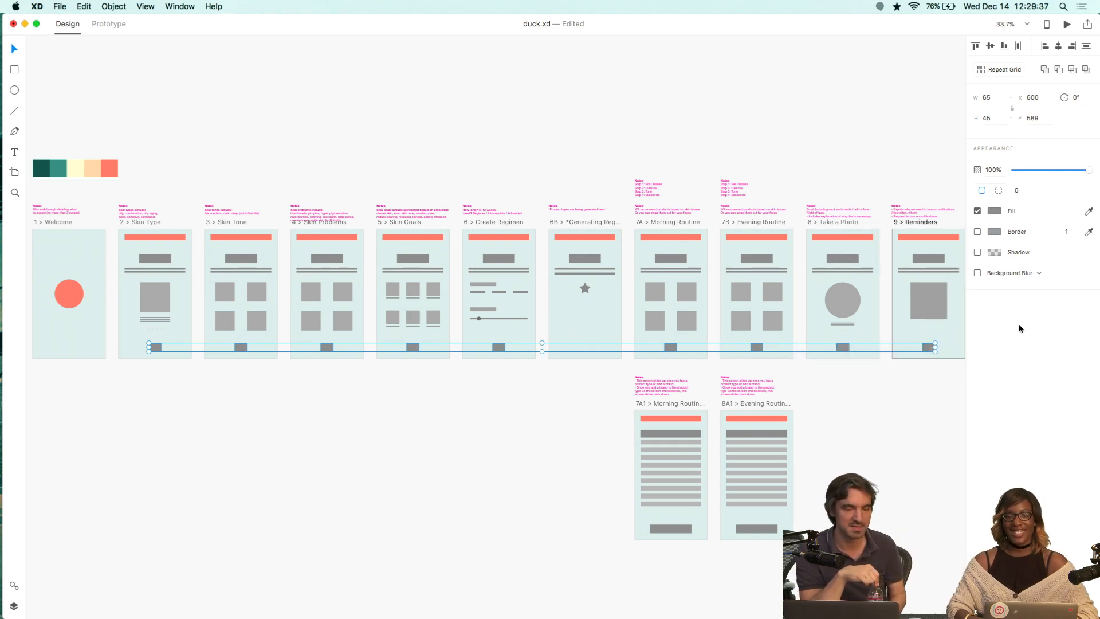
{"action": "left_click", "coordinate": [995, 211]}
{"action": "left_click", "coordinate": [949, 289]}
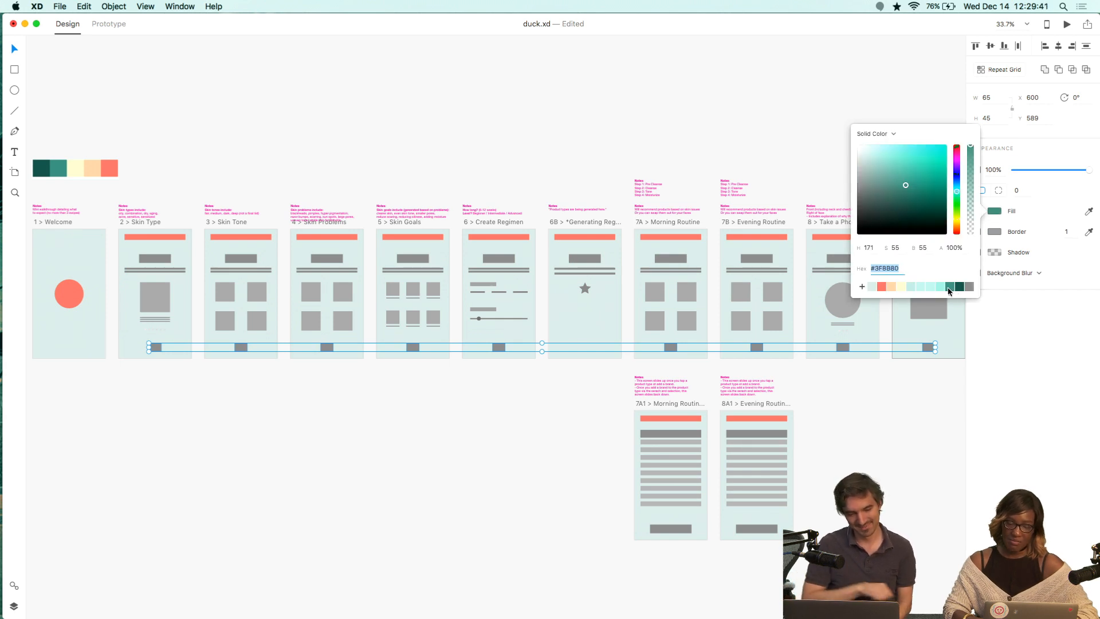
{"action": "left_click", "coordinate": [890, 450]}
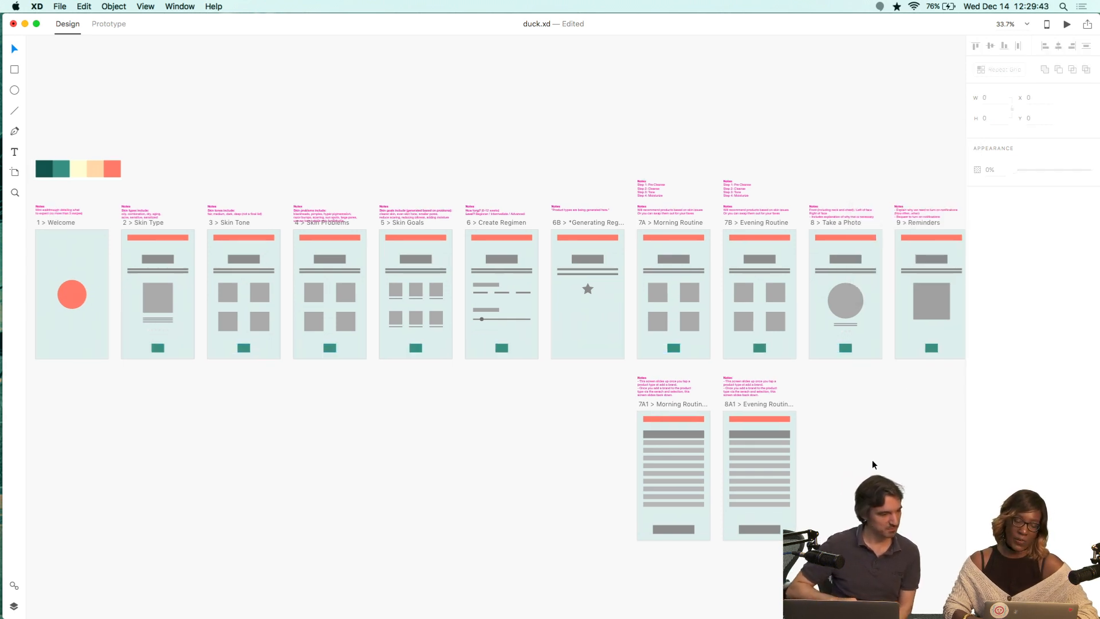
Fill the bottom buttons on the 7A1 and 8A1 routine artboards with the medium teal swatch #3F8880.
{"action": "scroll", "coordinate": [871, 462], "scroll_direction": "left", "scroll_amount": 3}
{"action": "scroll", "coordinate": [556, 434], "scroll_direction": "left", "scroll_amount": 2}
{"action": "scroll", "coordinate": [554, 437], "scroll_direction": "left", "scroll_amount": 4}
{"action": "scroll", "coordinate": [554, 436], "scroll_direction": "down", "scroll_amount": 2}
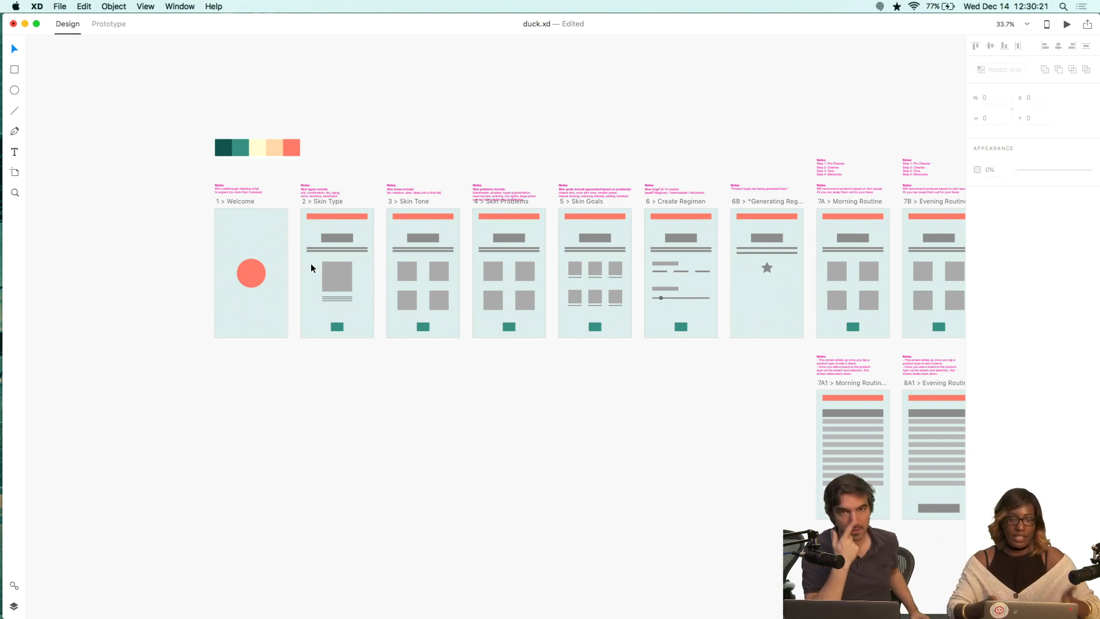
{"action": "scroll", "coordinate": [297, 384], "scroll_direction": "right", "scroll_amount": 10}
{"action": "scroll", "coordinate": [297, 383], "scroll_direction": "down", "scroll_amount": 3}
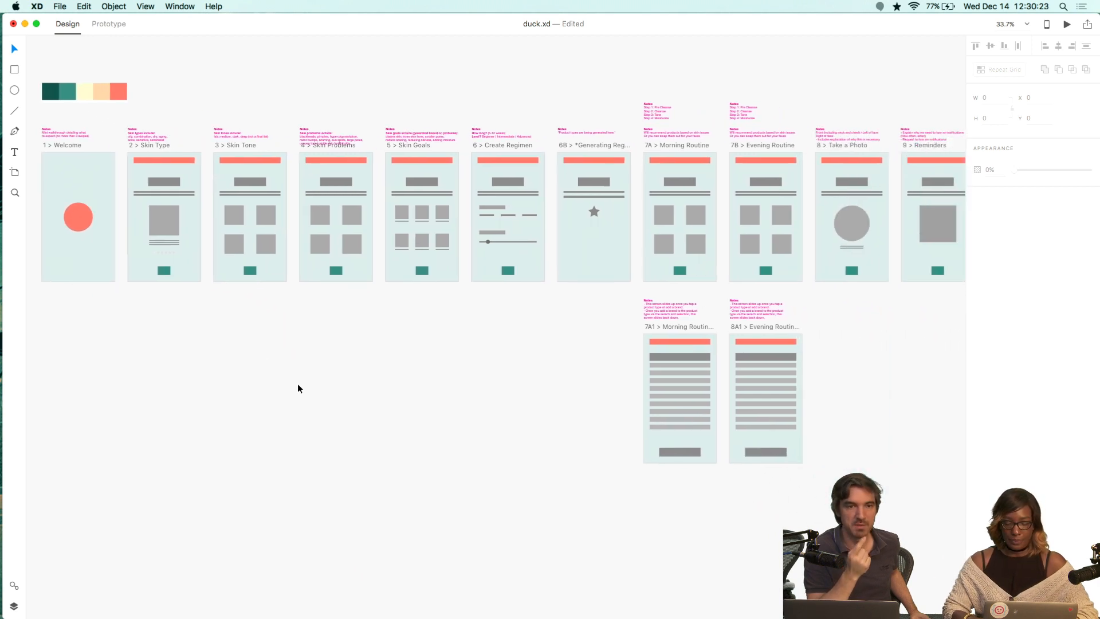
{"action": "scroll", "coordinate": [297, 383], "scroll_direction": "left", "scroll_amount": 4}
{"action": "scroll", "coordinate": [297, 383], "scroll_direction": "down", "scroll_amount": 1}
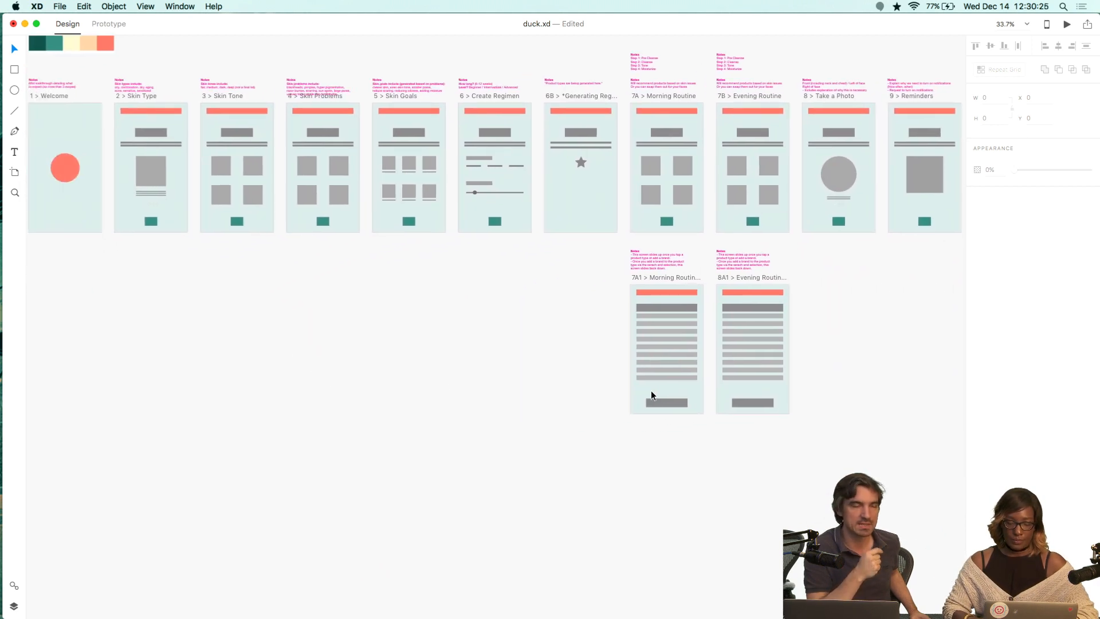
{"action": "left_click", "coordinate": [675, 403]}
{"action": "left_click", "coordinate": [747, 403], "text": "shift"}
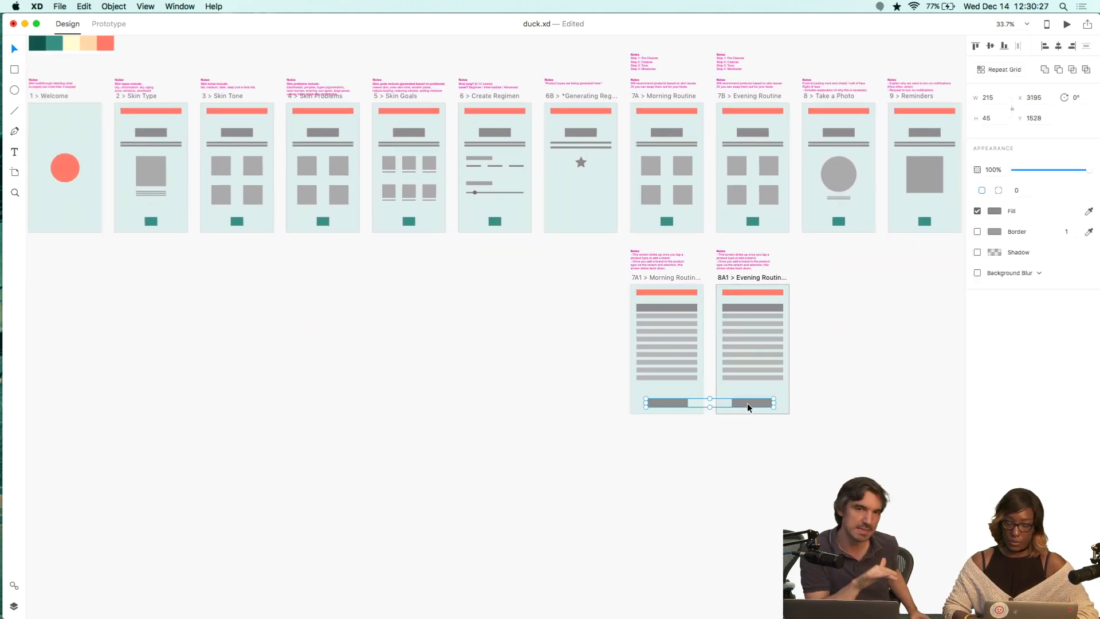
{"action": "left_click", "coordinate": [995, 213]}
{"action": "left_click", "coordinate": [951, 287]}
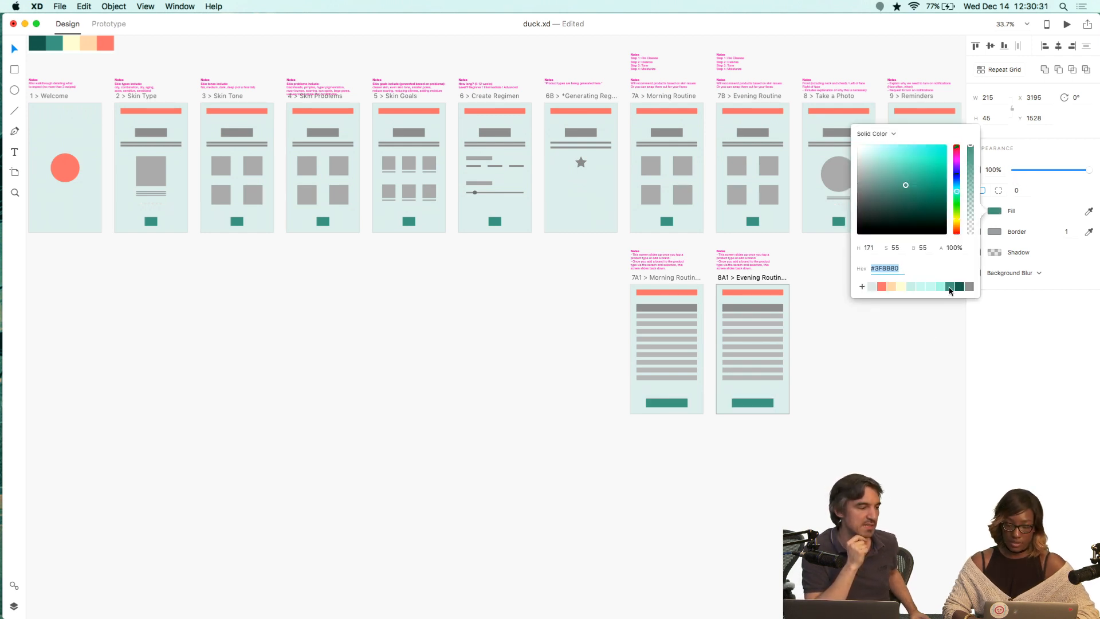
{"action": "left_click", "coordinate": [911, 378]}
Examine the title group and the notes text on the 2 > Skin Type artboard.
{"action": "scroll", "coordinate": [866, 371], "scroll_direction": "left", "scroll_amount": 10}
{"action": "scroll", "coordinate": [866, 371], "scroll_direction": "up", "scroll_amount": 2}
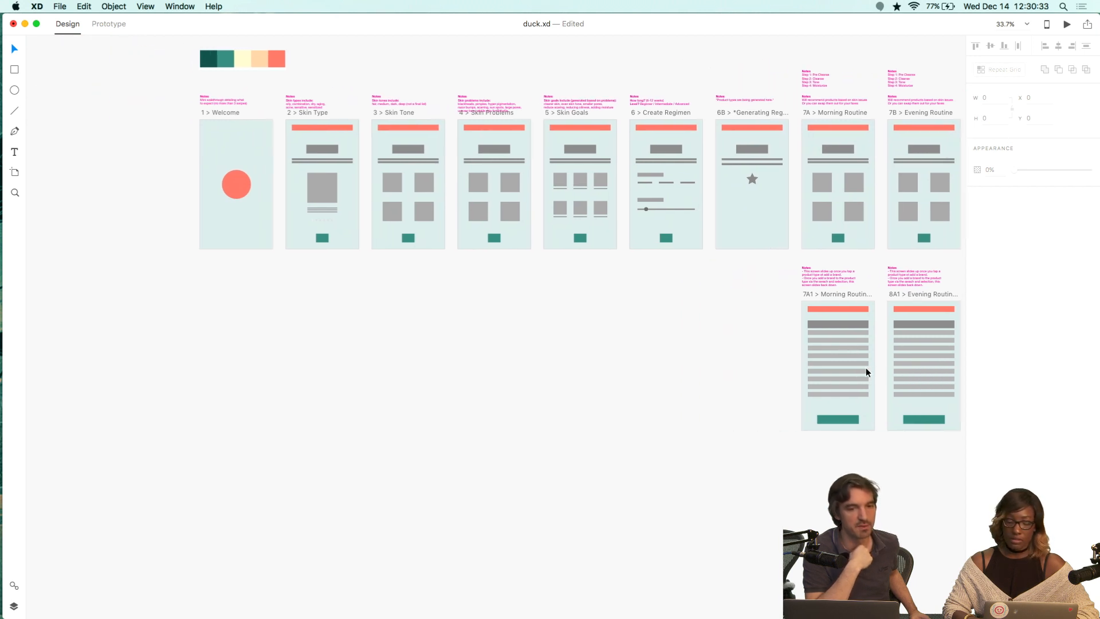
{"action": "scroll", "coordinate": [494, 310], "scroll_direction": "up", "scroll_amount": 5}
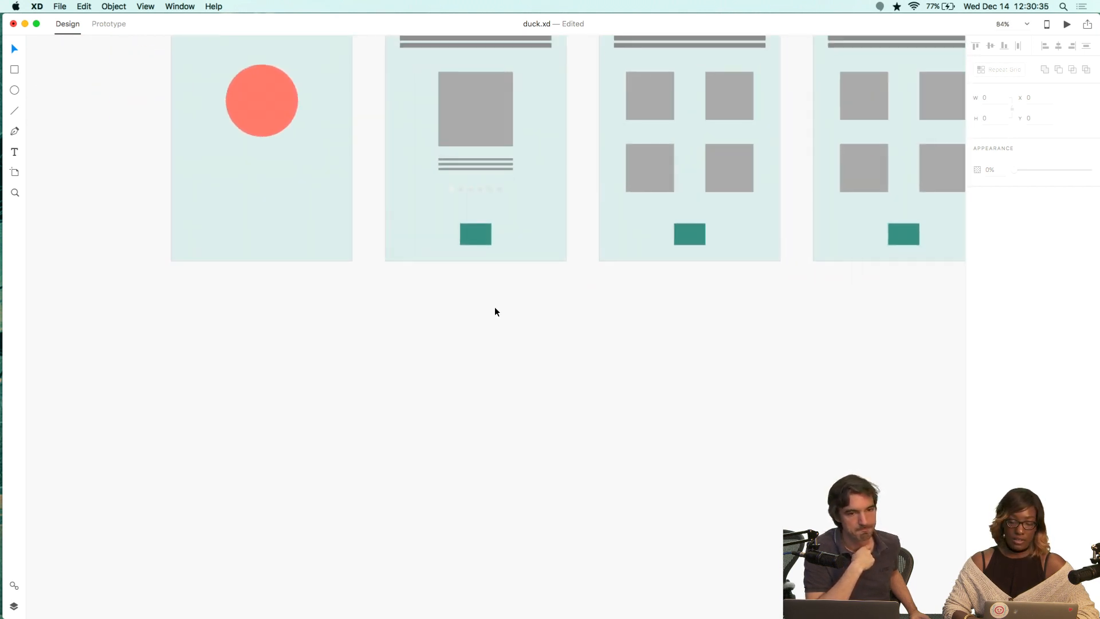
{"action": "scroll", "coordinate": [495, 311], "scroll_direction": "up", "scroll_amount": 4}
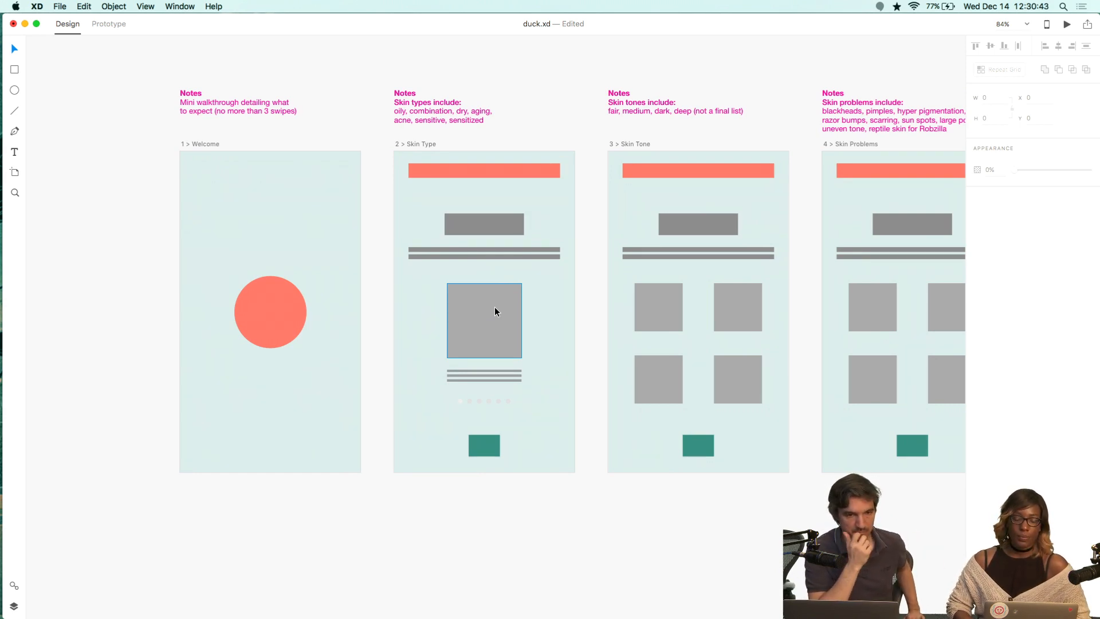
{"action": "left_click", "coordinate": [490, 235]}
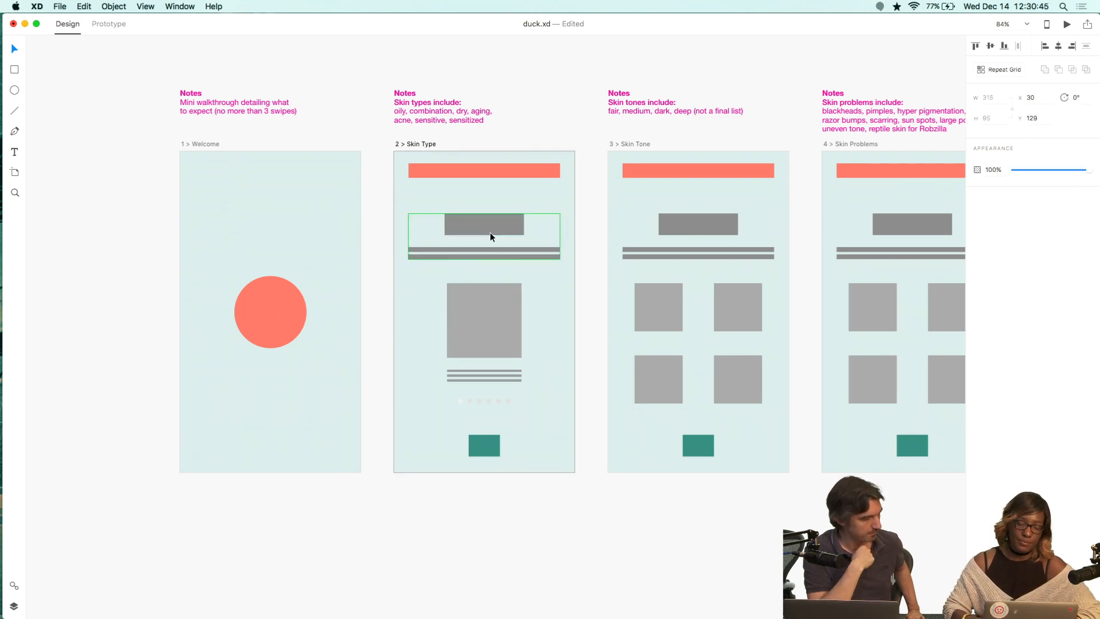
{"action": "double_click", "coordinate": [480, 227]}
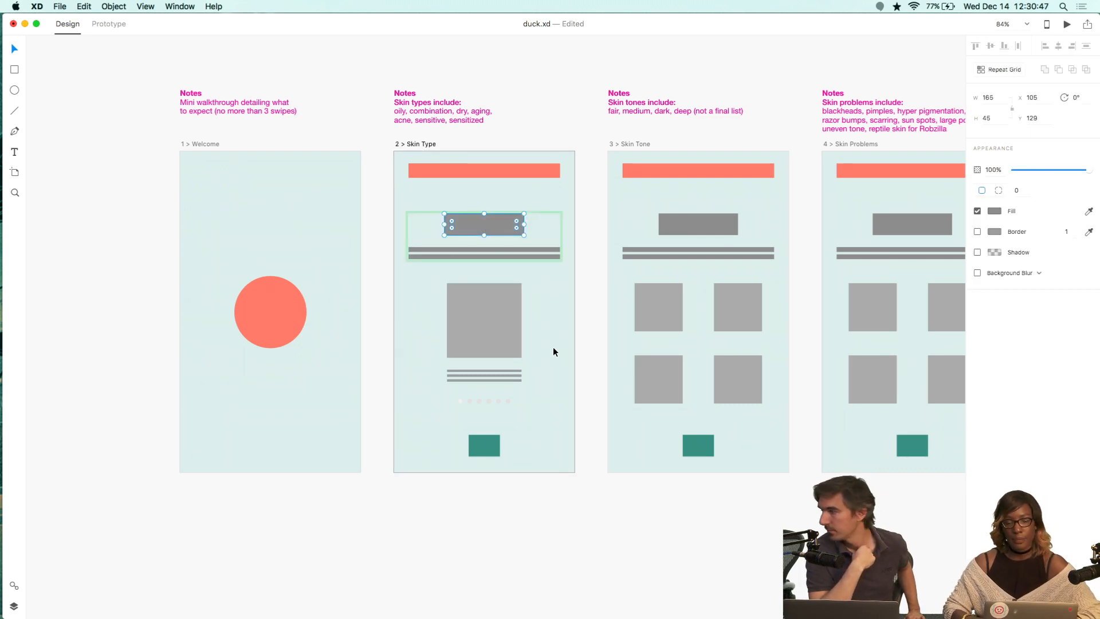
{"action": "left_click", "coordinate": [590, 324]}
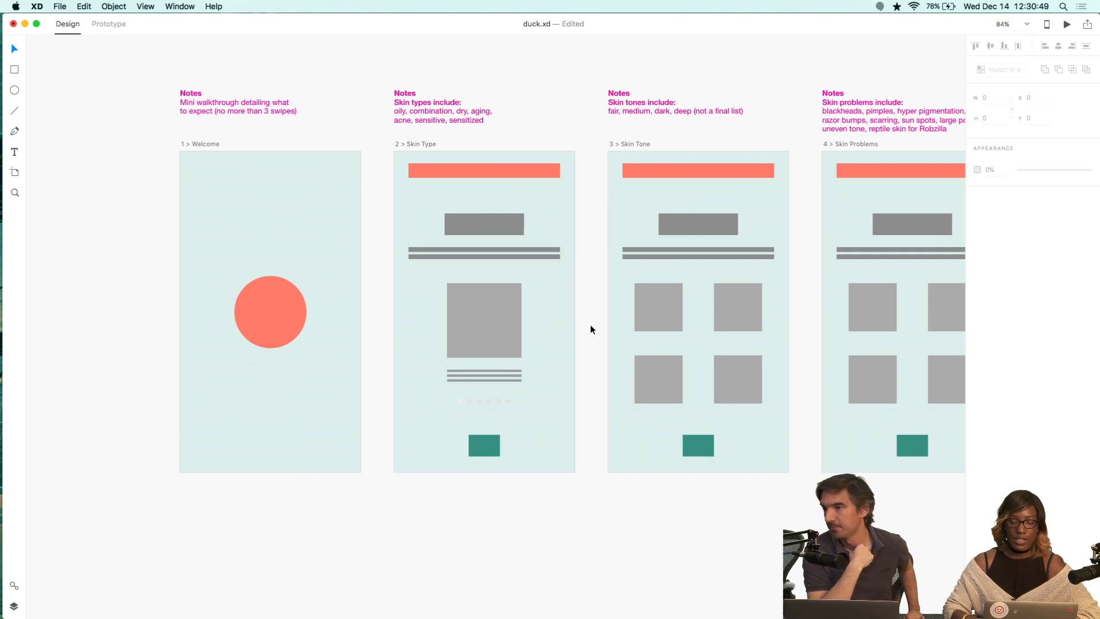
{"action": "left_click", "coordinate": [482, 227]}
{"action": "scroll", "coordinate": [503, 232], "scroll_direction": "up", "scroll_amount": 5}
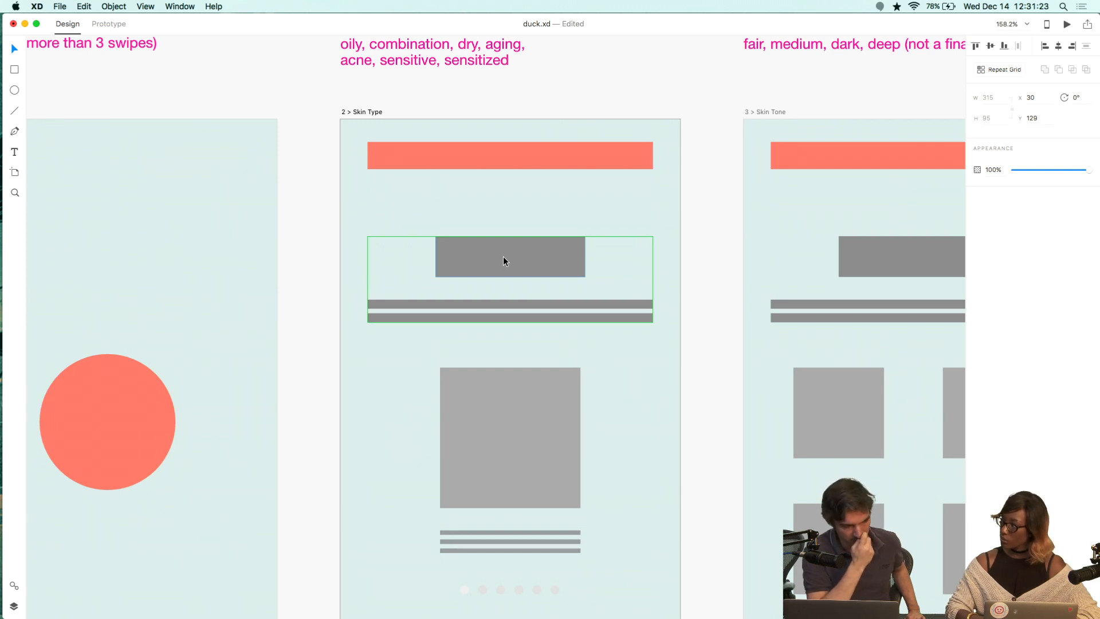
{"action": "left_click", "coordinate": [462, 47]}
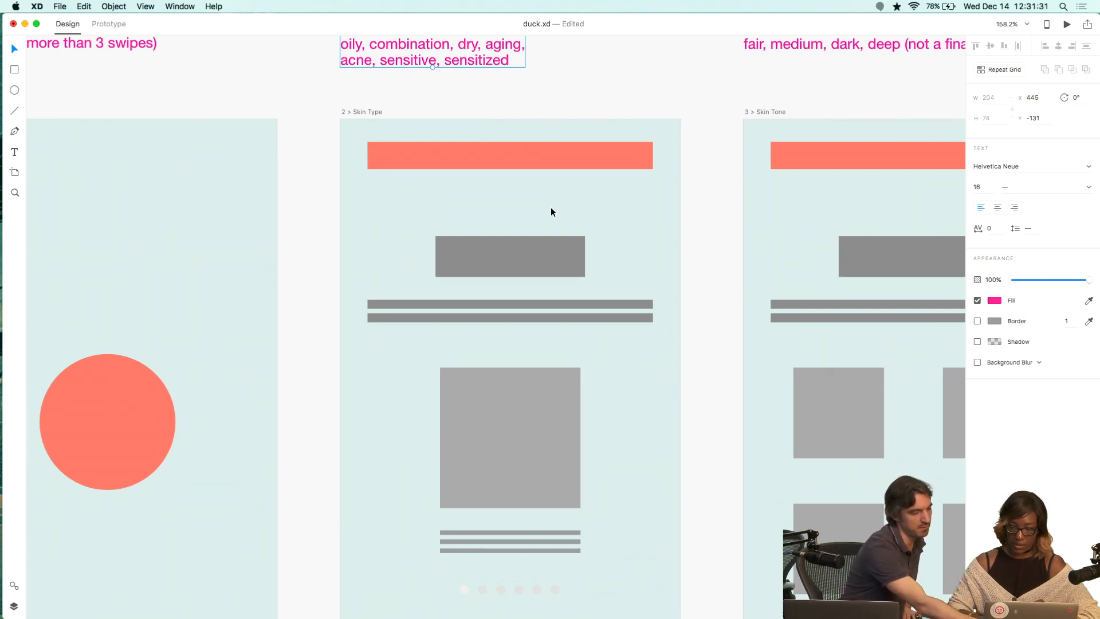
{"action": "left_click", "coordinate": [541, 242]}
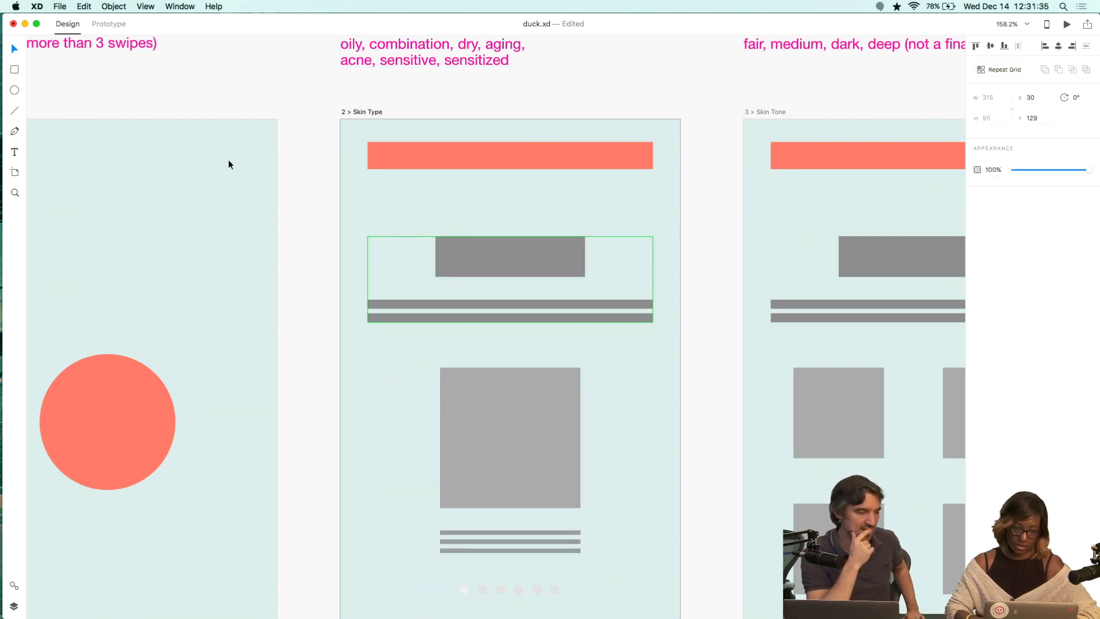
Add the text "Step 1" inside the title rectangle on 2 > Skin Type.
{"action": "left_click", "coordinate": [15, 152]}
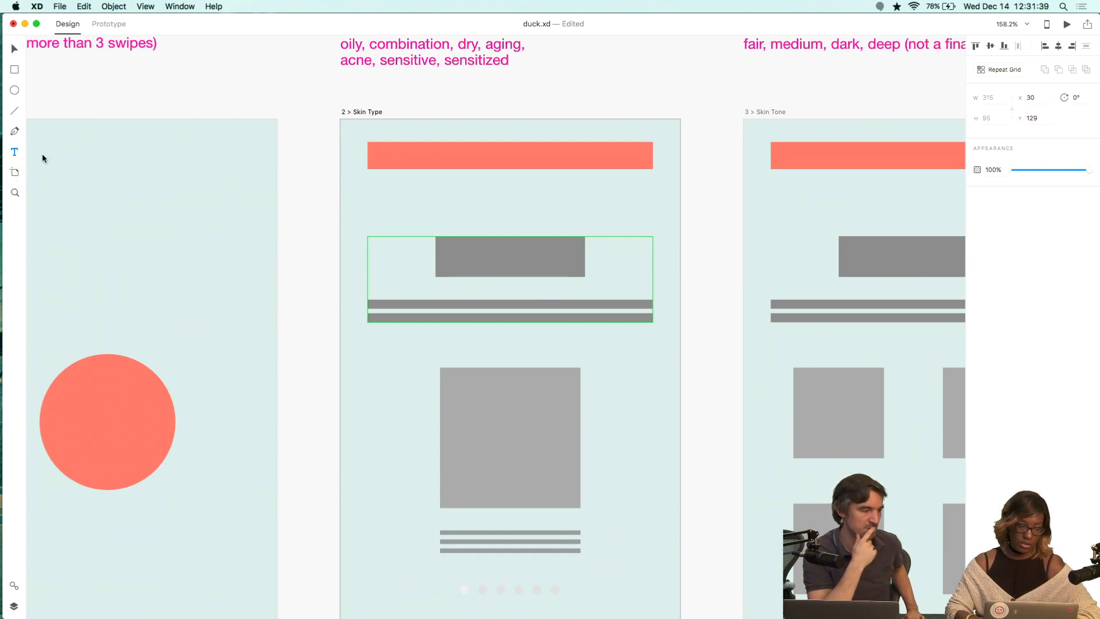
{"action": "left_click", "coordinate": [456, 256]}
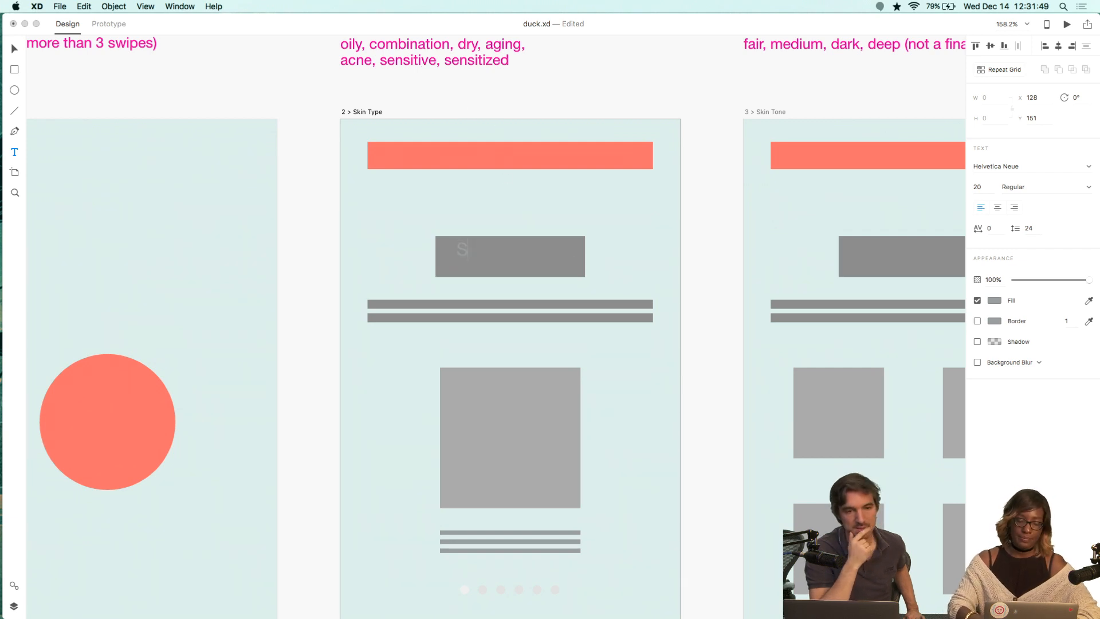
{"action": "type", "text": "Step 1"}
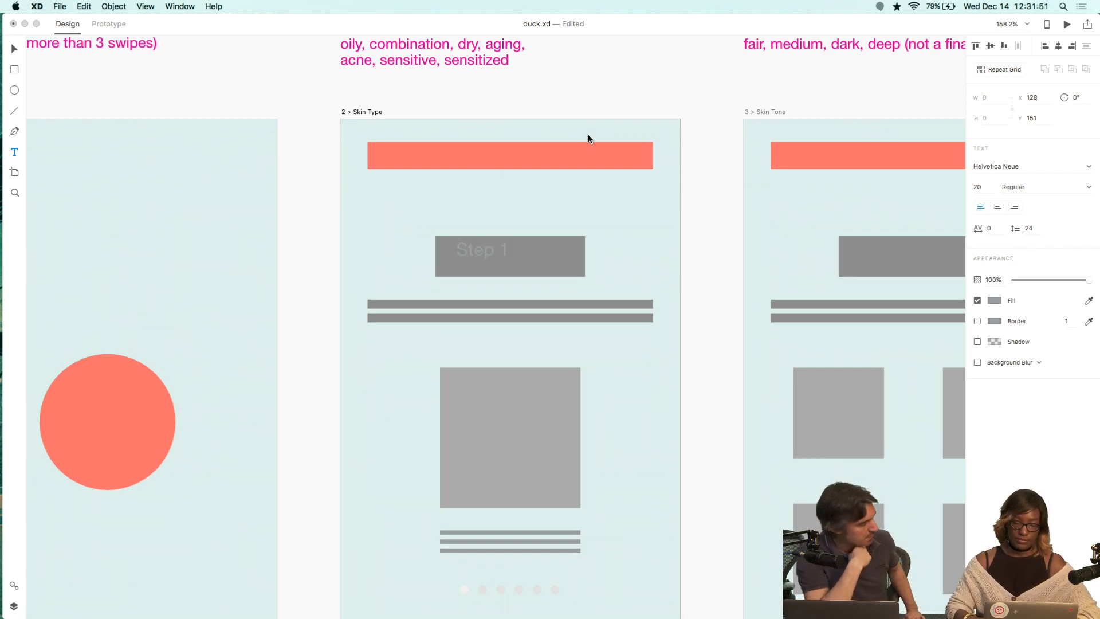
{"action": "key", "text": "Escape"}
{"action": "key", "text": "Escape"}
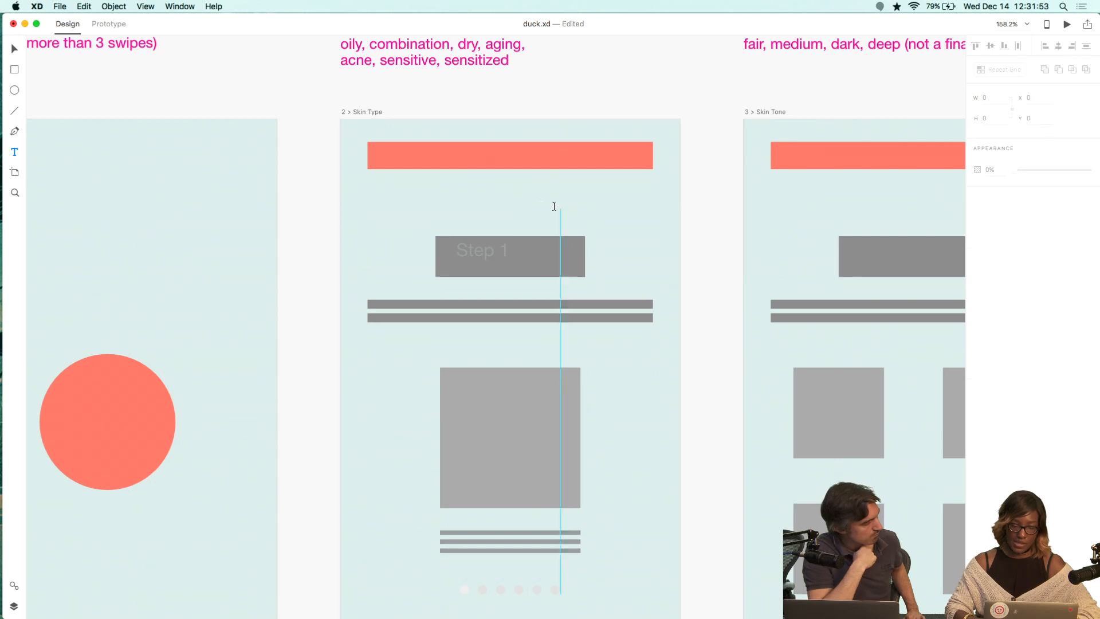
Center the Step 1 text in the title rectangle and set its fill to black #000000.
{"action": "left_click_drag", "start_coordinate": [481, 250], "coordinate": [508, 254]}
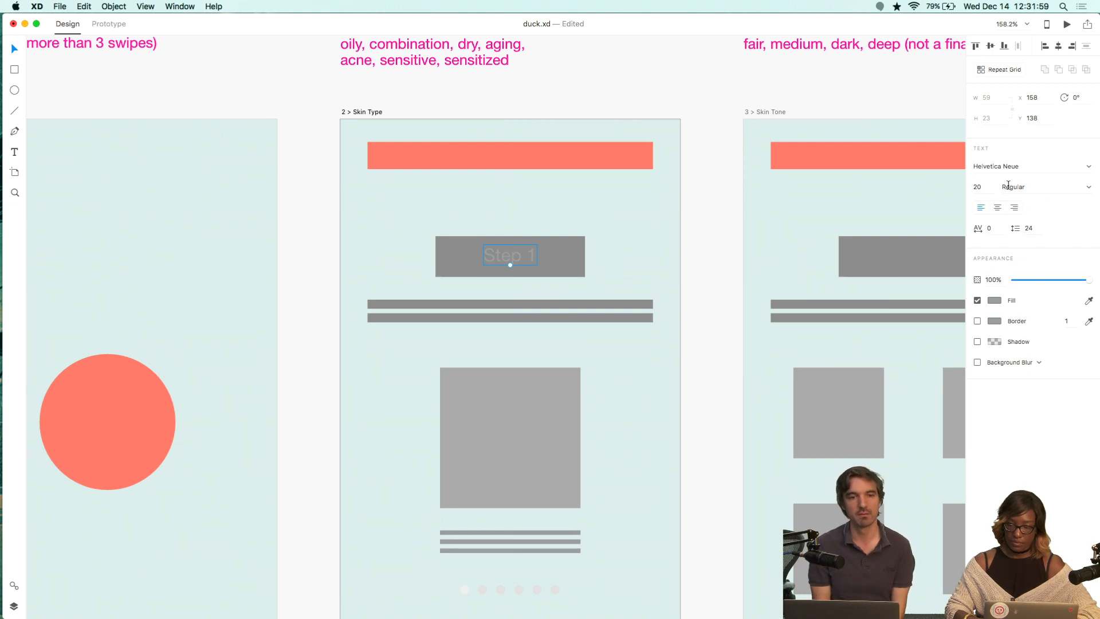
{"action": "left_click", "coordinate": [995, 301]}
{"action": "left_click_drag", "start_coordinate": [888, 243], "coordinate": [830, 340]}
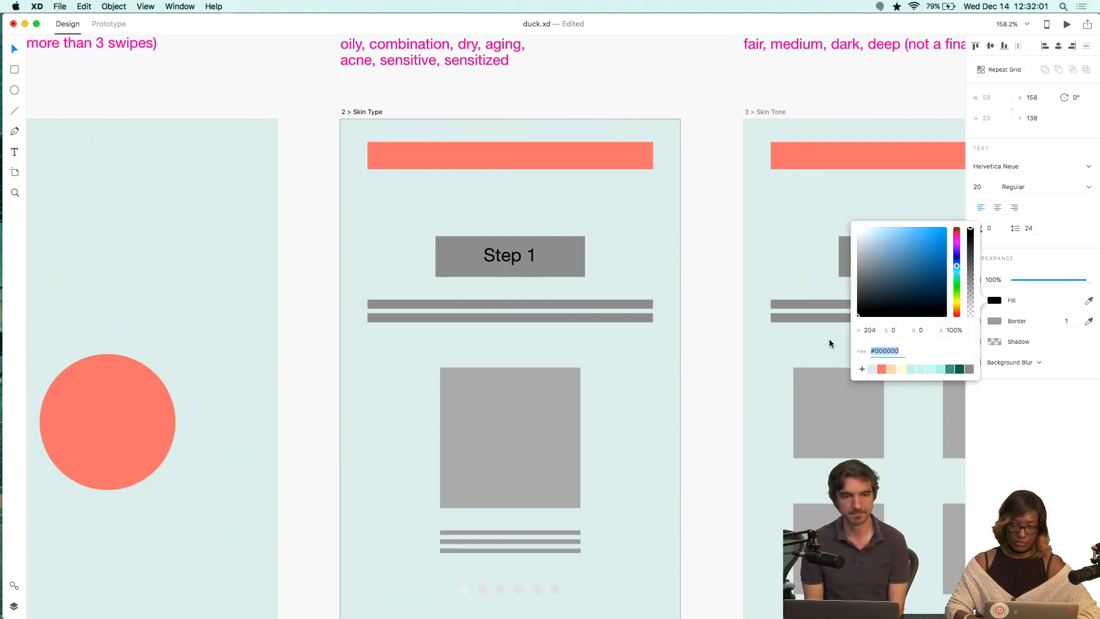
{"action": "left_click", "coordinate": [706, 239]}
Move the Step 1 text out below the 2 > Skin Type artboard.
{"action": "scroll", "coordinate": [706, 240], "scroll_direction": "down", "scroll_amount": 5}
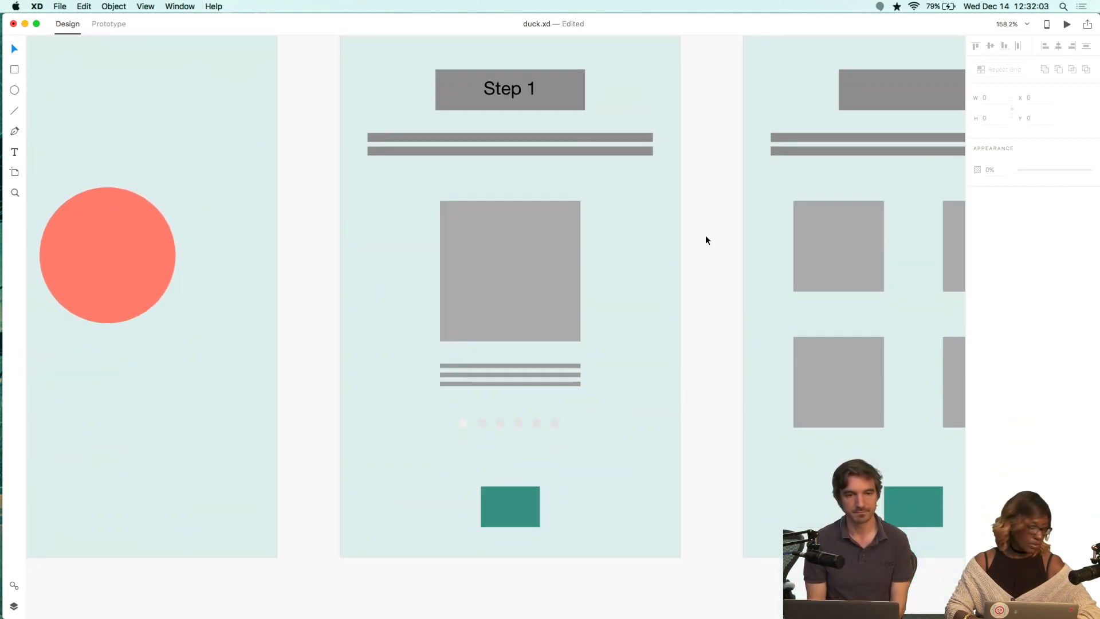
{"action": "scroll", "coordinate": [706, 235], "scroll_direction": "down", "scroll_amount": 5}
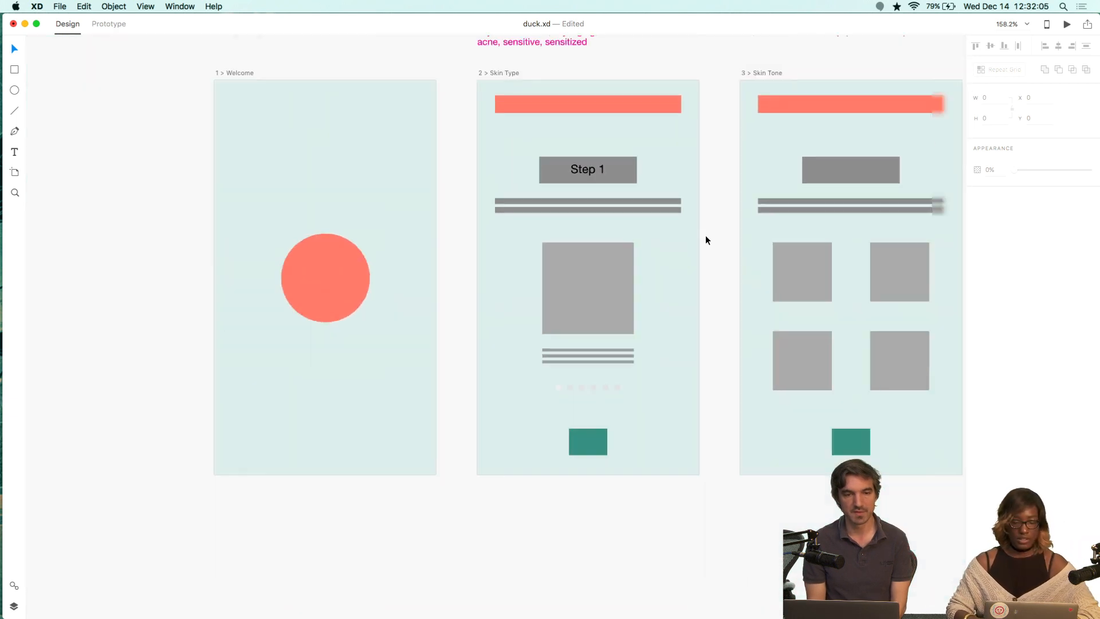
{"action": "left_click_drag", "start_coordinate": [599, 174], "coordinate": [521, 476]}
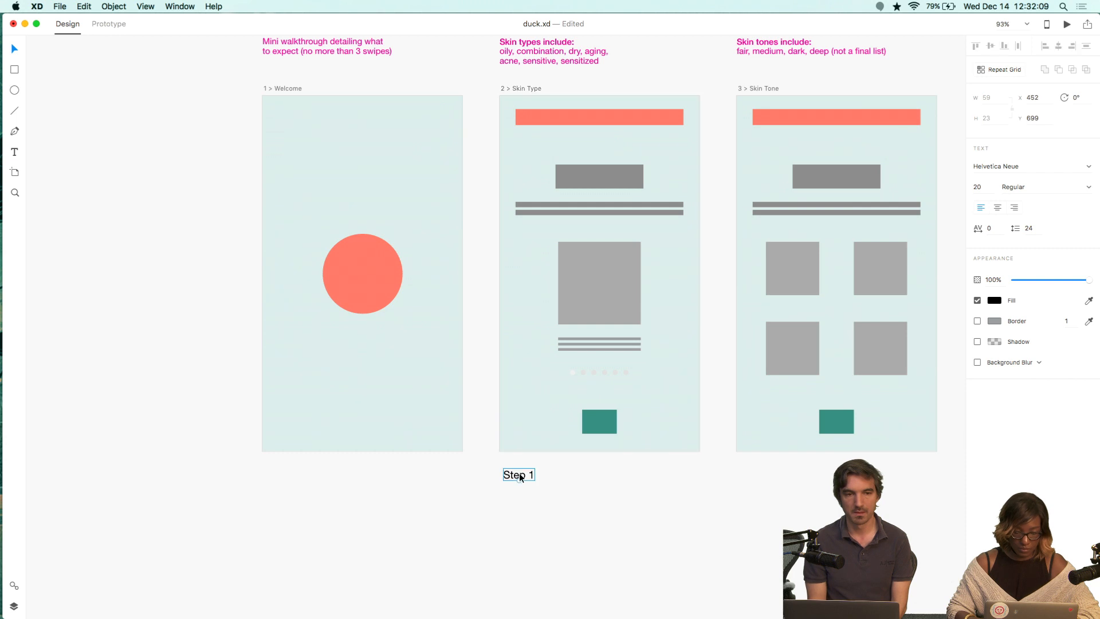
{"action": "double_click", "coordinate": [519, 476]}
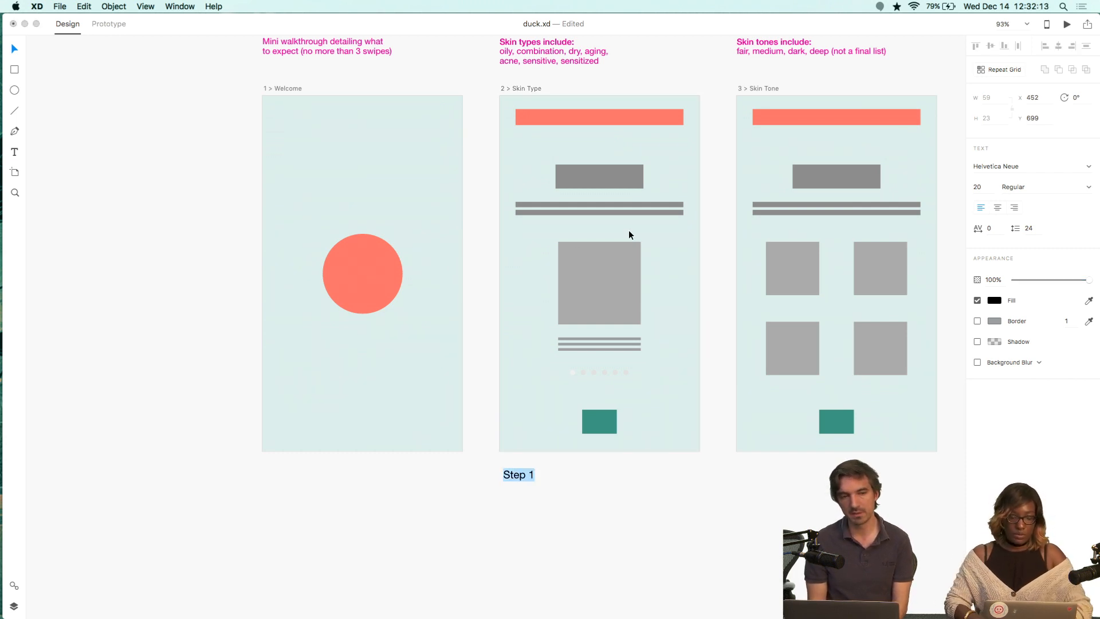
Inspect the skin types notes text above 2 > Skin Type, then reselect the Step 1 text.
{"action": "left_click", "coordinate": [535, 56]}
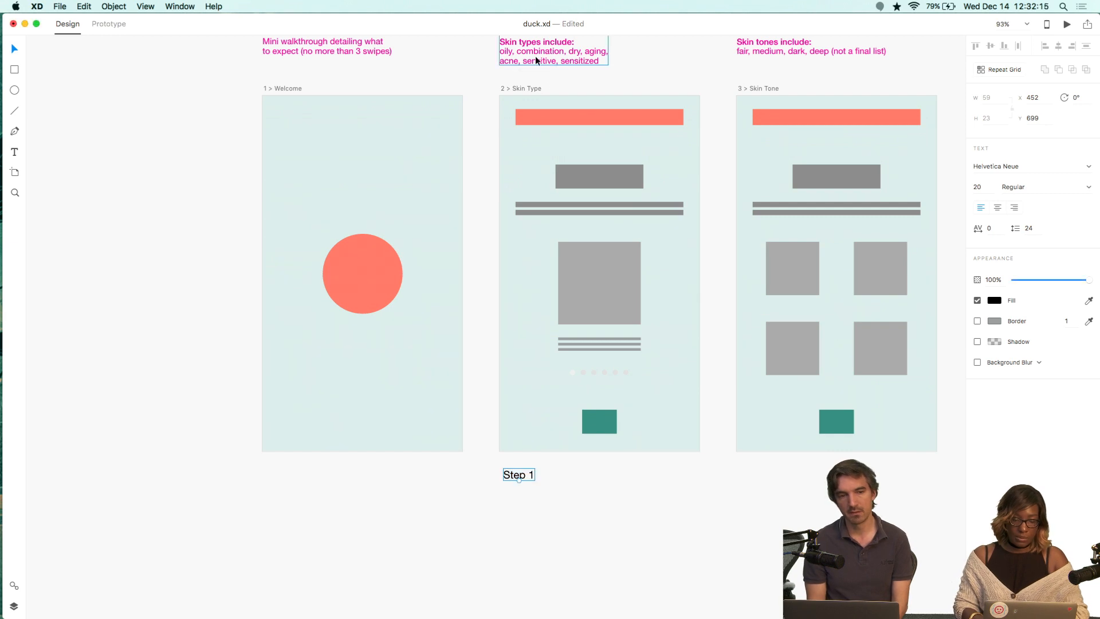
{"action": "triple_click", "coordinate": [534, 55]}
{"action": "key", "text": "super+a"}
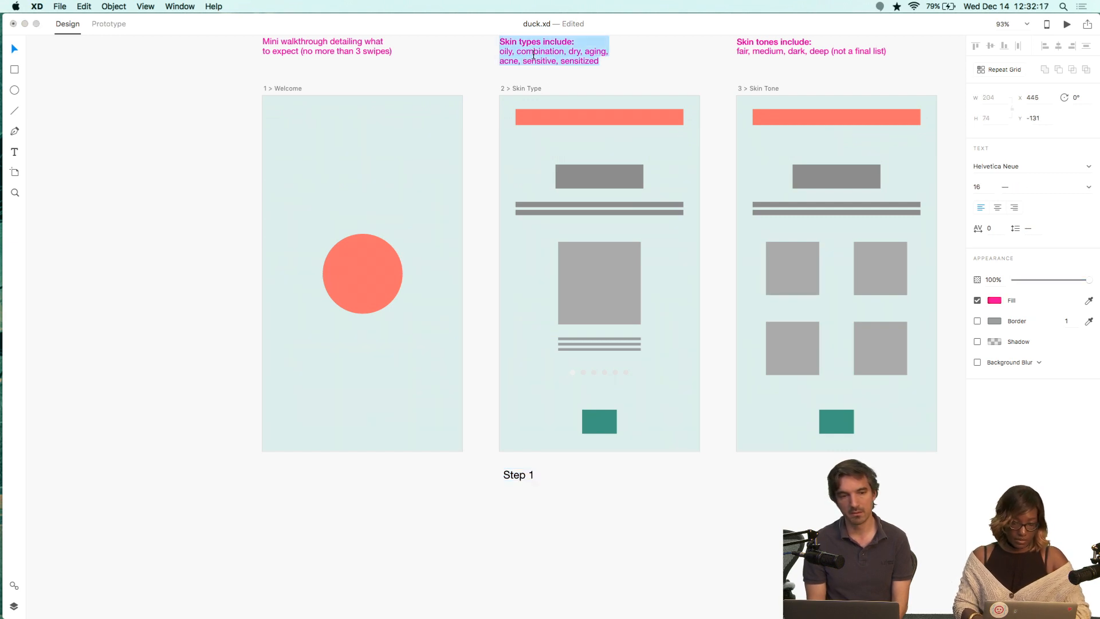
{"action": "key", "text": "Escape"}
{"action": "left_click", "coordinate": [515, 478]}
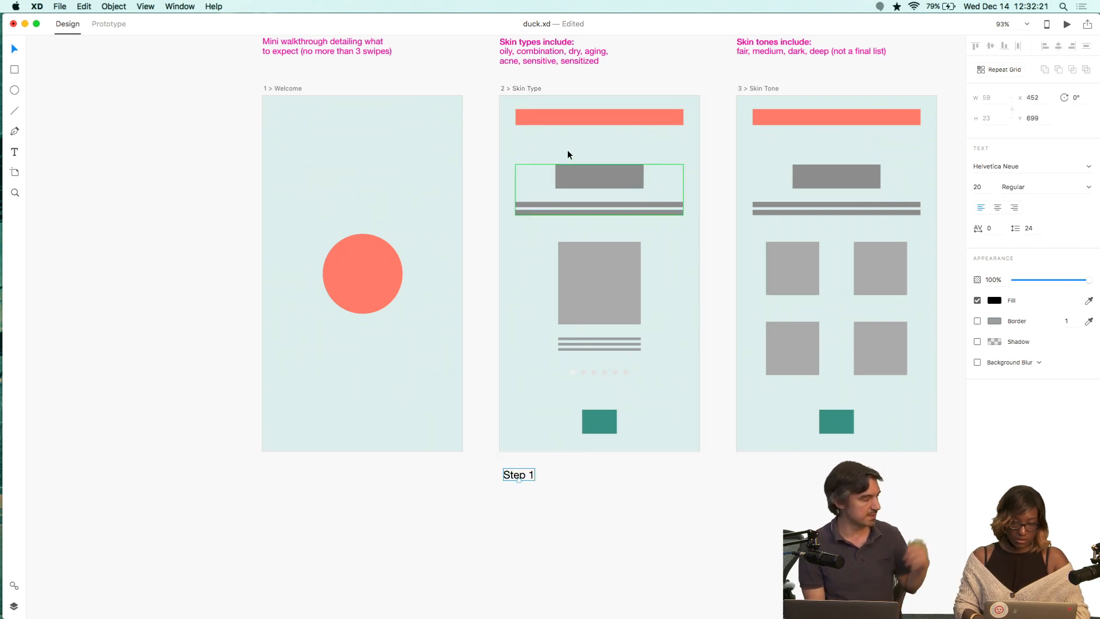
Move the skin types notes text below the 2 > Skin Type artboard and delete the Step 1 text.
{"action": "left_click", "coordinate": [540, 59]}
{"action": "left_click_drag", "start_coordinate": [538, 56], "coordinate": [535, 507]}
{"action": "left_click", "coordinate": [531, 473]}
{"action": "key", "text": "BackSpace"}
Replace the notes heading above the skin types list with "Text and Copy".
{"action": "triple_click", "coordinate": [520, 501]}
{"action": "key", "text": "Up"}
{"action": "key", "text": "Up"}
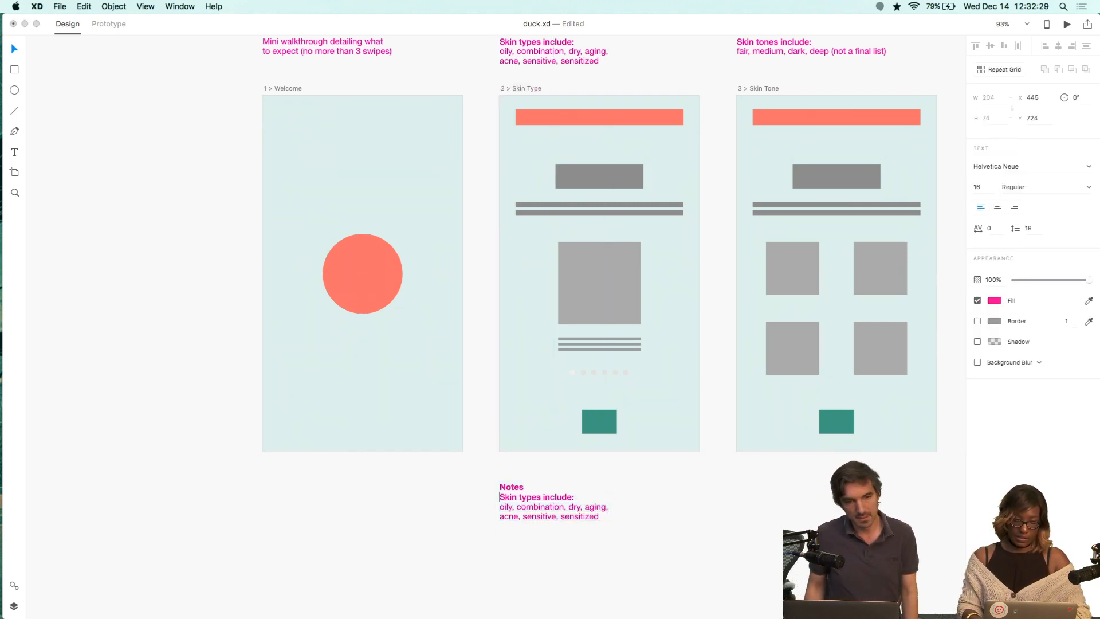
{"action": "key", "text": "shift+Down"}
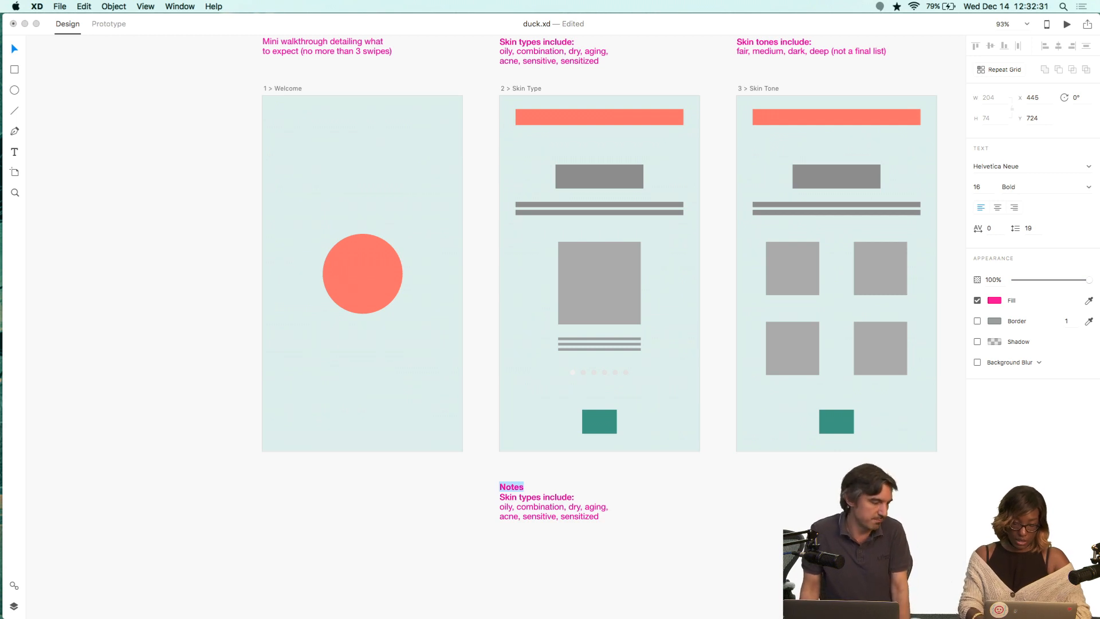
{"action": "type", "text": "L"}
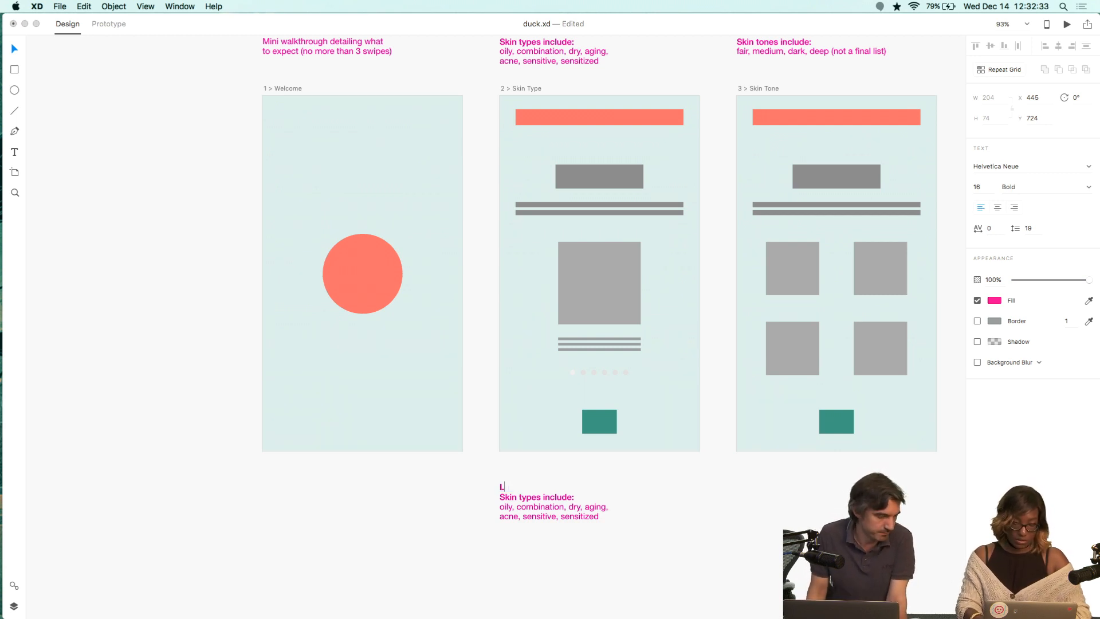
{"action": "key", "text": "BackSpace"}
{"action": "type", "text": "Te"}
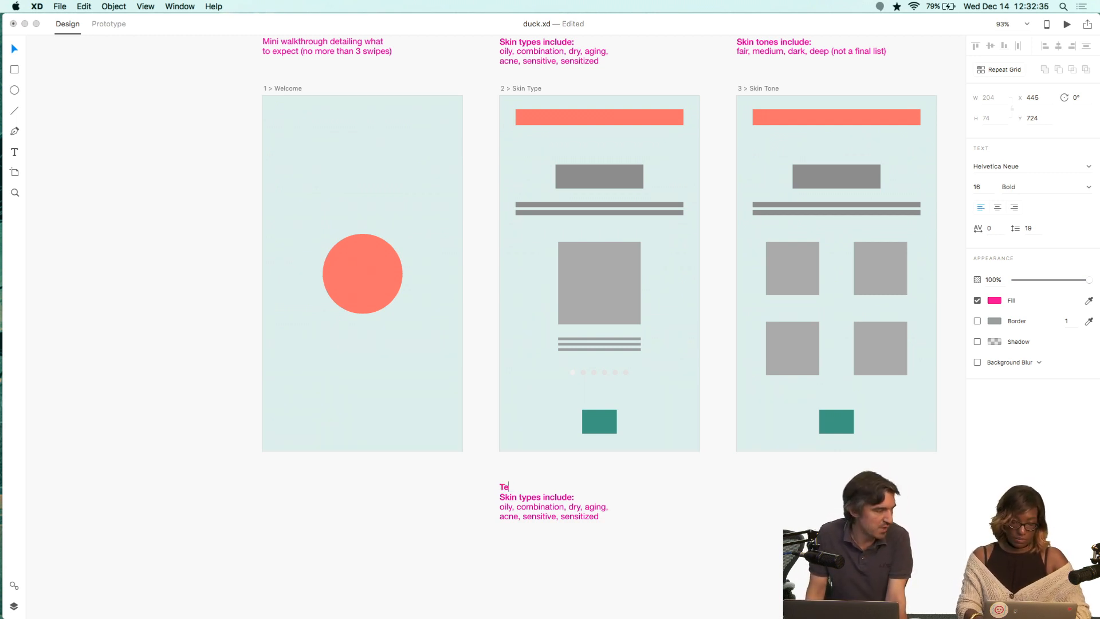
{"action": "type", "text": "xt and Copy"}
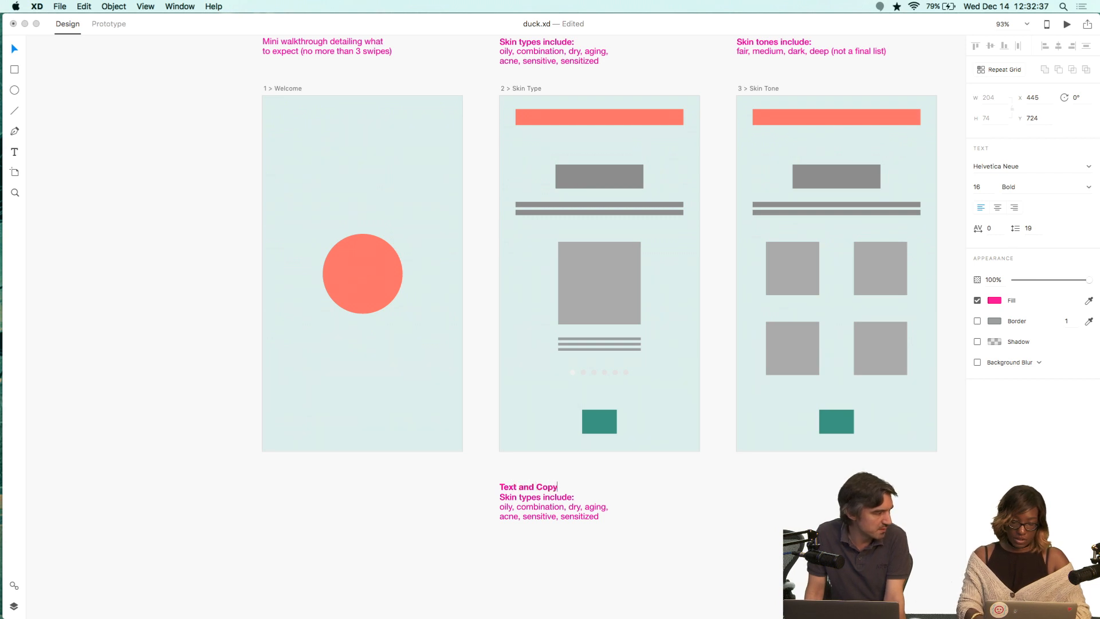
{"action": "key", "text": "Escape"}
Switch to Chrome and open stocksy.com in a new tab.
{"action": "key", "text": "super+Tab"}
{"action": "key", "text": "super+Tab"}
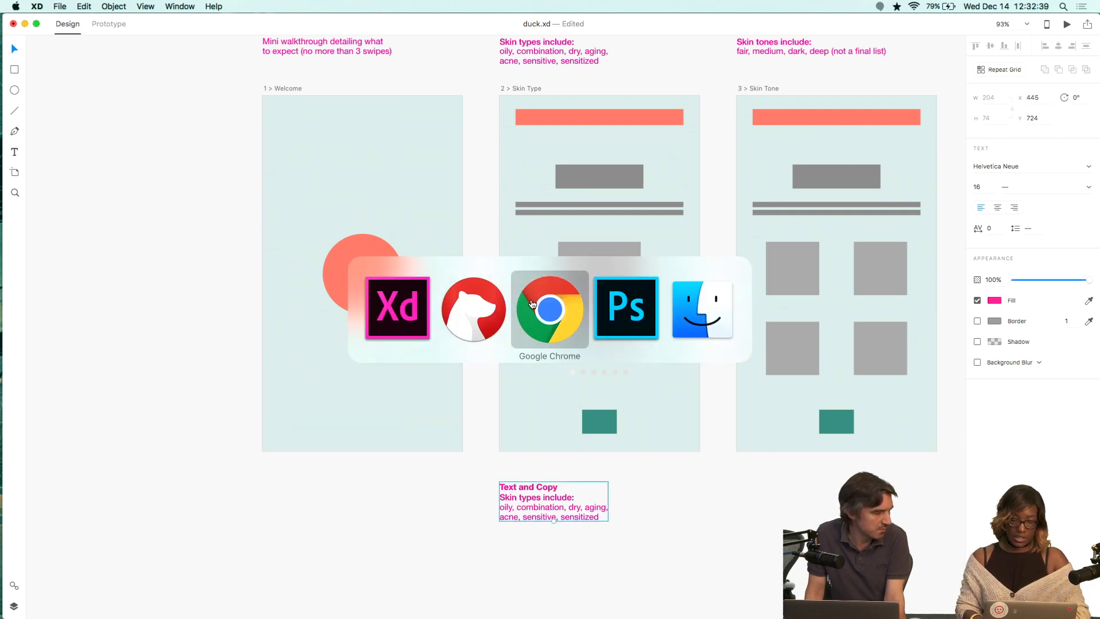
{"action": "key", "text": "super+t"}
{"action": "type", "text": "stock"}
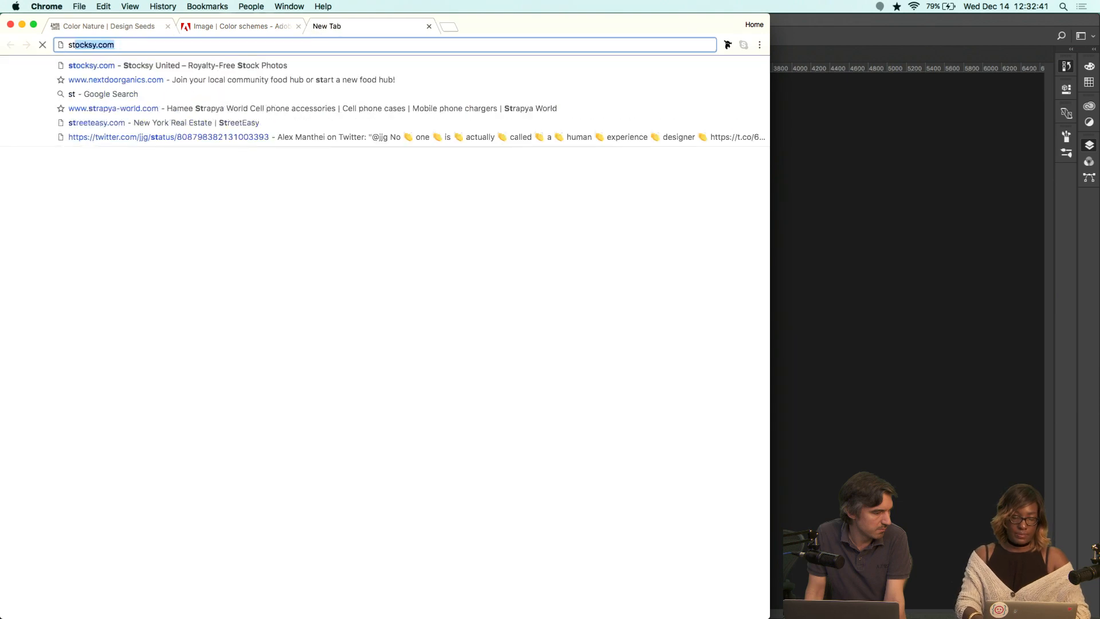
{"action": "type", "text": "sy"}
{"action": "key", "text": "Return"}
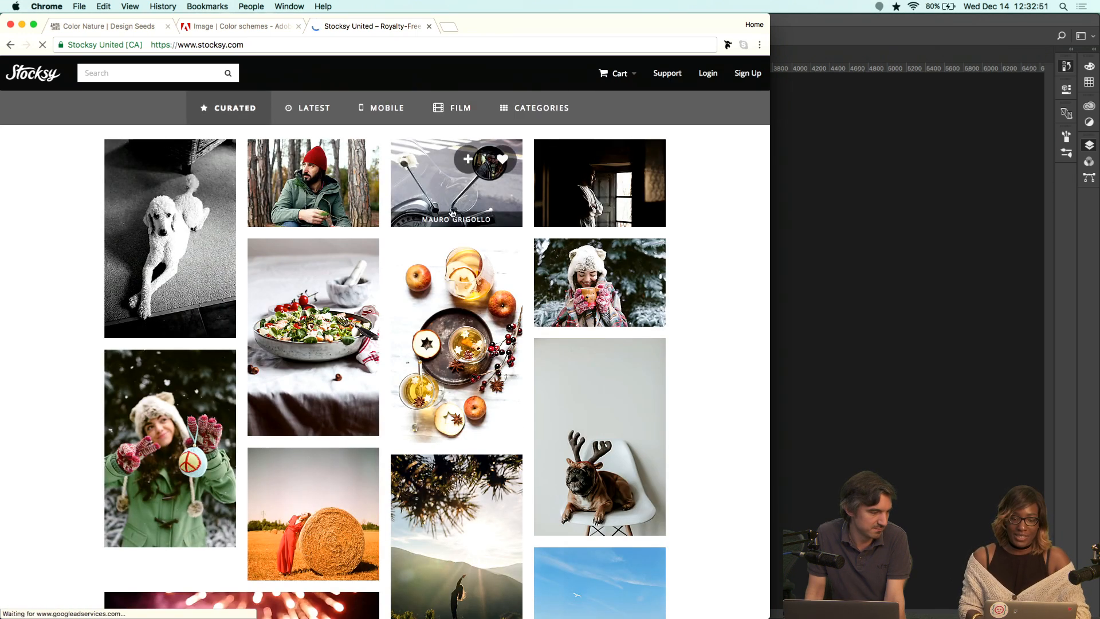
Browse the curated Stocksy photos and open one image's detail page.
{"action": "scroll", "coordinate": [287, 259], "scroll_direction": "down", "scroll_amount": 2}
{"action": "scroll", "coordinate": [286, 259], "scroll_direction": "down", "scroll_amount": 12}
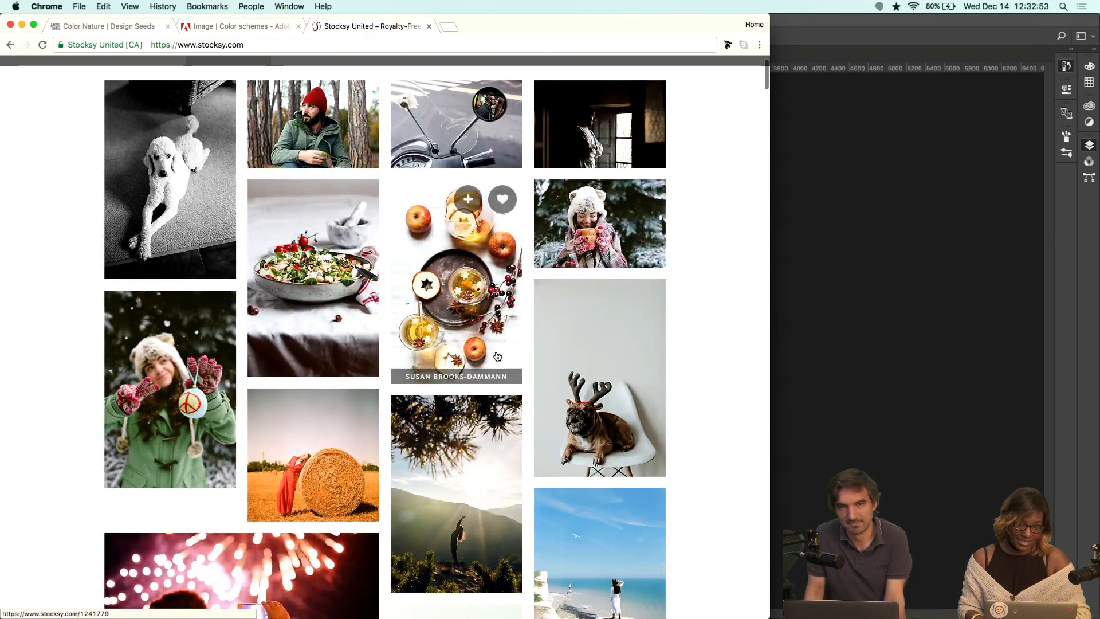
{"action": "scroll", "coordinate": [497, 356], "scroll_direction": "down", "scroll_amount": 9}
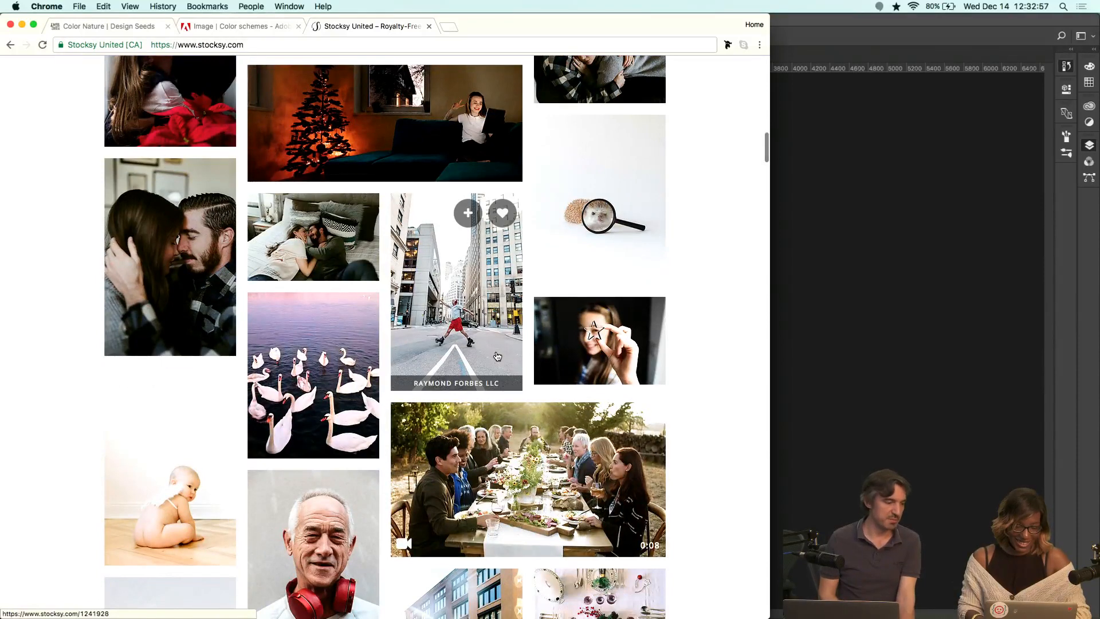
{"action": "scroll", "coordinate": [497, 356], "scroll_direction": "up", "scroll_amount": 3}
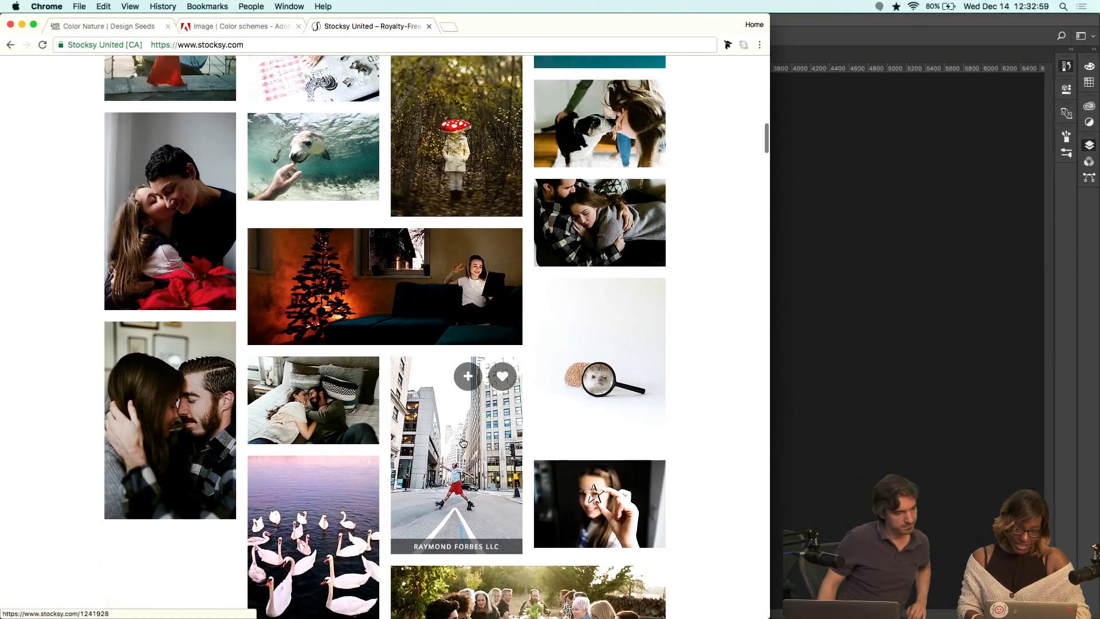
{"action": "left_click", "coordinate": [462, 382]}
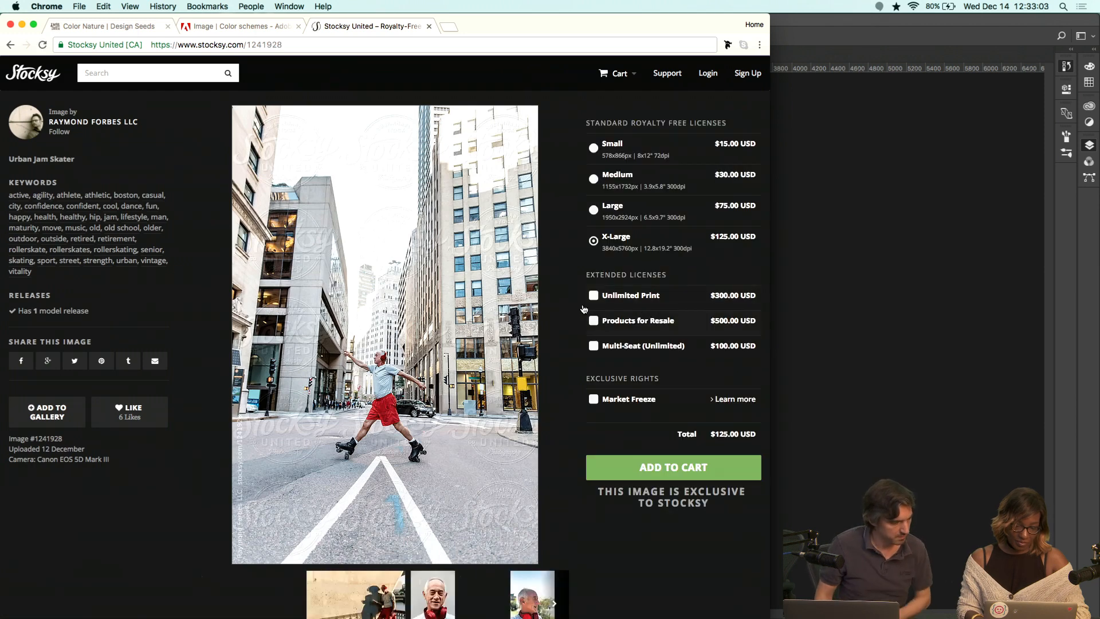
Search Stocksy for "person smiling" and scroll through the results.
{"action": "left_click", "coordinate": [179, 70]}
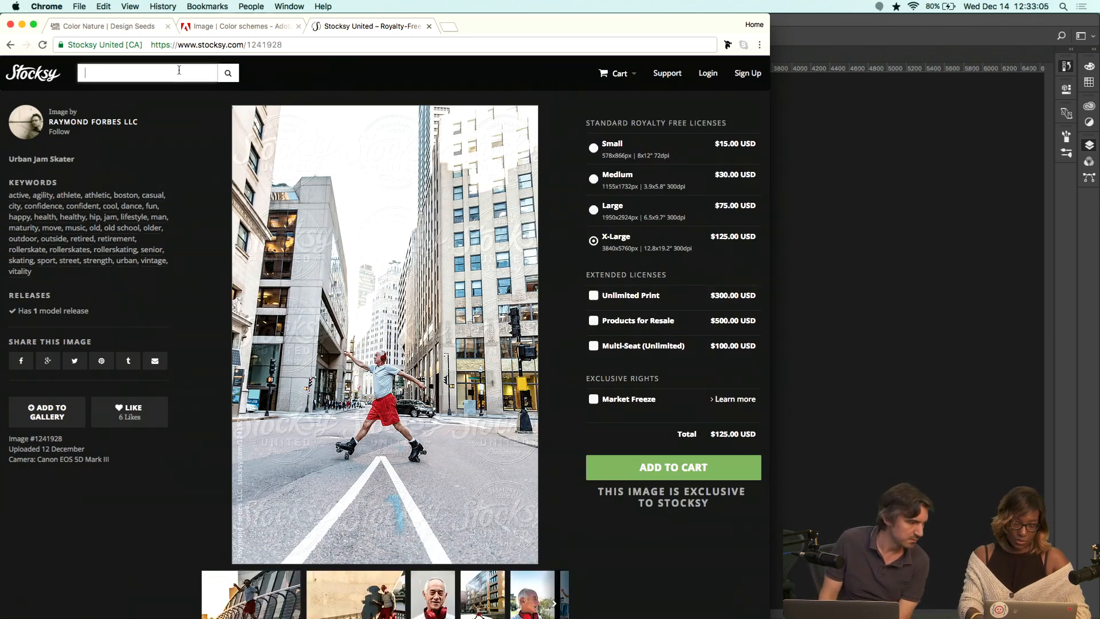
{"action": "type", "text": "person smiling"}
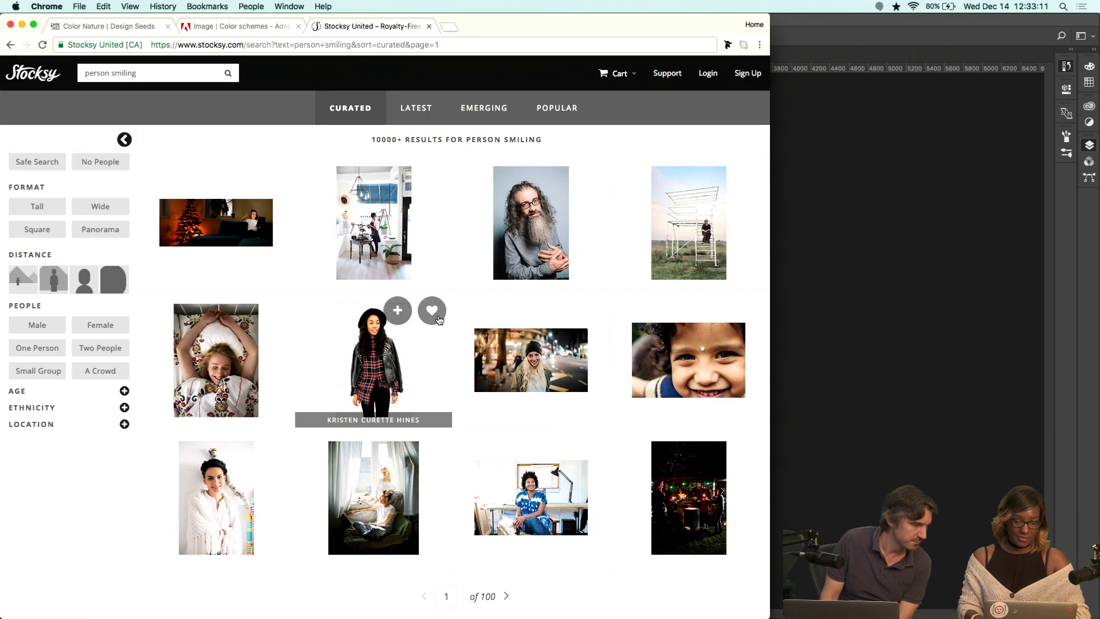
{"action": "scroll", "coordinate": [438, 317], "scroll_direction": "down", "scroll_amount": 2}
{"action": "scroll", "coordinate": [439, 320], "scroll_direction": "down", "scroll_amount": 7}
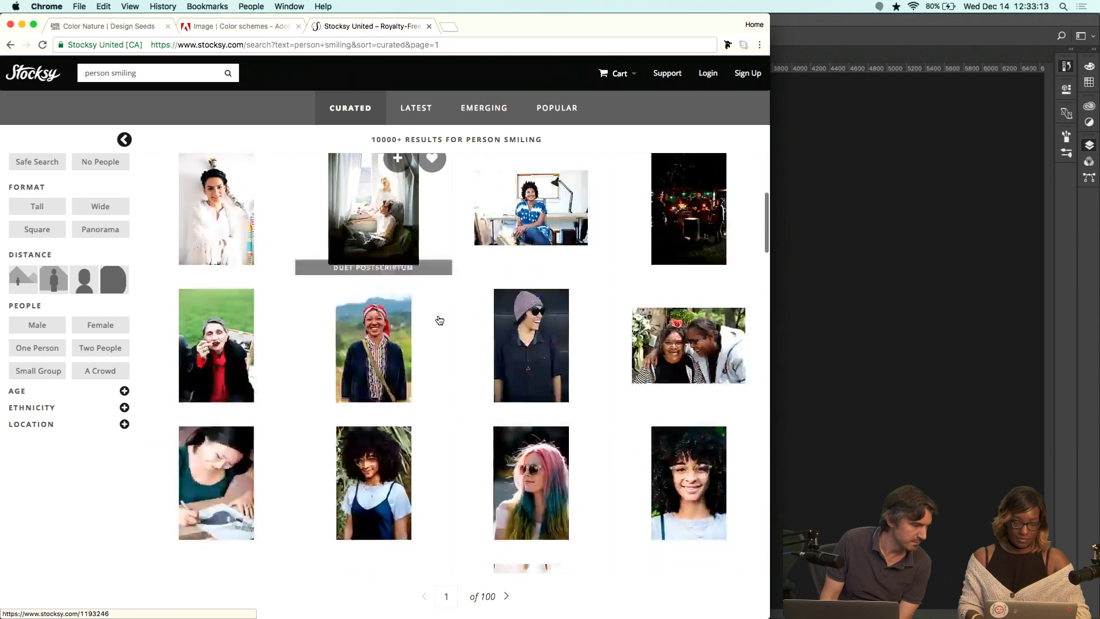
{"action": "scroll", "coordinate": [439, 319], "scroll_direction": "down", "scroll_amount": 1}
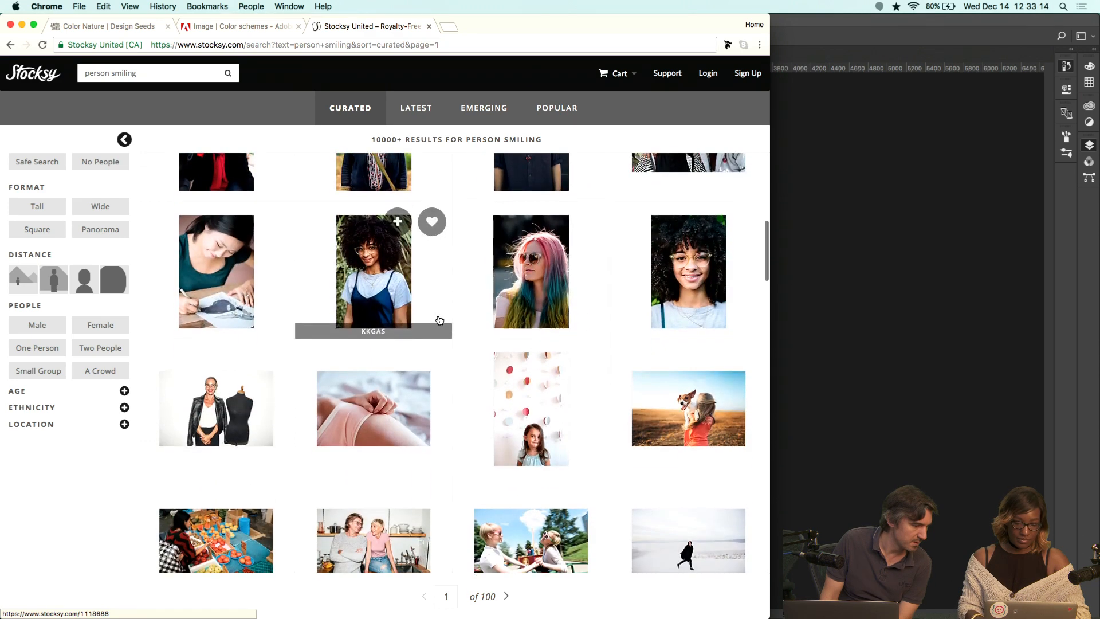
Open the curly-haired woman photo and drag it into the top-left image placeholder on 3 > Skin Tone.
{"action": "left_click", "coordinate": [381, 274]}
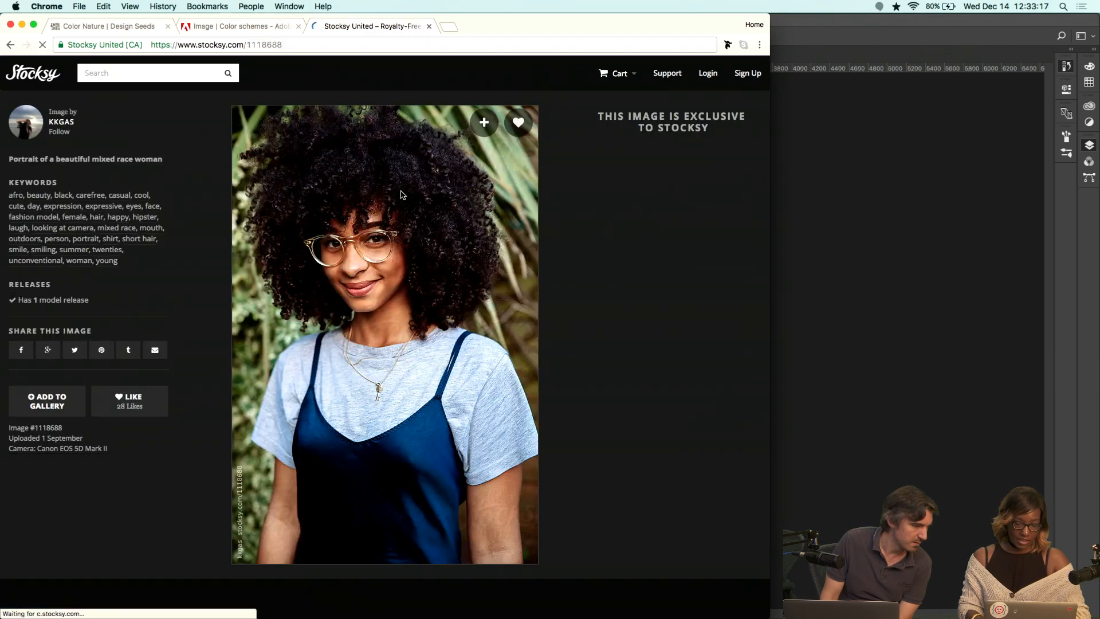
{"action": "left_click_drag", "start_coordinate": [359, 252], "coordinate": [793, 266]}
{"action": "key", "text": "super+Tab"}
{"action": "left_click", "coordinate": [740, 510]}
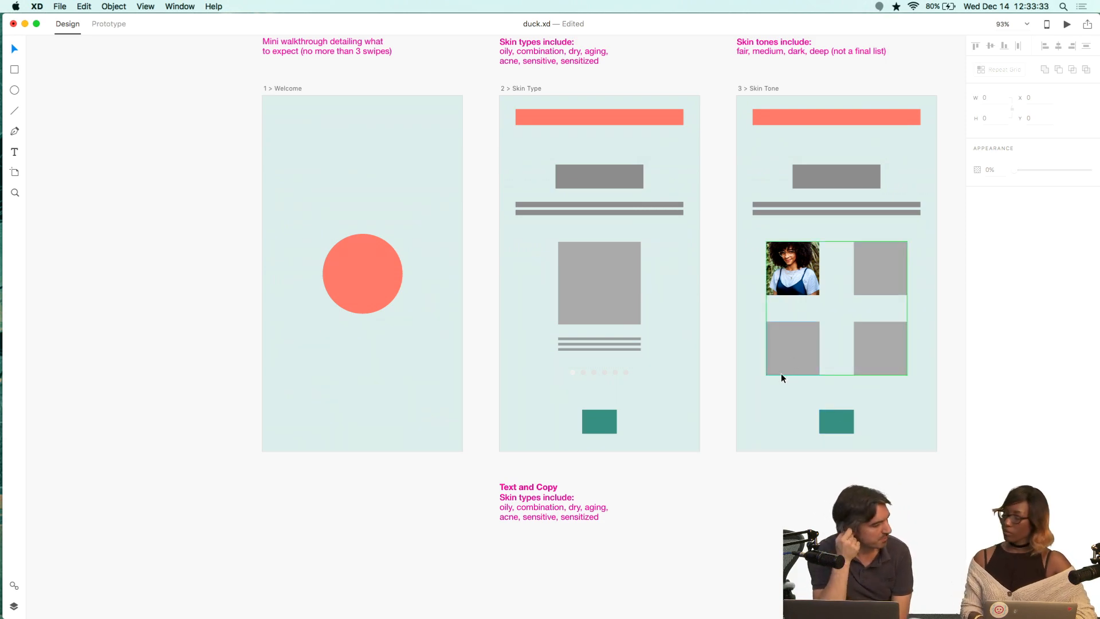
Expand the browser window to fill the whole screen.
{"action": "key", "text": "ctrl+Right"}
{"action": "scroll", "coordinate": [607, 422], "scroll_direction": "down", "scroll_amount": 5}
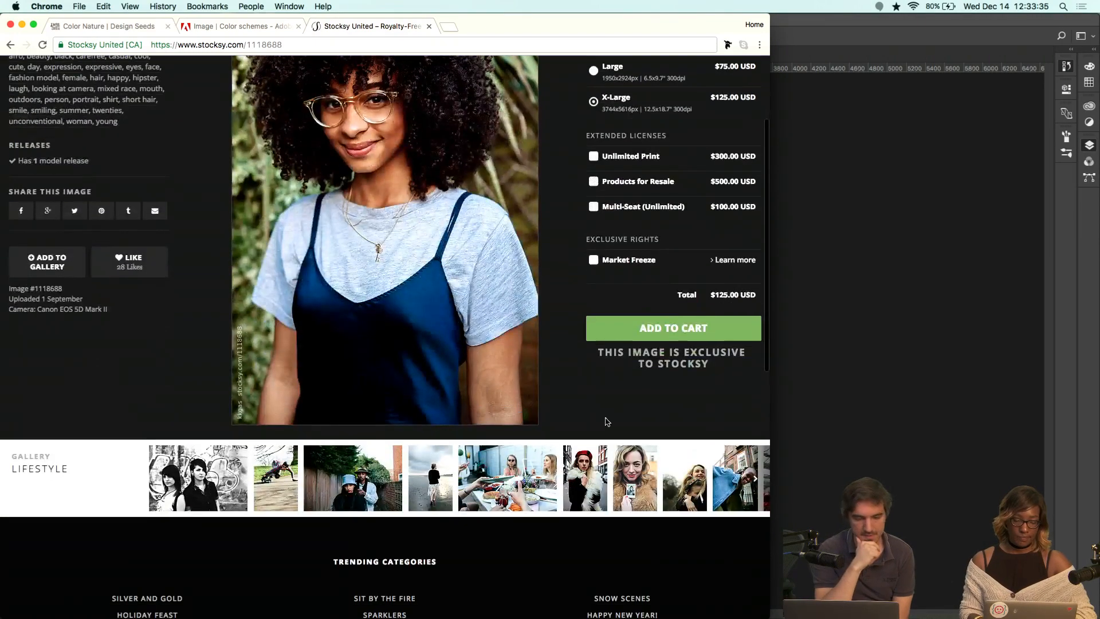
{"action": "key", "text": "super+shift+space"}
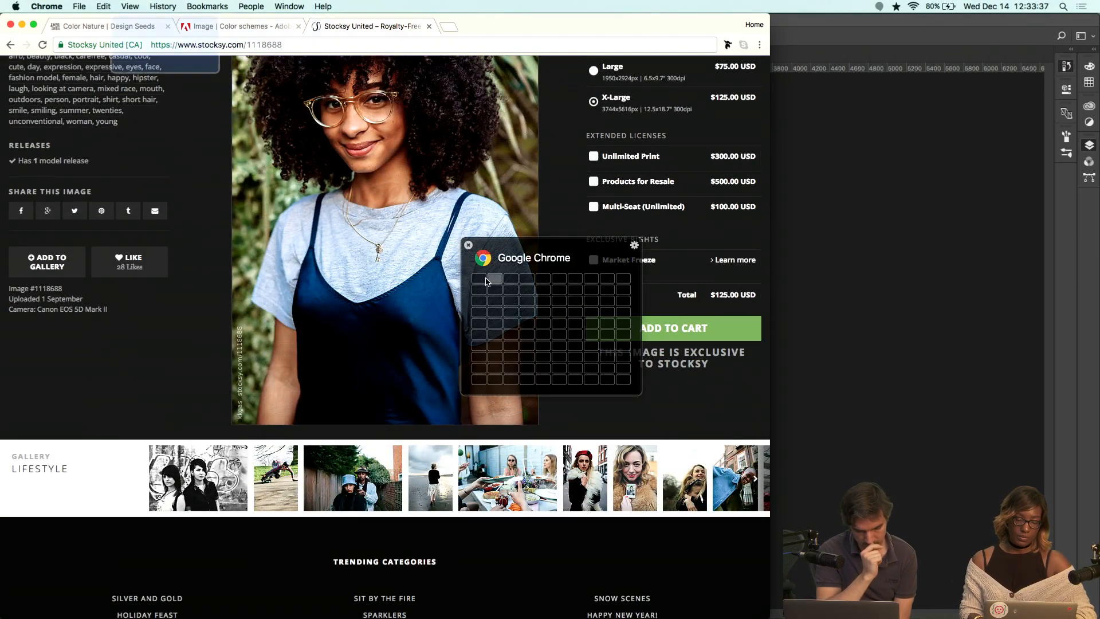
{"action": "left_click_drag", "start_coordinate": [486, 281], "coordinate": [623, 380]}
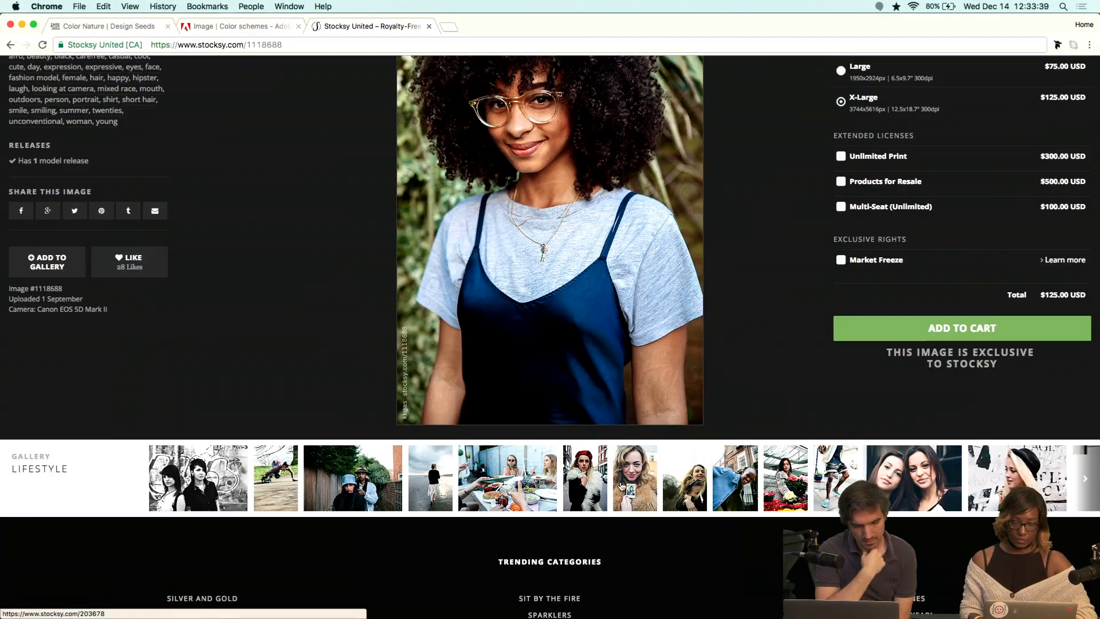
Open several photos from the lifestyle gallery in new browser tabs.
{"action": "left_click", "coordinate": [645, 483], "text": "super"}
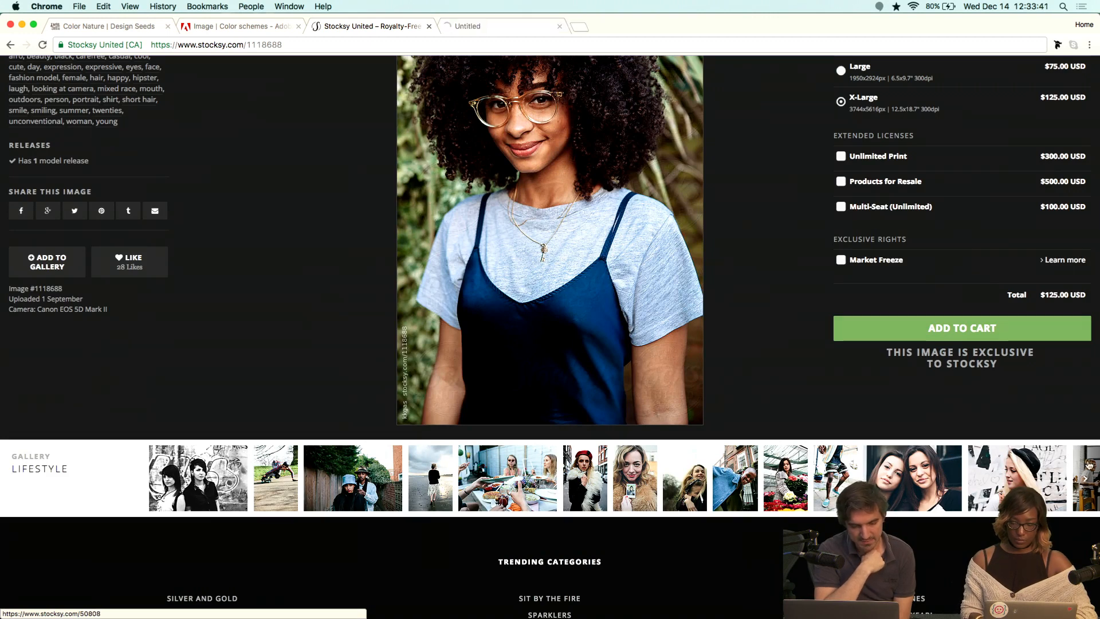
{"action": "left_click", "coordinate": [1098, 471], "text": "super"}
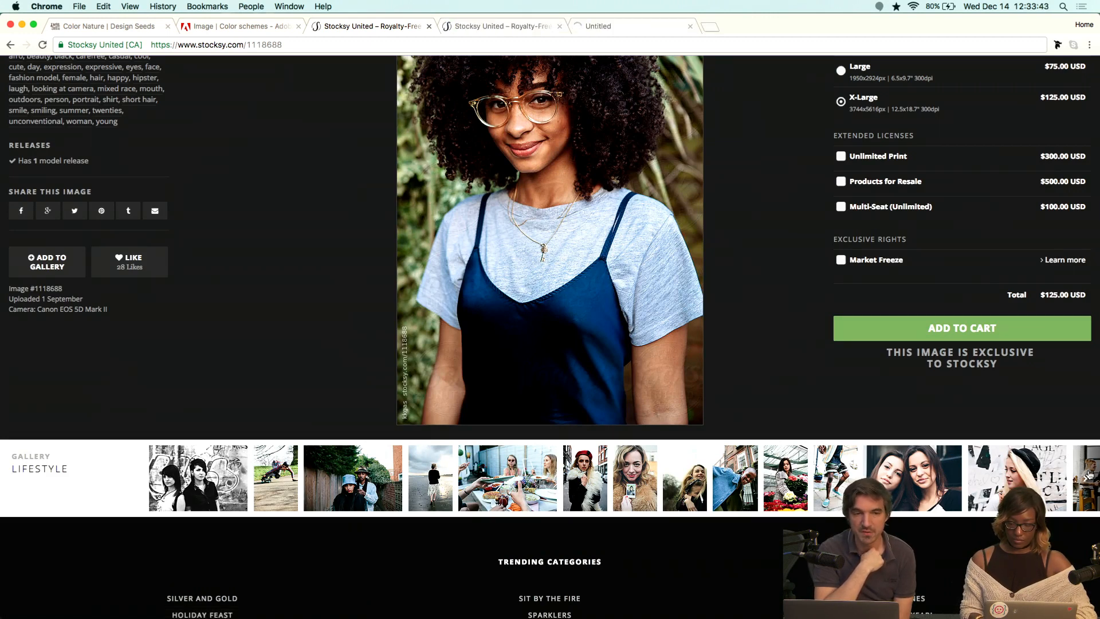
{"action": "left_click", "coordinate": [1085, 479]}
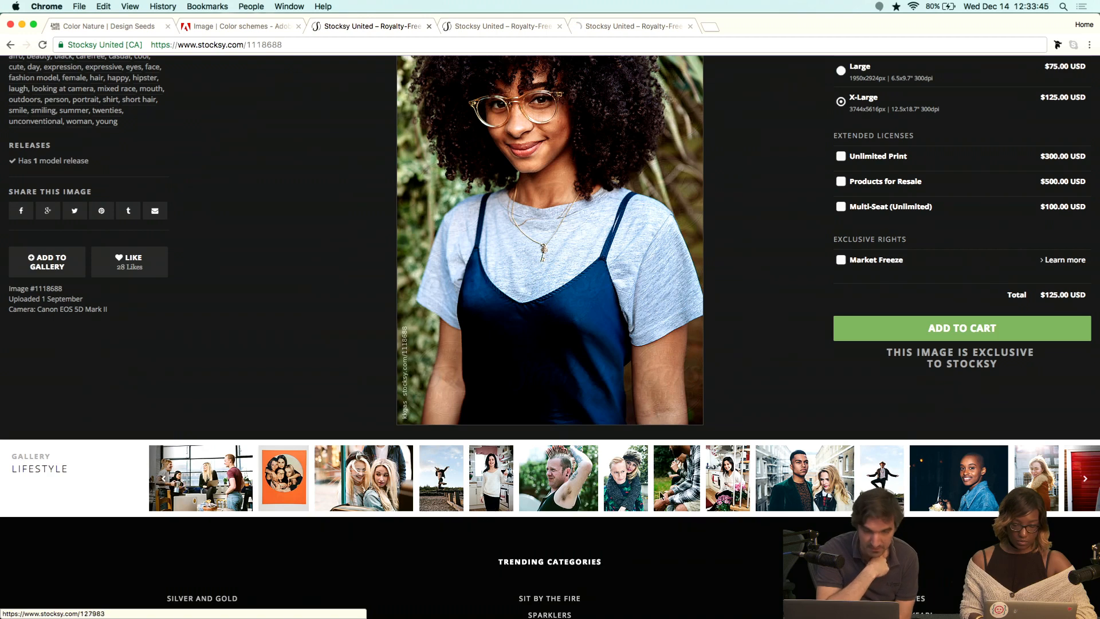
{"action": "left_click", "coordinate": [567, 492], "text": "super"}
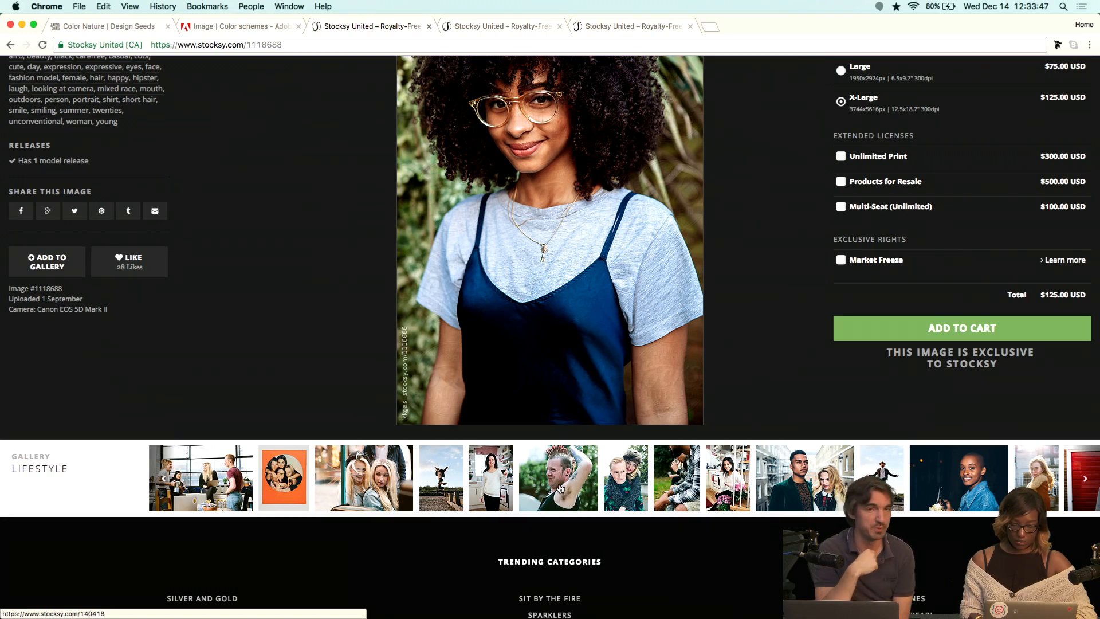
{"action": "left_click", "coordinate": [919, 500], "text": "super"}
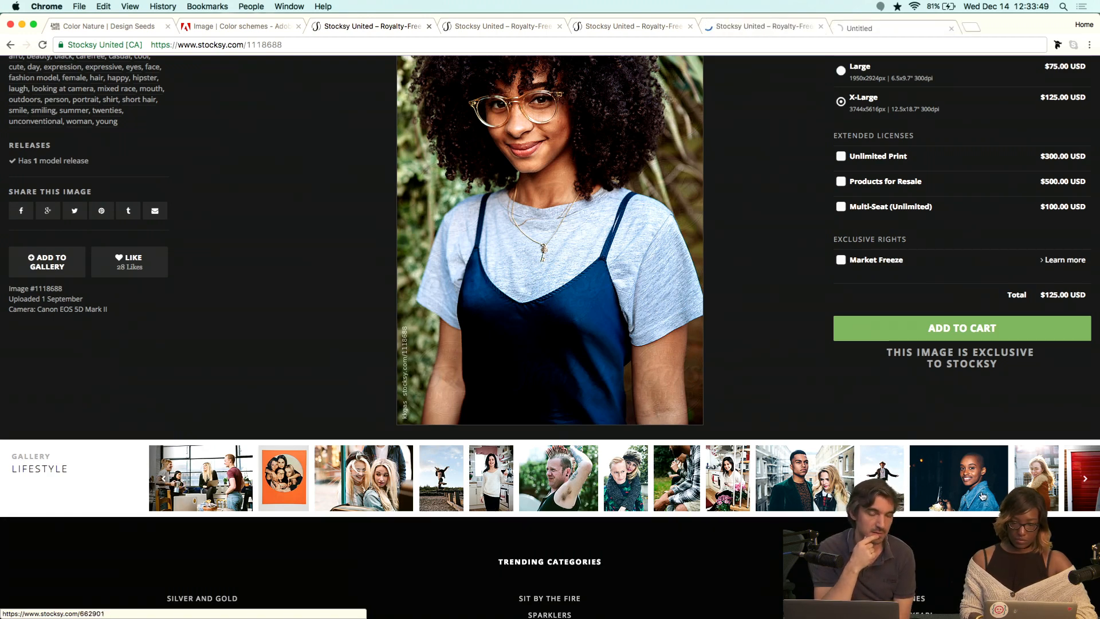
Drag the woman-holding-a-photo image into the top-right placeholder on 3 > Skin Tone.
{"action": "left_click", "coordinate": [476, 25]}
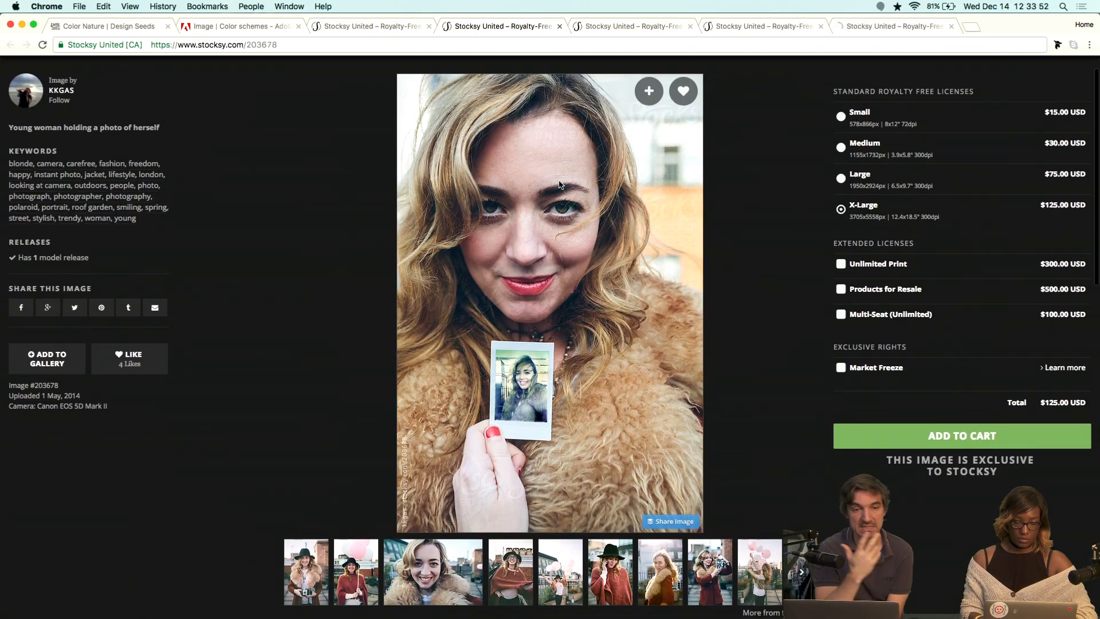
{"action": "left_click_drag", "start_coordinate": [538, 172], "coordinate": [868, 264]}
{"action": "key", "text": "ctrl+Left"}
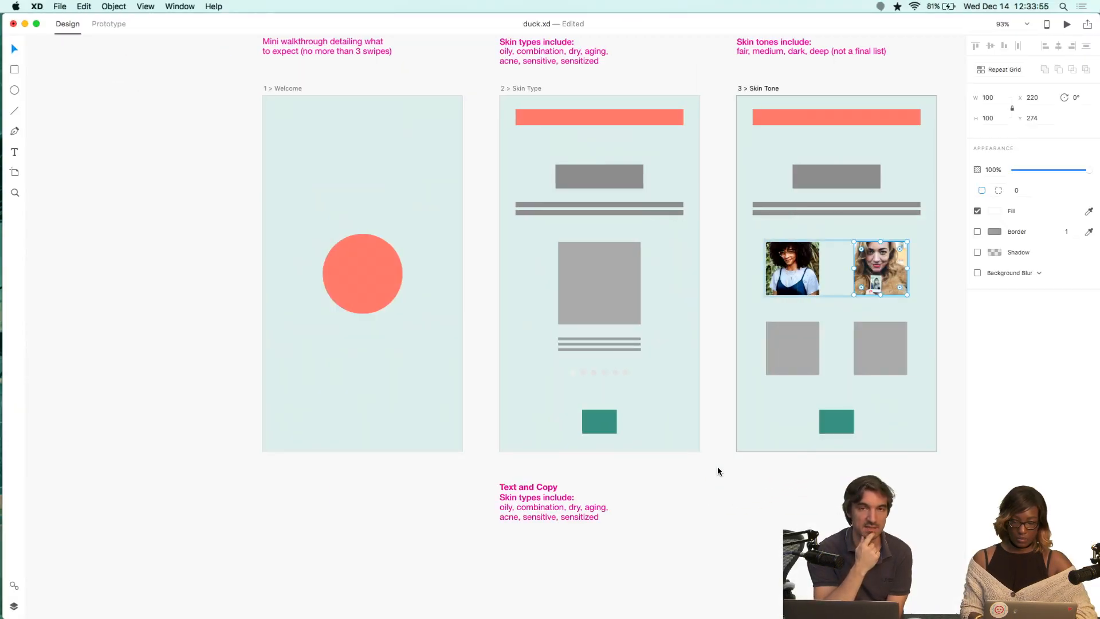
{"action": "key", "text": "ctrl+Right"}
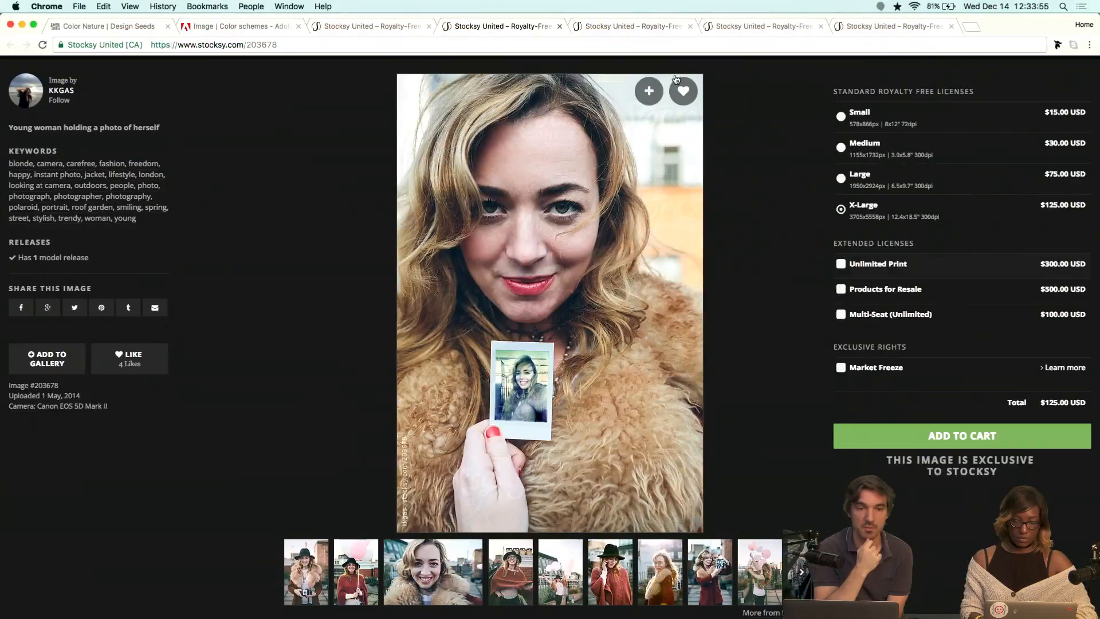
Drag the blonde girl in a hat photo into the bottom-left placeholder on 3 > Skin Tone.
{"action": "left_click", "coordinate": [626, 31]}
{"action": "left_click_drag", "start_coordinate": [585, 298], "coordinate": [891, 355]}
{"action": "key", "text": "ctrl+Left"}
{"action": "key", "text": "ctrl+Right"}
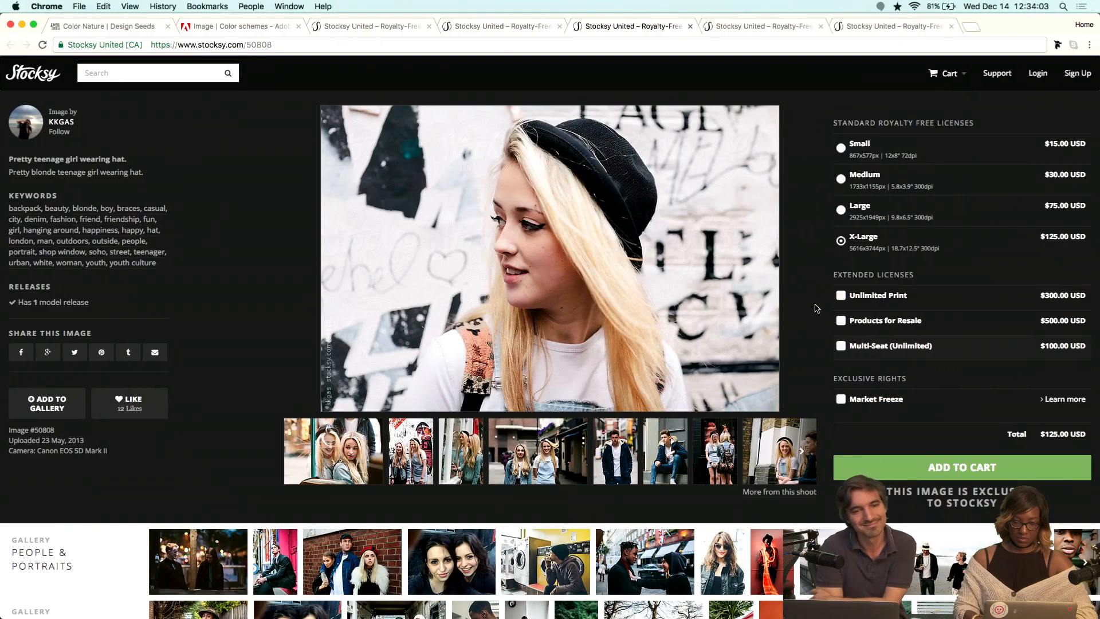
{"action": "key", "text": "ctrl+Left"}
{"action": "key", "text": "ctrl+Right"}
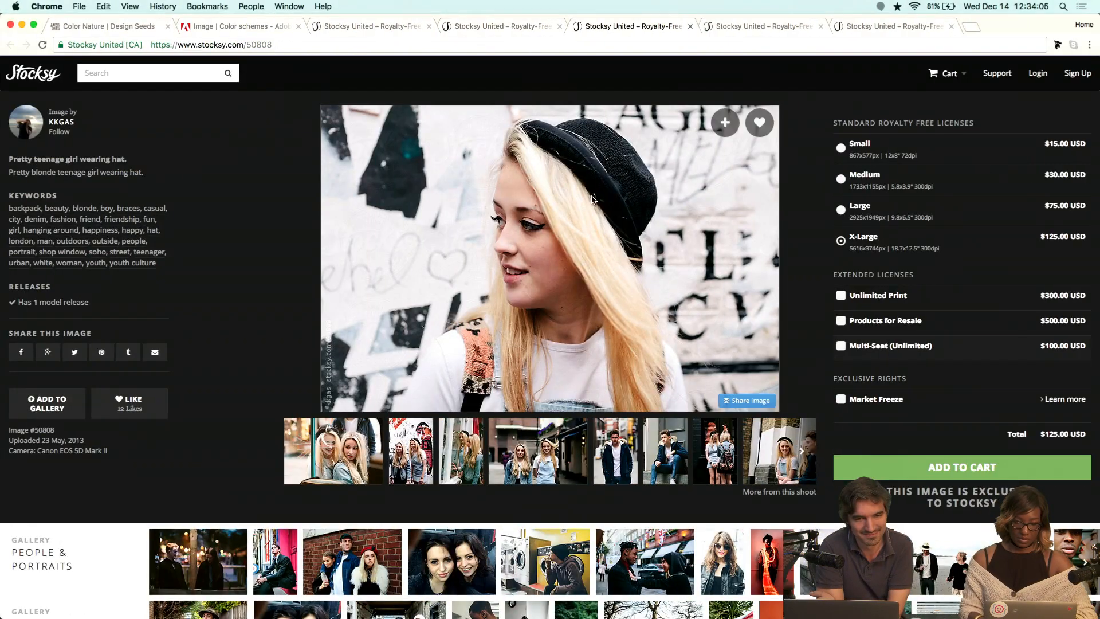
{"action": "left_click_drag", "start_coordinate": [593, 199], "coordinate": [804, 346]}
{"action": "key", "text": "ctrl+Left"}
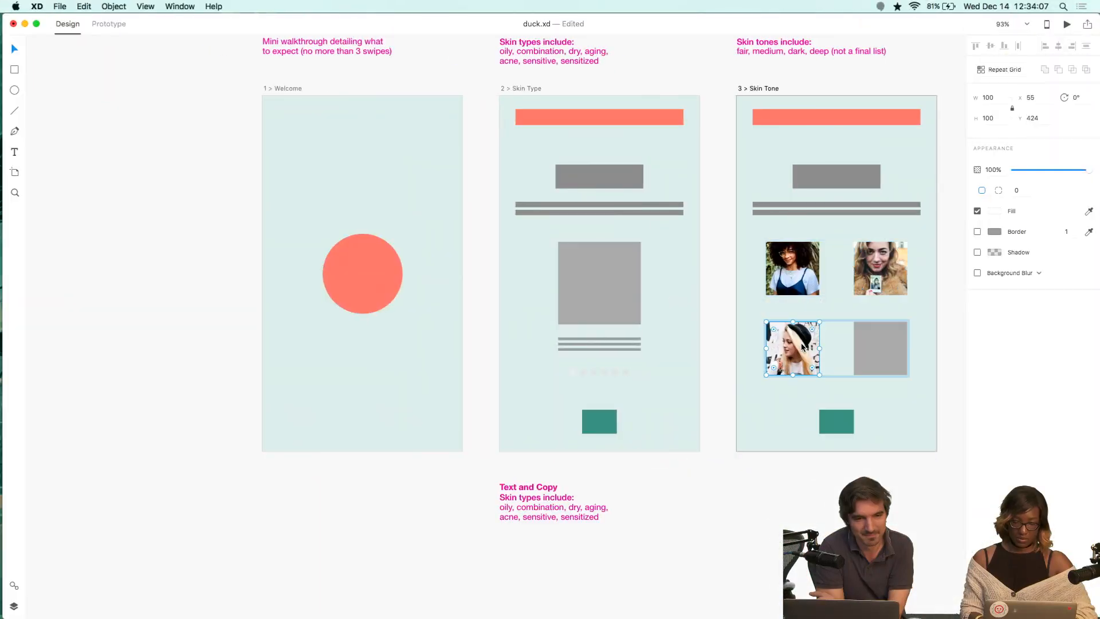
Drag the smiling woman in a denim jacket photo into the bottom-right placeholder on 3 > Skin Tone.
{"action": "key", "text": "ctrl+Right"}
{"action": "left_click", "coordinate": [848, 24]}
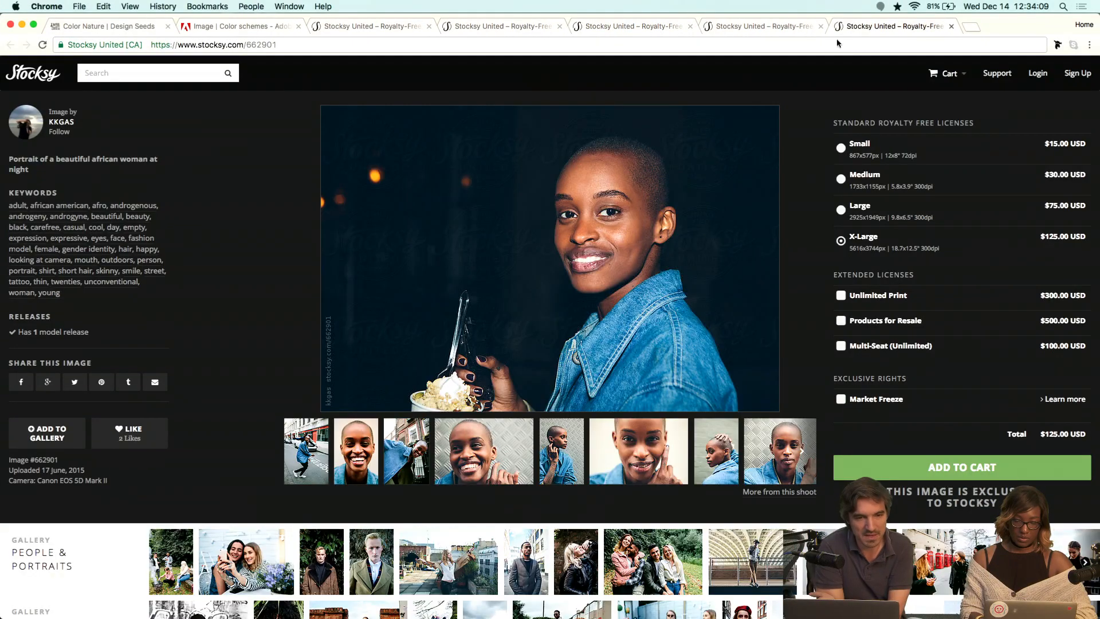
{"action": "left_click_drag", "start_coordinate": [554, 239], "coordinate": [880, 348]}
{"action": "key", "text": "ctrl+Left"}
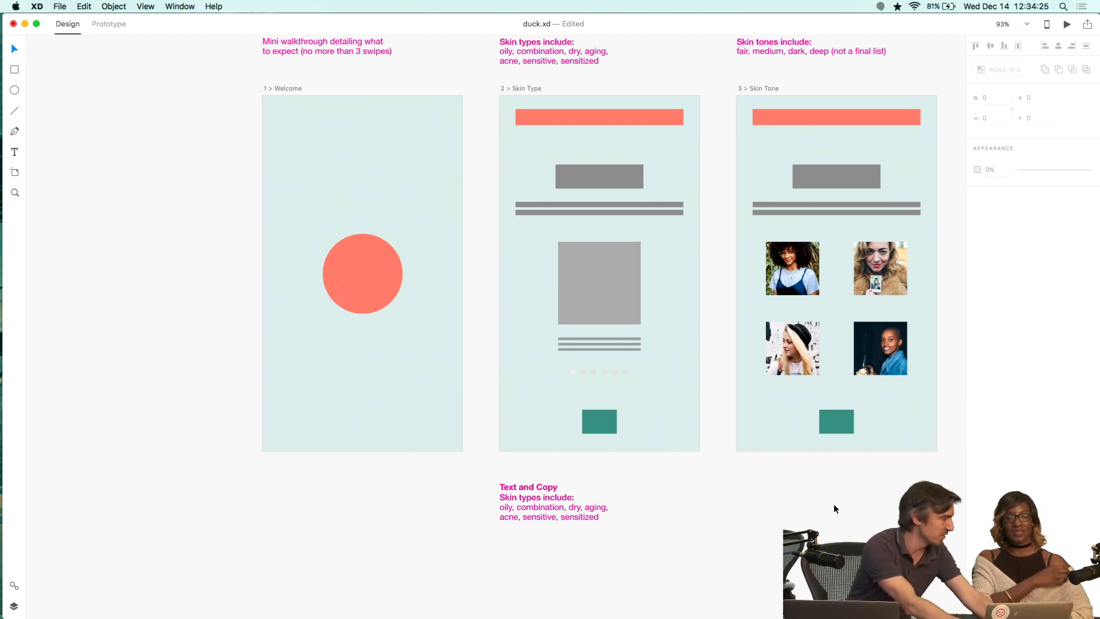
Duplicate the 1 > Welcome artboard into a copy placed left of the other artboards.
{"action": "left_click", "coordinate": [285, 89]}
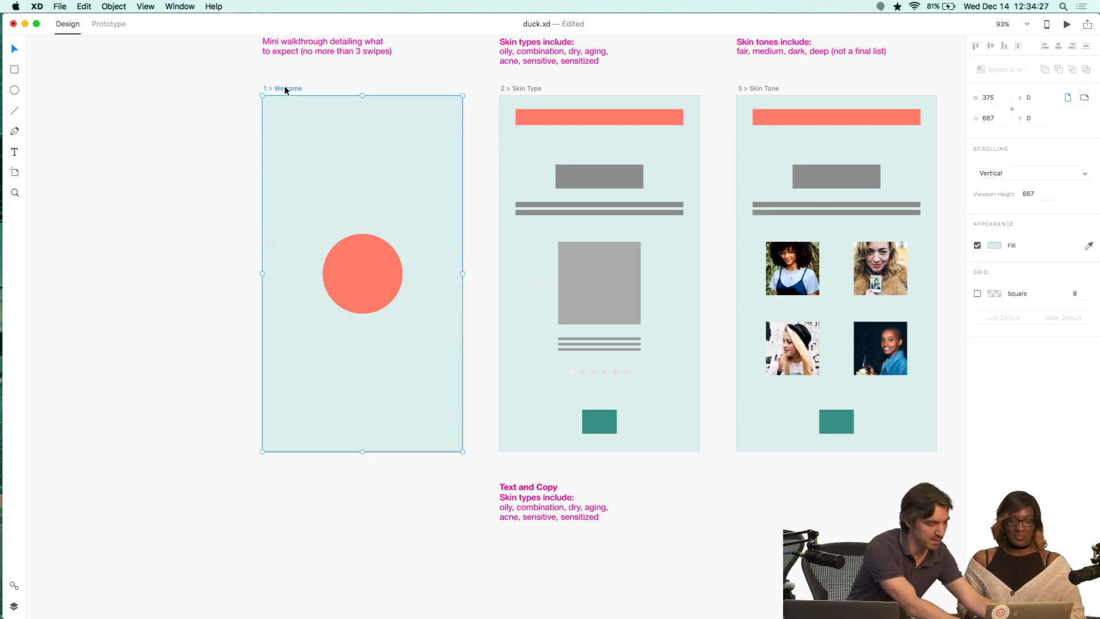
{"action": "left_click_drag", "start_coordinate": [282, 89], "coordinate": [61, 207]}
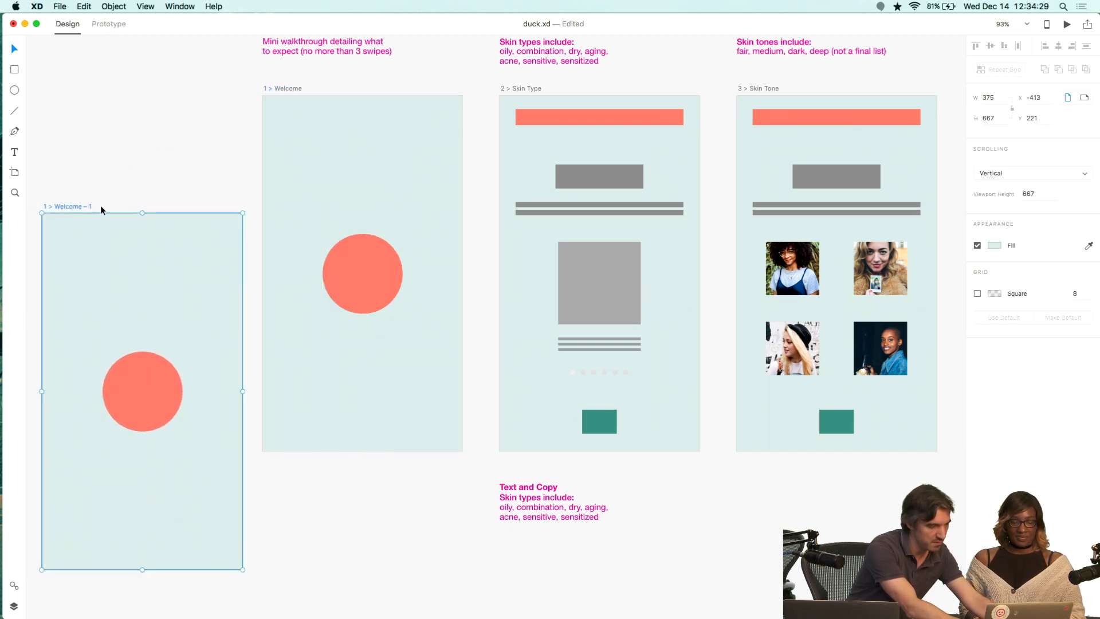
Move the copy's circle to the top-left corner and add a "Name" text label beside it.
{"action": "left_click", "coordinate": [139, 393]}
{"action": "left_click_drag", "start_coordinate": [125, 381], "coordinate": [81, 261]}
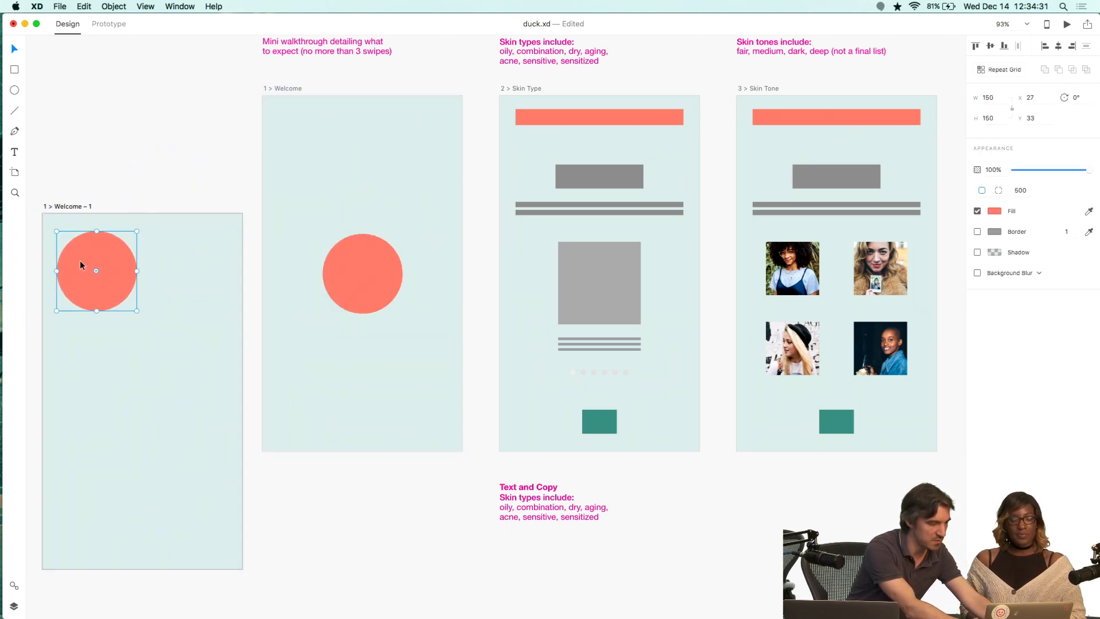
{"action": "left_click", "coordinate": [153, 272]}
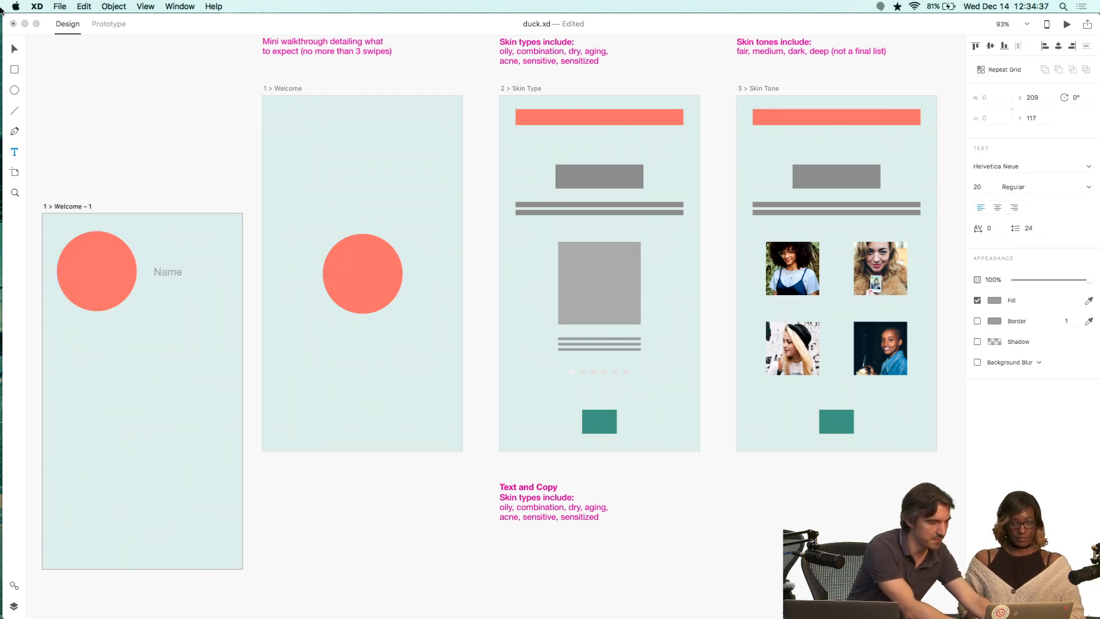
Turn the circle and Name label into a repeat grid and extend it down the whole artboard.
{"action": "key", "text": "Escape"}
{"action": "left_click", "coordinate": [122, 271], "text": "shift"}
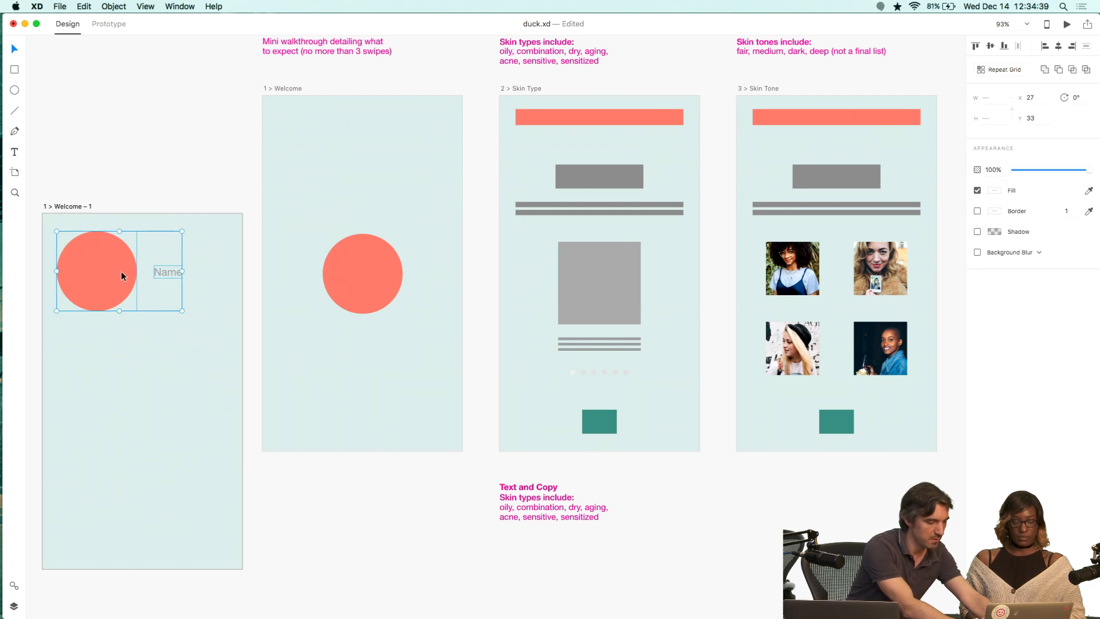
{"action": "key", "text": "super+r"}
{"action": "left_click_drag", "start_coordinate": [120, 311], "coordinate": [114, 569]}
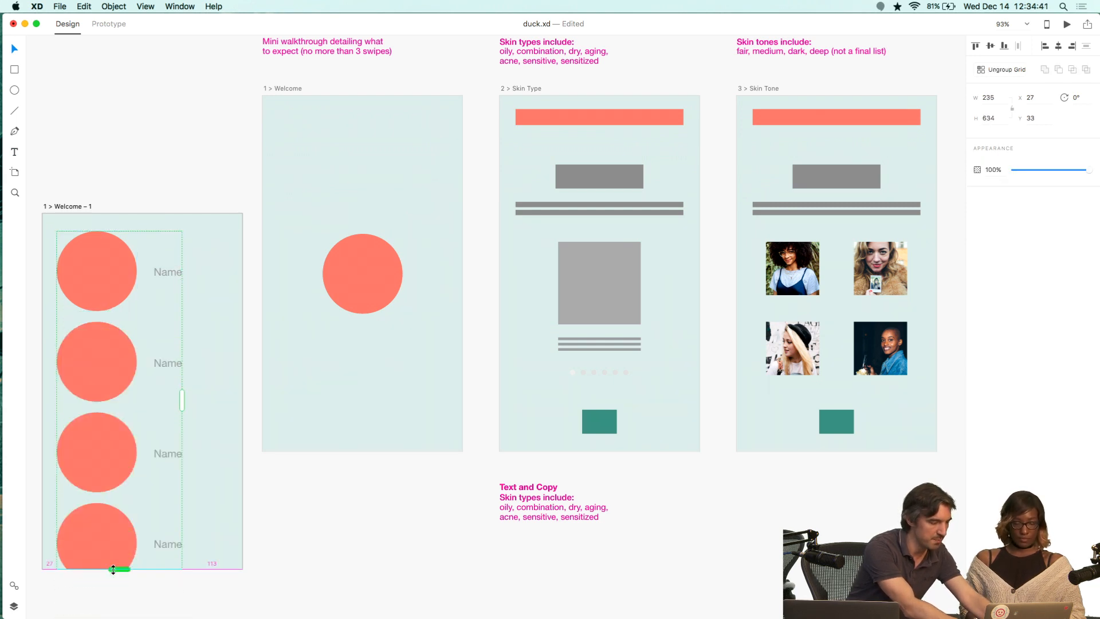
{"action": "left_click", "coordinate": [87, 106]}
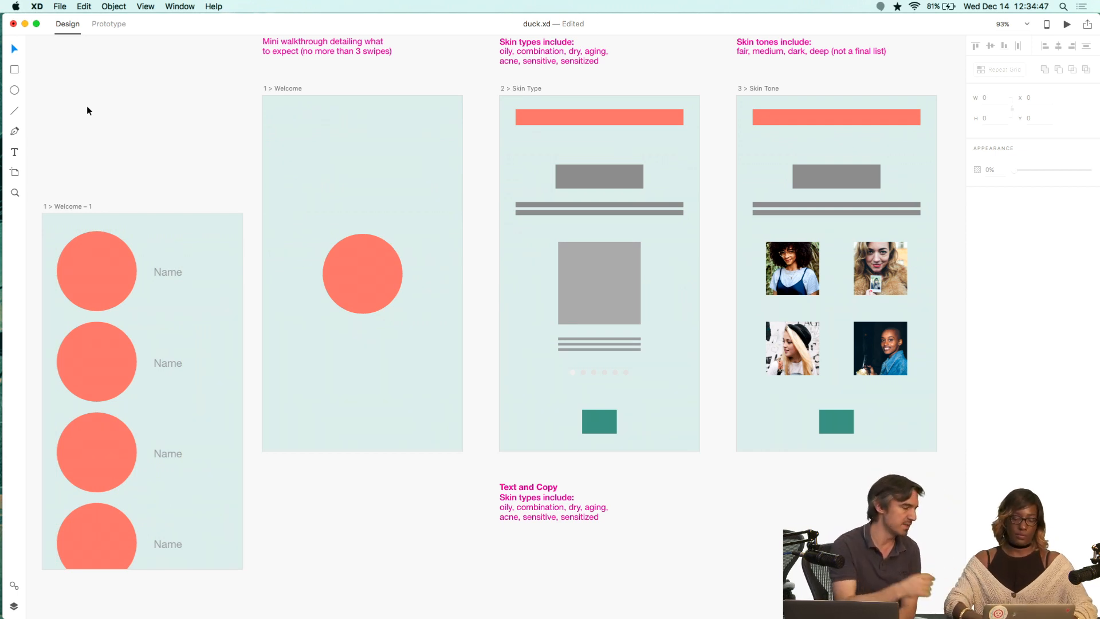
Open the Wallflowers pictures folder in Finder using the app launcher.
{"action": "key", "text": "super+space"}
{"action": "type", "text": "WALLFL"}
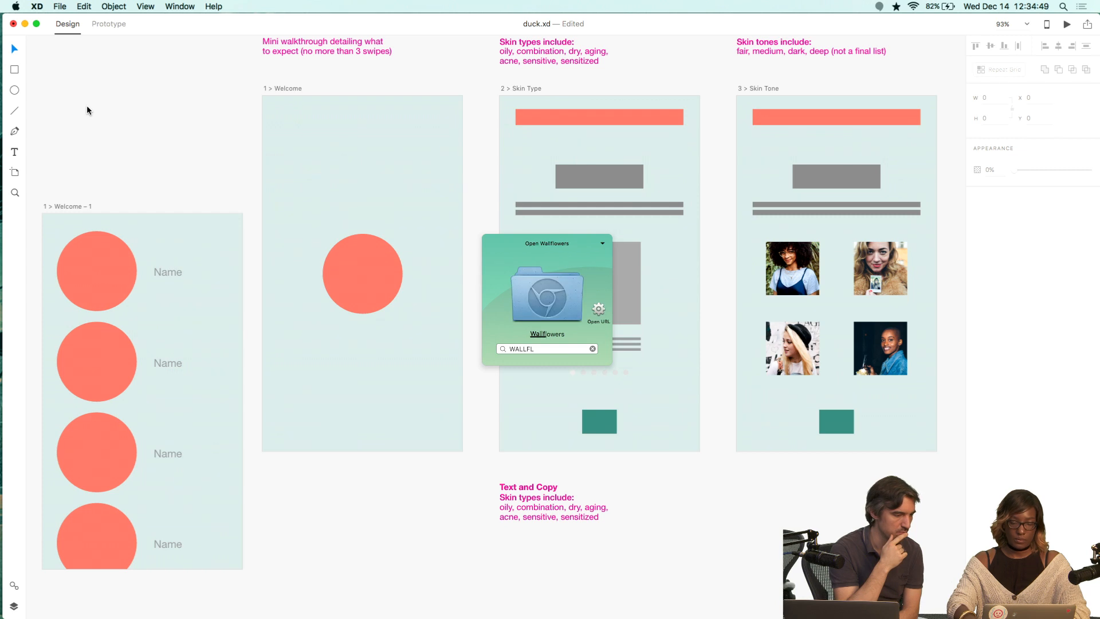
{"action": "key", "text": "Down"}
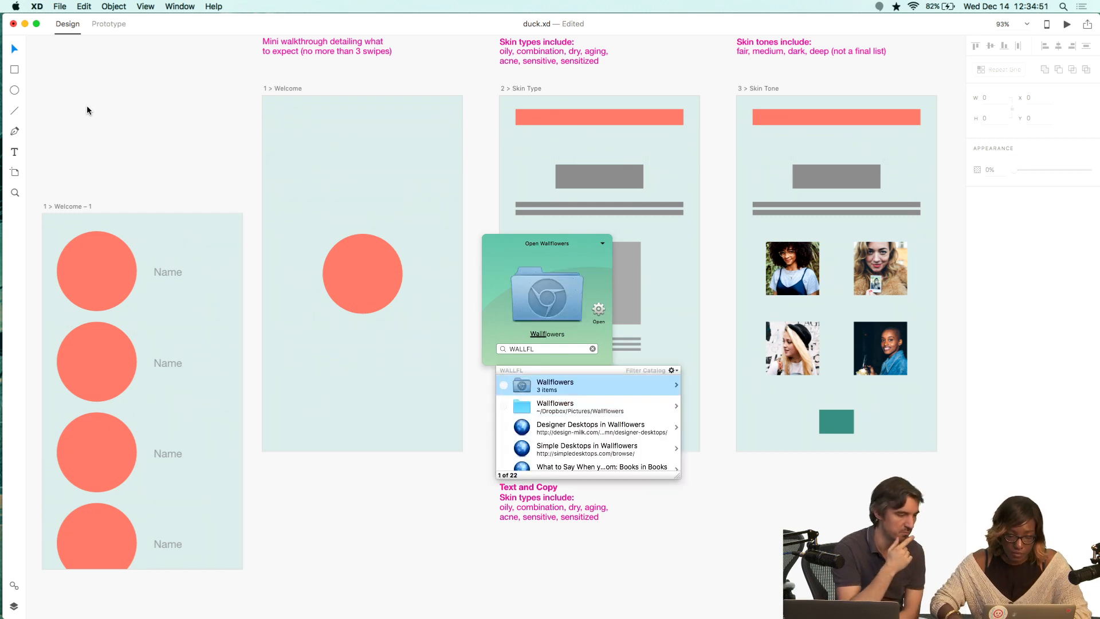
{"action": "key", "text": "Return"}
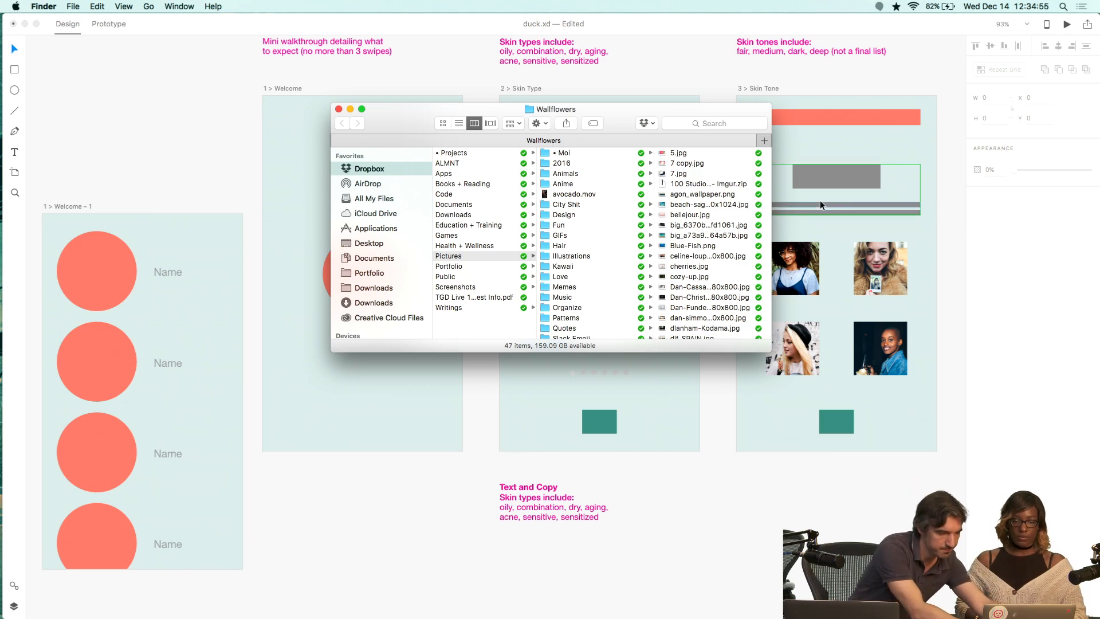
Select seven image files and drop them onto the repeat grid circles to fill them with photos.
{"action": "left_click", "coordinate": [714, 206]}
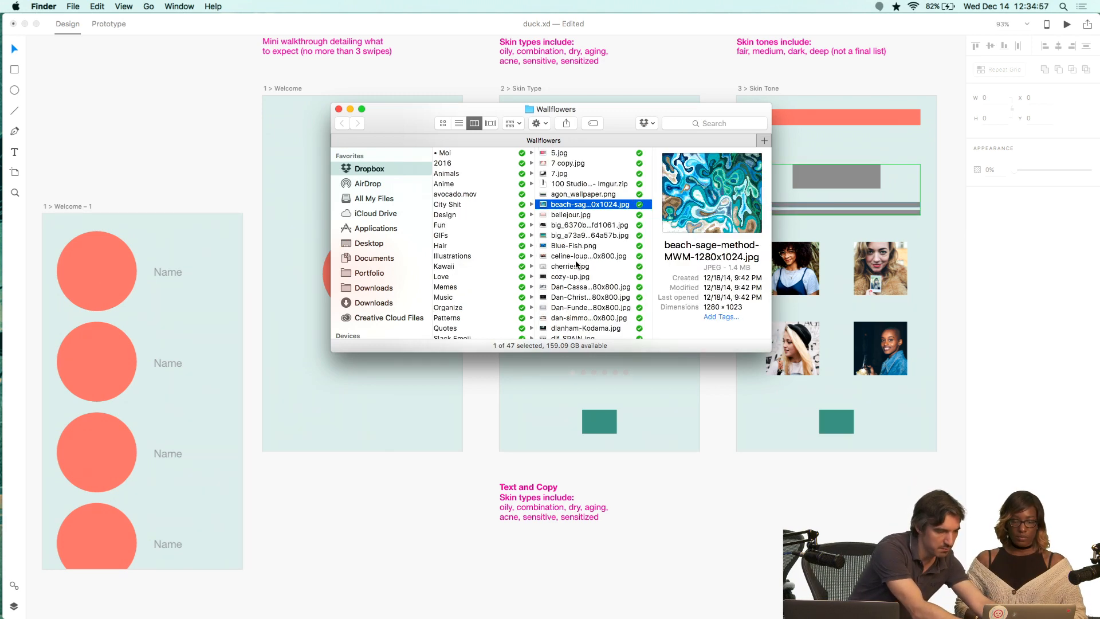
{"action": "left_click", "coordinate": [576, 266], "text": "shift"}
{"action": "left_click_drag", "start_coordinate": [553, 207], "coordinate": [106, 257]}
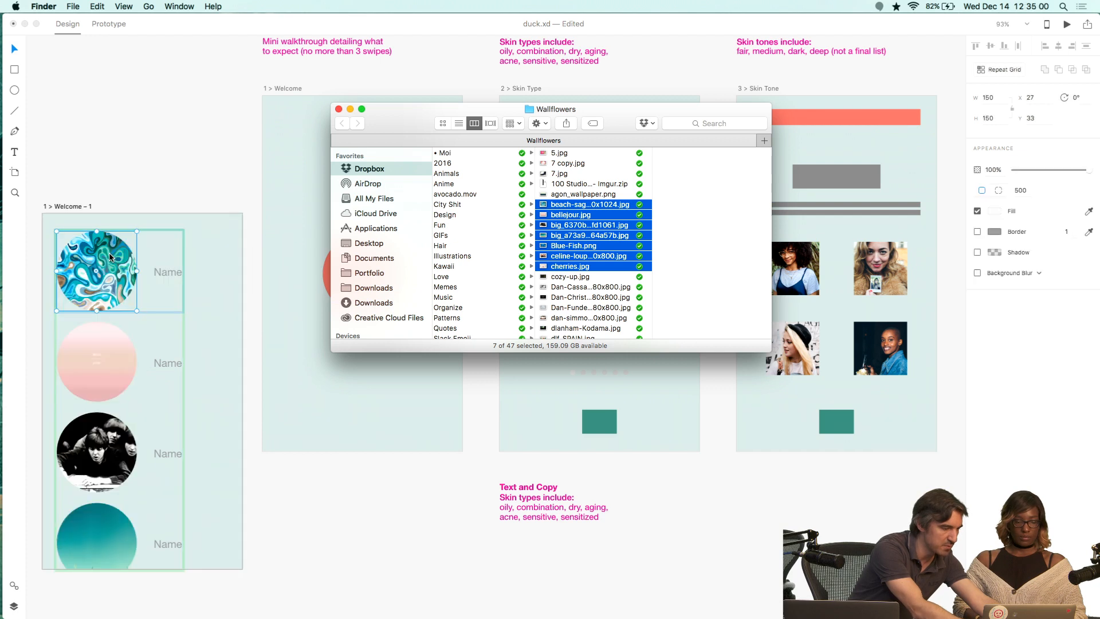
{"action": "left_click", "coordinate": [194, 78]}
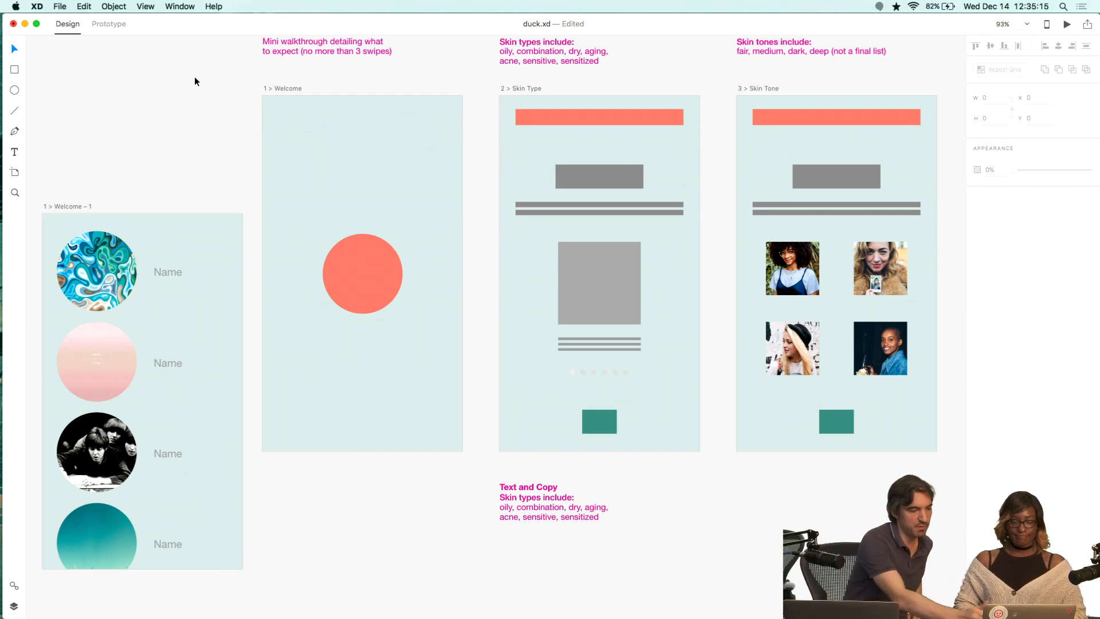
Delete the duplicated Welcome artboard and undo the last six actions.
{"action": "left_click", "coordinate": [73, 208]}
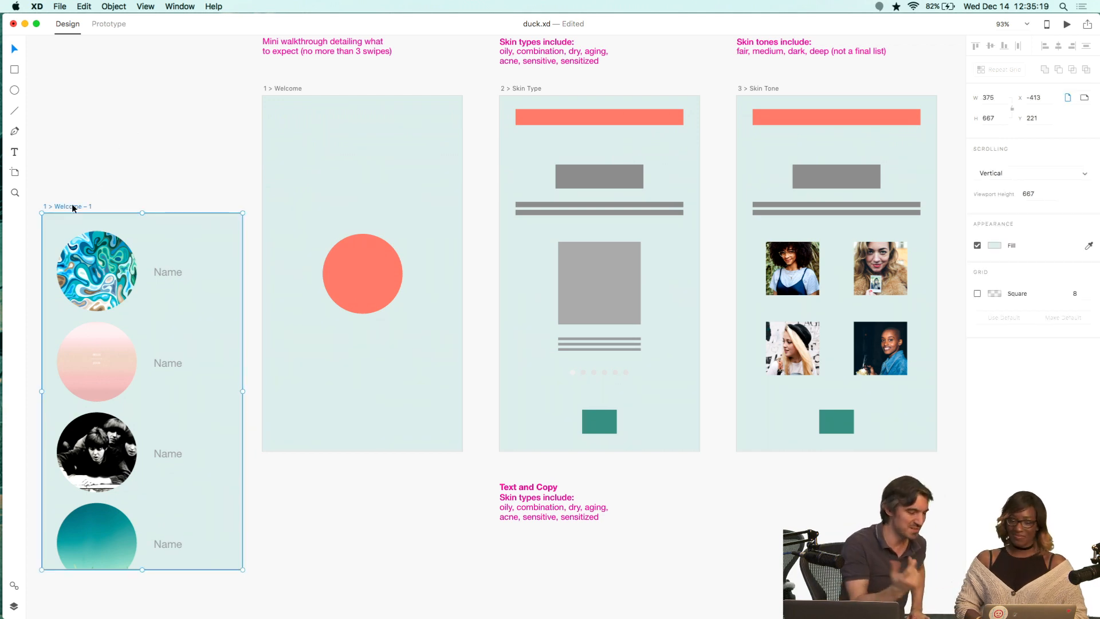
{"action": "key", "text": "Delete"}
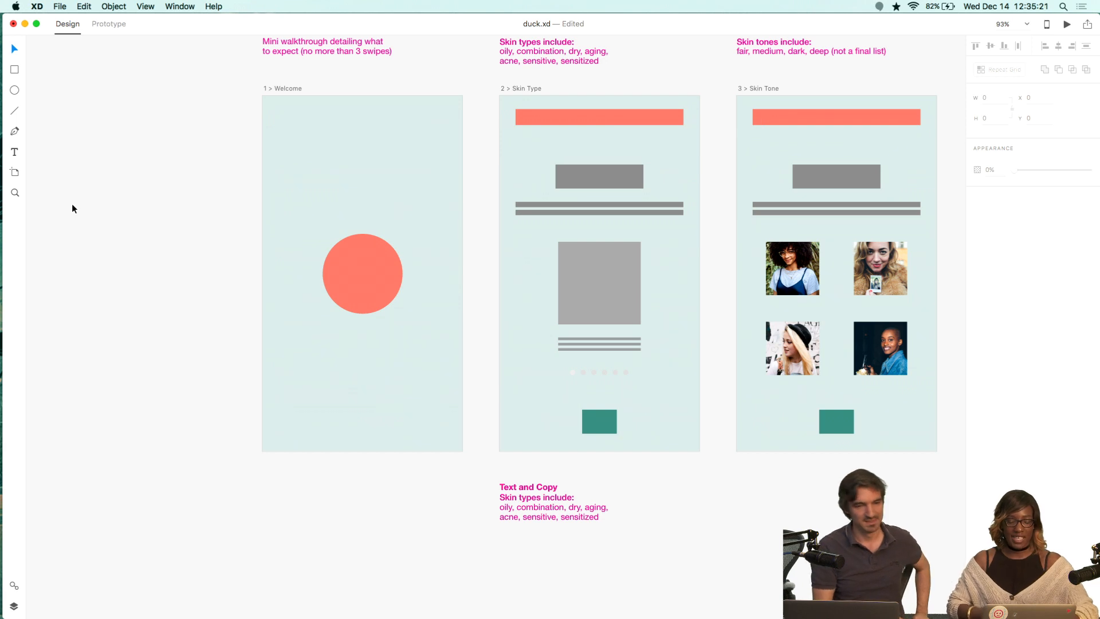
{"action": "key", "text": "super+z"}
{"action": "key", "text": "super+z"}
{"action": "key", "text": "super+z"}
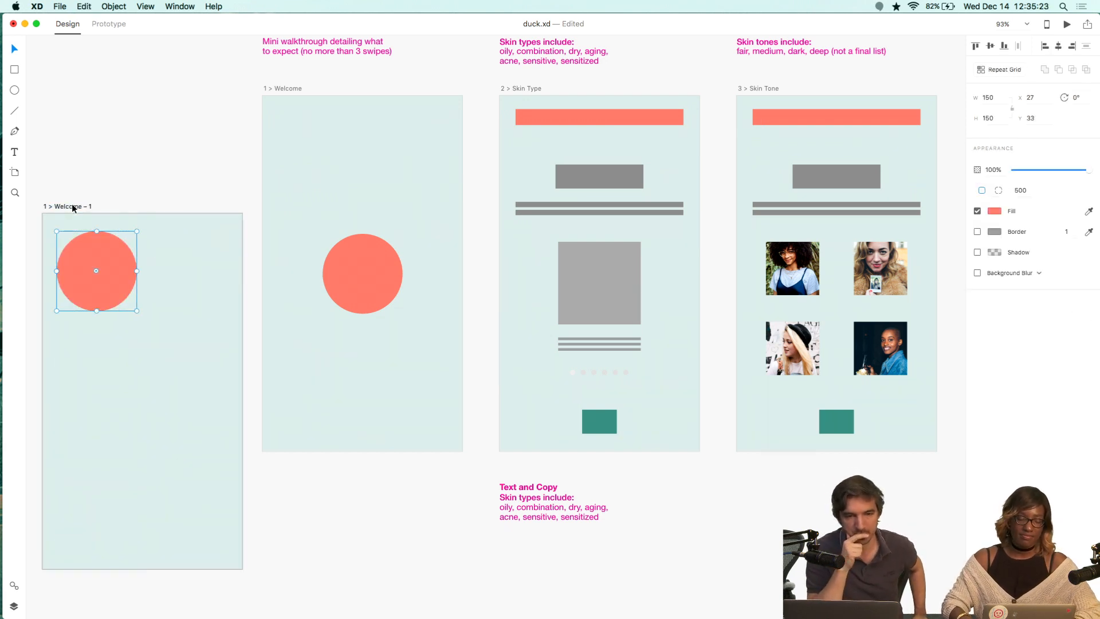
{"action": "key", "text": "super+z"}
{"action": "key", "text": "super+z"}
{"action": "key", "text": "super+z"}
{"action": "key", "text": "super+z"}
{"action": "key", "text": "super+z"}
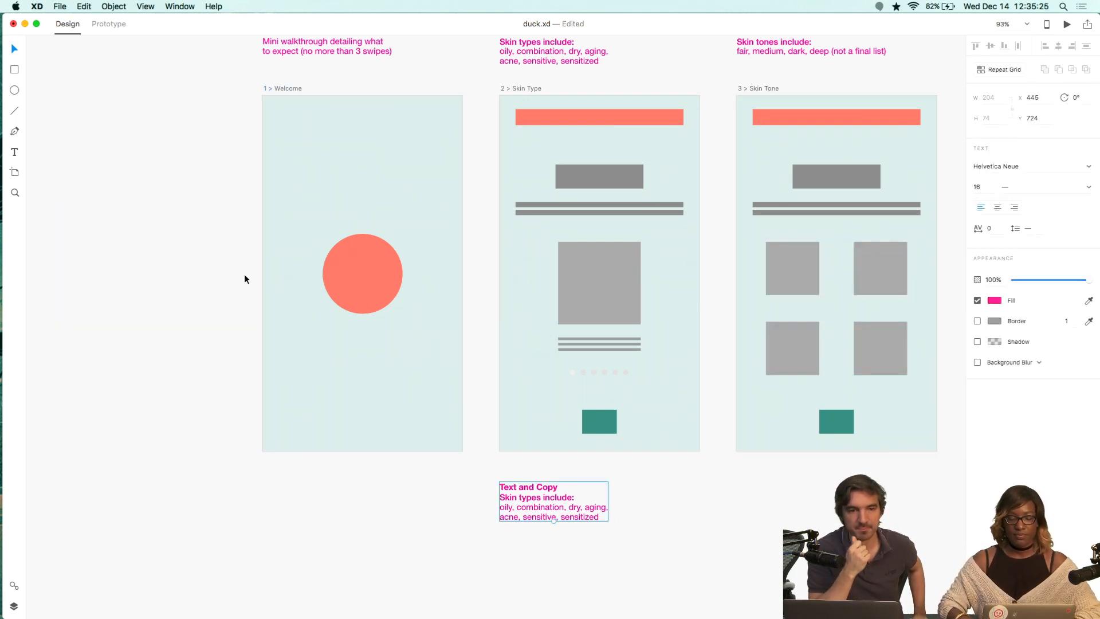
Edit the note below 2 > Skin Type into a "Copy" heading with a Medium-weight "Title:" label before the skin types.
{"action": "left_click", "coordinate": [676, 516]}
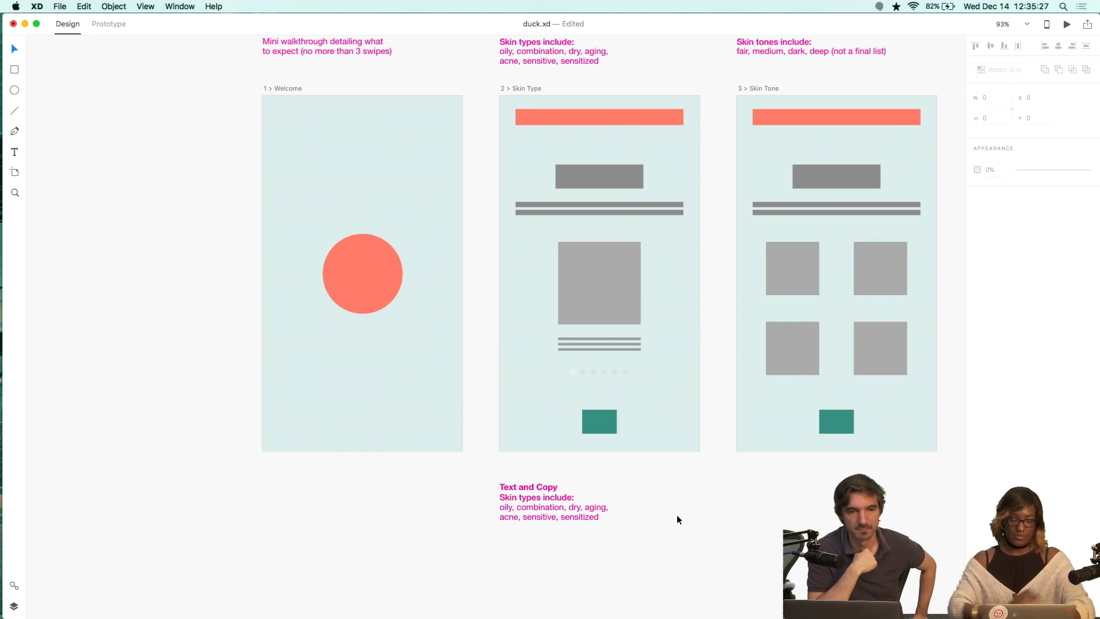
{"action": "double_click", "coordinate": [562, 503]}
{"action": "key", "text": "Left"}
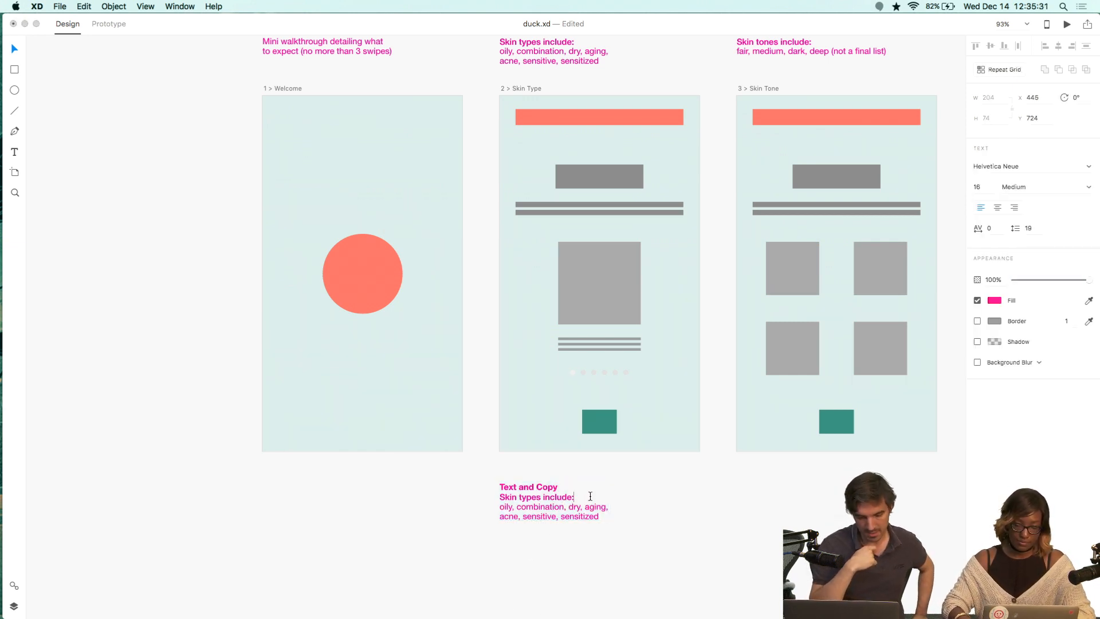
{"action": "key", "text": "shift+super+Left"}
{"action": "key", "text": "BackSpace"}
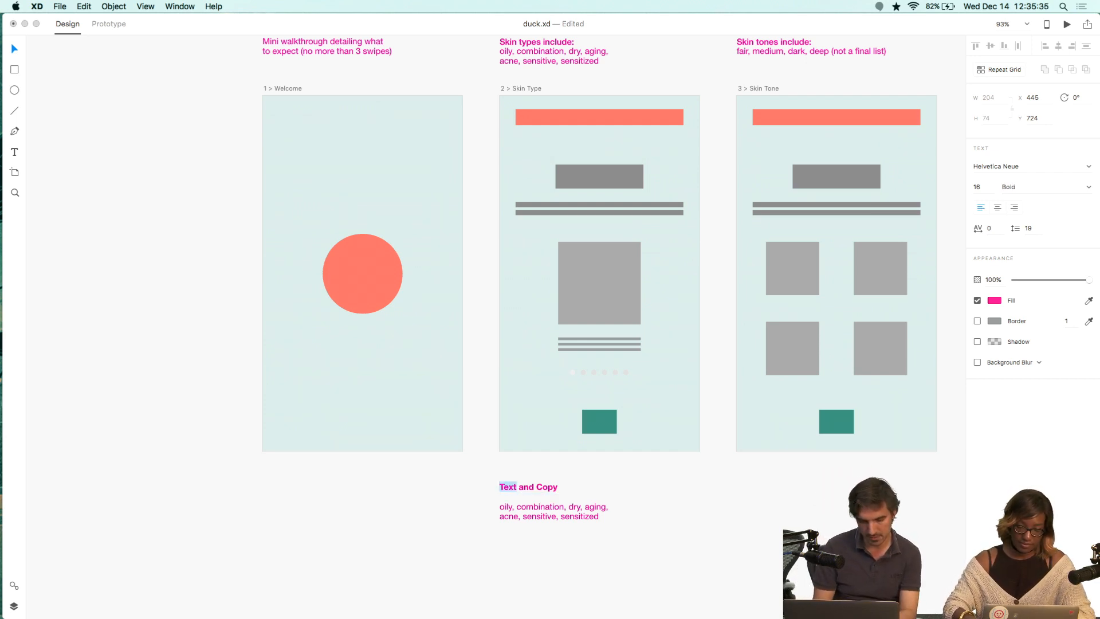
{"action": "key", "text": "BackSpace"}
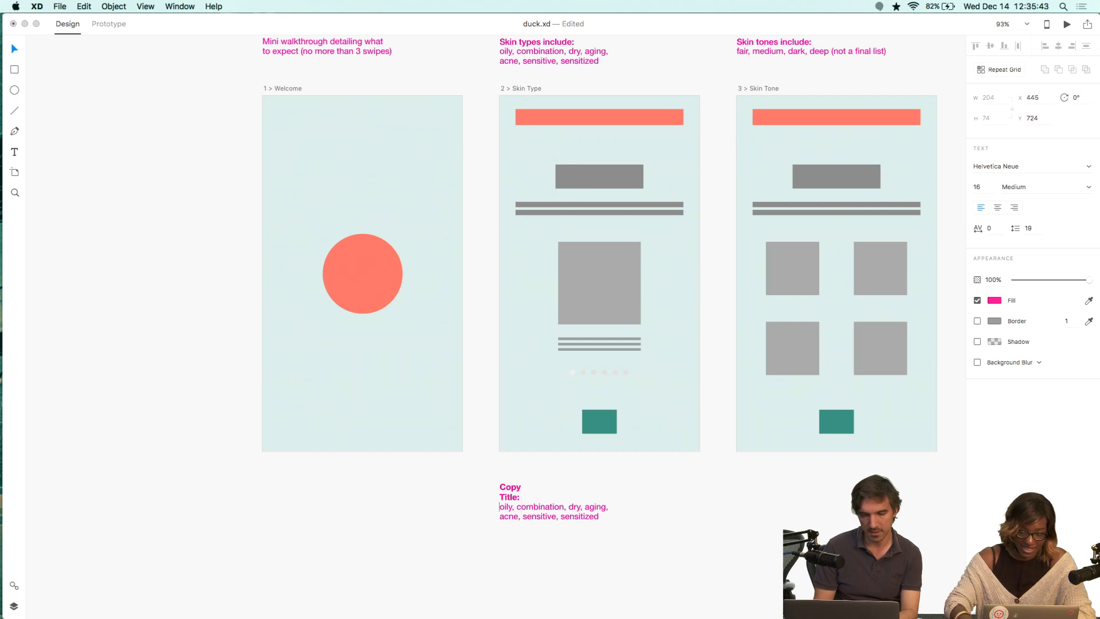
{"action": "key", "text": "BackSpace"}
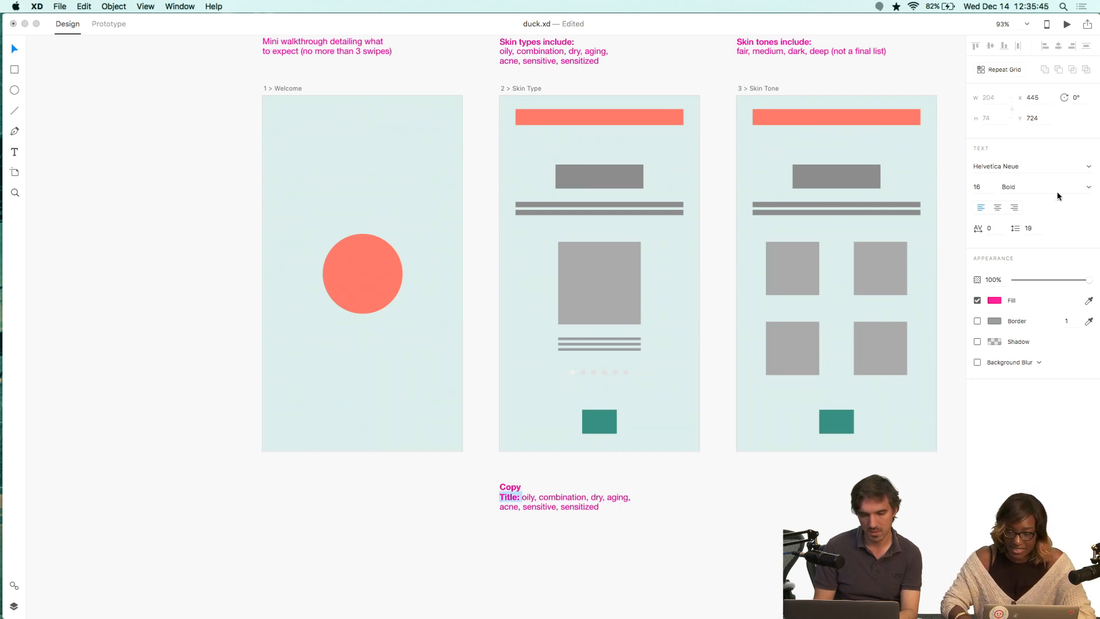
{"action": "left_click", "coordinate": [1045, 192]}
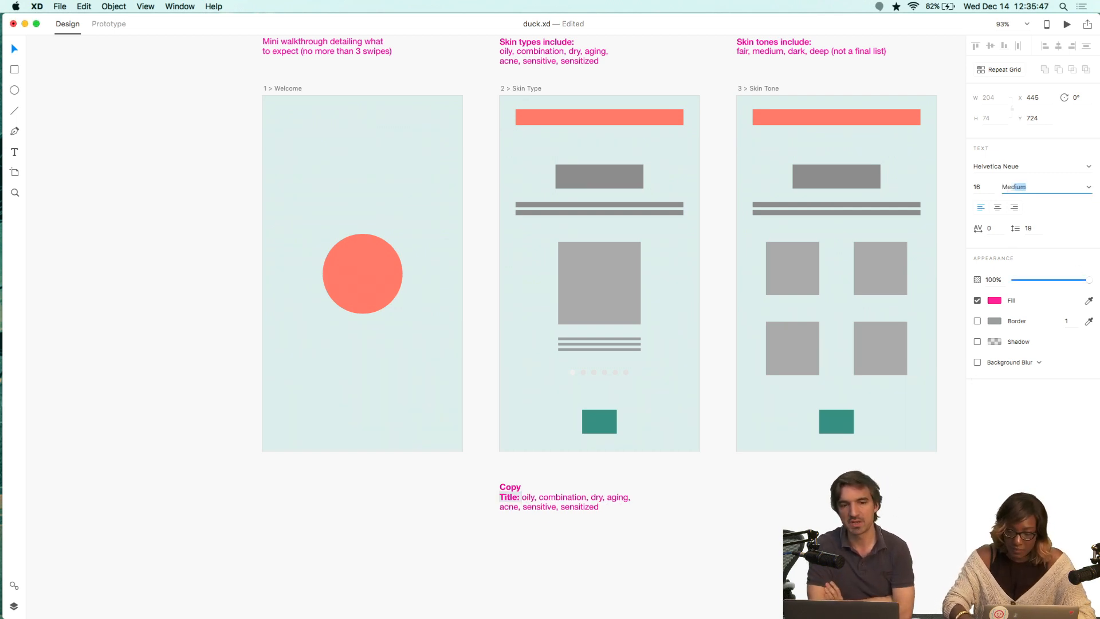
{"action": "type", "text": "Med"}
{"action": "key", "text": "Return"}
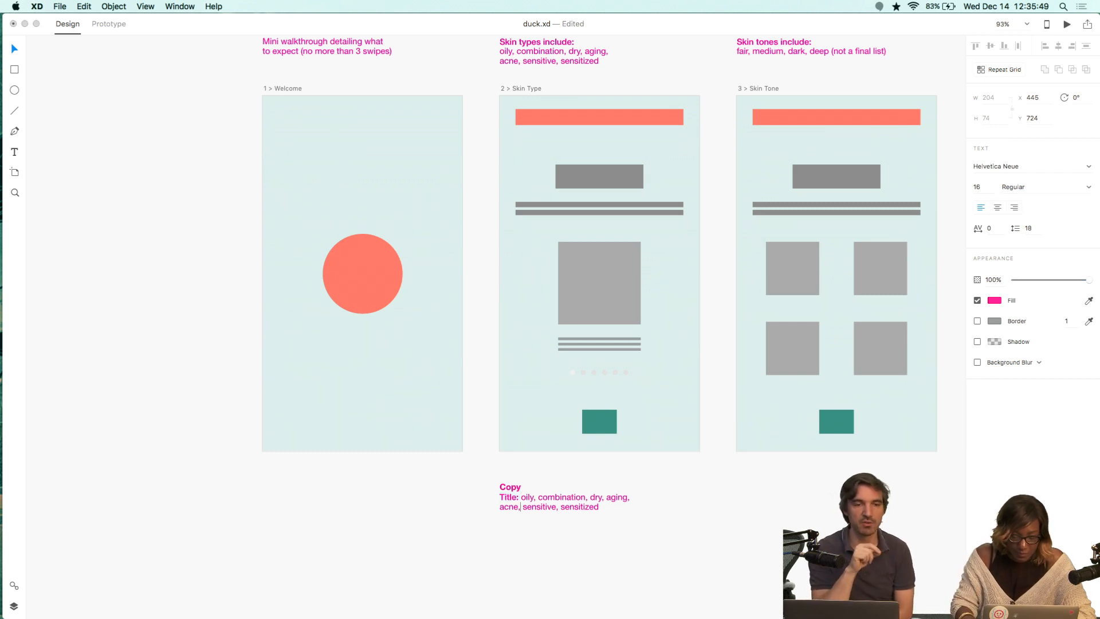
Shorten the list to "oily, combination, dry" and paste a second identical Title line below it.
{"action": "key", "text": "super+shift+Left"}
{"action": "key", "text": "BackSpace"}
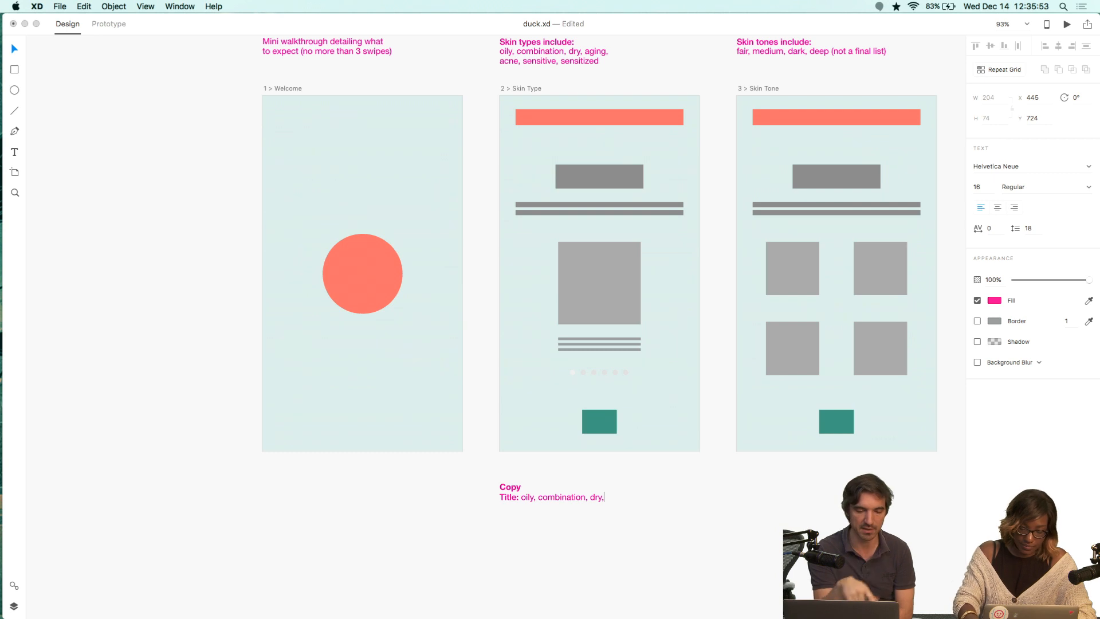
{"action": "key", "text": "BackSpace"}
{"action": "key", "text": "super+shift+Left"}
{"action": "key", "text": "super+c"}
{"action": "key", "text": "Right"}
{"action": "key", "text": "Return"}
{"action": "key", "text": "super+v"}
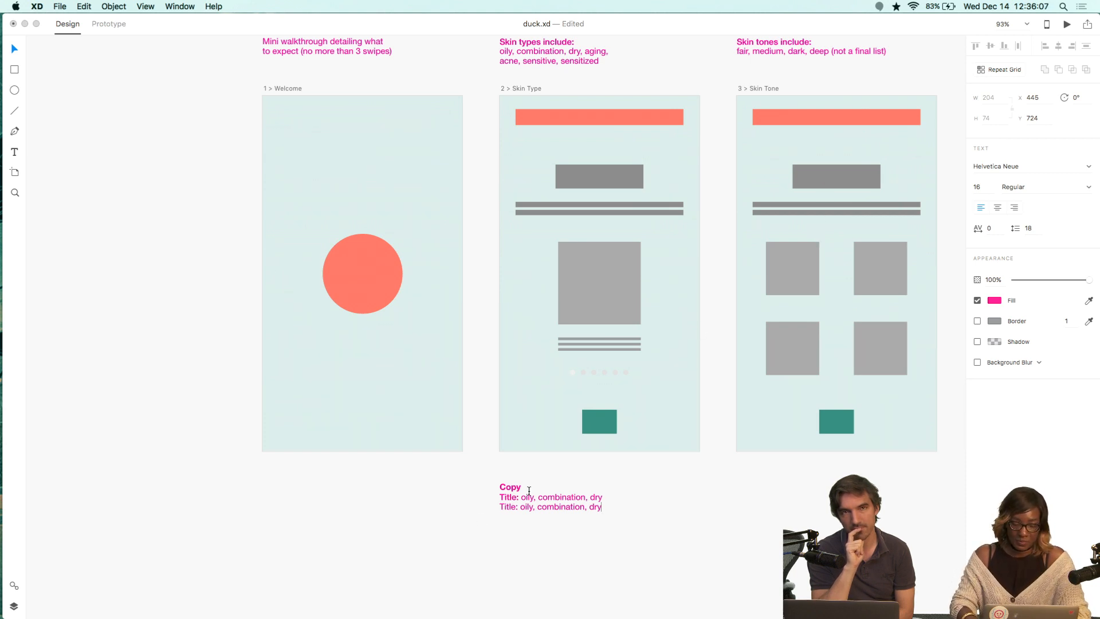
{"action": "key", "text": "Escape"}
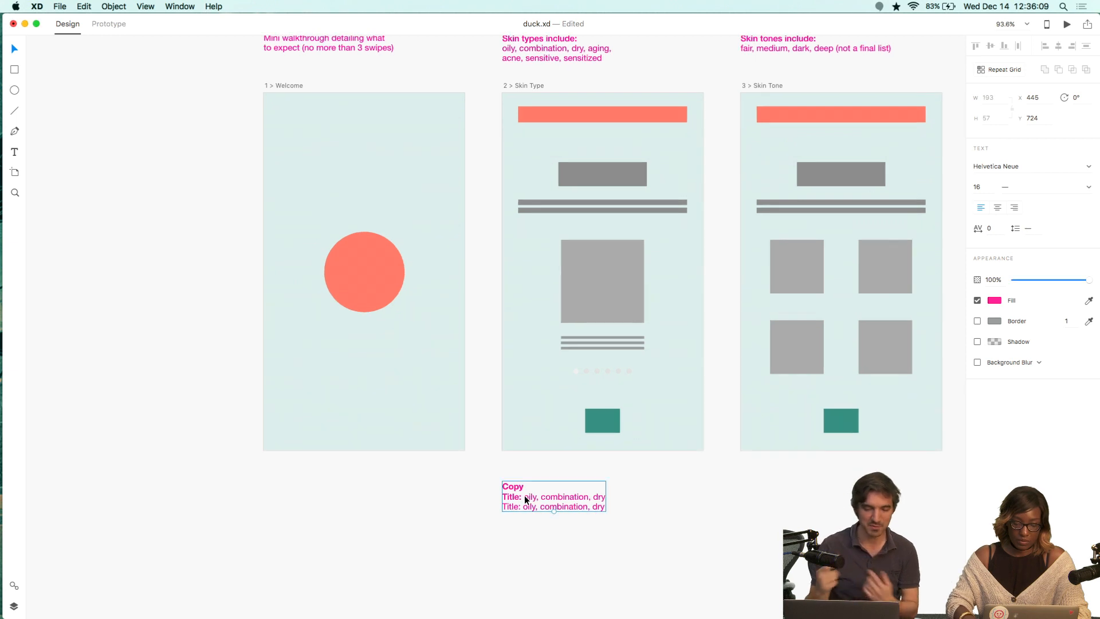
Set the second line's "Title:" label to Medium weight.
{"action": "scroll", "coordinate": [525, 496], "scroll_direction": "up", "scroll_amount": 6}
{"action": "scroll", "coordinate": [524, 496], "scroll_direction": "down", "scroll_amount": 4}
{"action": "scroll", "coordinate": [525, 497], "scroll_direction": "right", "scroll_amount": 4}
{"action": "scroll", "coordinate": [525, 495], "scroll_direction": "down", "scroll_amount": 4}
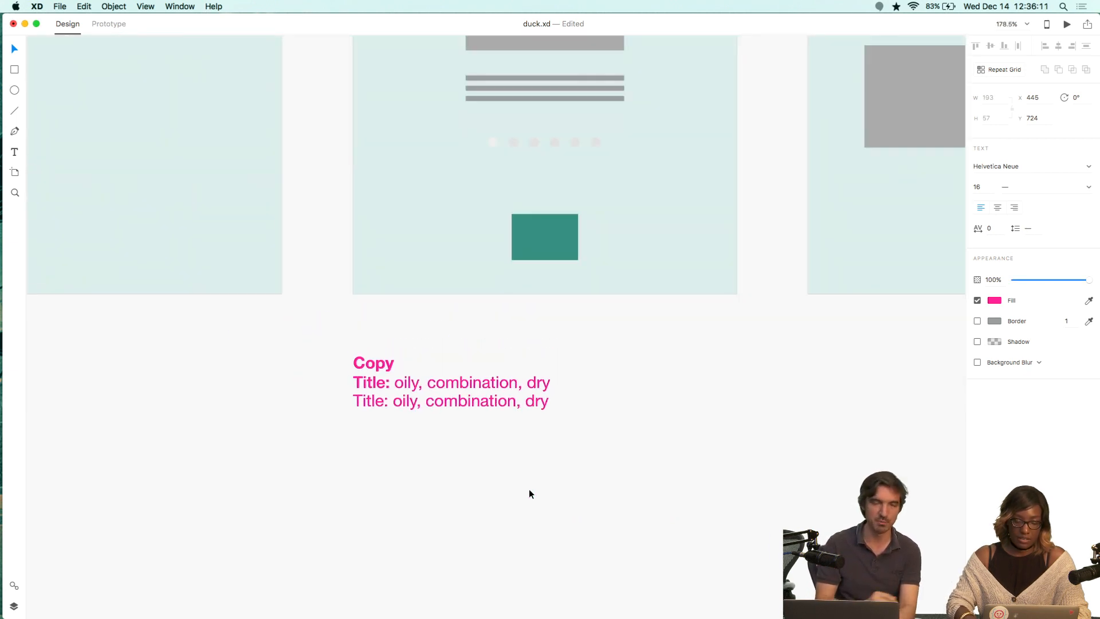
{"action": "double_click", "coordinate": [394, 400]}
{"action": "left_click", "coordinate": [387, 399]}
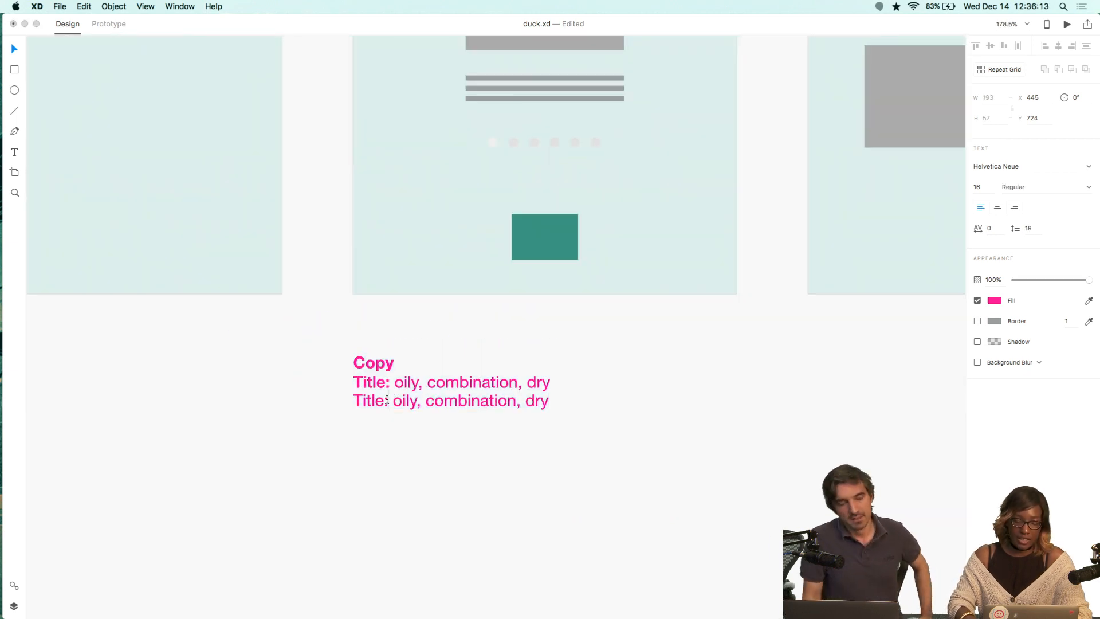
{"action": "key", "text": "shift+super+Left"}
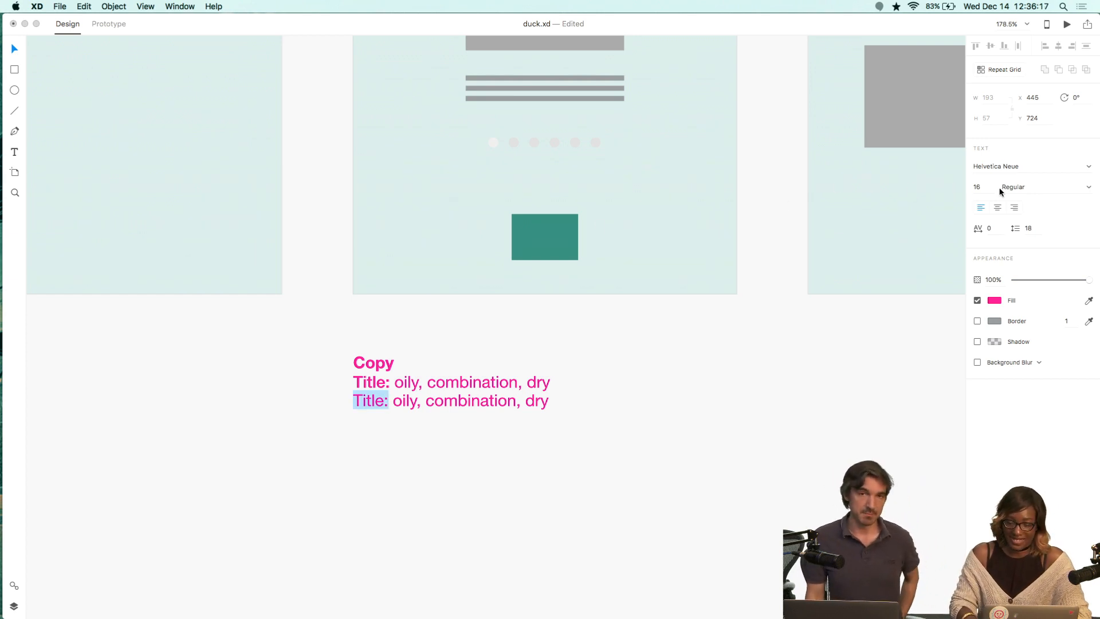
{"action": "left_click", "coordinate": [1015, 189]}
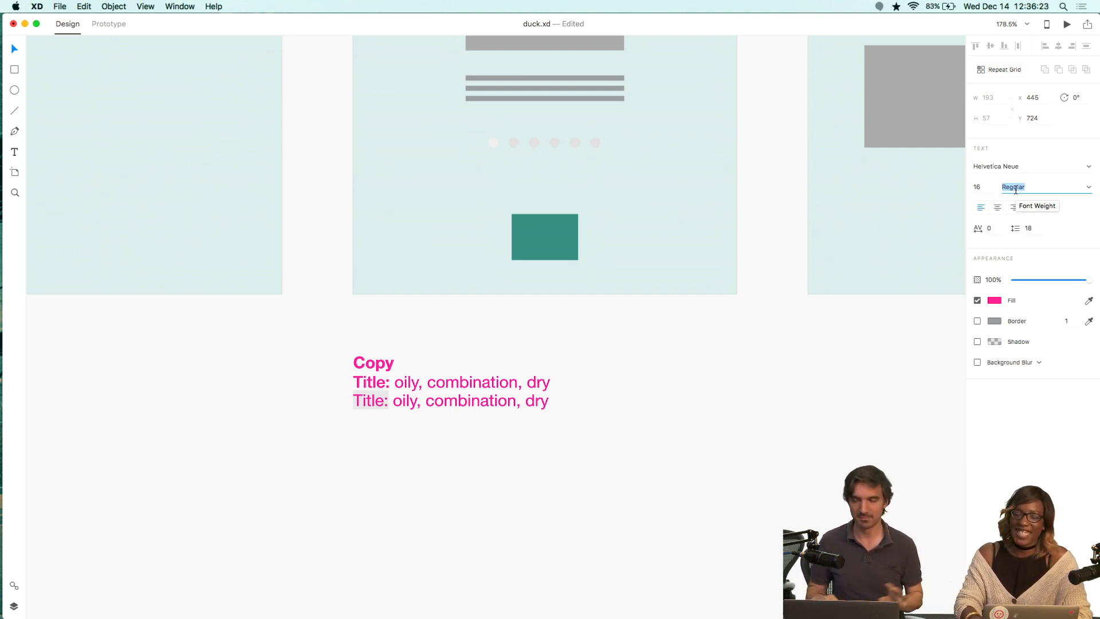
{"action": "type", "text": "Medium"}
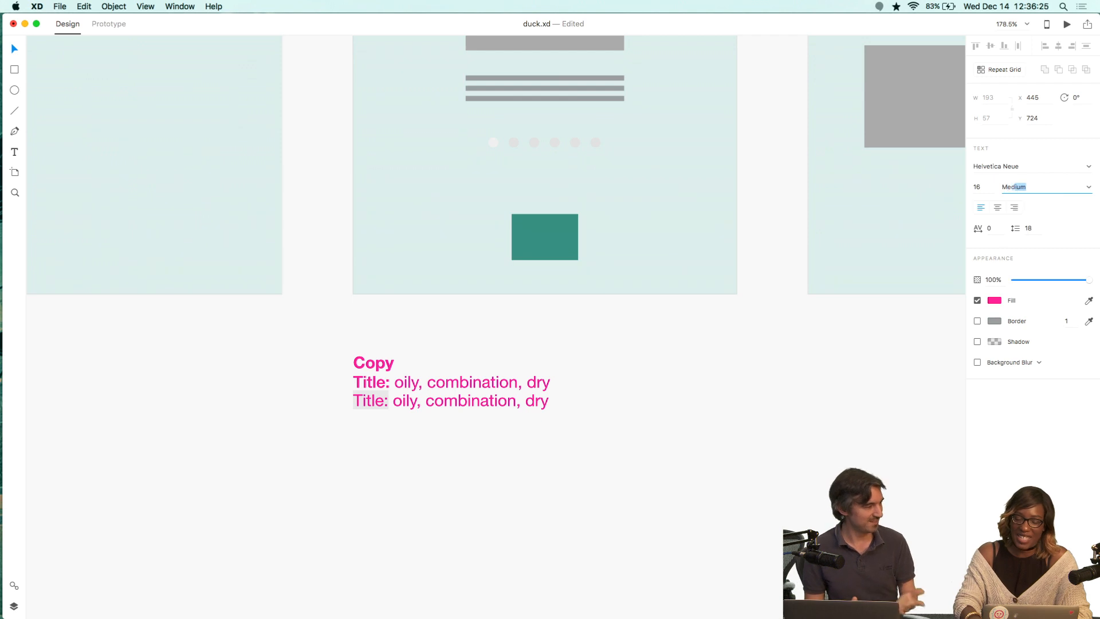
{"action": "key", "text": "Return"}
{"action": "key", "text": "Right"}
{"action": "key", "text": "Right"}
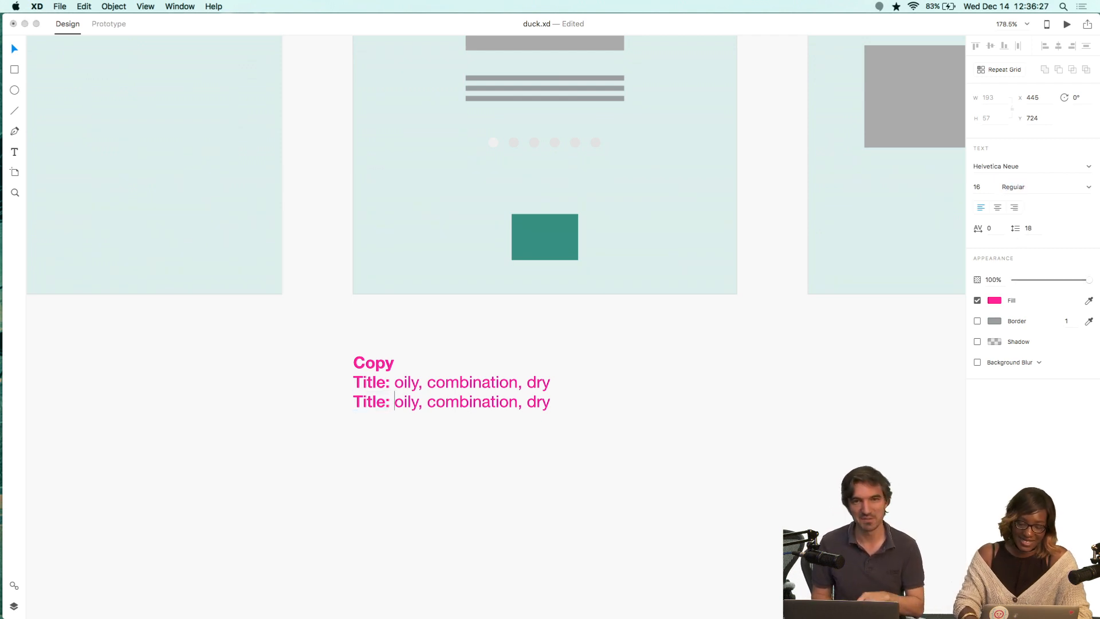
{"action": "key", "text": "Up"}
{"action": "key", "text": "shift+super+Right"}
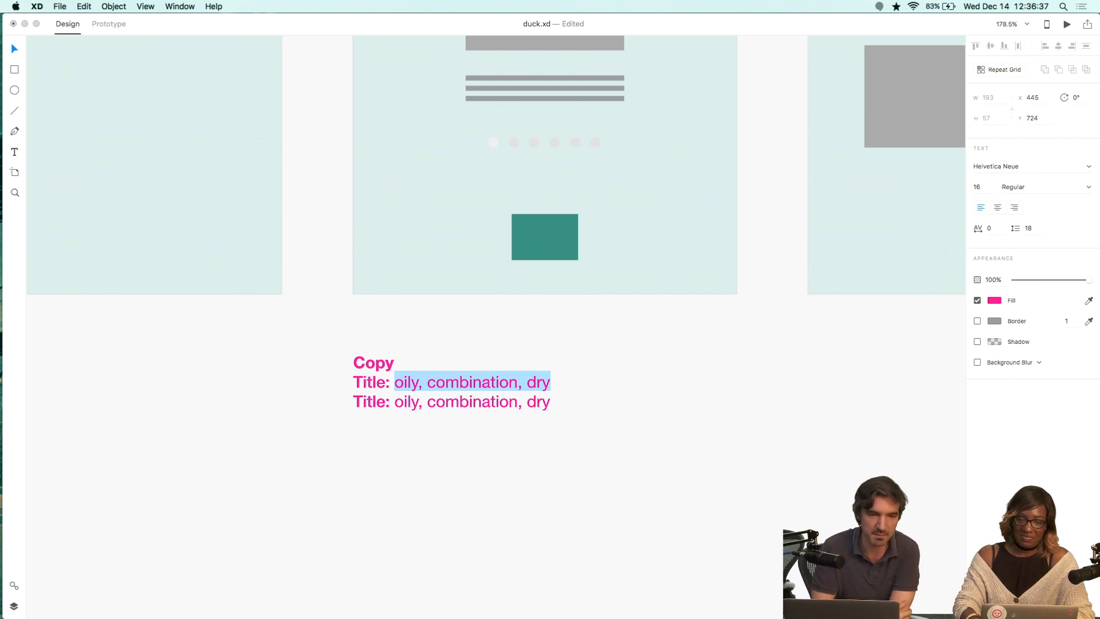
{"action": "key", "text": "Down"}
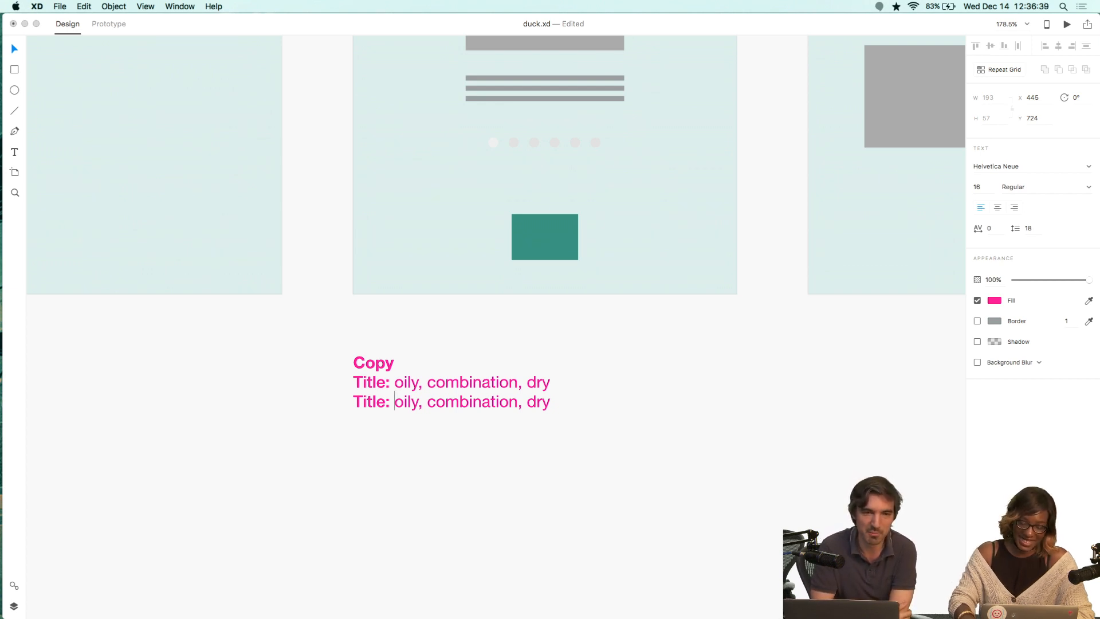
{"action": "key", "text": "Left"}
{"action": "key", "text": "Left"}
{"action": "key", "text": "alt+shift+Left"}
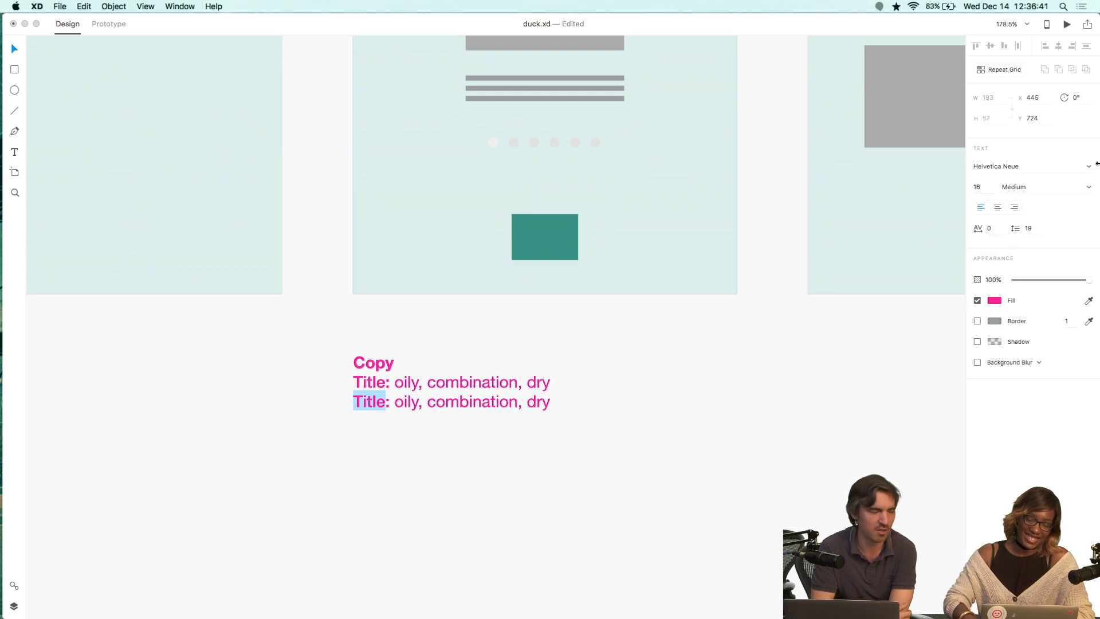
Replace the skin types on the first Title line of the note with "Step #".
{"action": "scroll", "coordinate": [752, 274], "scroll_direction": "down", "scroll_amount": 4}
{"action": "scroll", "coordinate": [751, 274], "scroll_direction": "down", "scroll_amount": 3}
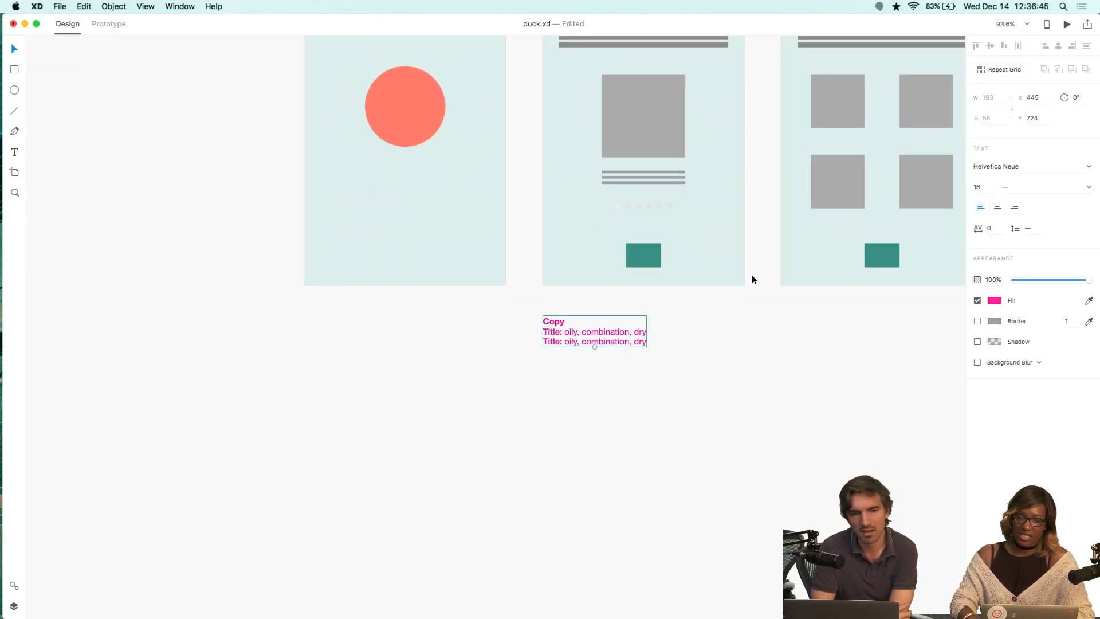
{"action": "double_click", "coordinate": [601, 335]}
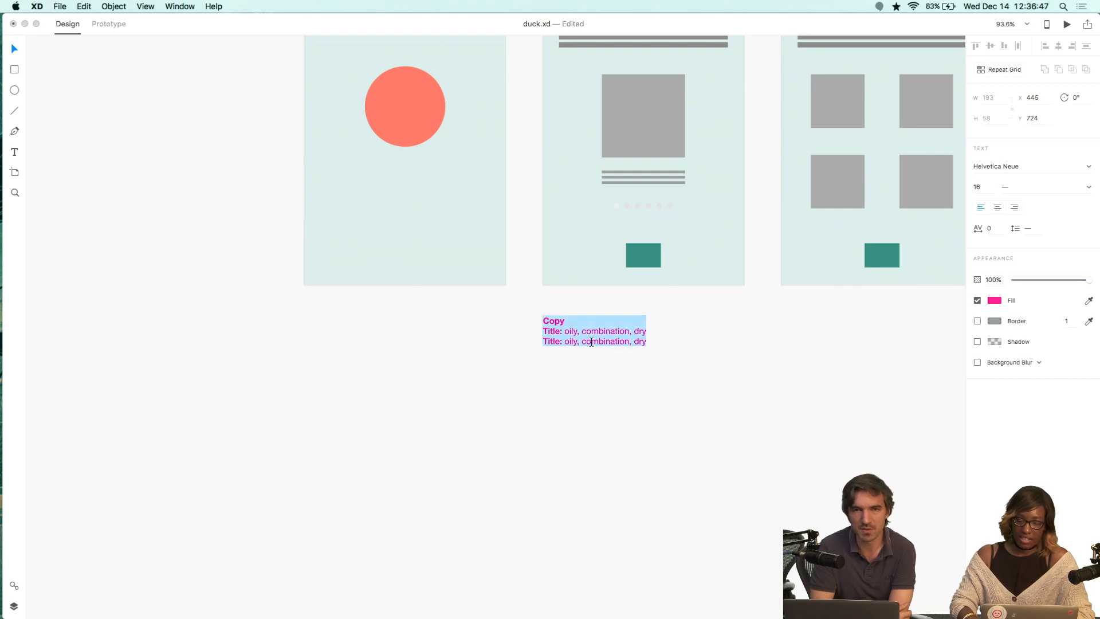
{"action": "key", "text": "Down"}
{"action": "key", "text": "Down"}
{"action": "key", "text": "alt+shift+Right"}
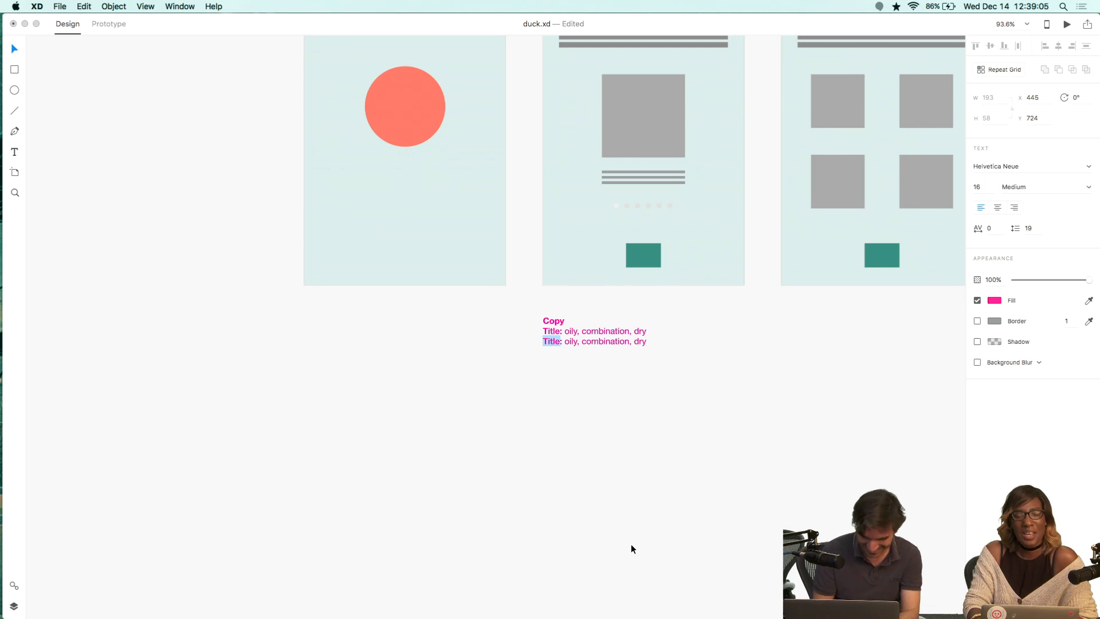
{"action": "key", "text": "Up"}
{"action": "key", "text": "Right"}
{"action": "key", "text": "Right"}
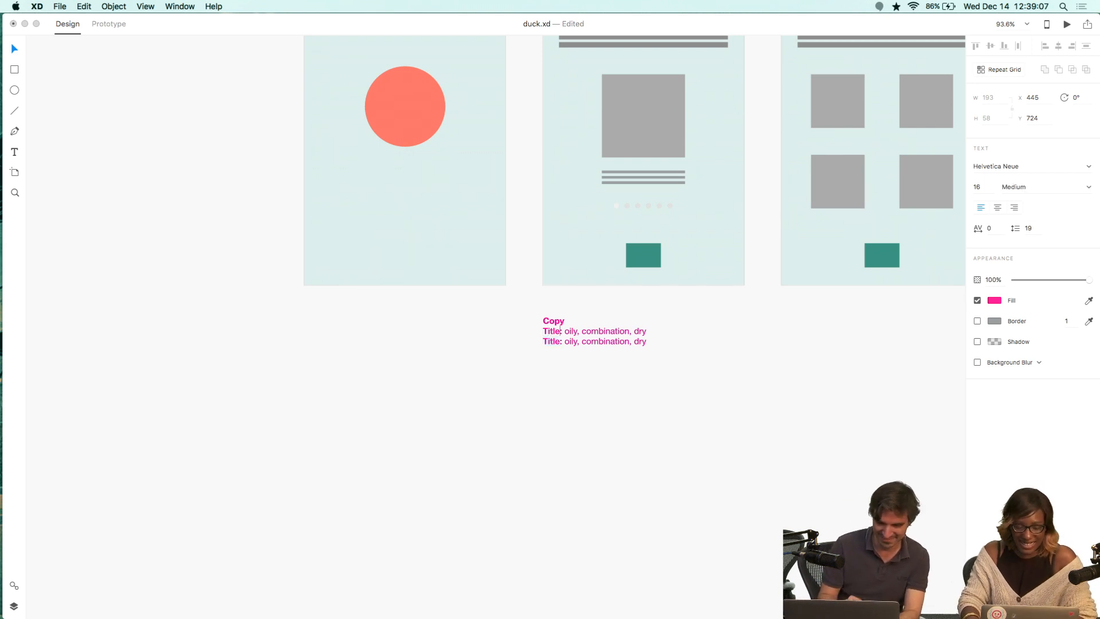
{"action": "key", "text": "super+shift+Right"}
{"action": "type", "text": "Step "}
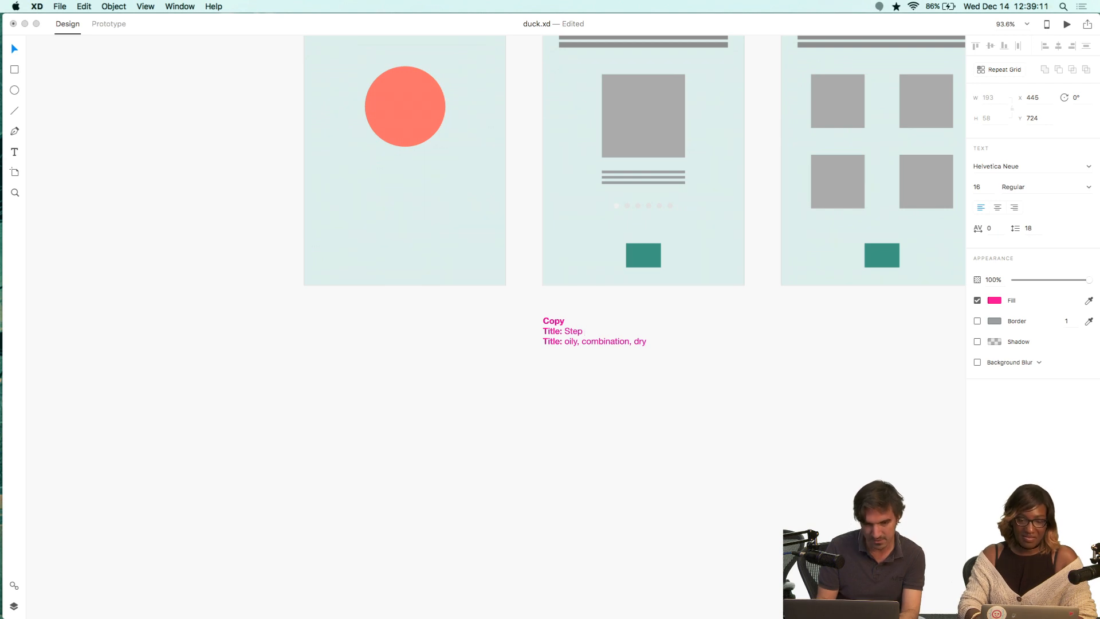
{"action": "type", "text": "#"}
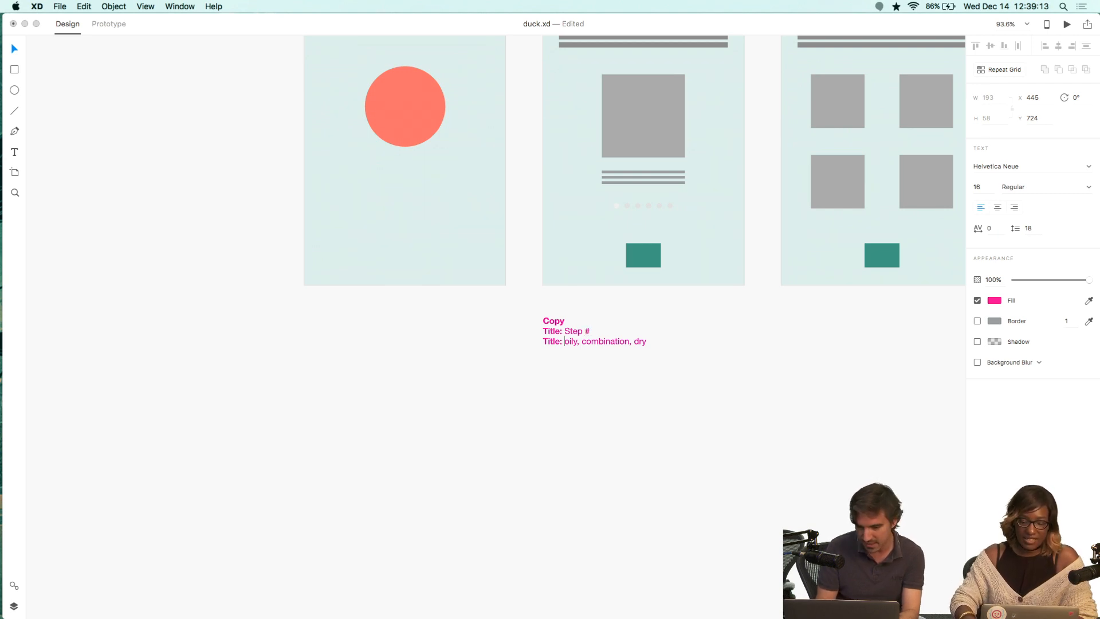
Rename the second line's "Title" label to "Description".
{"action": "key", "text": "super+shift+Right"}
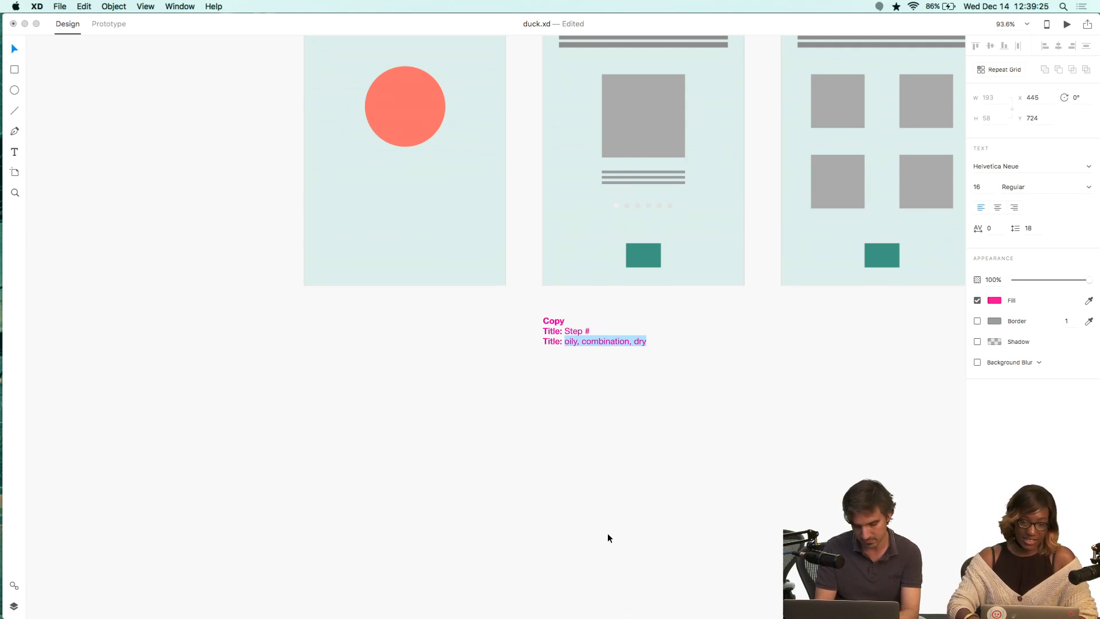
{"action": "key", "text": "Left"}
{"action": "key", "text": "Left"}
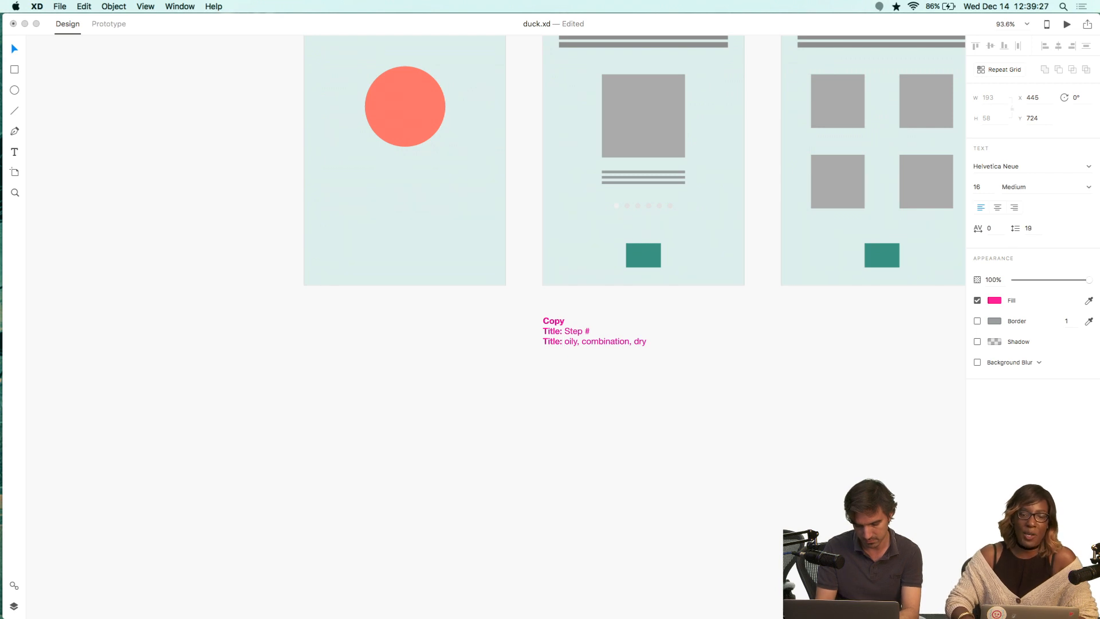
{"action": "key", "text": "alt+shift+Left"}
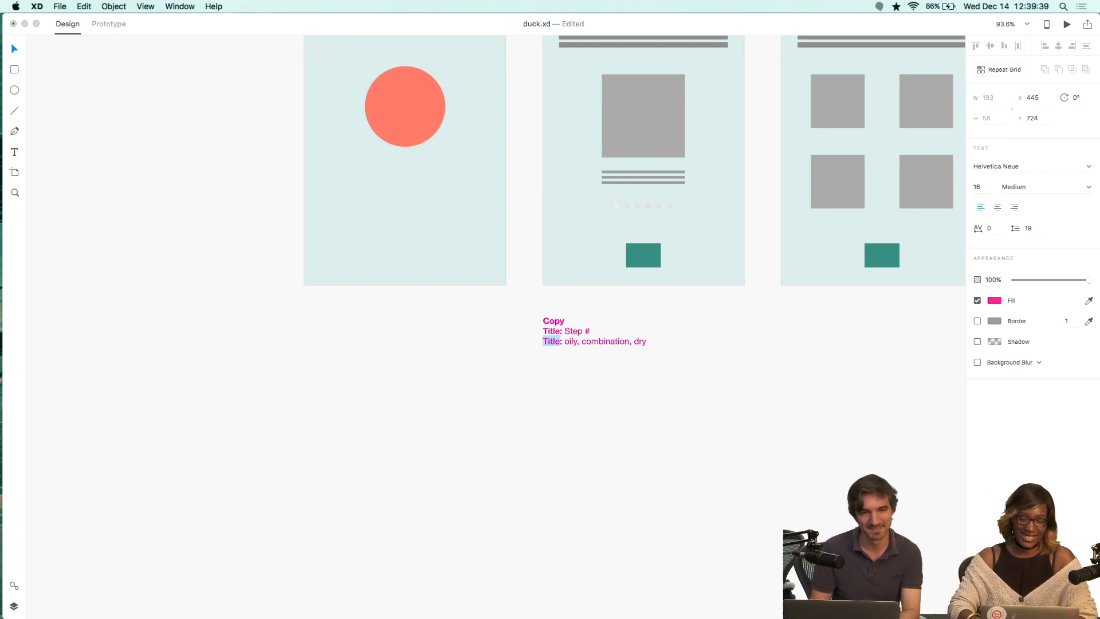
{"action": "type", "text": "Description"}
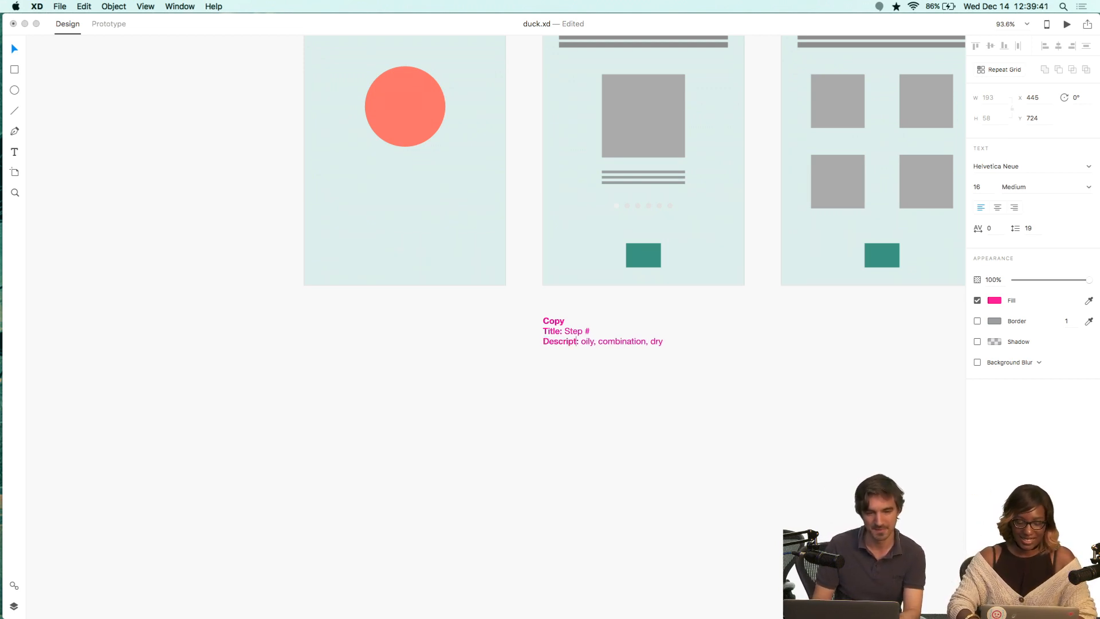
Replace the skin types after the Description label with "of the page" and leave text editing.
{"action": "key", "text": "Right"}
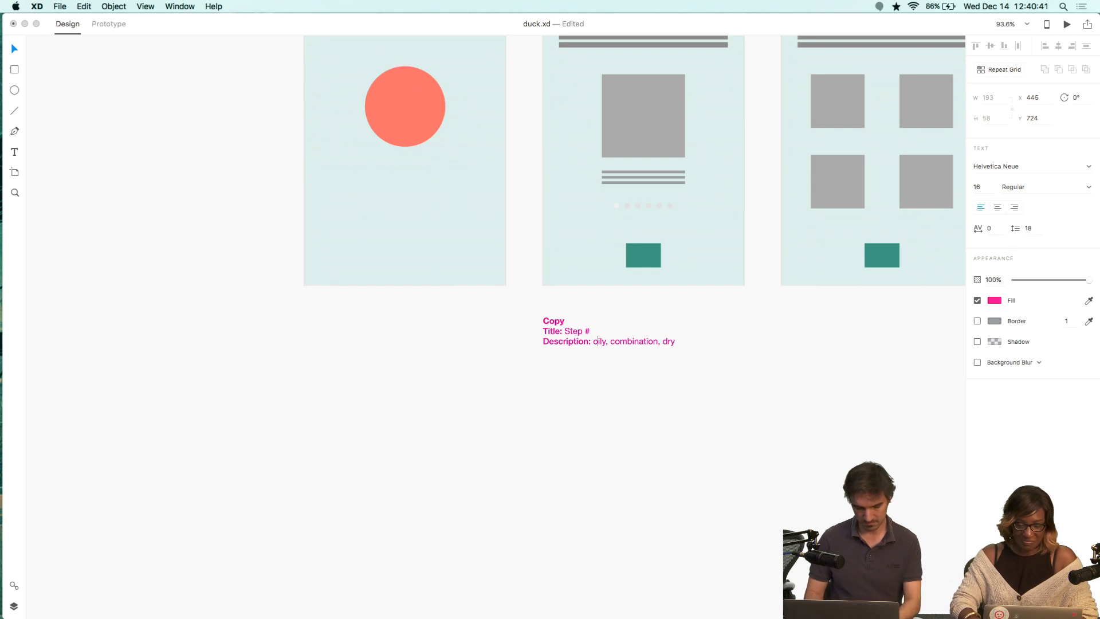
{"action": "left_click_drag", "start_coordinate": [594, 341], "coordinate": [675, 342]}
{"action": "type", "text": "of the page"}
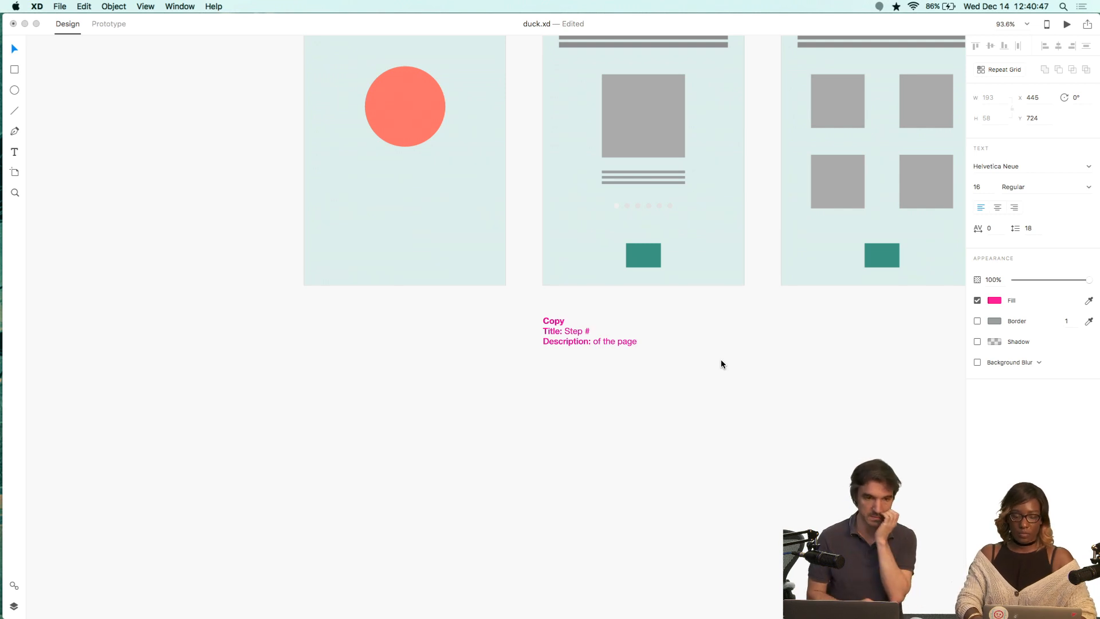
{"action": "key", "text": "Escape"}
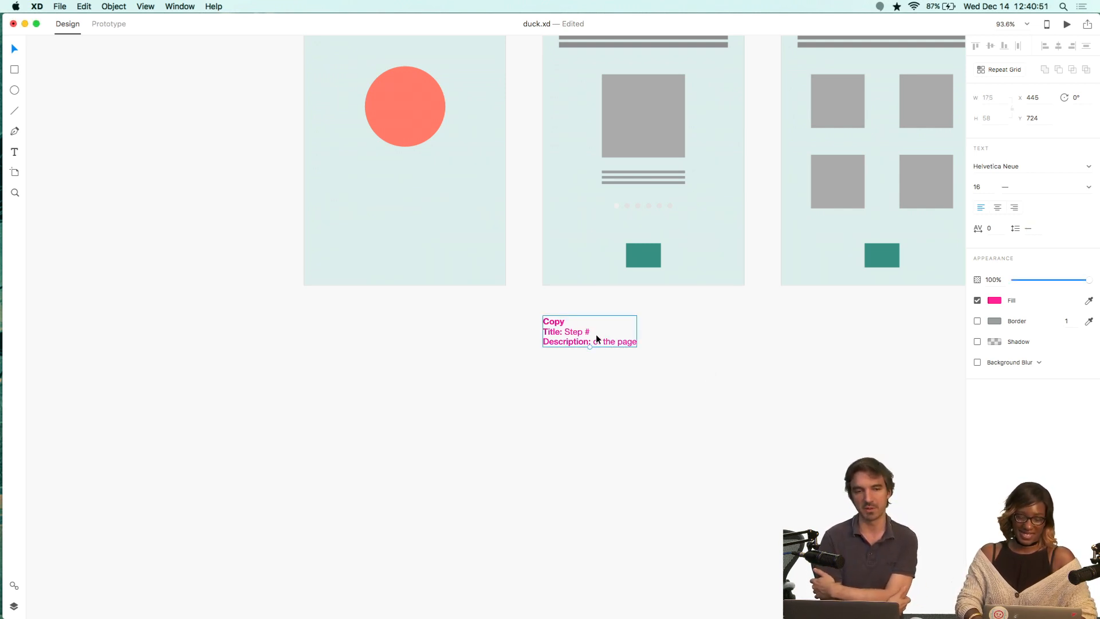
Create a bold "Fonts" text box above the artboards, to the right of the color palette.
{"action": "scroll", "coordinate": [680, 362], "scroll_direction": "up", "scroll_amount": 5}
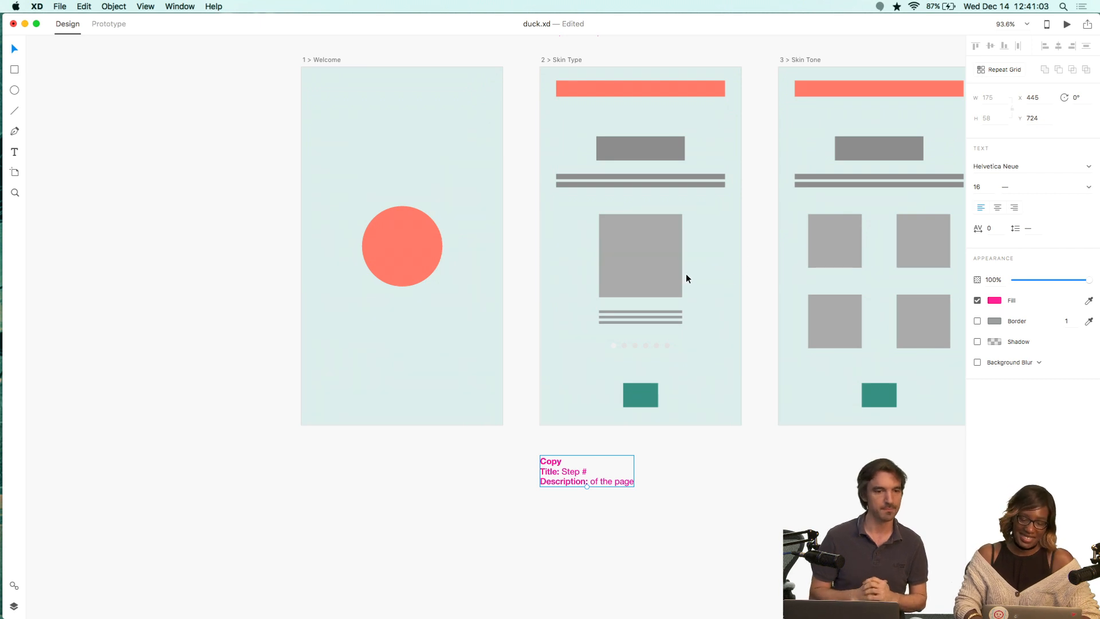
{"action": "scroll", "coordinate": [686, 278], "scroll_direction": "up", "scroll_amount": 5}
{"action": "scroll", "coordinate": [685, 279], "scroll_direction": "up", "scroll_amount": 5}
{"action": "scroll", "coordinate": [686, 278], "scroll_direction": "right", "scroll_amount": 5}
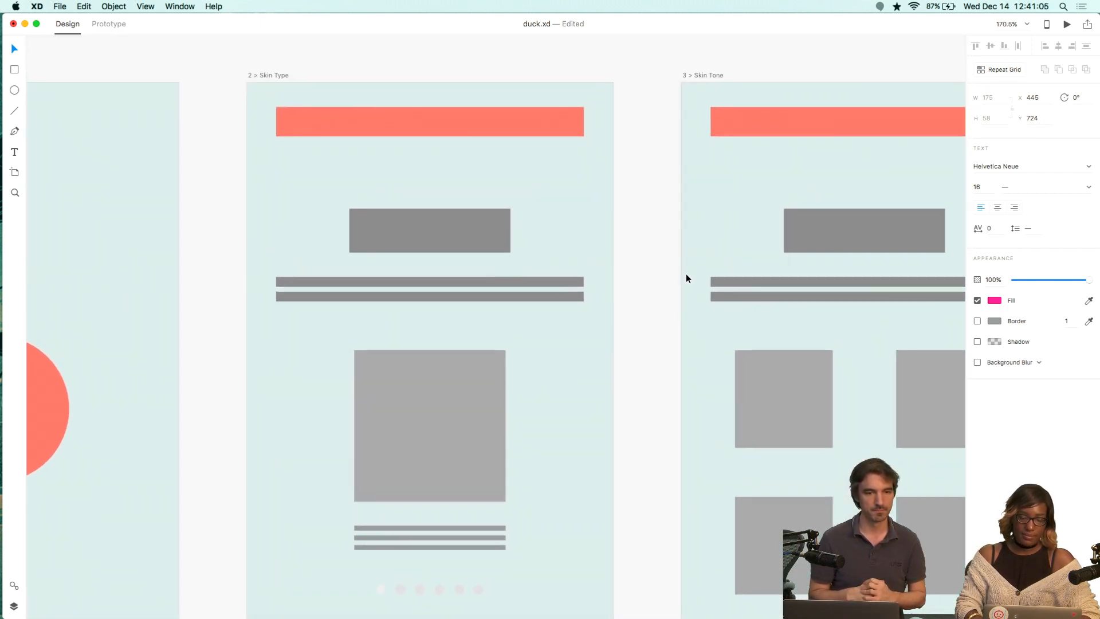
{"action": "scroll", "coordinate": [687, 278], "scroll_direction": "left", "scroll_amount": 2}
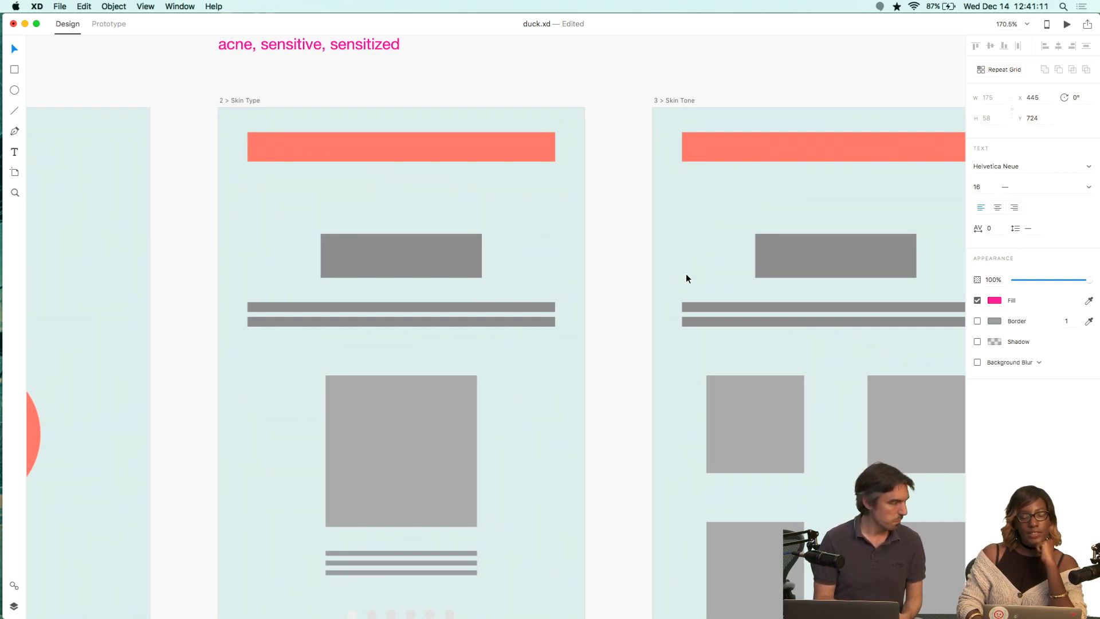
{"action": "scroll", "coordinate": [686, 273], "scroll_direction": "left", "scroll_amount": 5}
{"action": "scroll", "coordinate": [686, 273], "scroll_direction": "down", "scroll_amount": 3}
{"action": "scroll", "coordinate": [685, 281], "scroll_direction": "down", "scroll_amount": 4}
{"action": "scroll", "coordinate": [685, 281], "scroll_direction": "right", "scroll_amount": 2}
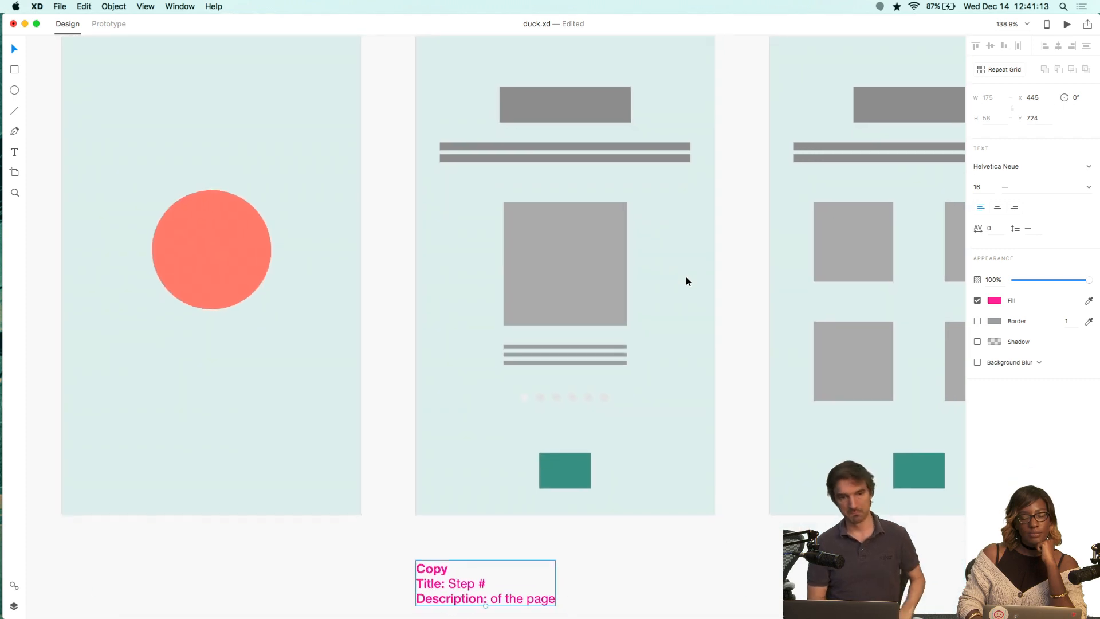
{"action": "scroll", "coordinate": [686, 280], "scroll_direction": "up", "scroll_amount": 4}
{"action": "scroll", "coordinate": [686, 281], "scroll_direction": "up", "scroll_amount": 3}
{"action": "scroll", "coordinate": [686, 280], "scroll_direction": "right", "scroll_amount": 2}
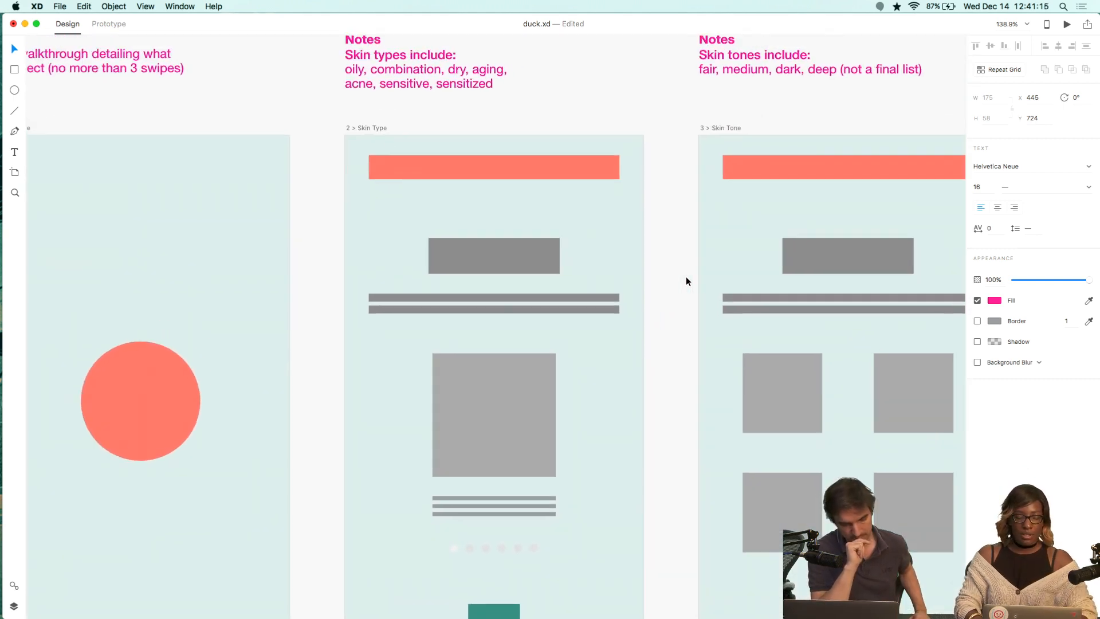
{"action": "scroll", "coordinate": [663, 260], "scroll_direction": "up", "scroll_amount": 5}
{"action": "scroll", "coordinate": [663, 260], "scroll_direction": "right", "scroll_amount": 2}
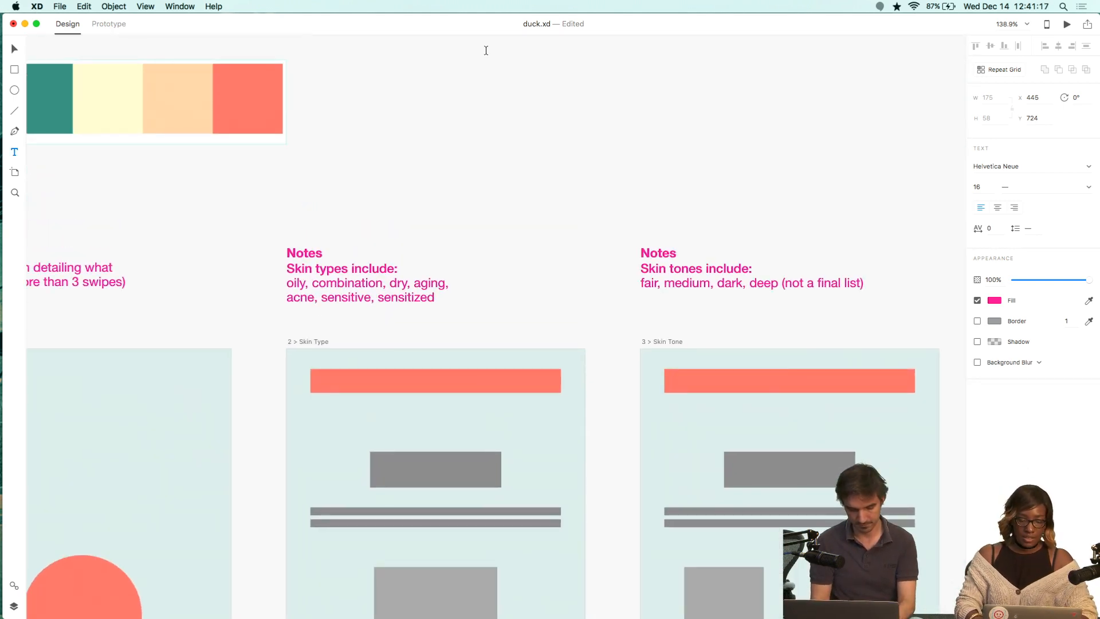
{"action": "scroll", "coordinate": [487, 53], "scroll_direction": "up", "scroll_amount": 4}
{"action": "scroll", "coordinate": [487, 54], "scroll_direction": "left", "scroll_amount": 1}
{"action": "scroll", "coordinate": [500, 110], "scroll_direction": "up", "scroll_amount": 1}
{"action": "scroll", "coordinate": [500, 110], "scroll_direction": "left", "scroll_amount": 1}
{"action": "left_click_drag", "start_coordinate": [433, 93], "coordinate": [655, 211]}
{"action": "type", "text": "Fonts"}
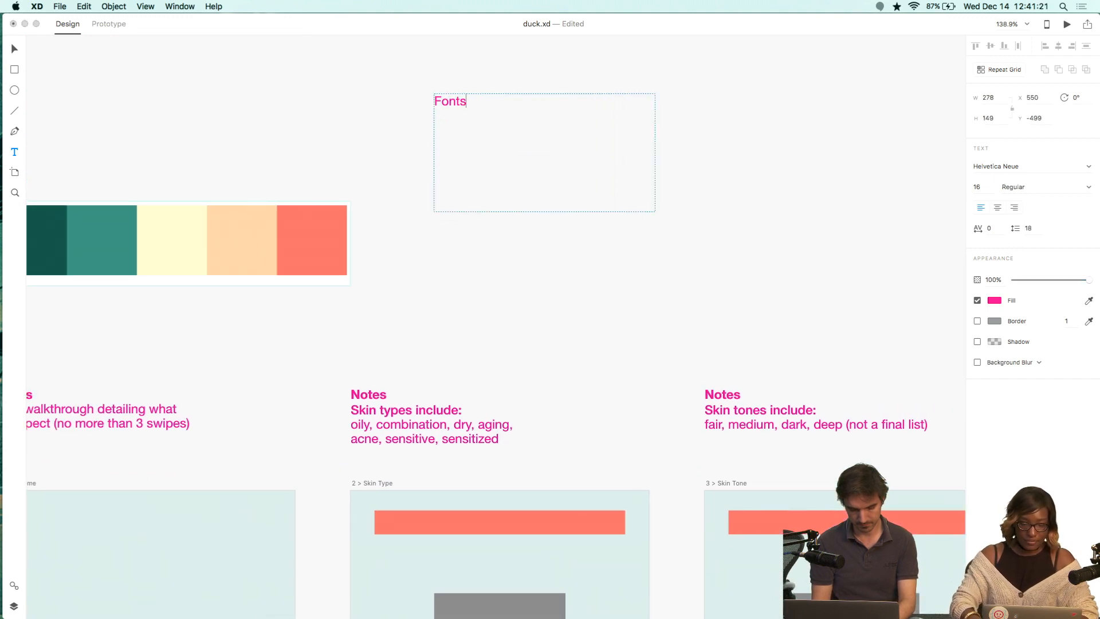
{"action": "key", "text": "super+a"}
{"action": "key", "text": "super+b"}
{"action": "key", "text": "Escape"}
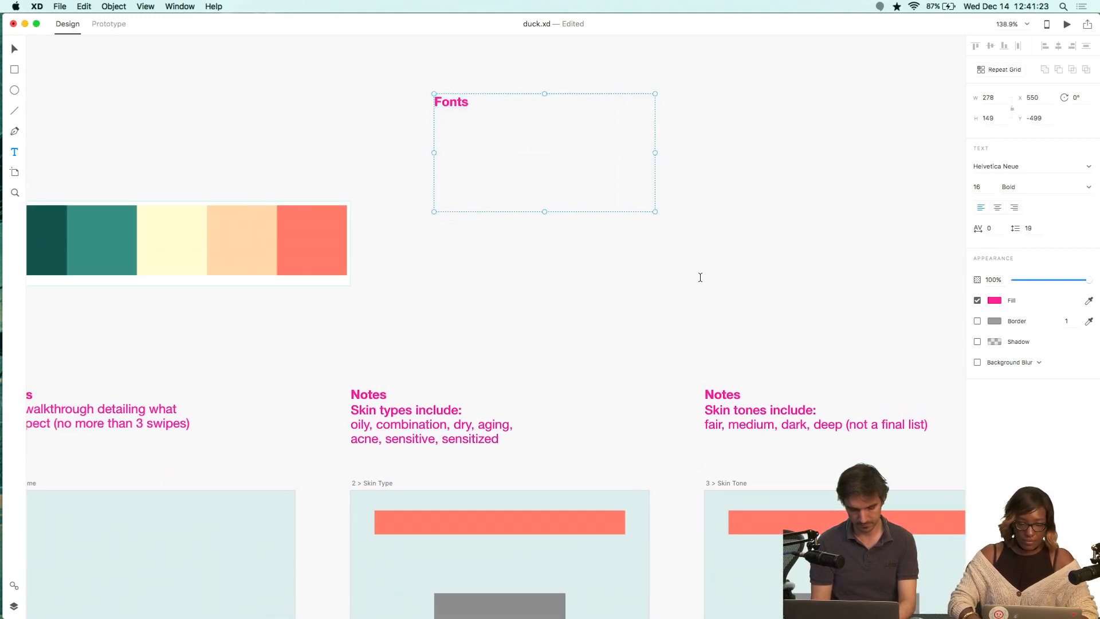
Shrink the Fonts text box to one line and change its text to "Font Ideas".
{"action": "left_click_drag", "start_coordinate": [543, 212], "coordinate": [546, 118]}
{"action": "double_click", "coordinate": [475, 98]}
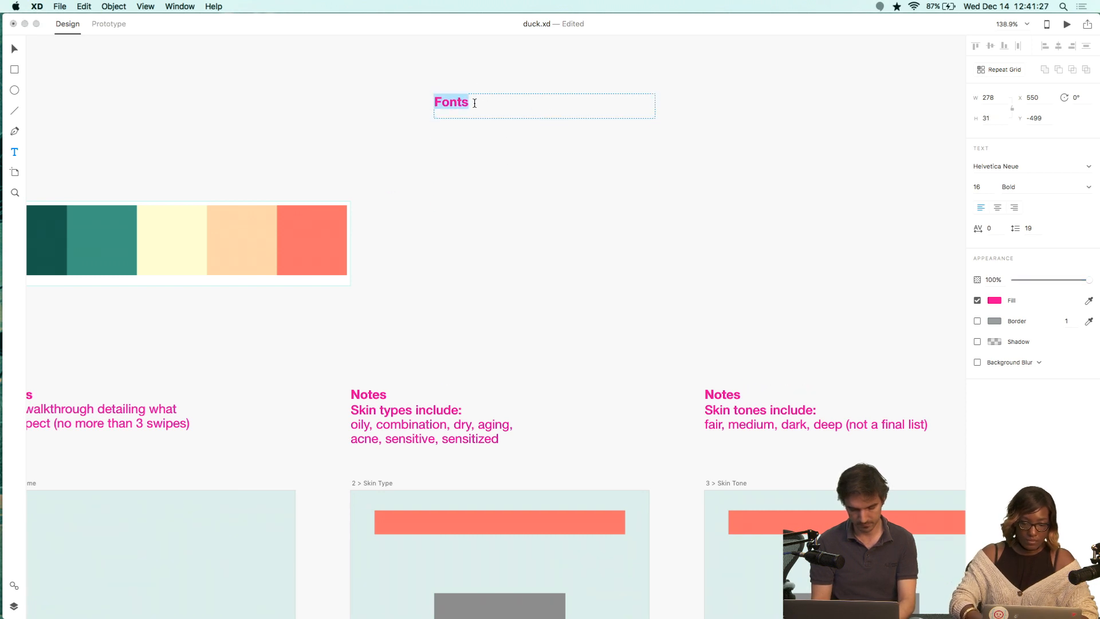
{"action": "type", "text": "Font Ideas"}
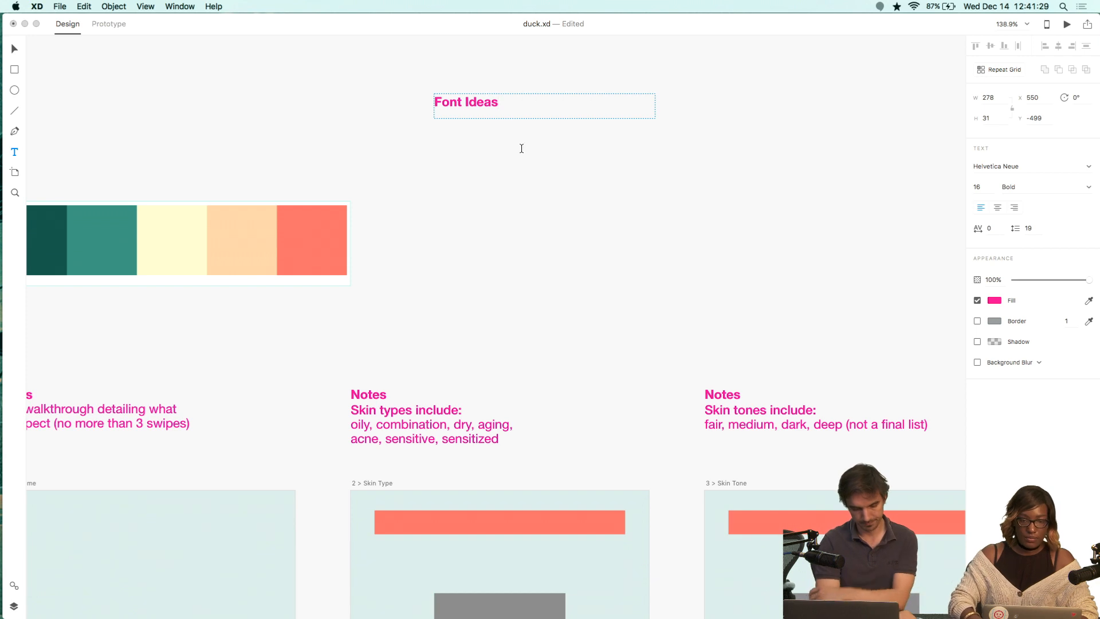
{"action": "key", "text": "Escape"}
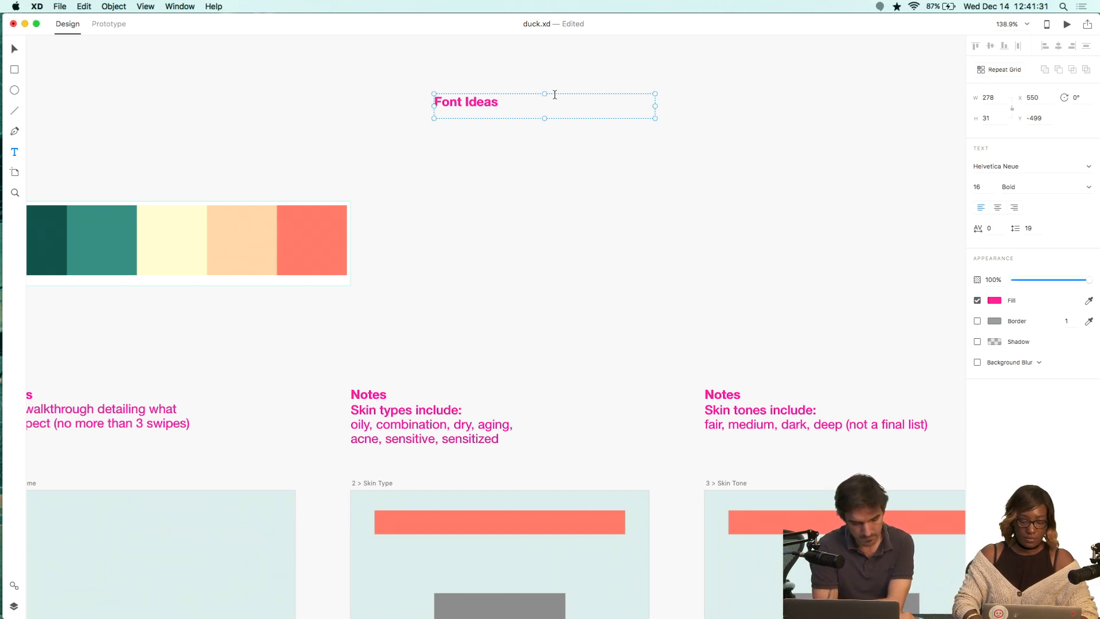
Duplicate the Font Ideas heading just below itself and set the copy's font to Avenir.
{"action": "left_click_drag", "start_coordinate": [480, 97], "coordinate": [480, 145]}
{"action": "double_click", "coordinate": [481, 145]}
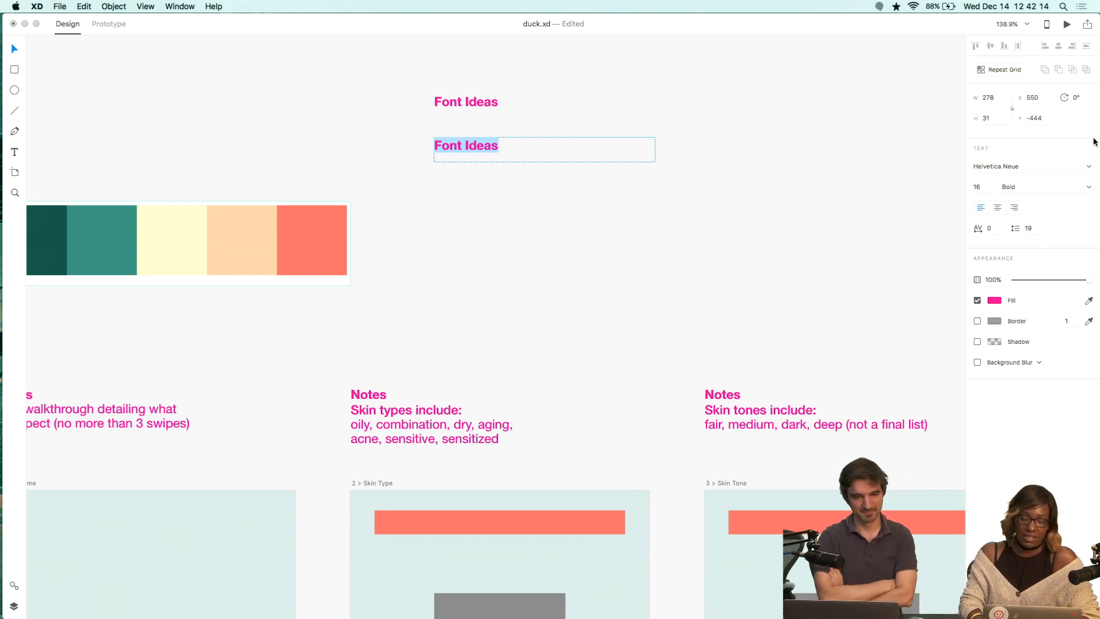
{"action": "left_click", "coordinate": [1083, 166]}
{"action": "type", "text": "Avenir"}
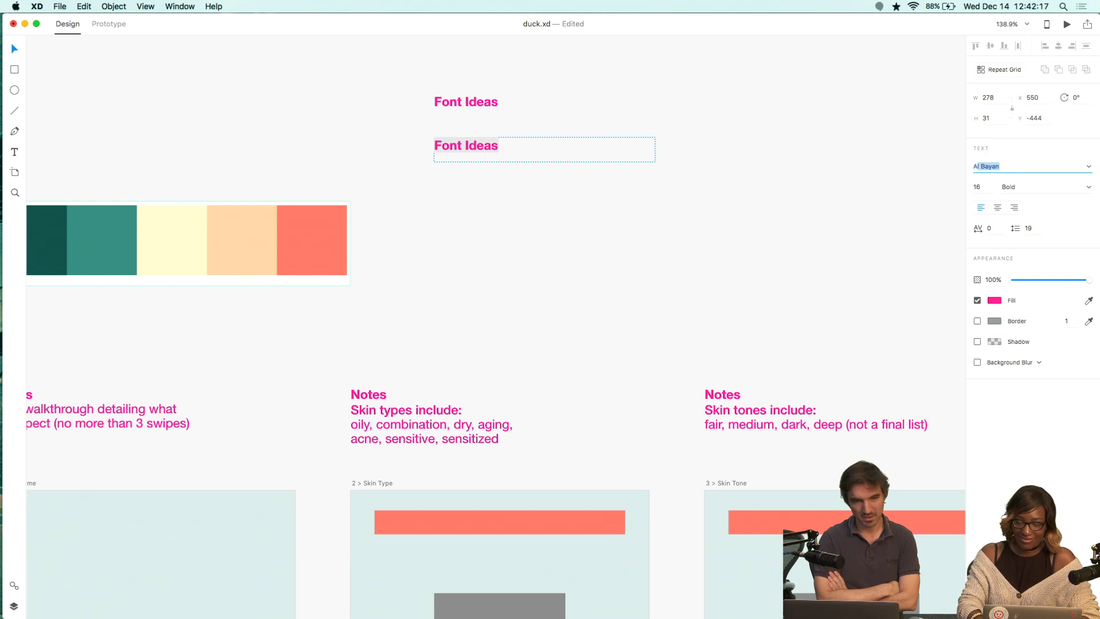
{"action": "key", "text": "Return"}
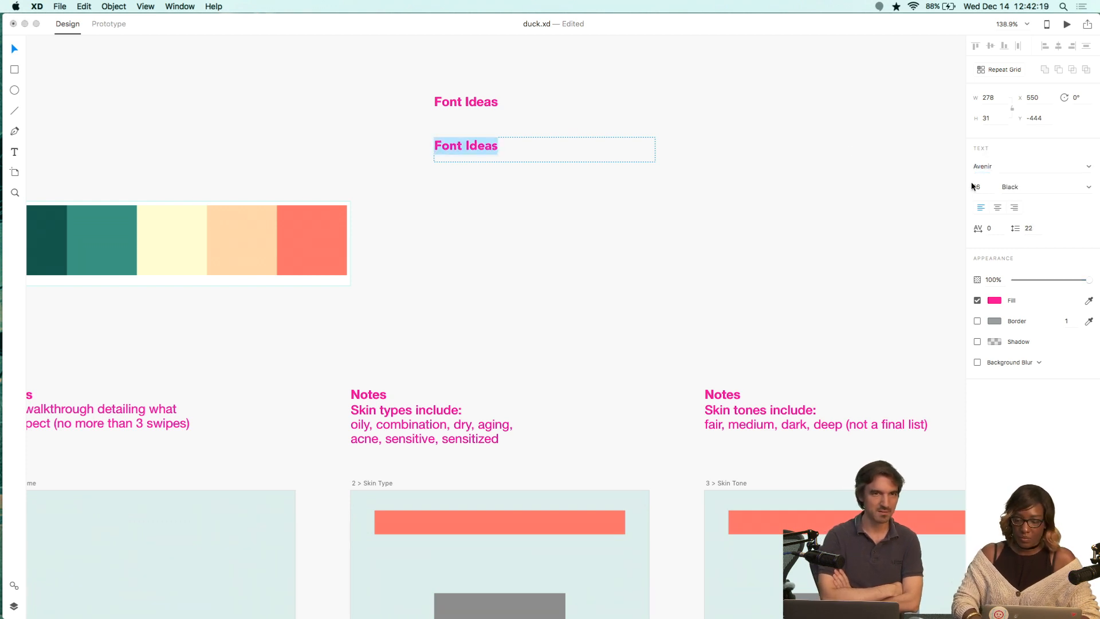
Change the duplicated heading's fill color to a dark gray.
{"action": "left_click", "coordinate": [995, 301]}
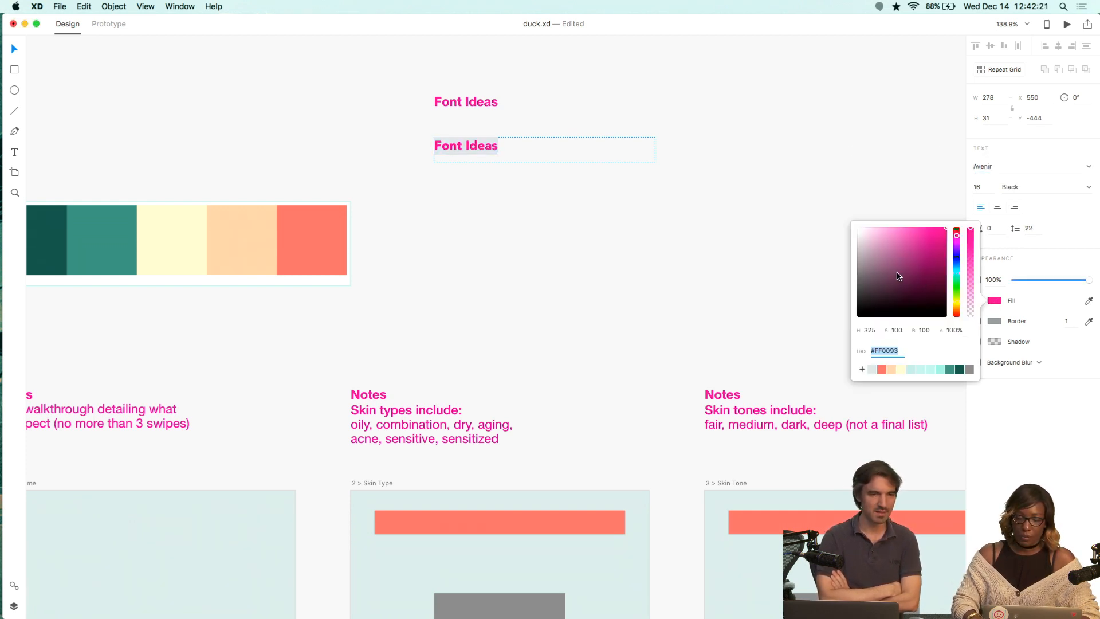
{"action": "mouse_move", "coordinate": [900, 277]}
{"action": "left_mouse_down"}
{"action": "mouse_move", "coordinate": [799, 248]}
{"action": "mouse_move", "coordinate": [792, 292]}
{"action": "left_mouse_up"}
{"action": "left_click", "coordinate": [780, 291]}
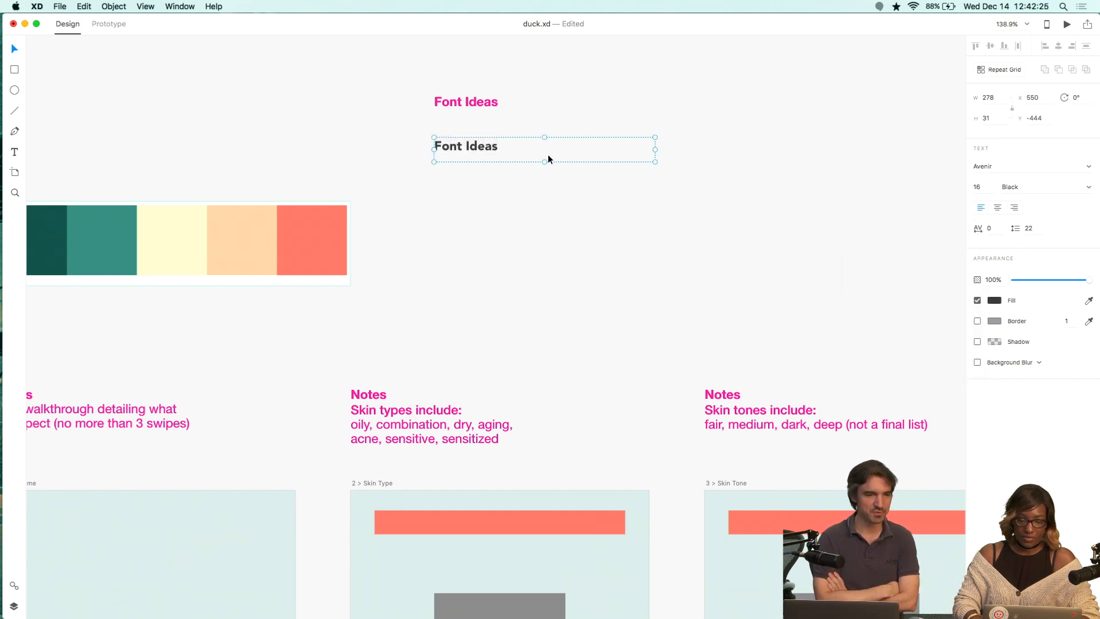
Change the duplicated heading's text to "Avenir".
{"action": "double_click", "coordinate": [494, 146]}
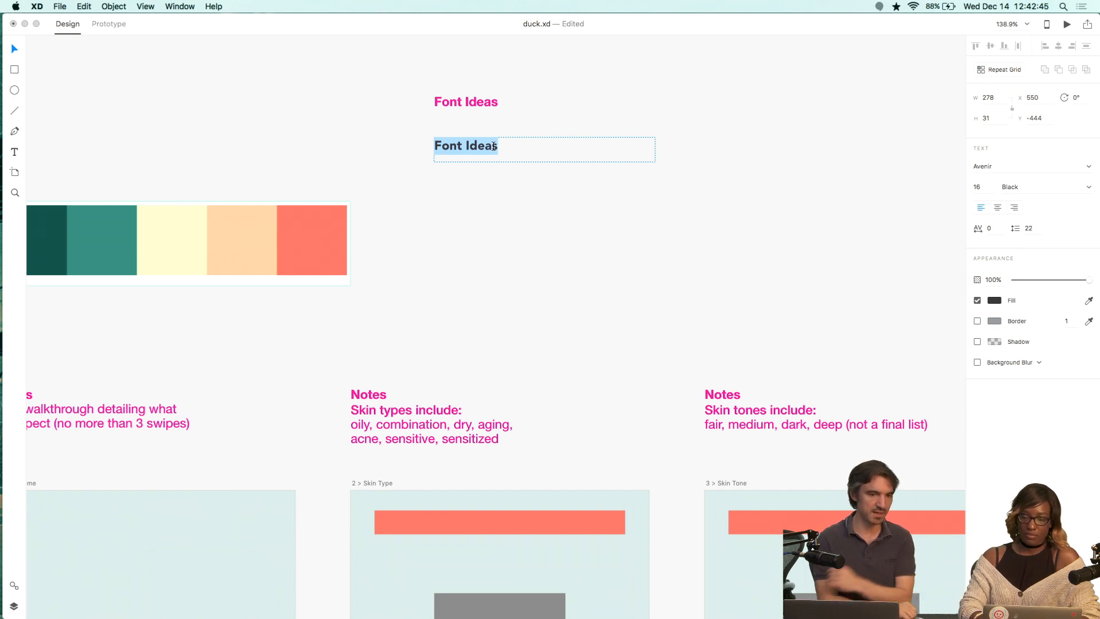
{"action": "type", "text": "Avenl"}
{"action": "key", "text": "BackSpace"}
{"action": "key", "text": "BackSpace"}
{"action": "key", "text": "BackSpace"}
{"action": "key", "text": "BackSpace"}
{"action": "type", "text": "veni"}
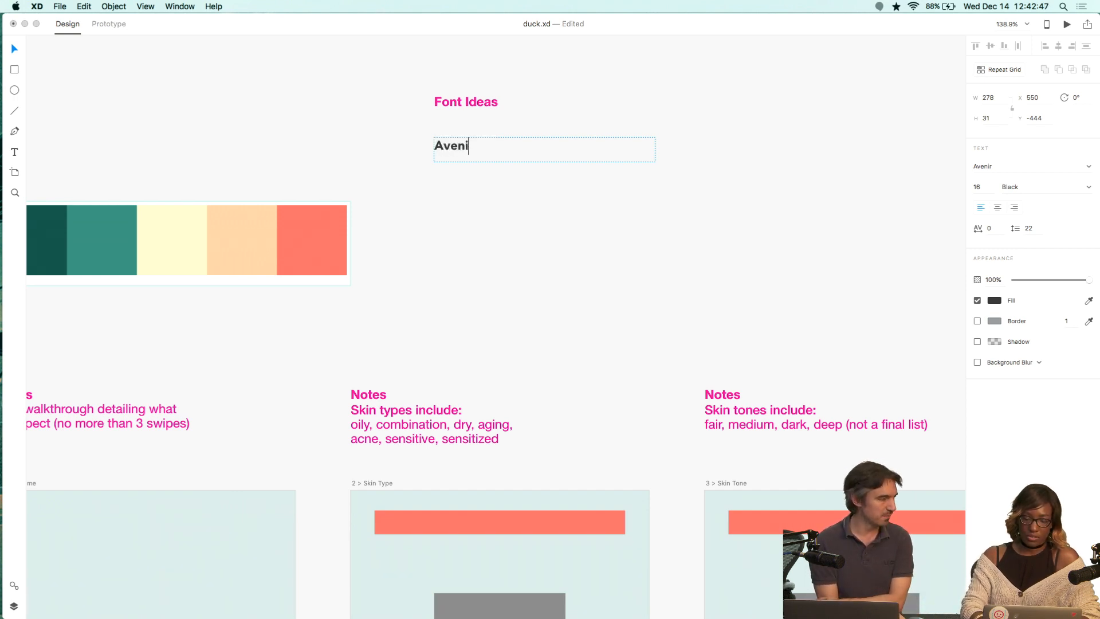
{"action": "type", "text": "r"}
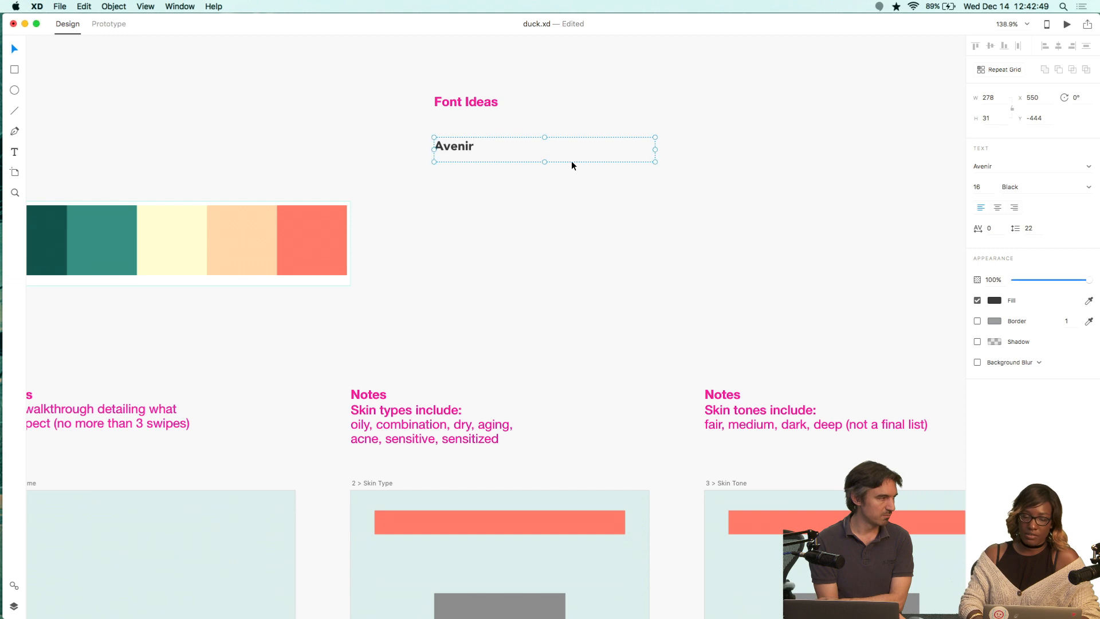
Duplicate the Avenir label three times, stacking the copies in a column below it.
{"action": "left_click_drag", "start_coordinate": [503, 153], "coordinate": [504, 198]}
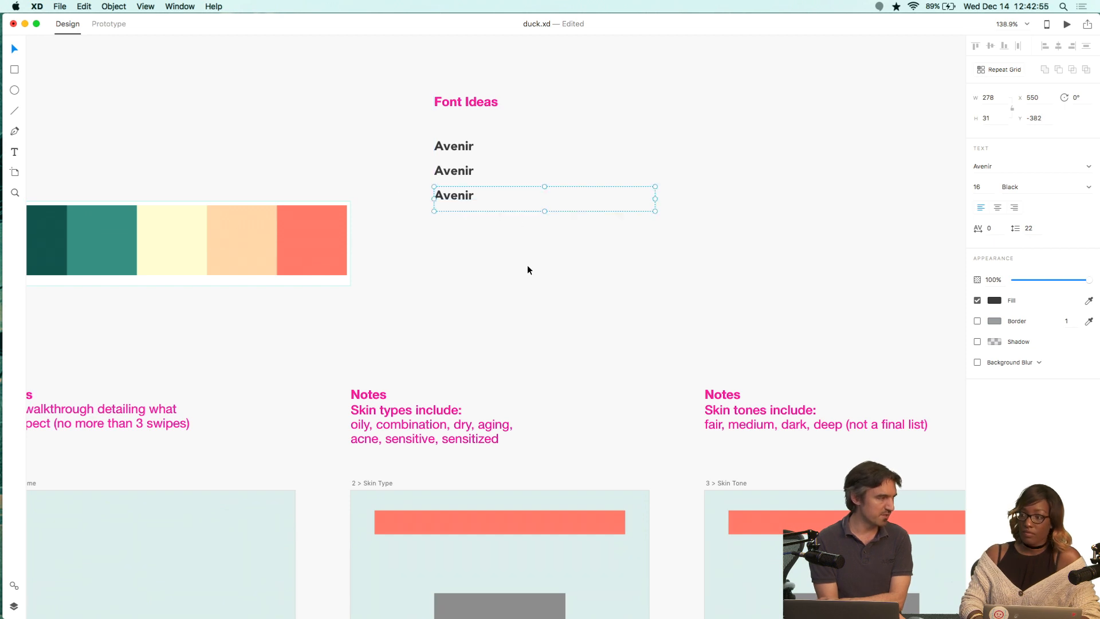
{"action": "left_click", "coordinate": [569, 283]}
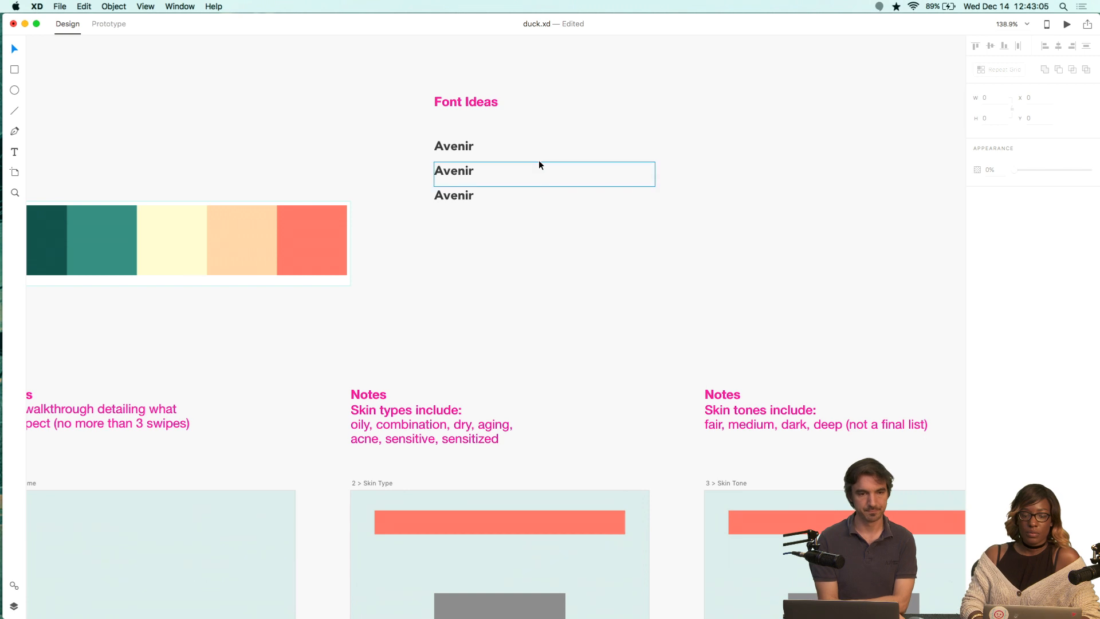
{"action": "left_click_drag", "start_coordinate": [461, 198], "coordinate": [458, 222]}
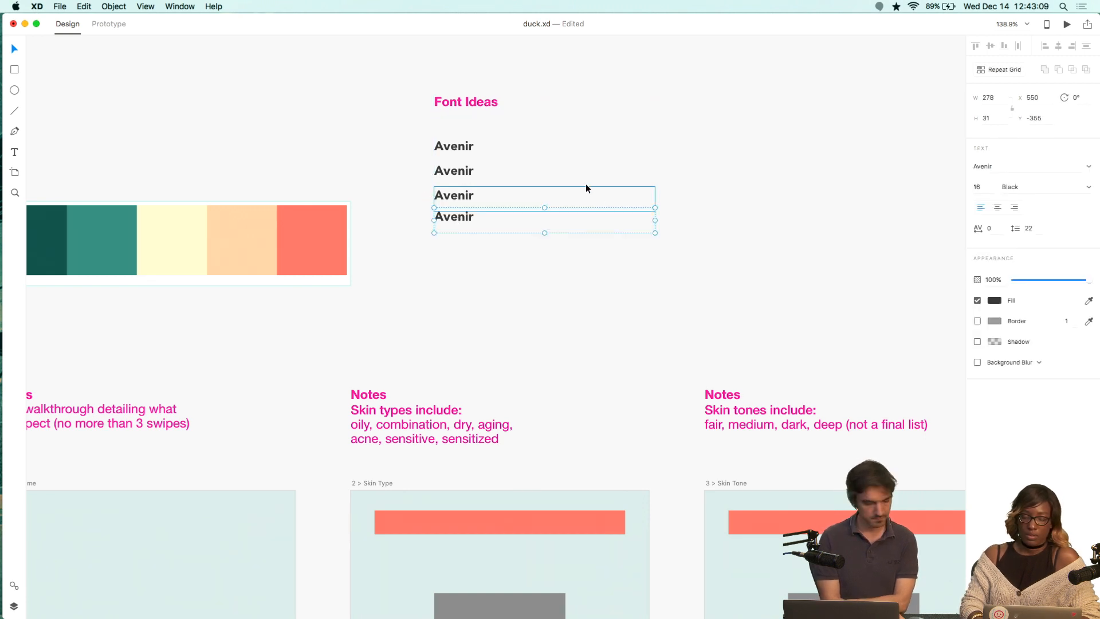
Try setting the second Avenir label's font to PT Sans, then undo the font change.
{"action": "left_click", "coordinate": [467, 172]}
{"action": "left_click", "coordinate": [1014, 168]}
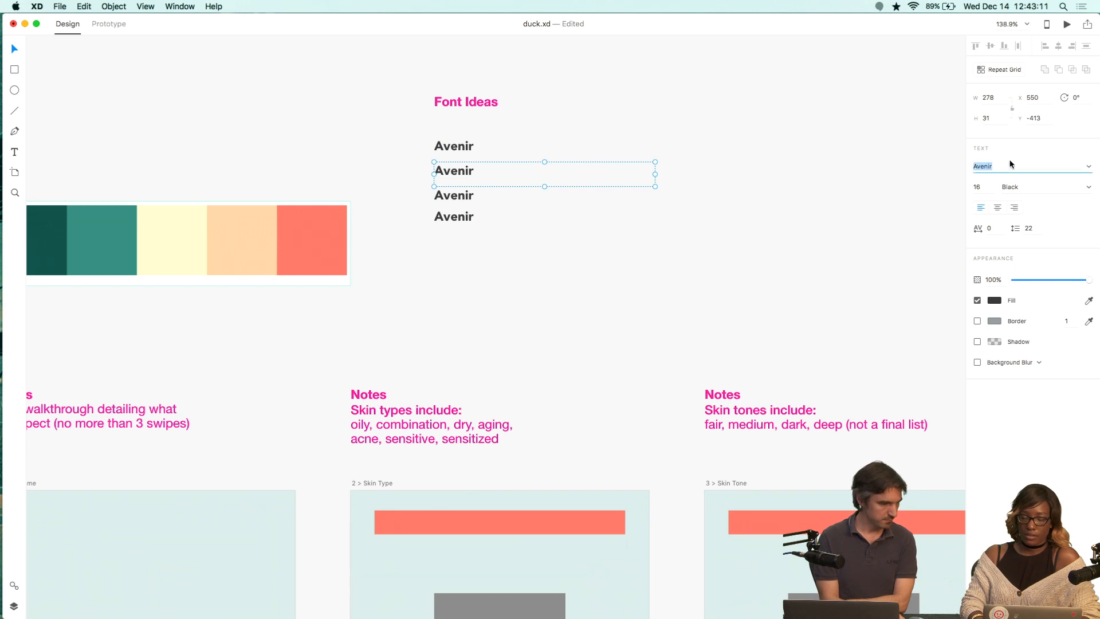
{"action": "type", "text": "Whitn"}
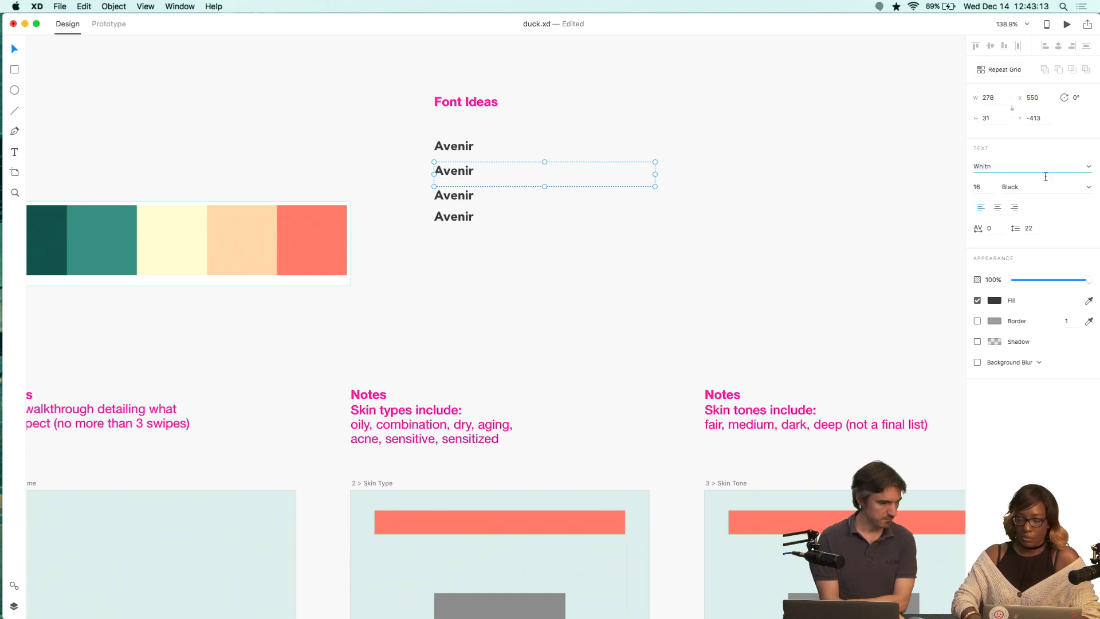
{"action": "left_click", "coordinate": [1089, 167]}
{"action": "scroll", "coordinate": [1047, 276], "scroll_direction": "down", "scroll_amount": 5}
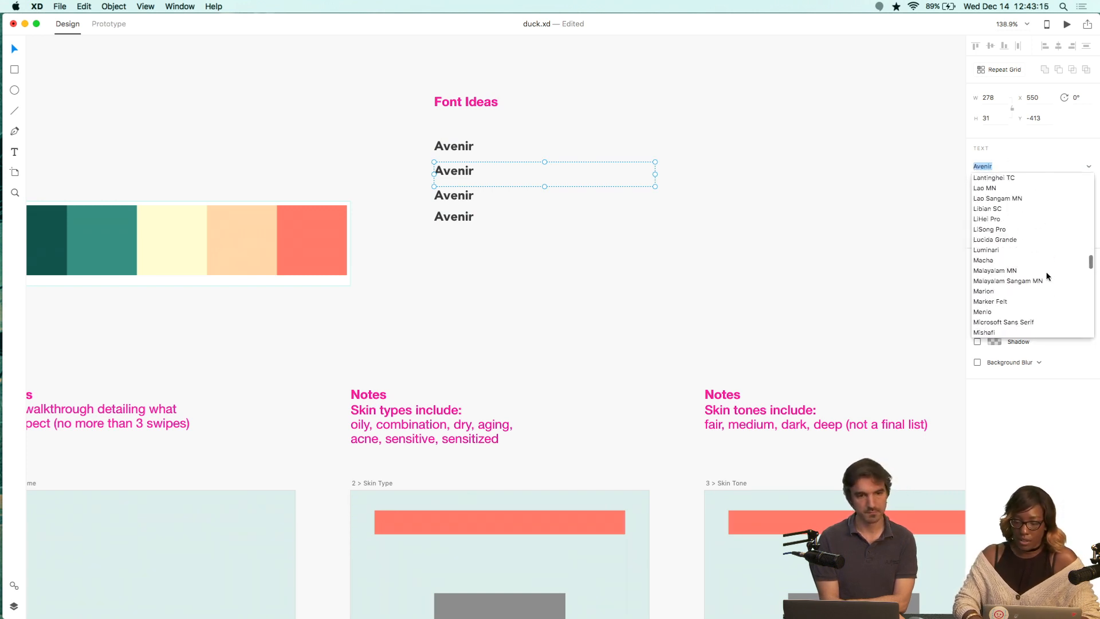
{"action": "scroll", "coordinate": [1047, 277], "scroll_direction": "down", "scroll_amount": 15}
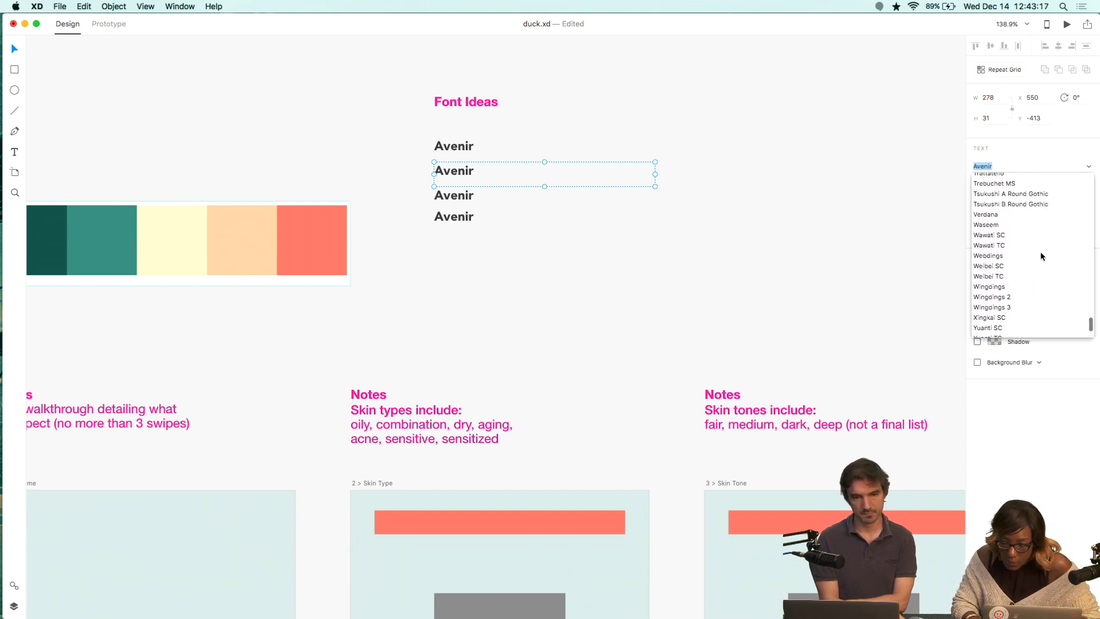
{"action": "scroll", "coordinate": [1041, 258], "scroll_direction": "up", "scroll_amount": 10}
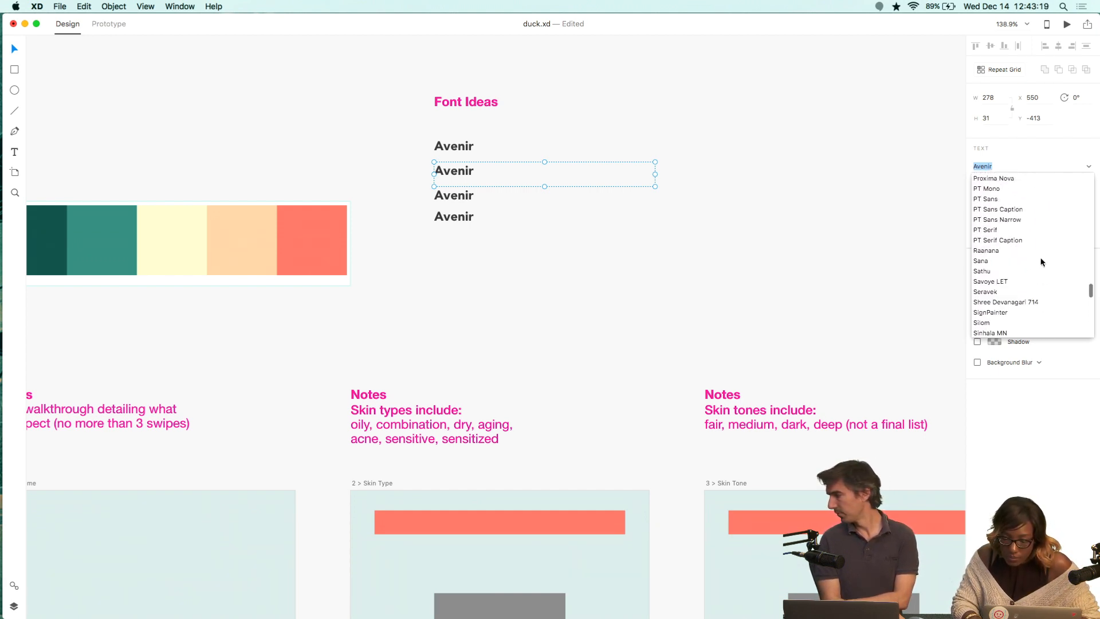
{"action": "scroll", "coordinate": [1041, 262], "scroll_direction": "up", "scroll_amount": 6}
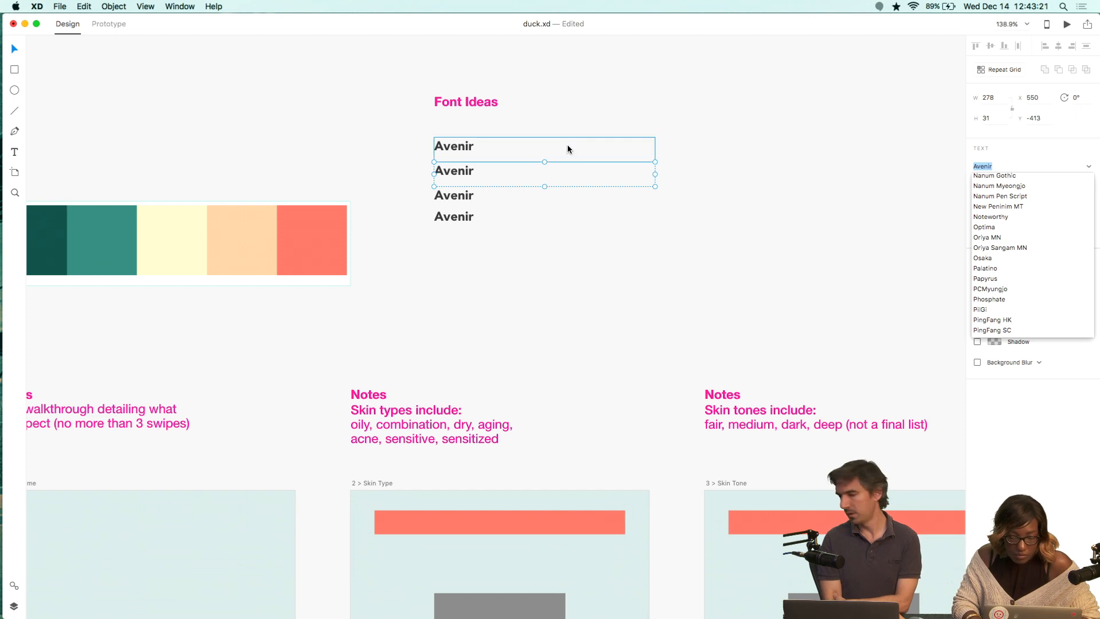
{"action": "type", "text": "PT Sans"}
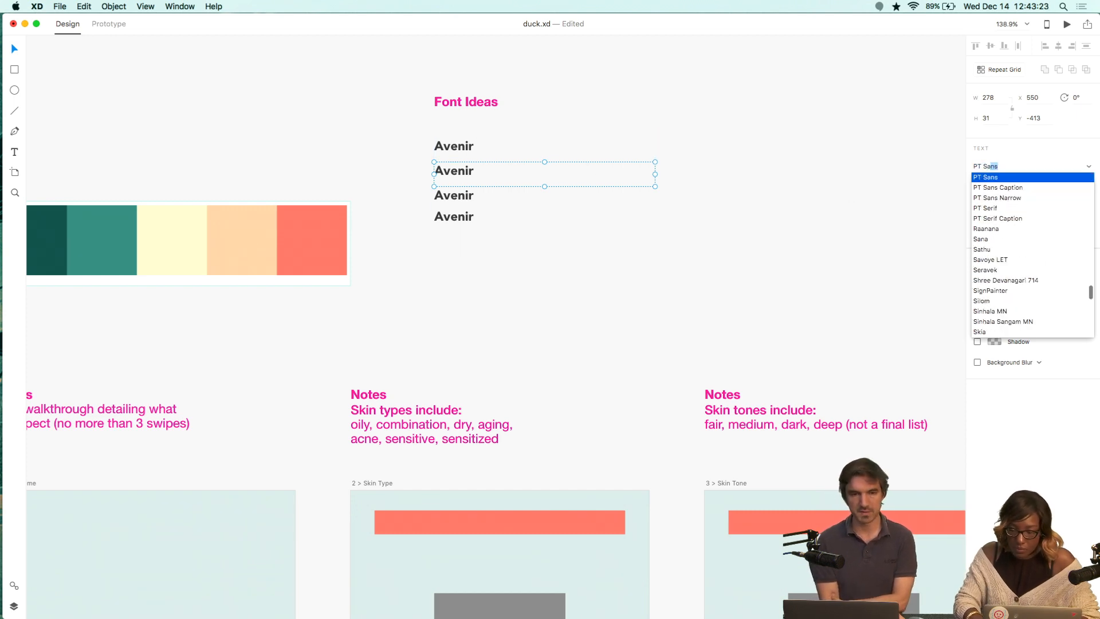
{"action": "key", "text": "Return"}
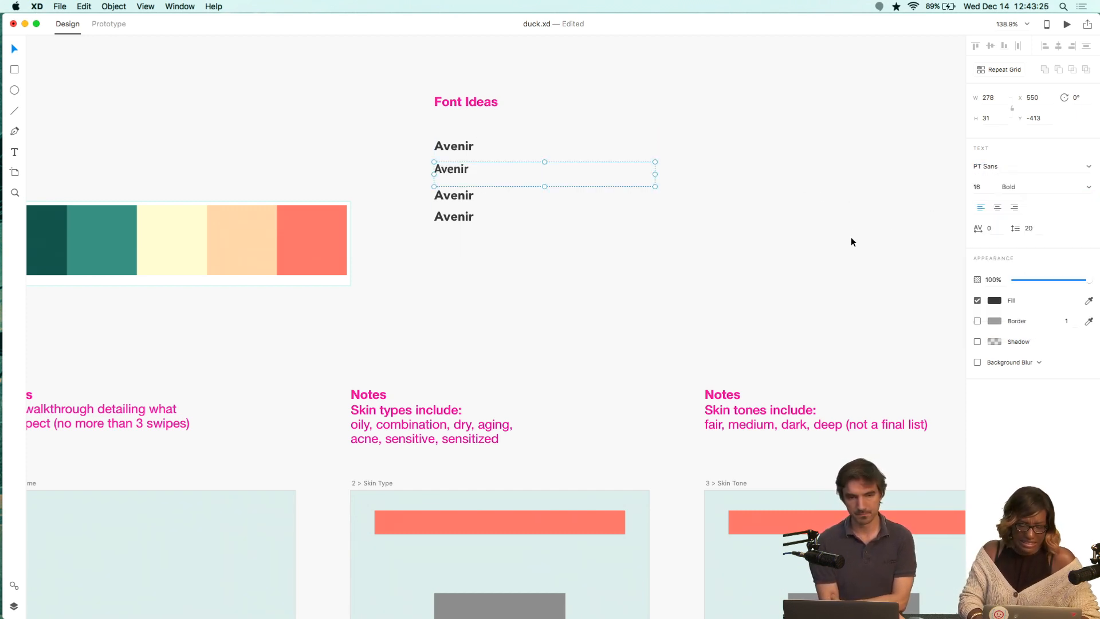
{"action": "key", "text": "super+z"}
{"action": "key", "text": "super+Tab"}
{"action": "key", "text": "super+Tab"}
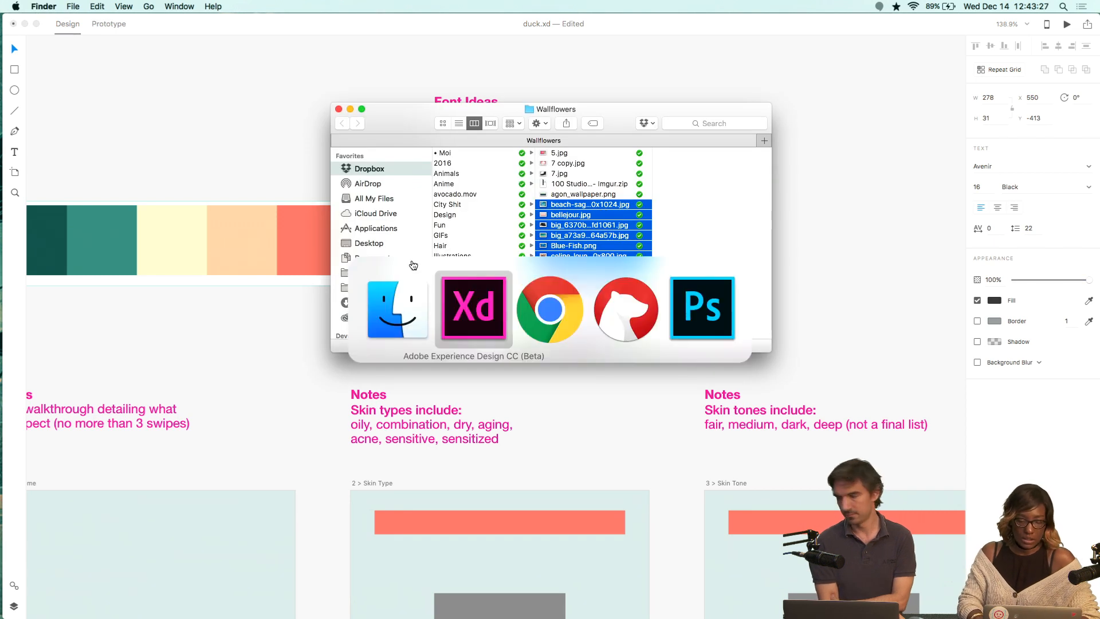
{"action": "key", "text": "super+Tab"}
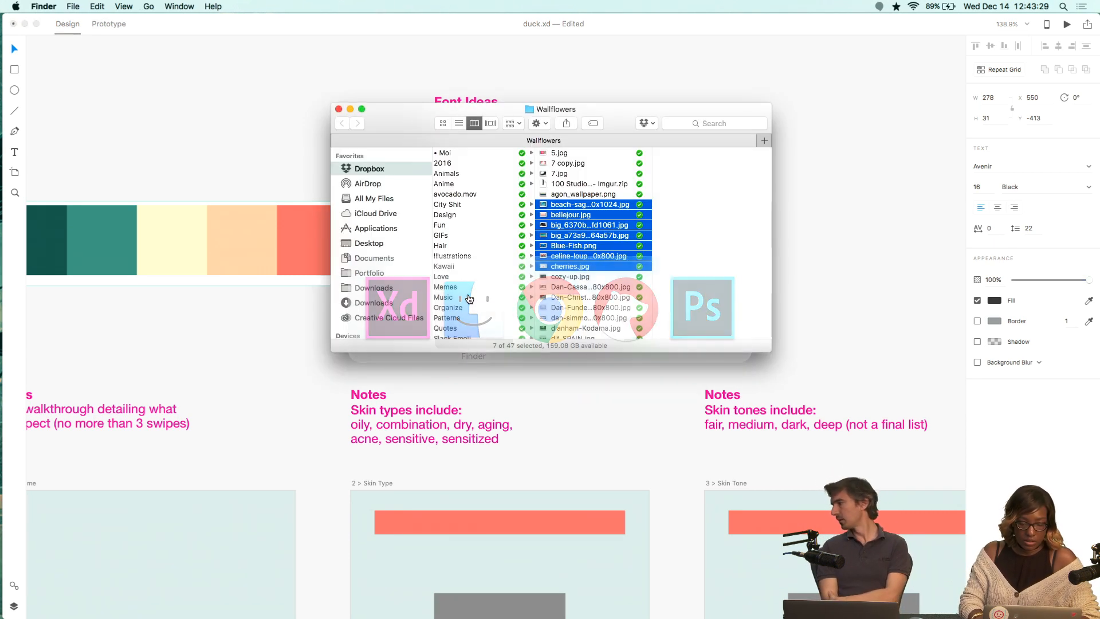
{"action": "key", "text": "super+Tab"}
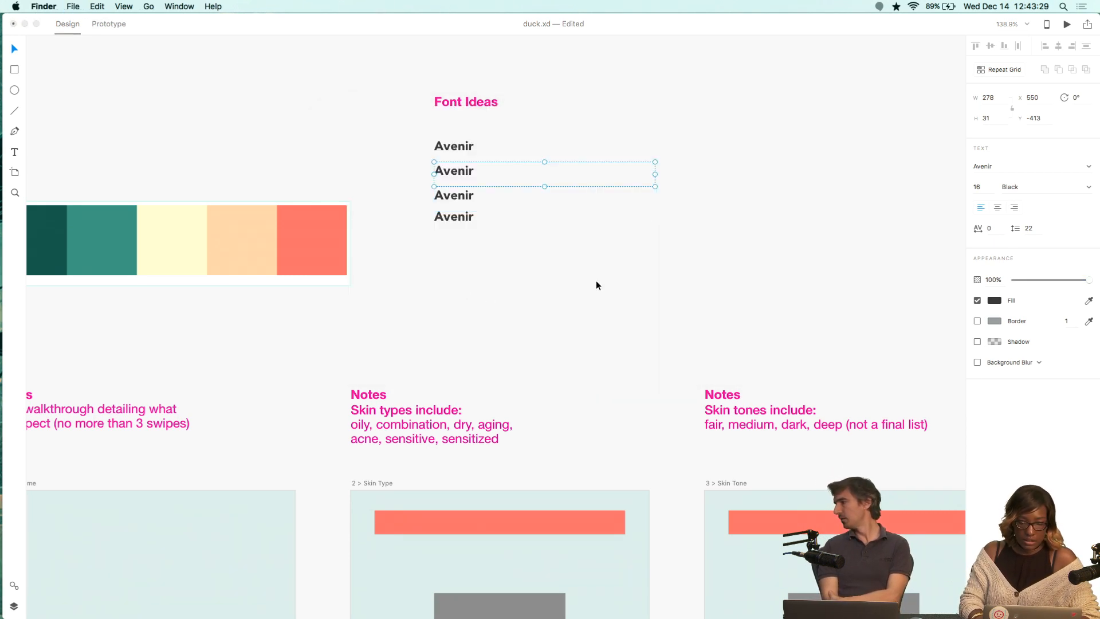
Set the second Avenir label's font to Futura and select the third label.
{"action": "left_click", "coordinate": [1025, 171]}
{"action": "type", "text": "Futura"}
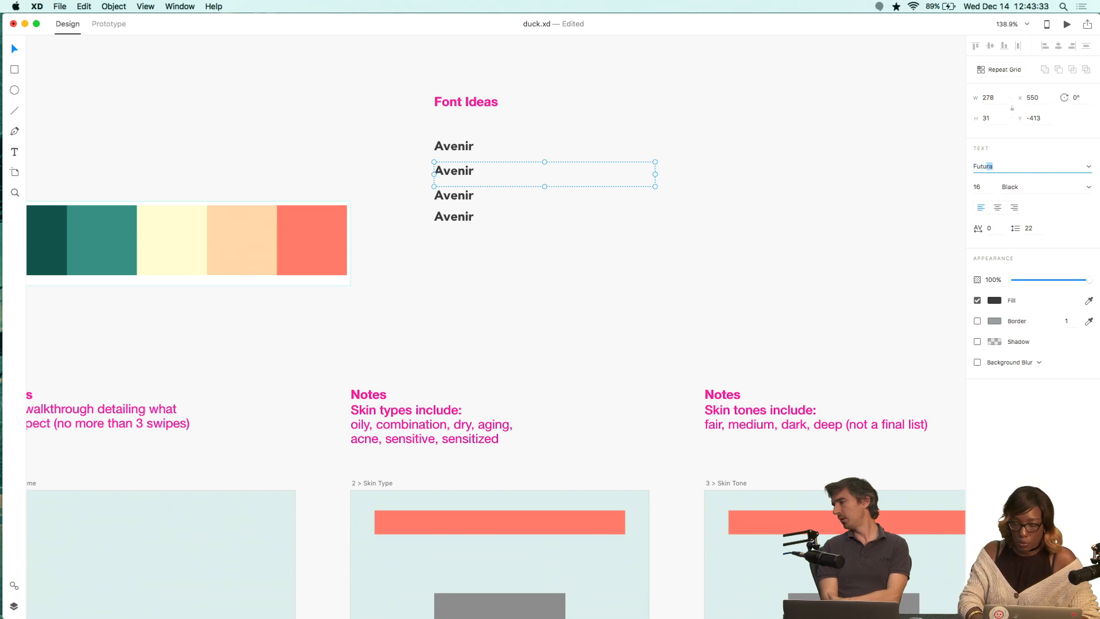
{"action": "left_click", "coordinate": [933, 246]}
{"action": "left_click", "coordinate": [456, 194]}
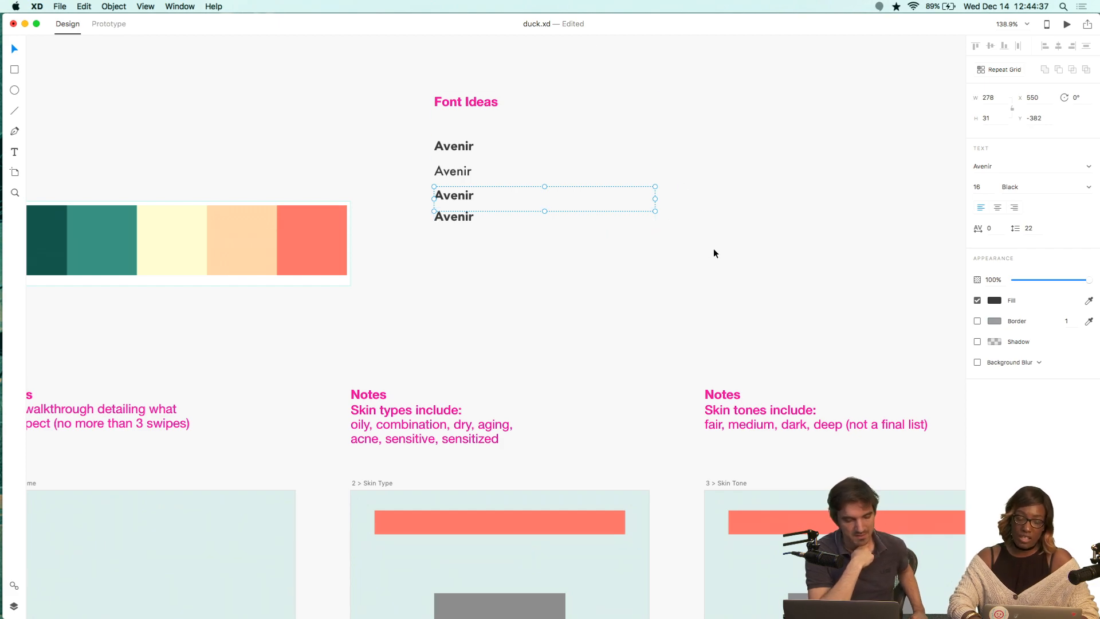
Switch to Chrome and open typekit.com/fonts in a new tab.
{"action": "key", "text": "super+Tab"}
{"action": "key", "text": "super+Tab"}
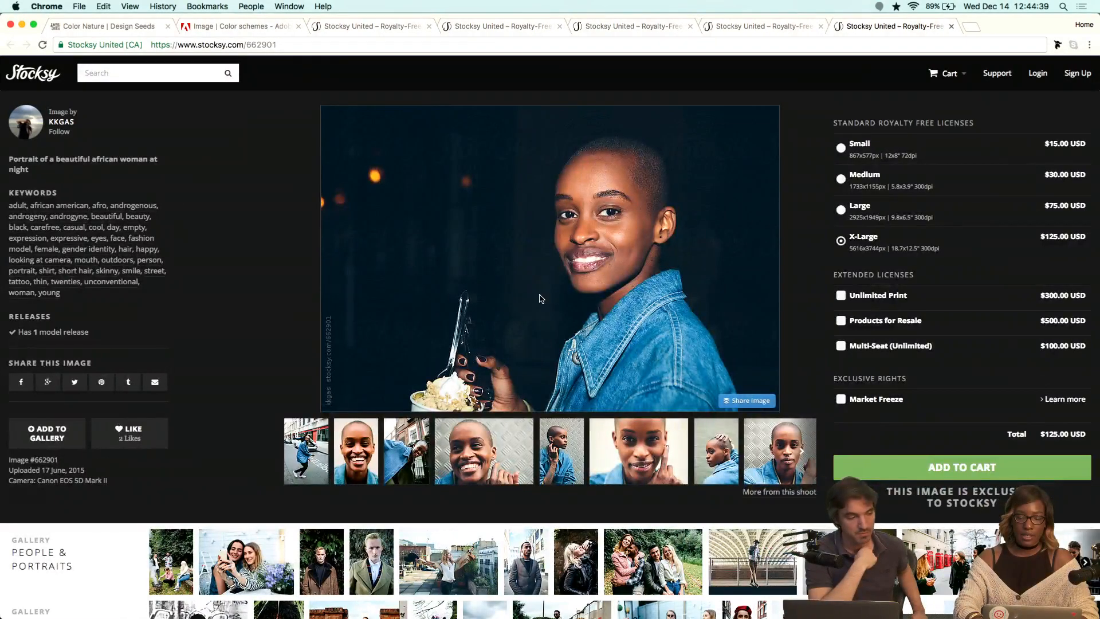
{"action": "key", "text": "super+t"}
{"action": "type", "text": "typekit.com/fonts"}
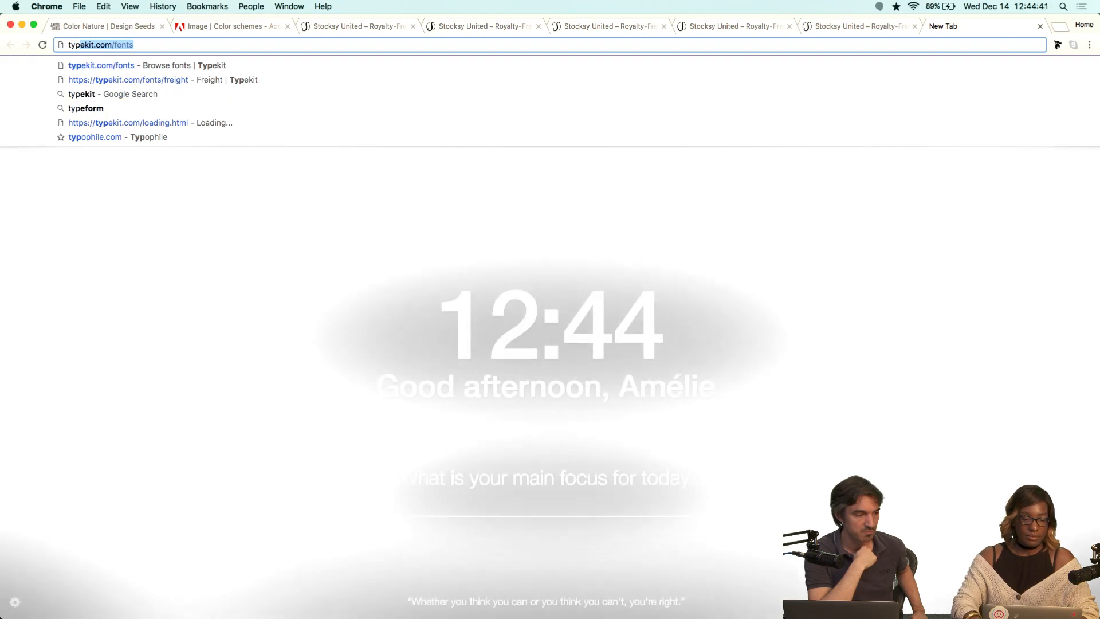
{"action": "key", "text": "Return"}
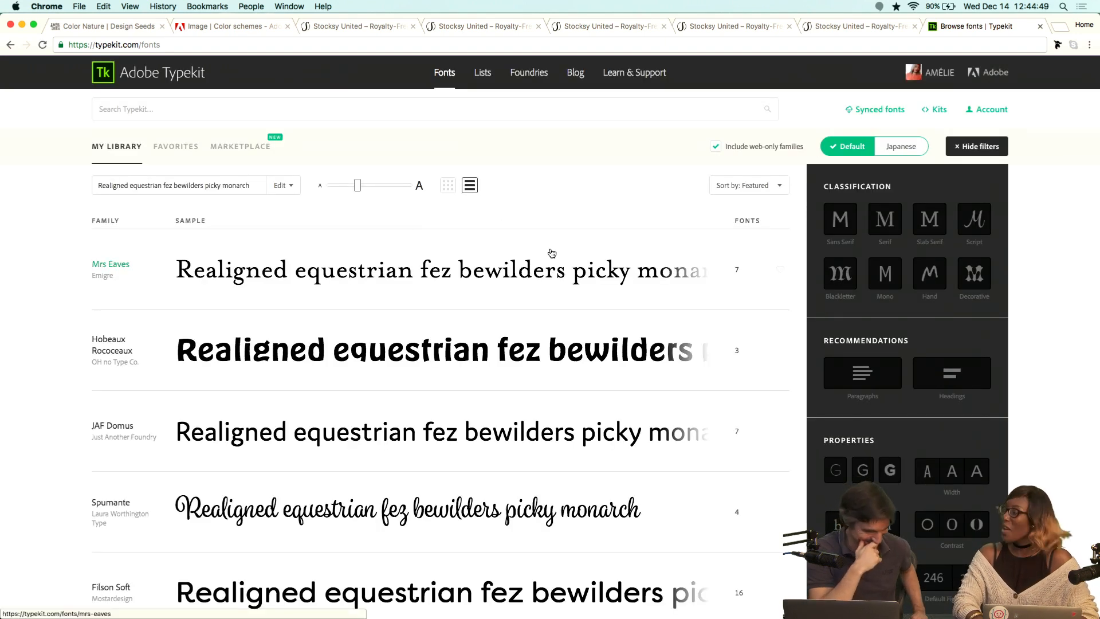
Replace the Typekit sample text with "skintuition".
{"action": "left_click", "coordinate": [224, 185]}
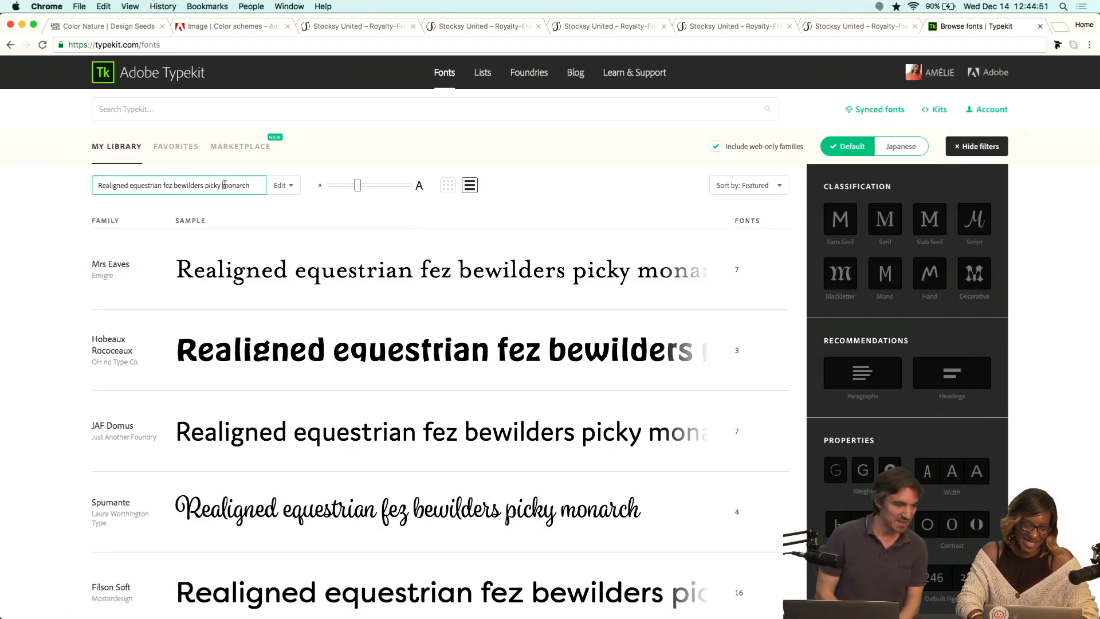
{"action": "triple_click", "coordinate": [224, 185]}
{"action": "type", "text": "skintuition"}
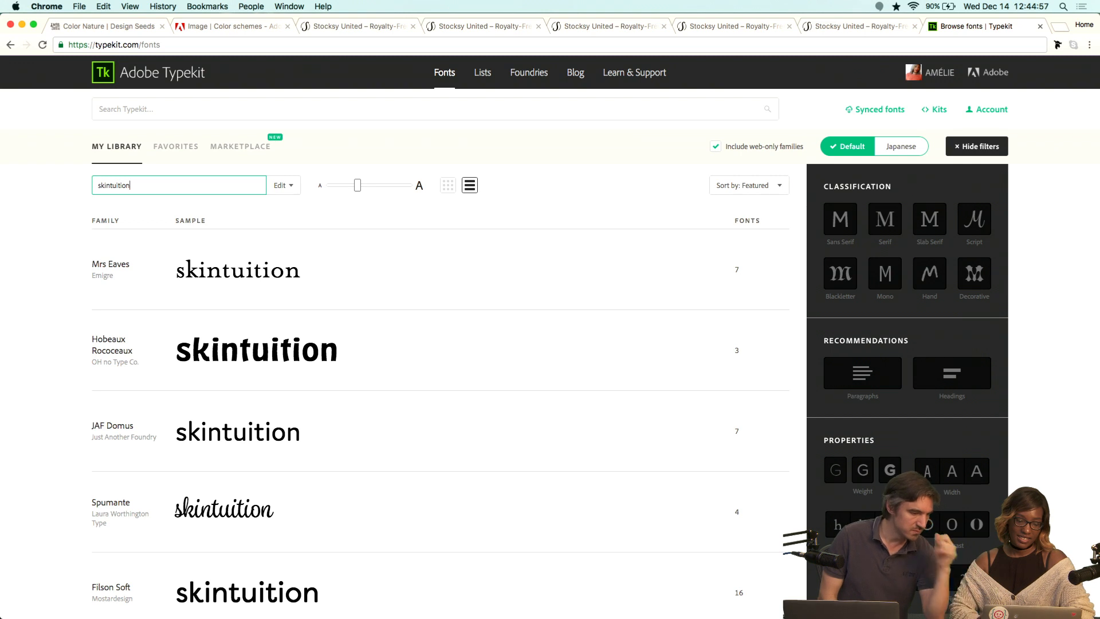
Exclude web-only families and filter the font list to Sans Serif.
{"action": "left_click", "coordinate": [715, 147]}
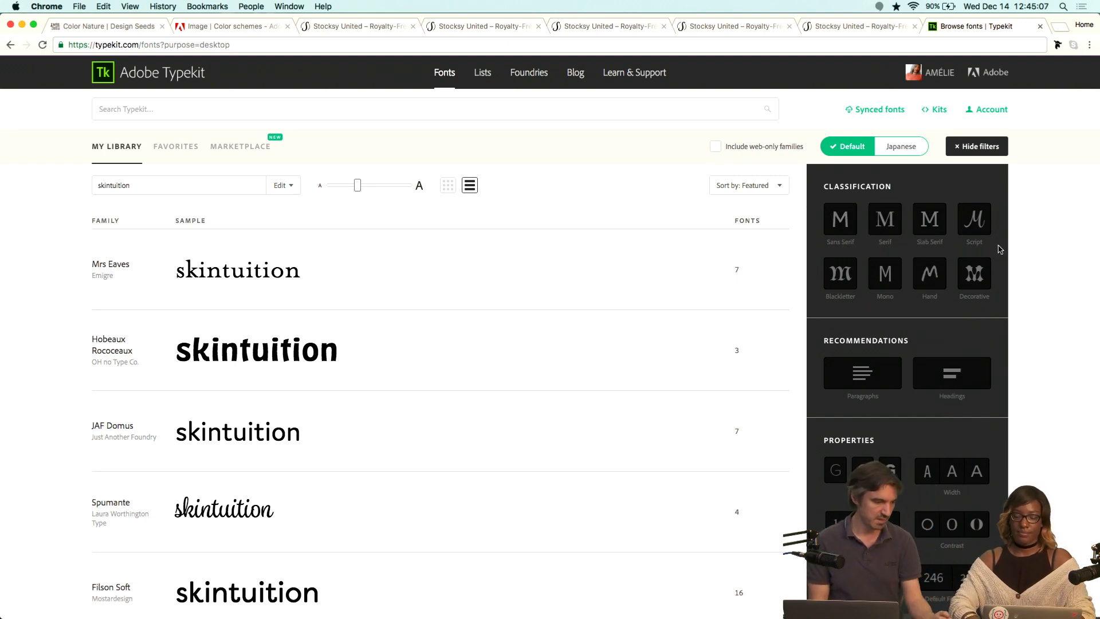
{"action": "left_click", "coordinate": [981, 147]}
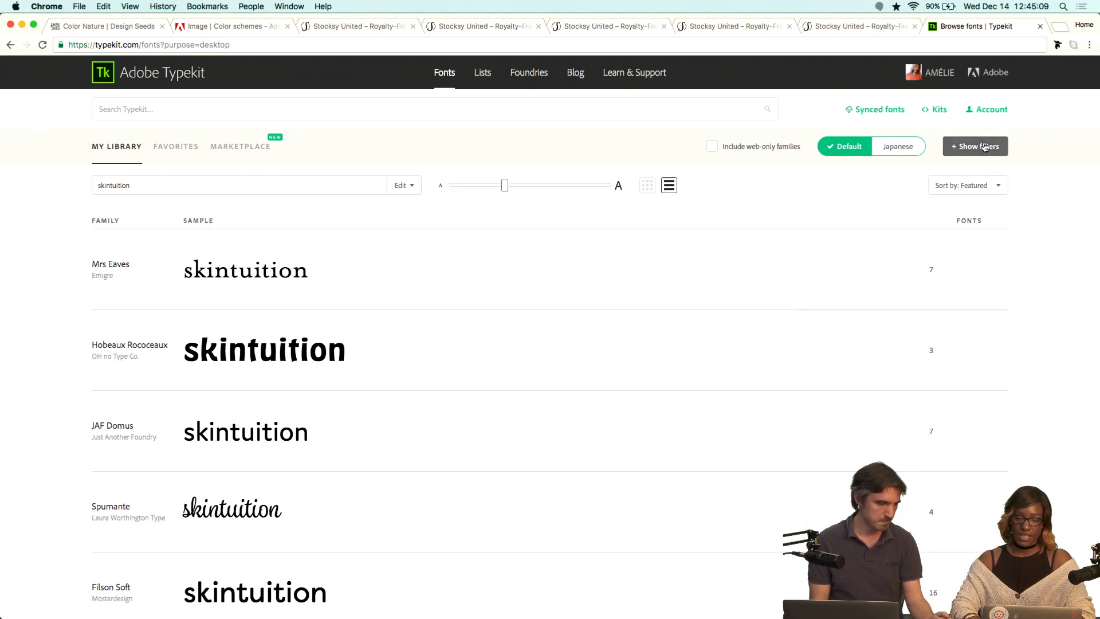
{"action": "left_click", "coordinate": [984, 147]}
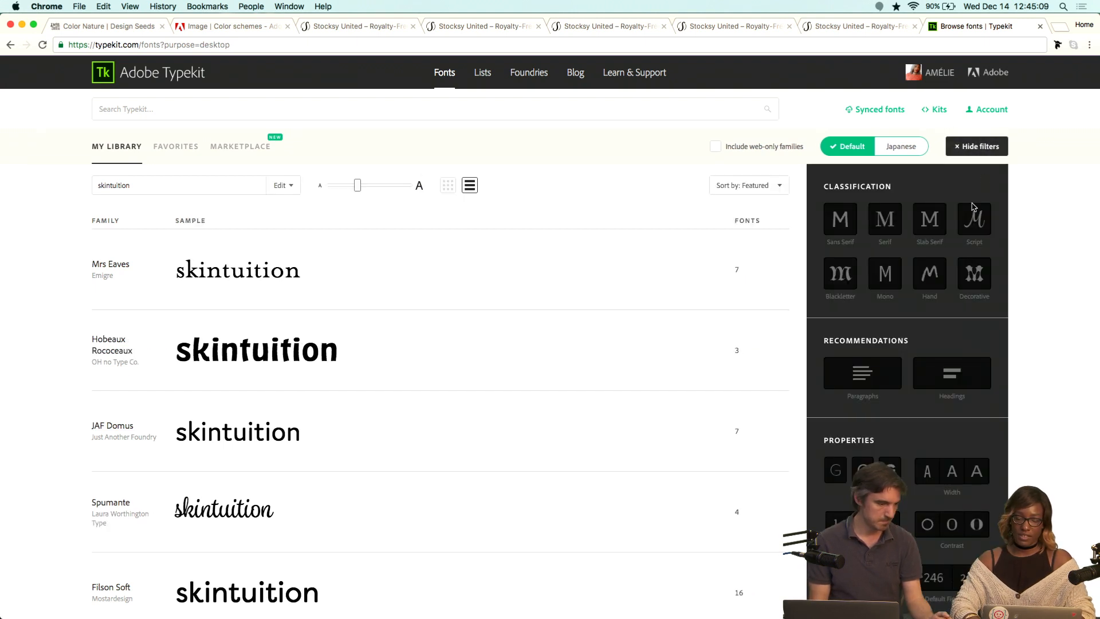
{"action": "left_click", "coordinate": [838, 233]}
Narrow the sans serif fonts to low contrast and medium x-height.
{"action": "scroll", "coordinate": [943, 351], "scroll_direction": "down", "scroll_amount": 2}
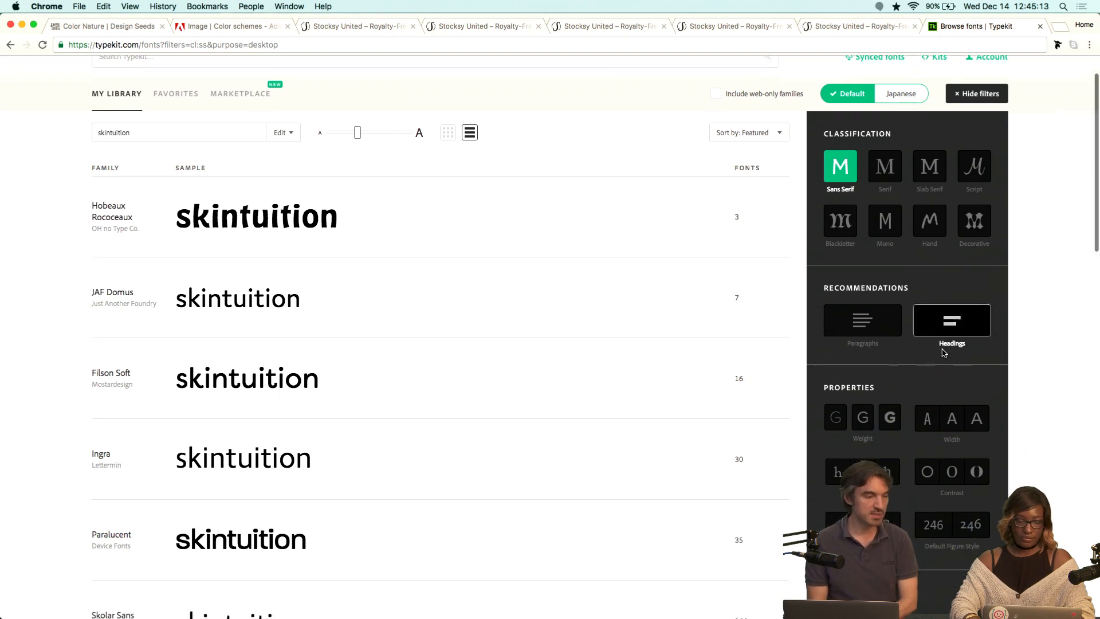
{"action": "scroll", "coordinate": [944, 351], "scroll_direction": "down", "scroll_amount": 3}
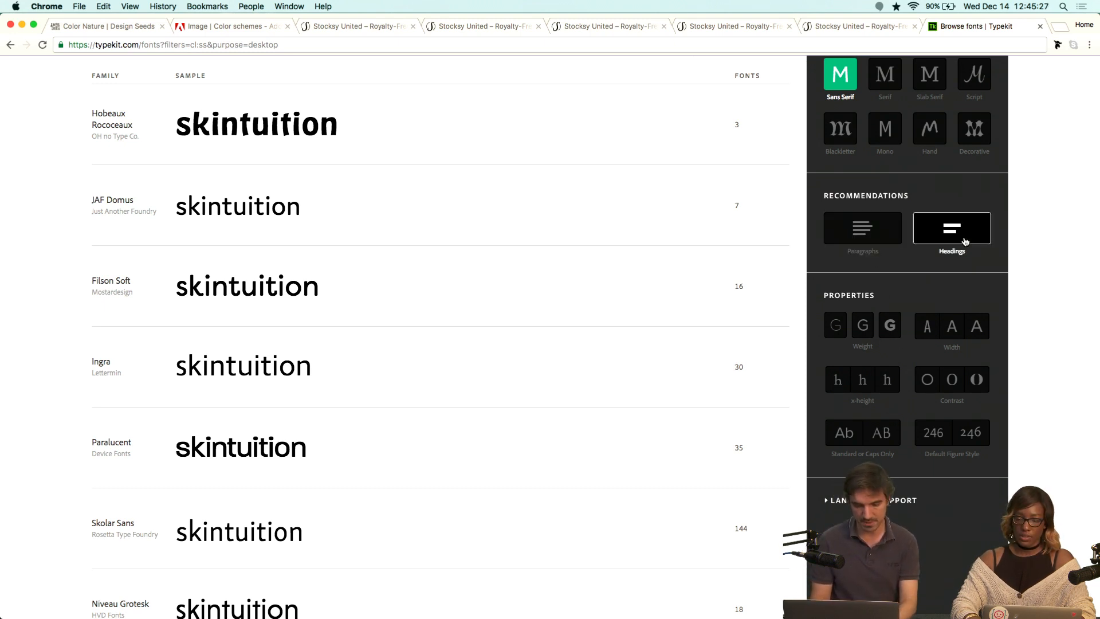
{"action": "left_click", "coordinate": [930, 382]}
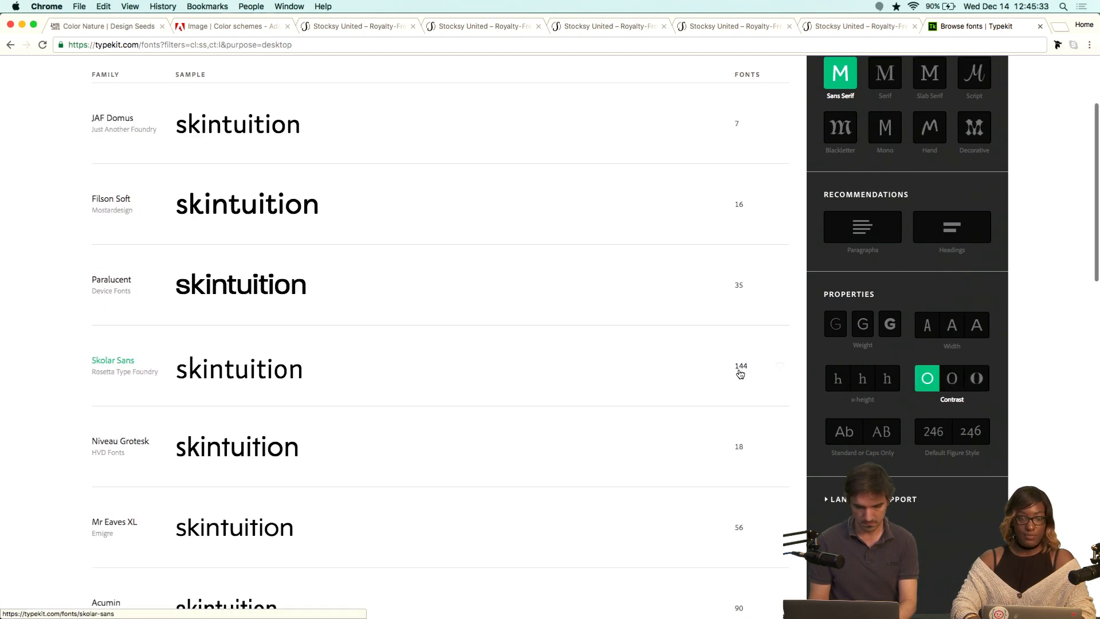
{"action": "scroll", "coordinate": [917, 390], "scroll_direction": "down", "scroll_amount": 1}
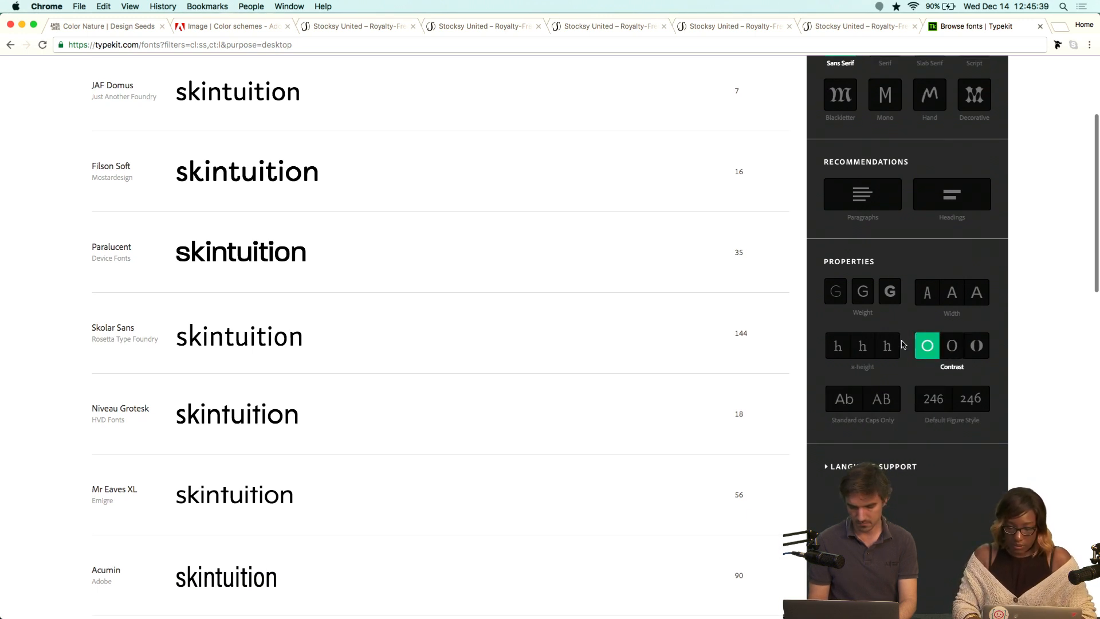
{"action": "left_click", "coordinate": [837, 346]}
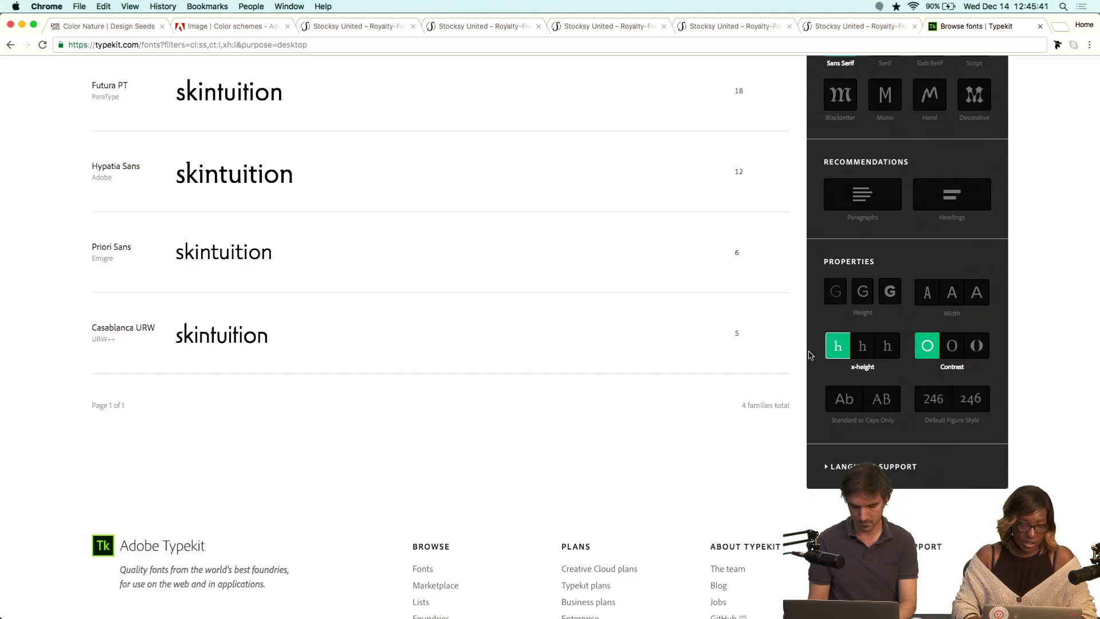
{"action": "scroll", "coordinate": [736, 295], "scroll_direction": "up", "scroll_amount": 3}
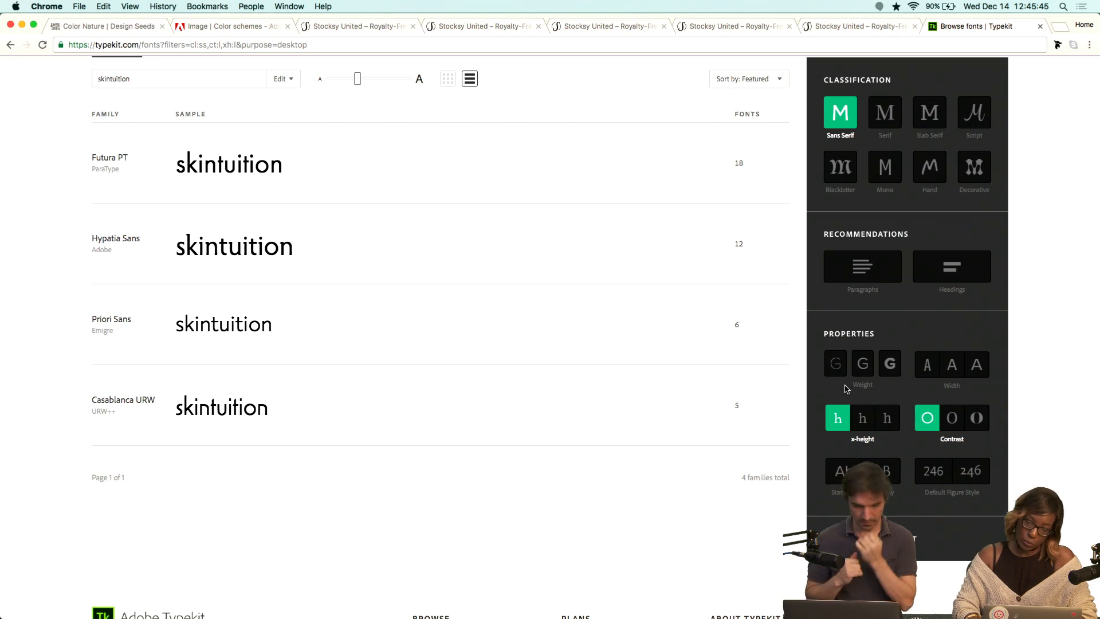
{"action": "left_click", "coordinate": [860, 425]}
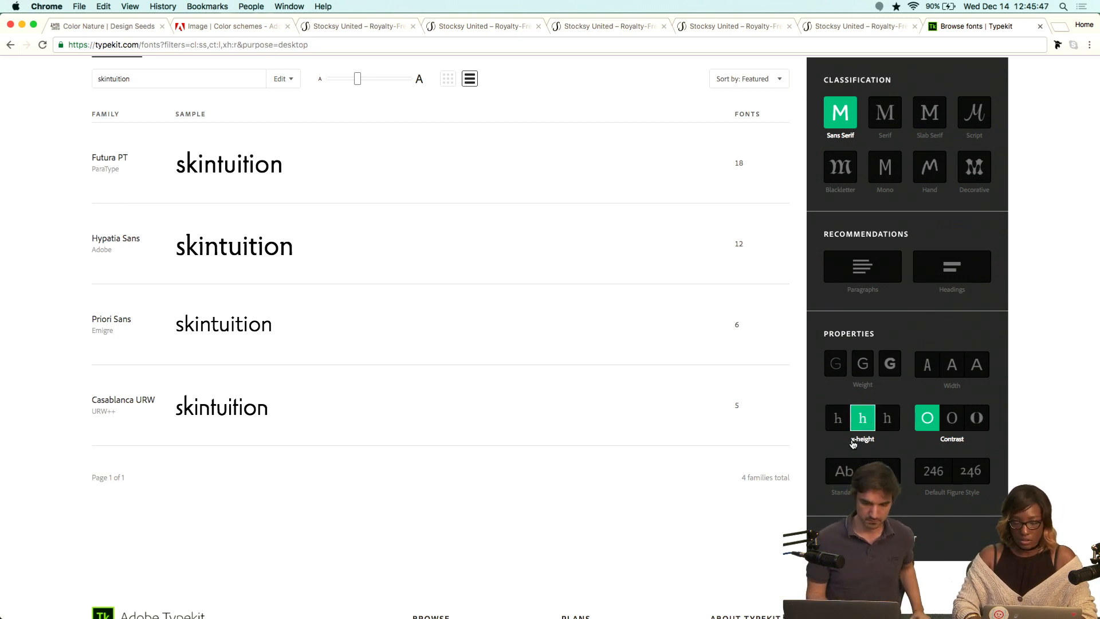
{"action": "scroll", "coordinate": [823, 327], "scroll_direction": "down", "scroll_amount": 1}
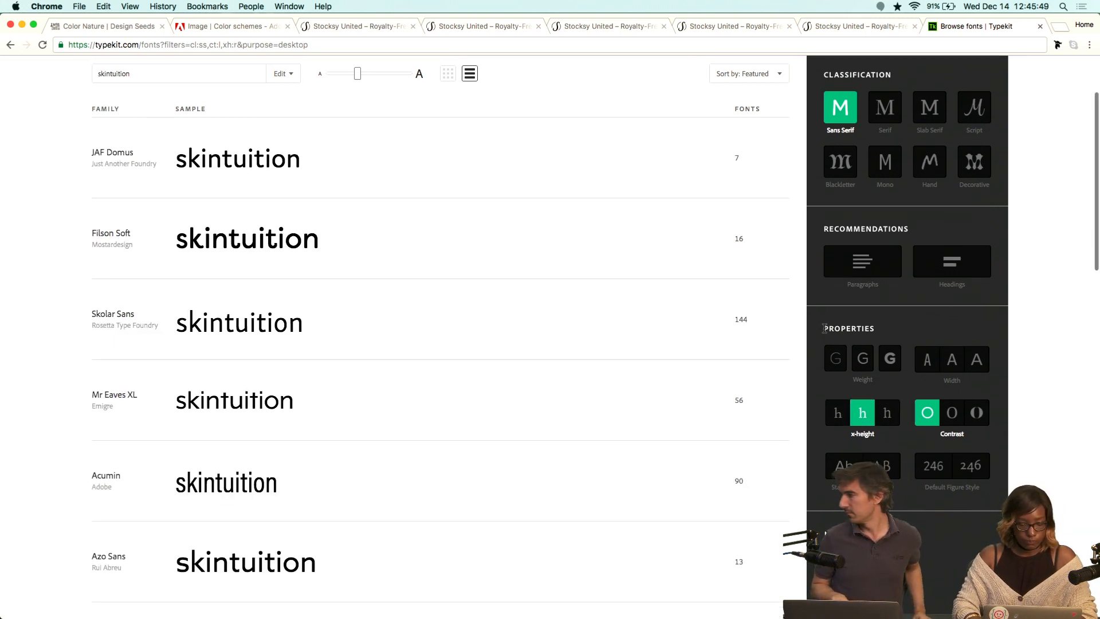
Browse the filtered sans serif fonts and add Freight Neo to favorites.
{"action": "scroll", "coordinate": [823, 327], "scroll_direction": "down", "scroll_amount": 1}
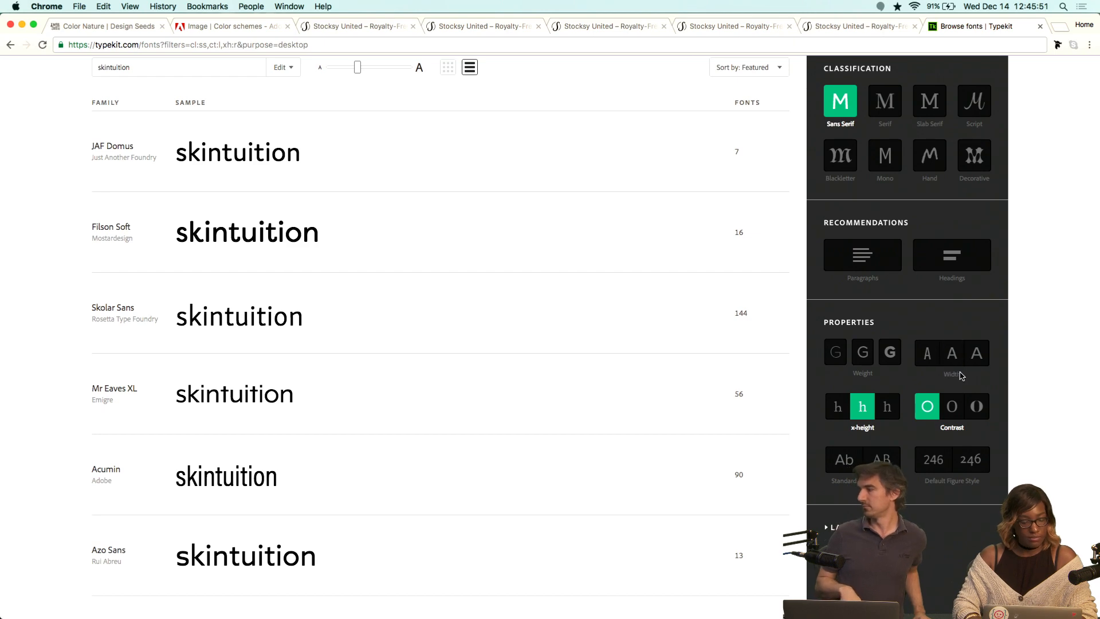
{"action": "scroll", "coordinate": [962, 375], "scroll_direction": "down", "scroll_amount": 1}
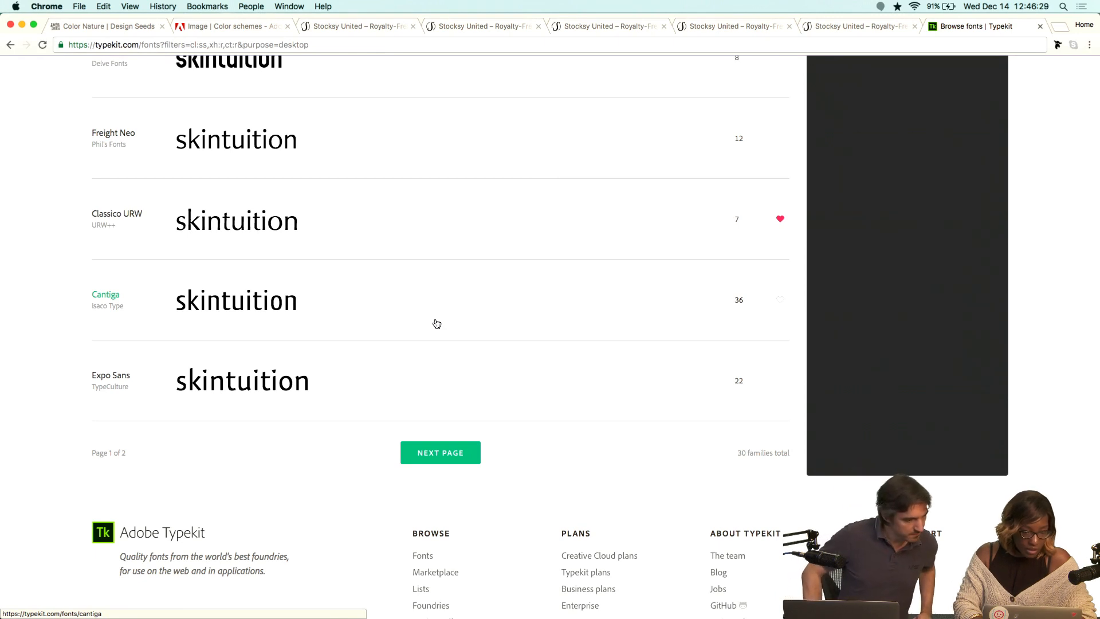
{"action": "scroll", "coordinate": [437, 323], "scroll_direction": "up", "scroll_amount": 1}
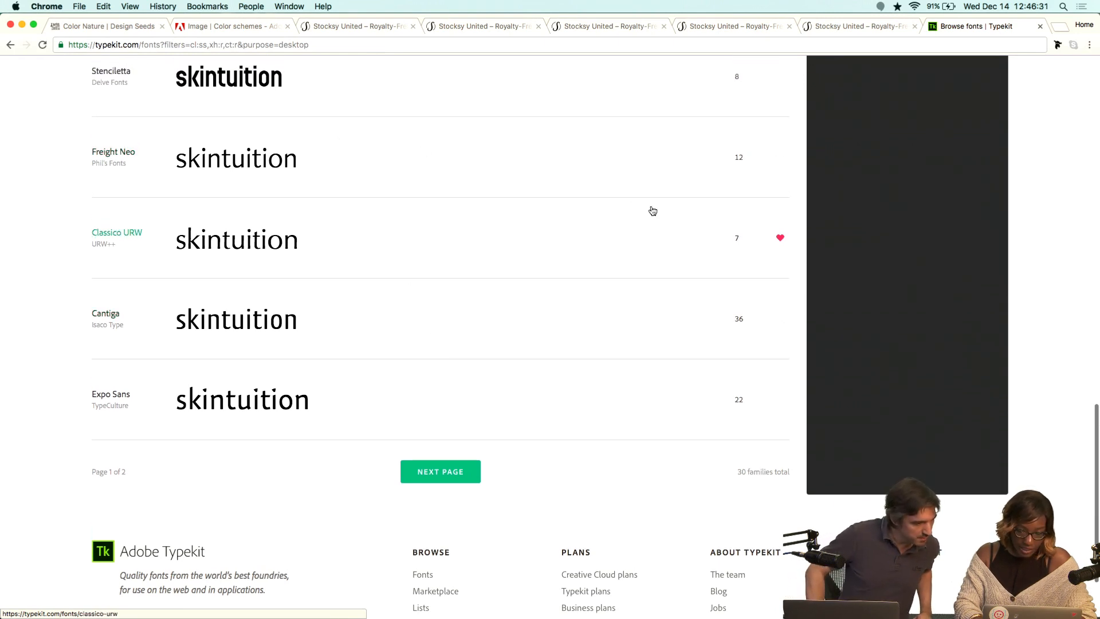
{"action": "left_click", "coordinate": [781, 158]}
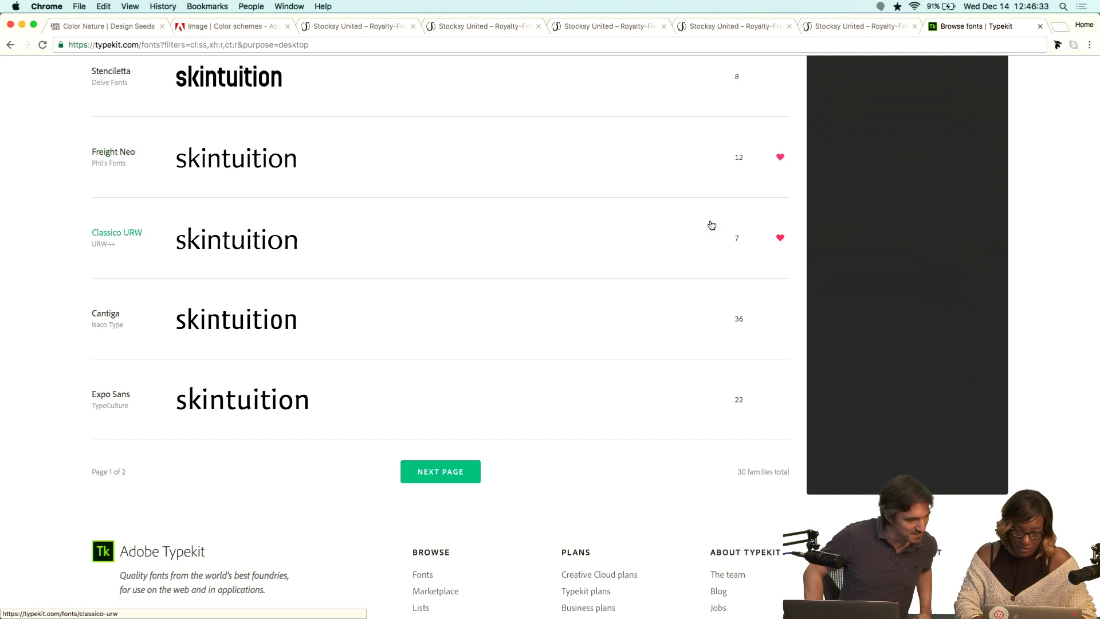
Add Mr Eaves Sans to favorites.
{"action": "scroll", "coordinate": [420, 299], "scroll_direction": "up", "scroll_amount": 5}
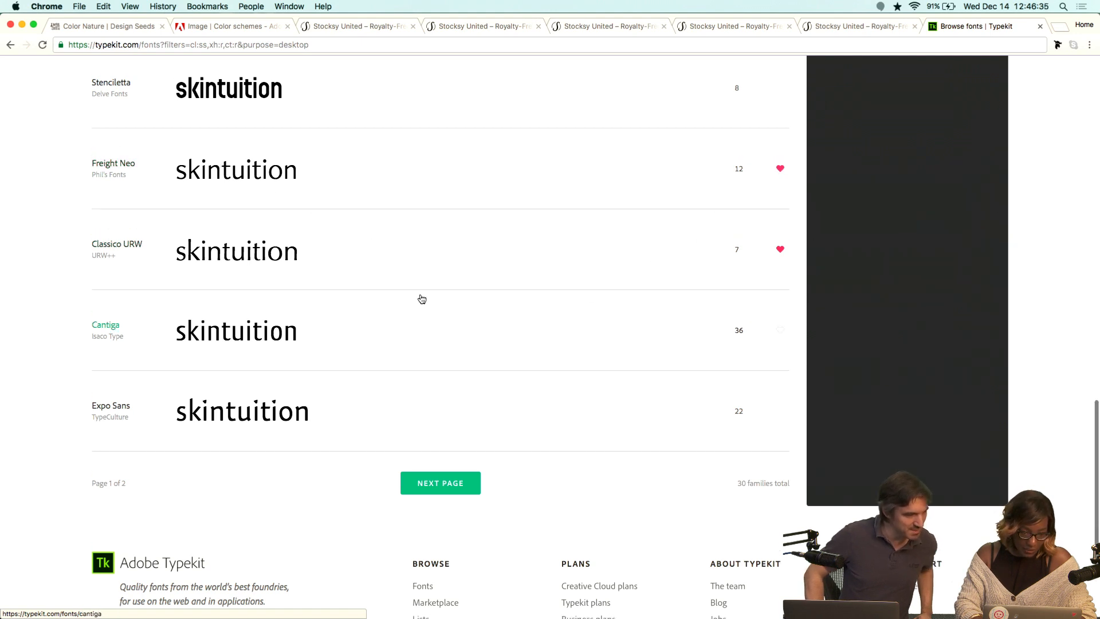
{"action": "scroll", "coordinate": [422, 300], "scroll_direction": "up", "scroll_amount": 10}
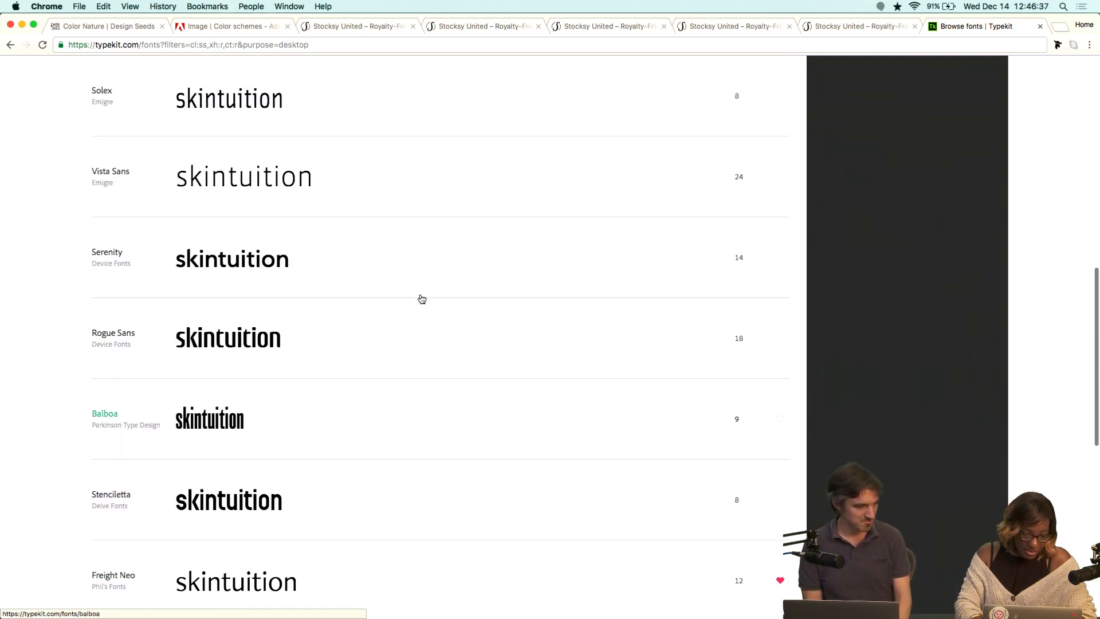
{"action": "scroll", "coordinate": [422, 299], "scroll_direction": "up", "scroll_amount": 8}
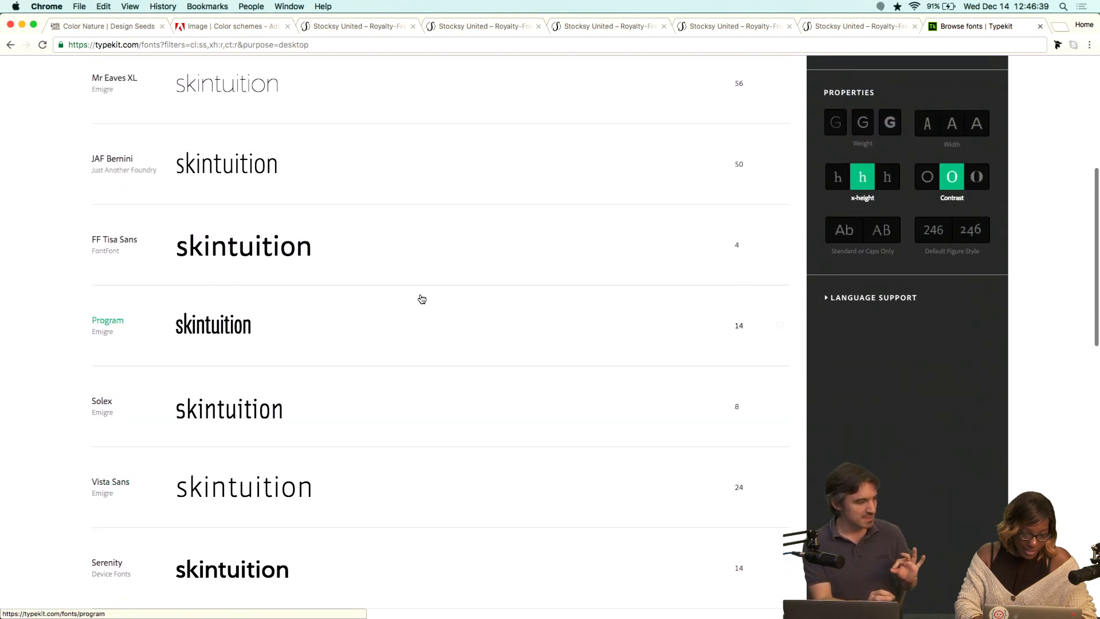
{"action": "scroll", "coordinate": [421, 299], "scroll_direction": "up", "scroll_amount": 3}
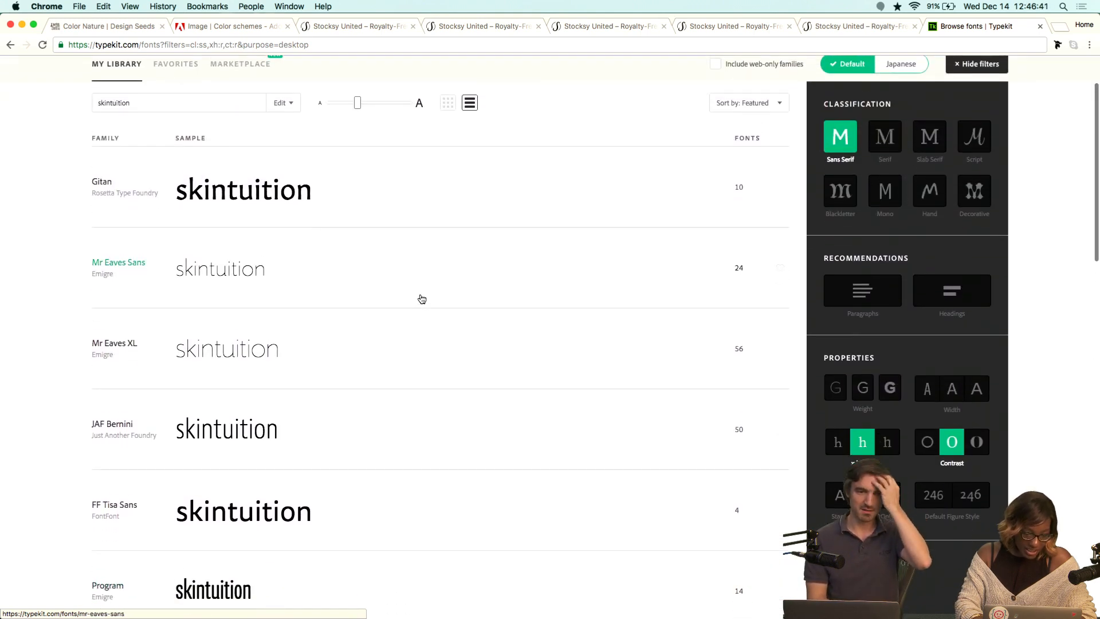
{"action": "scroll", "coordinate": [421, 299], "scroll_direction": "down", "scroll_amount": 1}
{"action": "scroll", "coordinate": [452, 385], "scroll_direction": "down", "scroll_amount": 2}
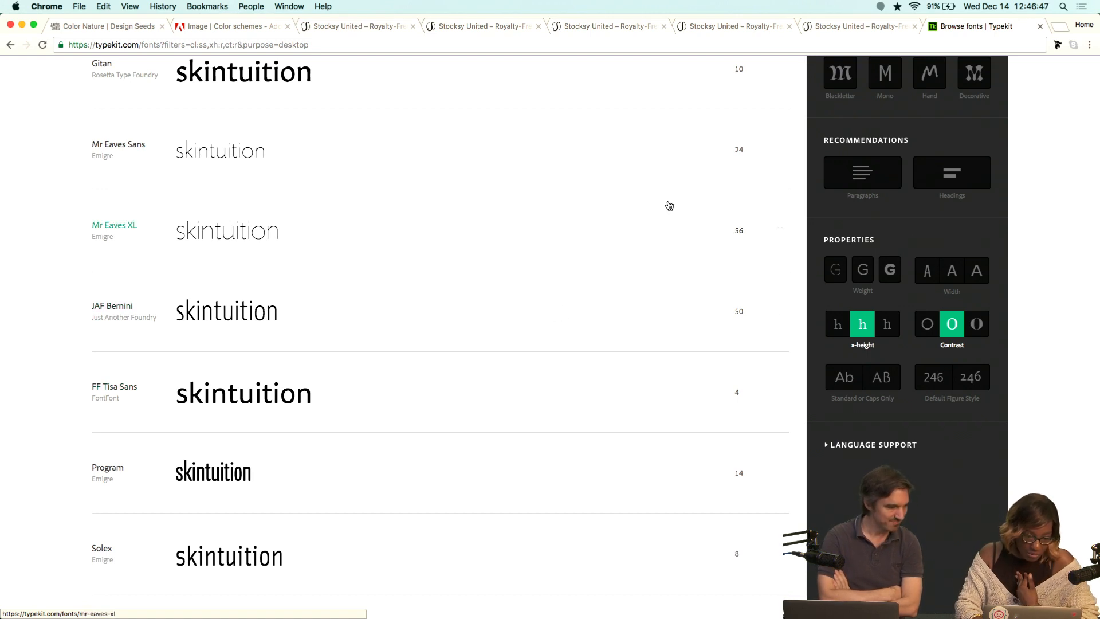
{"action": "left_click", "coordinate": [778, 151]}
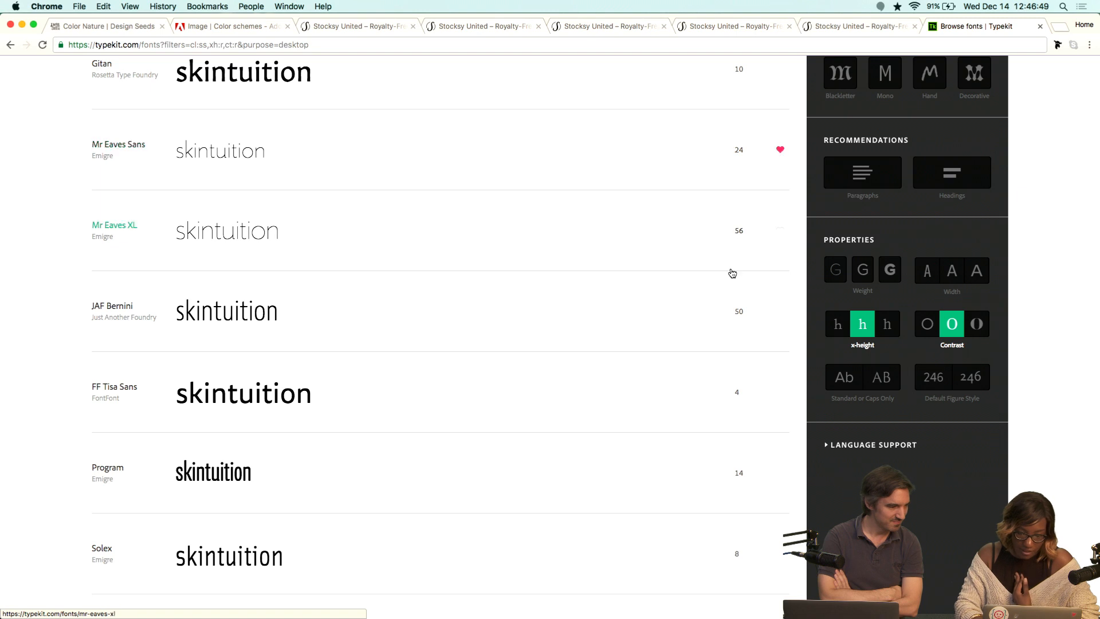
Go to the second page of results and add Imperial URW to favorites.
{"action": "scroll", "coordinate": [730, 273], "scroll_direction": "down", "scroll_amount": 5}
{"action": "scroll", "coordinate": [731, 273], "scroll_direction": "down", "scroll_amount": 14}
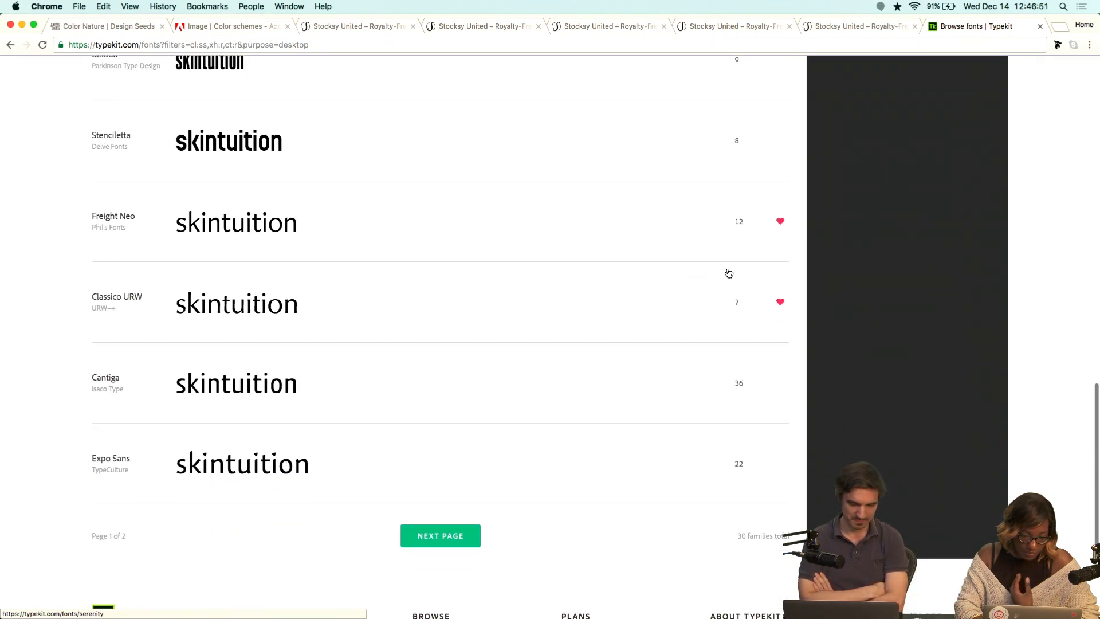
{"action": "left_click", "coordinate": [460, 527]}
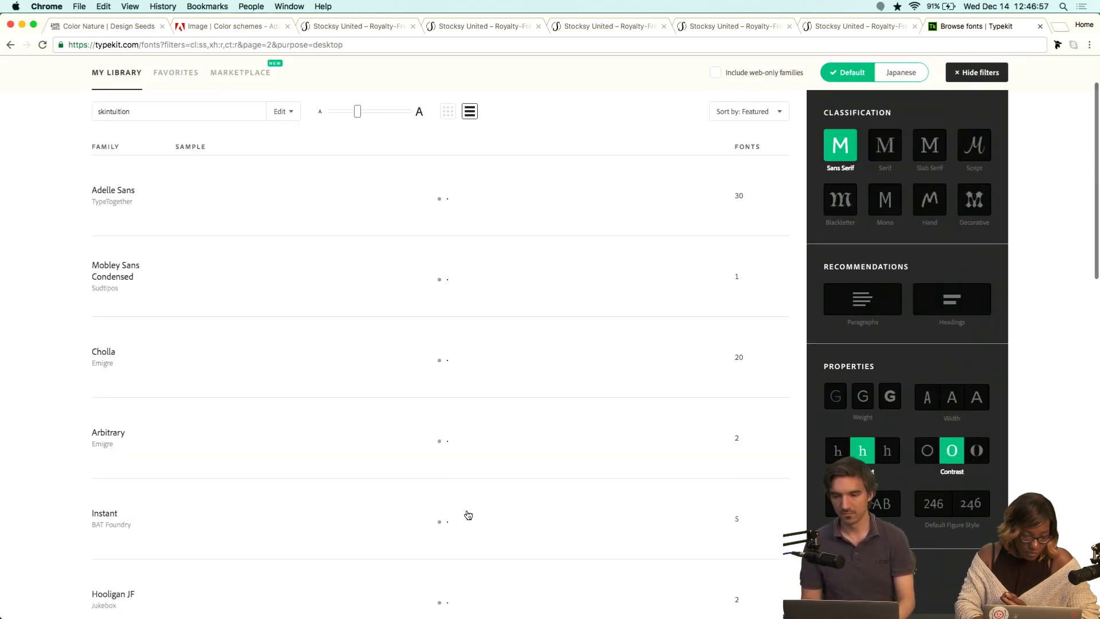
{"action": "scroll", "coordinate": [479, 489], "scroll_direction": "down", "scroll_amount": 3}
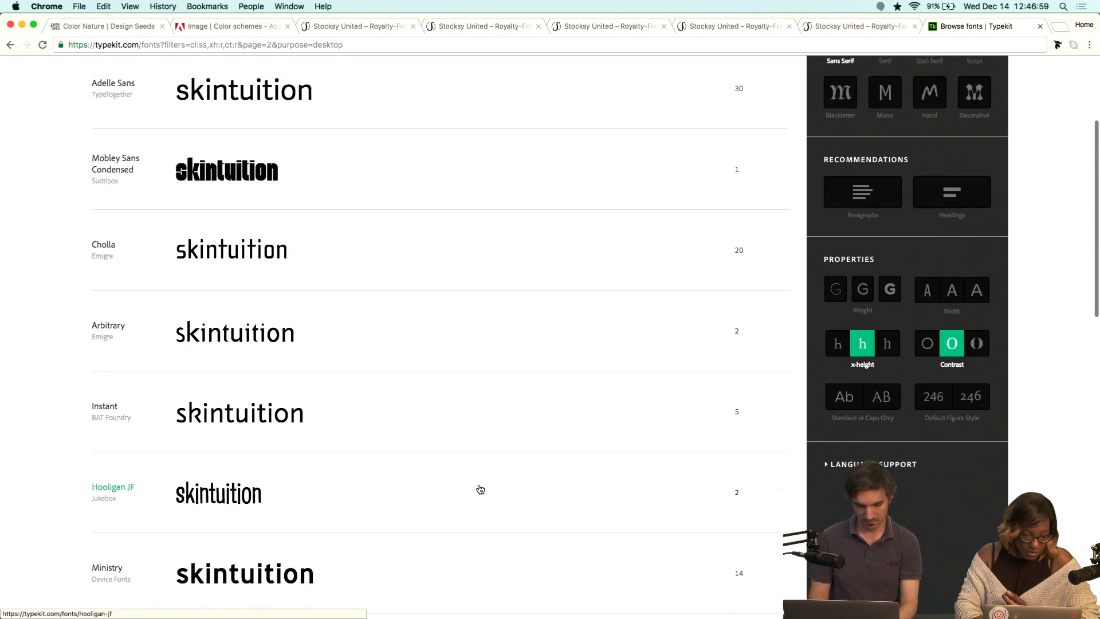
{"action": "scroll", "coordinate": [480, 488], "scroll_direction": "up", "scroll_amount": 1}
{"action": "scroll", "coordinate": [480, 488], "scroll_direction": "down", "scroll_amount": 3}
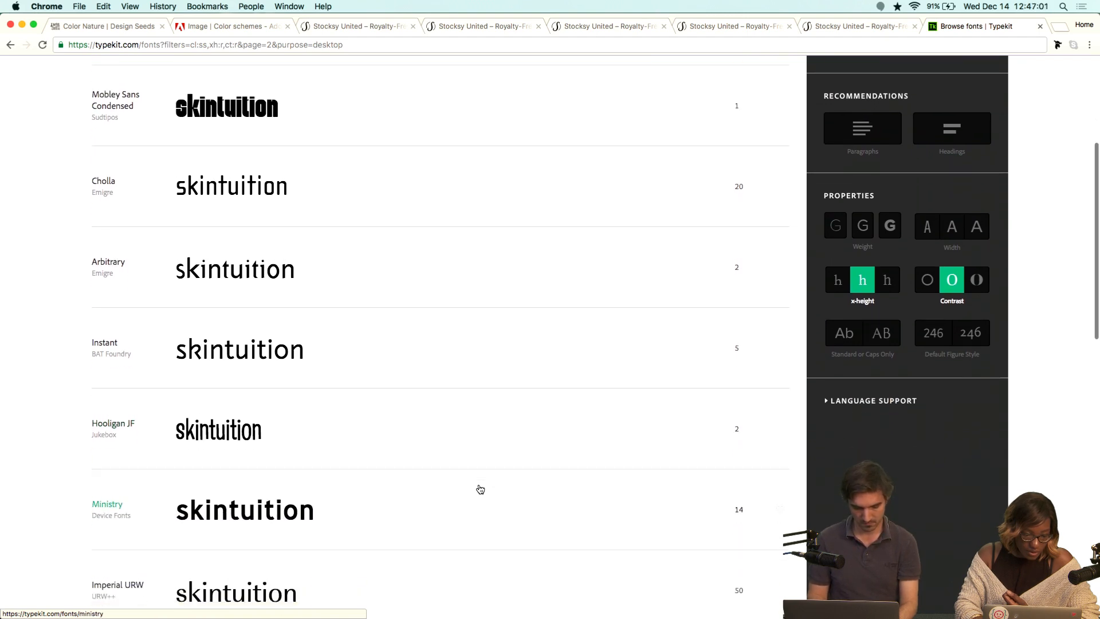
{"action": "scroll", "coordinate": [480, 489], "scroll_direction": "down", "scroll_amount": 5}
{"action": "scroll", "coordinate": [480, 489], "scroll_direction": "down", "scroll_amount": 3}
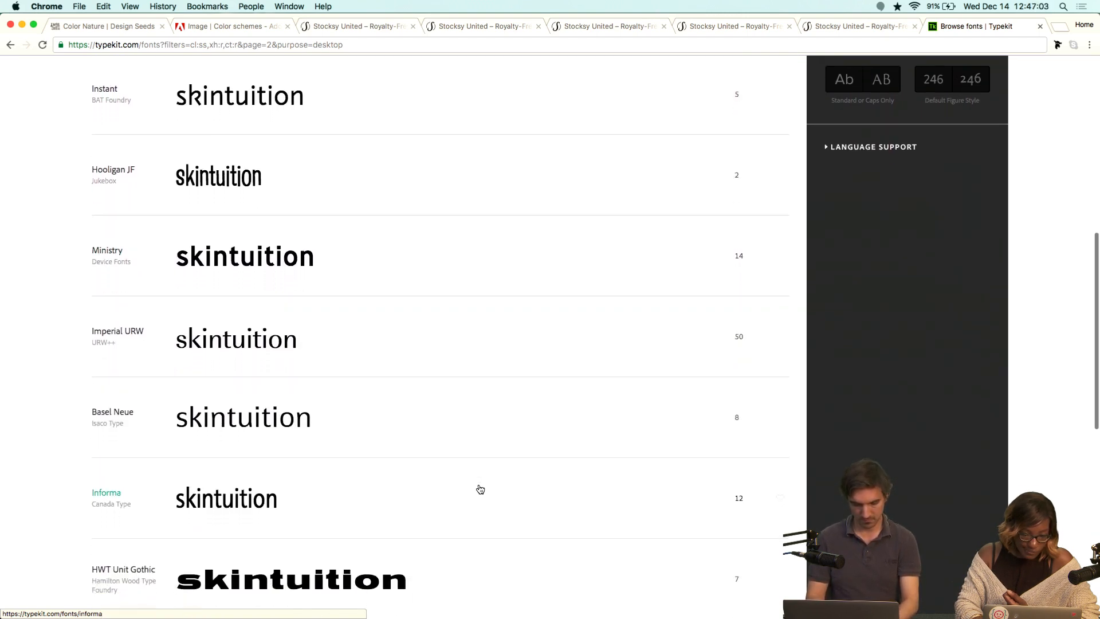
{"action": "scroll", "coordinate": [480, 489], "scroll_direction": "down", "scroll_amount": 3}
{"action": "scroll", "coordinate": [480, 488], "scroll_direction": "down", "scroll_amount": 1}
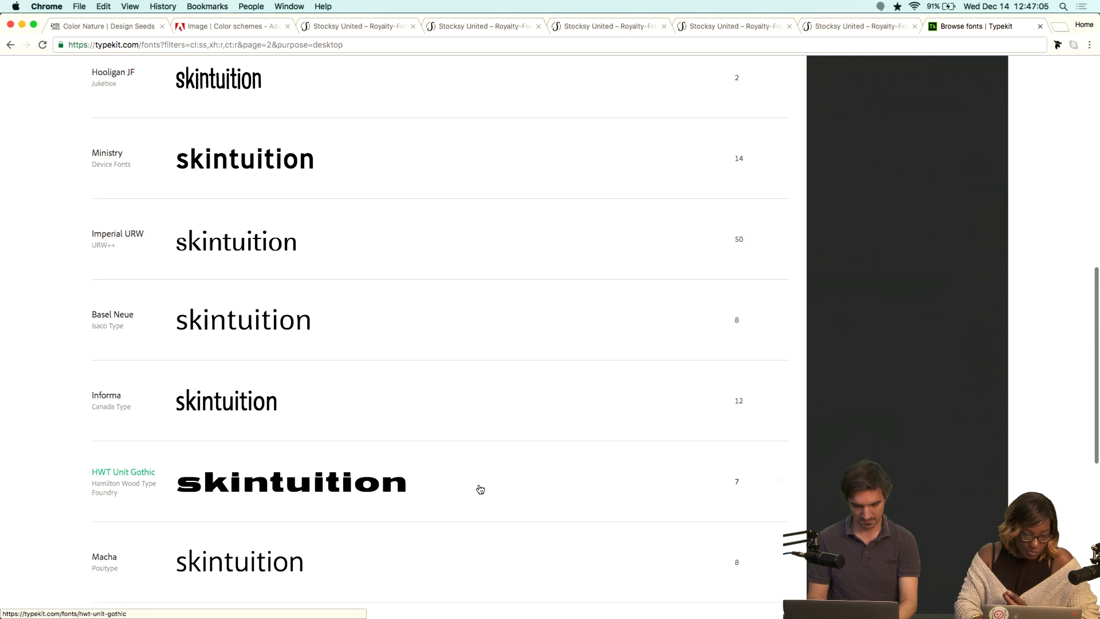
{"action": "left_click", "coordinate": [779, 238]}
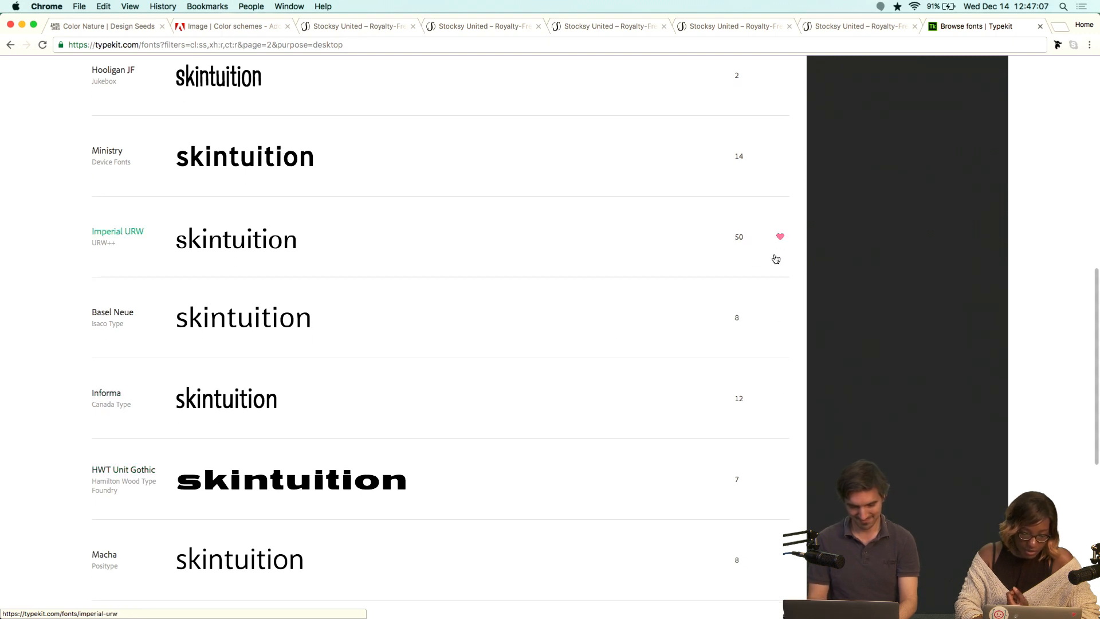
Open the Macha family and sync its Macha Thin font.
{"action": "scroll", "coordinate": [657, 446], "scroll_direction": "down", "scroll_amount": 8}
{"action": "scroll", "coordinate": [658, 446], "scroll_direction": "down", "scroll_amount": 4}
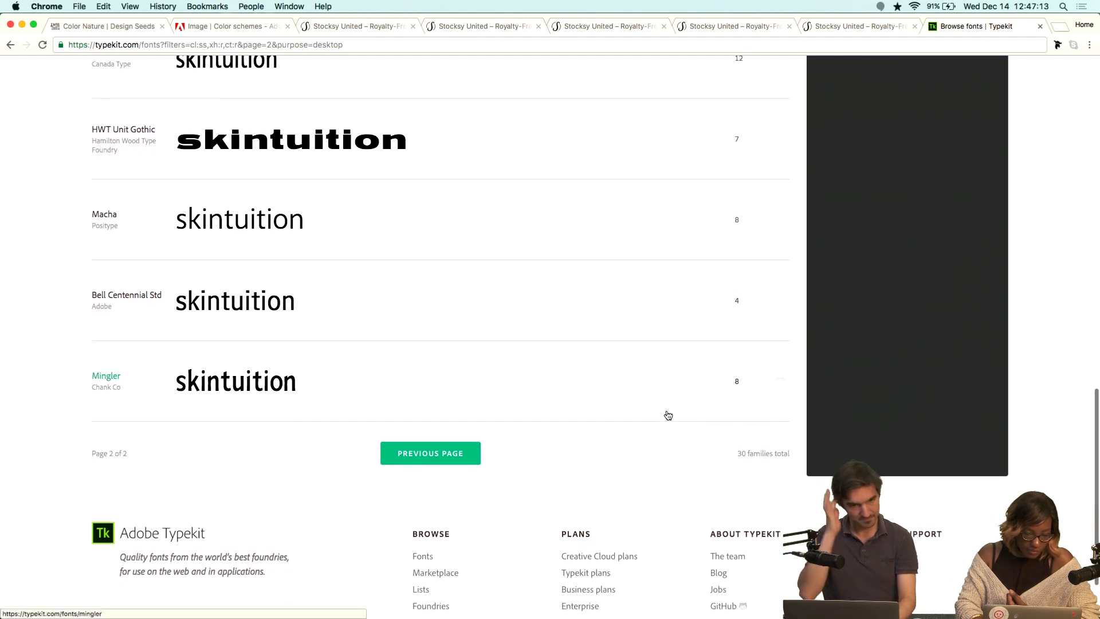
{"action": "scroll", "coordinate": [693, 396], "scroll_direction": "up", "scroll_amount": 3}
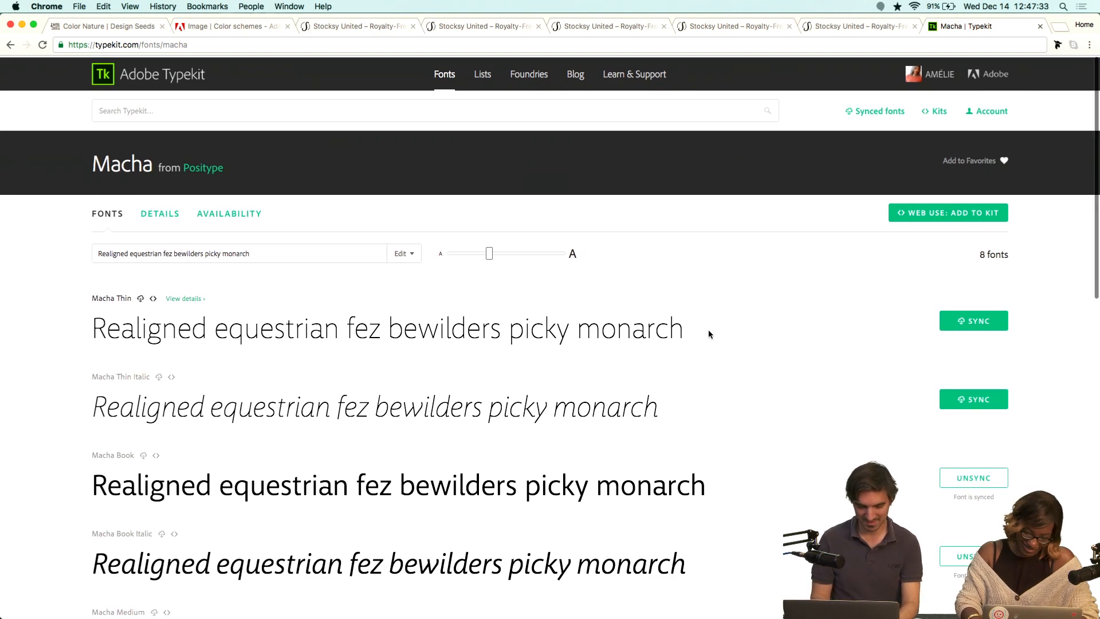
{"action": "scroll", "coordinate": [709, 334], "scroll_direction": "down", "scroll_amount": 1}
{"action": "scroll", "coordinate": [709, 334], "scroll_direction": "down", "scroll_amount": 5}
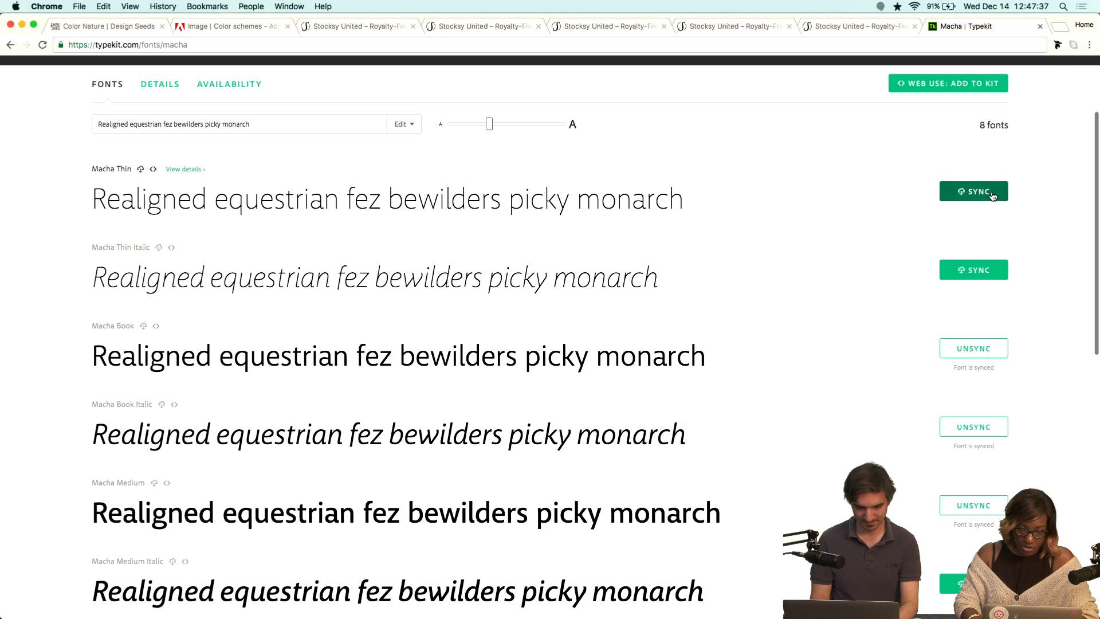
{"action": "left_click", "coordinate": [992, 197]}
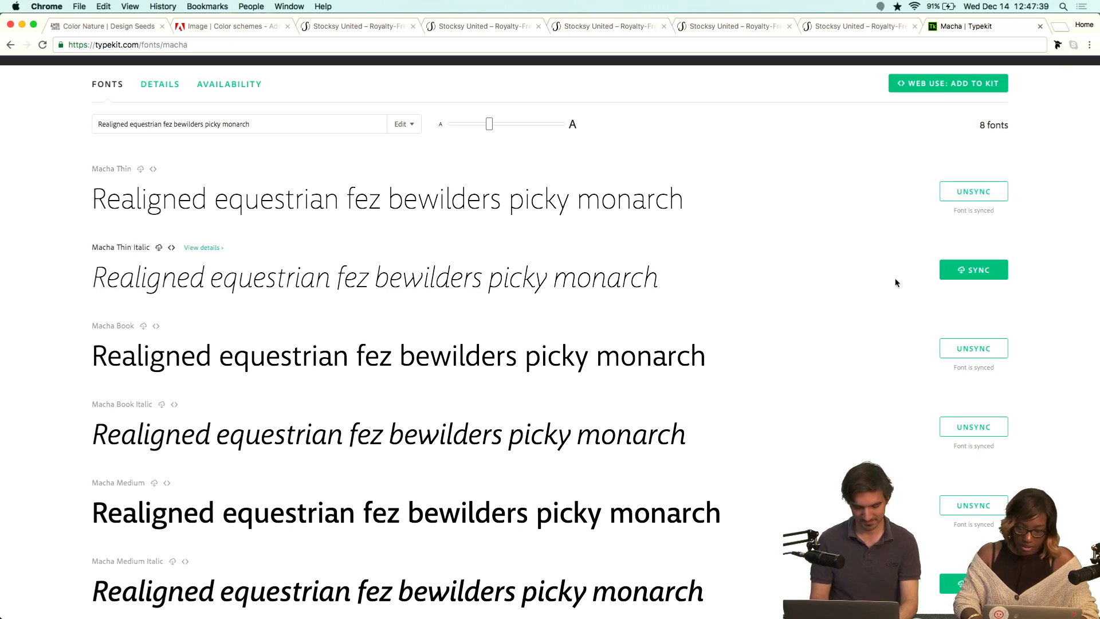
{"action": "scroll", "coordinate": [895, 283], "scroll_direction": "down", "scroll_amount": 6}
{"action": "scroll", "coordinate": [878, 308], "scroll_direction": "down", "scroll_amount": 4}
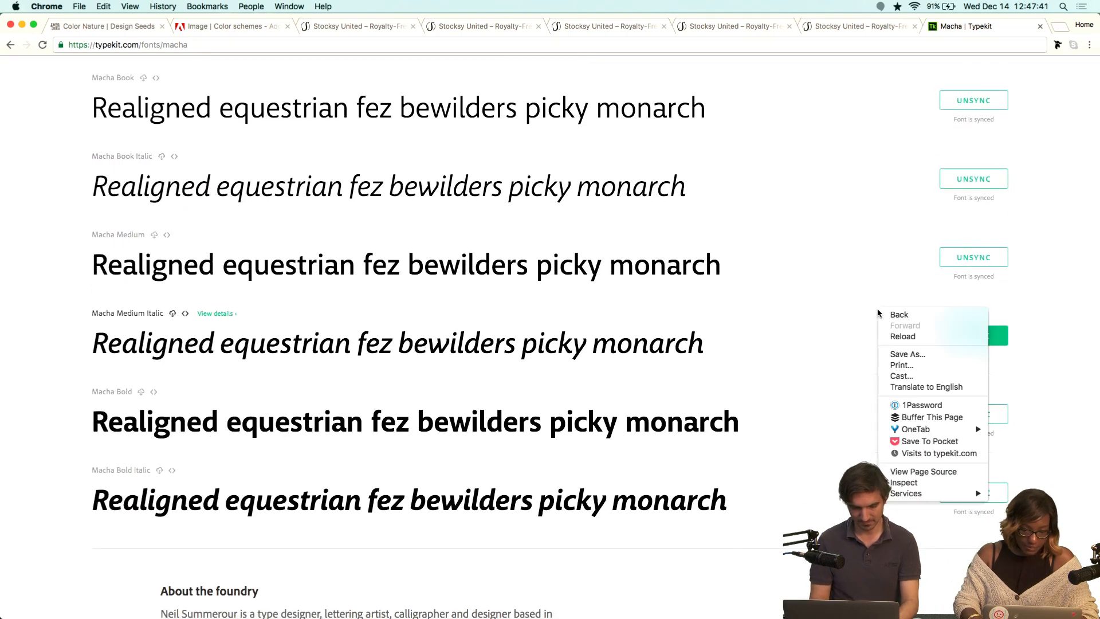
{"action": "right_click", "coordinate": [877, 308]}
{"action": "left_click", "coordinate": [828, 238]}
{"action": "scroll", "coordinate": [828, 239], "scroll_direction": "up", "scroll_amount": 10}
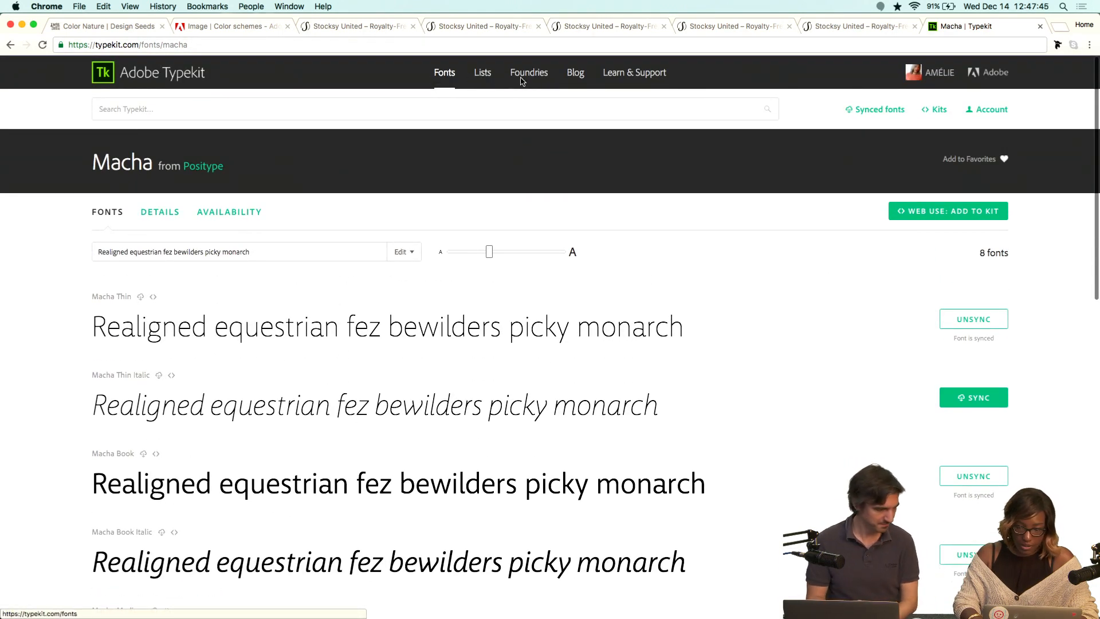
Open the list of favorite fonts.
{"action": "left_click", "coordinate": [448, 78]}
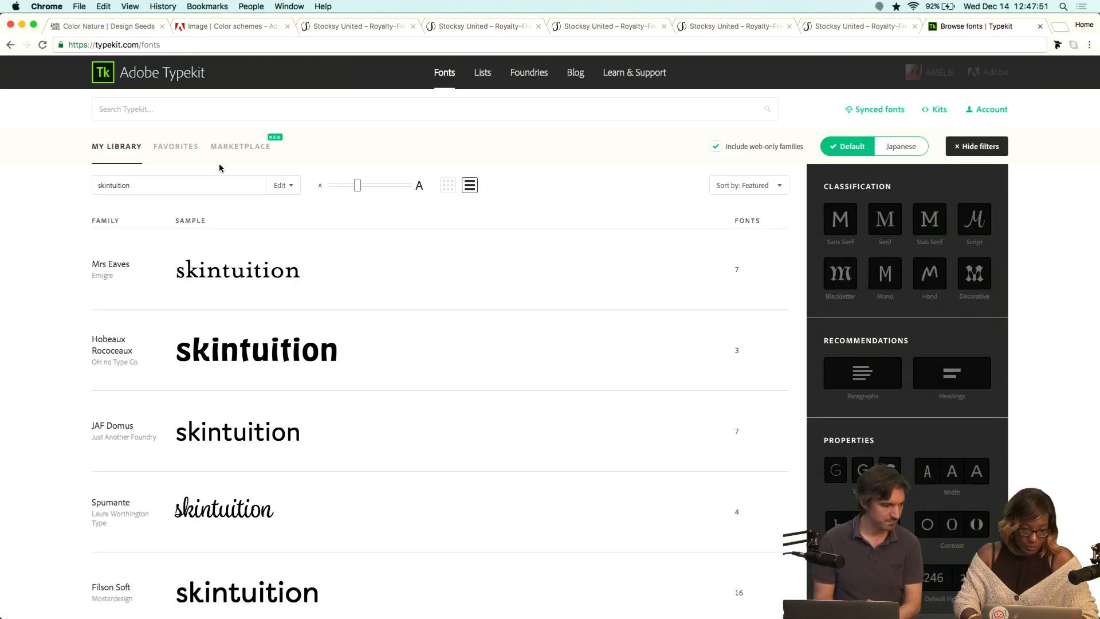
{"action": "left_click", "coordinate": [176, 148]}
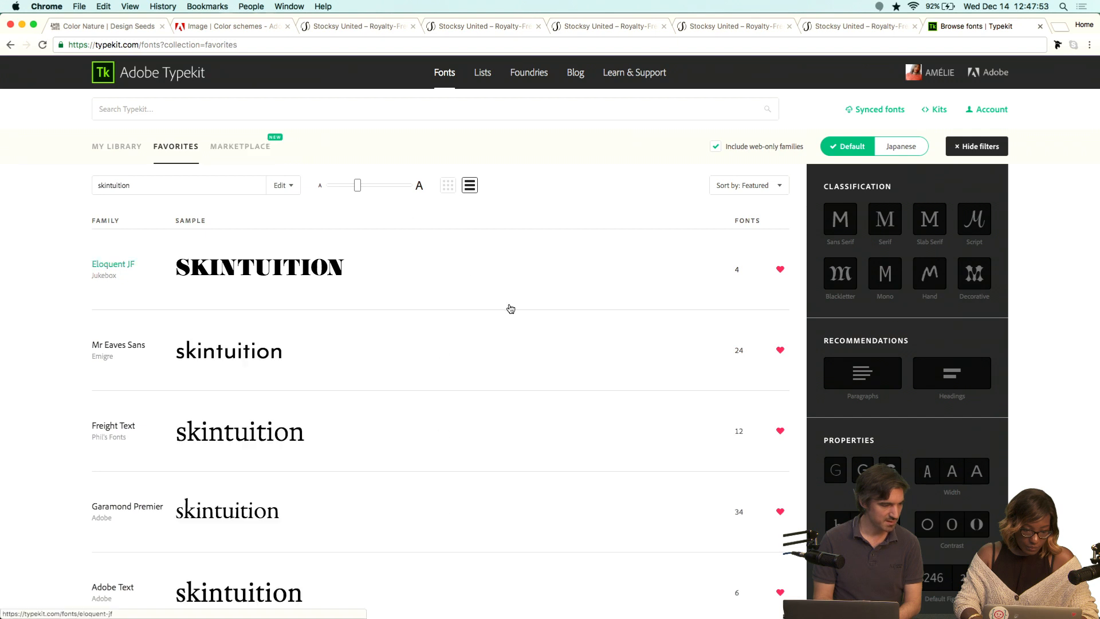
{"action": "scroll", "coordinate": [539, 345], "scroll_direction": "down", "scroll_amount": 2}
{"action": "scroll", "coordinate": [539, 345], "scroll_direction": "down", "scroll_amount": 3}
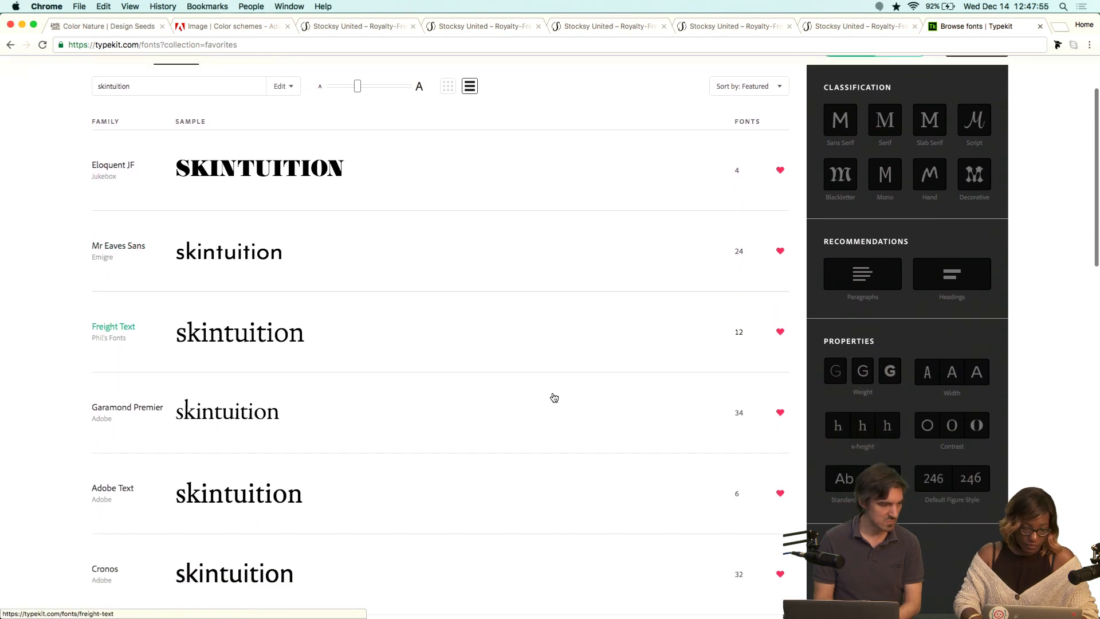
Open the Freight Neo family from favorites and sync its FreightNeo Pro Light font.
{"action": "left_click", "coordinate": [126, 322]}
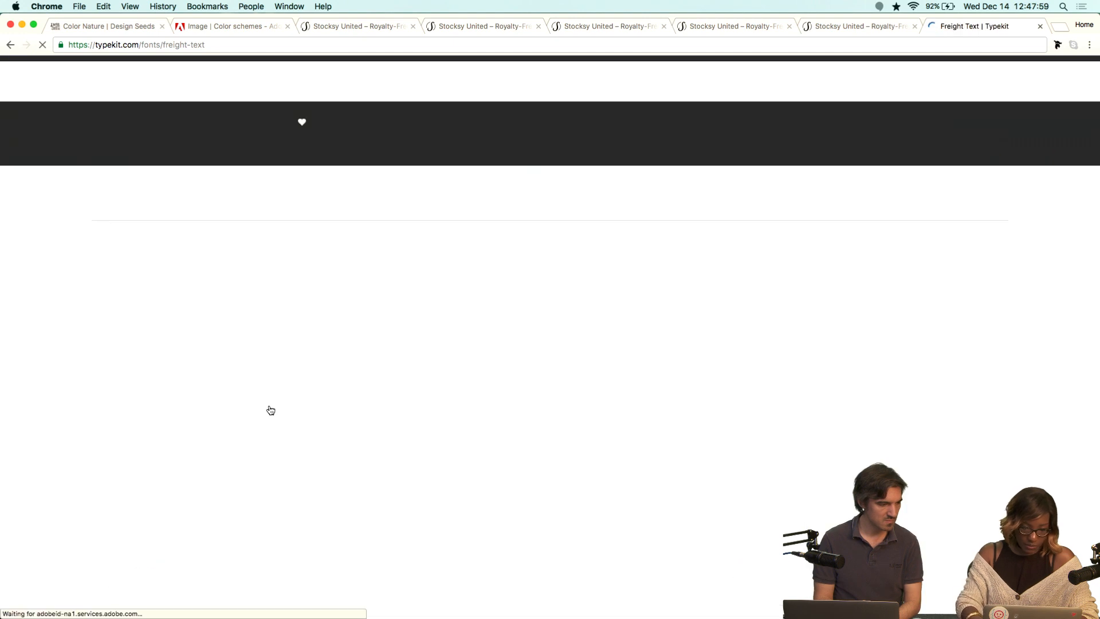
{"action": "key", "text": "super+Left"}
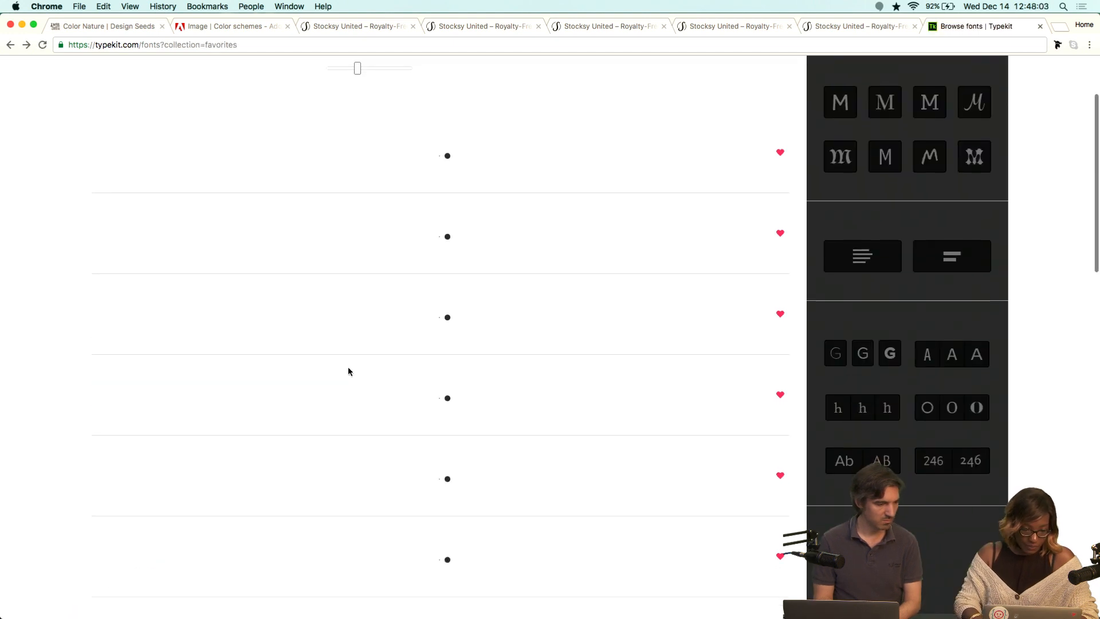
{"action": "scroll", "coordinate": [348, 371], "scroll_direction": "down", "scroll_amount": 3}
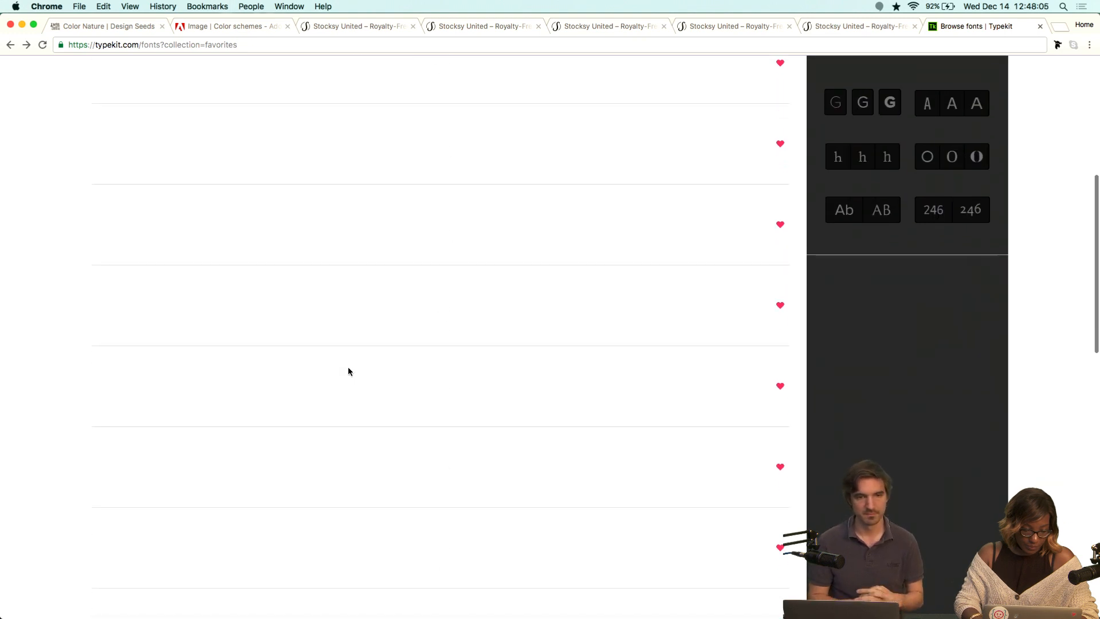
{"action": "scroll", "coordinate": [348, 372], "scroll_direction": "down", "scroll_amount": 2}
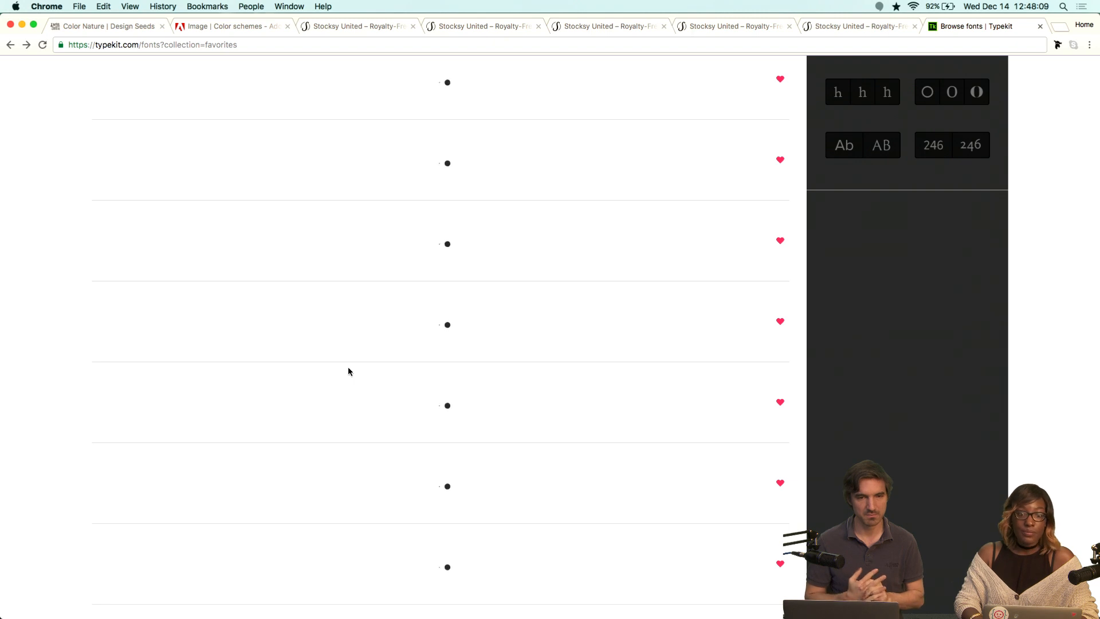
{"action": "scroll", "coordinate": [348, 372], "scroll_direction": "down", "scroll_amount": 8}
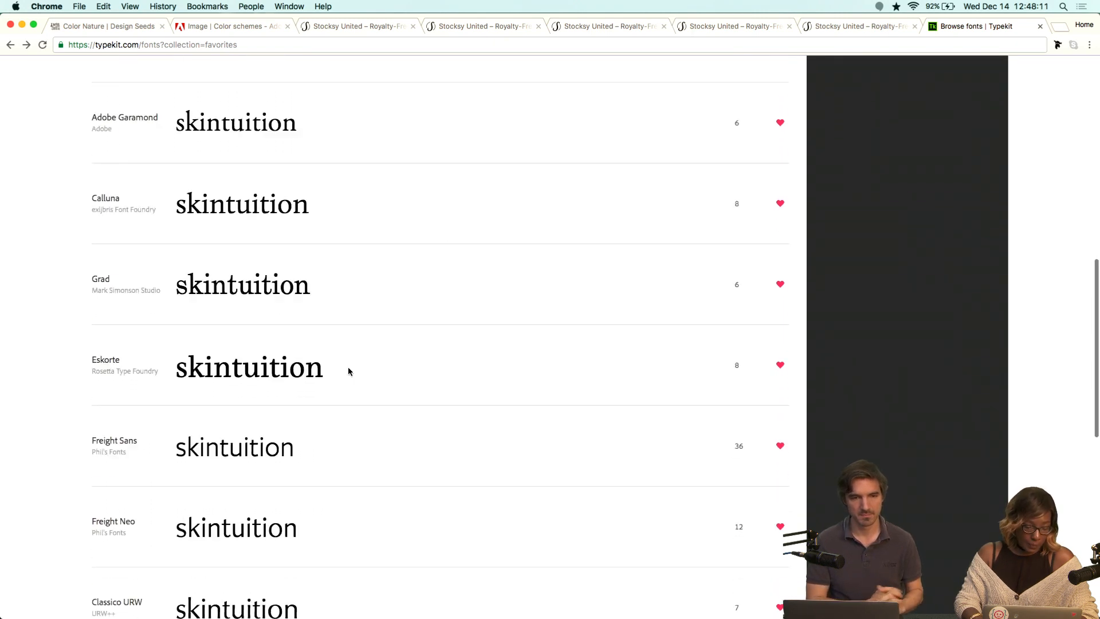
{"action": "scroll", "coordinate": [348, 372], "scroll_direction": "down", "scroll_amount": 8}
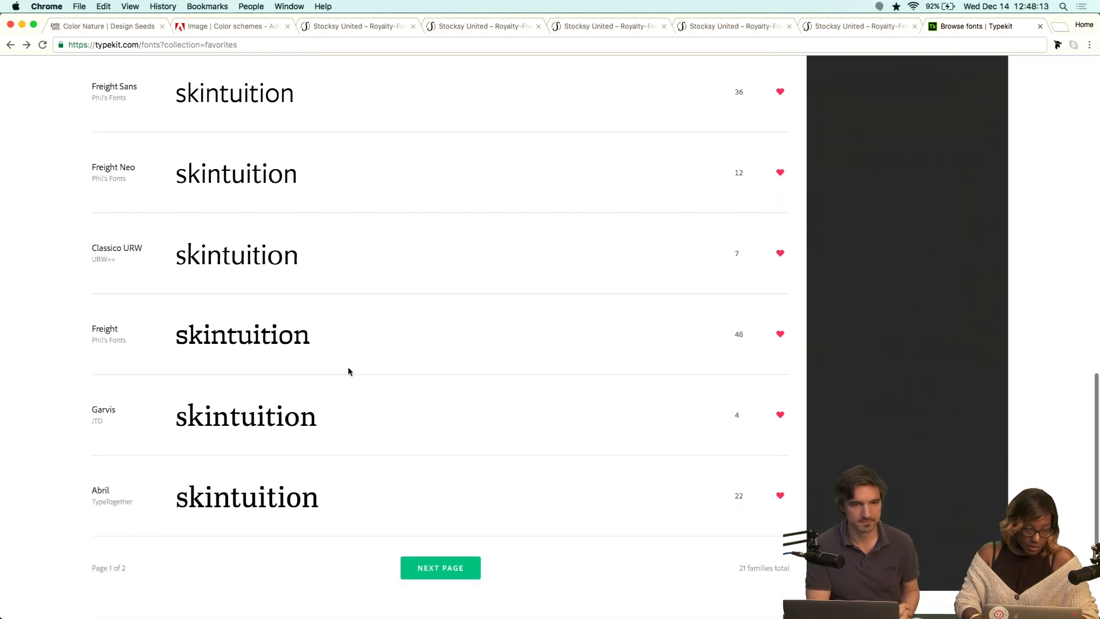
{"action": "left_click", "coordinate": [143, 174]}
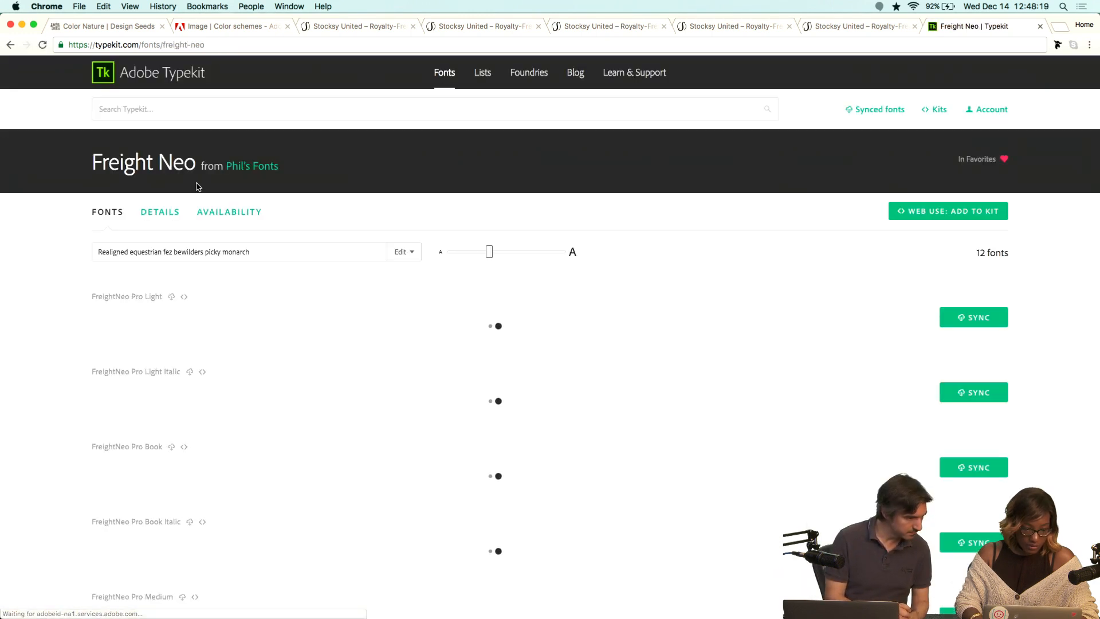
{"action": "scroll", "coordinate": [851, 351], "scroll_direction": "down", "scroll_amount": 2}
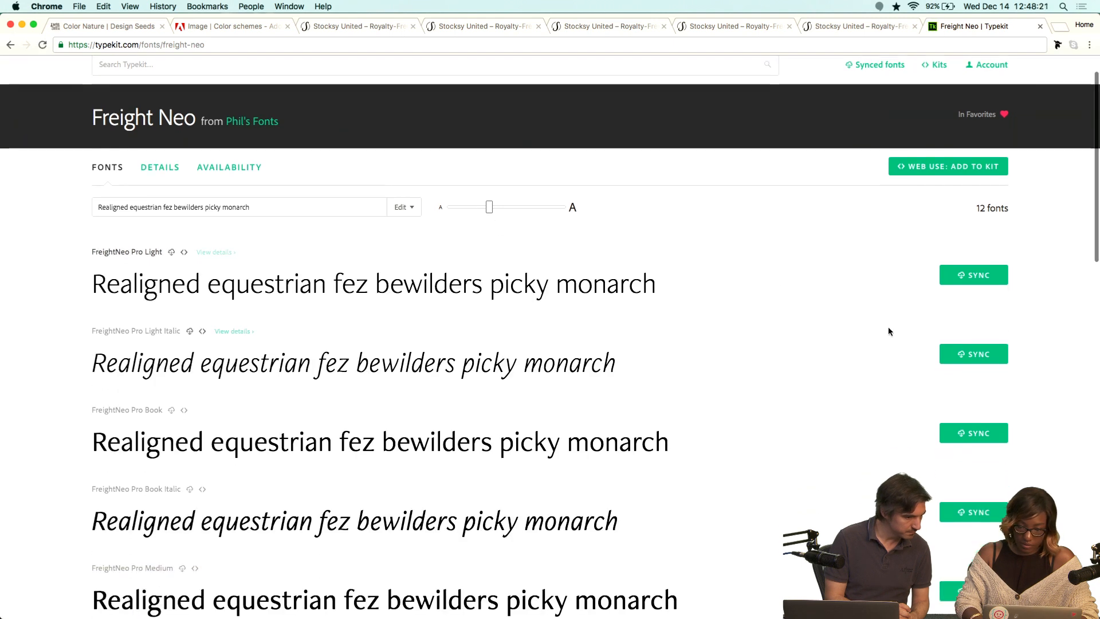
{"action": "left_click", "coordinate": [974, 275]}
{"action": "scroll", "coordinate": [917, 401], "scroll_direction": "down", "scroll_amount": 5}
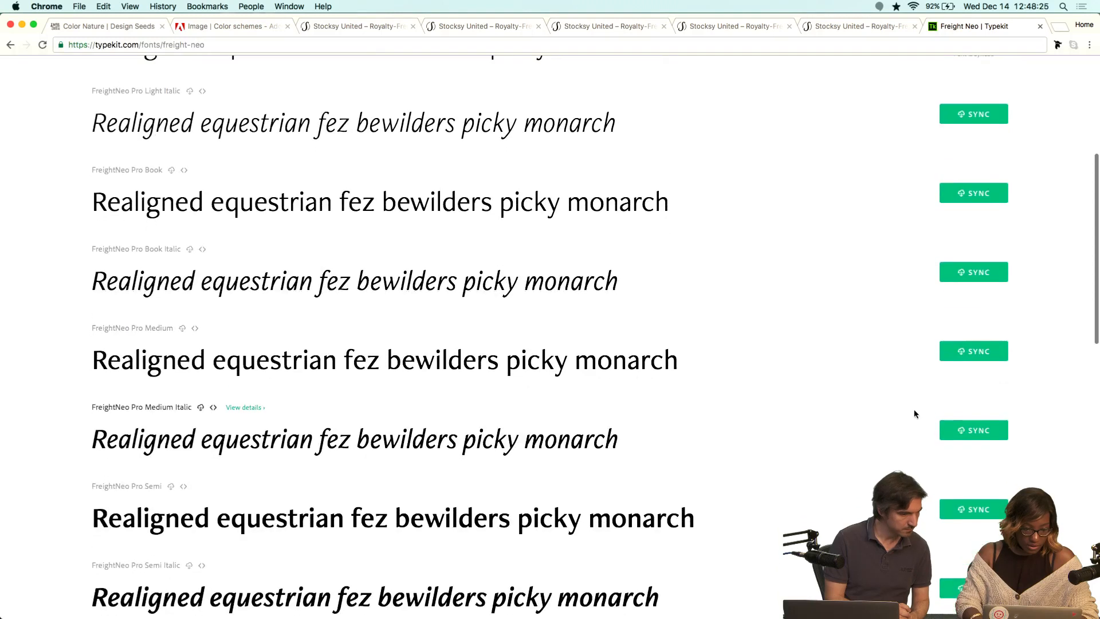
Sync the FreightNeo Pro Book and FreightNeo Pro Medium fonts.
{"action": "scroll", "coordinate": [946, 344], "scroll_direction": "up", "scroll_amount": 2}
{"action": "left_click", "coordinate": [977, 213]}
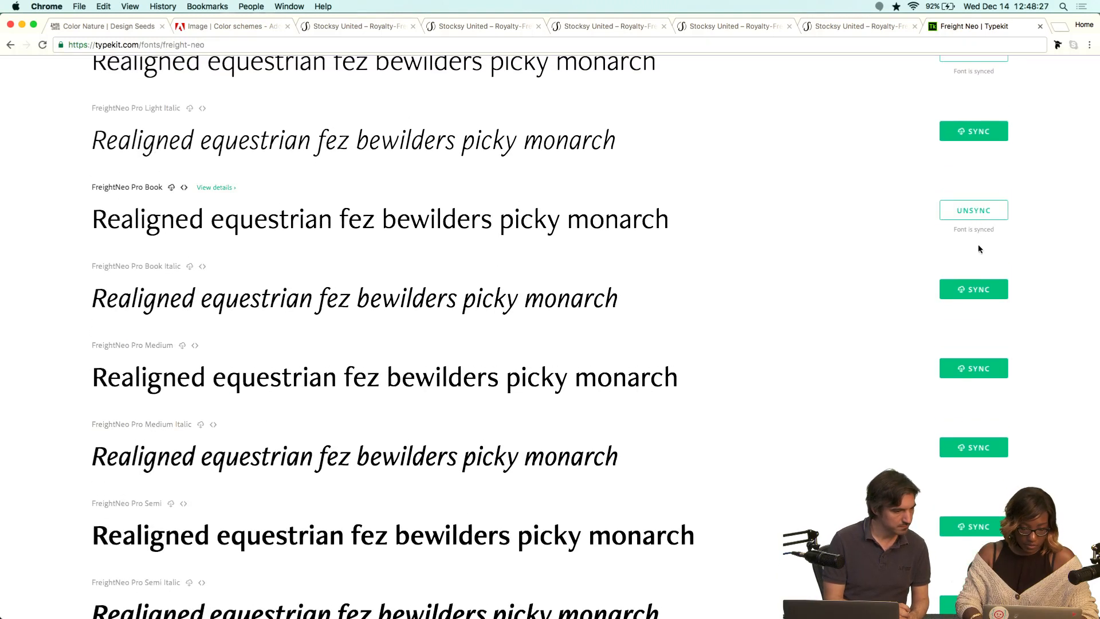
{"action": "left_click", "coordinate": [978, 369]}
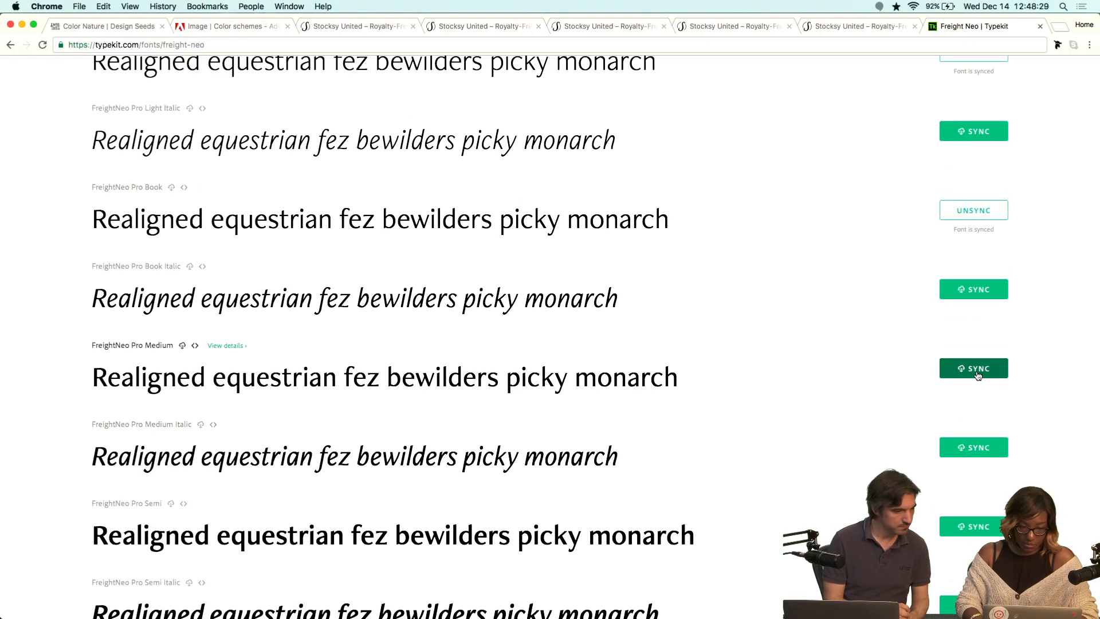
Return to the favorite fonts list and browse through both of its pages.
{"action": "left_click", "coordinate": [10, 46]}
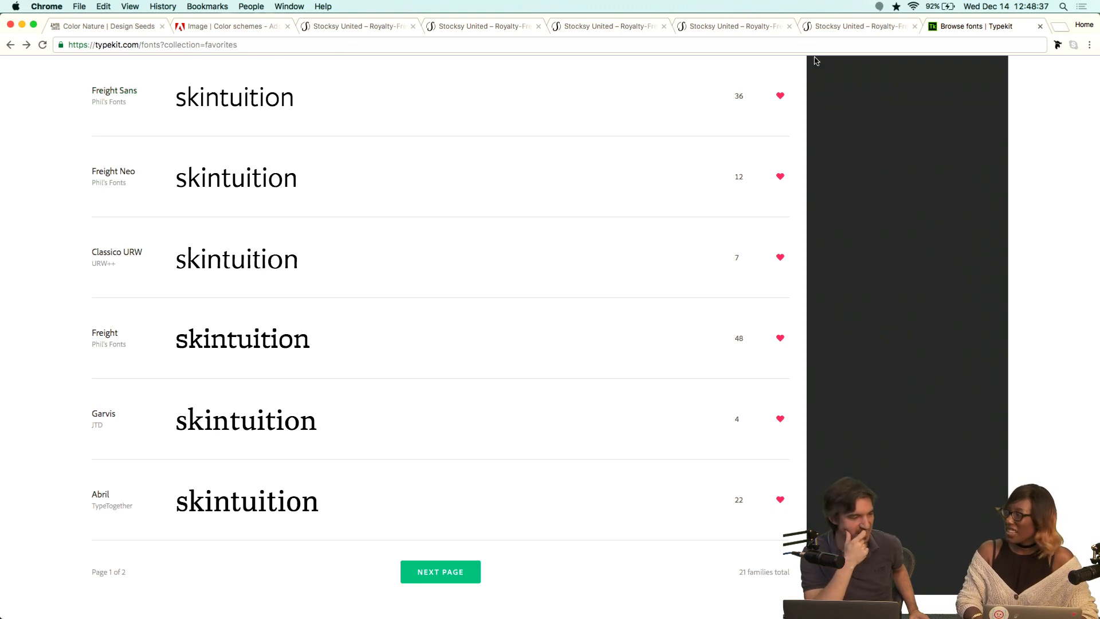
{"action": "left_click", "coordinate": [897, 5]}
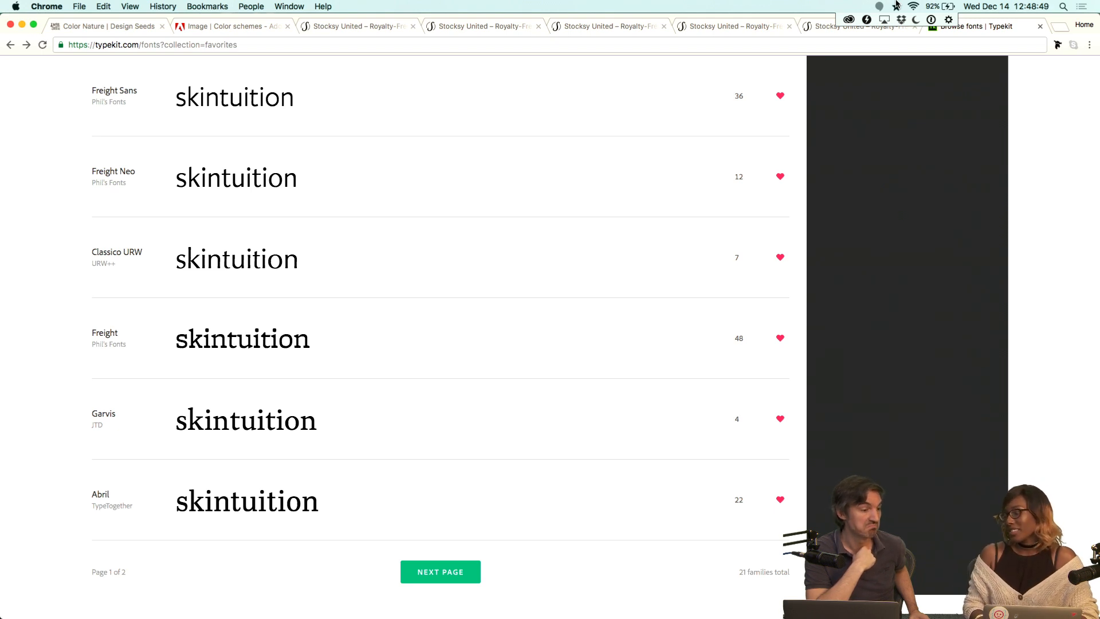
{"action": "left_click", "coordinate": [897, 5]}
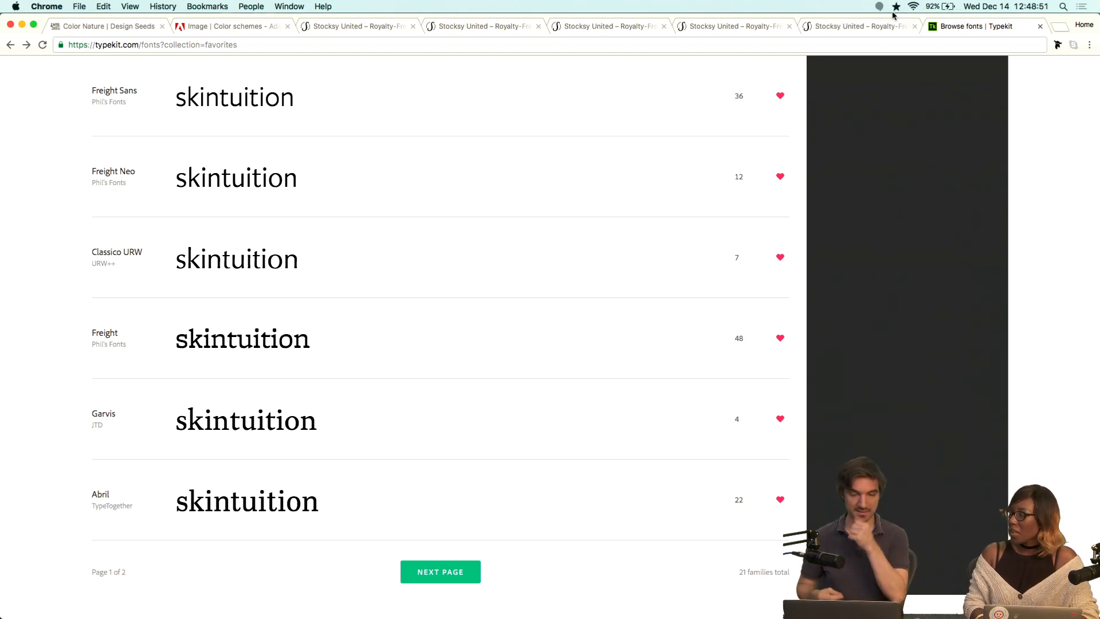
{"action": "scroll", "coordinate": [649, 124], "scroll_direction": "down", "scroll_amount": 5}
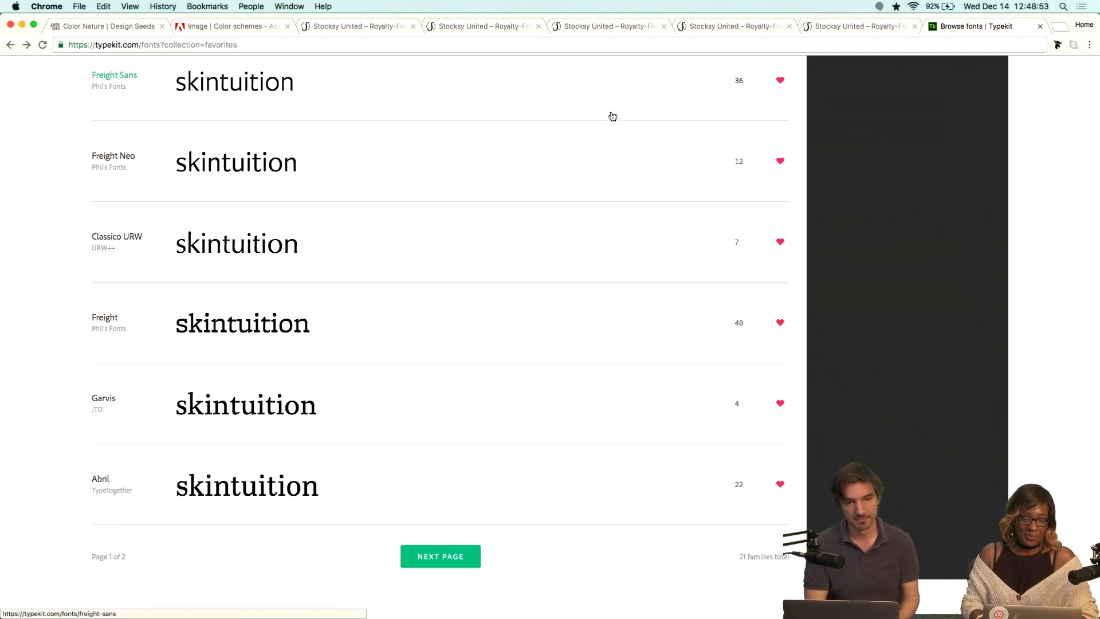
{"action": "scroll", "coordinate": [598, 155], "scroll_direction": "down", "scroll_amount": 3}
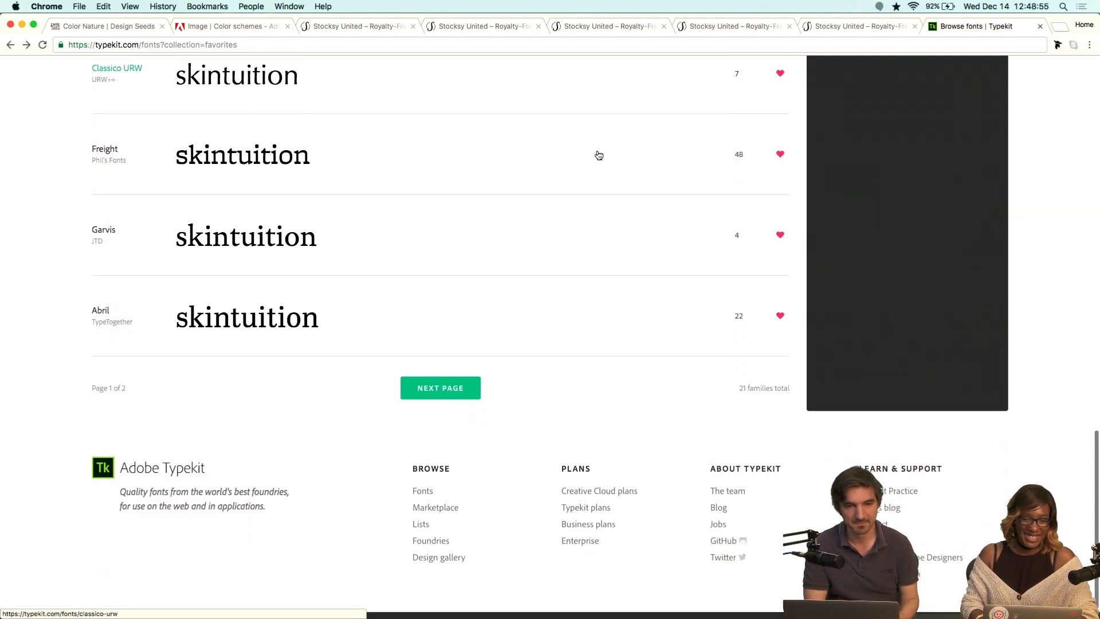
{"action": "scroll", "coordinate": [526, 286], "scroll_direction": "up", "scroll_amount": 10}
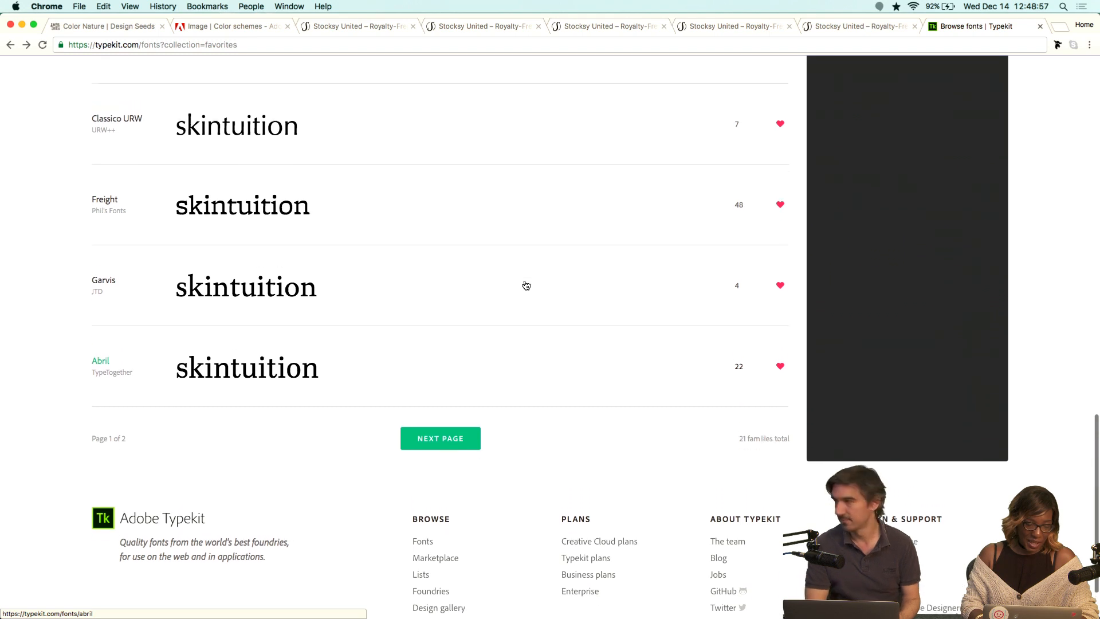
{"action": "scroll", "coordinate": [526, 285], "scroll_direction": "up", "scroll_amount": 15}
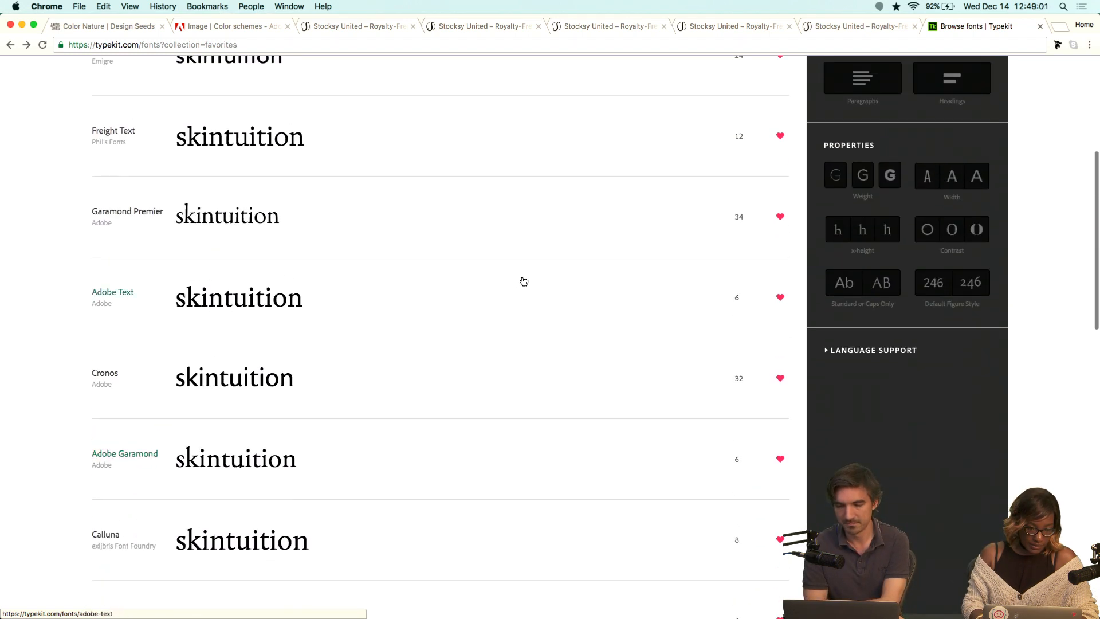
{"action": "scroll", "coordinate": [510, 326], "scroll_direction": "down", "scroll_amount": 10}
{"action": "left_click", "coordinate": [450, 365]}
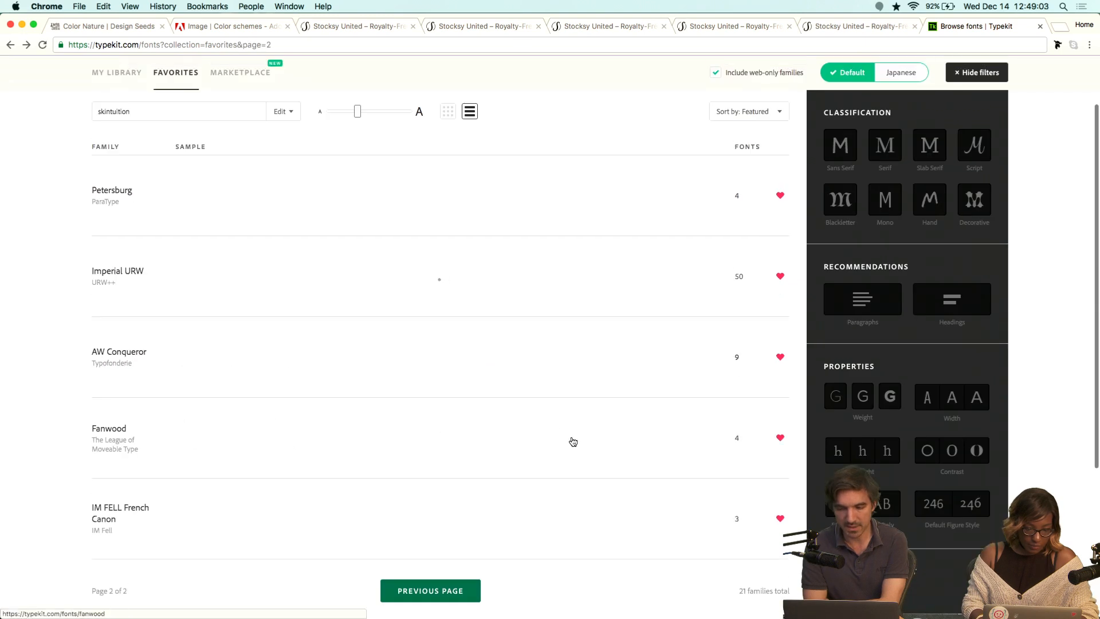
{"action": "scroll", "coordinate": [571, 459], "scroll_direction": "down", "scroll_amount": 5}
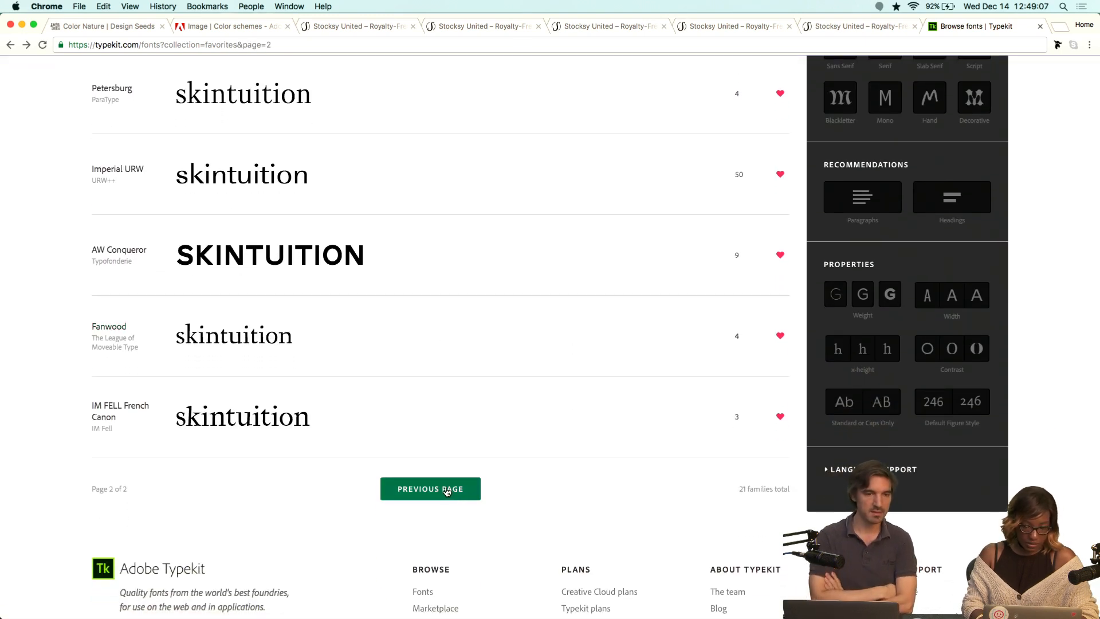
{"action": "left_click", "coordinate": [447, 491]}
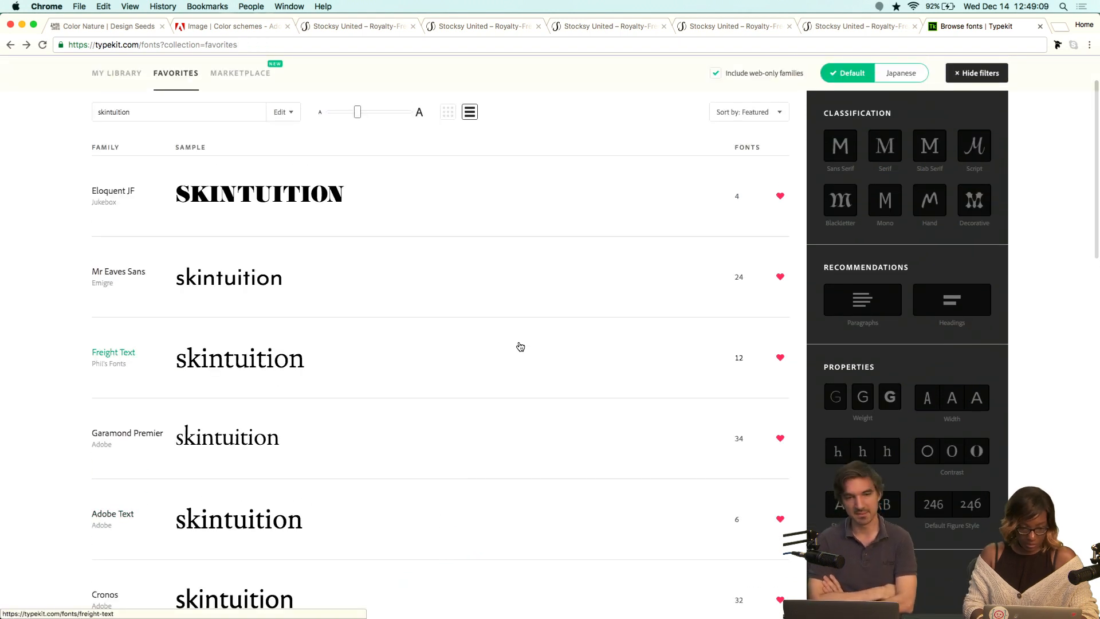
Open the Mr Eaves Sans family and sync its Mr Eaves Mod OT Light and Mr Eaves Mod OT Reg fonts.
{"action": "left_click", "coordinate": [273, 277]}
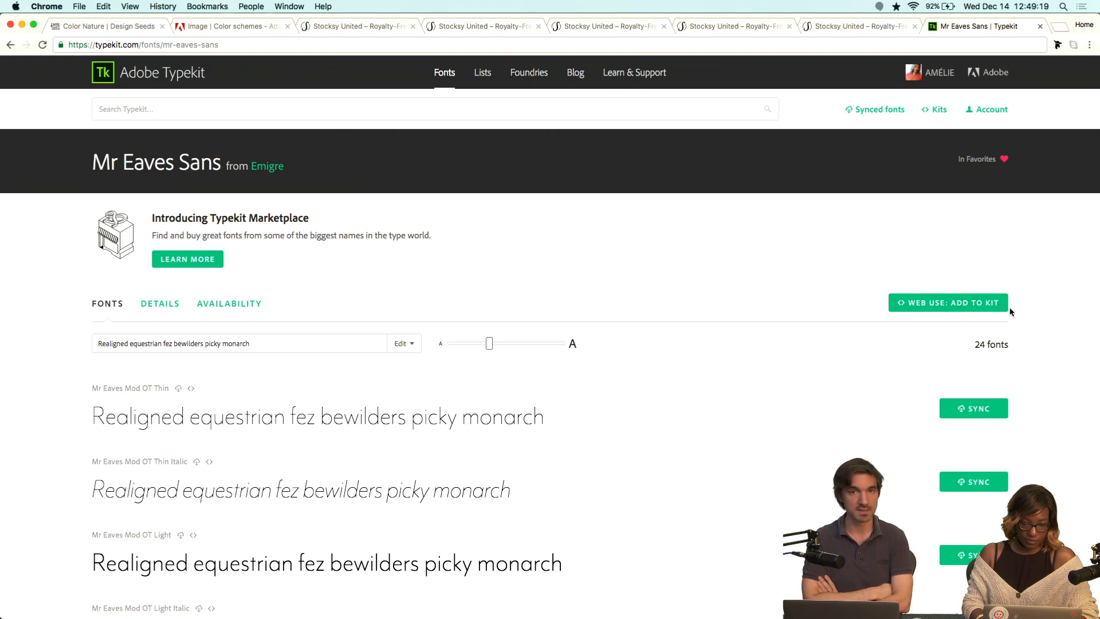
{"action": "scroll", "coordinate": [1011, 312], "scroll_direction": "down", "scroll_amount": 5}
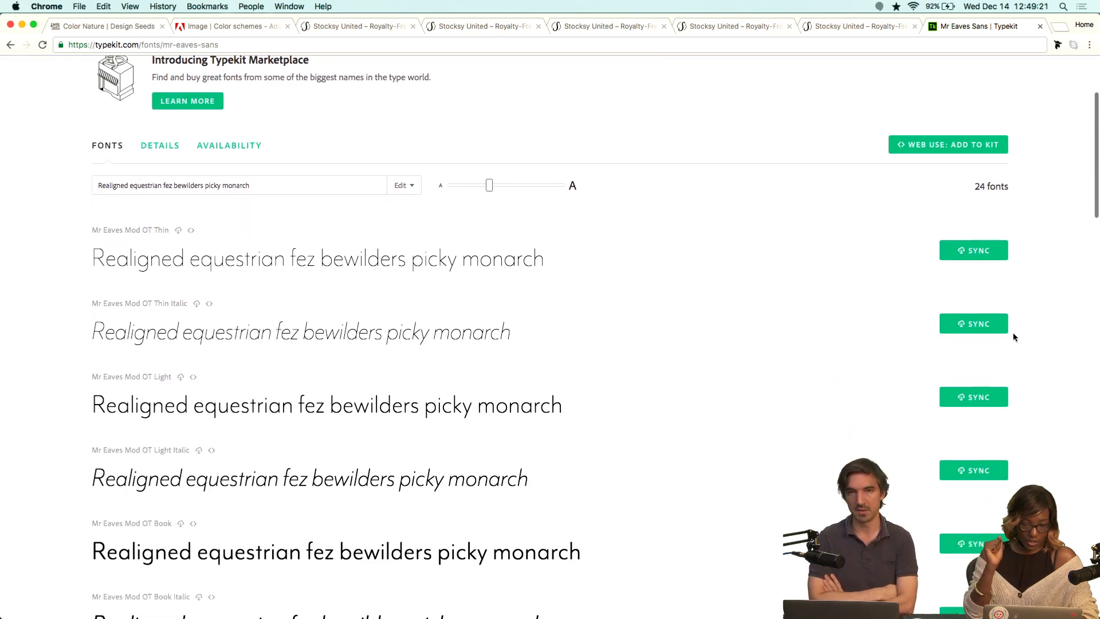
{"action": "left_click", "coordinate": [974, 398]}
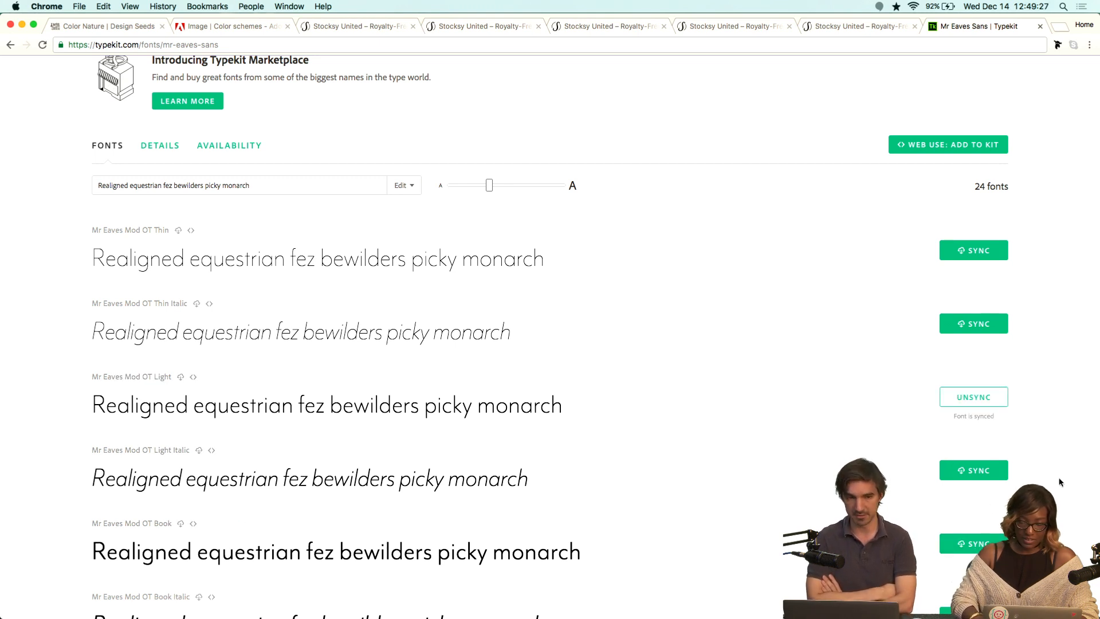
{"action": "scroll", "coordinate": [550, 338], "scroll_direction": "down", "scroll_amount": 10}
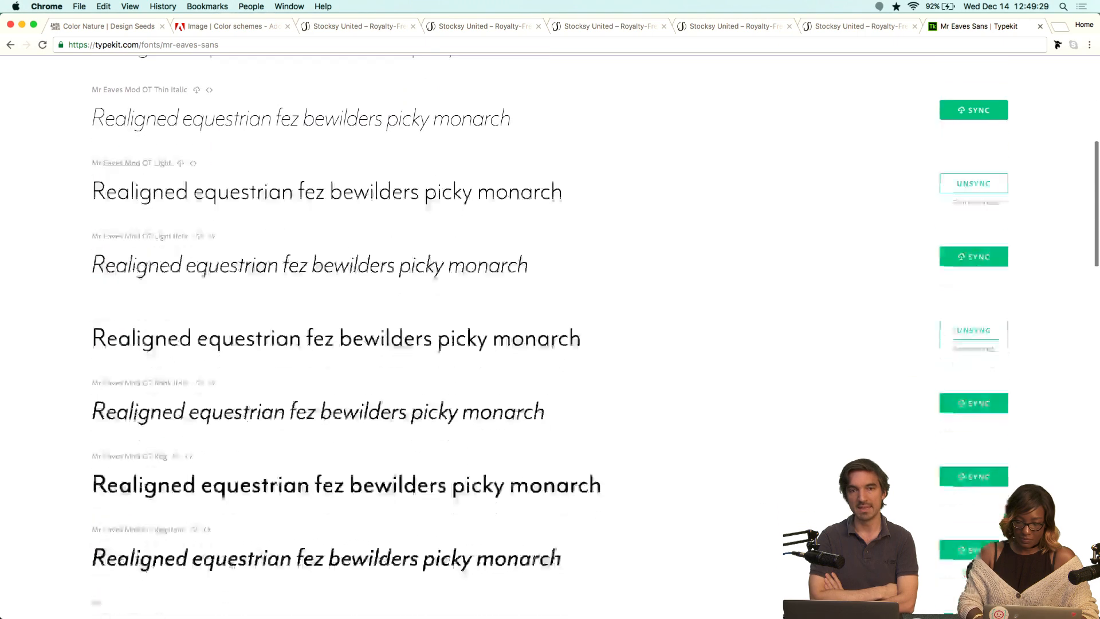
{"action": "scroll", "coordinate": [991, 513], "scroll_direction": "down", "scroll_amount": 3}
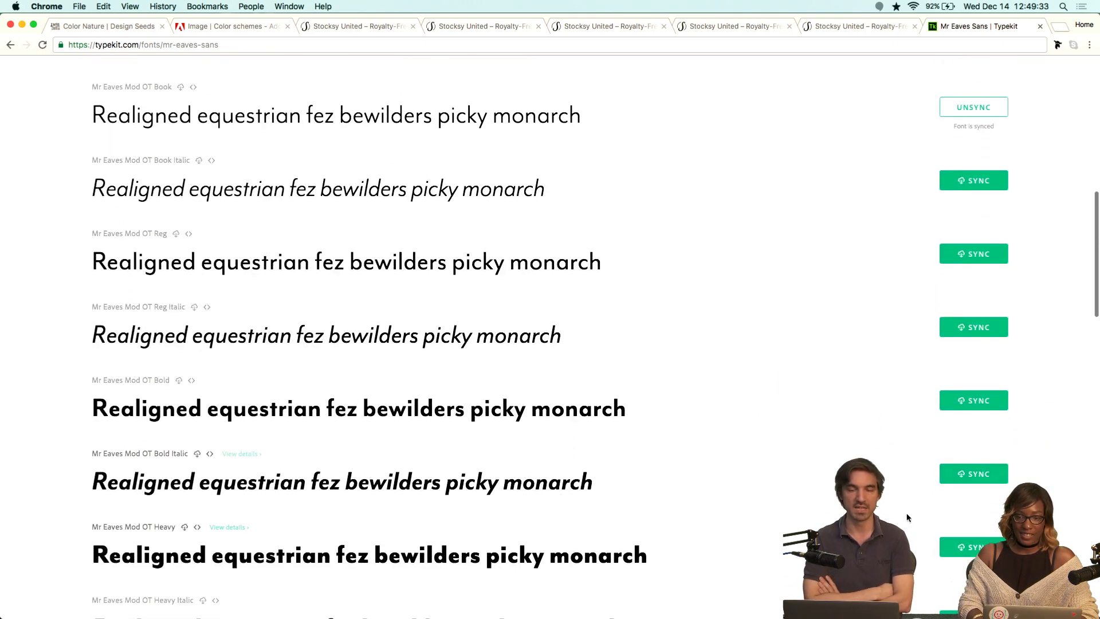
{"action": "scroll", "coordinate": [974, 447], "scroll_direction": "down", "scroll_amount": 2}
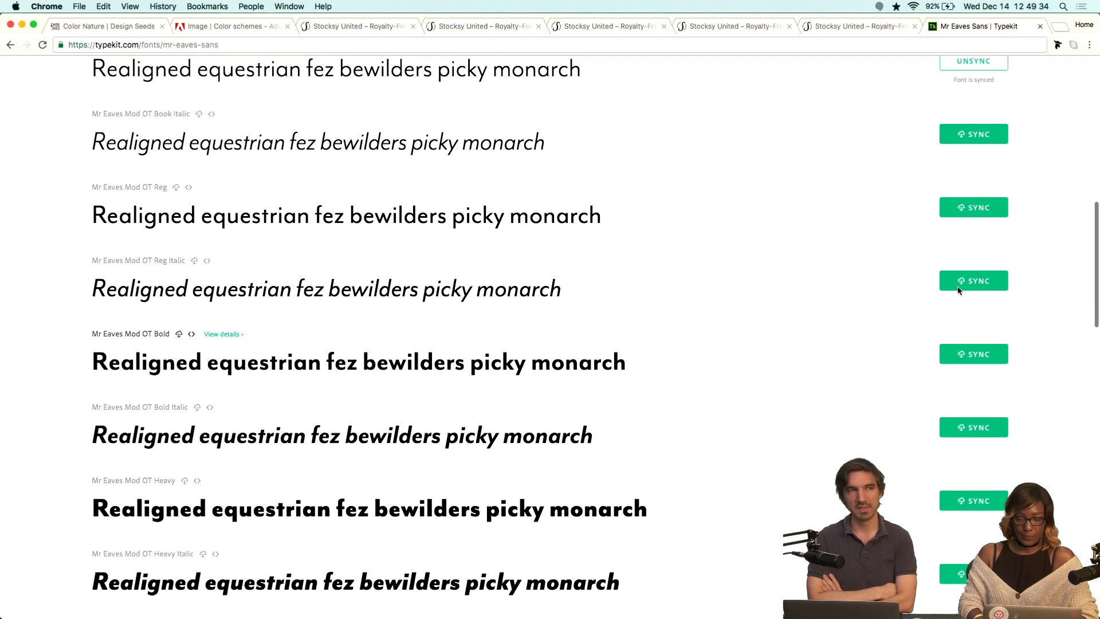
{"action": "left_click", "coordinate": [963, 208]}
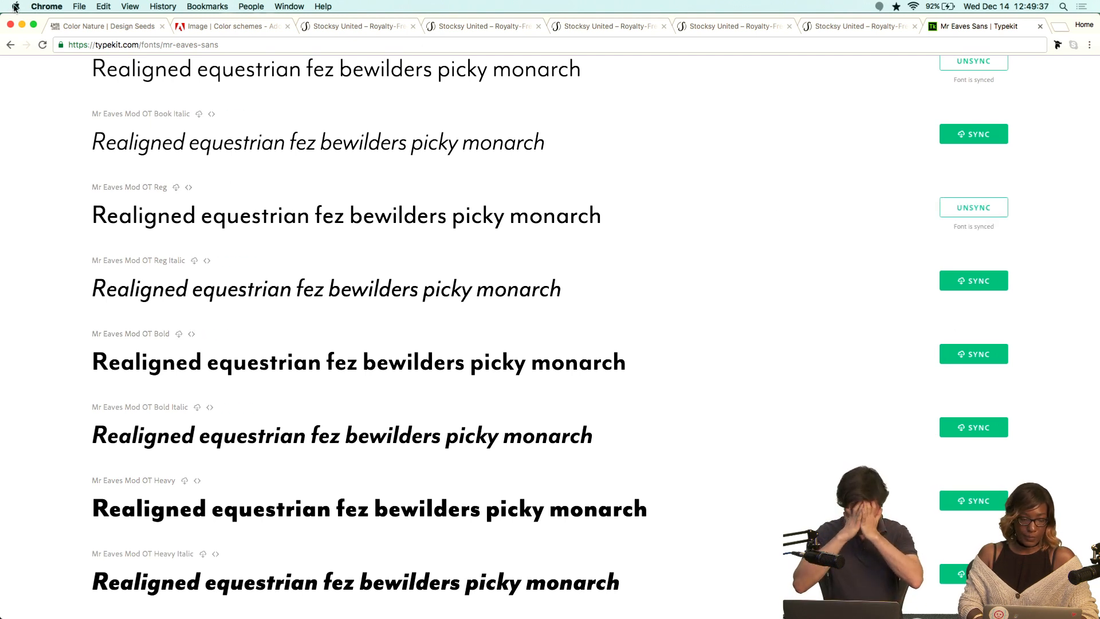
Return to the favorite fonts list and scroll through the families.
{"action": "left_click", "coordinate": [11, 45]}
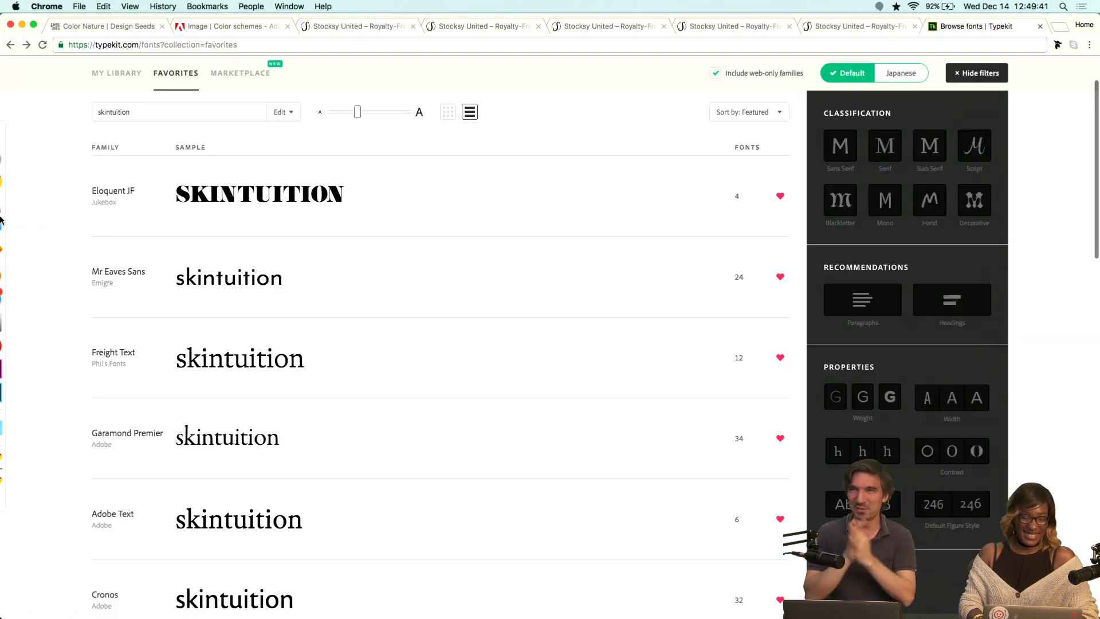
{"action": "scroll", "coordinate": [140, 278], "scroll_direction": "down", "scroll_amount": 2}
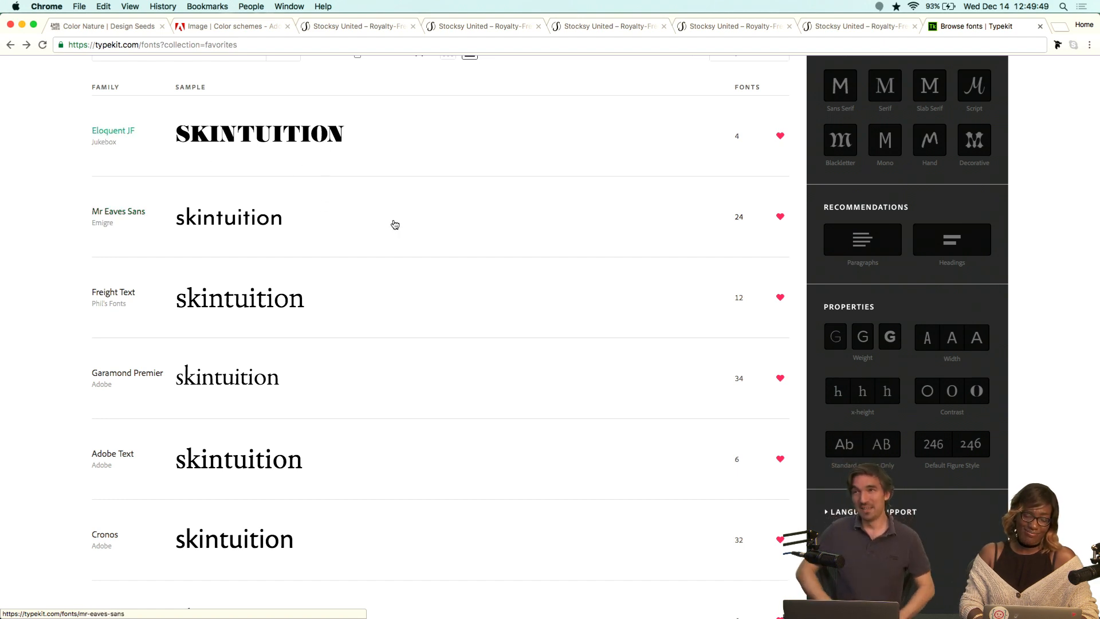
{"action": "scroll", "coordinate": [445, 292], "scroll_direction": "down", "scroll_amount": 3}
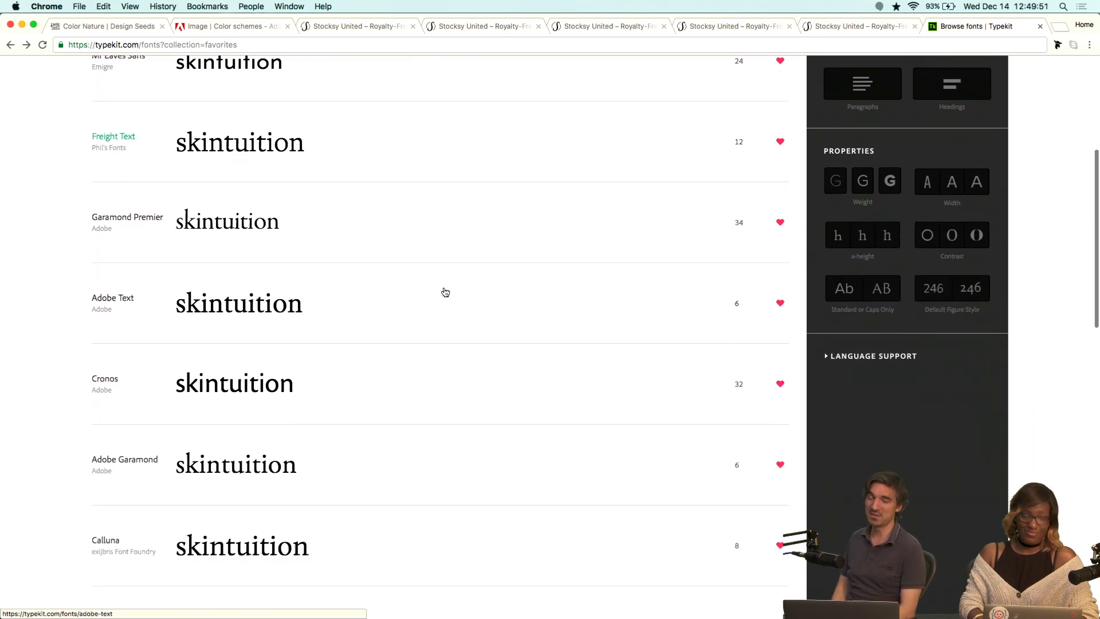